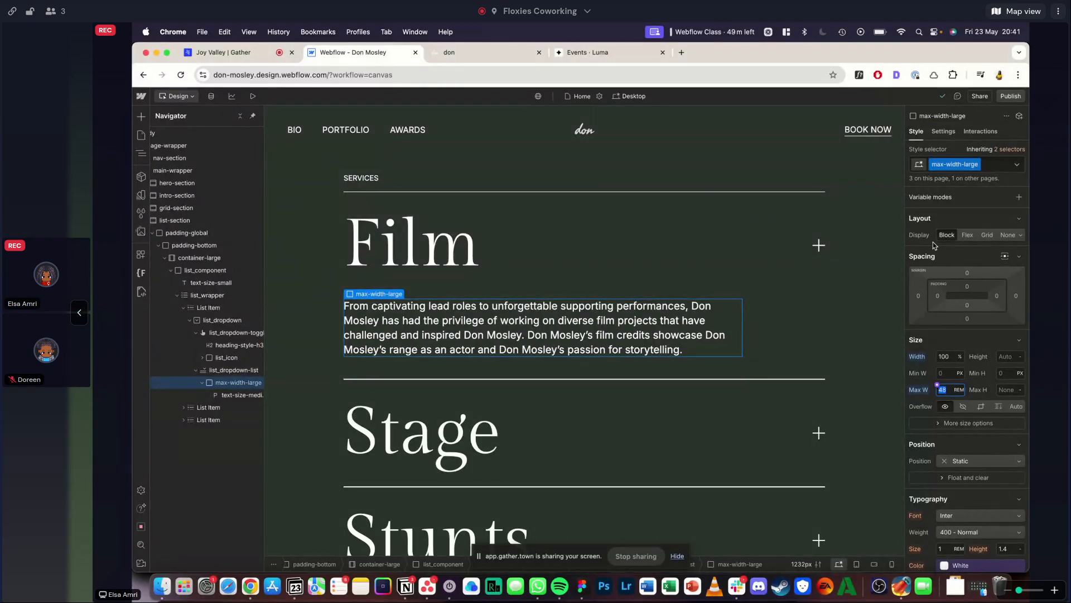
- Examine the Services accordion and neighbouring sections on the reference Squarespace site, and return to the Webflow project
click(492, 52)
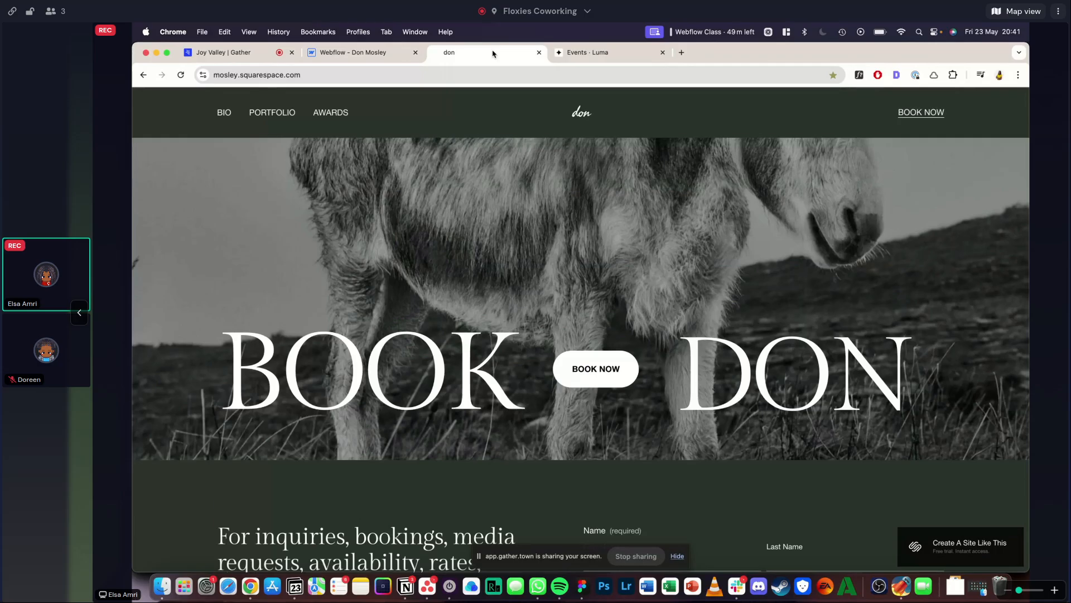
click(678, 556)
scroll(660, 369, down, 10)
scroll(660, 369, up, 4)
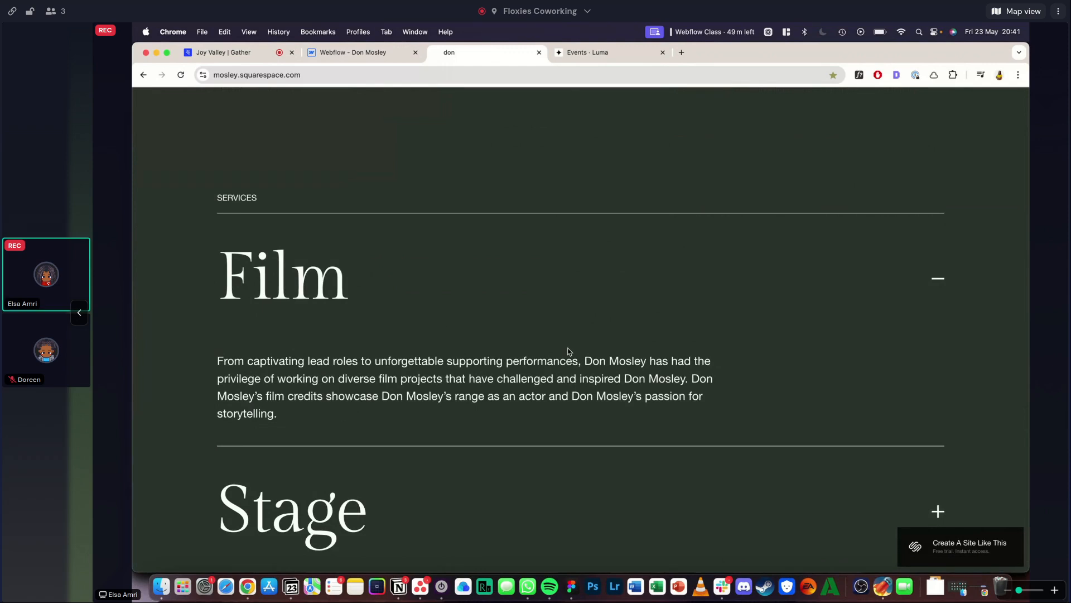
scroll(569, 351, down, 15)
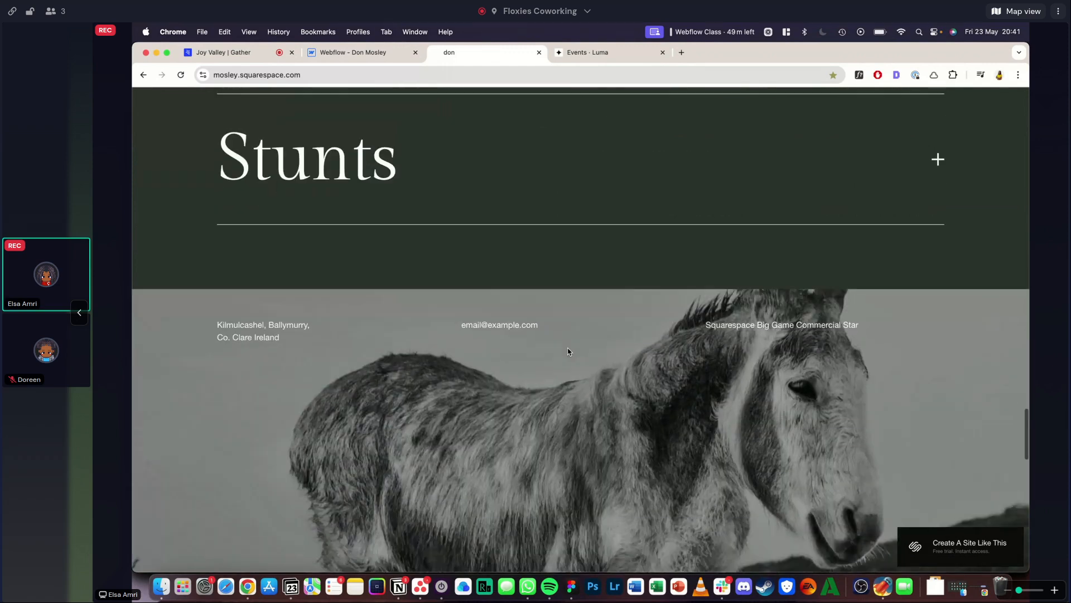
scroll(568, 351, up, 10)
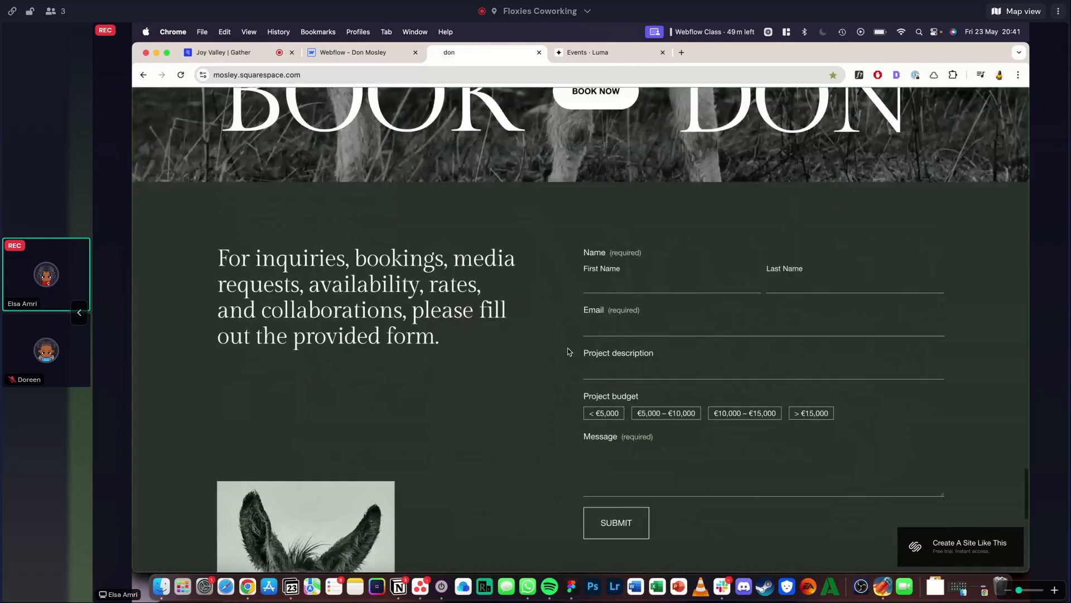
scroll(568, 351, up, 5)
scroll(568, 348, up, 1)
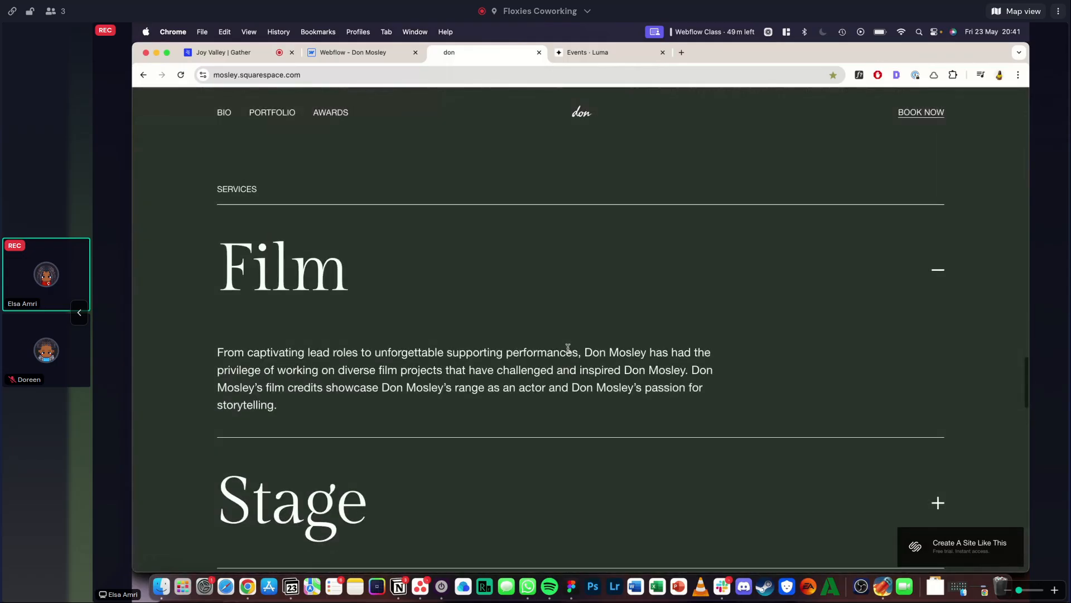
click(351, 51)
scroll(383, 443, up, 3)
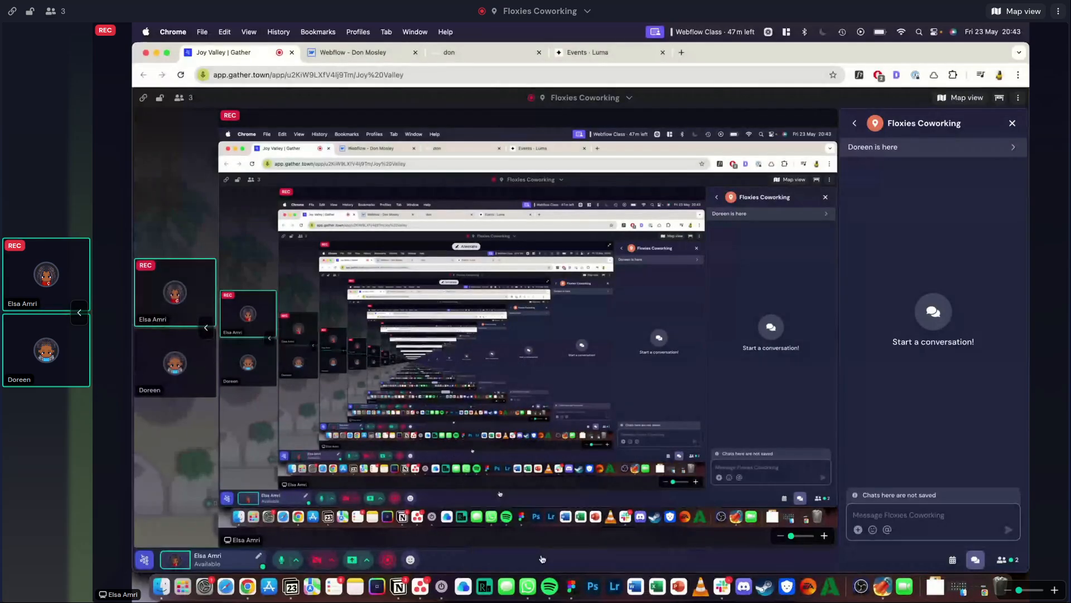
- Switch from the Gather meeting to the Webflow project and restore the minimized screen-sharing window
click(385, 52)
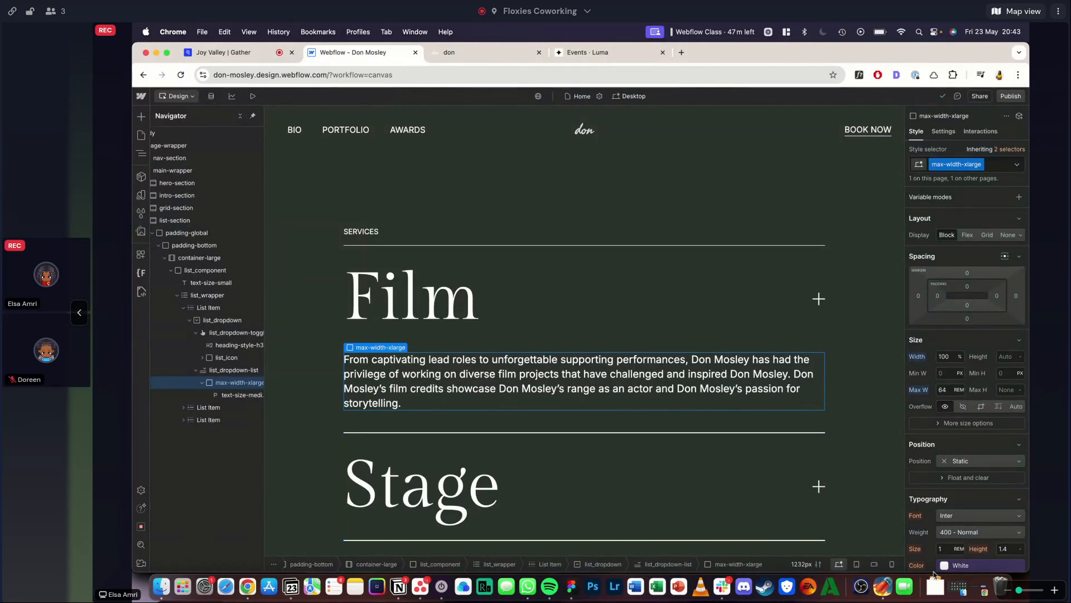
click(930, 599)
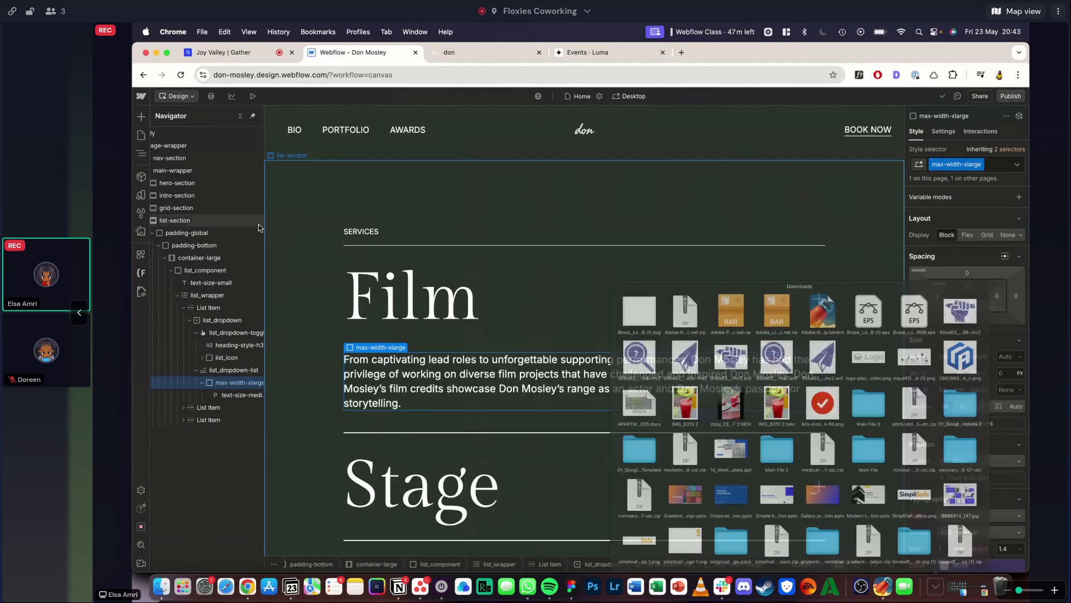
click(505, 332)
click(251, 53)
click(340, 55)
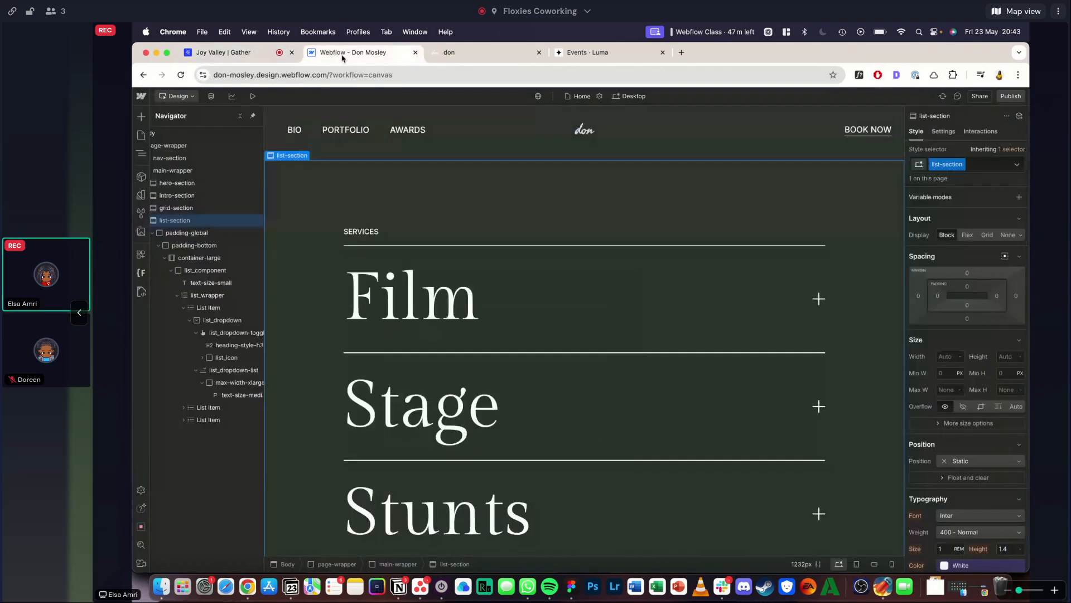
click(986, 590)
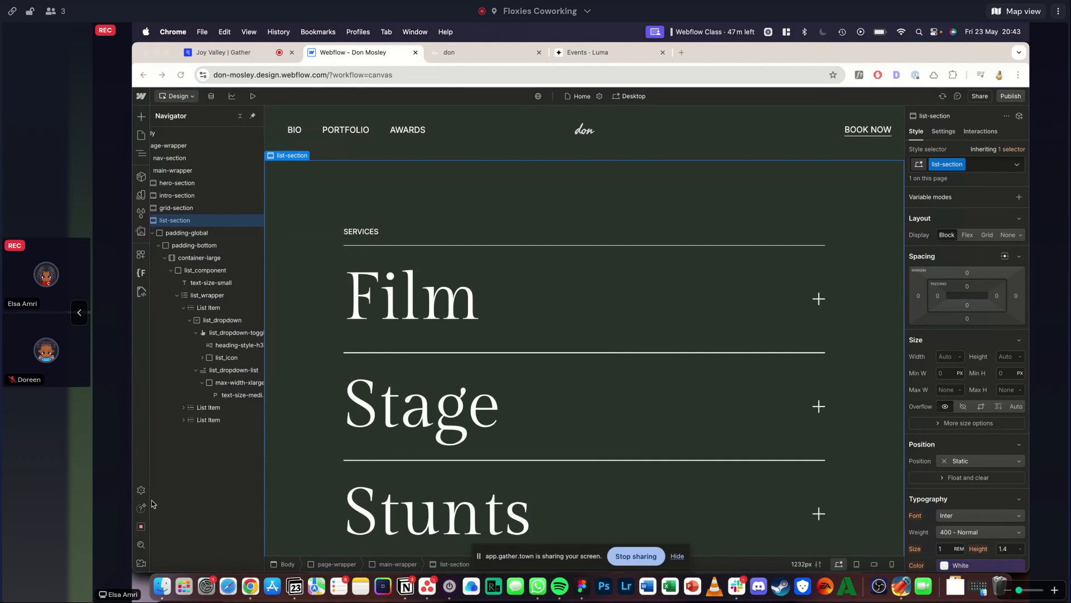
- Show the dropdown menu of the Stage list item on the canvas and select its dropdown list
click(394, 296)
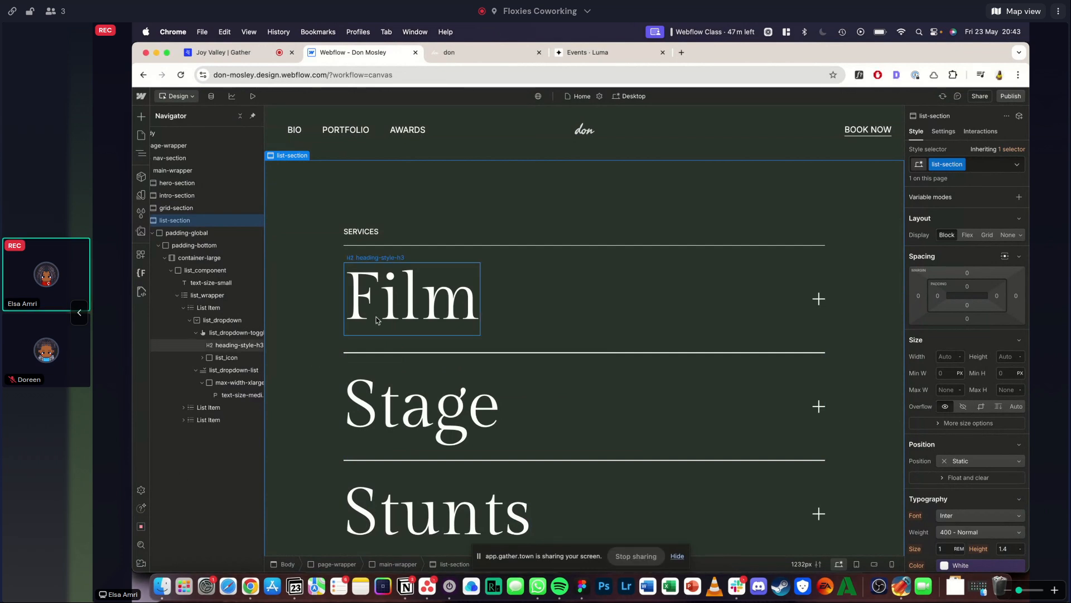
click(424, 407)
scroll(424, 390, down, 2)
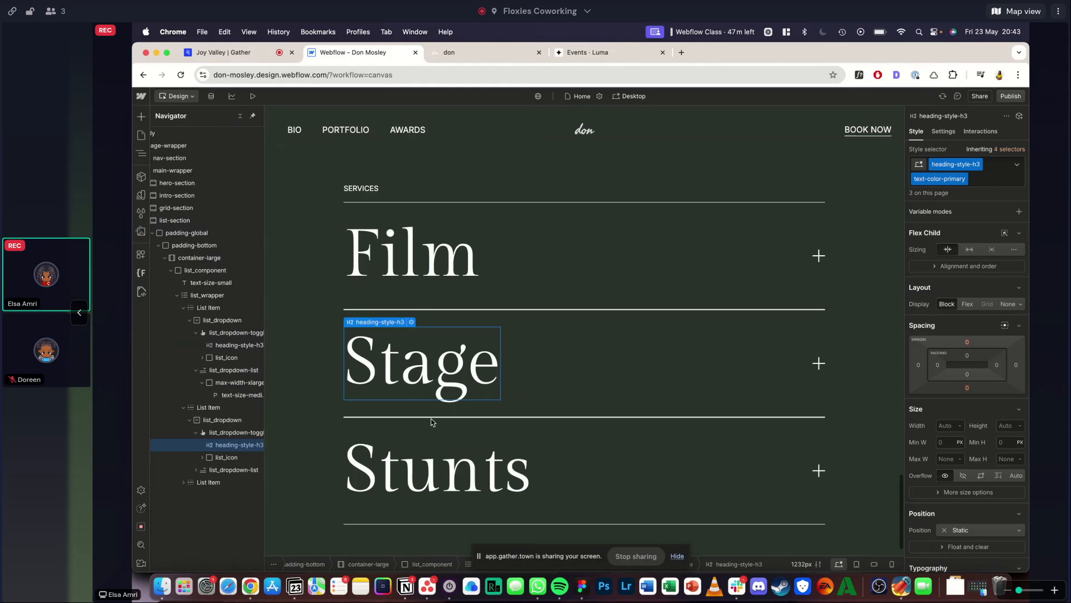
click(943, 131)
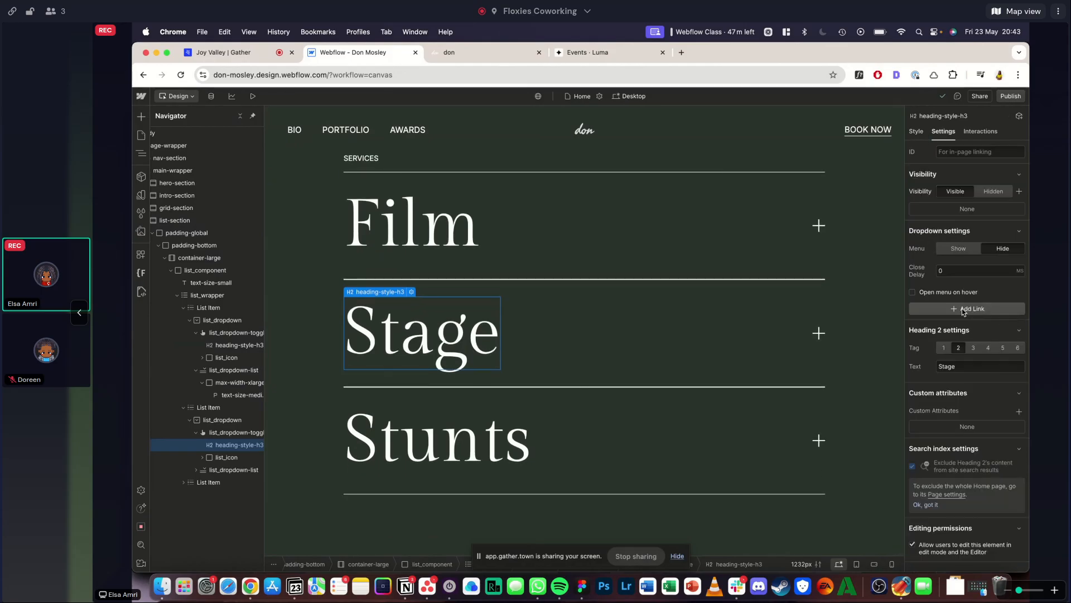
click(947, 249)
click(465, 444)
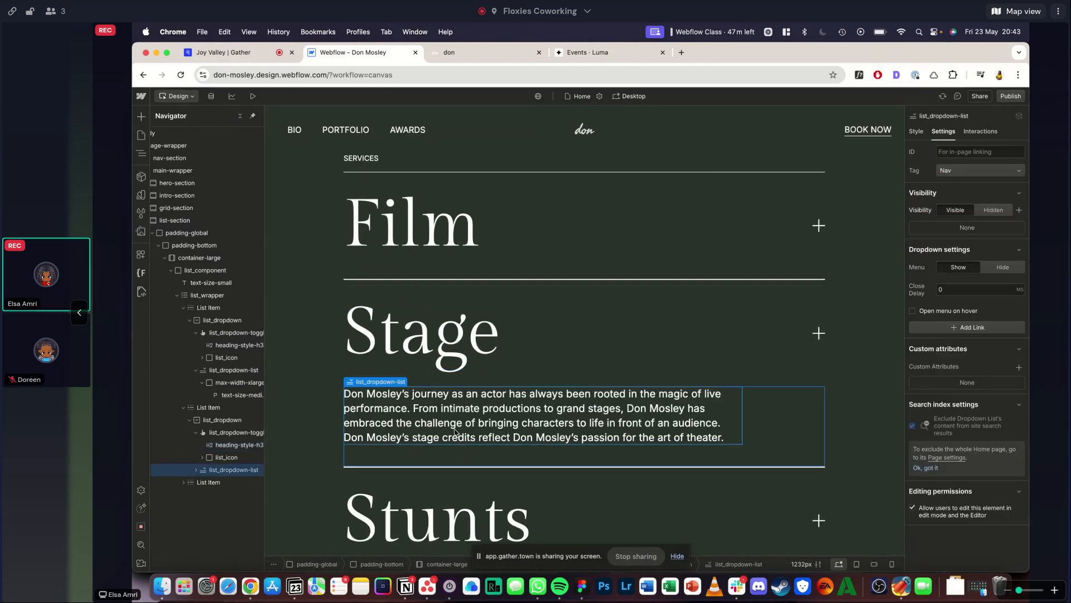
- Replace the max-width-large class on the Stage text wrapper with max-width-xlarge
click(238, 482)
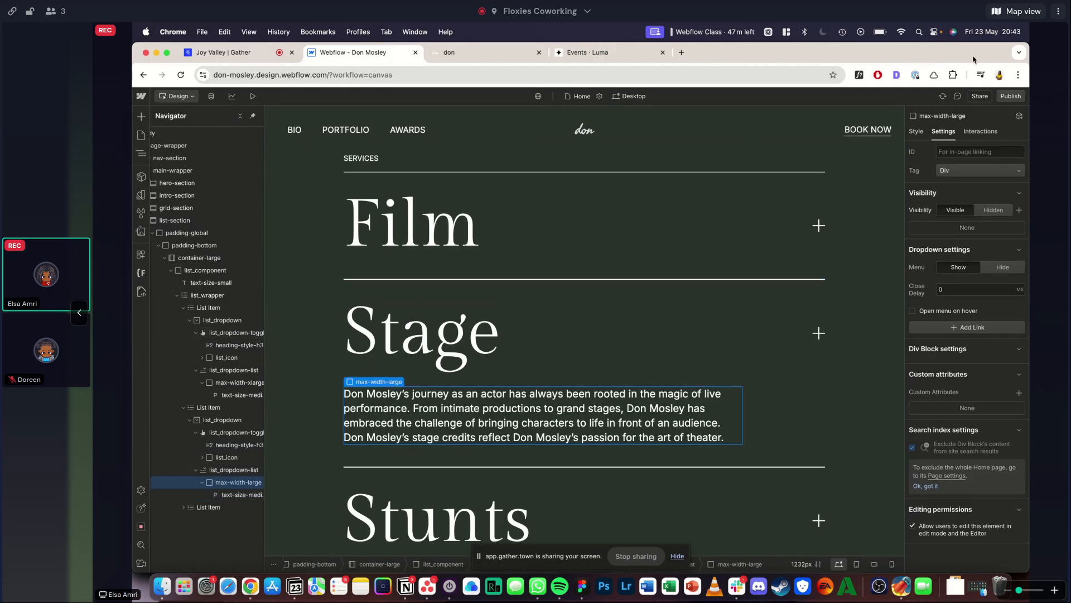
click(916, 131)
click(986, 164)
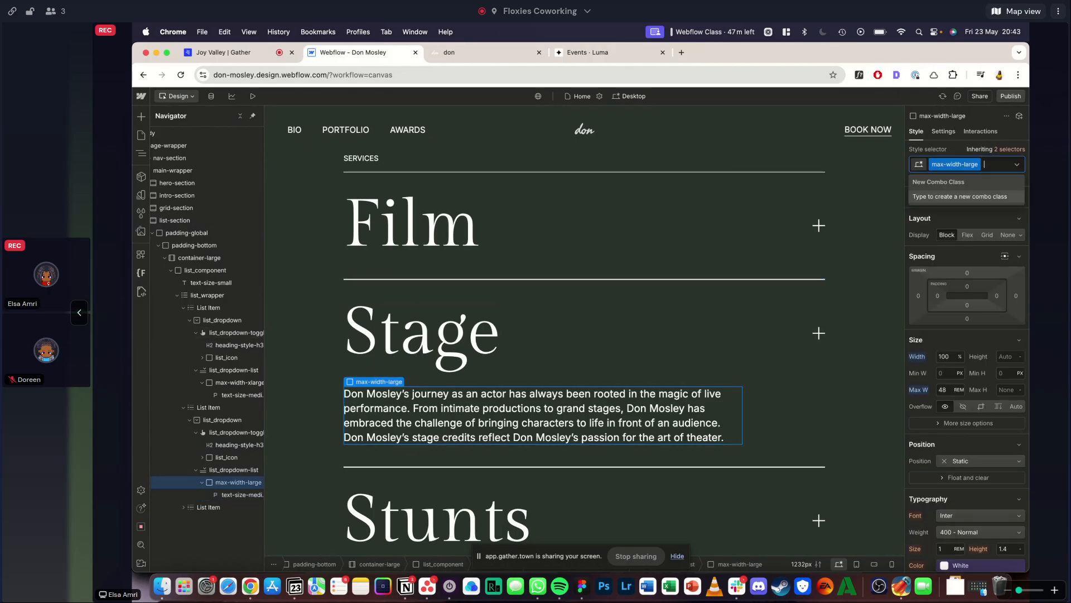
key(BackSpace)
text(max-w)
click(960, 323)
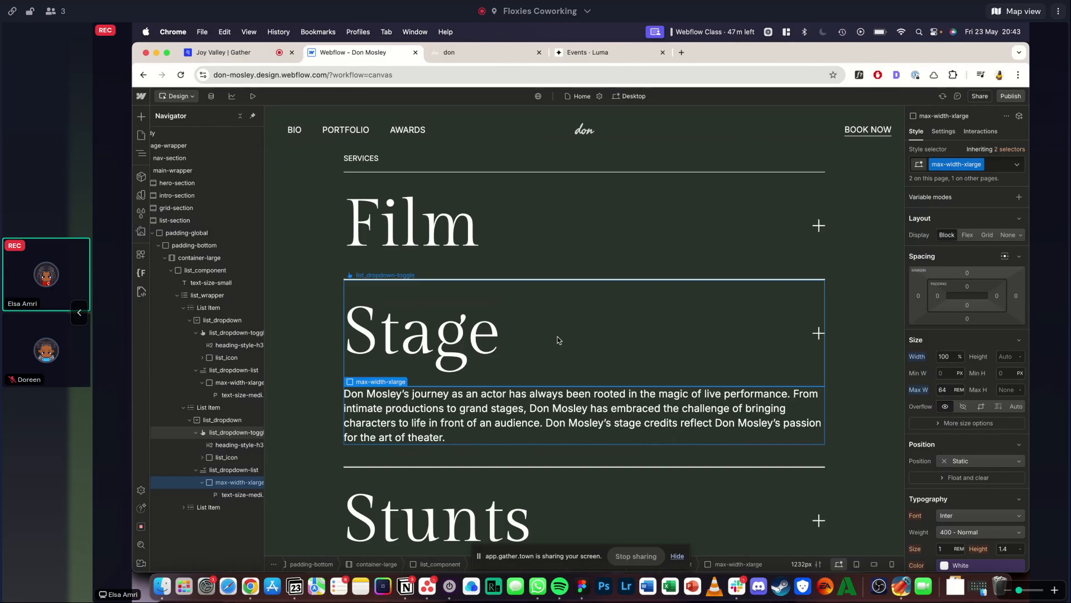
- Show the dropdown menu of the Stunts list item on the canvas
scroll(557, 340, down, 3)
click(435, 433)
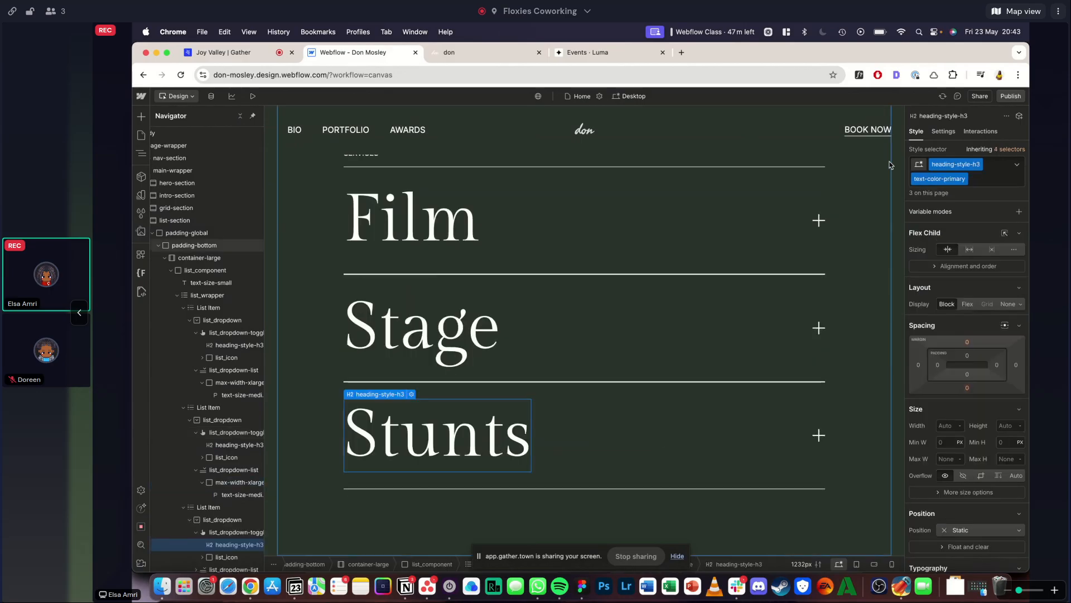
click(943, 131)
click(959, 248)
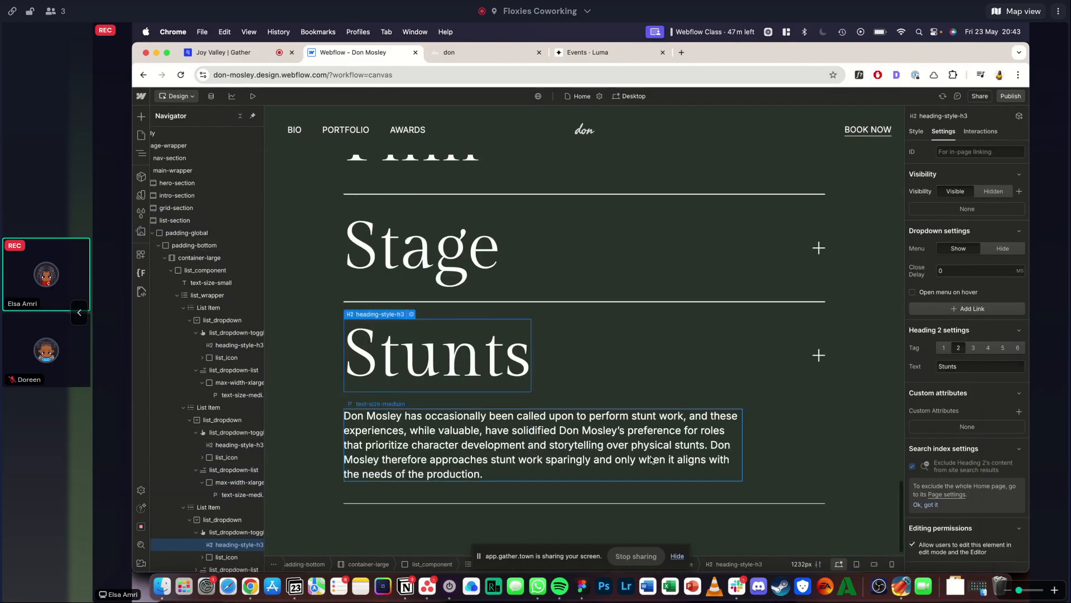
scroll(650, 459, down, 1)
- Replace the max-width-large class on the Stunts text wrapper with max-width-xlarge
click(651, 457)
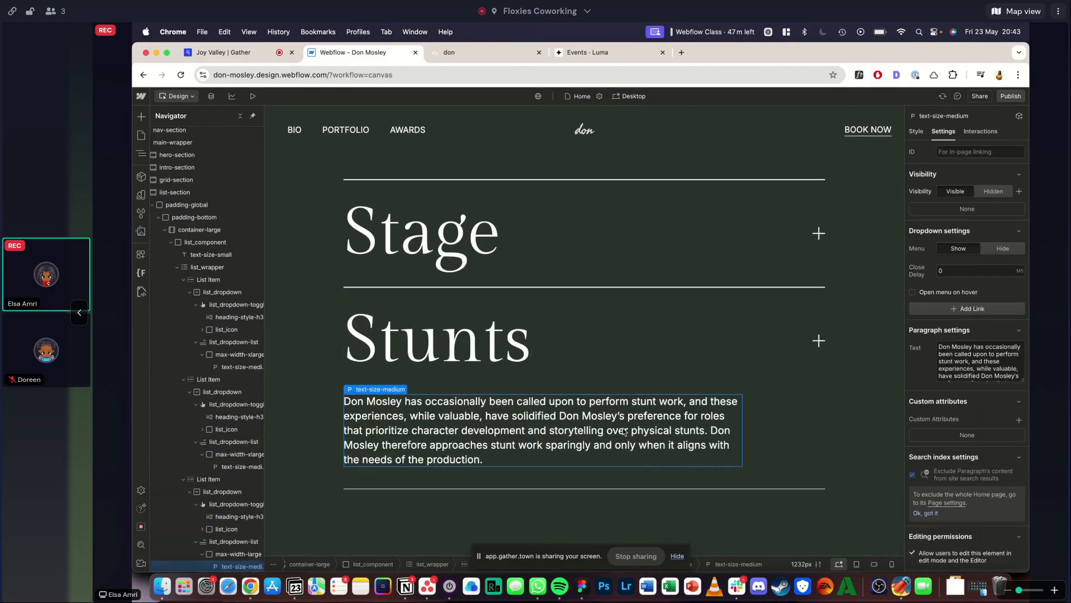
click(915, 131)
click(998, 164)
text(max)
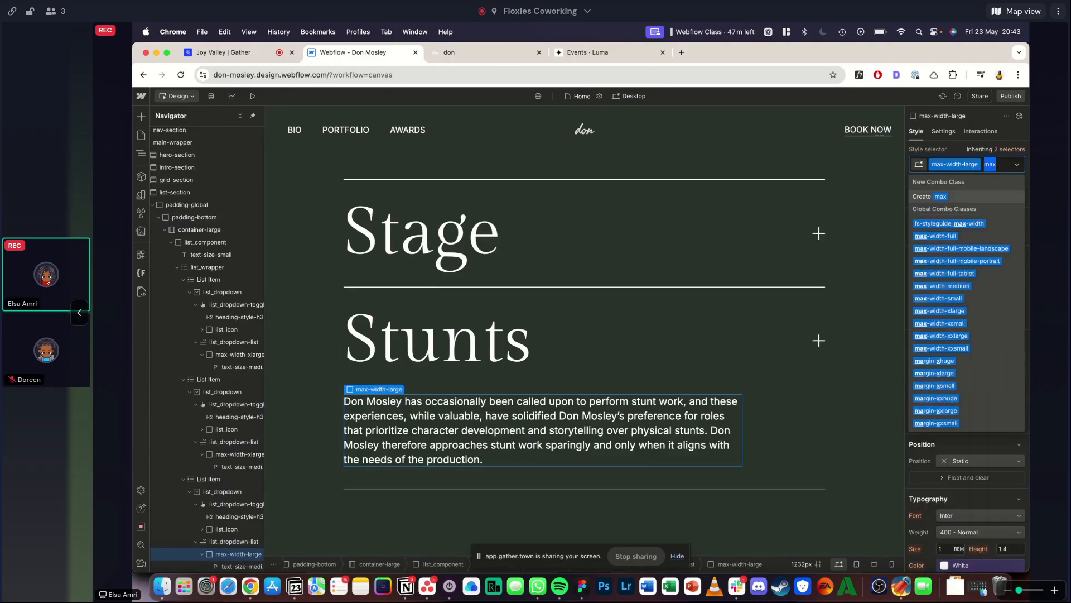
key(BackSpace)
key(BackSpace)
key(BackSpace)
key(BackSpace)
text(max-wid)
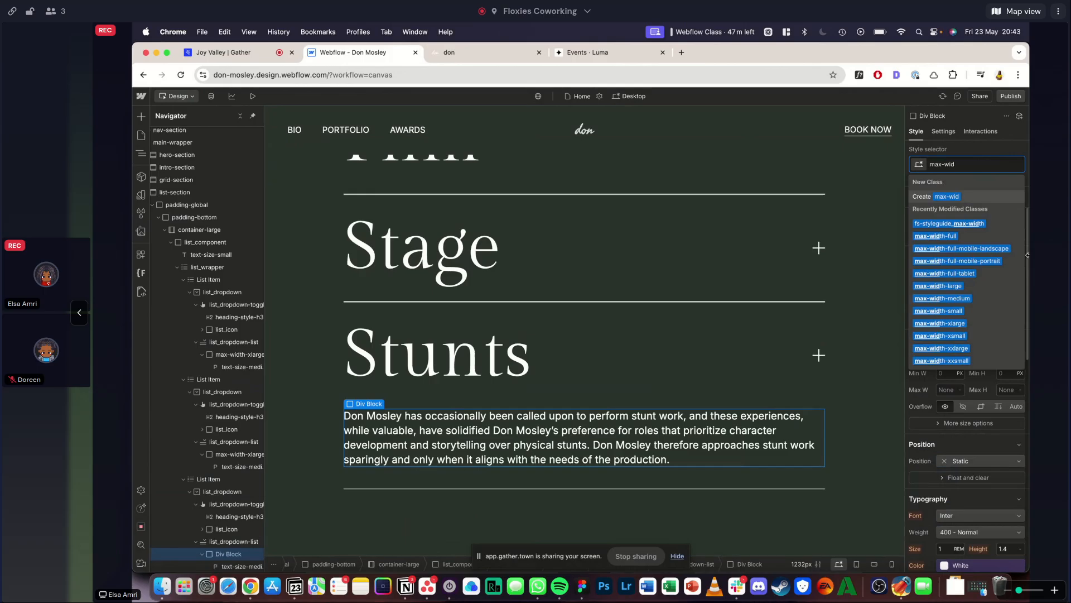
click(940, 323)
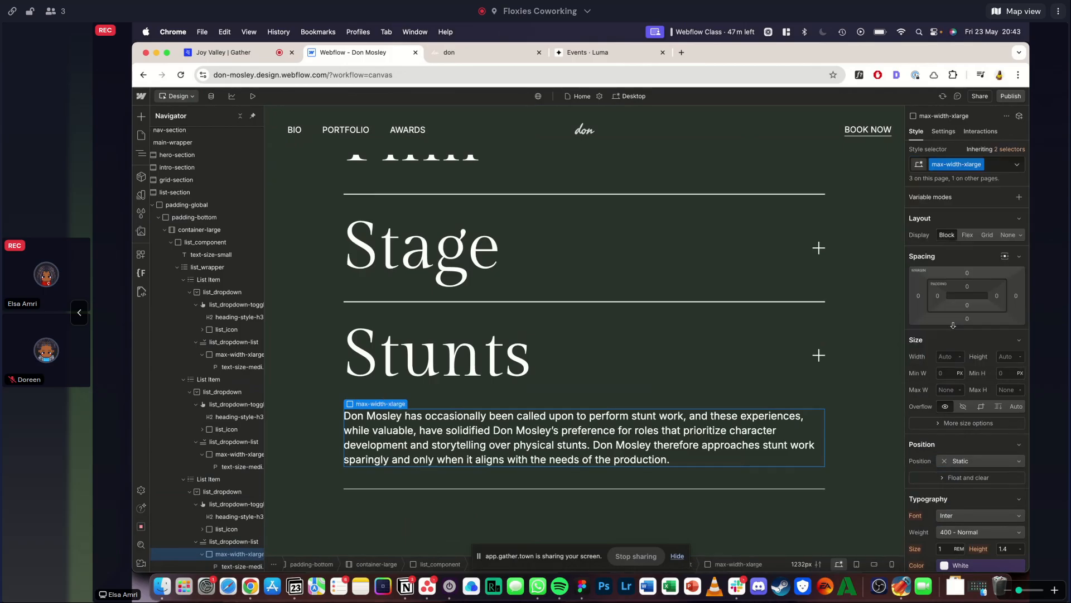
- Compare the Stunts paragraph with the reference site's Services text and check where its line height is inherited from
click(627, 443)
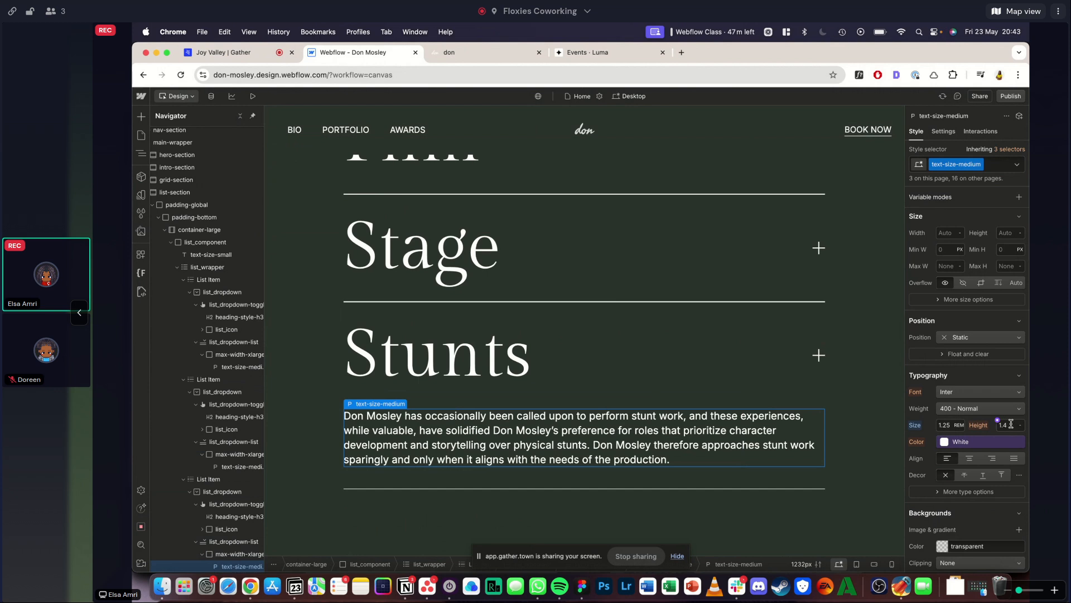
click(486, 52)
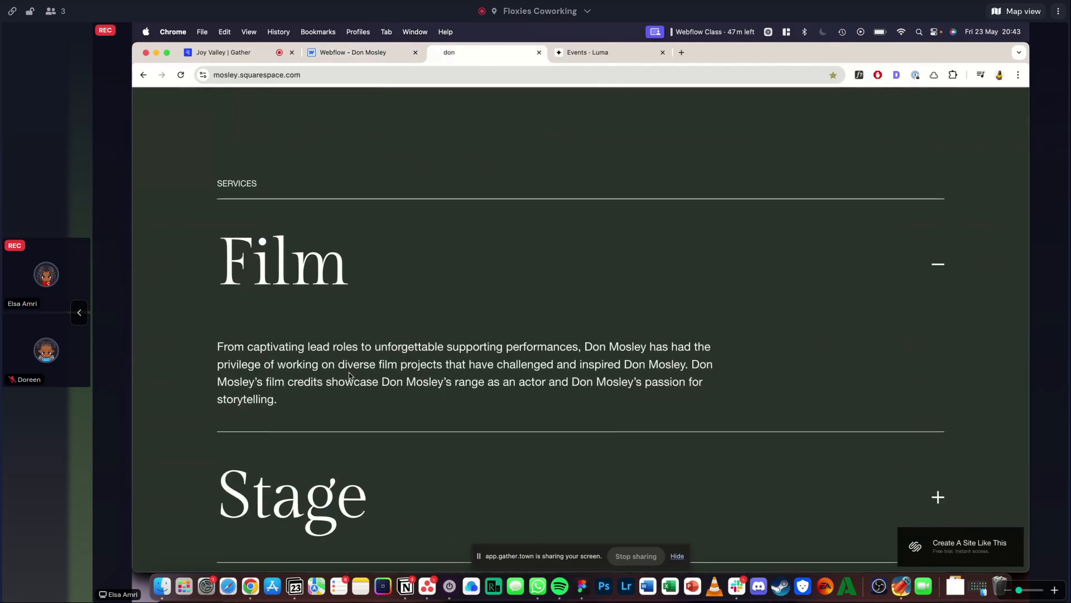
click(407, 48)
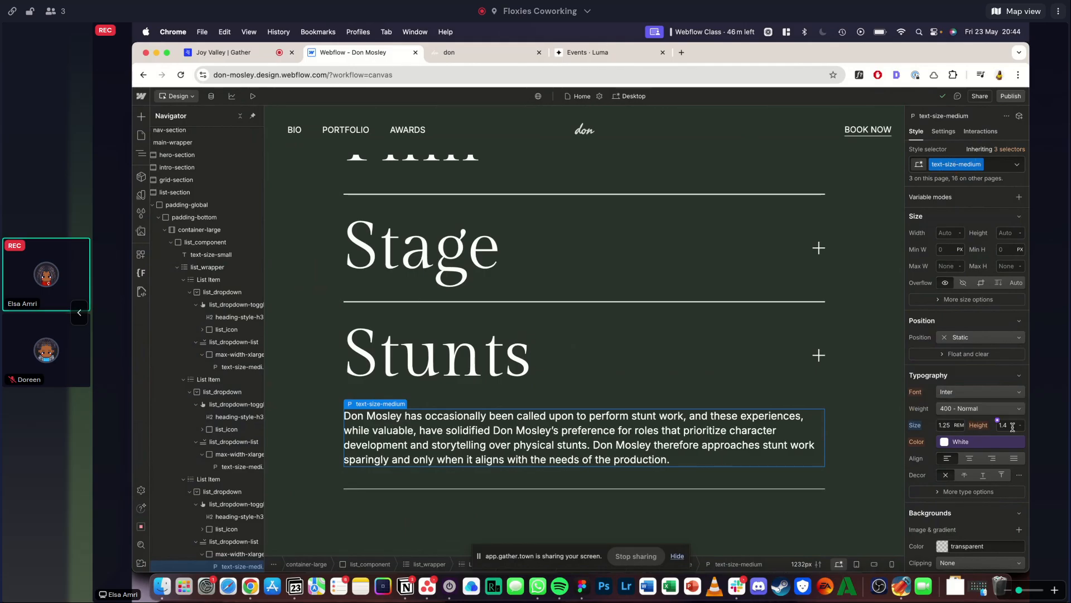
click(983, 428)
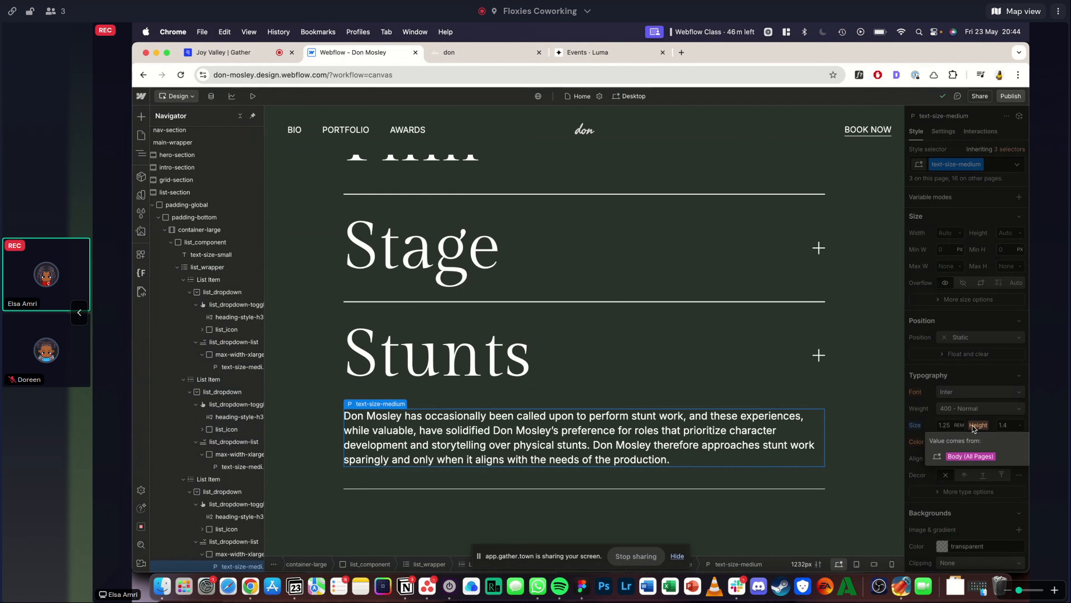
click(979, 392)
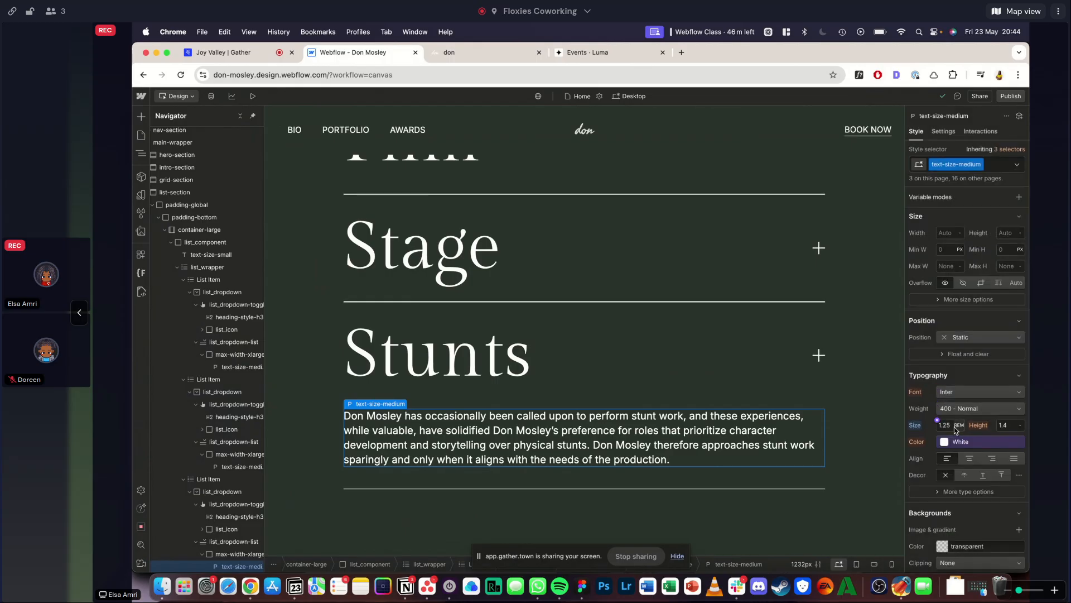
- Set the line height of the Body (All Pages) tag to 1.5
scroll(186, 204, up, 2)
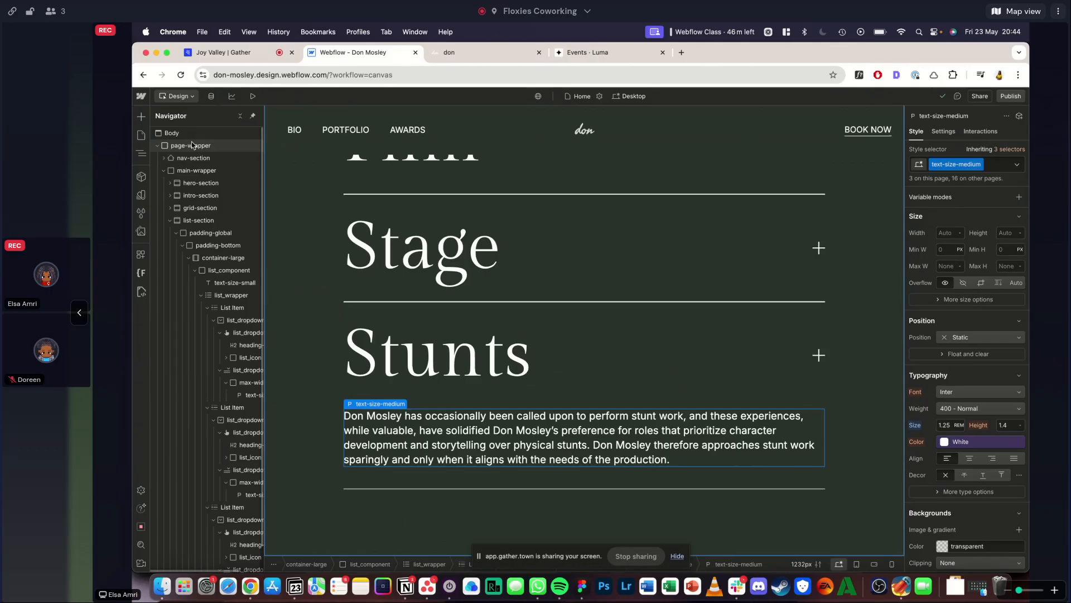
click(171, 132)
scroll(843, 265, up, 2)
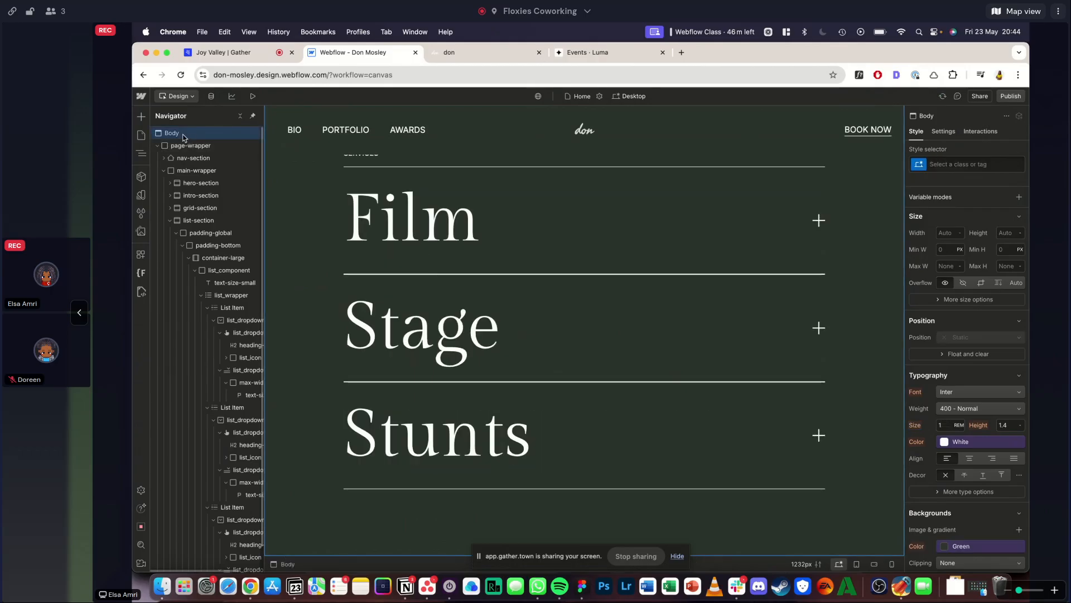
click(957, 164)
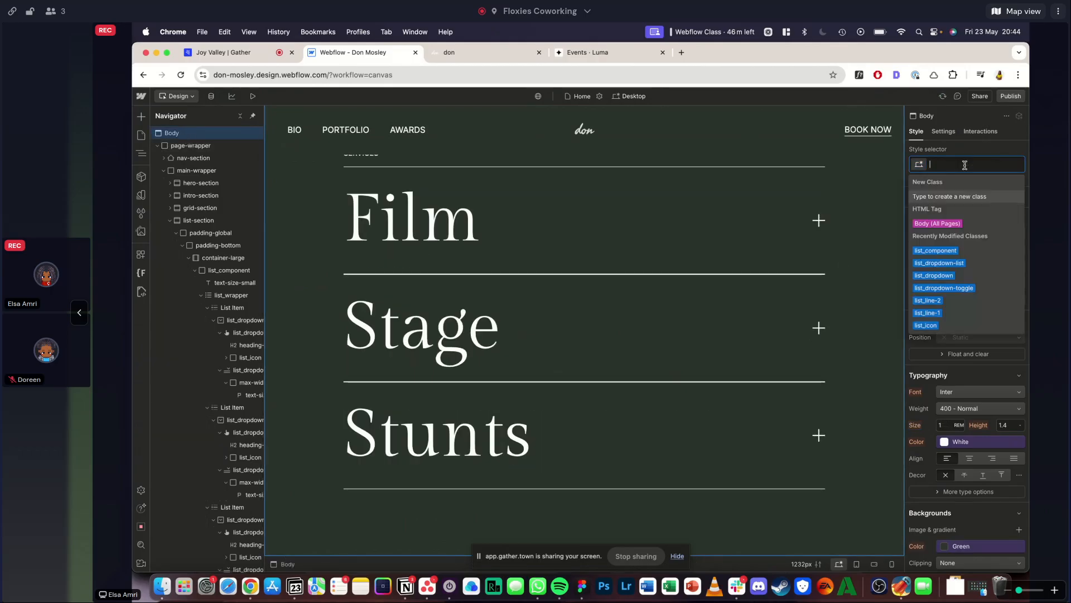
click(942, 224)
scroll(977, 358, down, 1)
scroll(978, 357, down, 2)
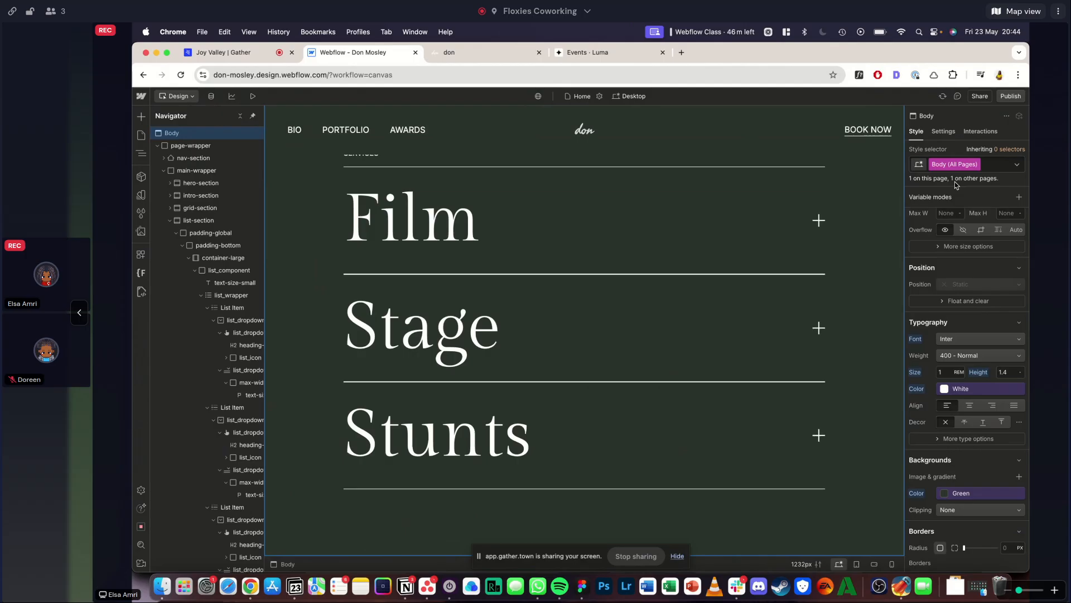
click(1007, 372)
text(1.5)
key(Return)
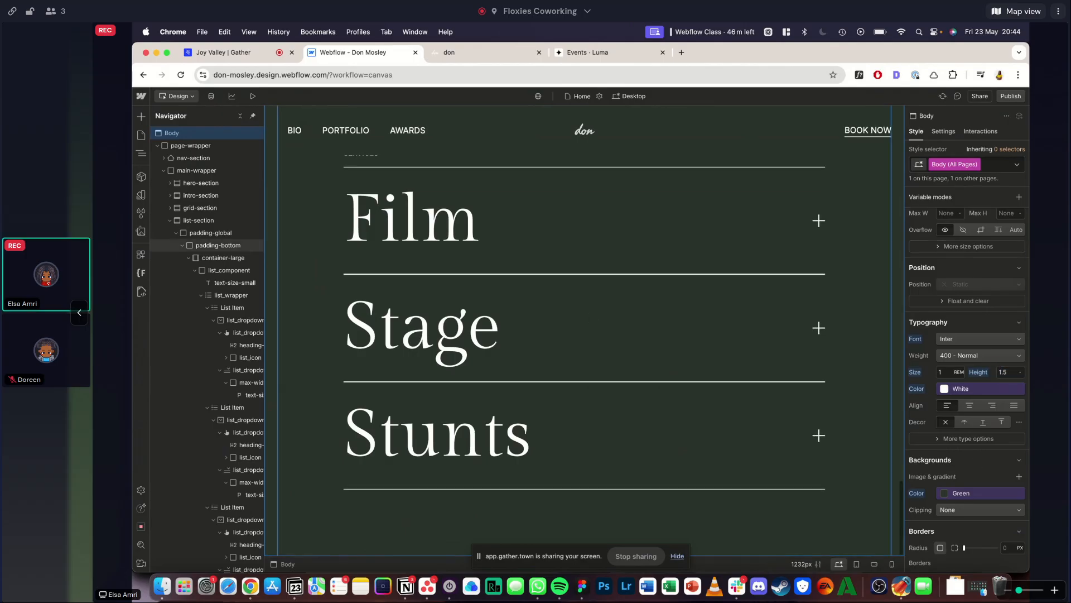
- Preview the site and expand the Film and Stage dropdowns to check their description text
click(254, 97)
click(334, 223)
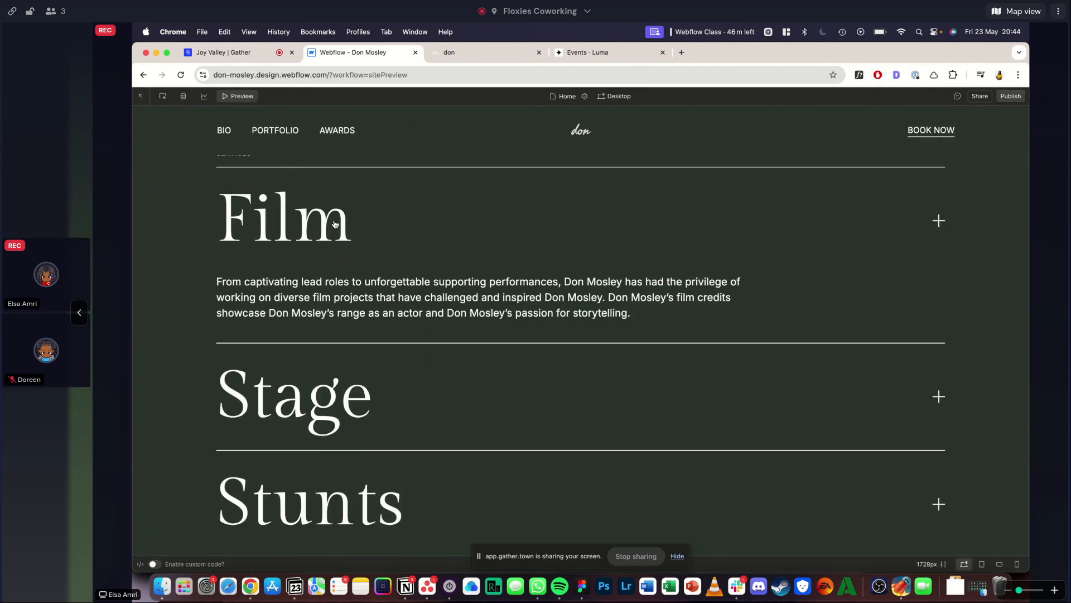
click(314, 400)
scroll(314, 403, down, 1)
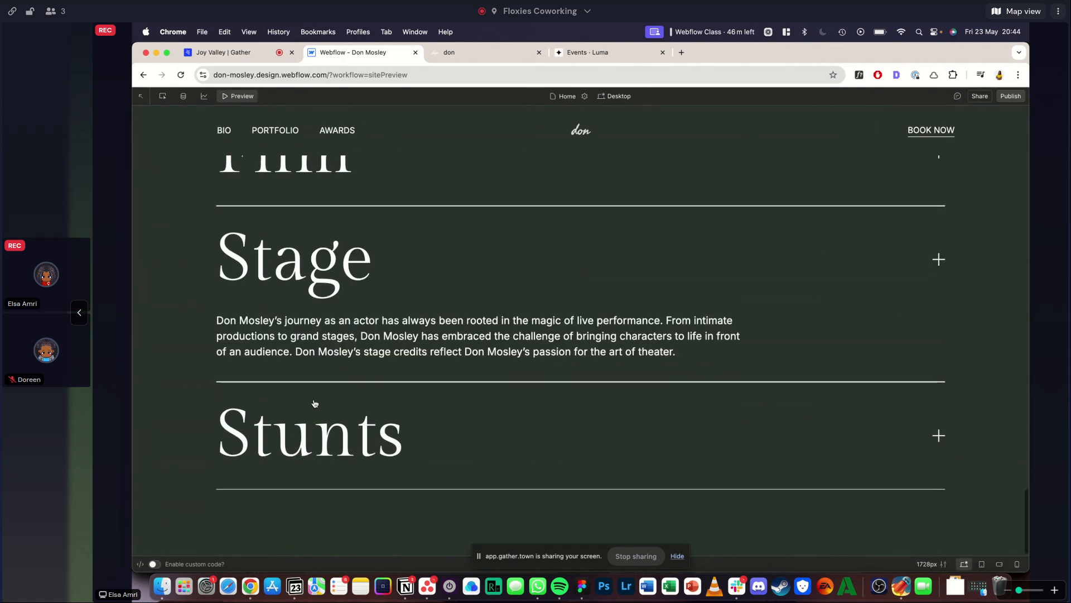
- Set the line height of the Body (All Pages) tag to 1.6
click(452, 51)
click(367, 50)
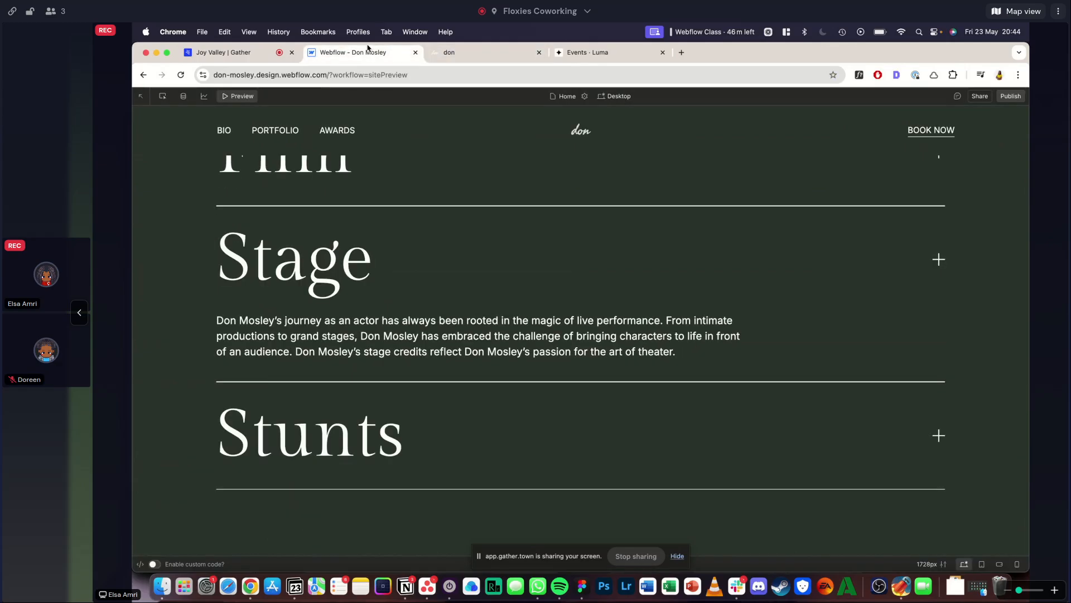
click(247, 98)
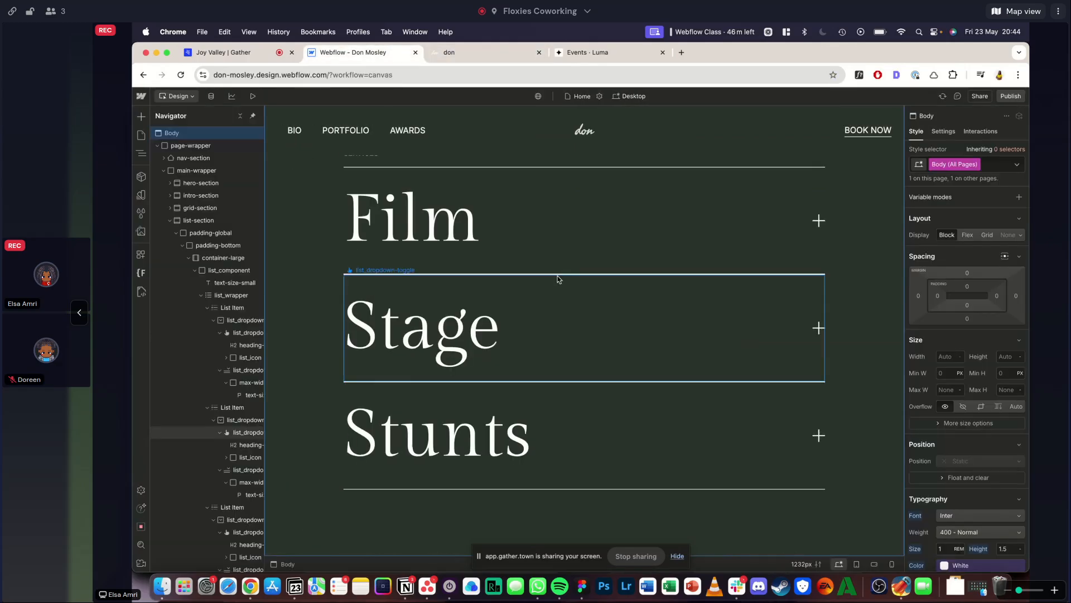
scroll(1012, 492, down, 2)
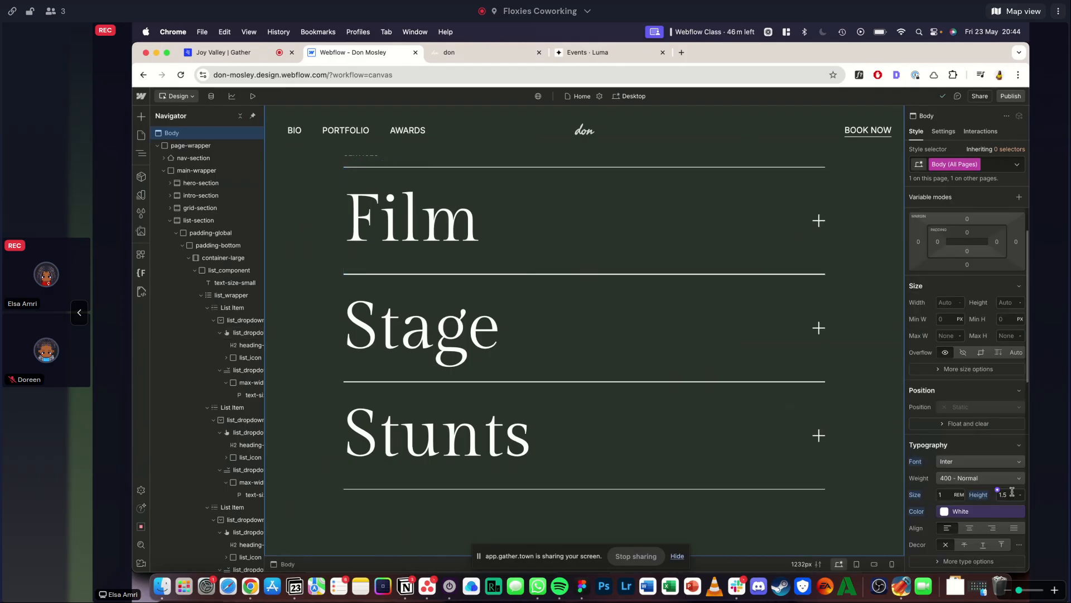
text(1.6)
key(Return)
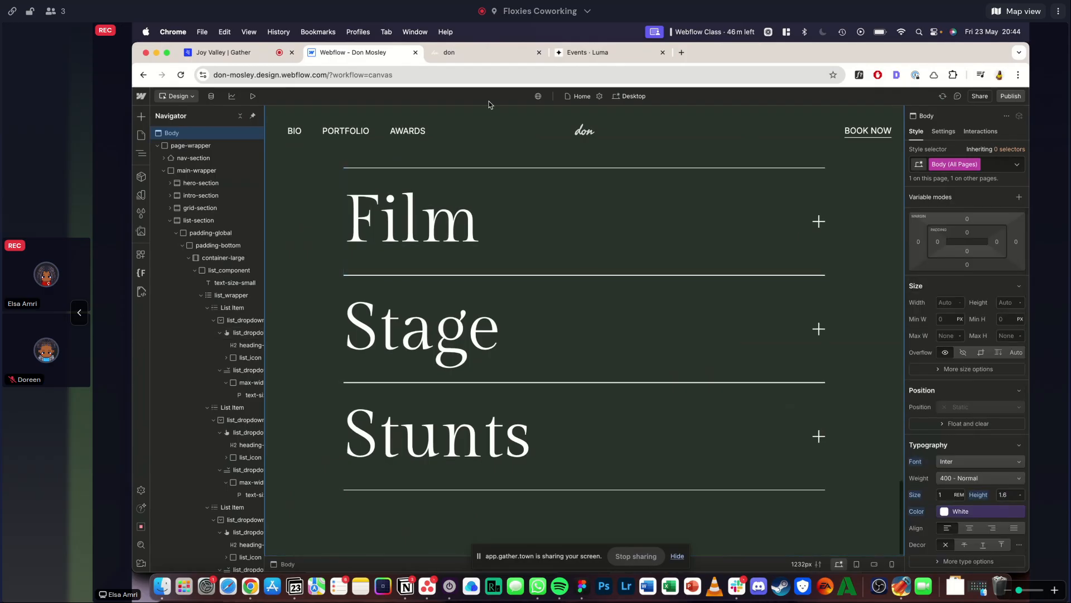
- Preview the site, expand the Stunts dropdown and compare its paragraph and font with the Stunts text on the reference site
click(251, 93)
scroll(464, 426, down, 5)
click(396, 311)
scroll(401, 235, down, 2)
click(416, 390)
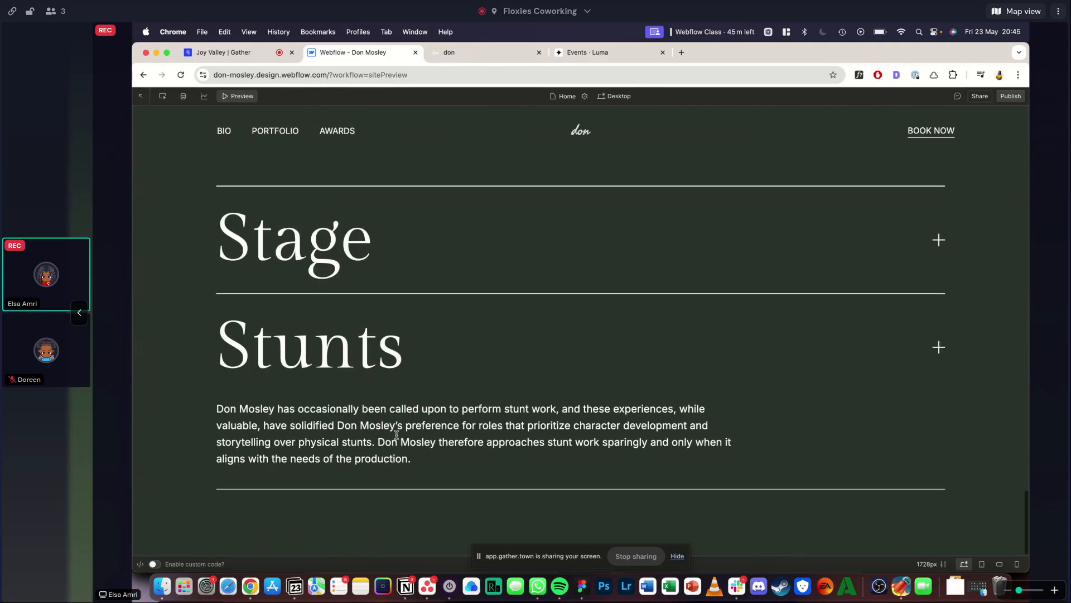
click(484, 53)
scroll(421, 276, down, 5)
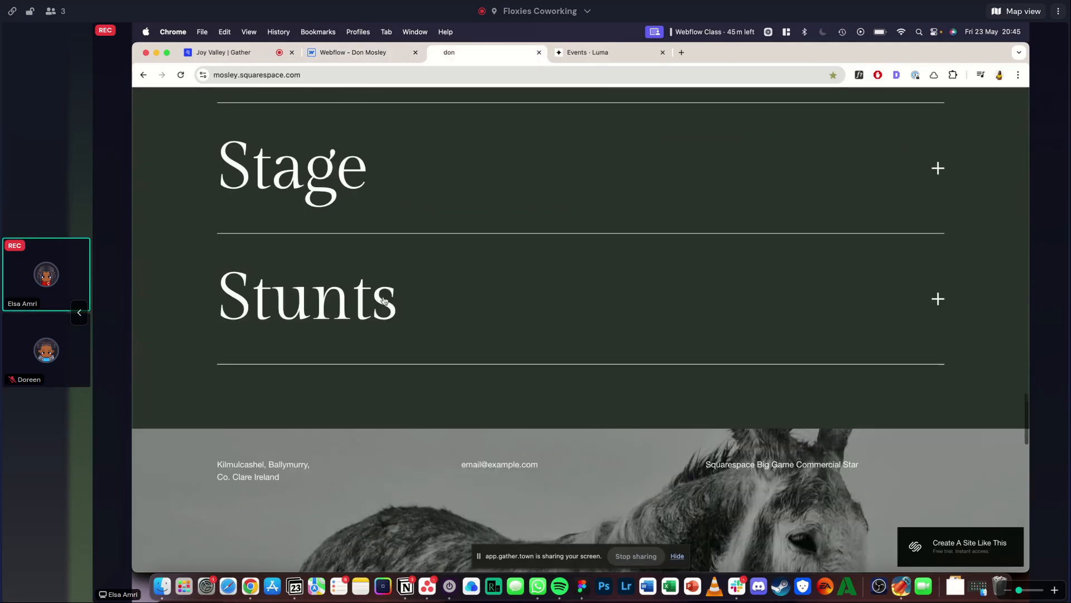
click(383, 297)
click(859, 75)
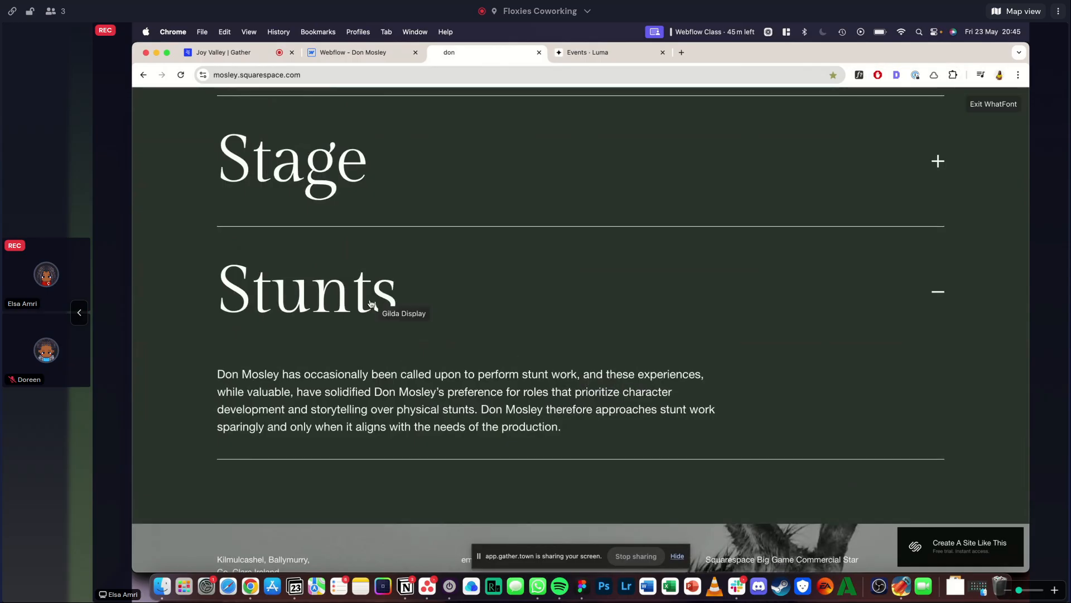
click(382, 50)
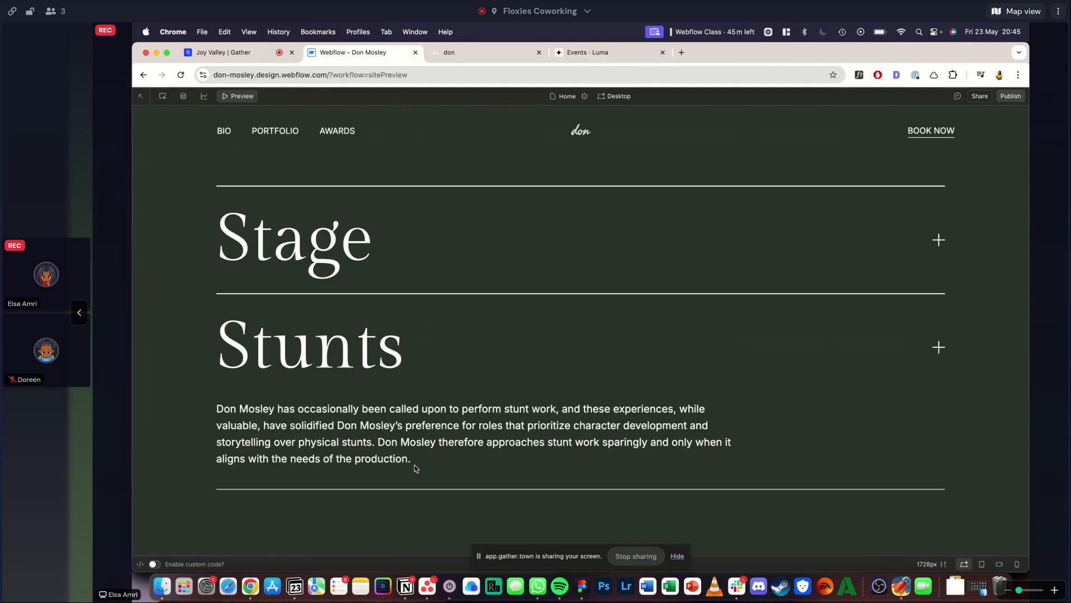
- Compare the reference site's dropdown list with a fresh preview of the Services section, expanding the Film dropdown in the preview
click(234, 100)
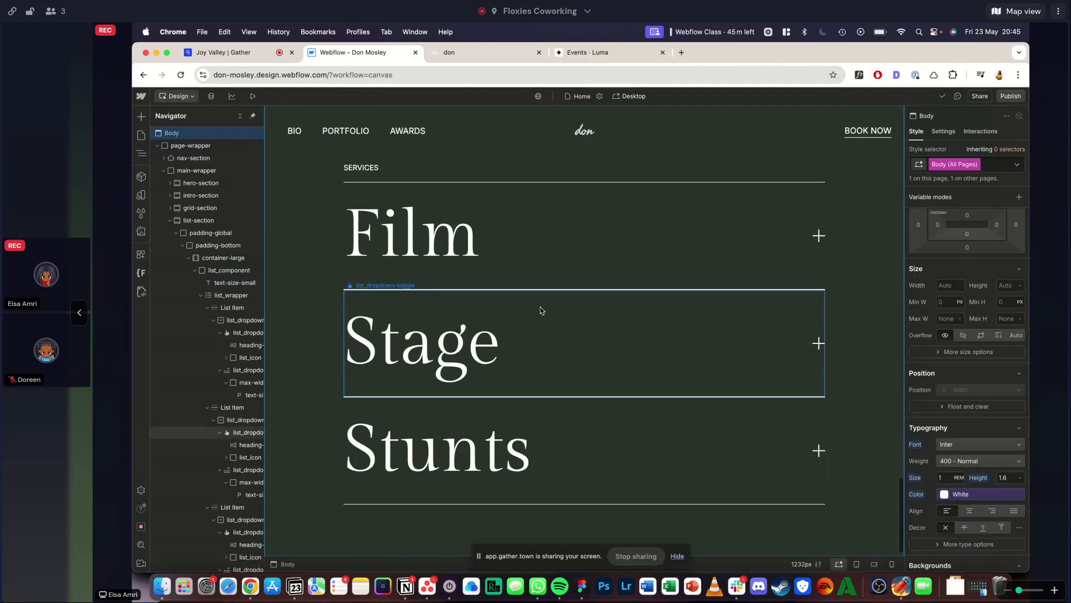
click(251, 97)
scroll(399, 318, down, 10)
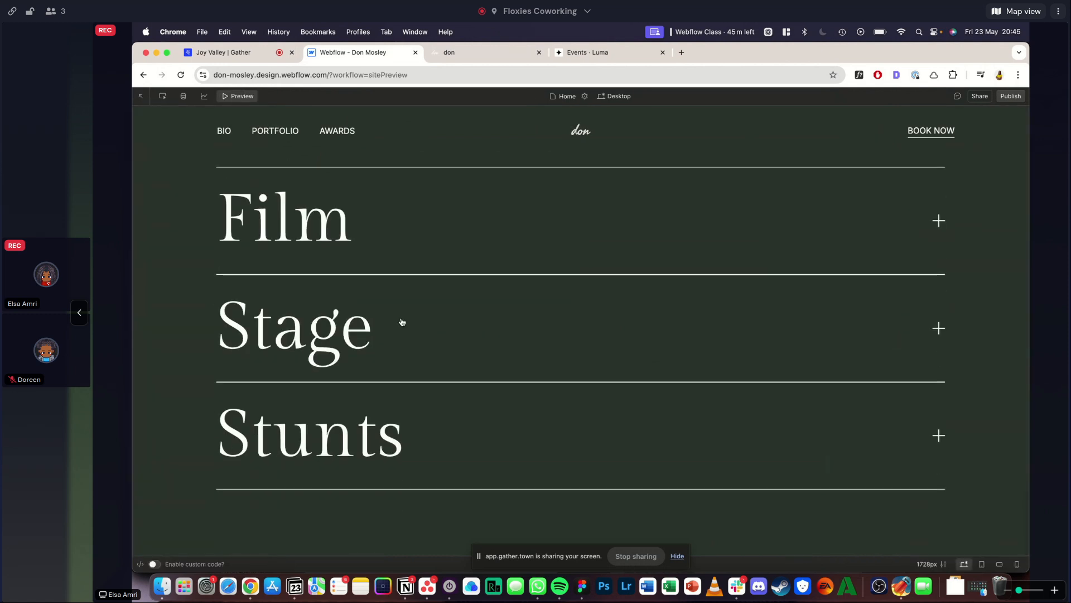
click(486, 50)
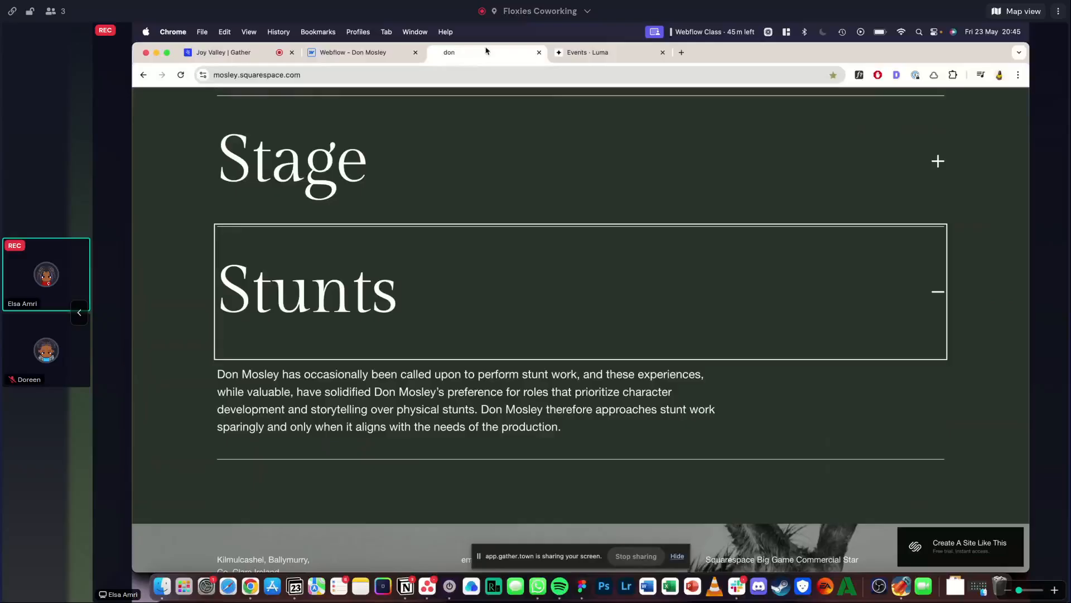
click(188, 323)
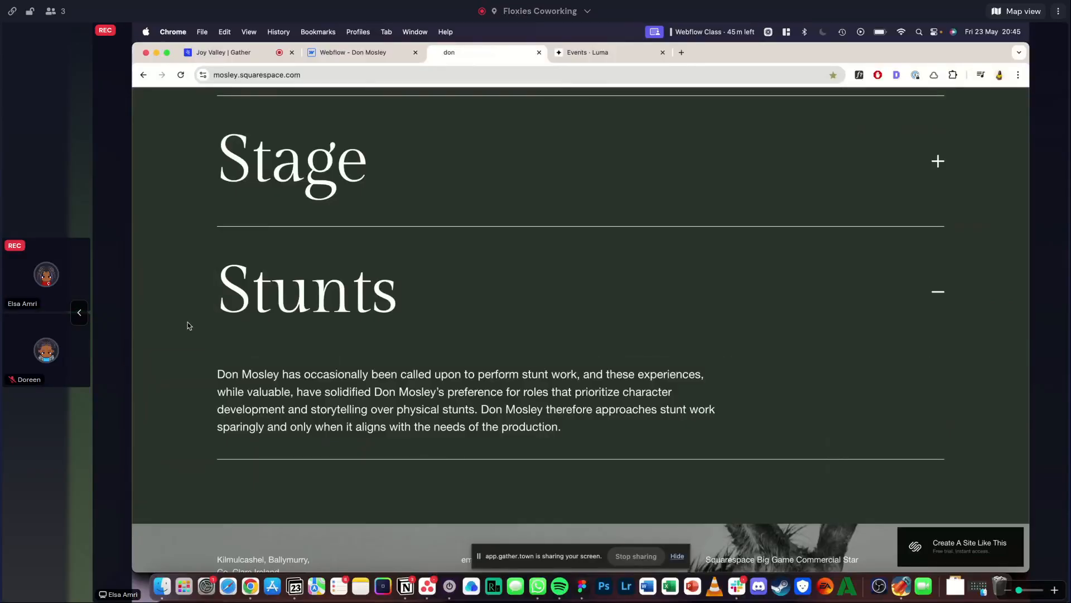
scroll(187, 323, up, 1)
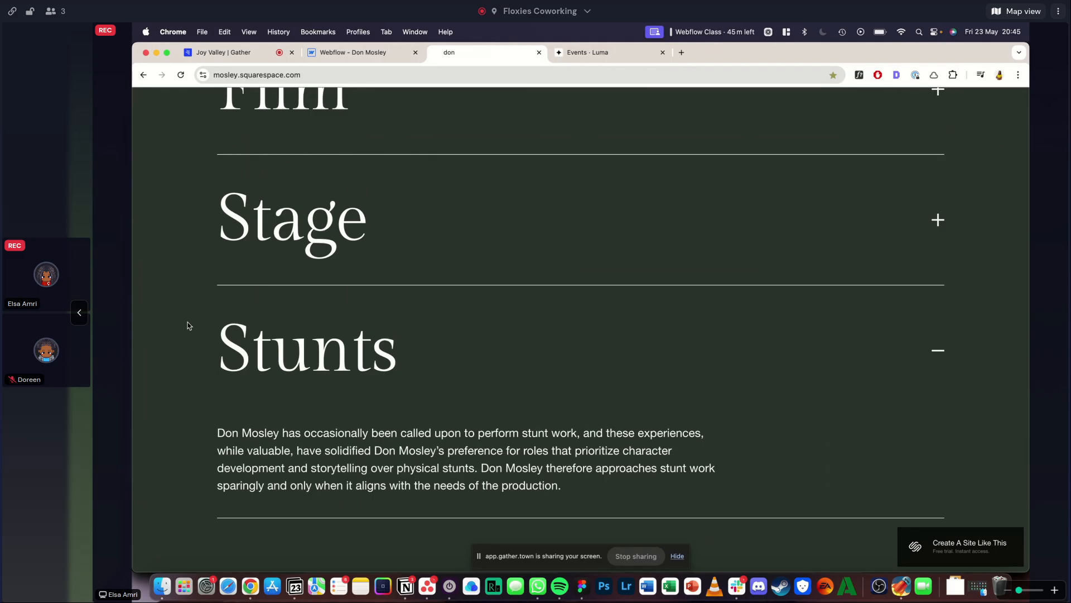
click(326, 47)
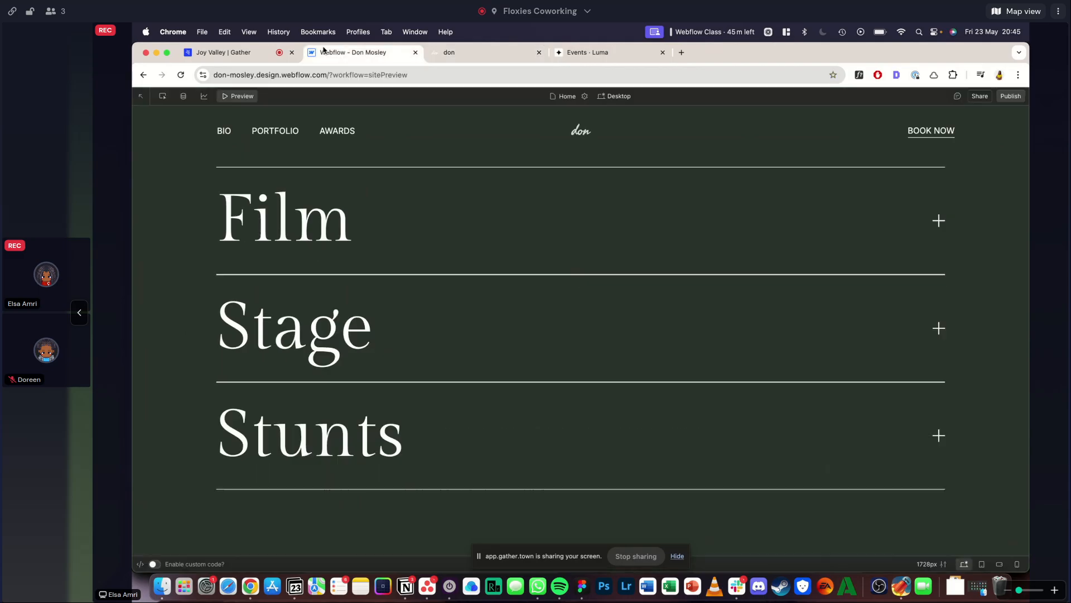
click(319, 231)
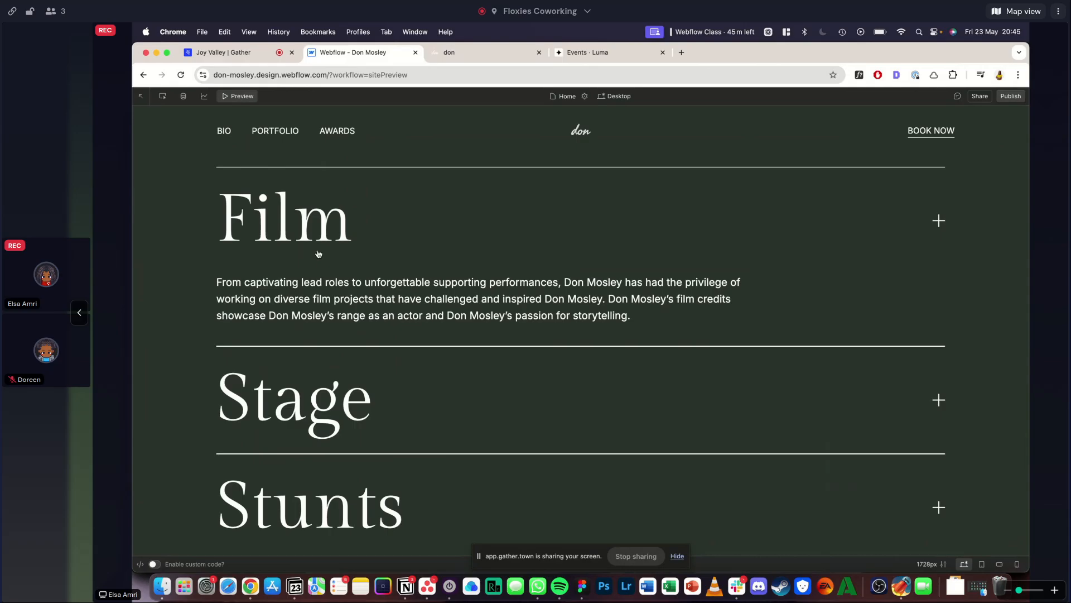
scroll(420, 311, down, 10)
scroll(420, 311, up, 15)
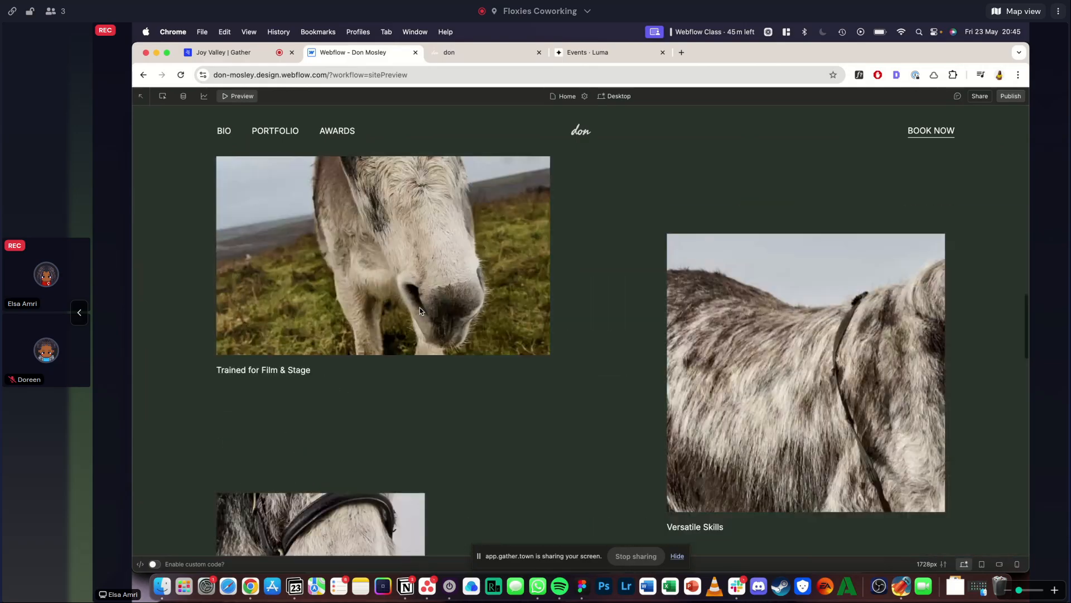
scroll(420, 316, down, 10)
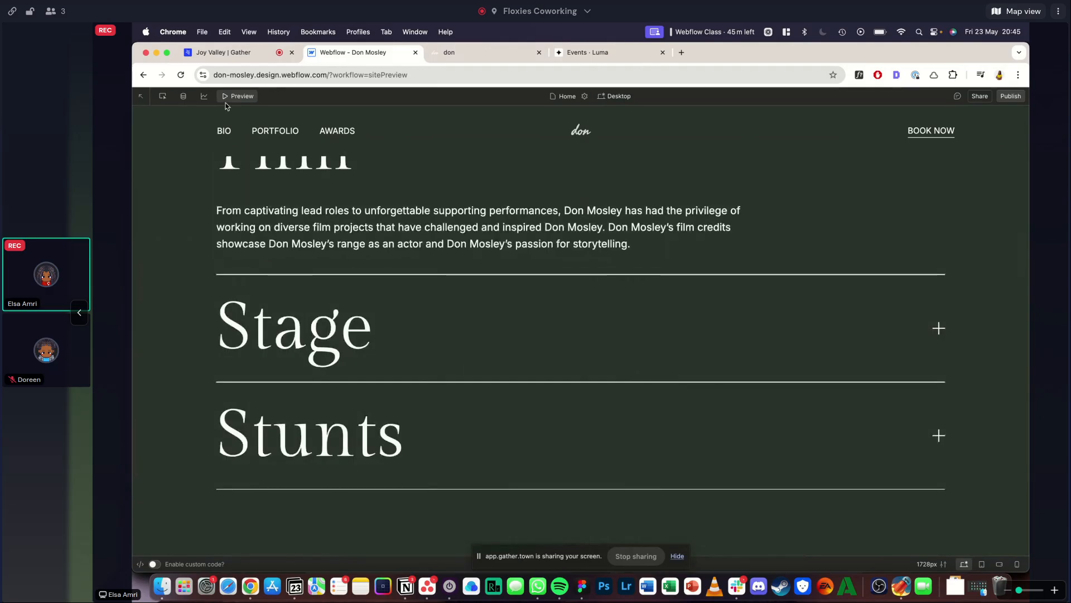
- Try setting the left and right padding of the list section's padding-bottom wrapper to 0rem, and undo it
click(226, 98)
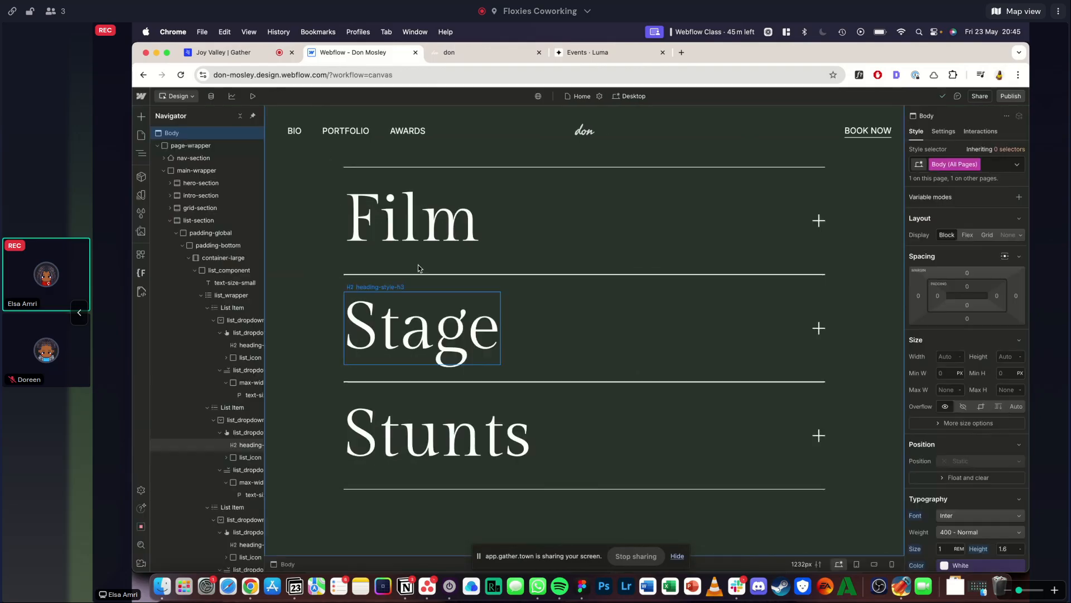
scroll(410, 357, down, 3)
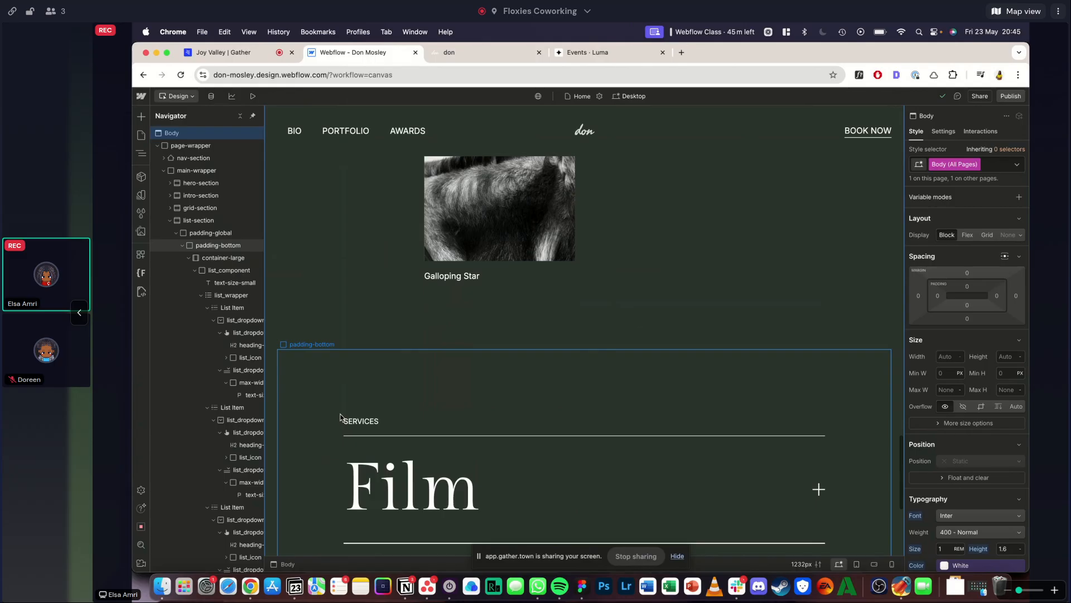
click(340, 417)
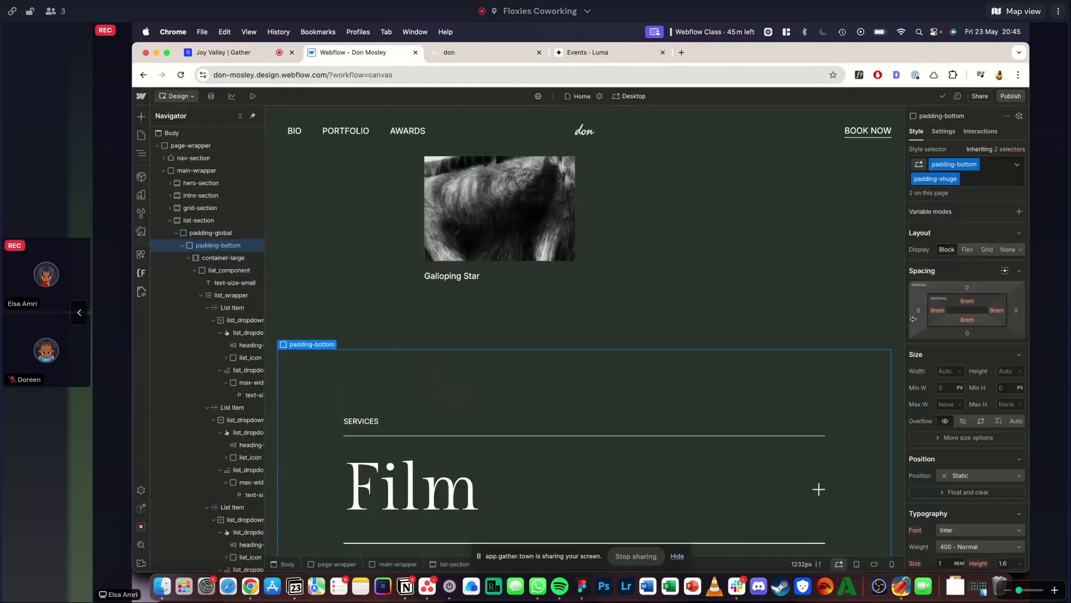
drag(937, 310, 701, 318)
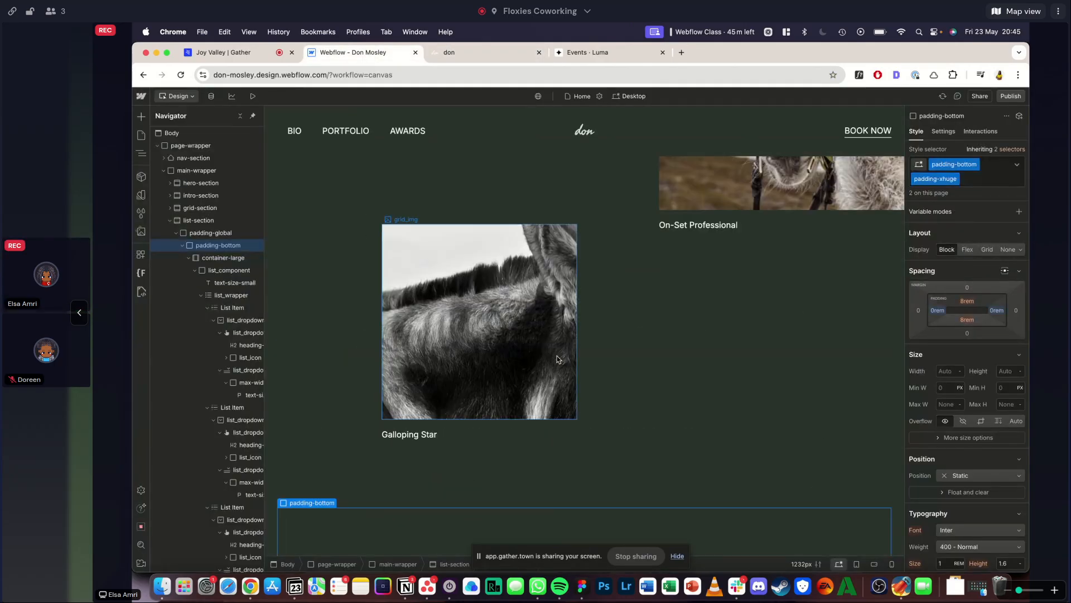
scroll(557, 359, down, 10)
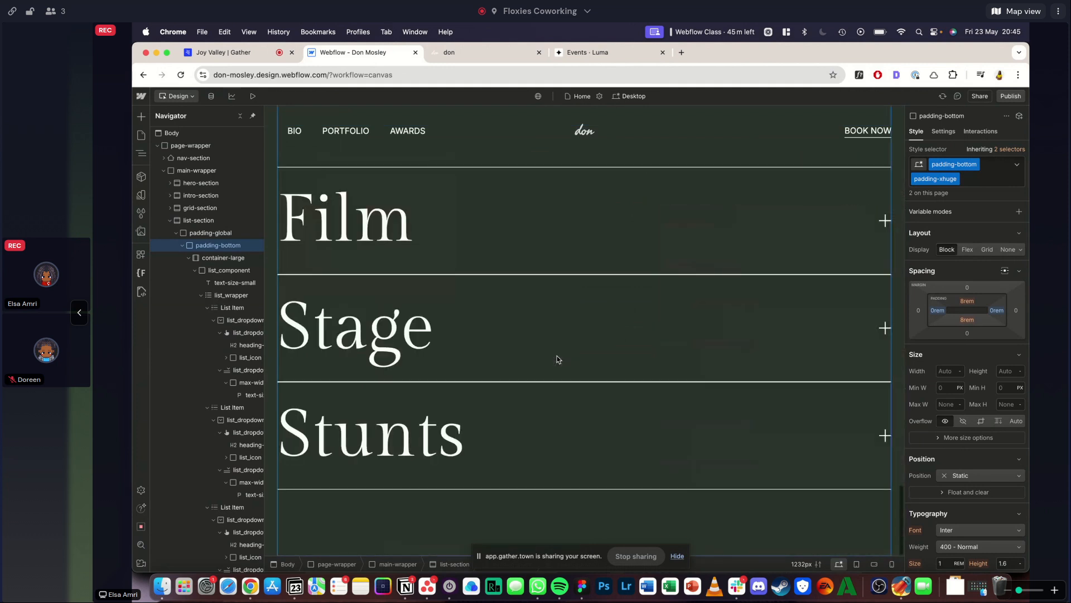
key(super+z)
scroll(557, 356, up, 5)
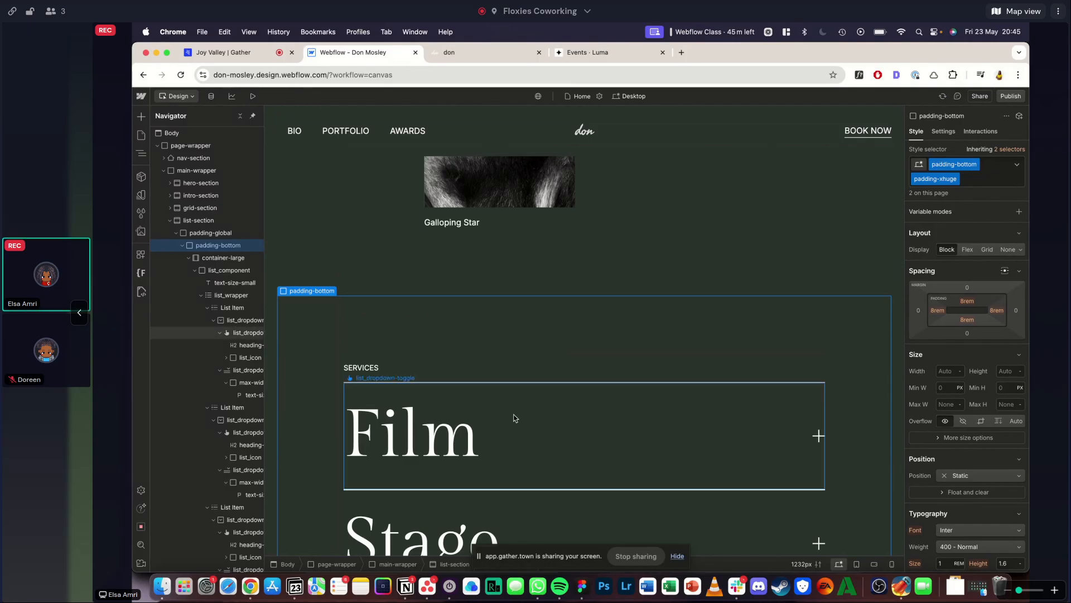
- Set the left, right and top padding of the list section's padding-bottom padding-xhuge wrapper to 0rem
scroll(674, 287, down, 3)
scroll(551, 364, down, 5)
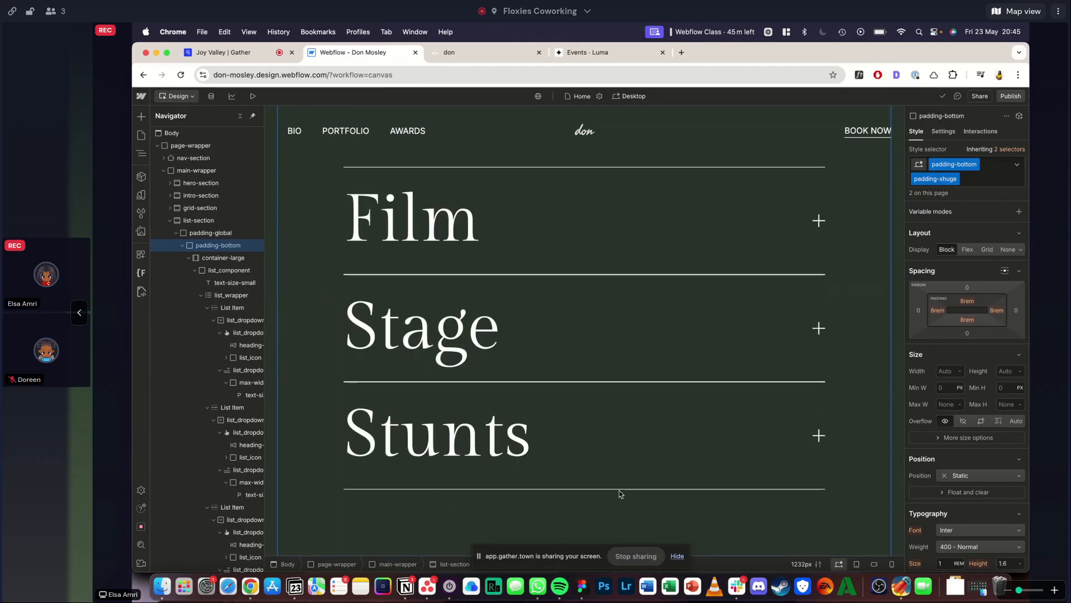
scroll(634, 349, up, 6)
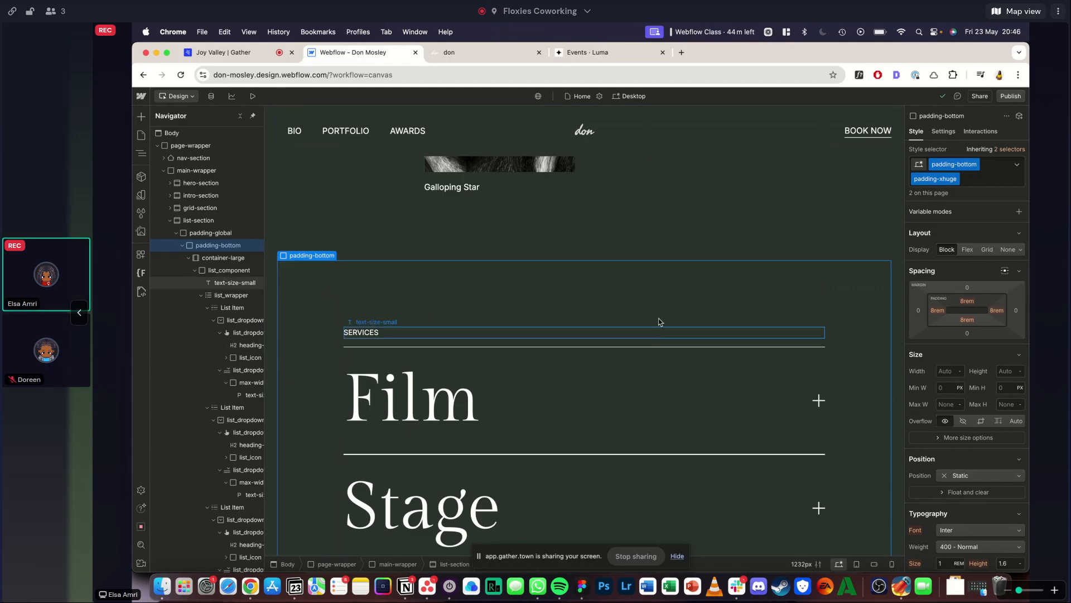
scroll(873, 413, down, 3)
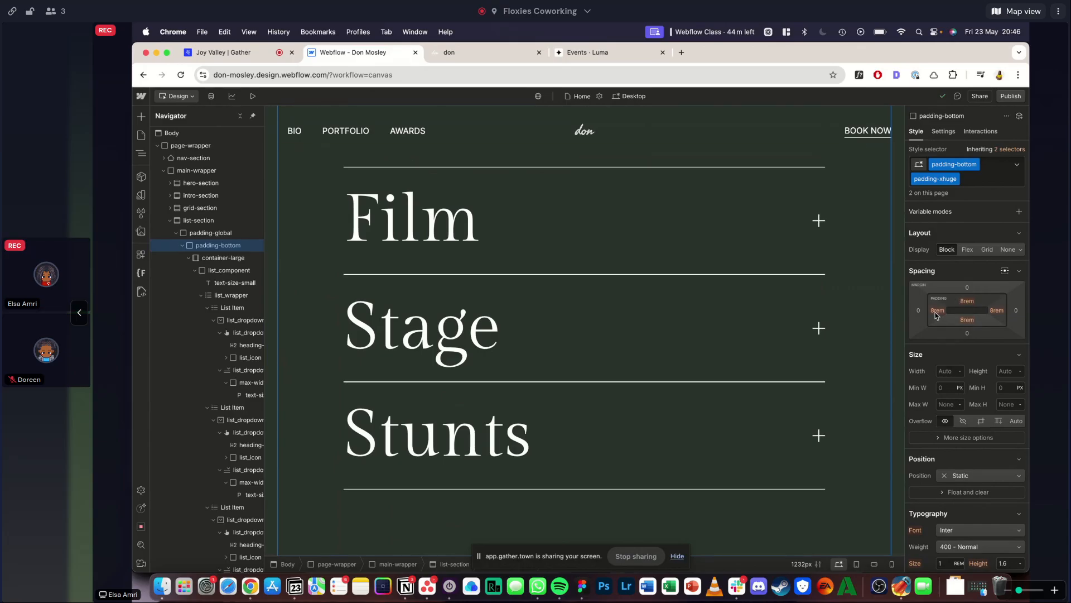
scroll(789, 316, up, 3)
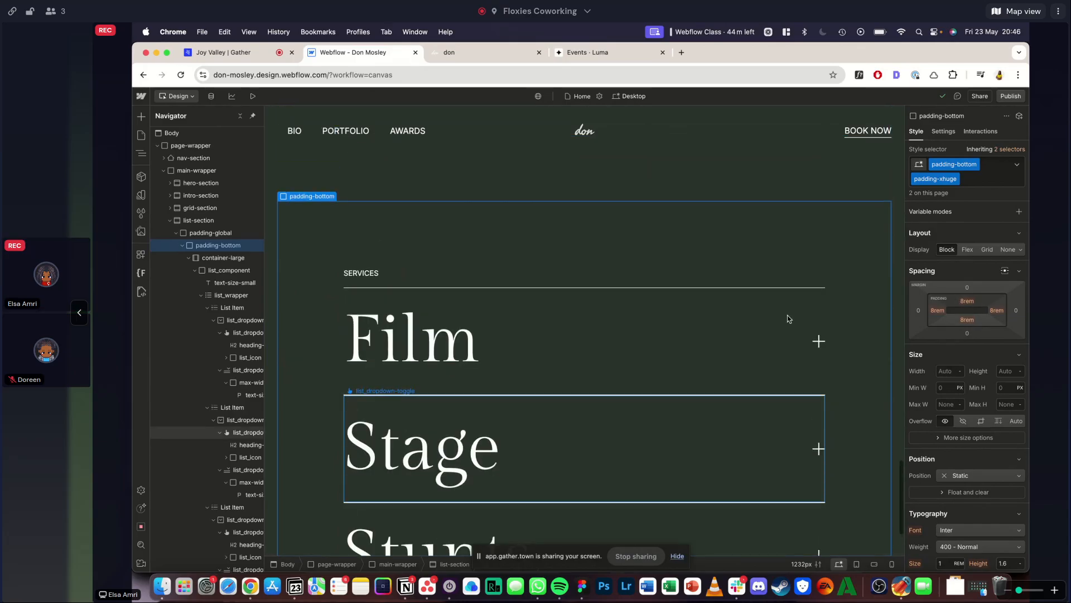
click(938, 310)
text(0)
key(Return)
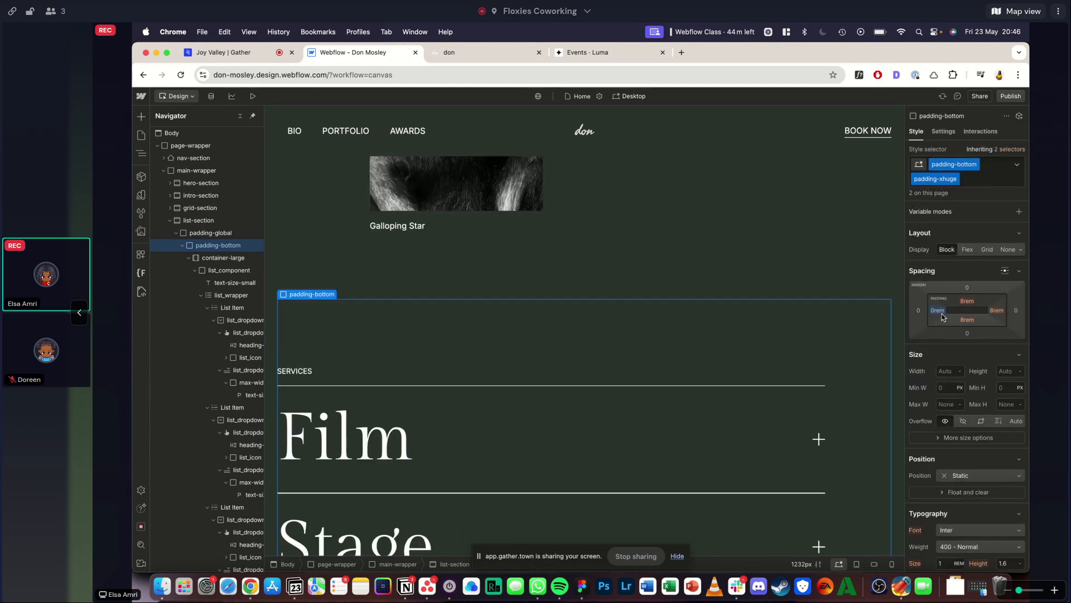
click(976, 304)
text(0)
key(Return)
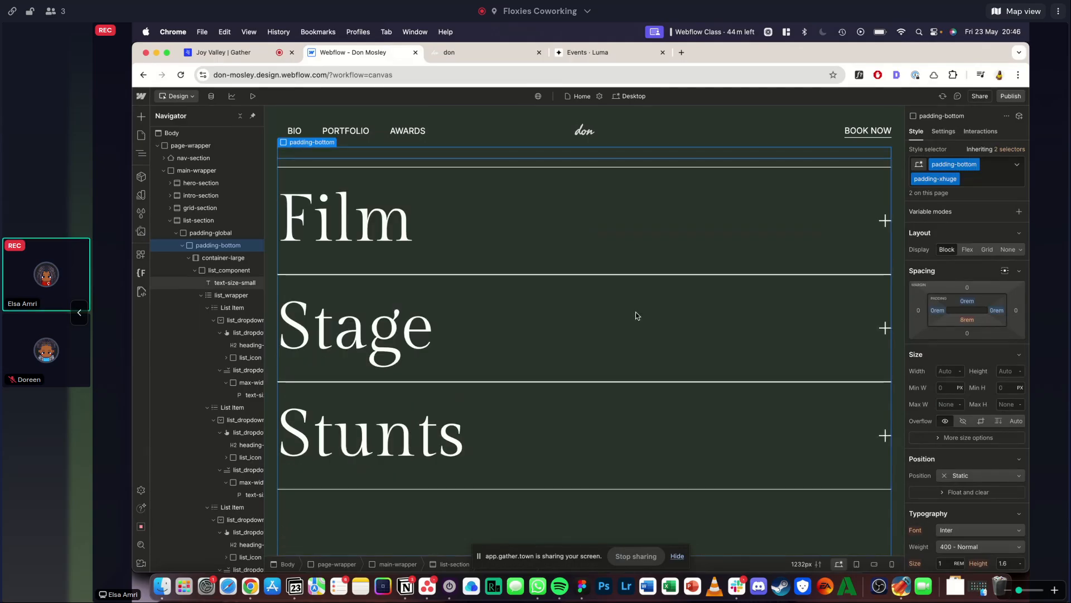
- Select the grid section's padding-bottom wrapper and check how its padding and layout look above the Services list
scroll(636, 316, up, 4)
scroll(636, 316, up, 2)
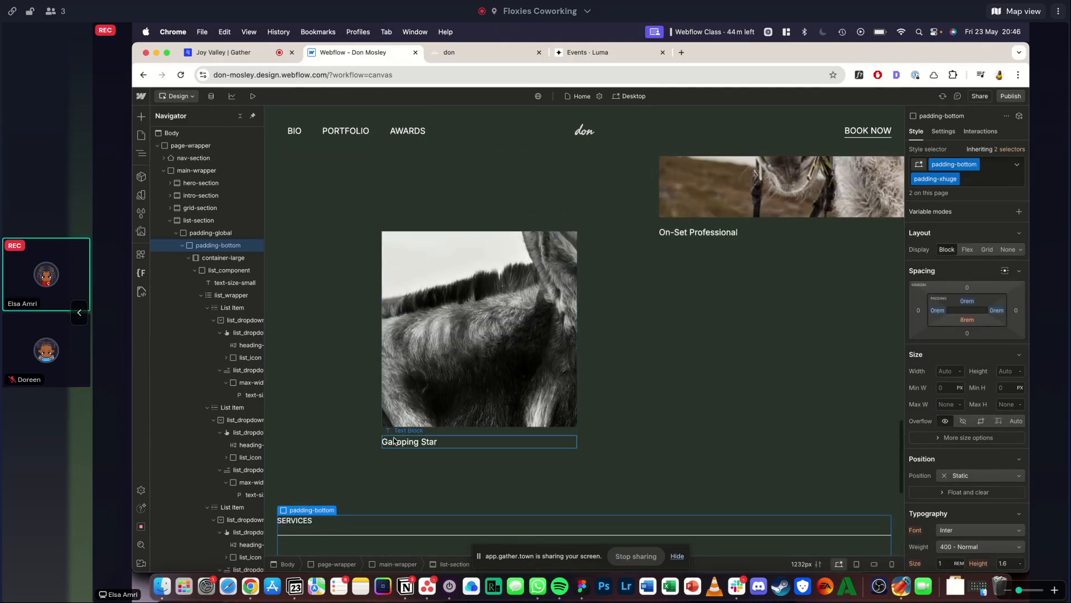
scroll(394, 442, down, 7)
scroll(391, 385, up, 10)
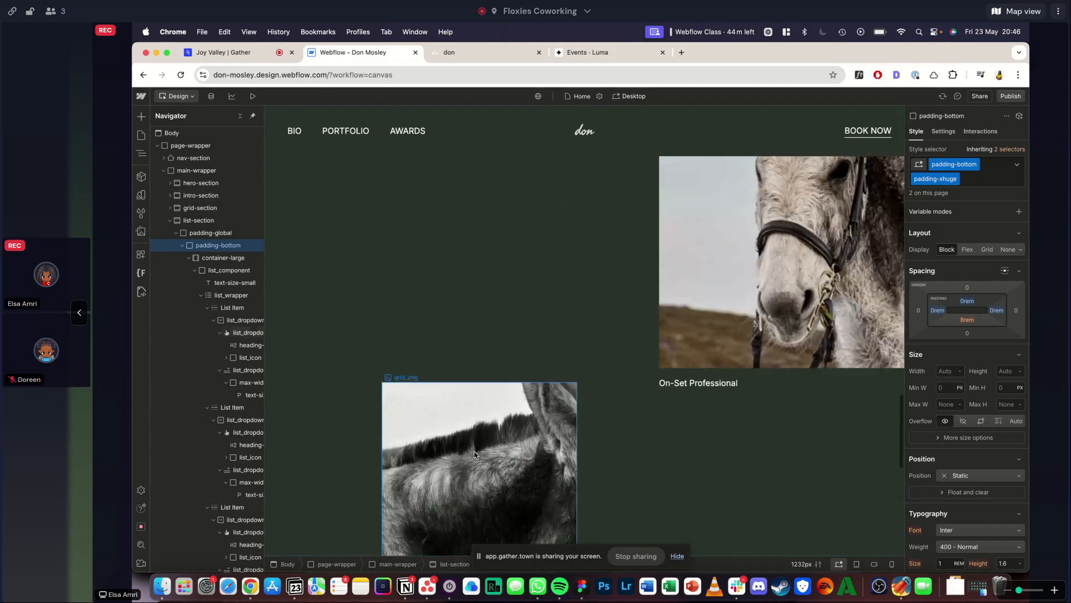
click(363, 334)
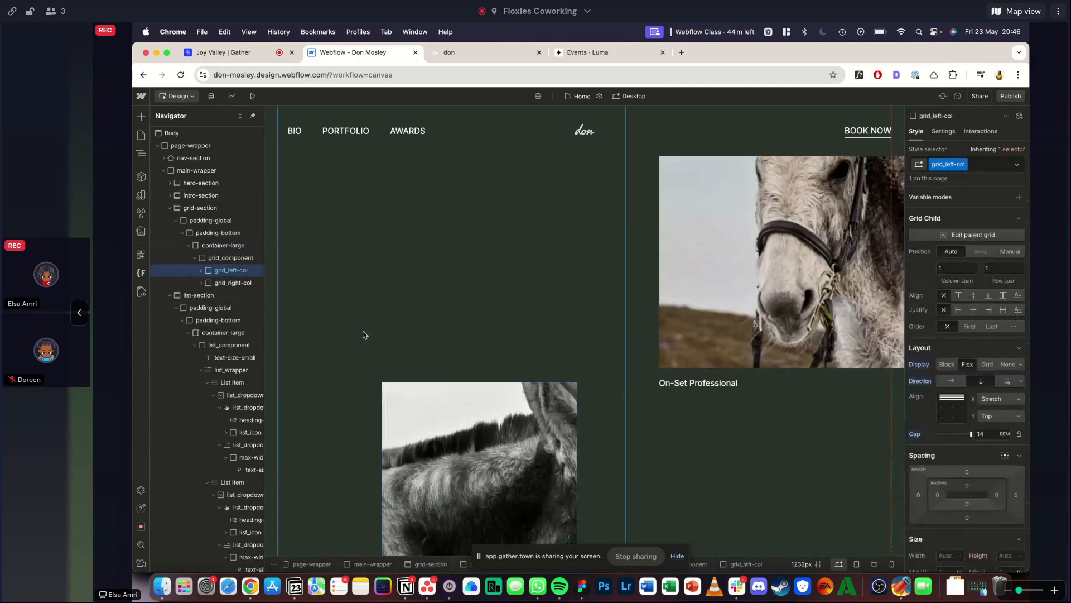
click(217, 233)
scroll(566, 260, up, 10)
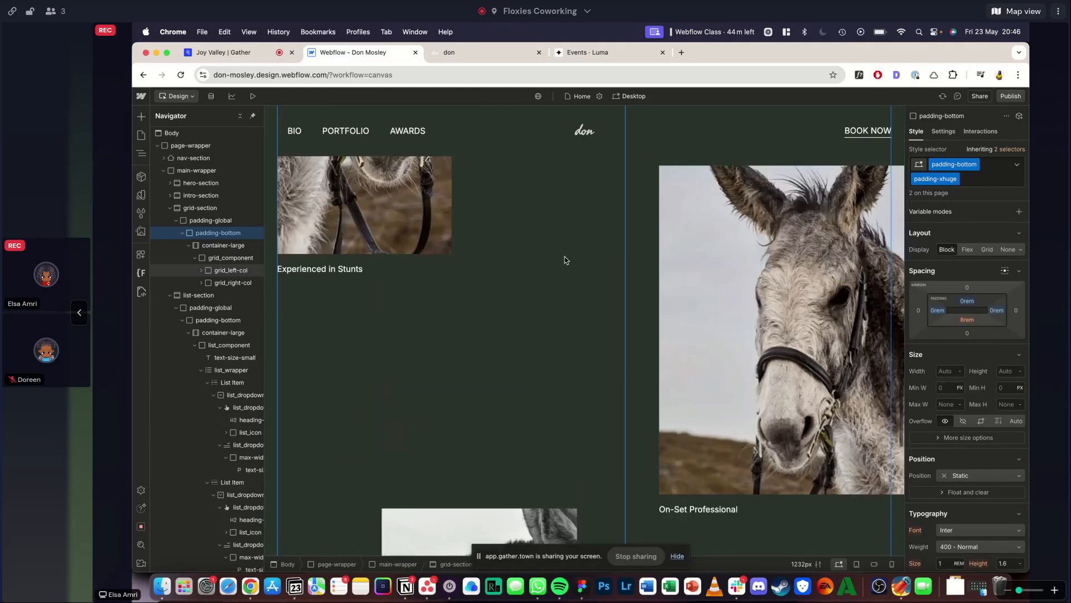
- Inspect the padding of the intro section's padding-vertical wrapper and the spacing of the hero gallery
click(318, 443)
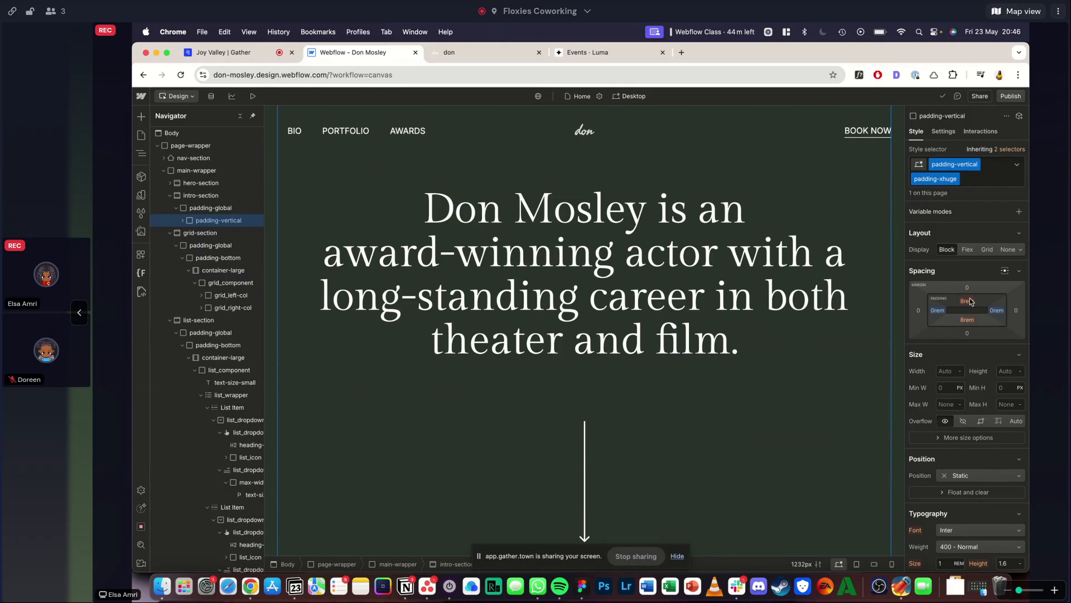
scroll(742, 456, up, 10)
click(276, 218)
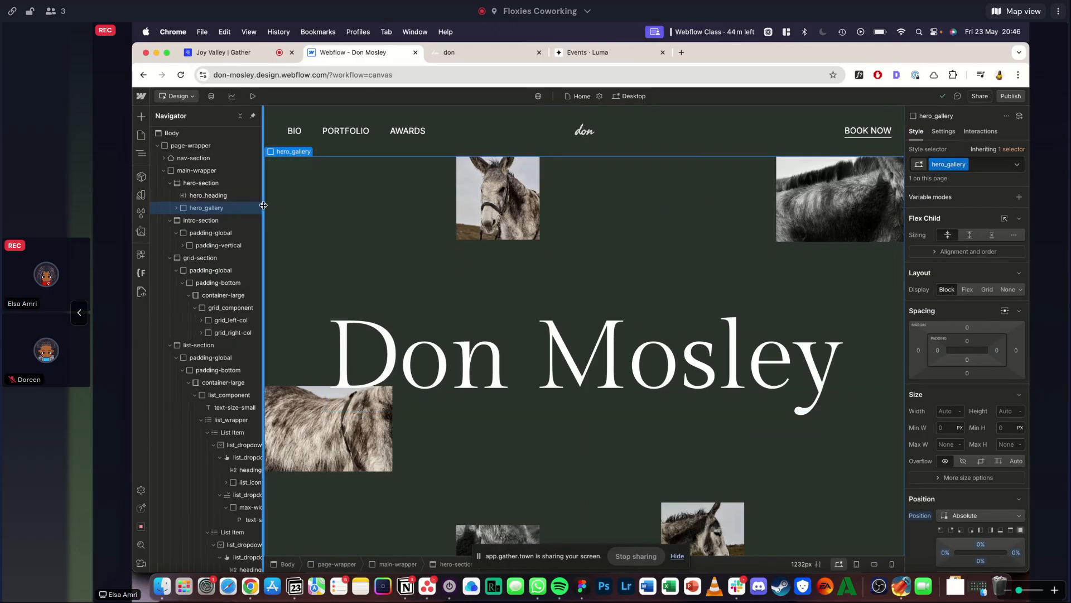
- Compare the Webflow page from the hero gallery down to the Services list with the Squarespace reference's Book Don section
scroll(383, 303, down, 5)
scroll(383, 304, down, 5)
scroll(384, 304, up, 3)
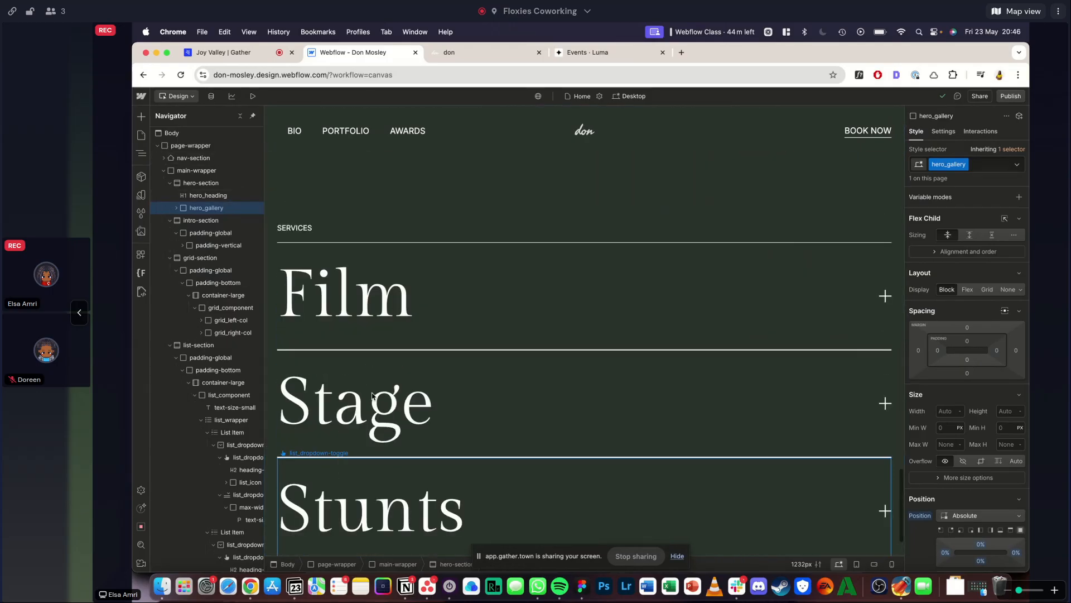
click(506, 55)
scroll(429, 330, down, 10)
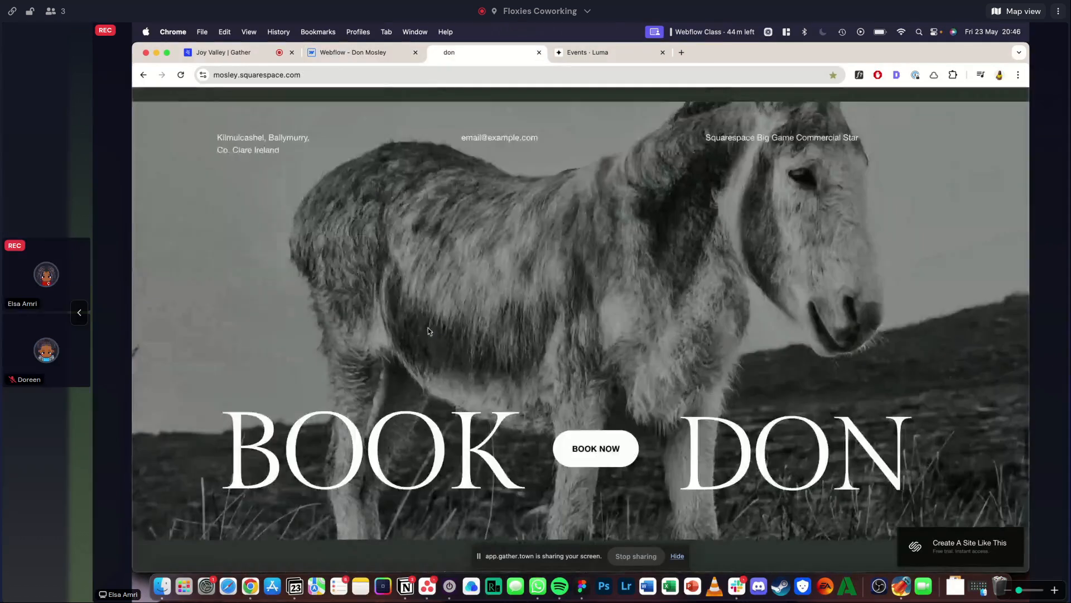
scroll(428, 331, up, 1)
scroll(428, 331, down, 1)
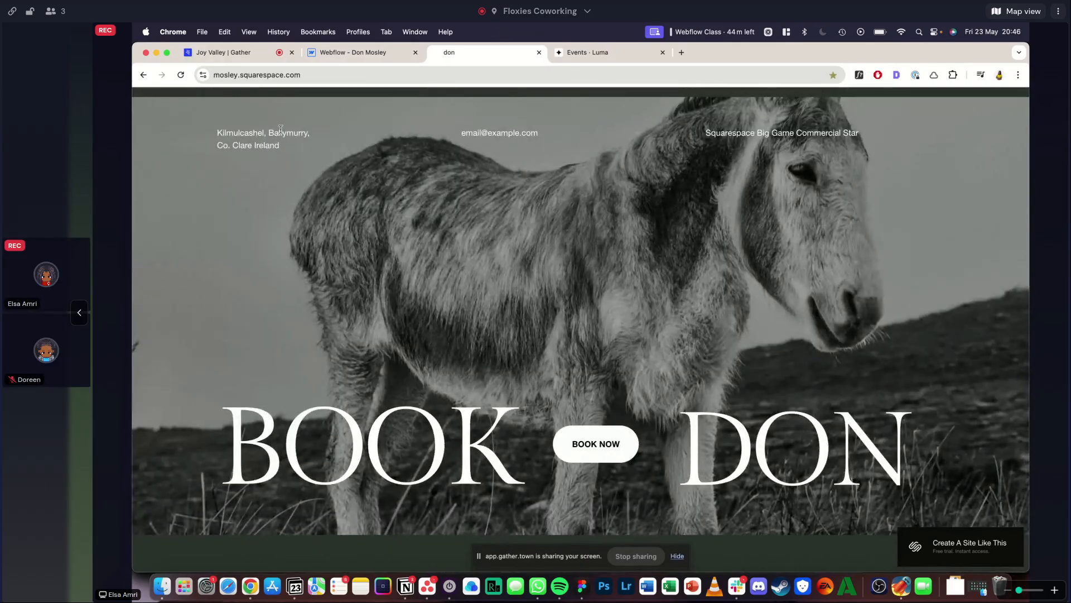
click(357, 56)
scroll(483, 279, up, 10)
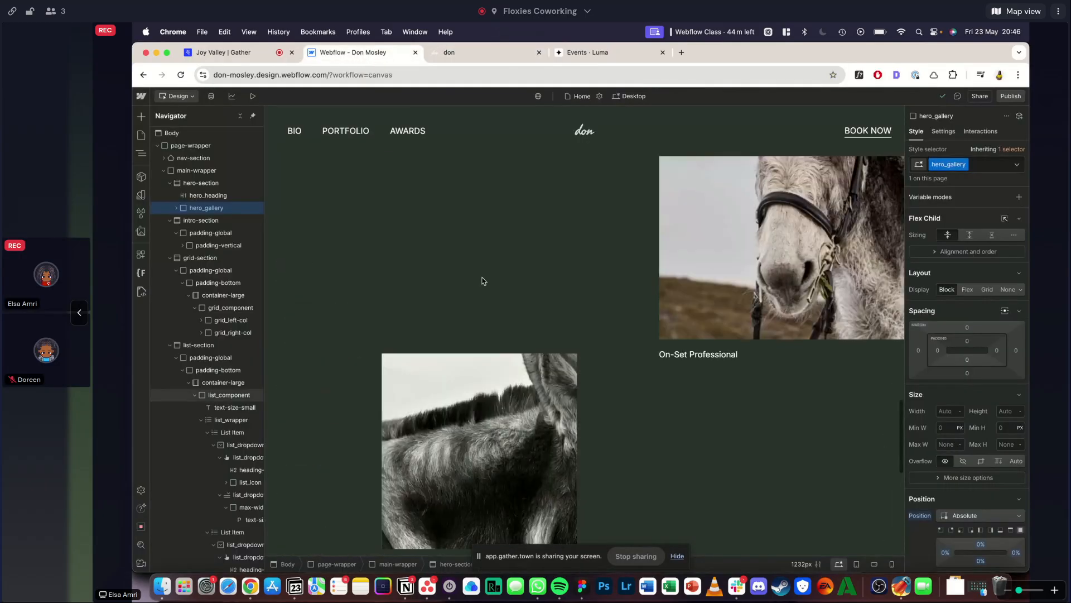
scroll(483, 281, up, 10)
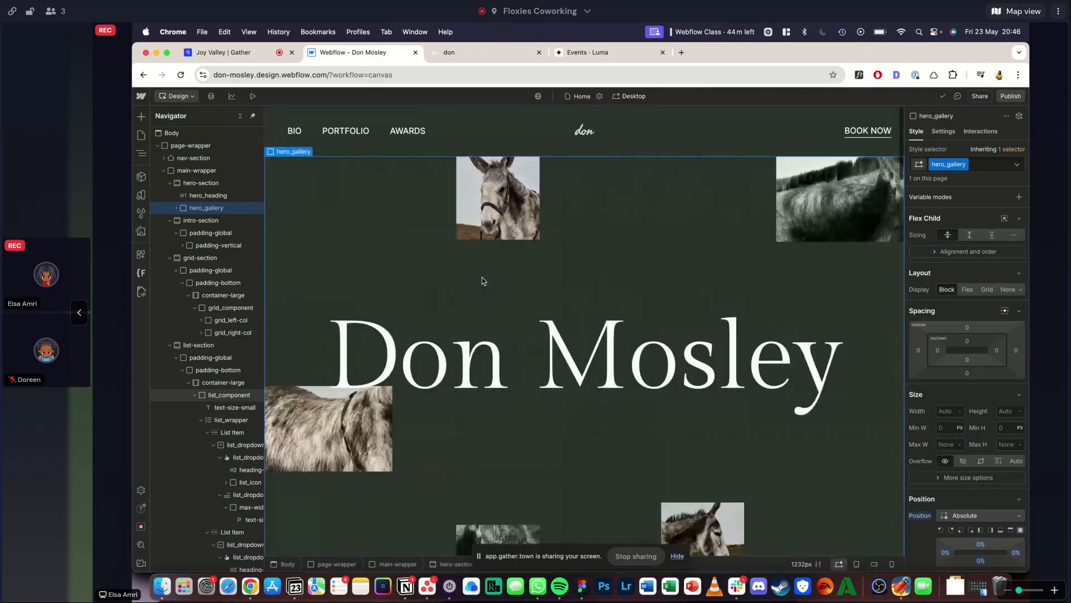
scroll(544, 192, down, 5)
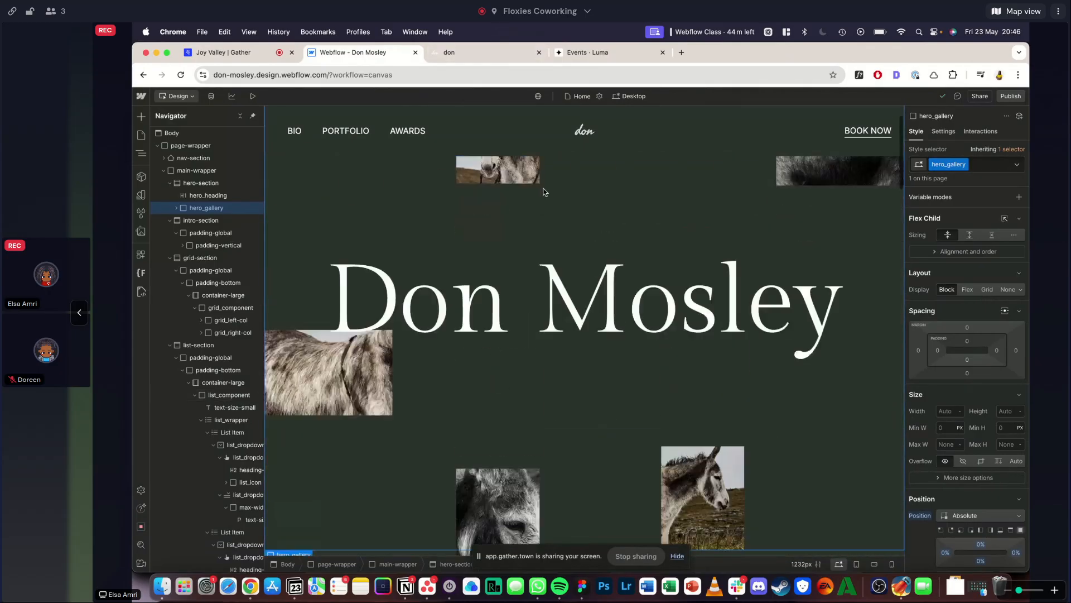
scroll(544, 192, down, 15)
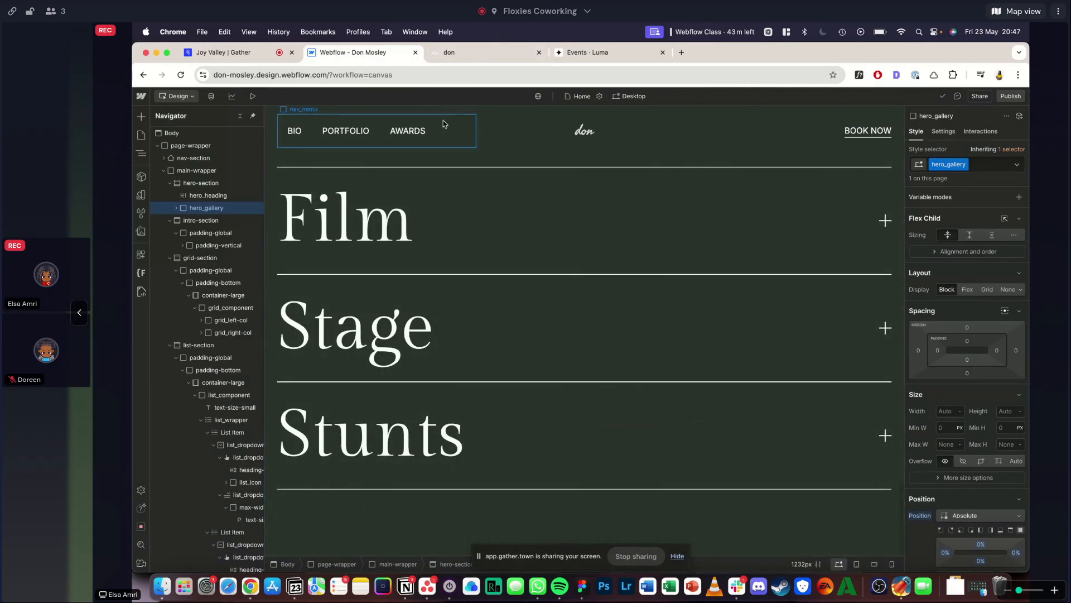
- Inspect the Book Don section of the Squarespace reference in the developer tools and expand its fluid-engine grid div
click(449, 53)
right_click(622, 239)
mouse_move(680, 450)
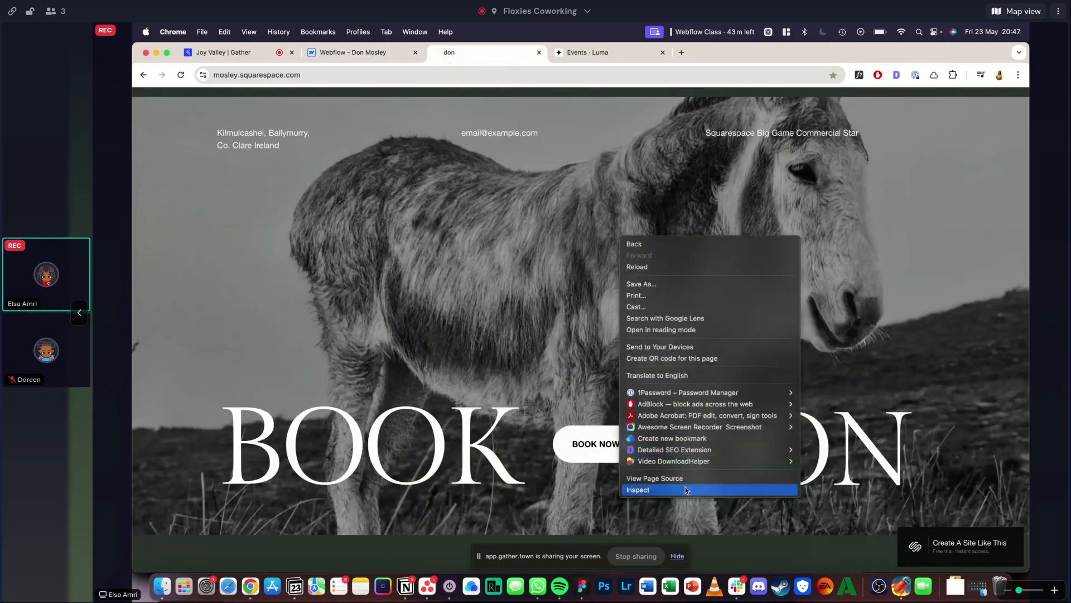
click(682, 488)
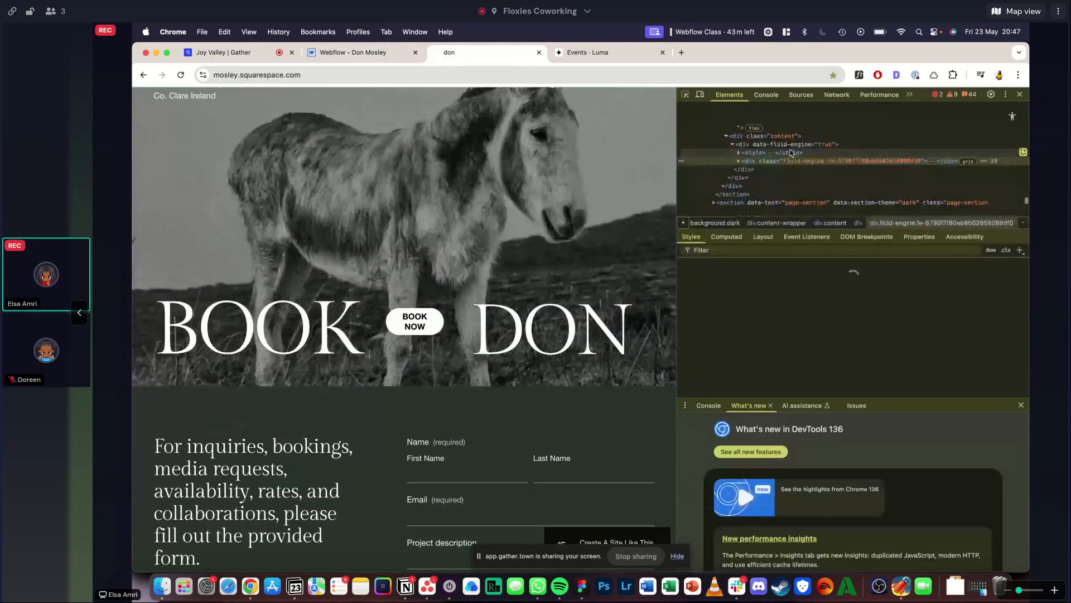
click(738, 161)
scroll(769, 181, down, 1)
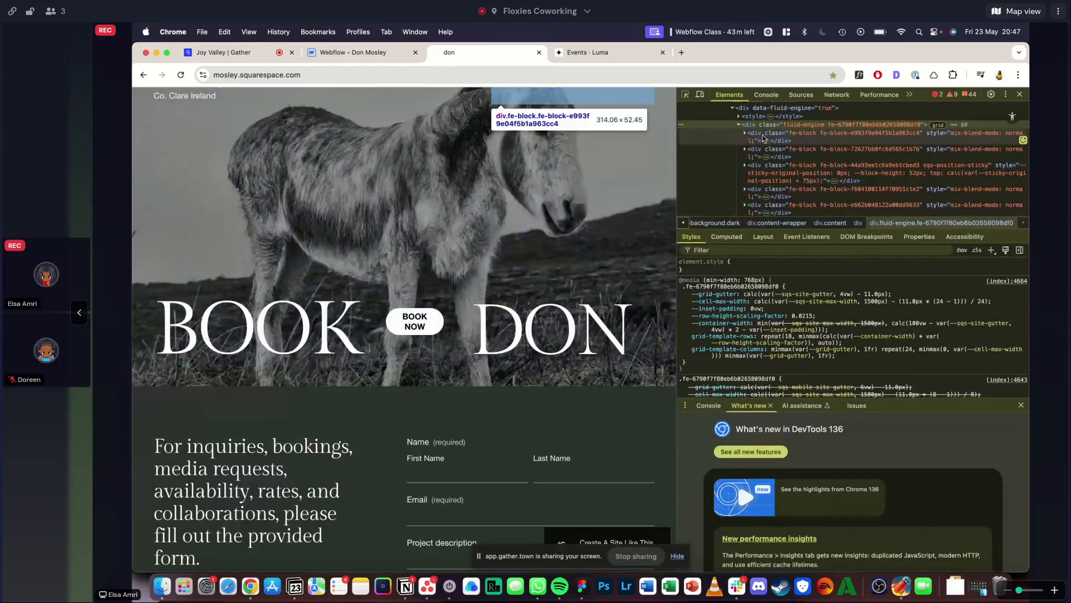
- Examine the CSS rules and child blocks of the Book Don section's fluid-engine grid div
scroll(770, 162, down, 2)
scroll(773, 172, up, 3)
scroll(813, 371, down, 10)
scroll(812, 371, down, 10)
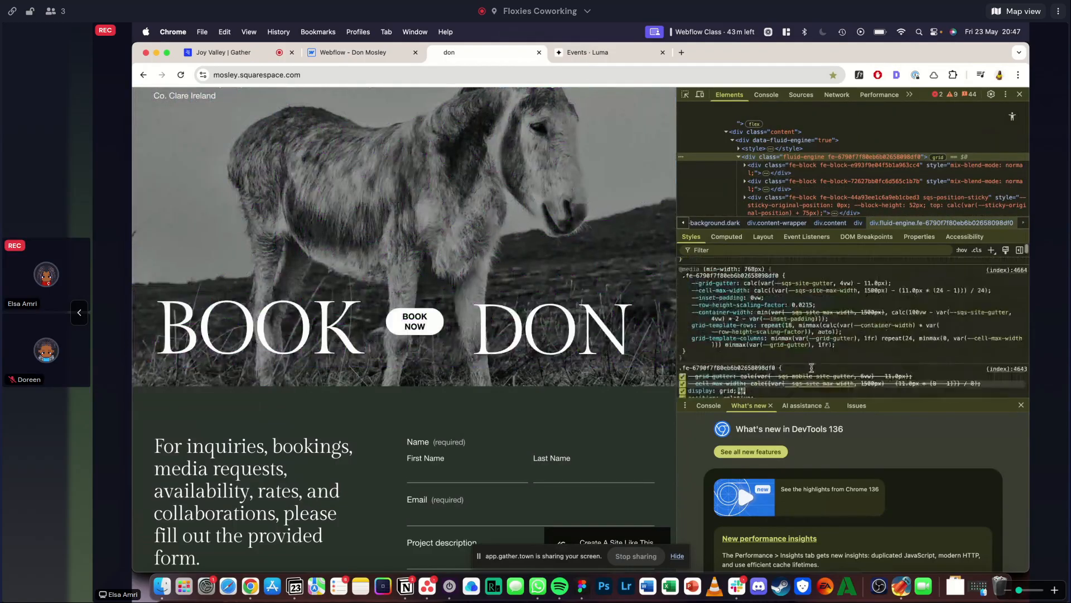
scroll(813, 371, up, 4)
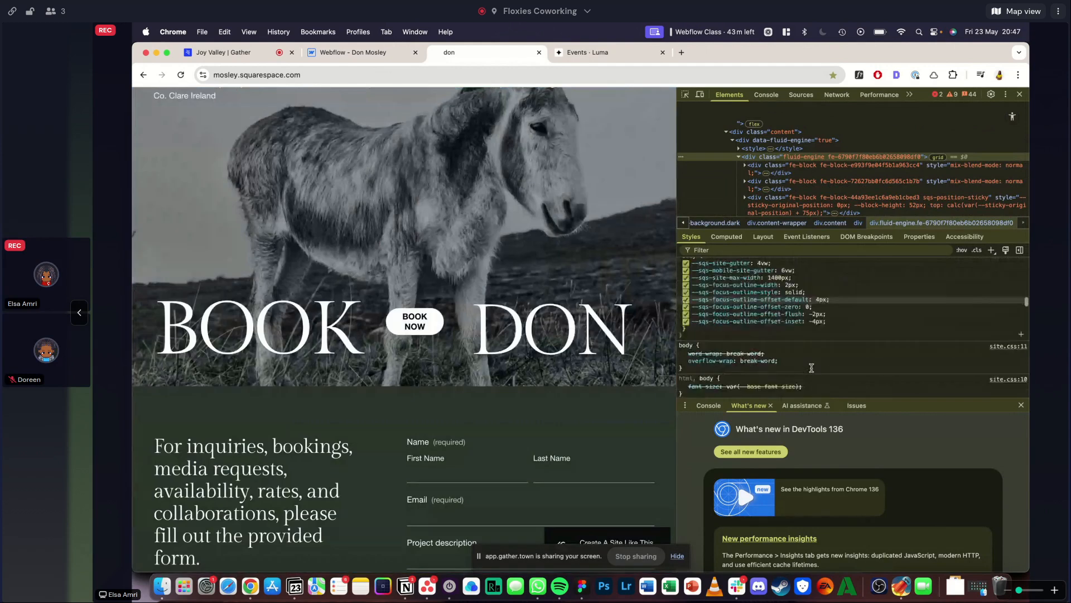
scroll(812, 368, down, 10)
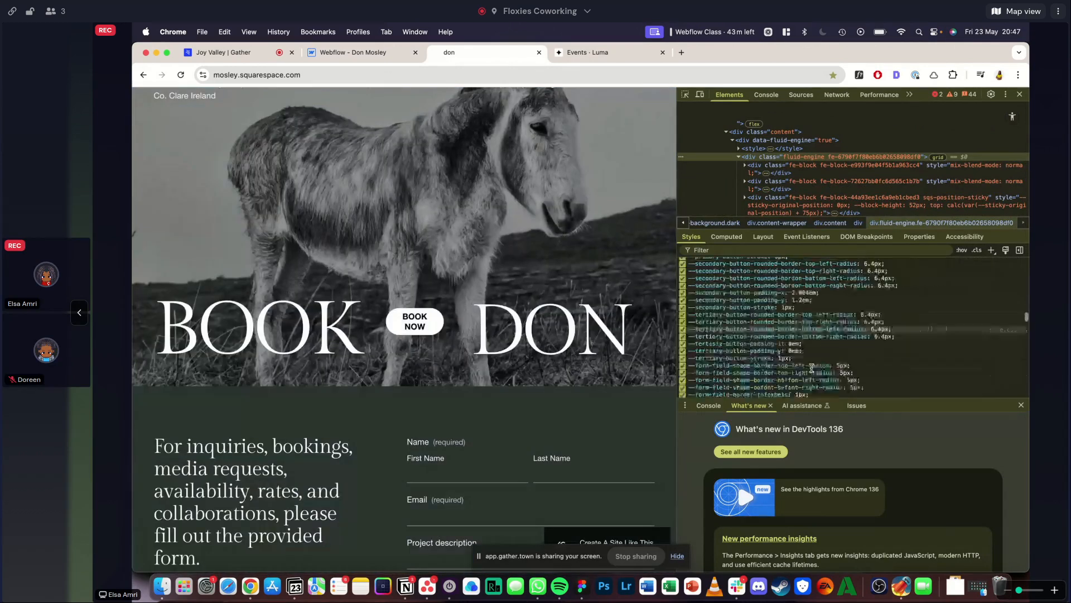
scroll(813, 371, up, 5)
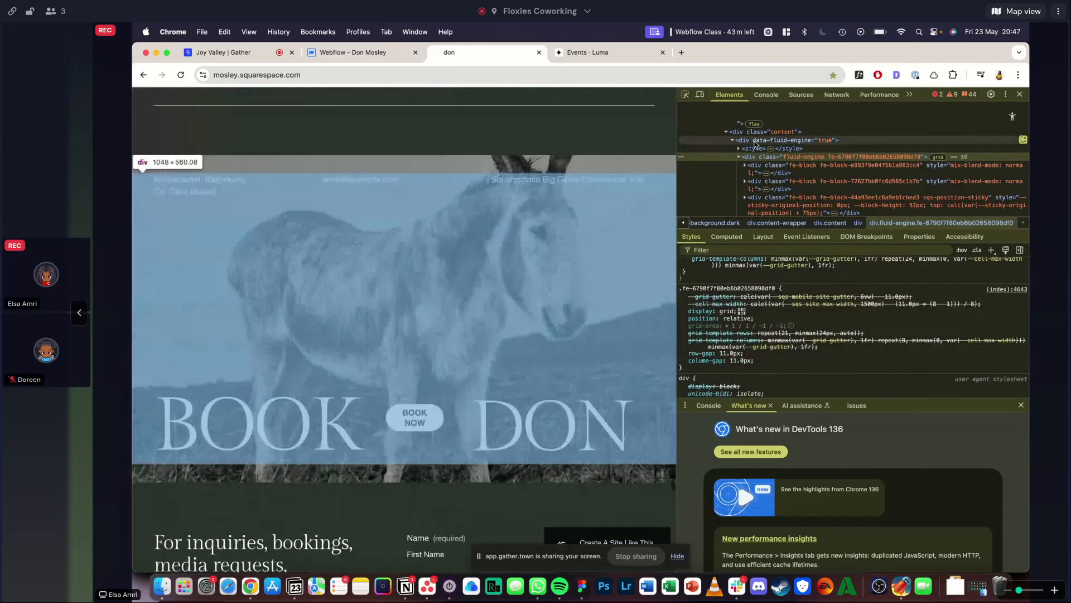
- Inspect the styles of the Book Don section's content, content-wrapper and section-border divs and the parent section's attributes
click(753, 133)
scroll(757, 156, up, 3)
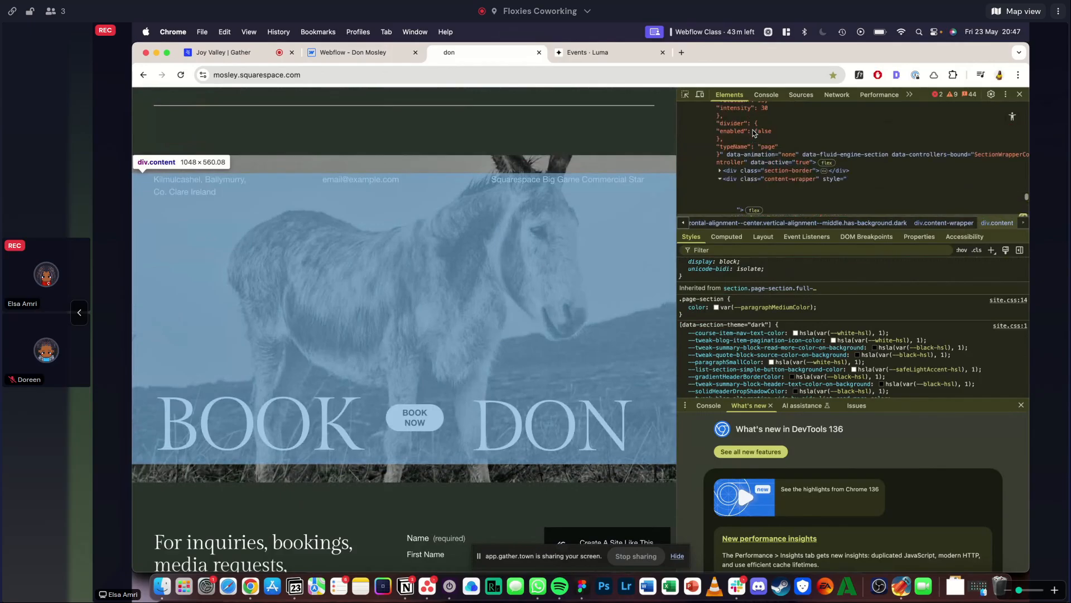
click(760, 177)
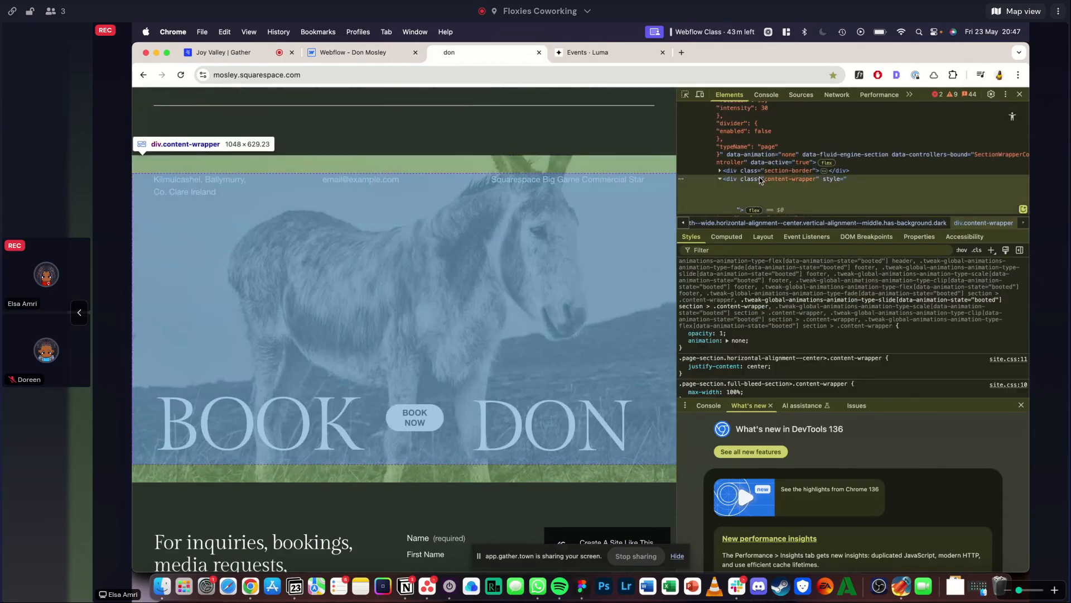
click(756, 171)
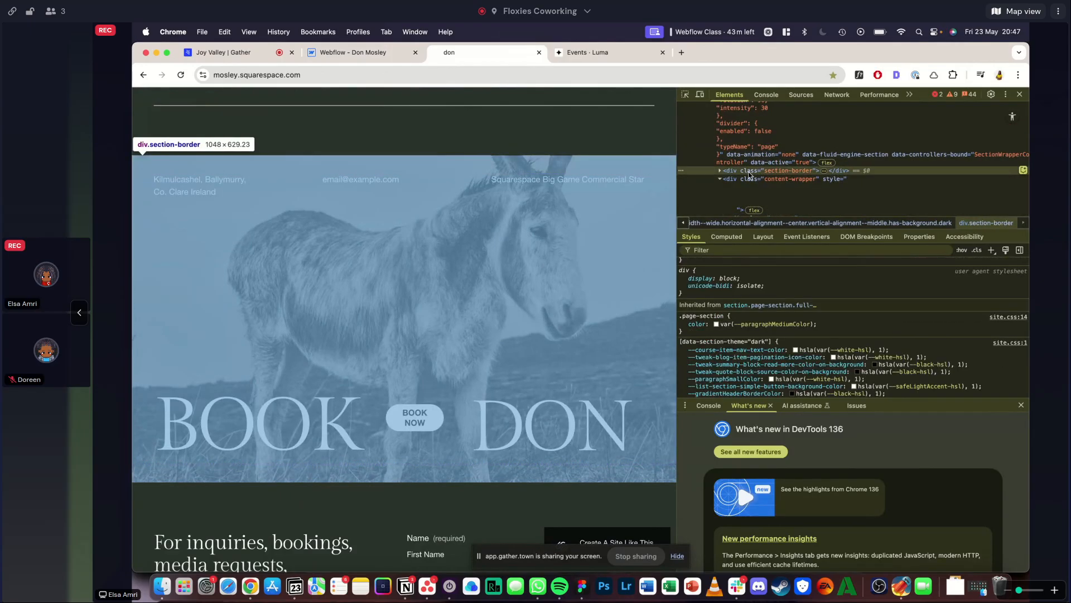
click(747, 179)
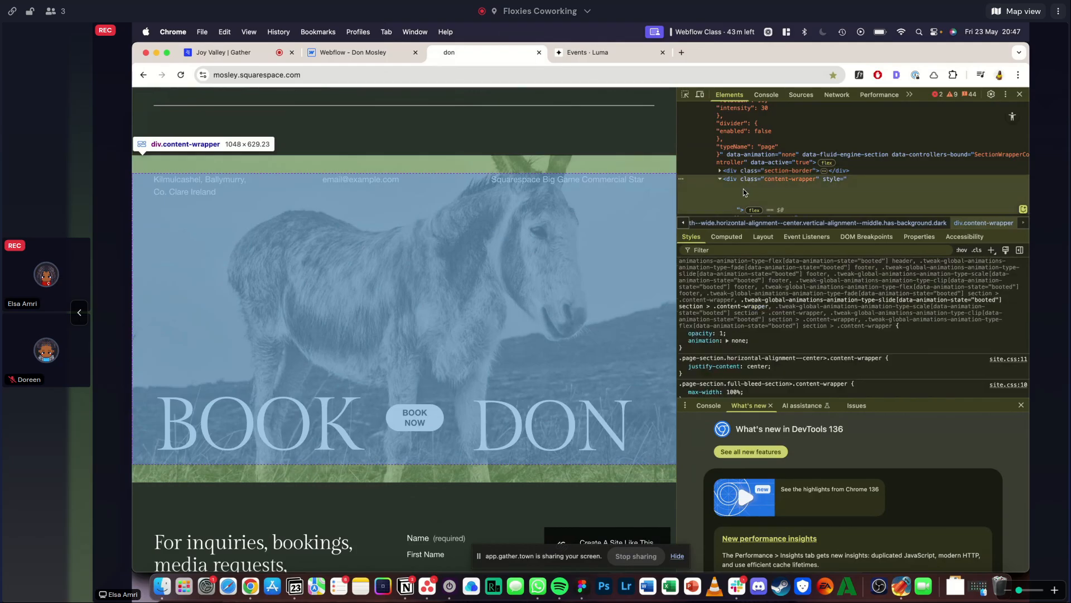
scroll(743, 188, down, 2)
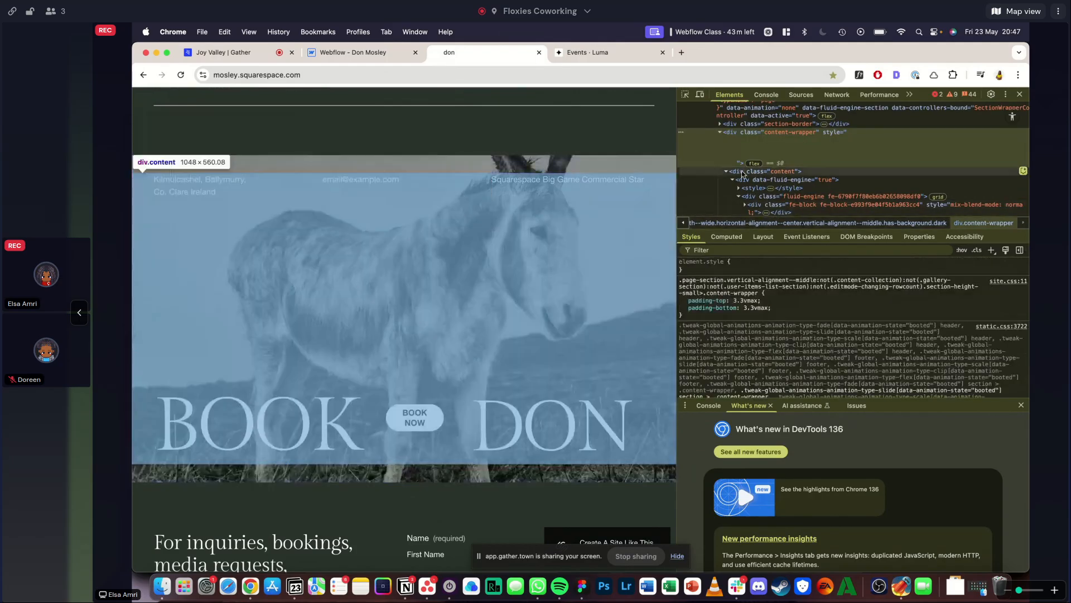
scroll(745, 173, down, 10)
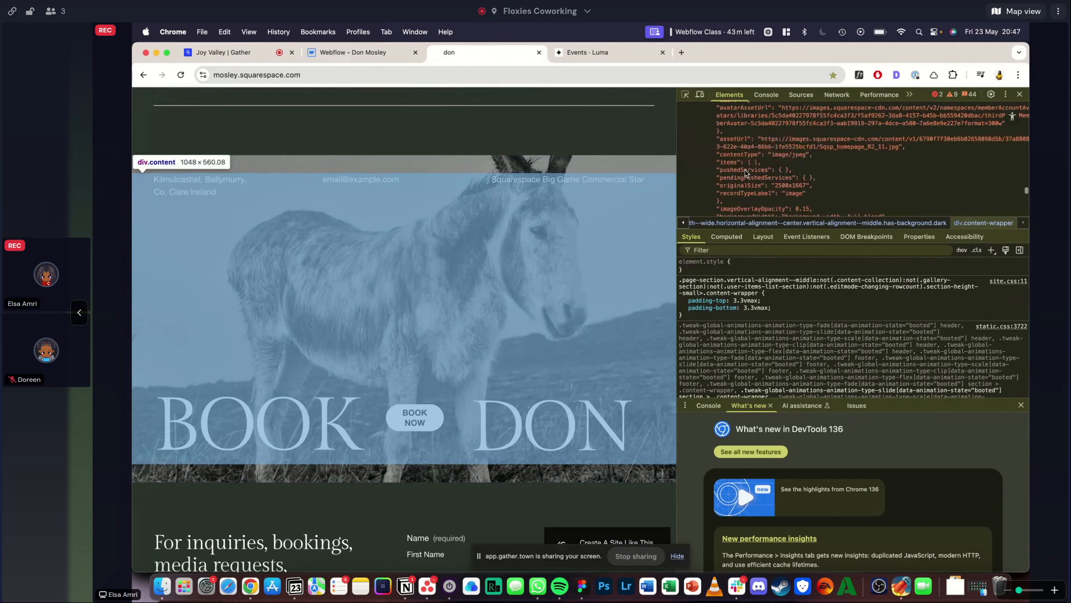
scroll(746, 173, up, 8)
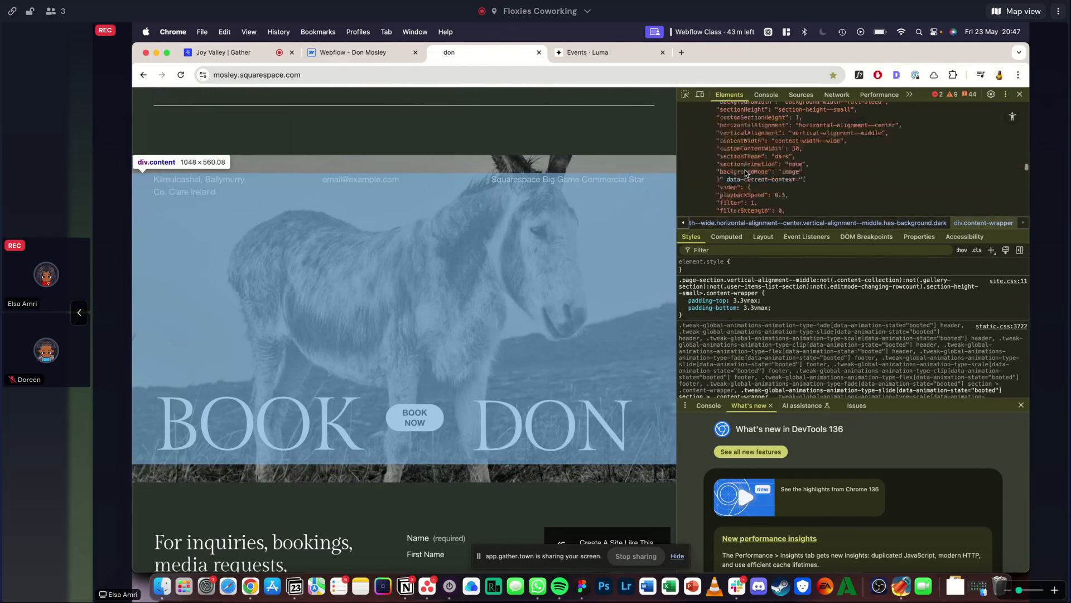
scroll(745, 173, up, 8)
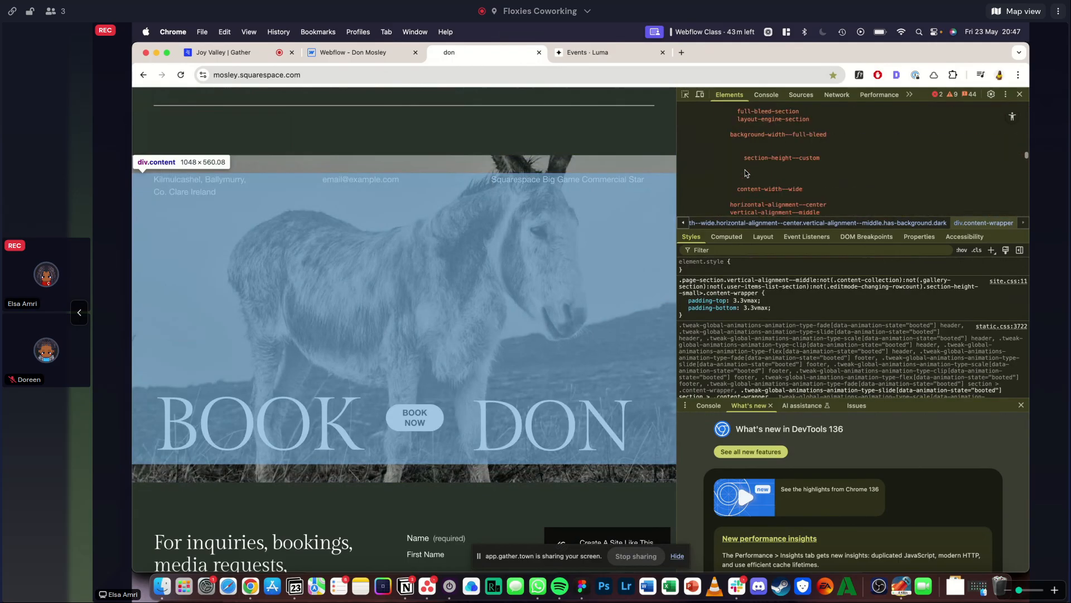
scroll(751, 158, up, 10)
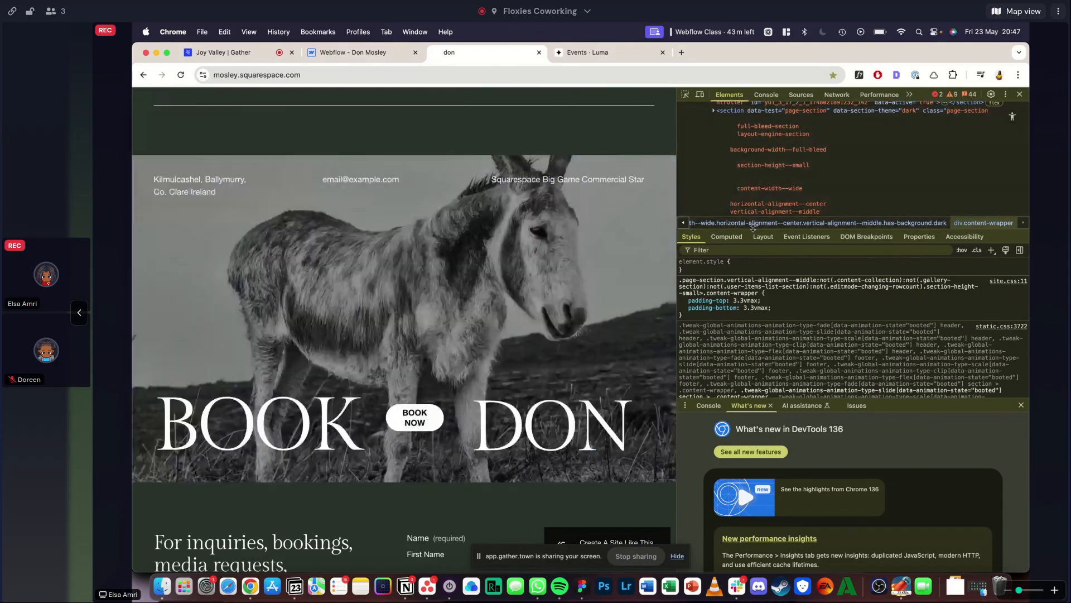
- Enlarge the element tree and search the page-section markup for the Book Don section's background image
drag(750, 216, 769, 355)
scroll(774, 261, down, 5)
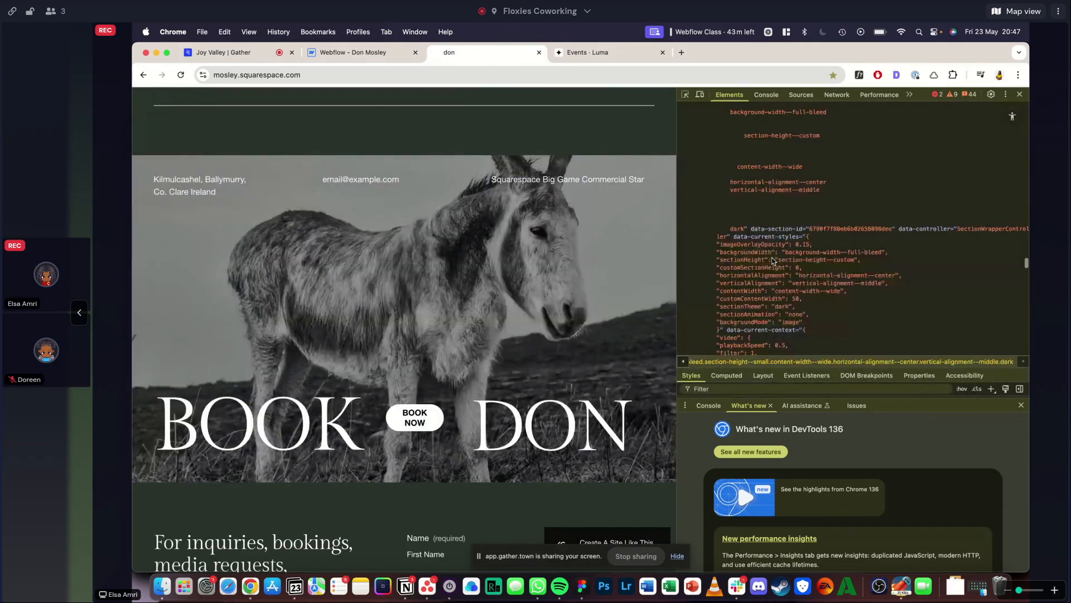
scroll(764, 234, down, 1)
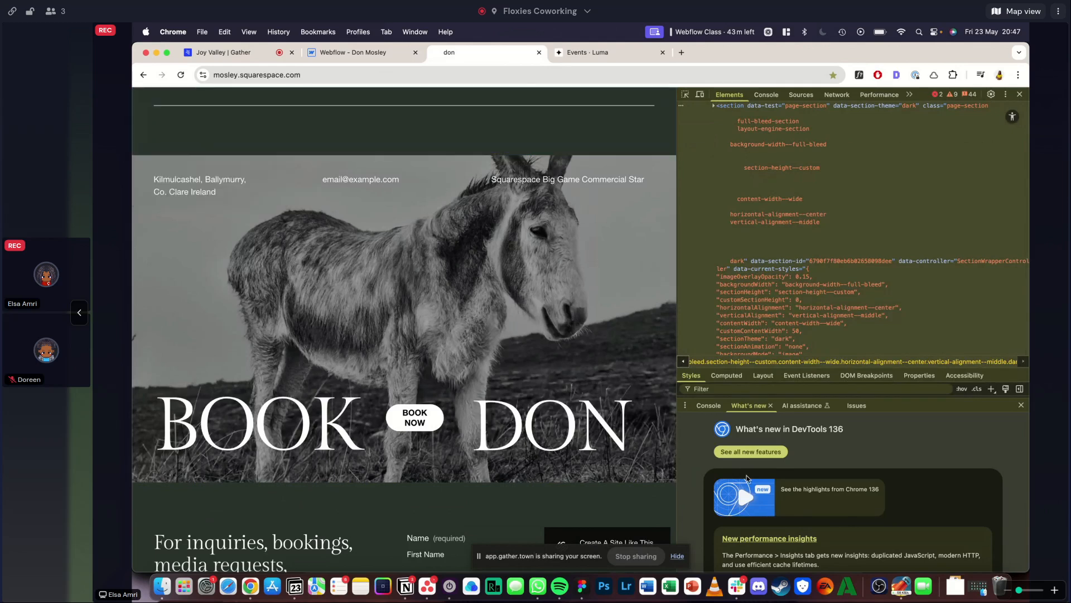
click(715, 408)
click(744, 404)
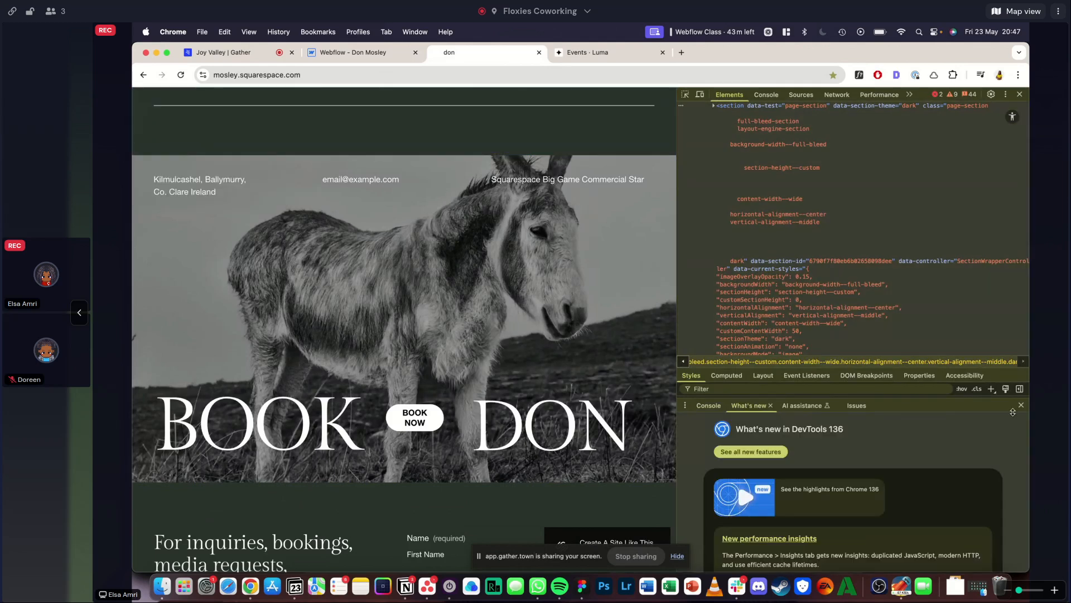
scroll(718, 229, up, 5)
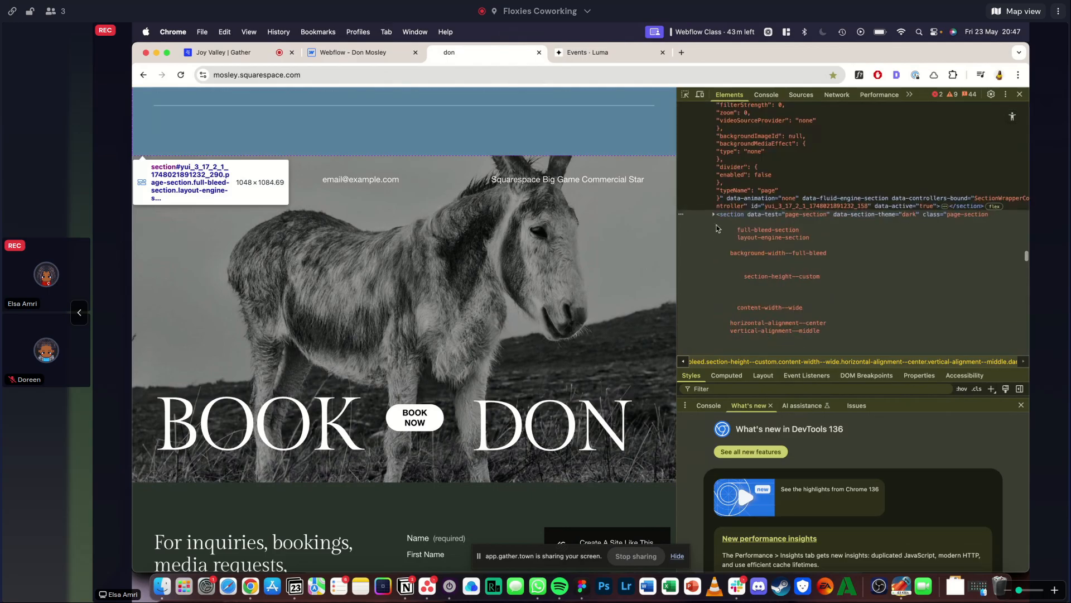
scroll(759, 289, down, 10)
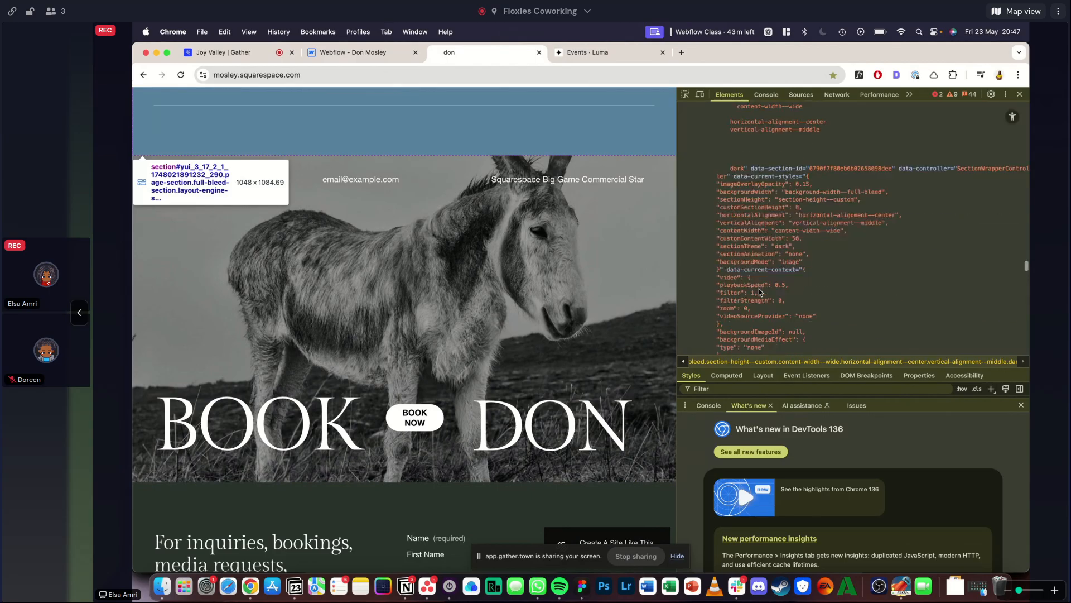
scroll(752, 217, down, 1)
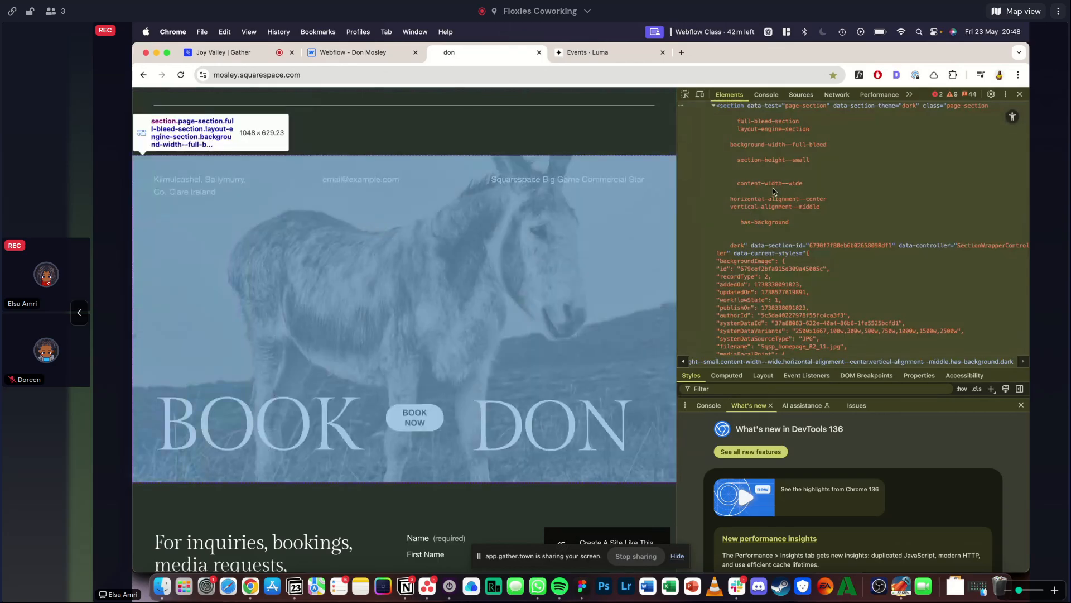
scroll(773, 190, down, 15)
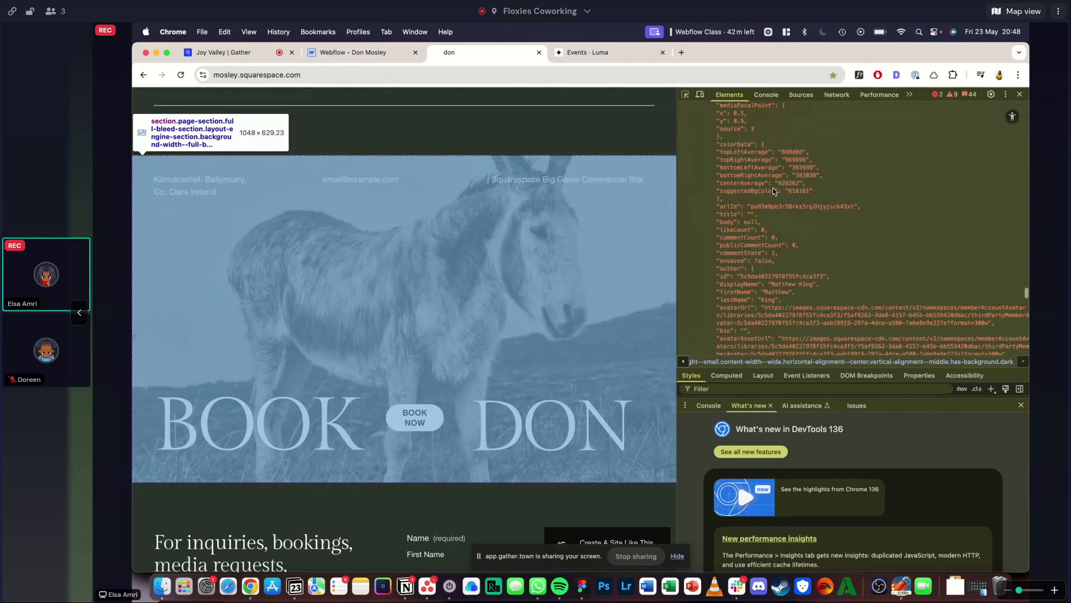
scroll(772, 189, down, 1)
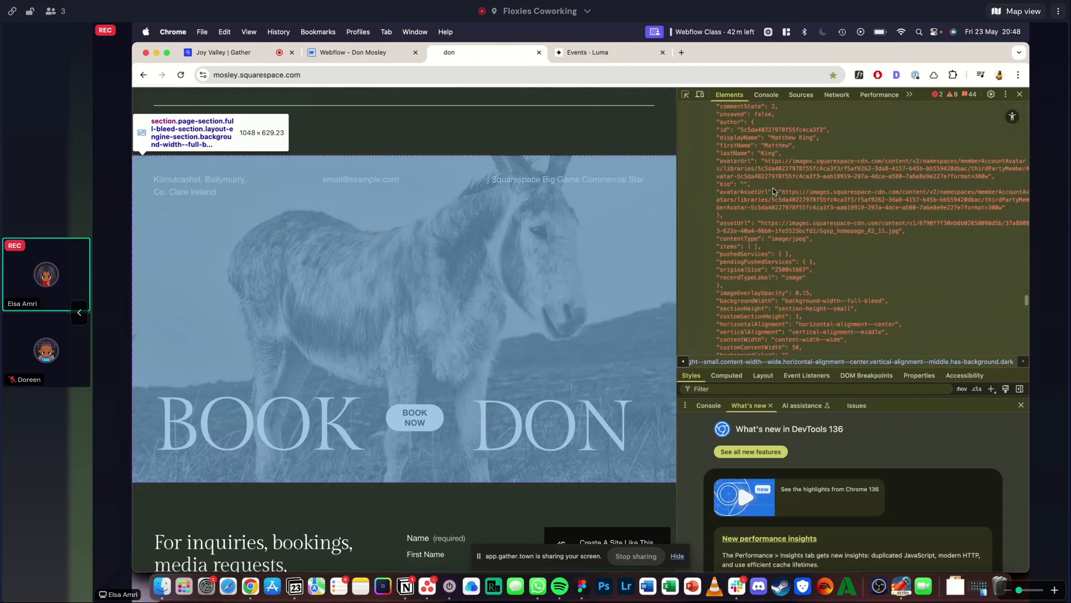
scroll(810, 196, down, 10)
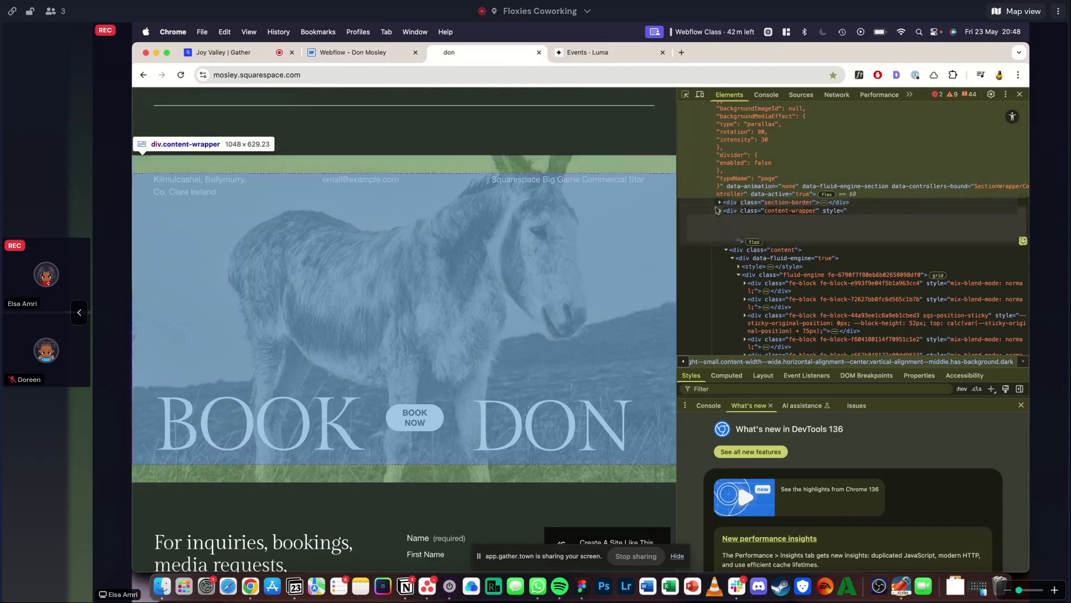
- Expand the section-border div down to the background-image-fx image and open the 2500w version of Sqsp_homepage_R2_11.jpg in a new tab
click(719, 204)
click(725, 211)
click(725, 211)
click(759, 224)
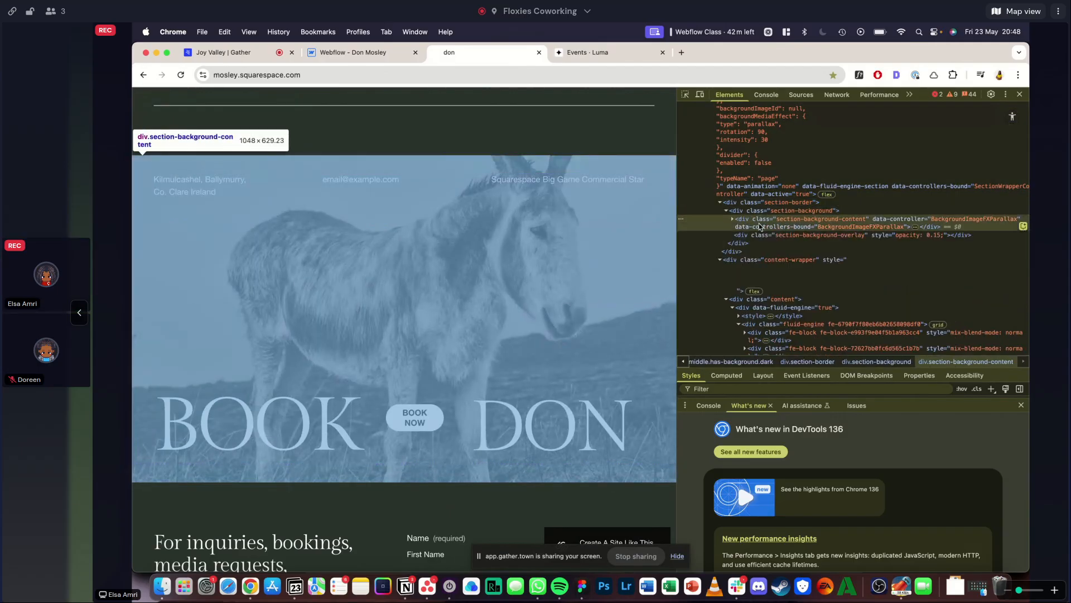
click(731, 222)
click(764, 244)
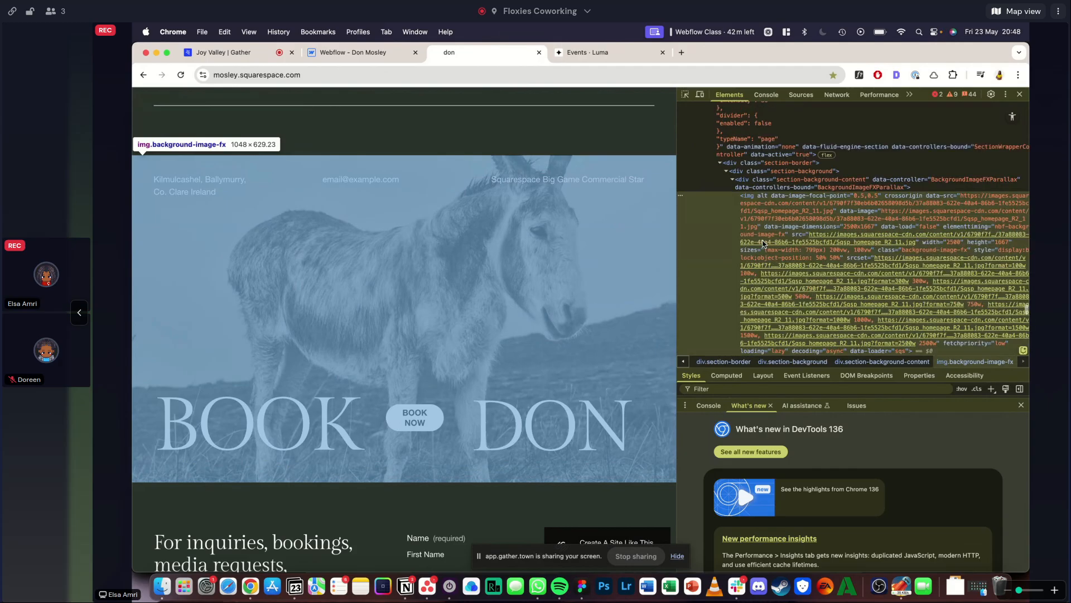
click(850, 213)
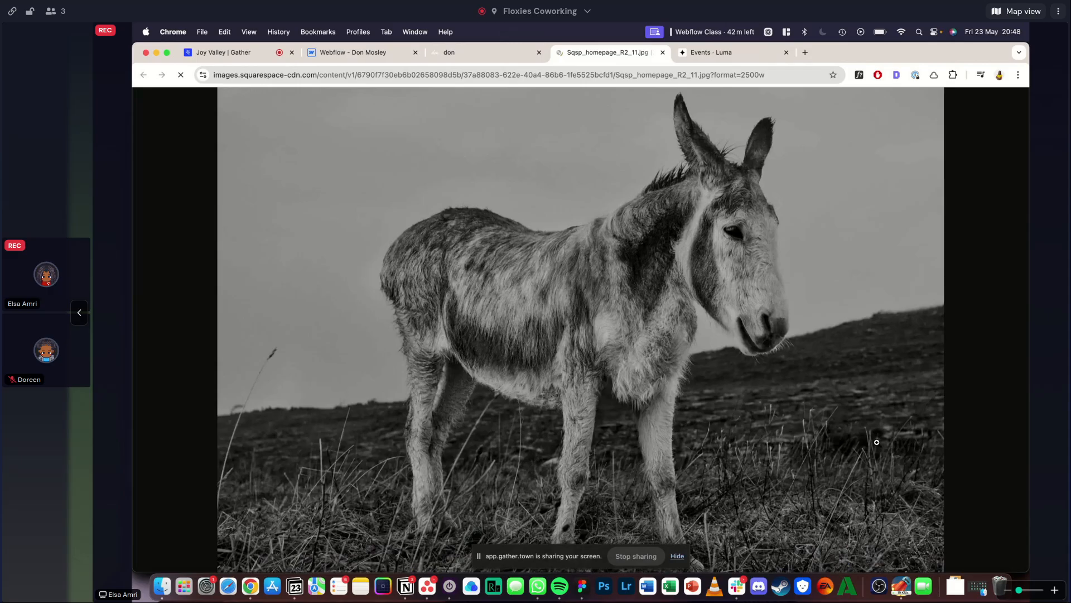
- Close the full-size donkey image and the developer tools, and check the Book Don background for an option to save the image
click(662, 52)
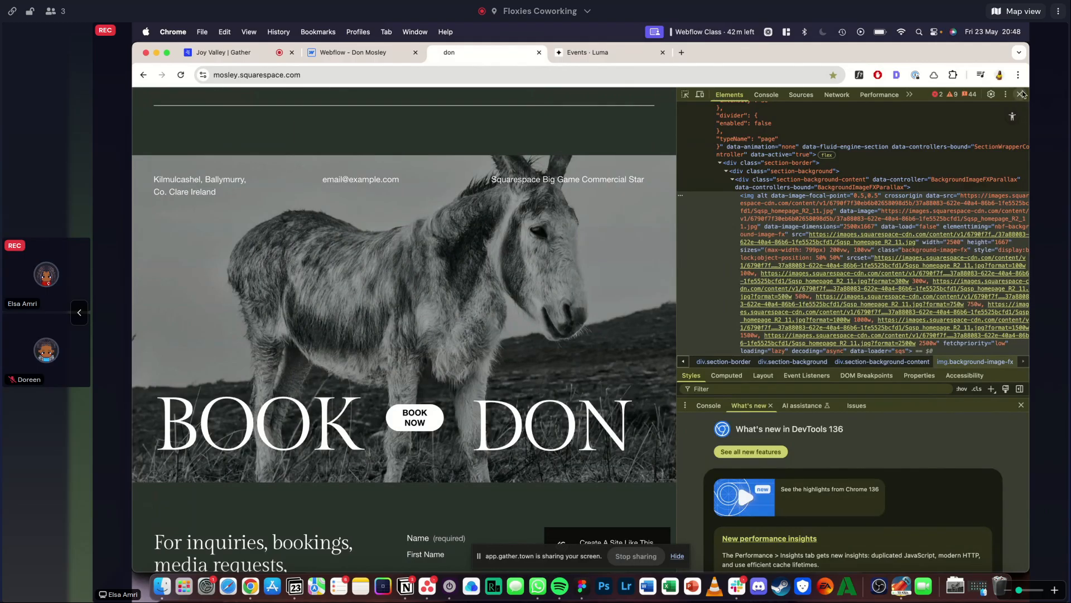
click(1021, 95)
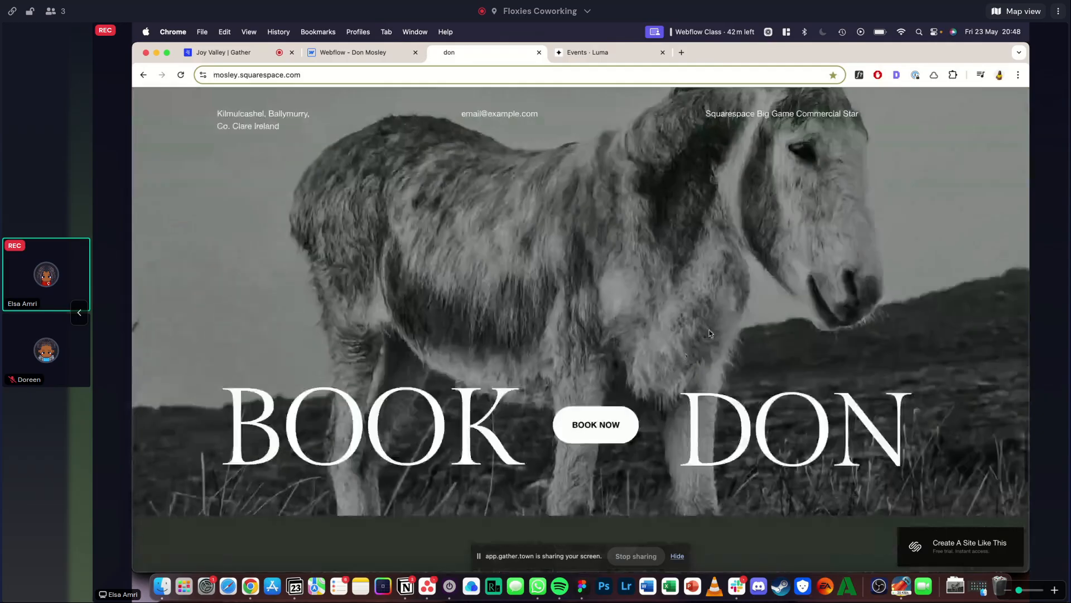
right_click(711, 333)
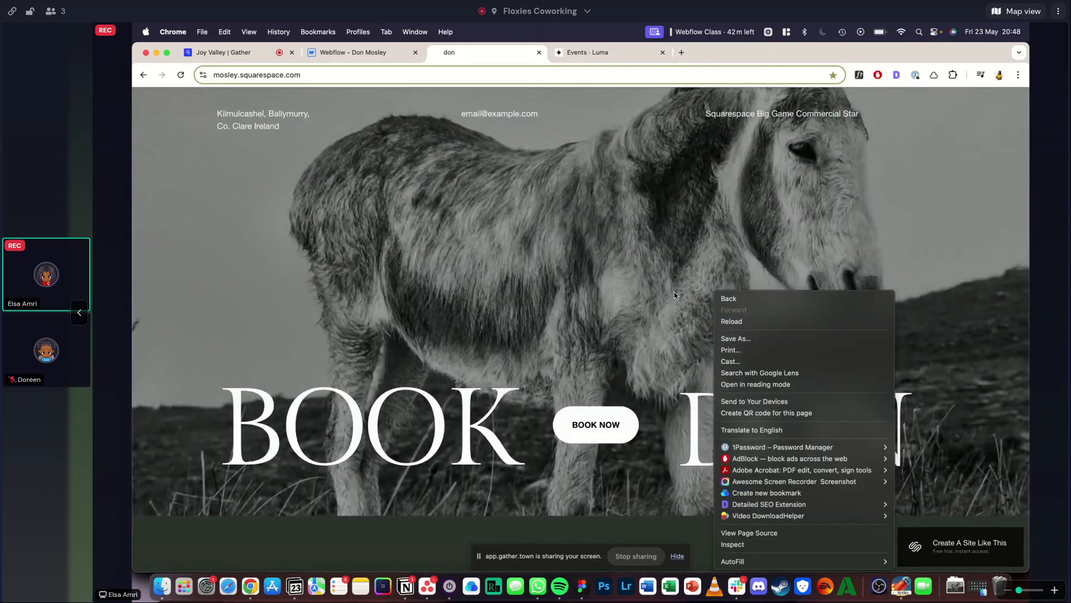
click(861, 149)
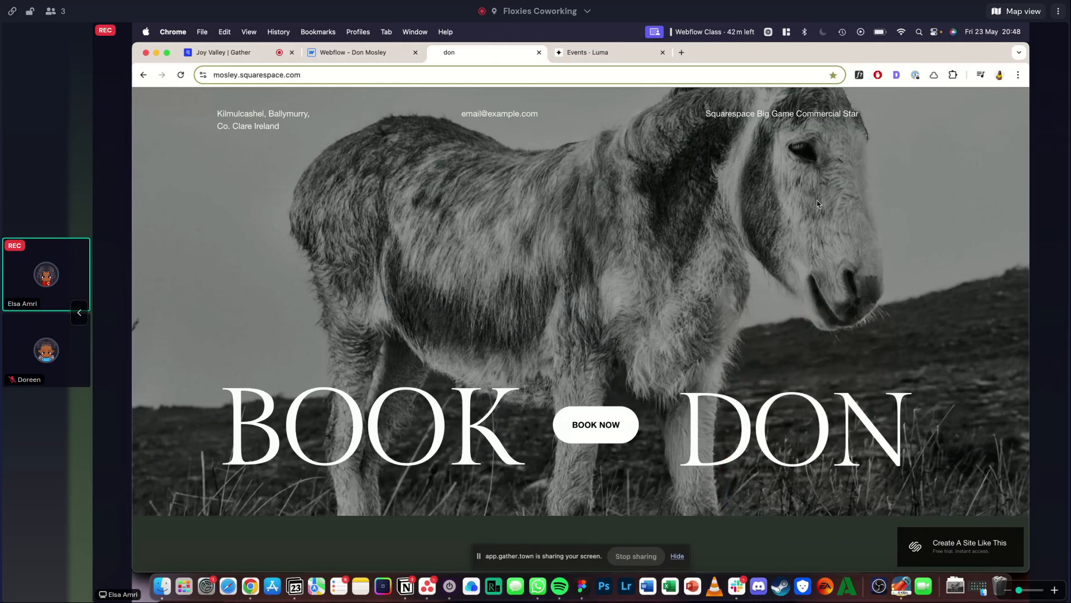
drag(826, 375, 938, 530)
click(825, 374)
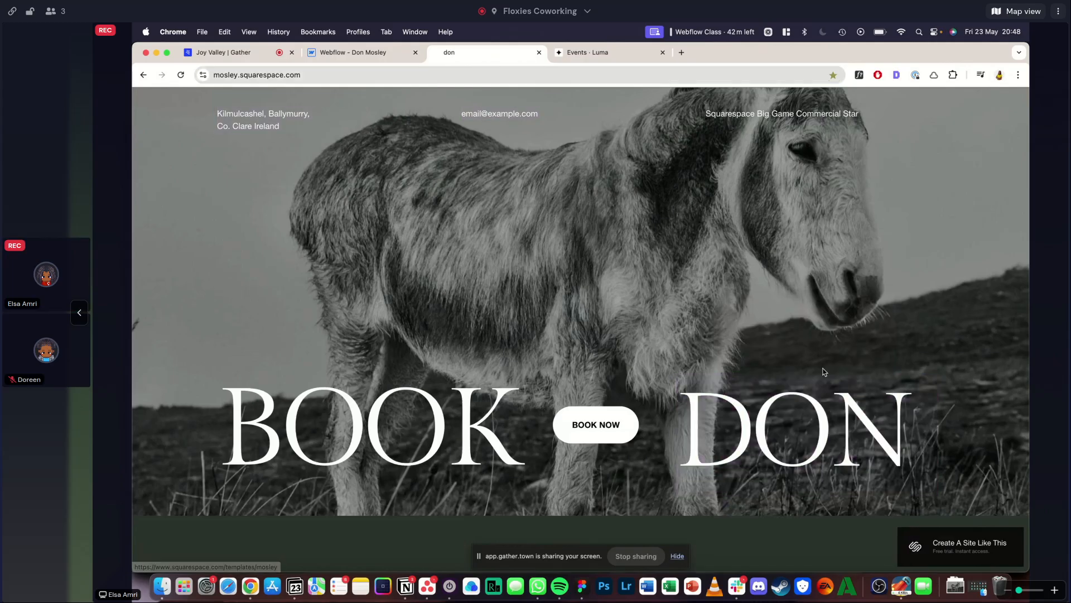
scroll(825, 375, up, 1)
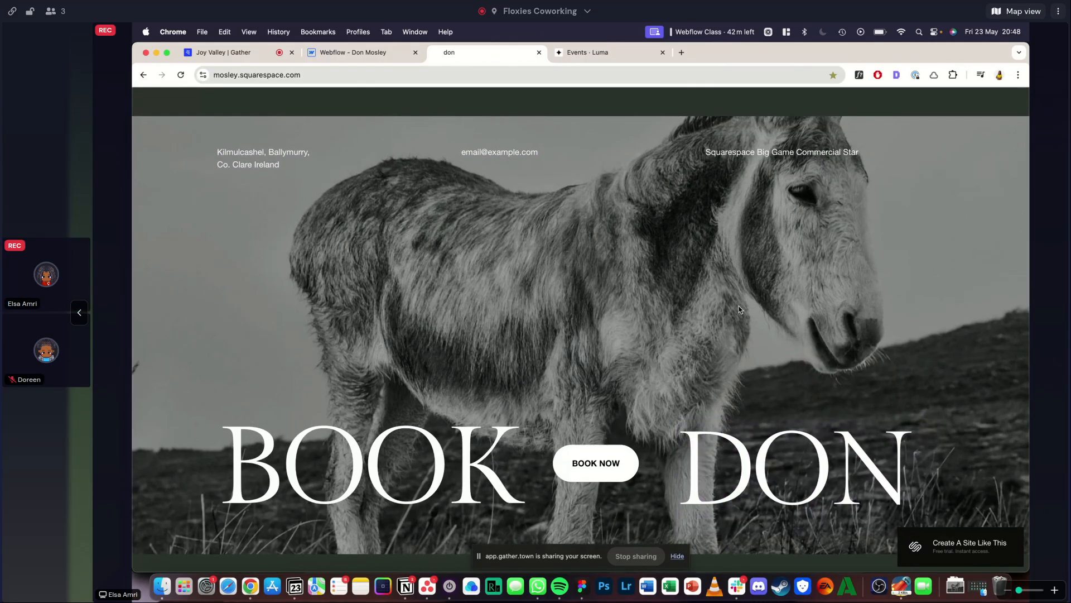
right_click(642, 230)
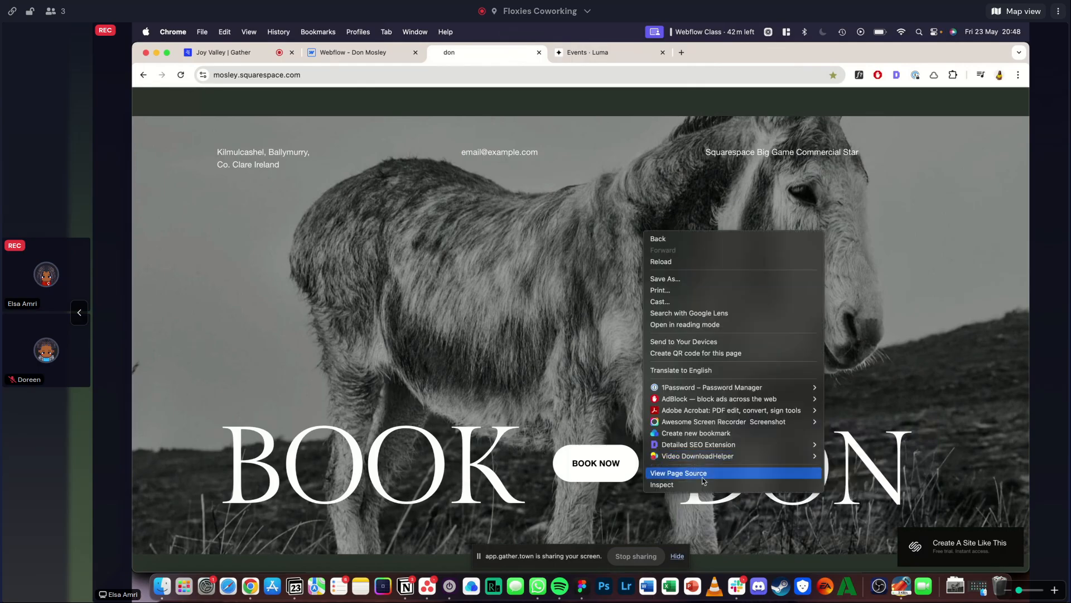
click(527, 291)
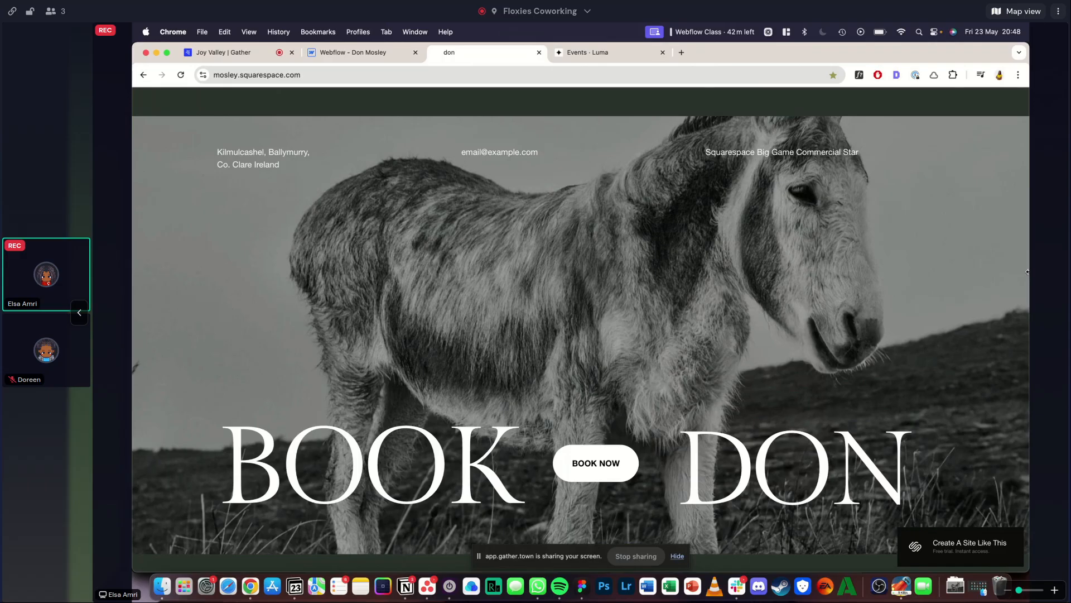
- Reload the reference page and go back to the Book Don section
scroll(619, 151, up, 3)
scroll(352, 211, up, 5)
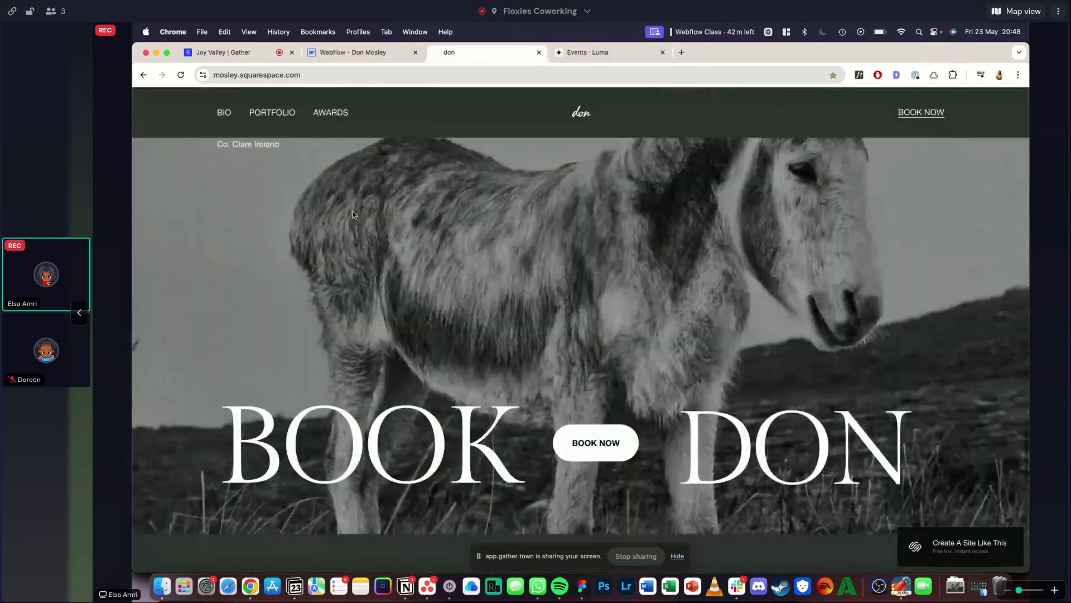
click(182, 82)
scroll(514, 334, down, 5)
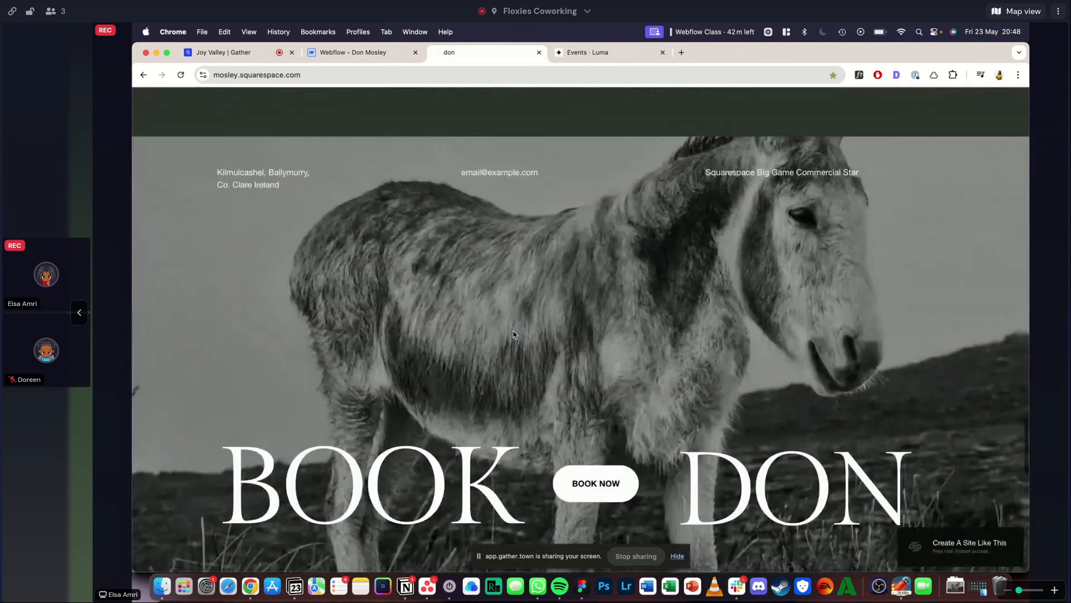
- Return to the Webflow project, collapse the page sections in the element tree and duplicate list-section
click(339, 53)
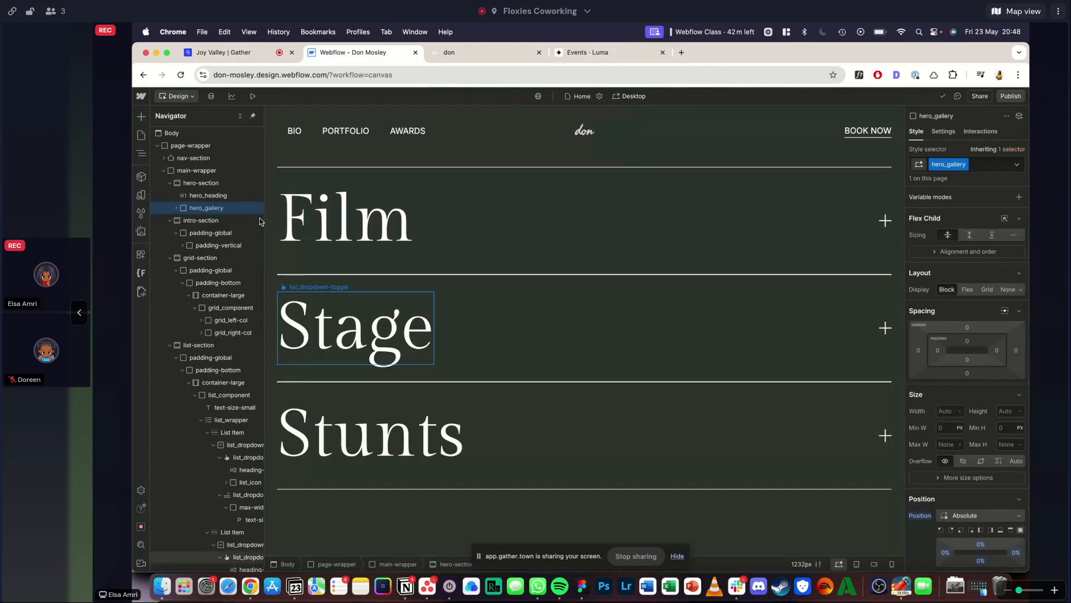
click(167, 184)
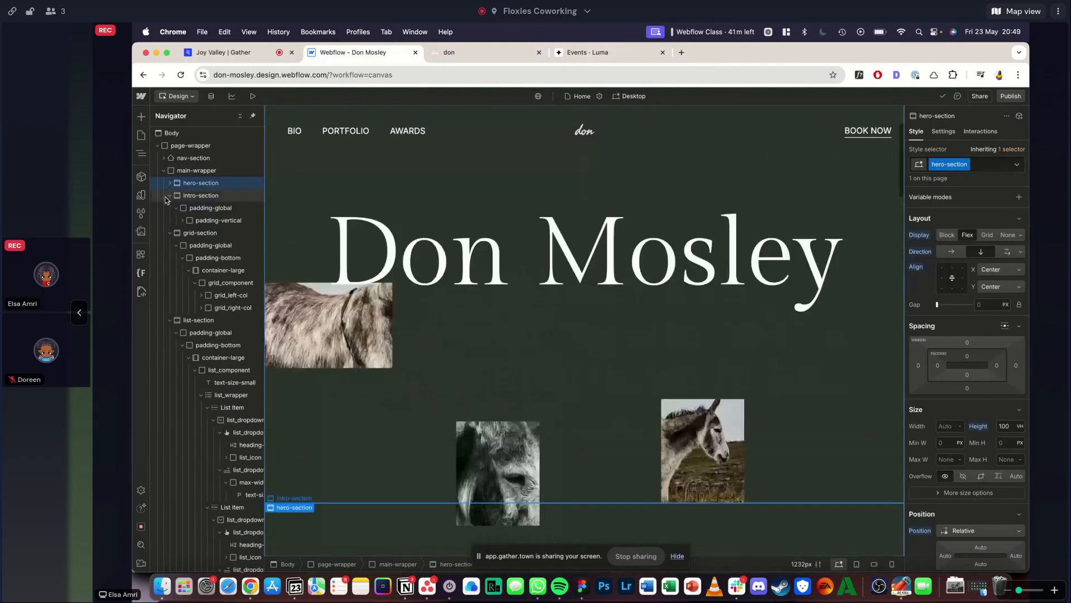
click(169, 208)
click(170, 219)
click(185, 171)
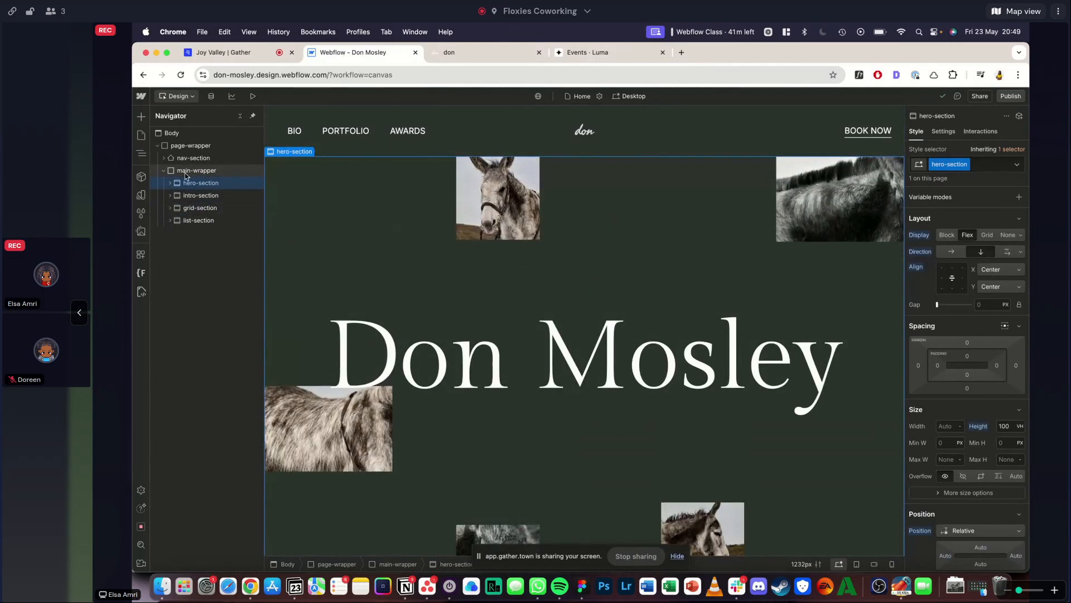
click(196, 223)
key(ctrl+d)
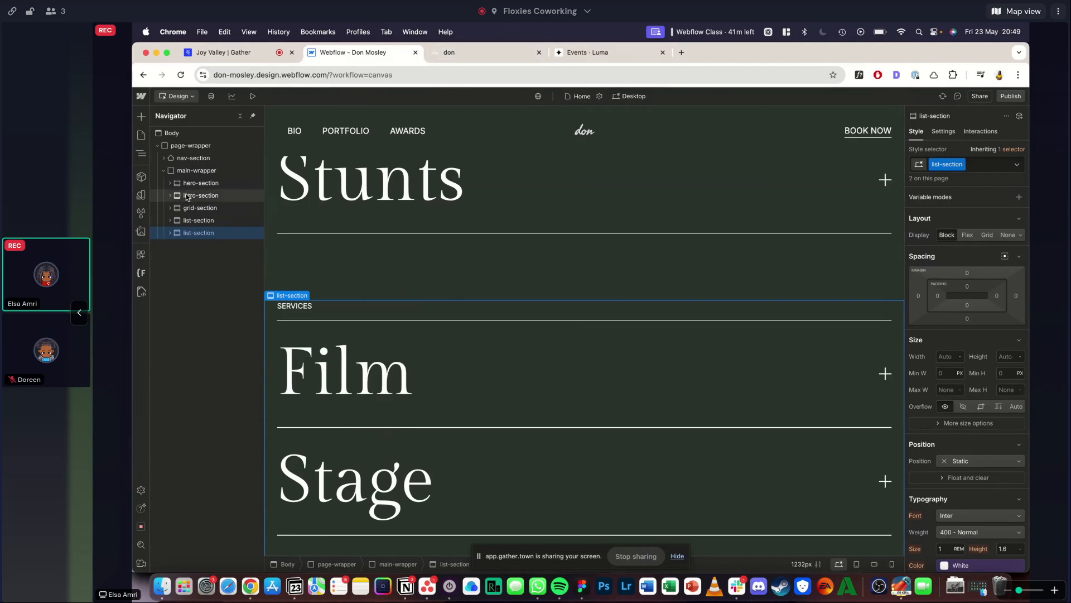
- Replace the list-section class on the duplicated section with a new class named cta-section
click(985, 165)
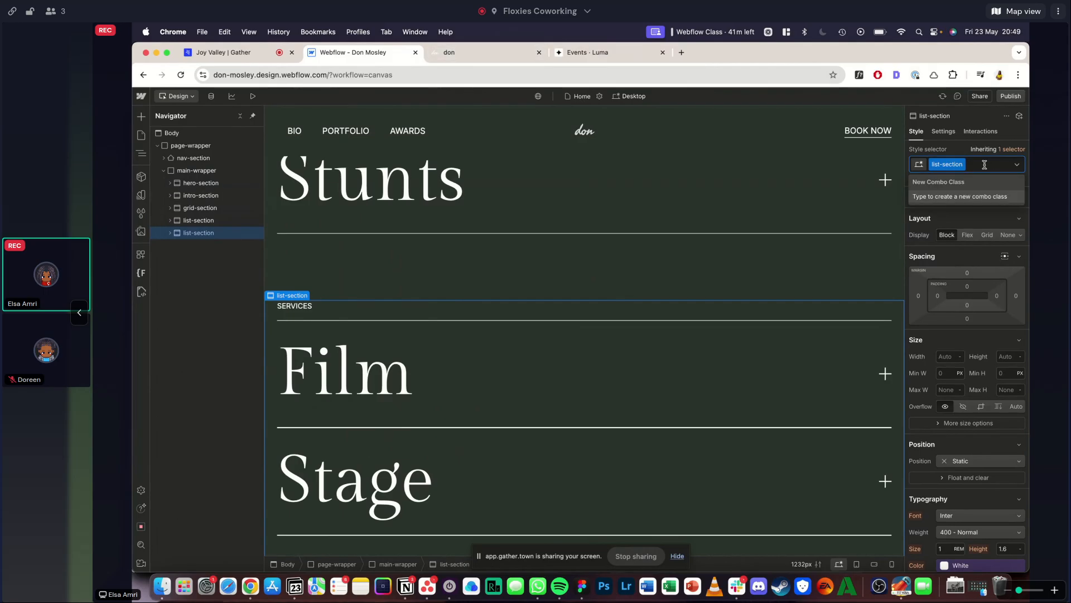
key(BackSpace)
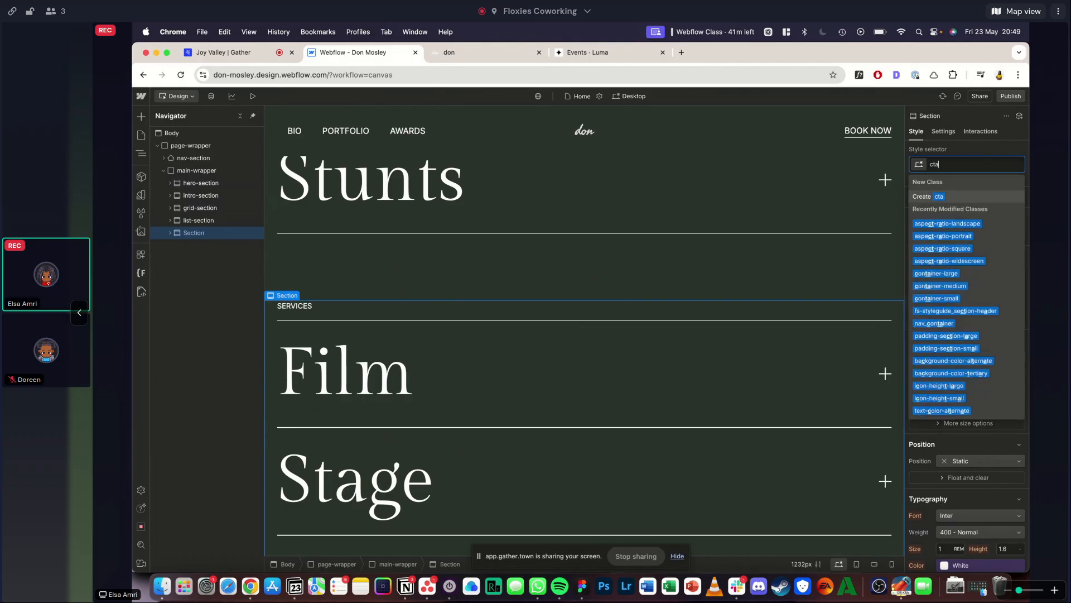
text(cta-section)
key(Return)
- Select the padding-bottom div inside cta-section and examine the spacing around the reference's Book Don section
key(Down)
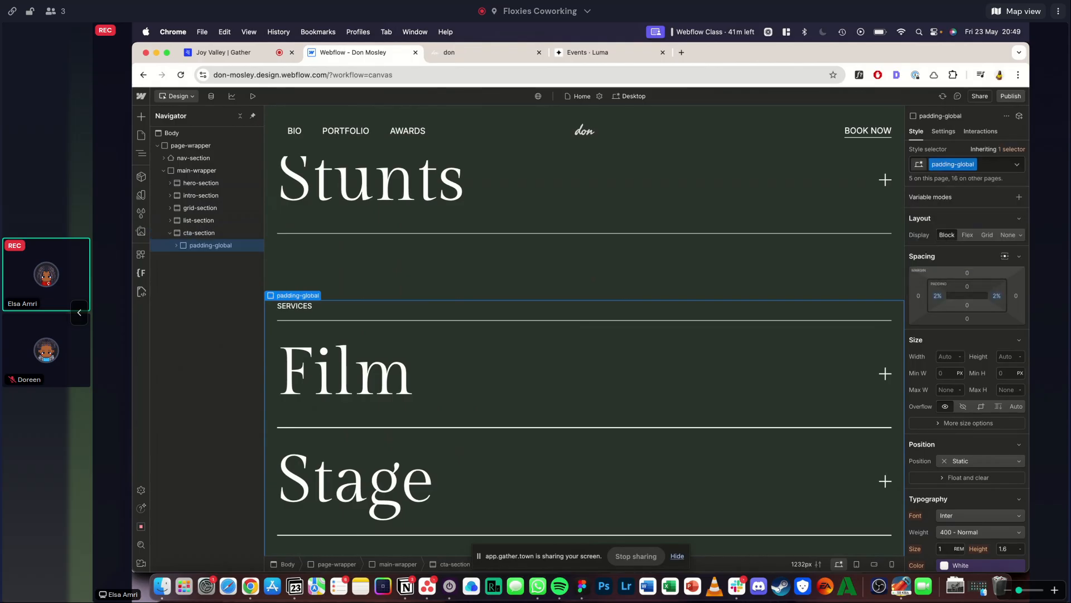
key(Down)
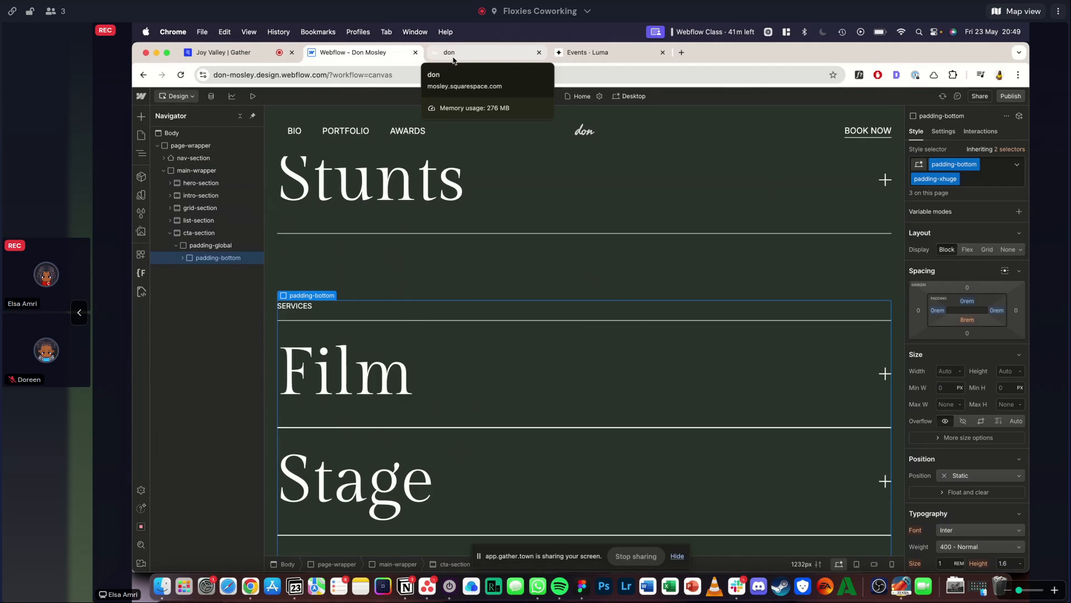
click(454, 56)
scroll(424, 225, down, 1)
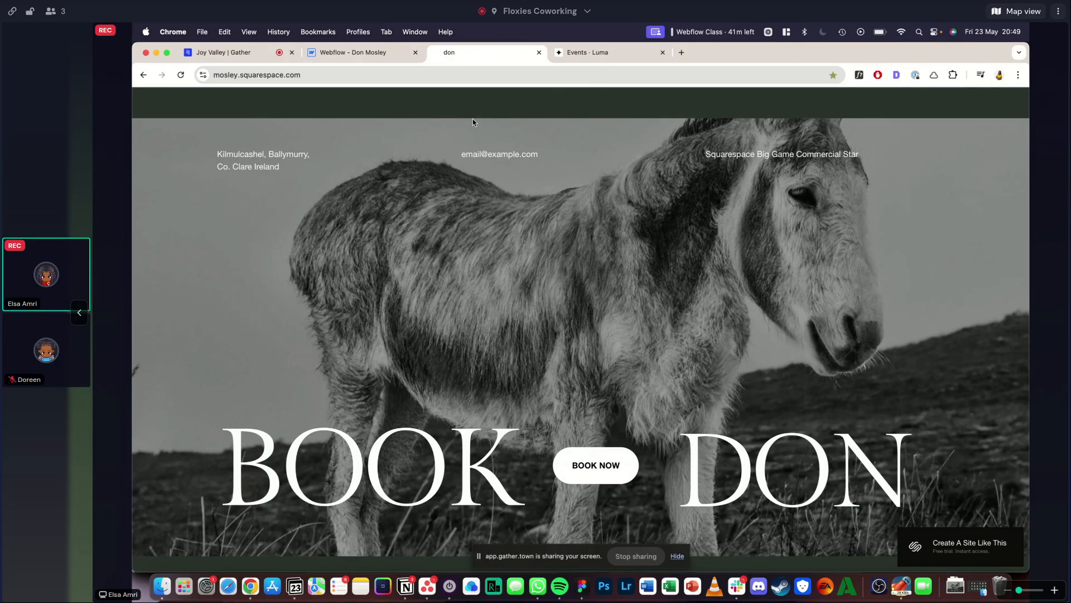
scroll(415, 210, up, 3)
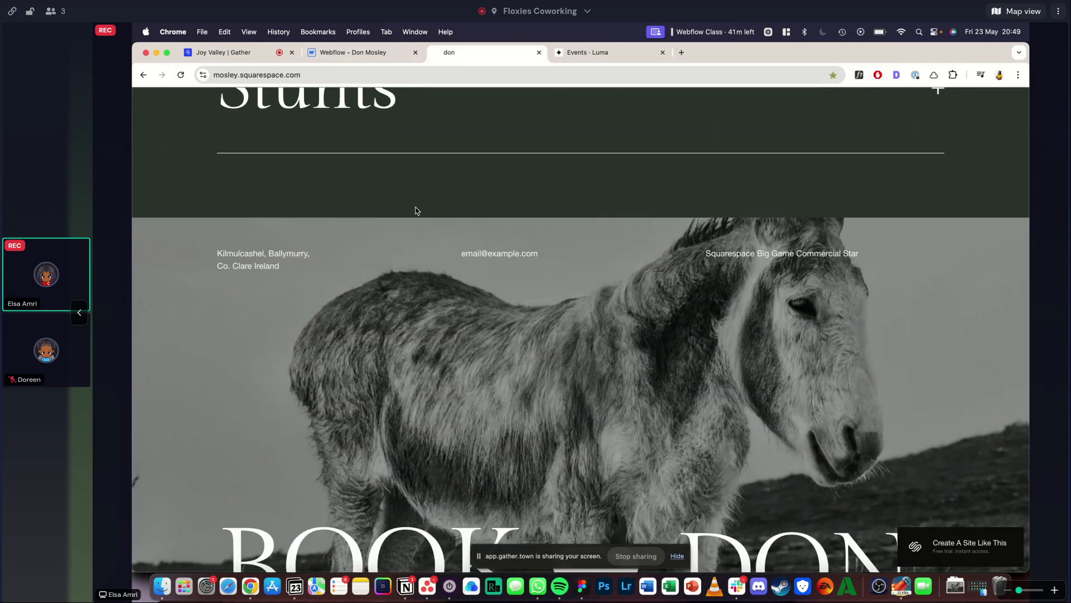
key(ctrl+shift+Tab)
scroll(491, 318, down, 3)
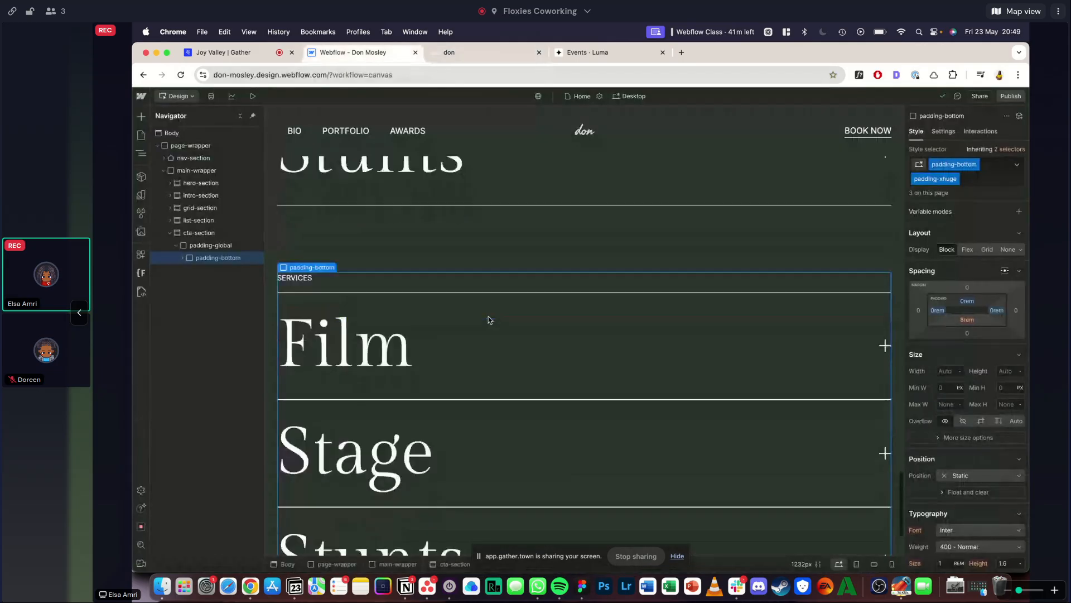
click(989, 179)
key(BackSpace)
key(BackSpace)
text(padding-)
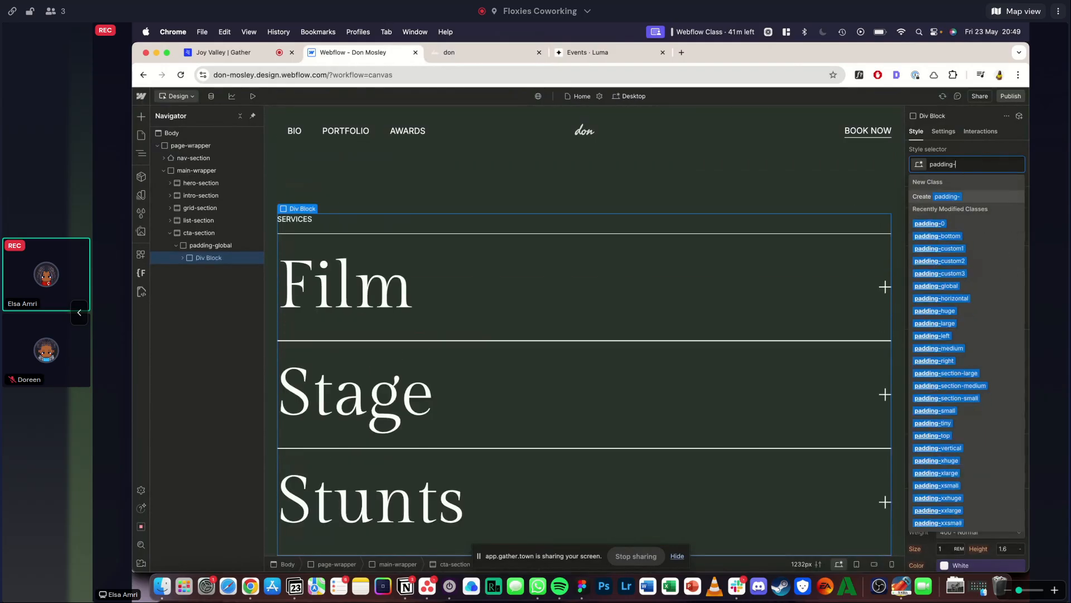
click(502, 49)
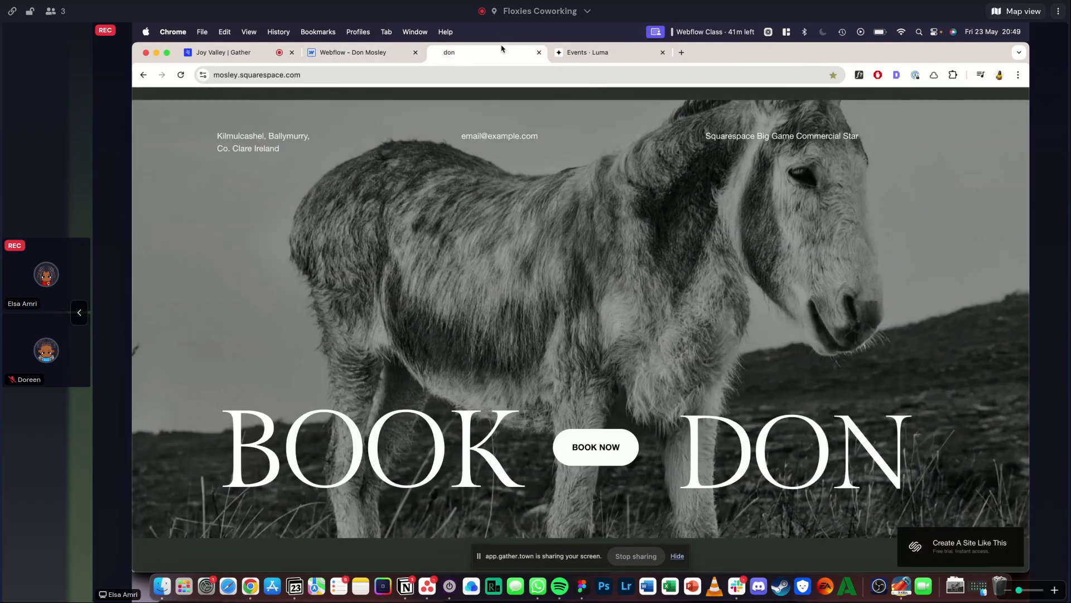
scroll(580, 323, down, 3)
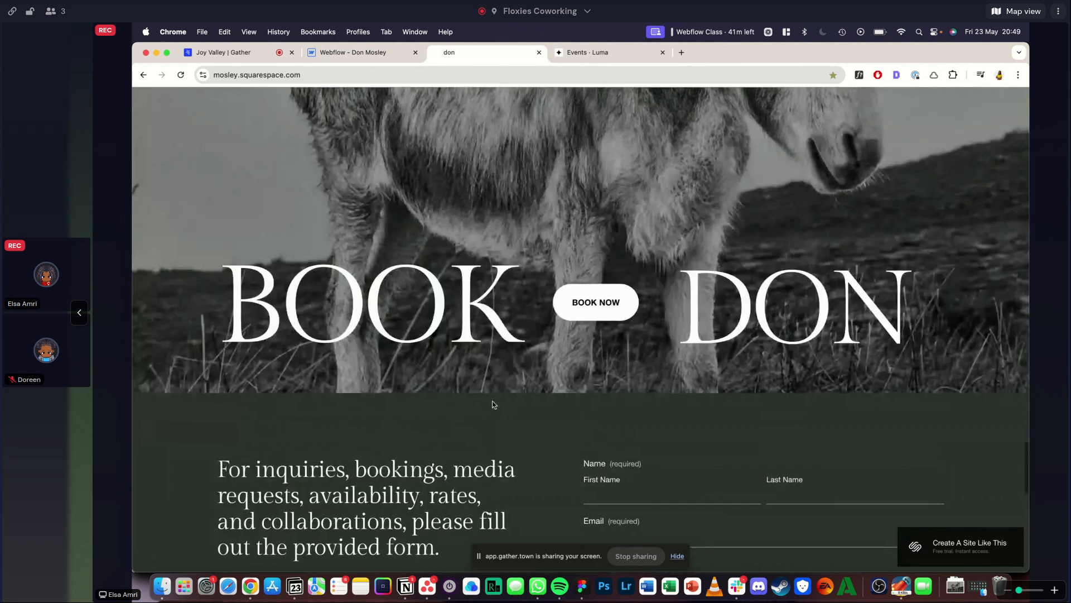
scroll(580, 324, up, 3)
click(359, 50)
click(981, 168)
text(padding-bottom)
key(Return)
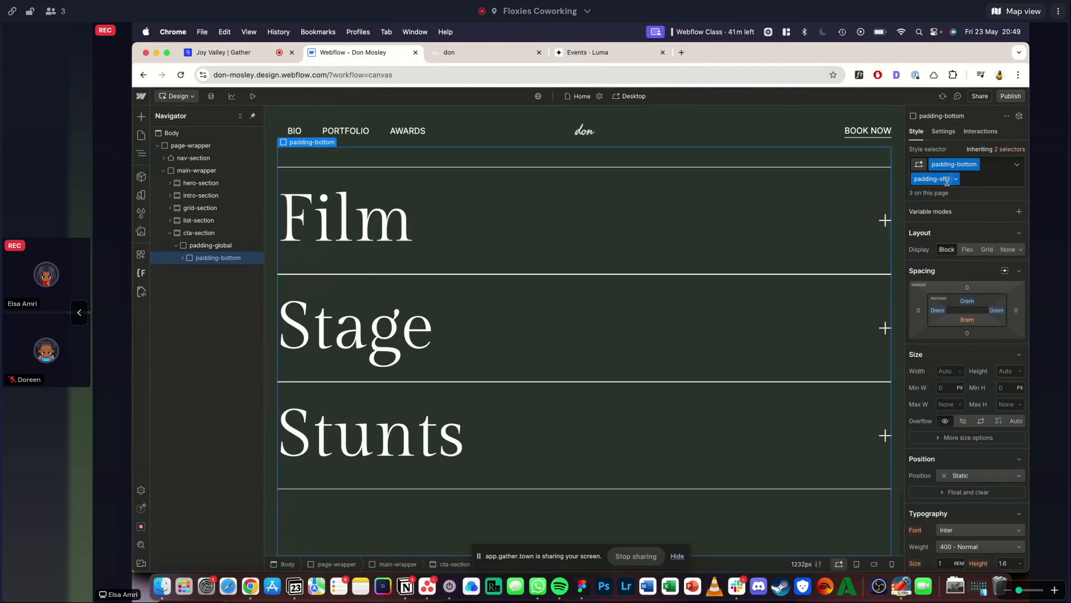
- Replace the padding-bottom and padding-xhuge classes on the div inside cta-section's padding-global with padding-vertical
key(super+z)
key(super+z)
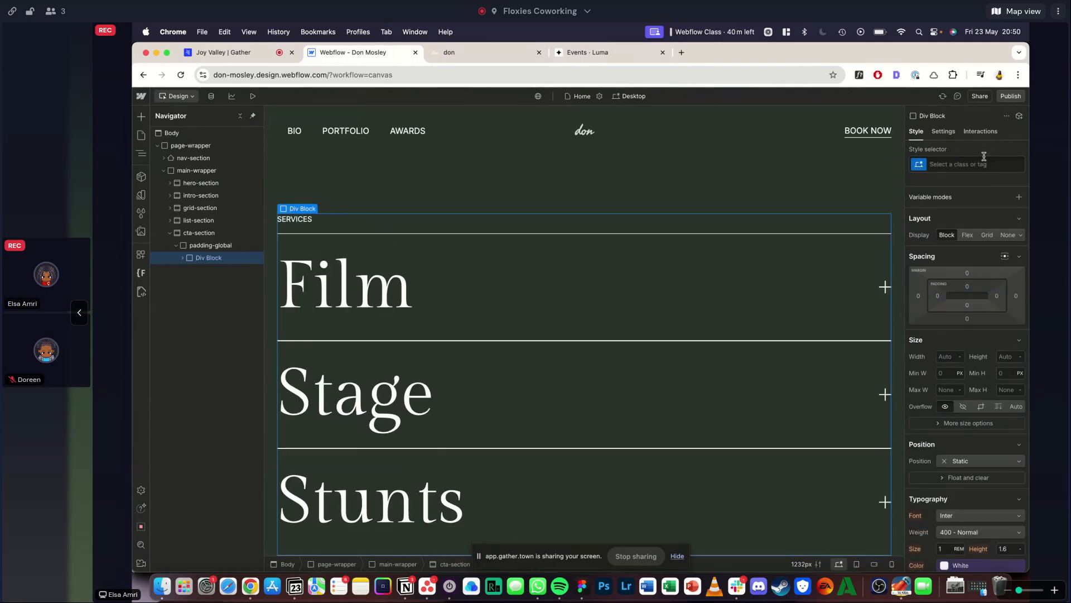
click(984, 159)
text(padding-vert)
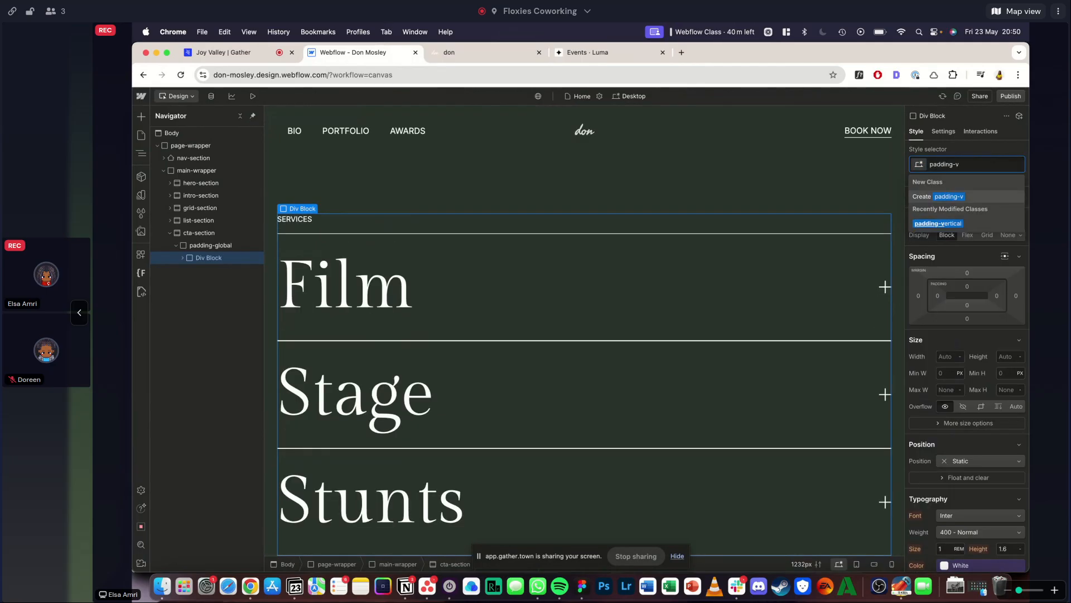
key(Return)
- Add the global combo class padding-huge to cta-section's padding-vertical div
click(985, 161)
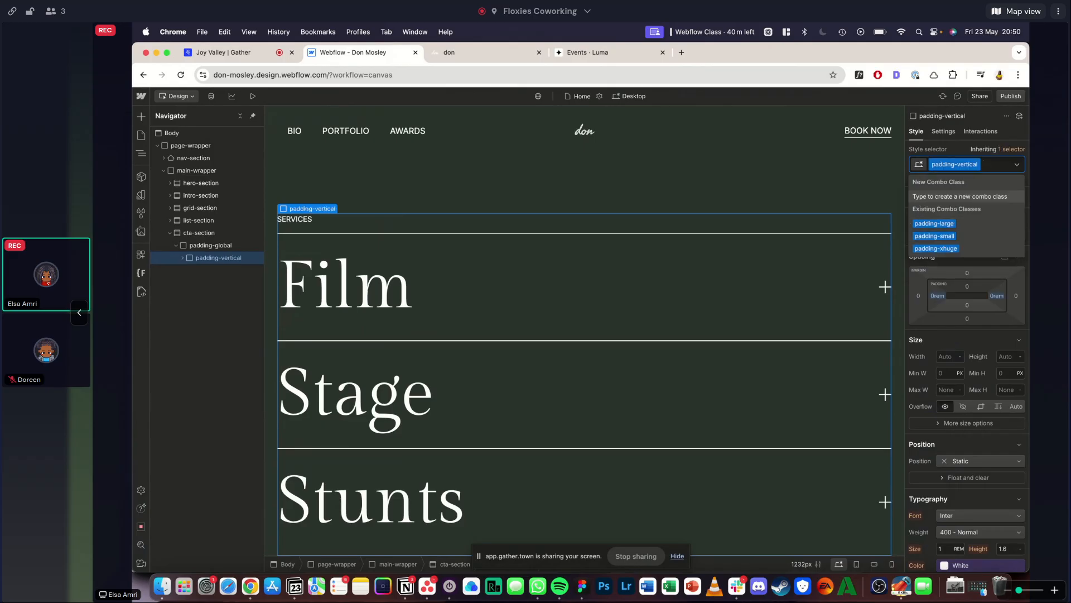
text(huge)
key(Down)
key(Down)
key(Down)
key(Down)
key(Down)
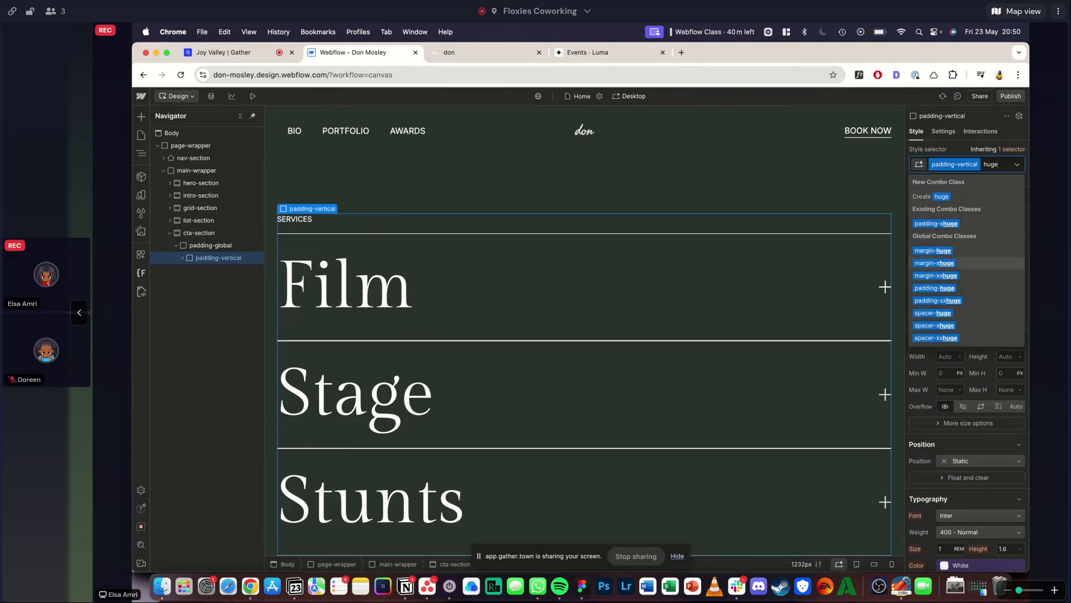
key(Return)
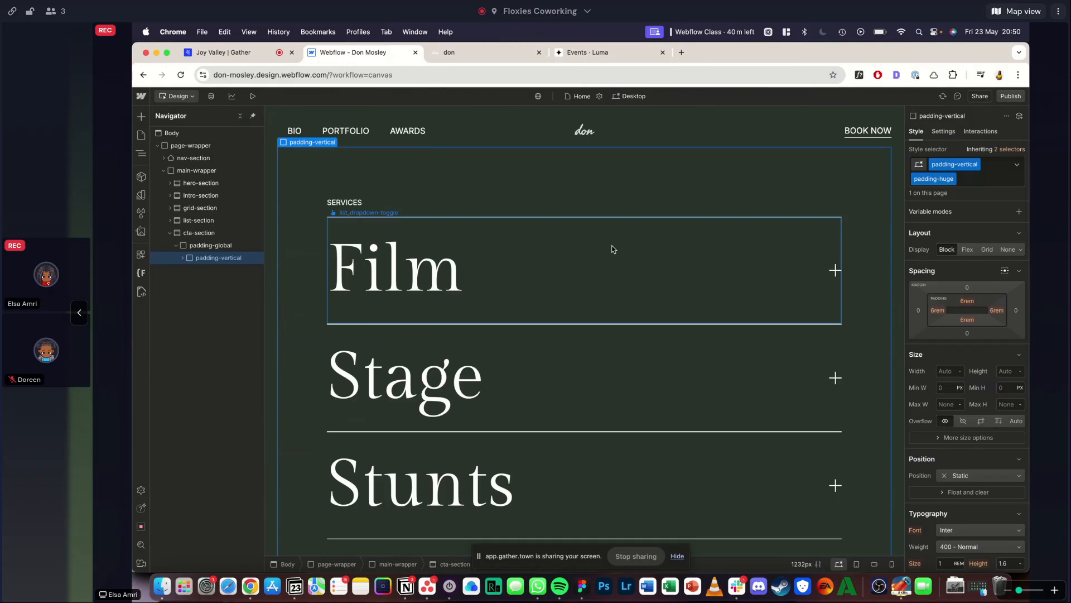
- Set the left and right padding of the padding-vertical padding-huge combination to 0
click(937, 311)
text(0)
key(Return)
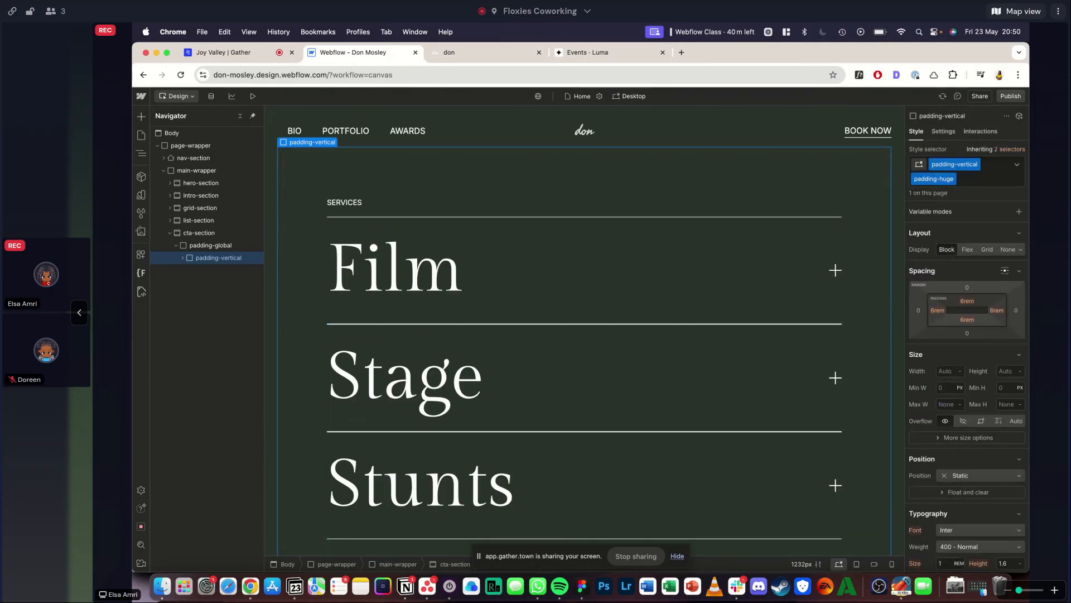
click(996, 310)
text(0)
key(Return)
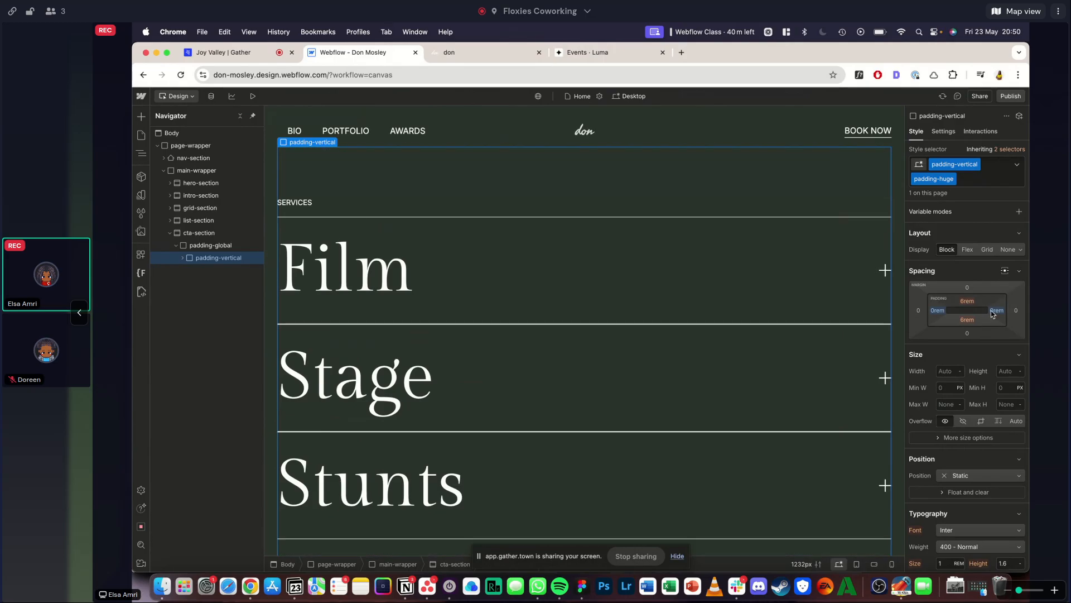
- Delete the list_component from cta-section's container-large, and undo the deletion
scroll(558, 290, up, 2)
click(183, 257)
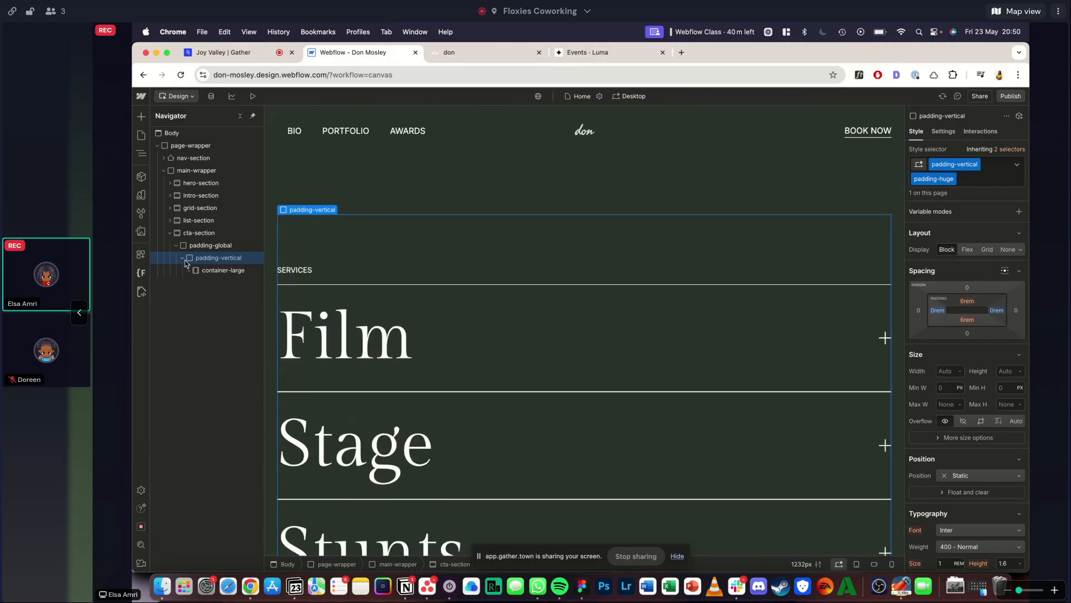
click(210, 282)
key(Delete)
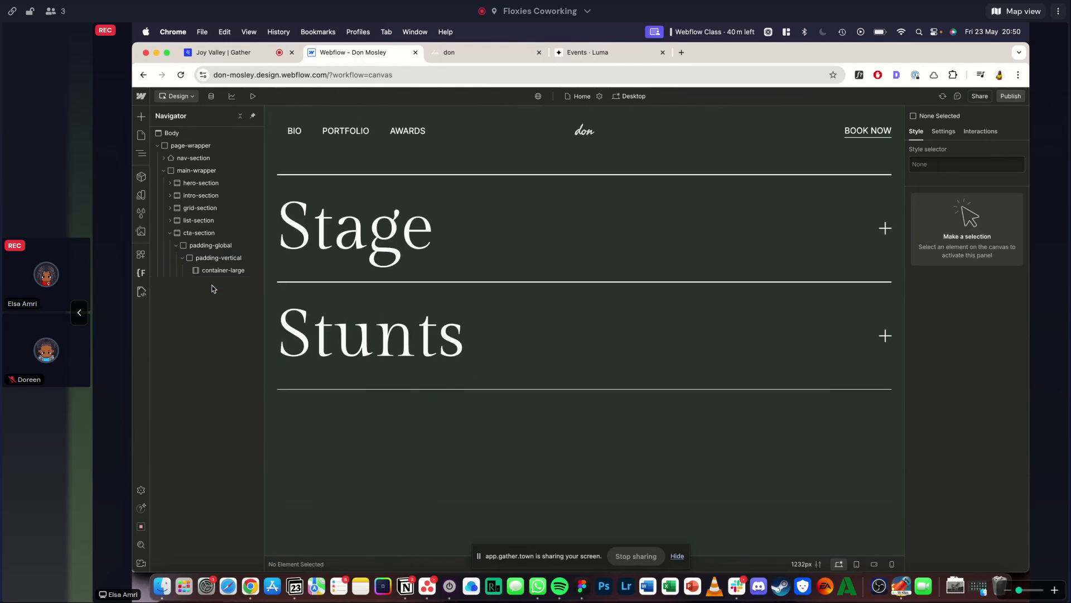
key(super+z)
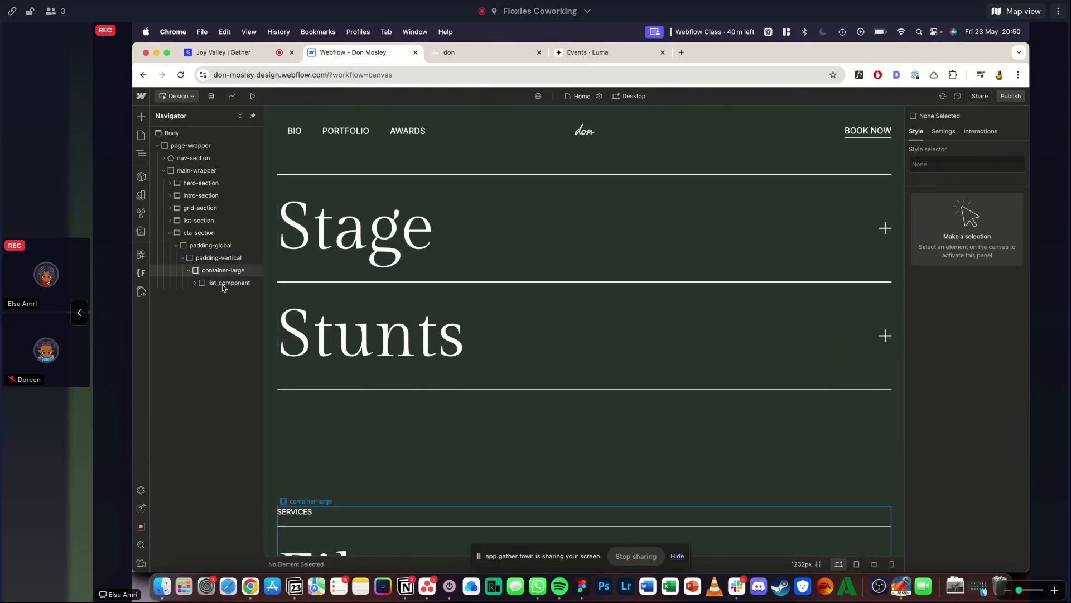
- Delete the list_component from the container-large in cta-section
click(222, 284)
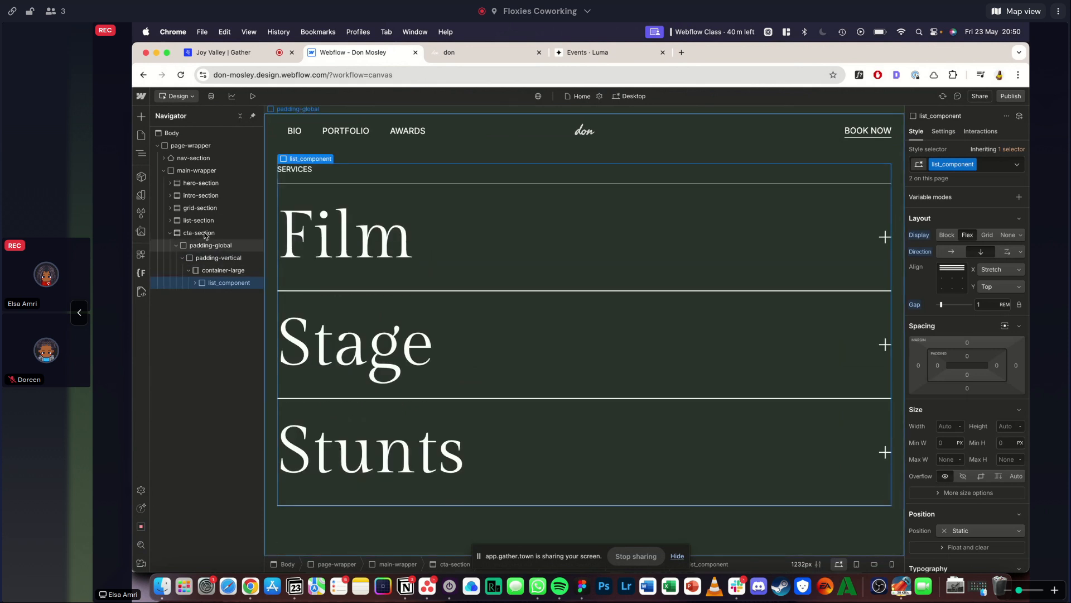
key(Delete)
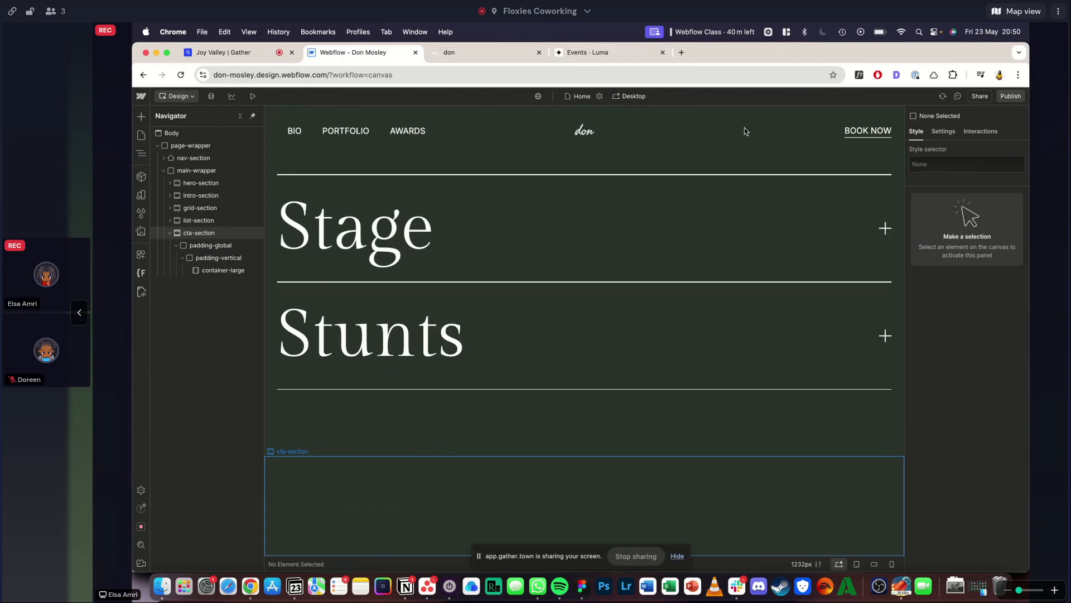
- Add a background image to cta-section, sized to Cover and centred at 50% left and 50% top
click(943, 131)
click(916, 131)
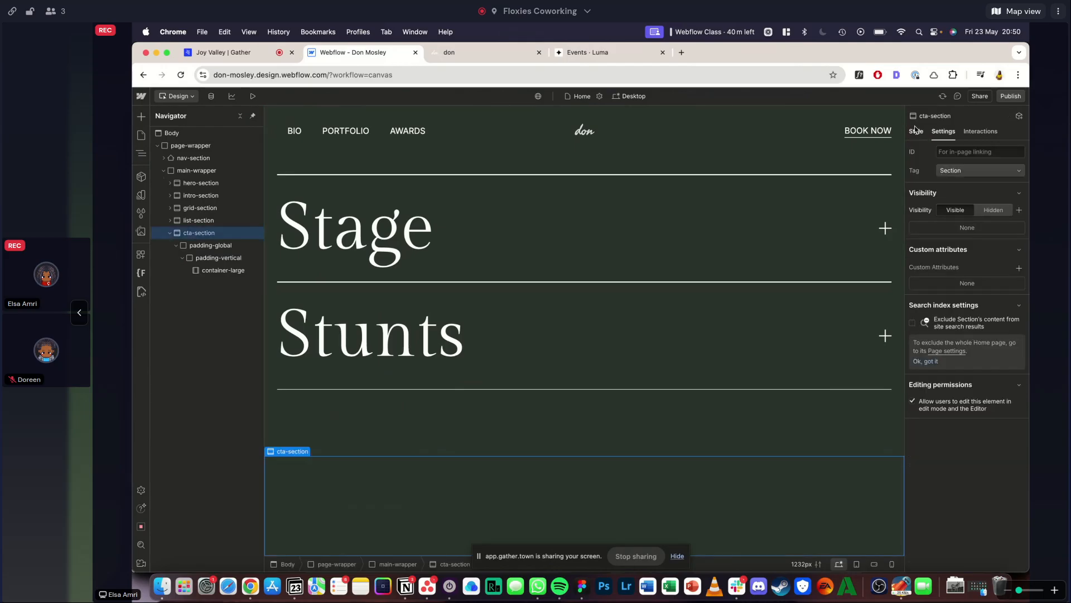
scroll(957, 291, down, 10)
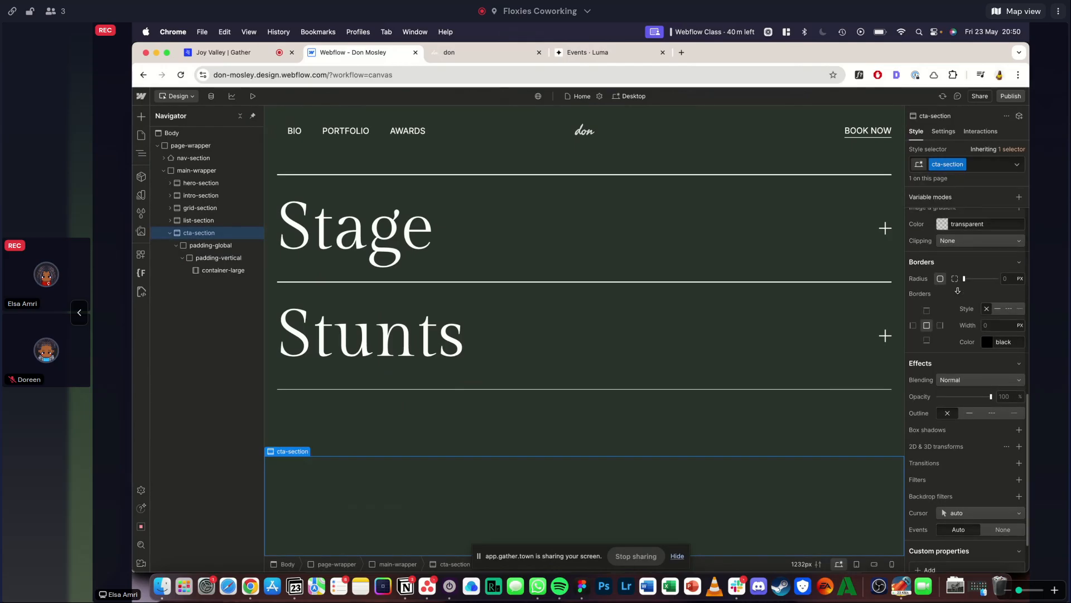
click(1019, 271)
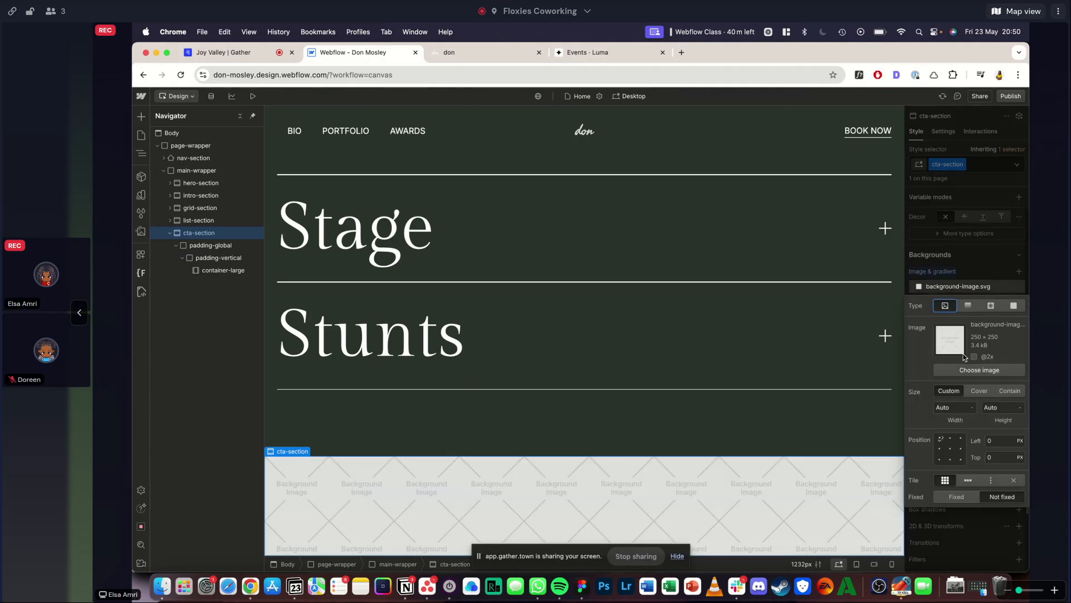
click(980, 392)
click(949, 449)
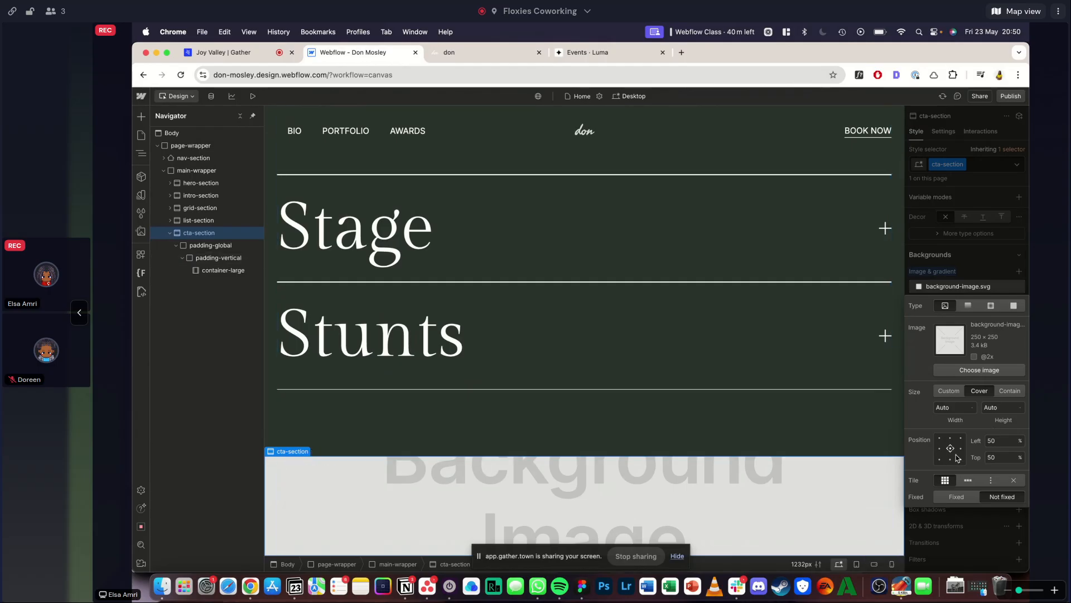
- Upload the downloaded donkey photo Sqsp_homepage_R2_11.jpg to the site assets and use it as cta-section's background image
key(j)
click(955, 586)
drag(510, 196, 237, 396)
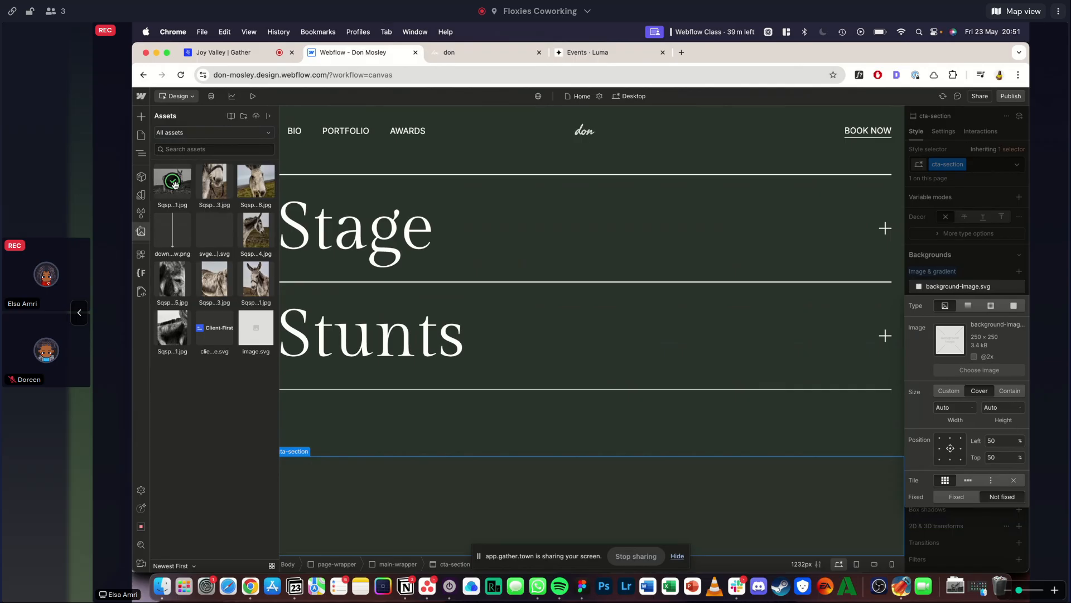
click(172, 186)
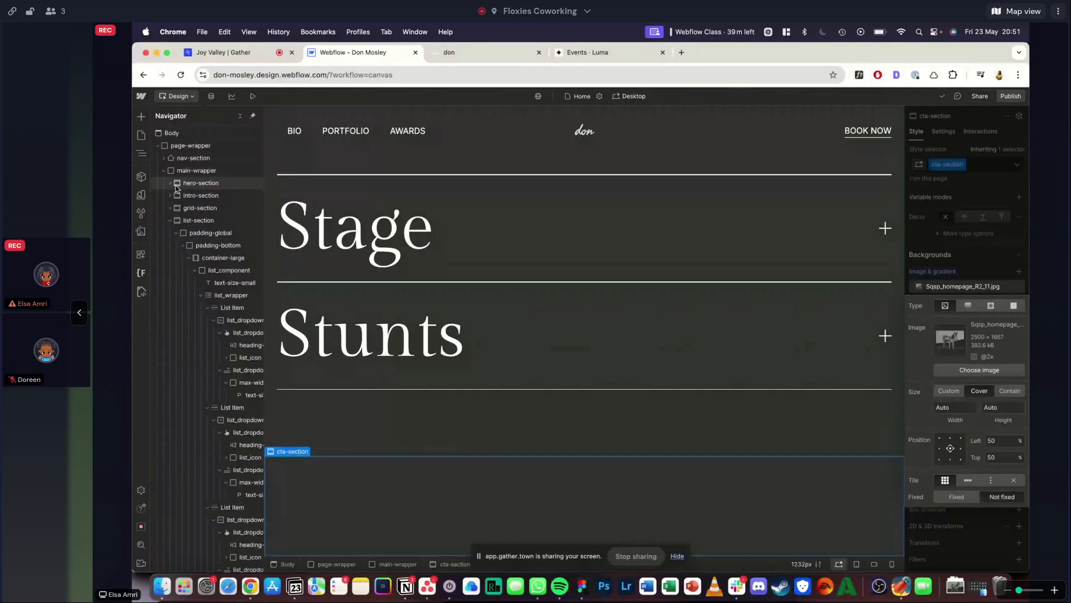
click(1000, 205)
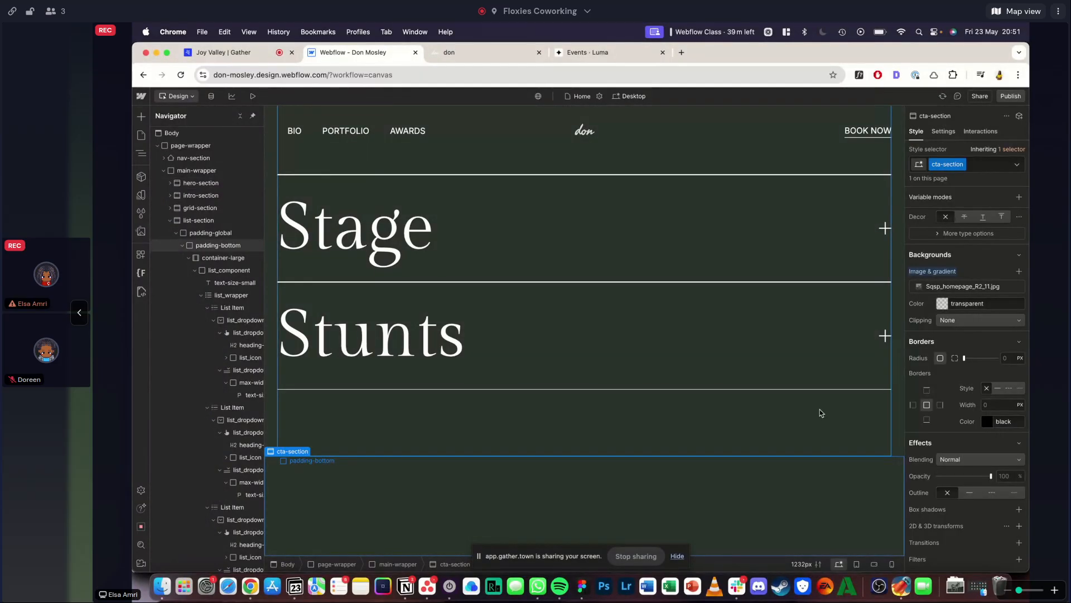
- Check the page in preview mode, and turn on the visibility of cta-section's background image
scroll(835, 368, up, 4)
scroll(835, 368, down, 4)
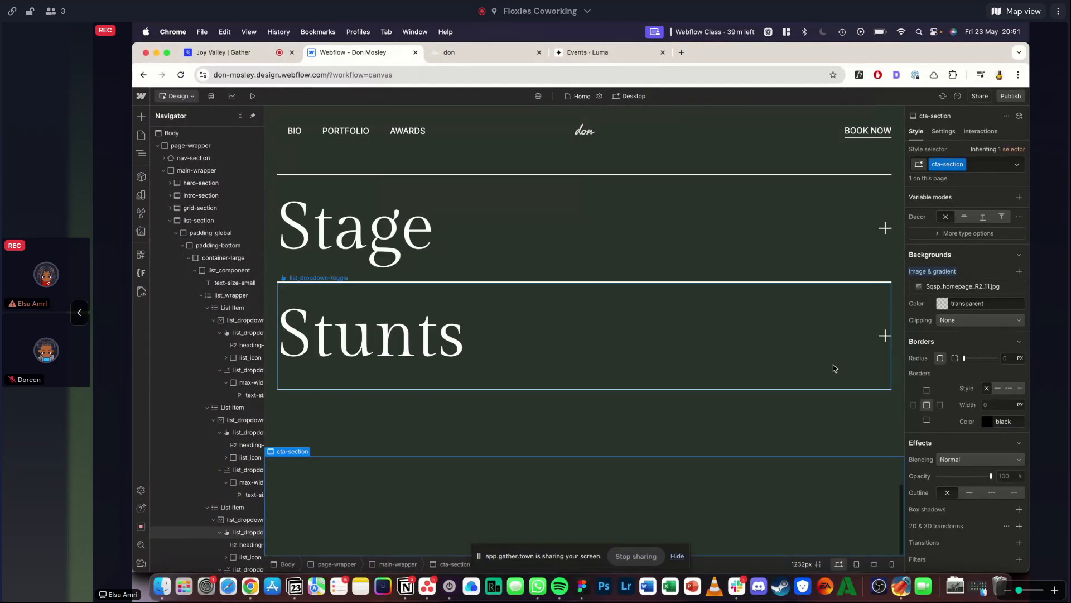
click(253, 96)
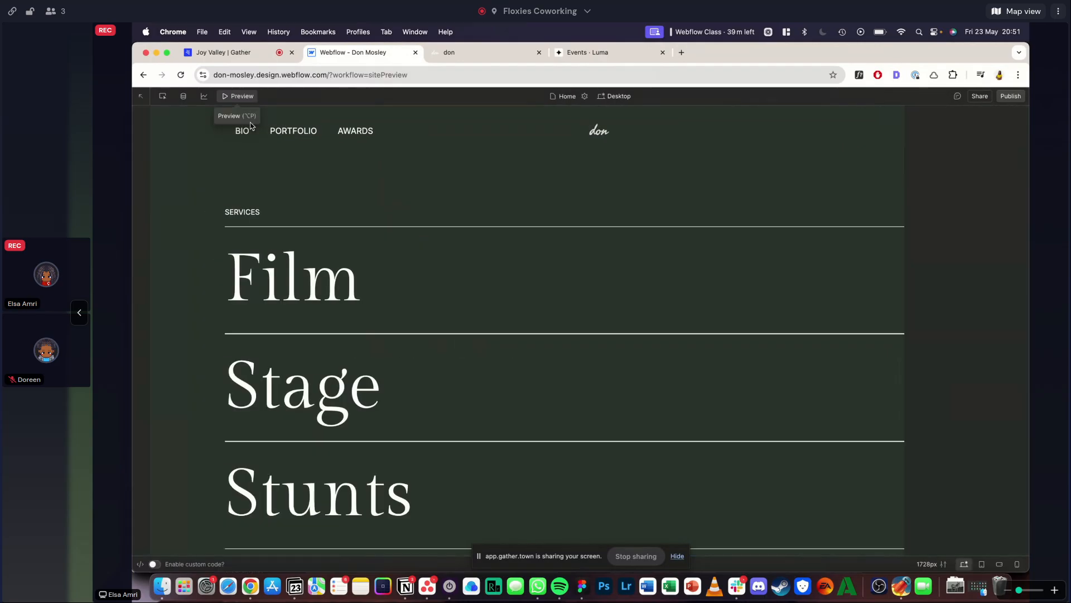
click(251, 97)
scroll(969, 389, down, 2)
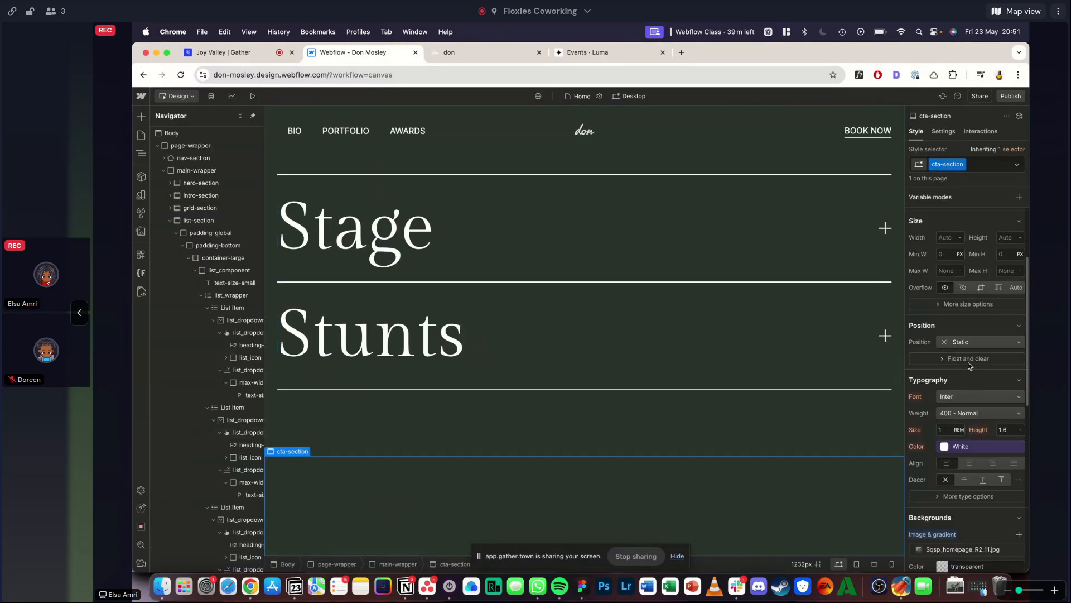
scroll(968, 363, down, 3)
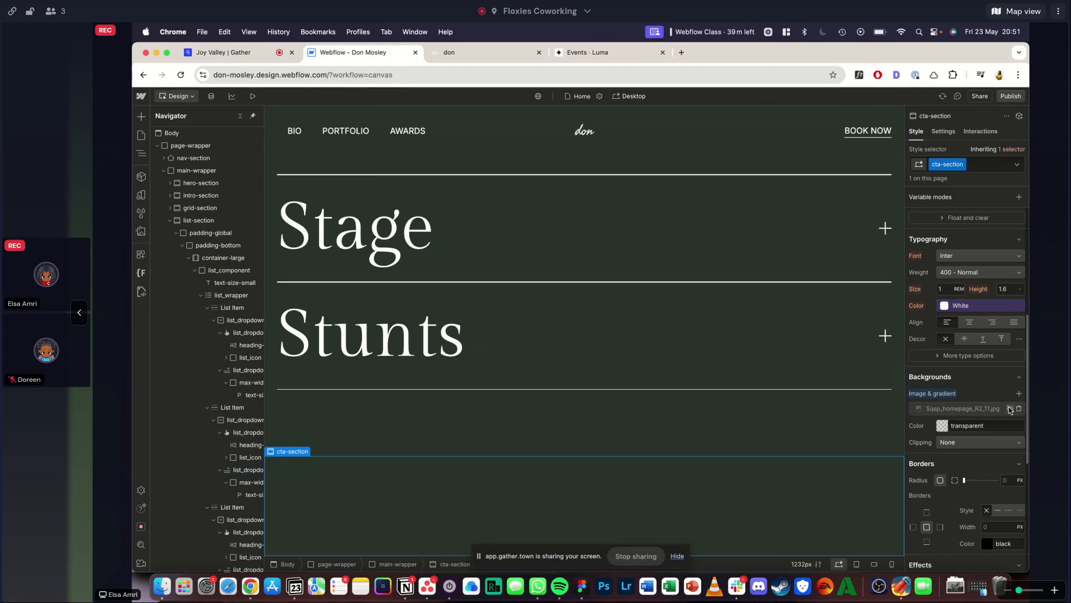
click(1011, 409)
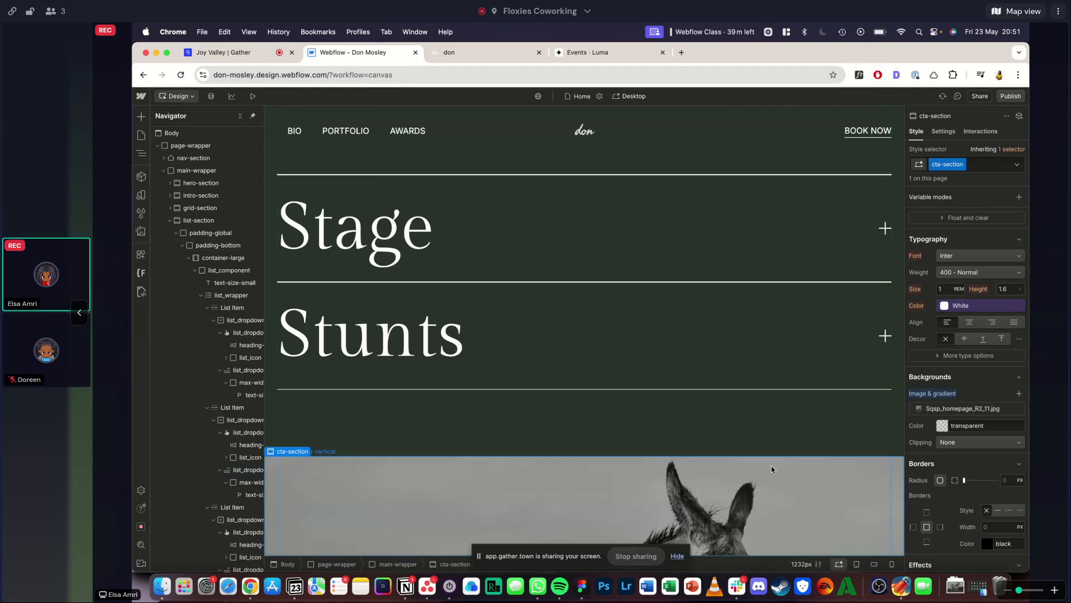
- Compare with the Squarespace reference's Book Don section, and set cta-section's background image to Custom size, centred at 50% left and top
click(462, 56)
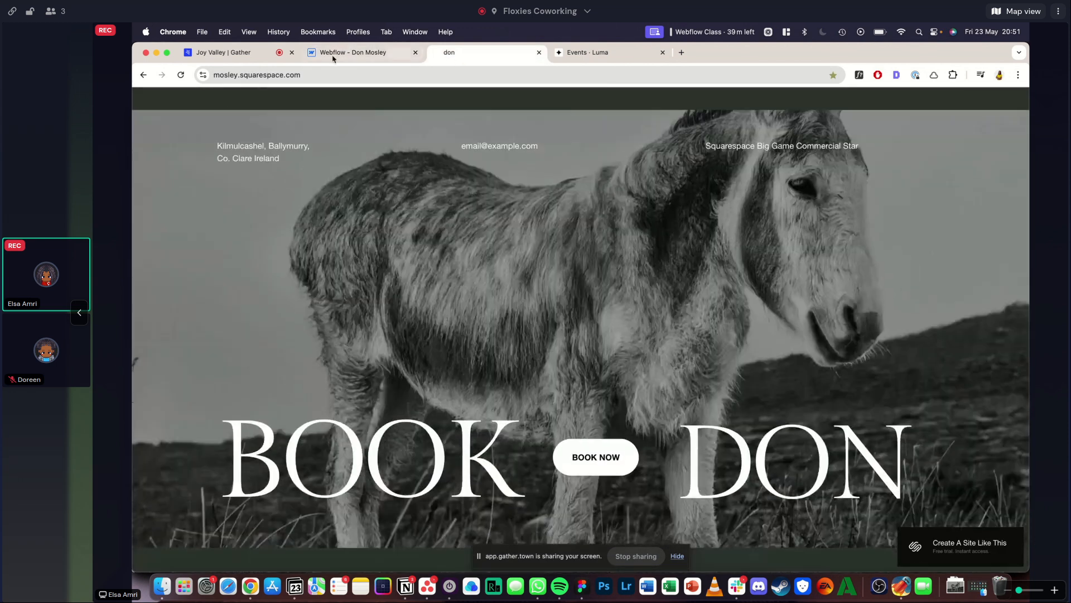
click(335, 52)
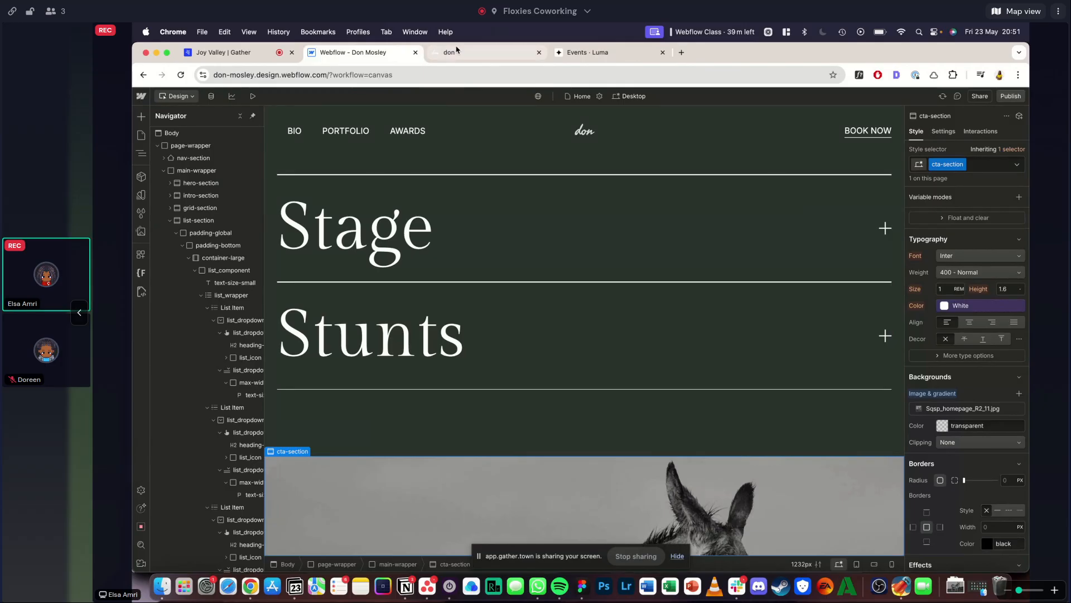
click(457, 51)
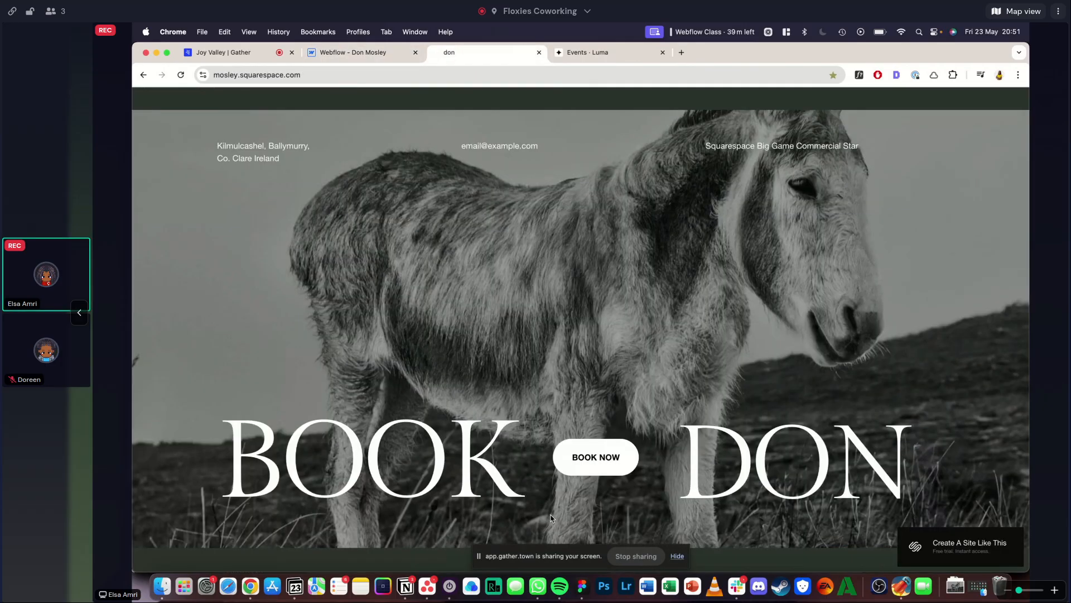
click(345, 51)
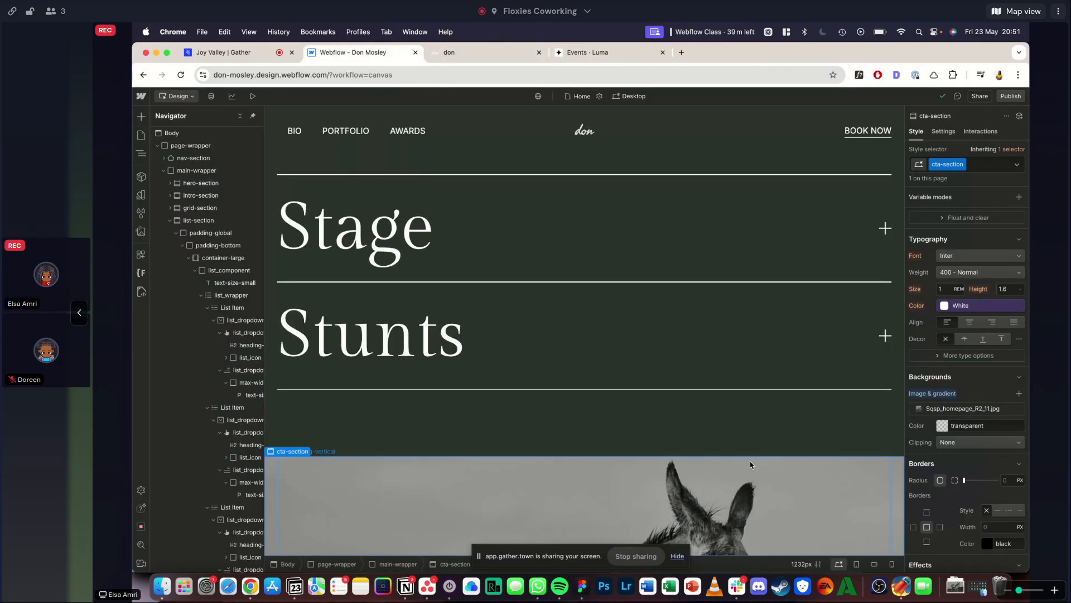
click(967, 411)
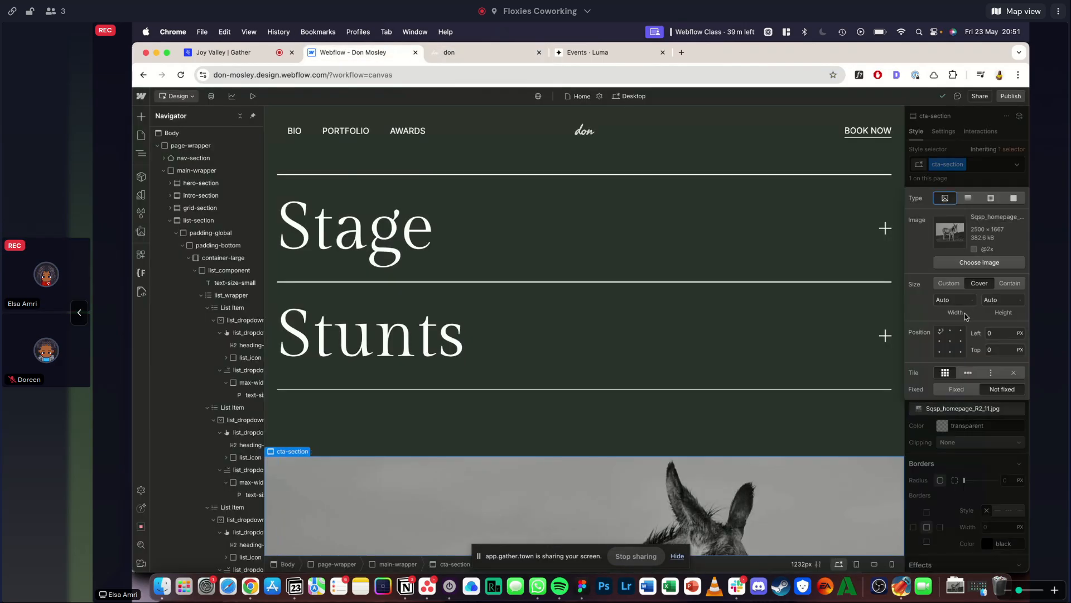
click(983, 282)
click(955, 284)
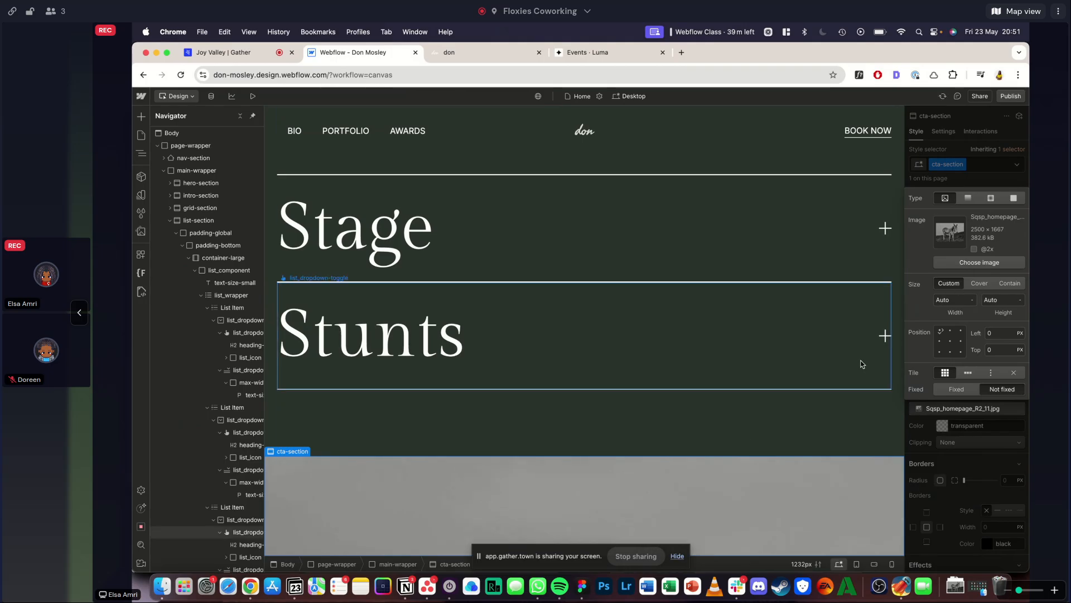
click(949, 342)
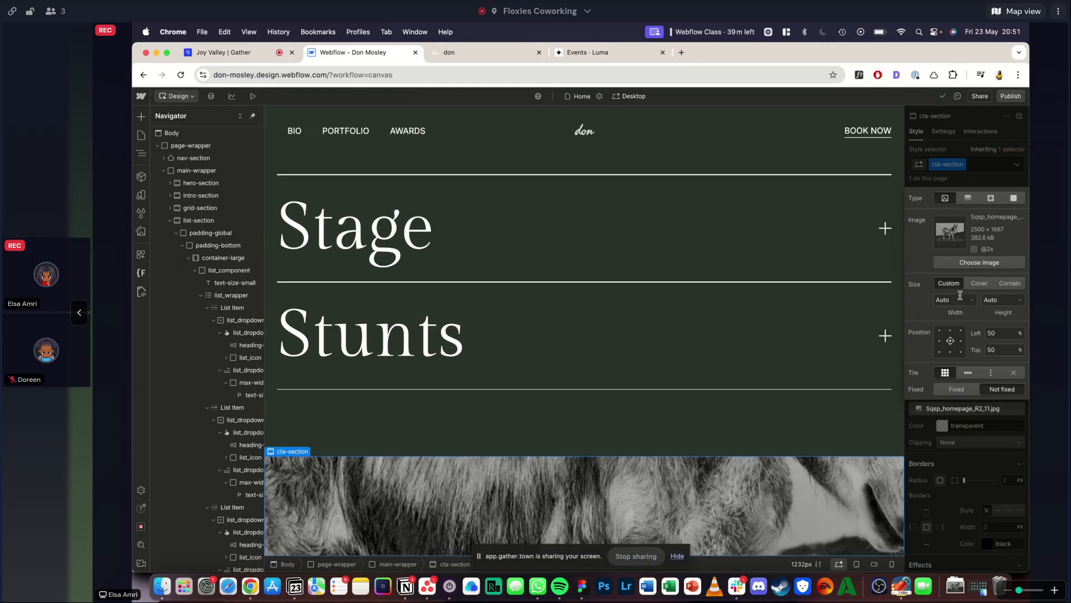
click(971, 134)
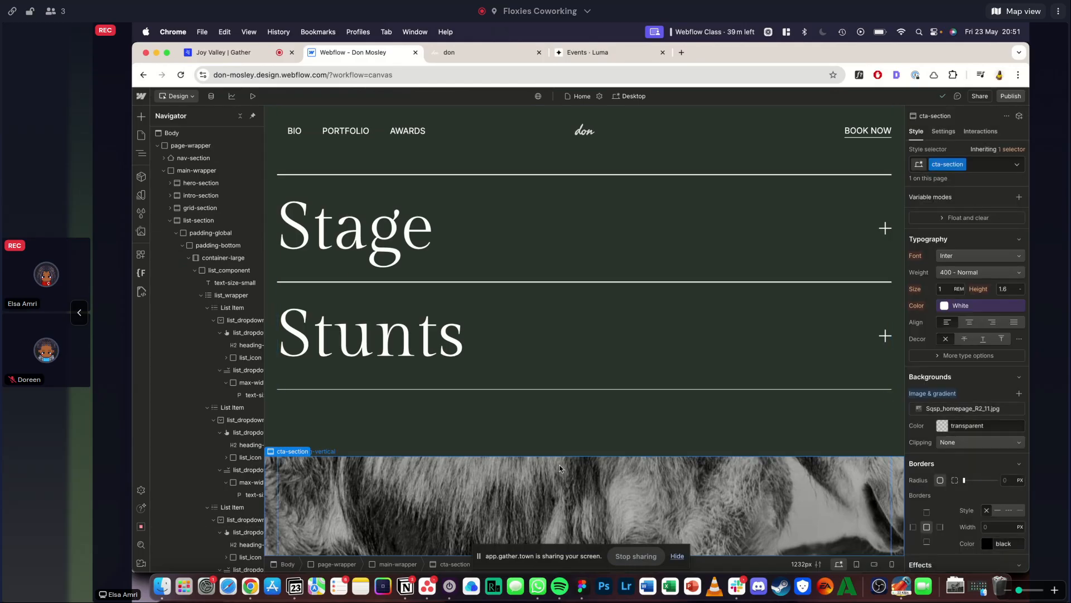
- Try a width of 120% for cta-section's background image, and settle on 150%
click(936, 412)
click(958, 298)
text(120)
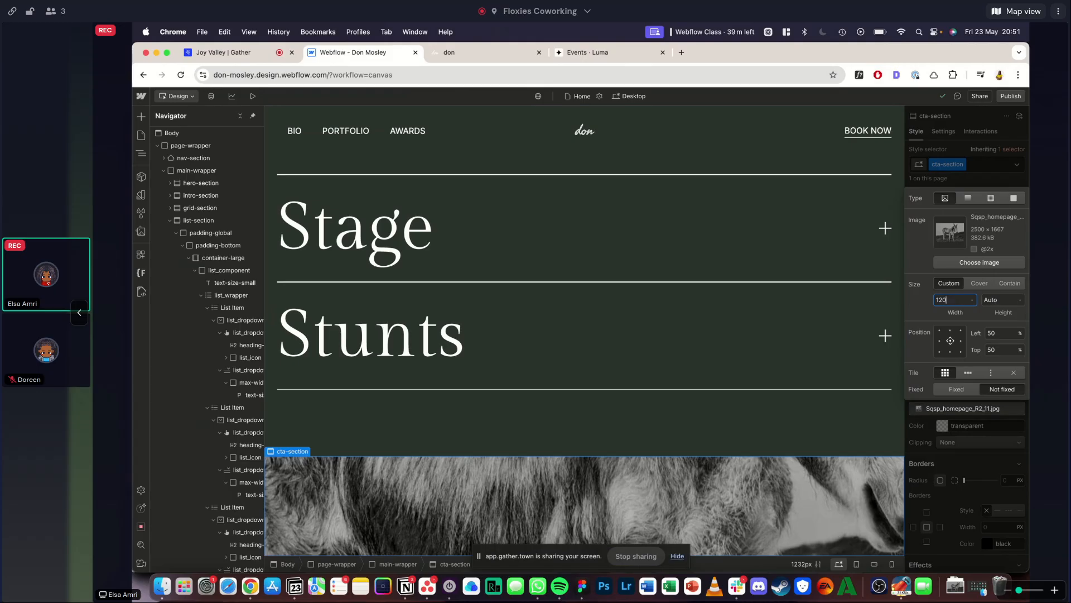
text(%)
key(Return)
text(1)
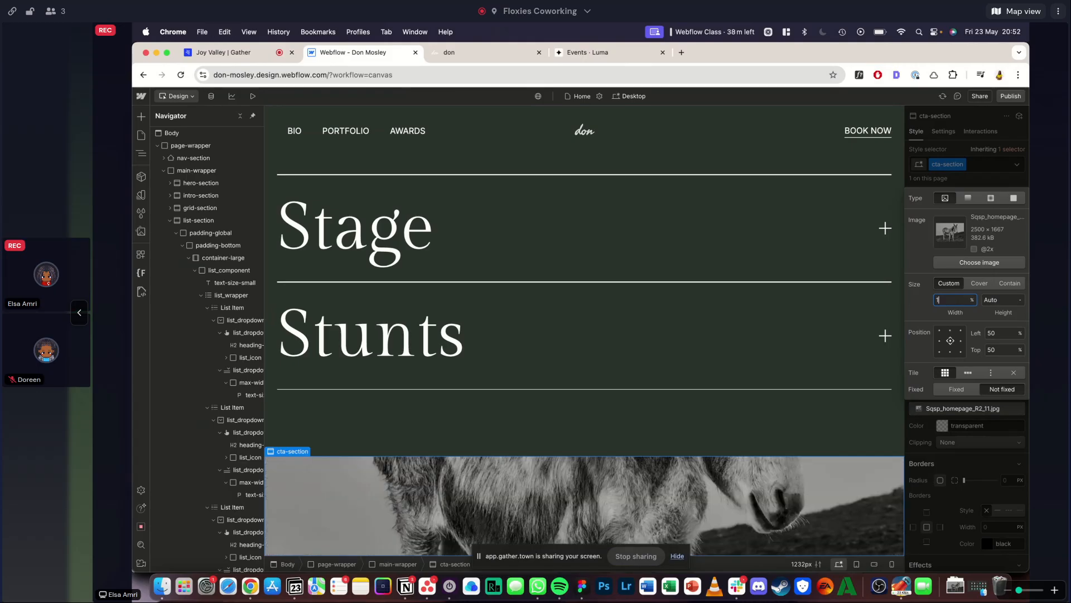
text(50)
key(Return)
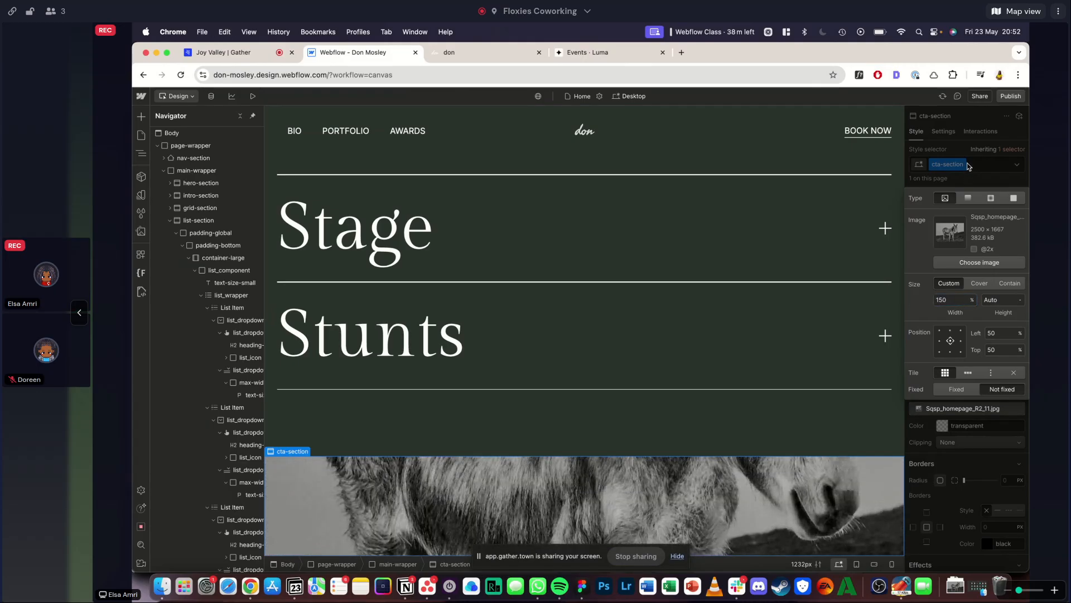
click(968, 166)
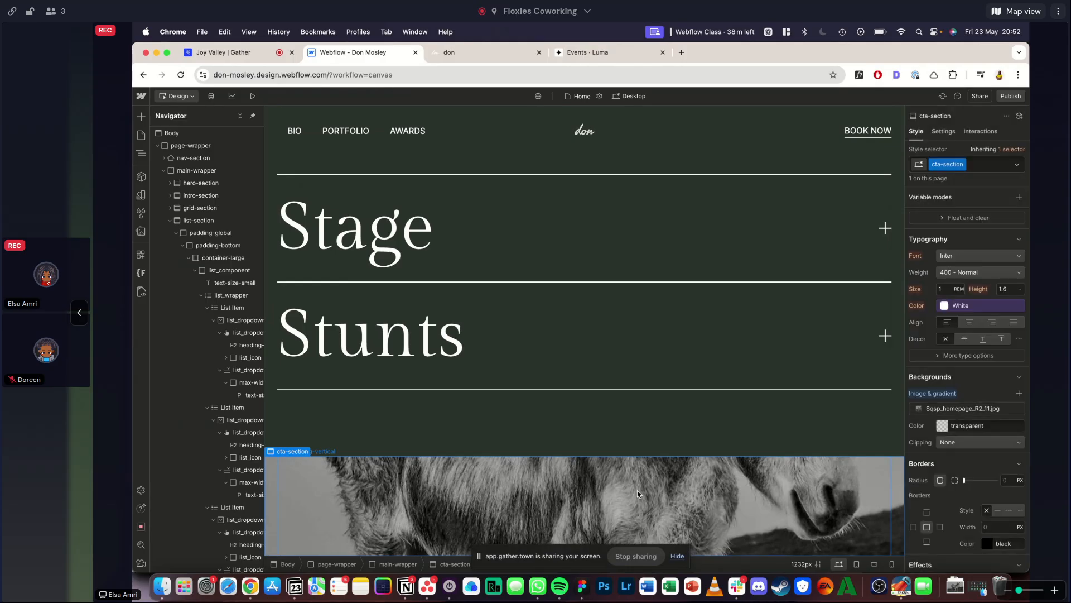
- Check the reference's Book Don section, and add a div block with the new class cta_component inside cta-section's container-large
click(434, 50)
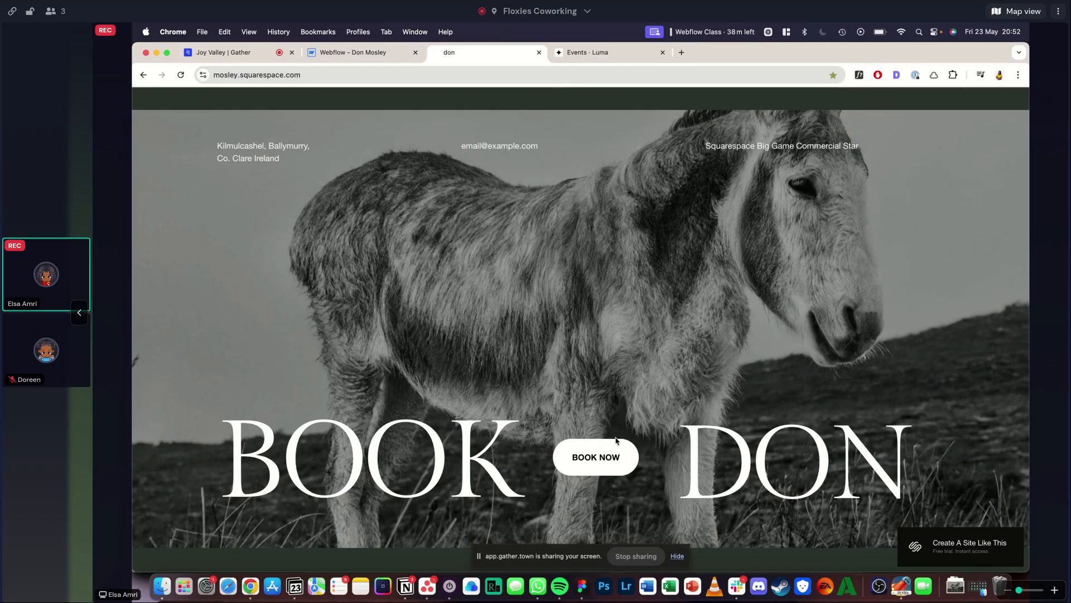
click(352, 51)
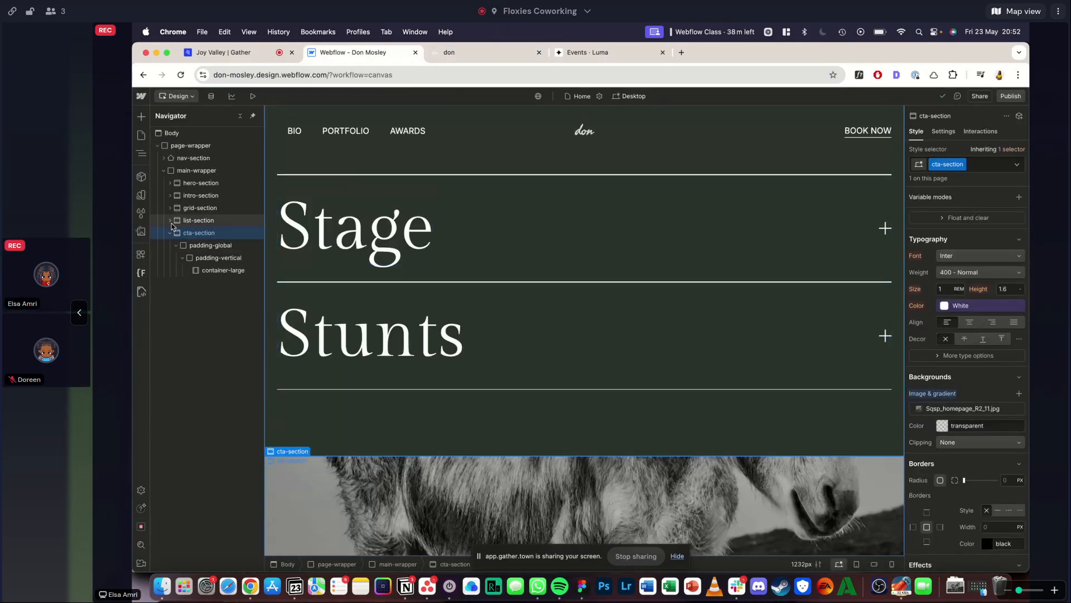
click(210, 274)
key(super+e)
text(div)
key(Return)
key(super+Return)
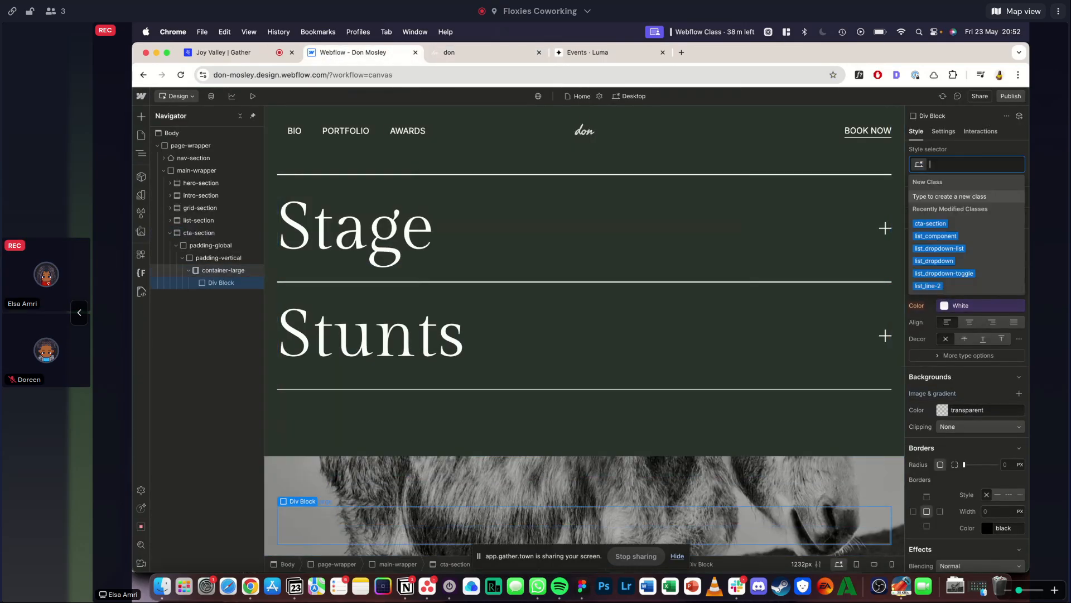
text(l)
key(BackSpace)
text(cta_component)
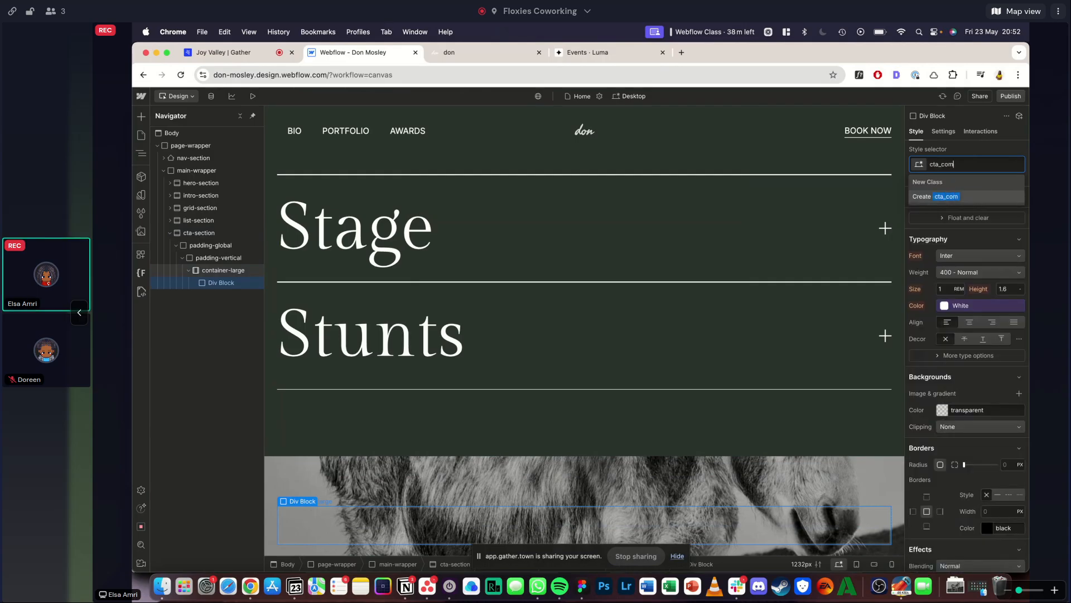
key(Return)
- Set cta_component to a Flex layout with vertical direction, and check the arrangement of the reference's Book Don section
scroll(454, 370, down, 1)
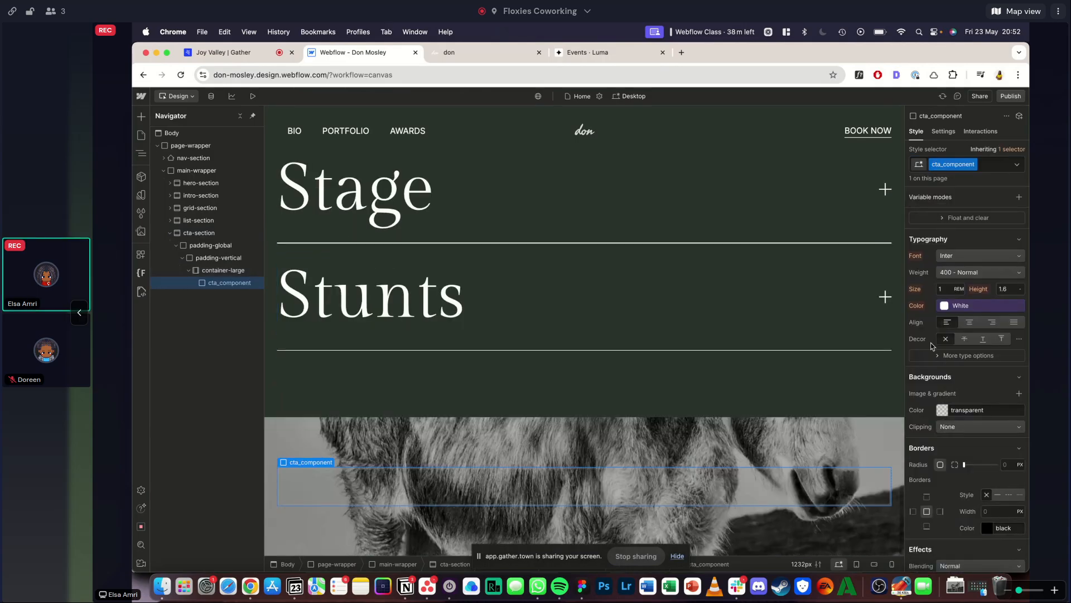
scroll(969, 248, up, 5)
click(967, 223)
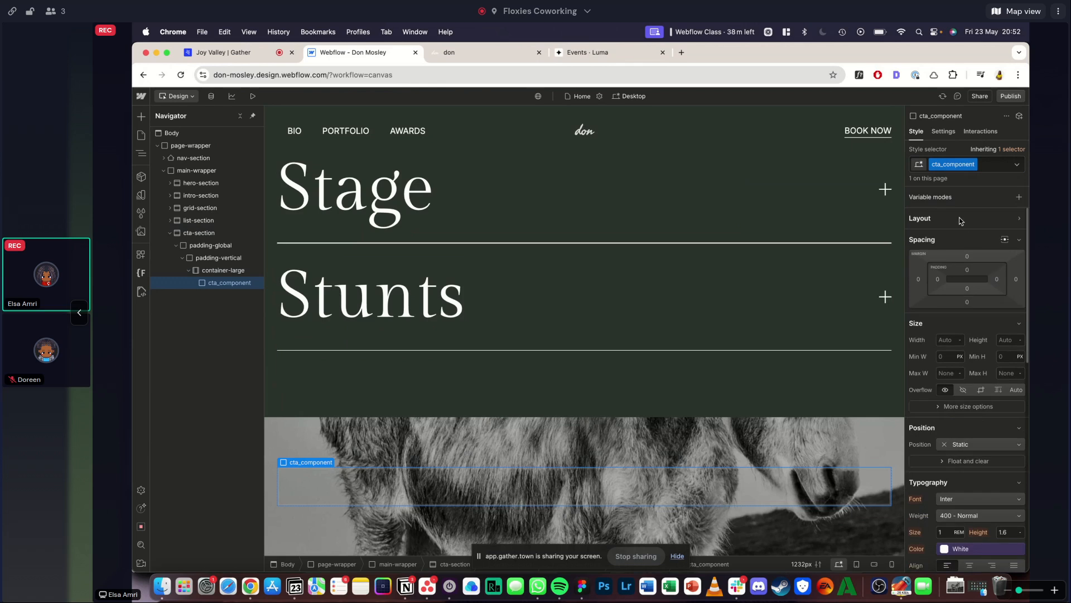
click(959, 218)
click(968, 235)
click(986, 257)
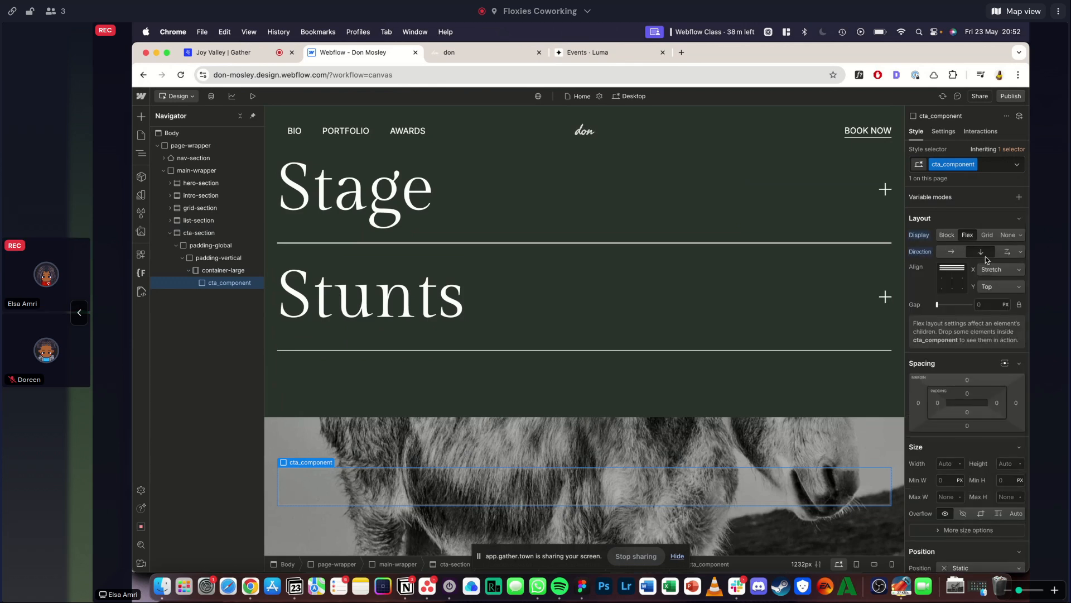
click(453, 53)
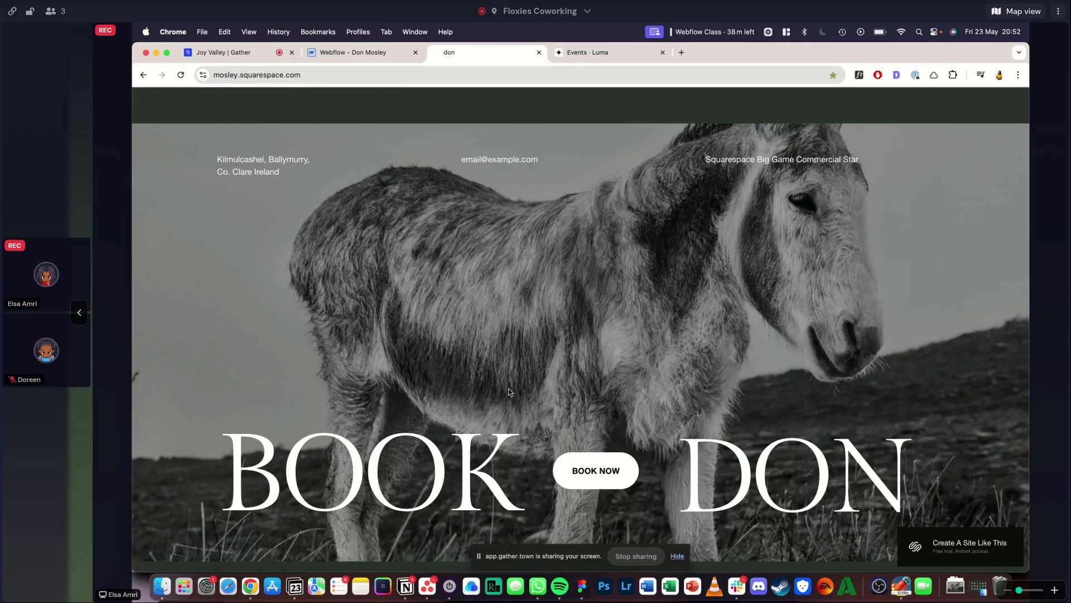
click(353, 54)
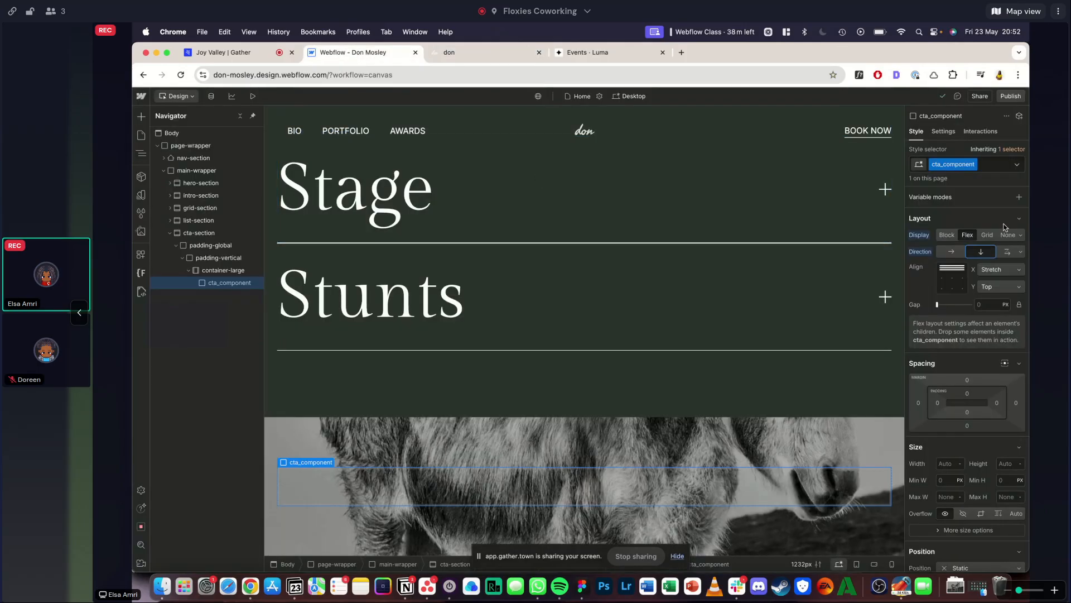
- Try a 10rem gap on cta_component, glance at the reference's Book Don section, and undo the gap
click(991, 302)
text(10rem)
key(Return)
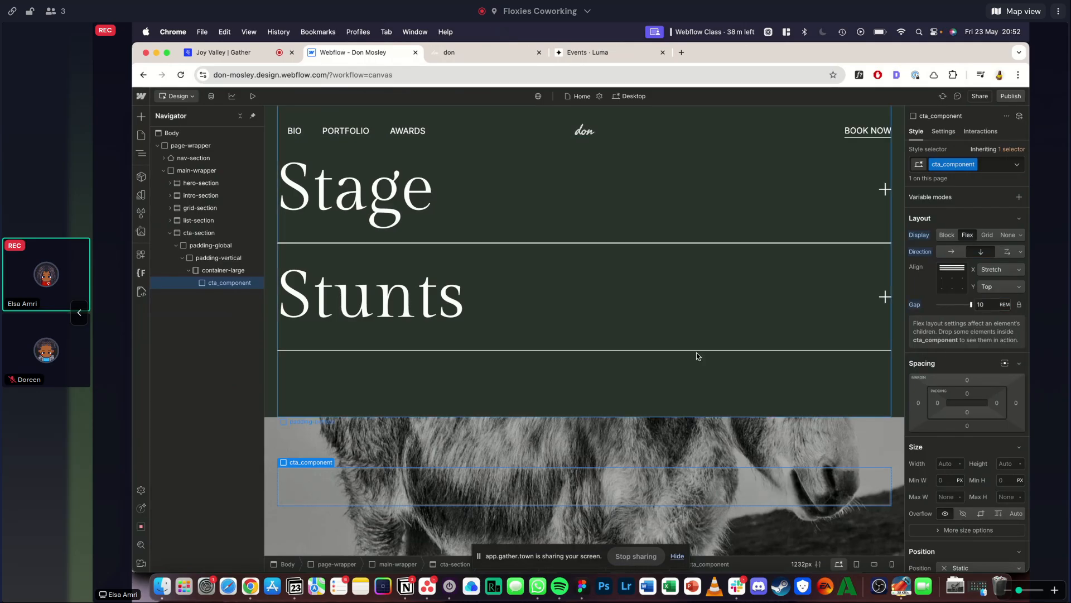
click(475, 56)
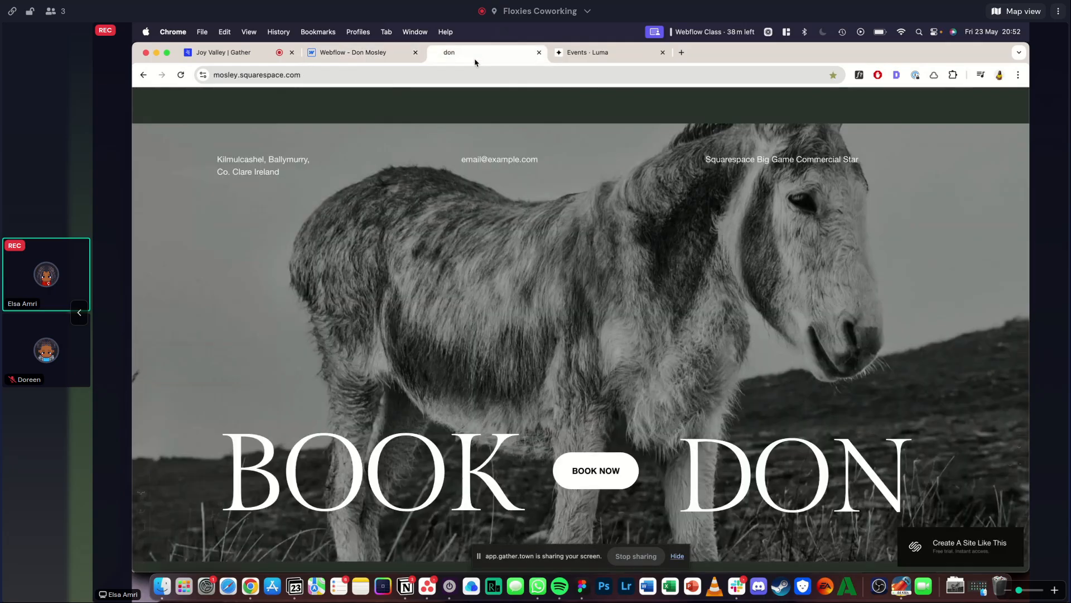
key(ctrl+shift+Tab)
key(super+z)
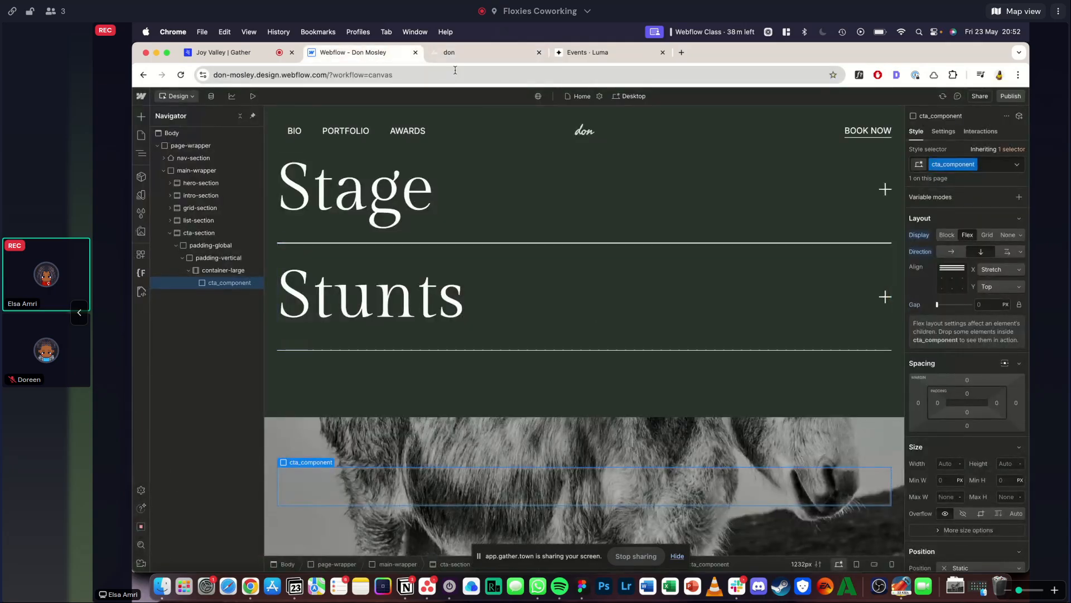
- Examine the height and content arrangement of the Squarespace reference's Book Don section
click(452, 60)
scroll(441, 357, down, 5)
scroll(441, 357, down, 4)
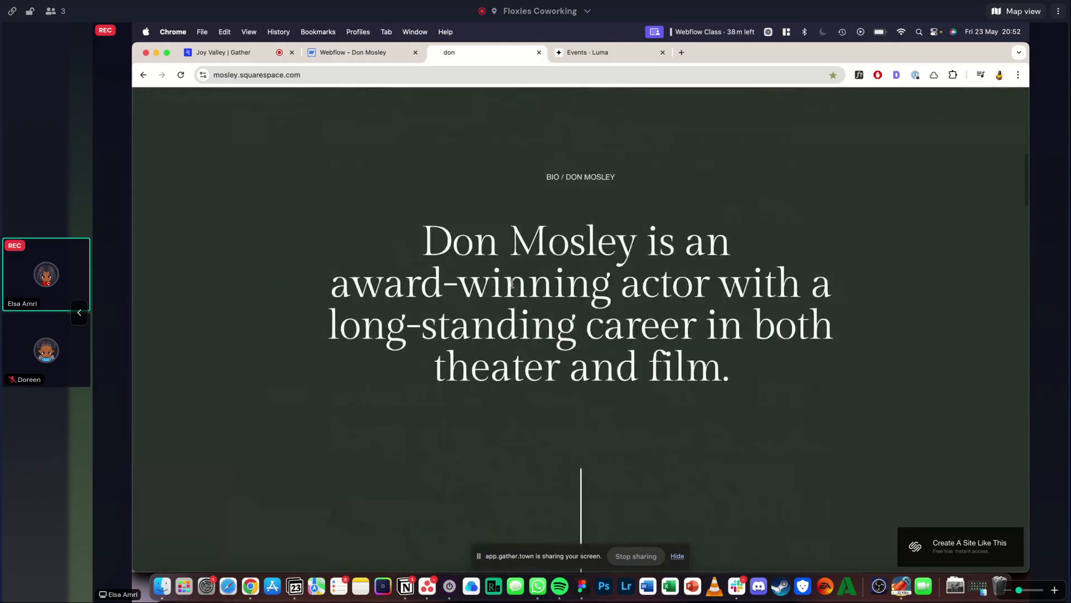
scroll(501, 295, up, 2)
scroll(501, 294, down, 15)
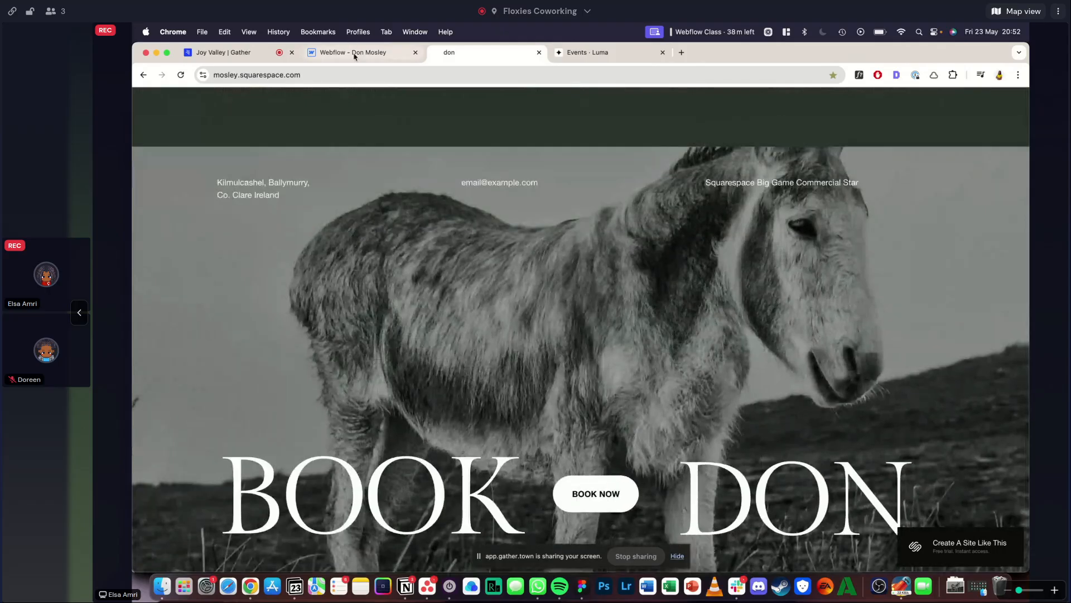
click(351, 51)
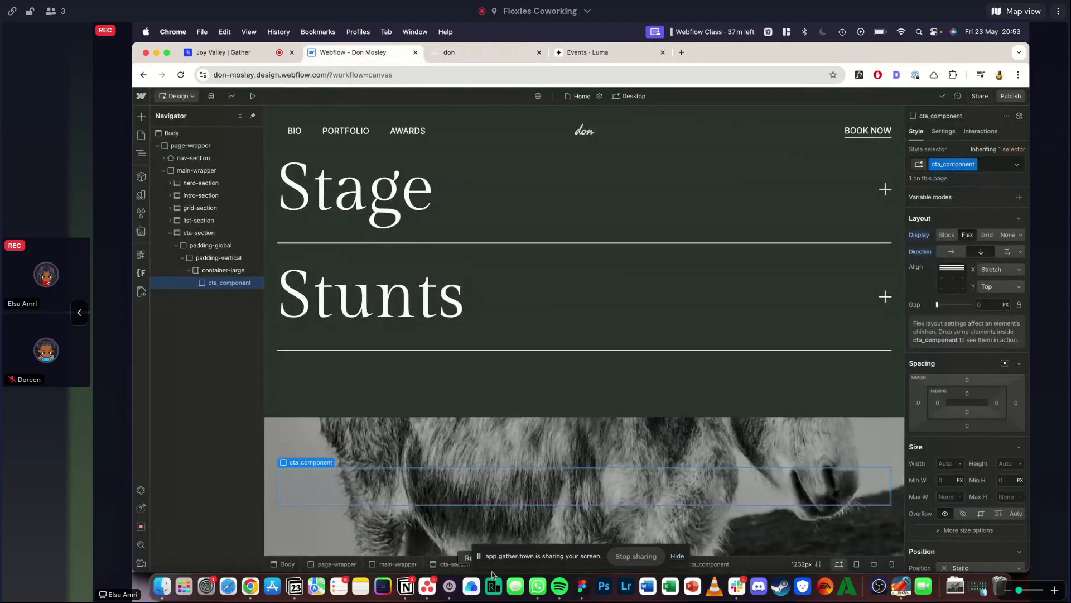
click(458, 52)
scroll(473, 155, down, 2)
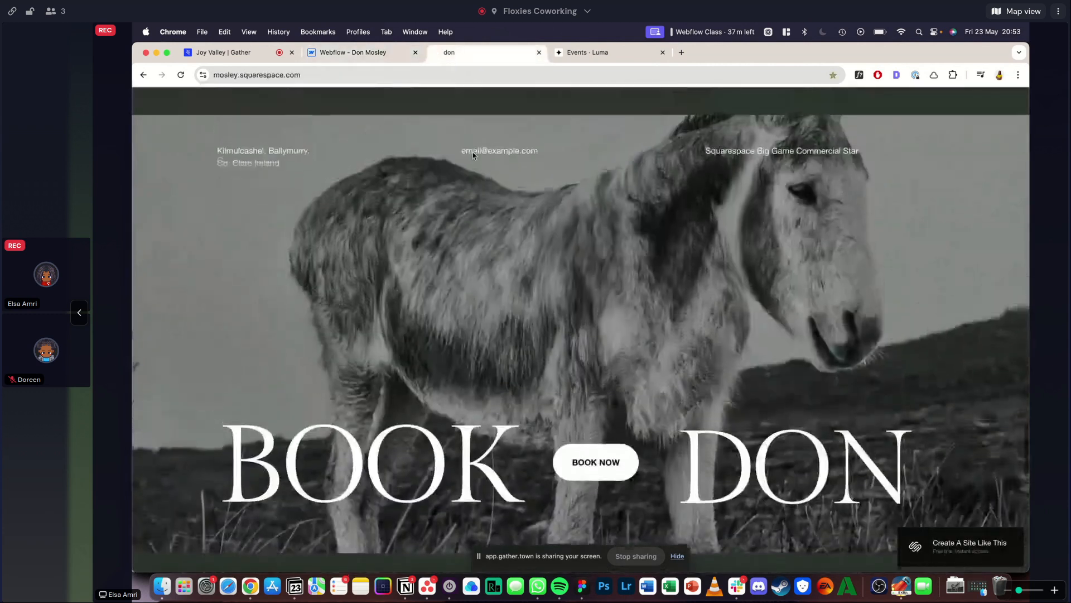
click(357, 51)
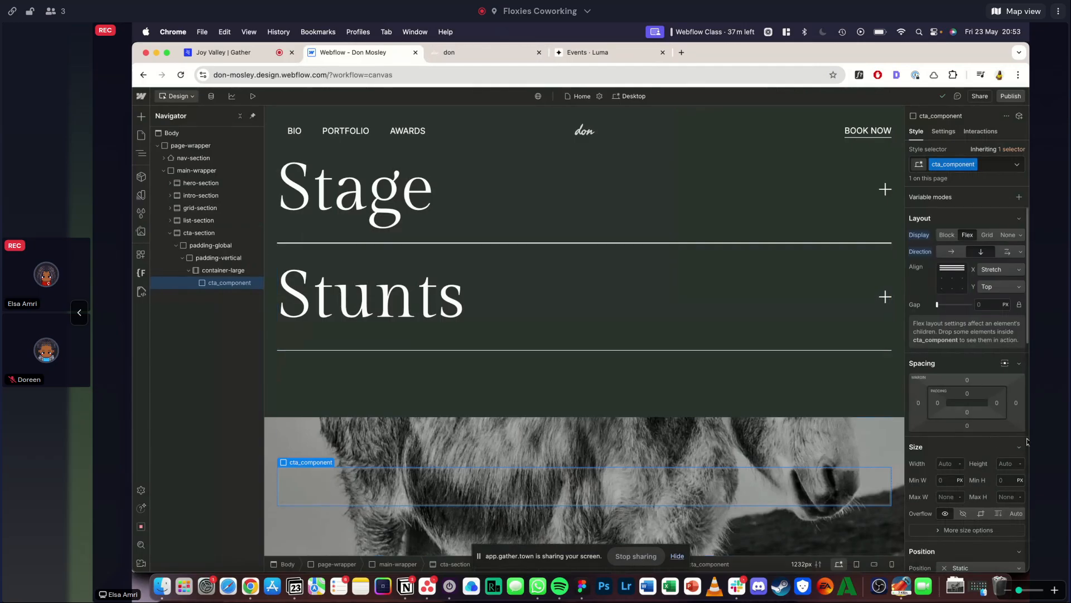
- Try a height of 60vh for cta_component, compare the preview with the reference, and settle on 65vh
scroll(991, 437, down, 2)
click(1007, 419)
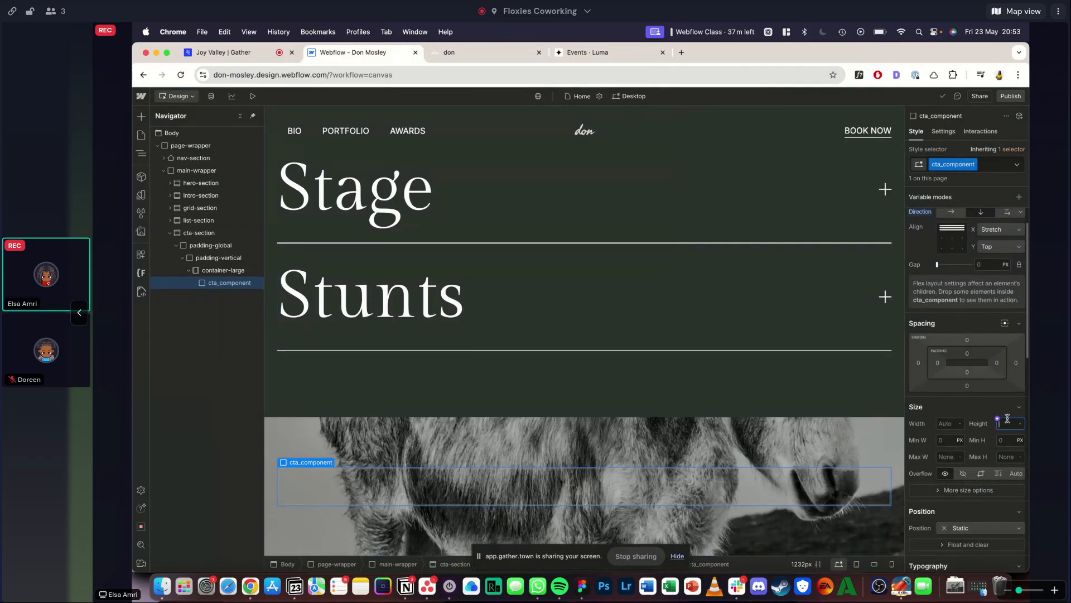
text(60vh)
key(Return)
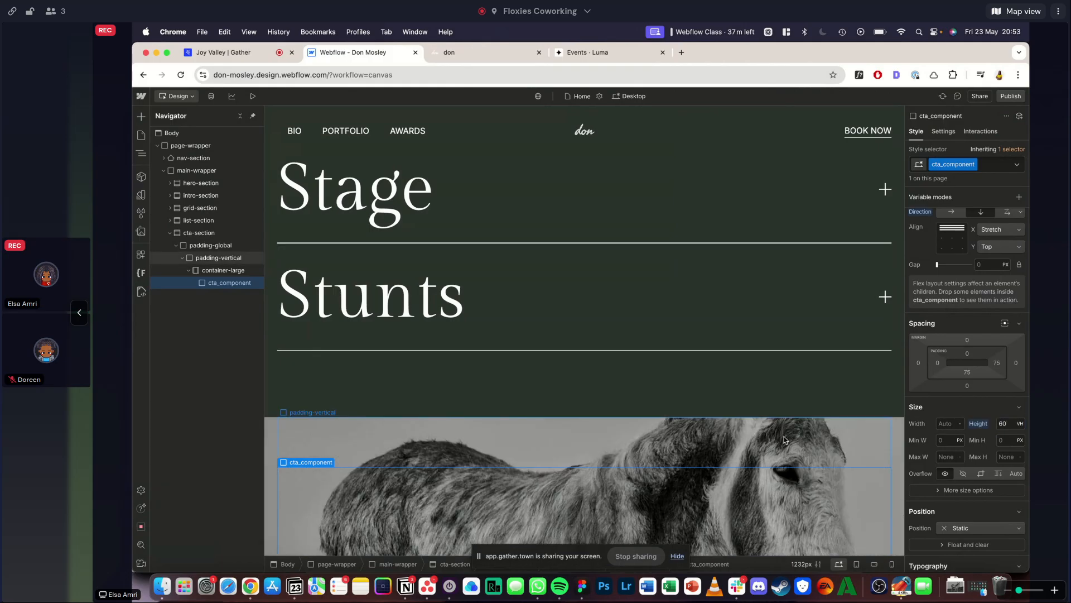
scroll(784, 439, down, 5)
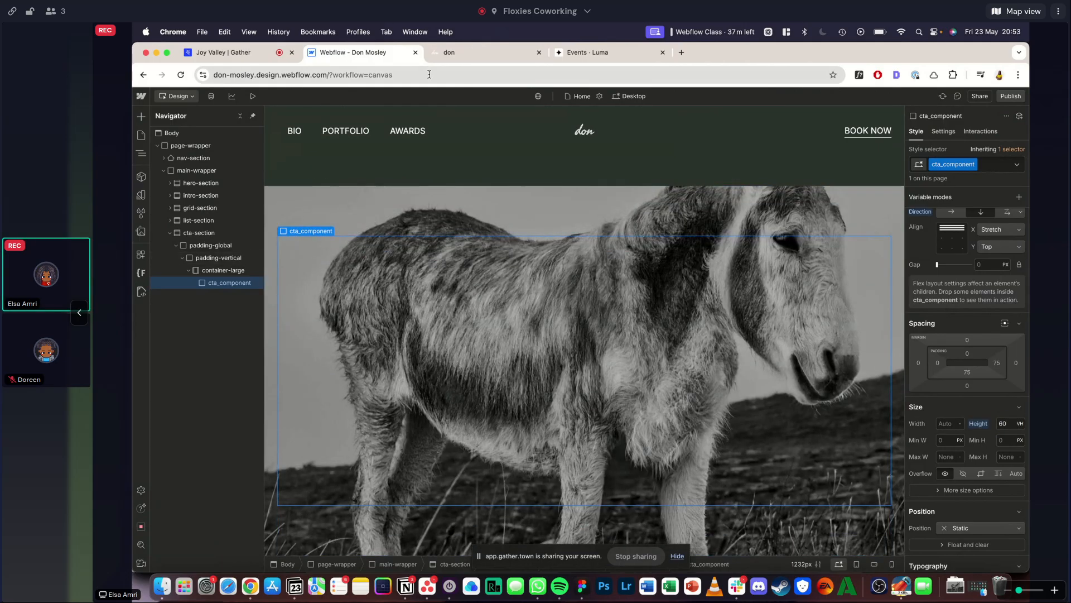
click(252, 96)
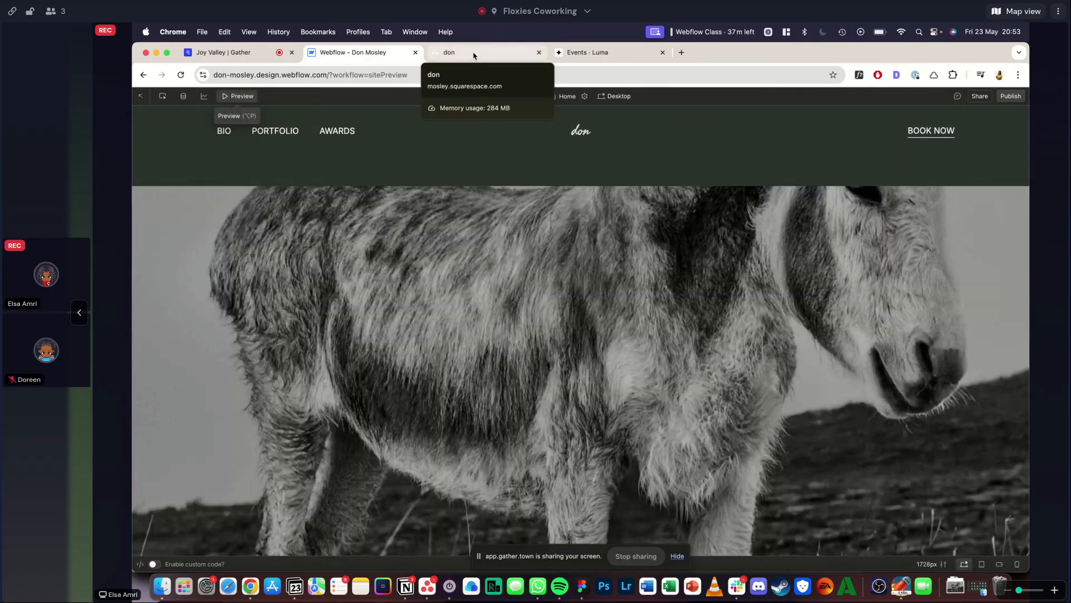
click(474, 55)
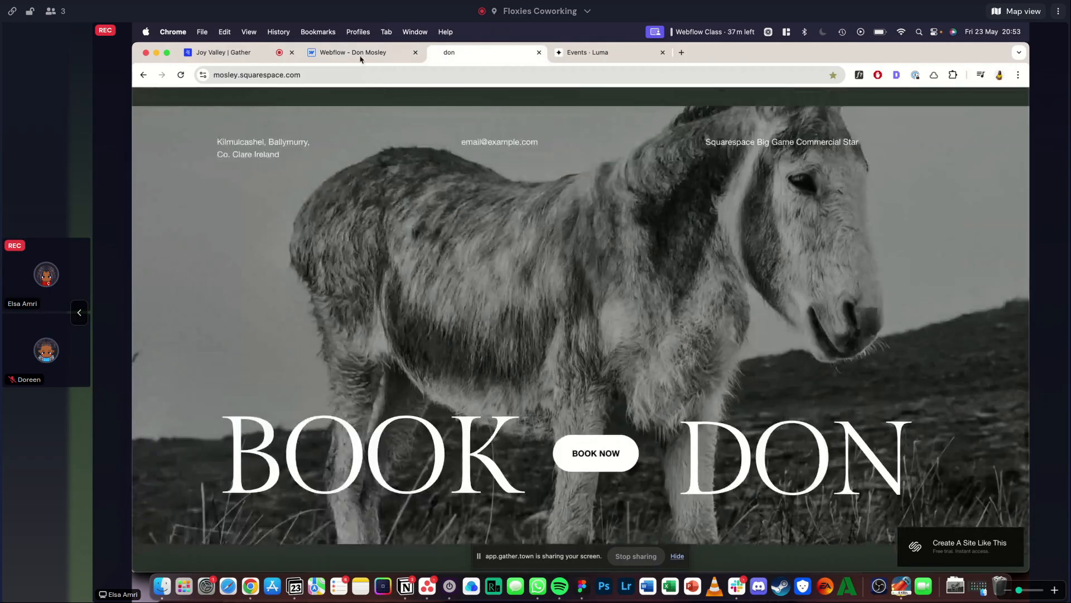
click(362, 54)
click(236, 97)
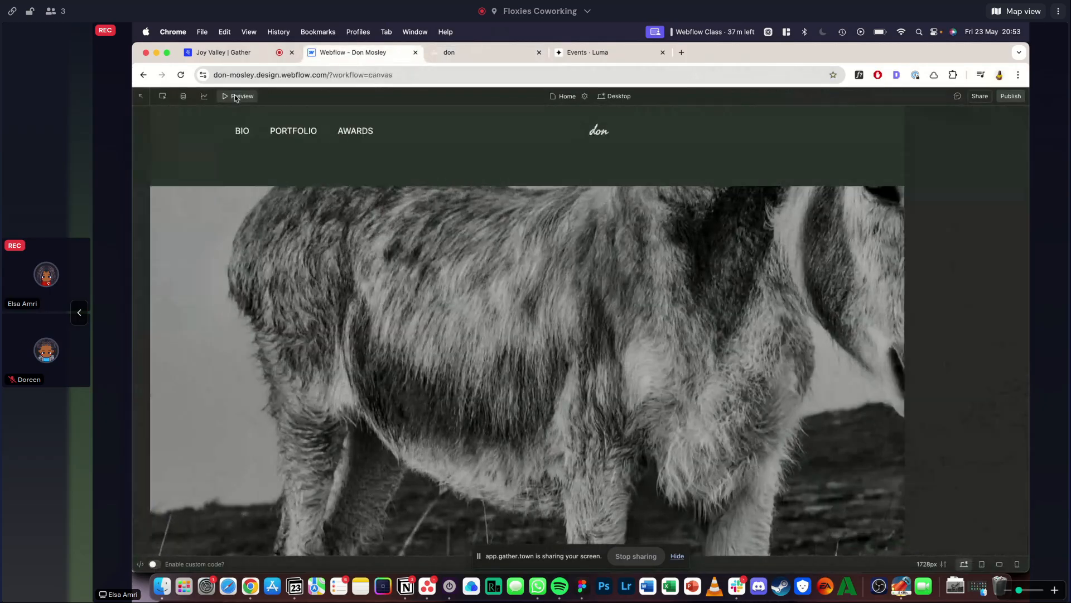
text(65)
key(Return)
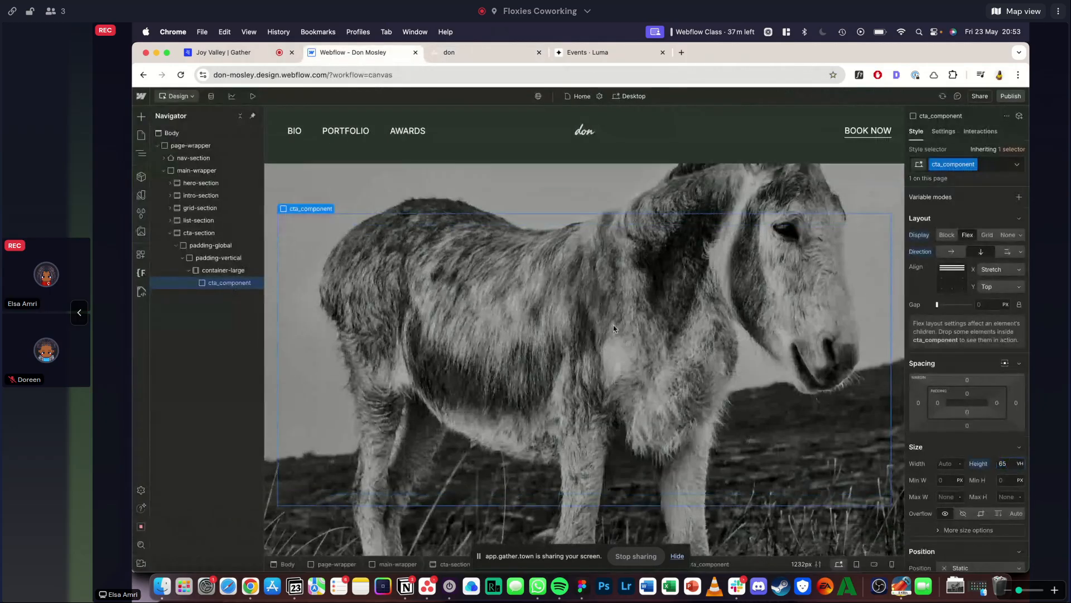
- Compare the previewed cta-section's height and donkey image with the reference's Book Don section
click(253, 96)
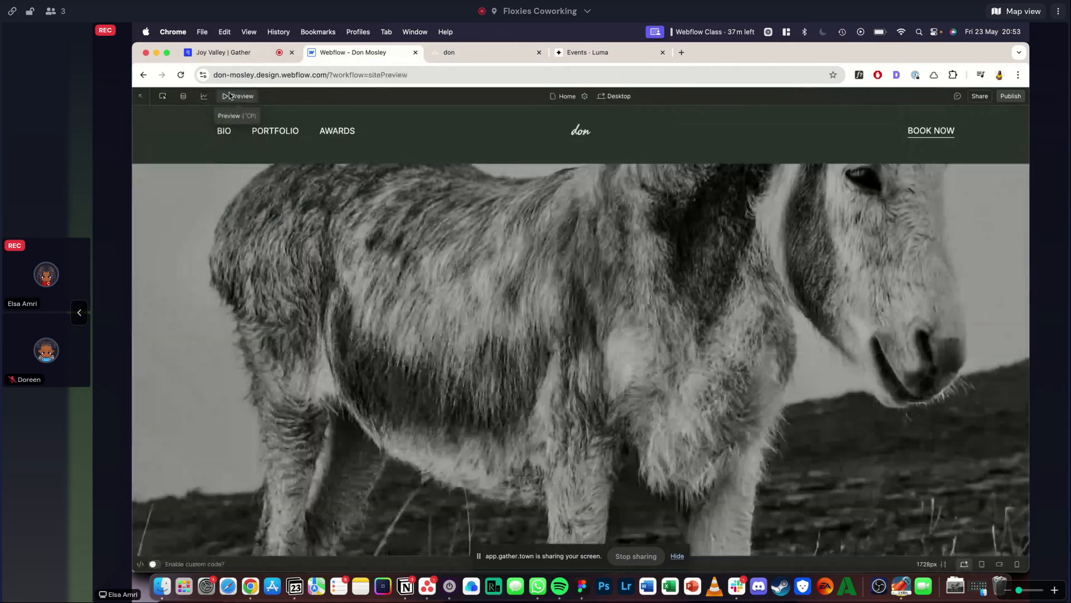
click(475, 50)
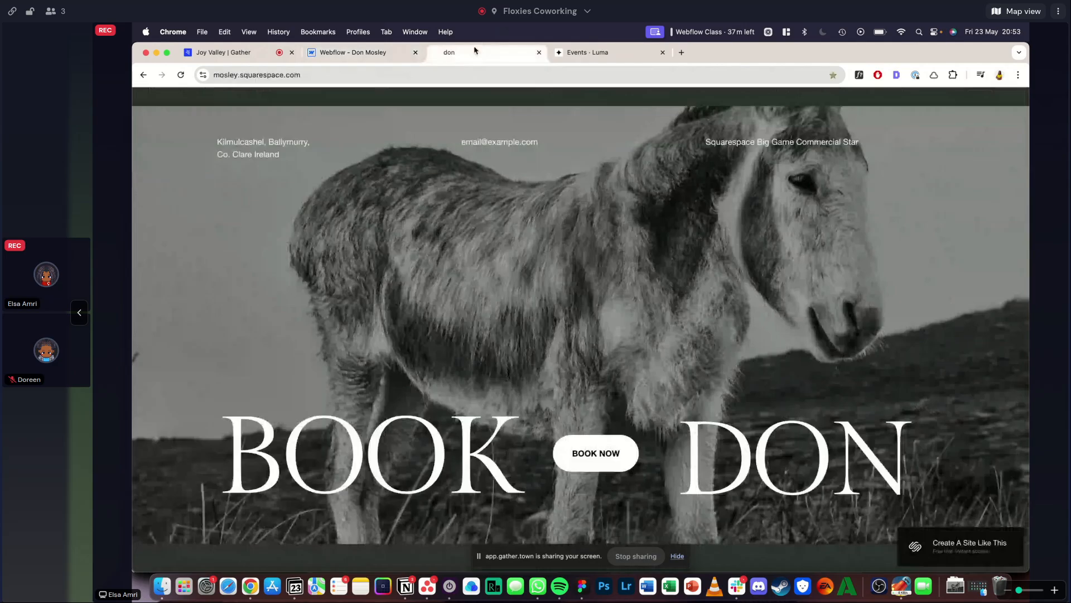
click(364, 52)
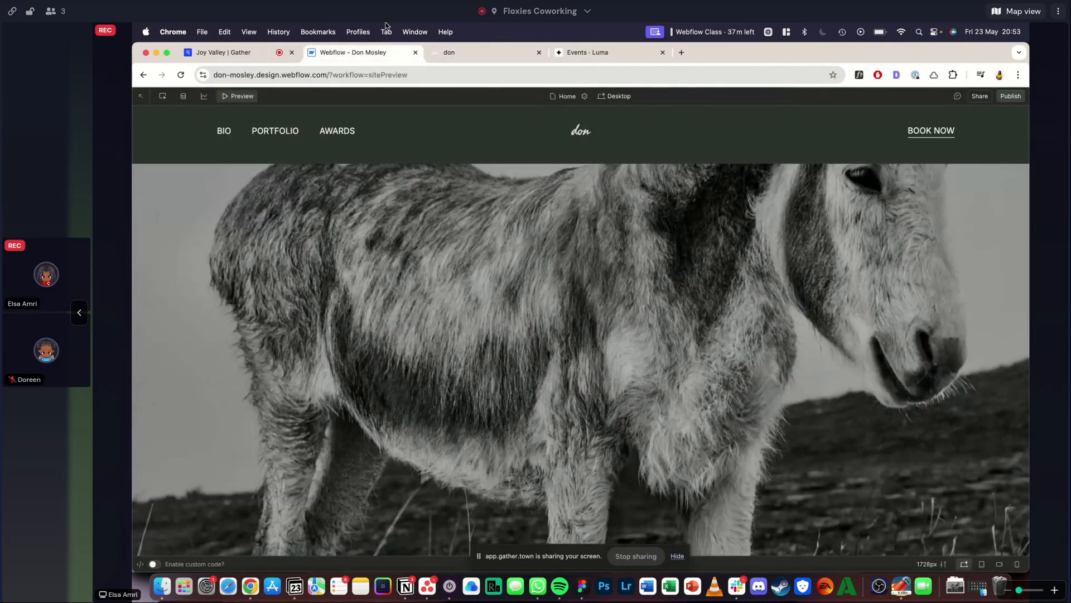
click(459, 52)
scroll(403, 175, up, 1)
click(385, 58)
click(477, 56)
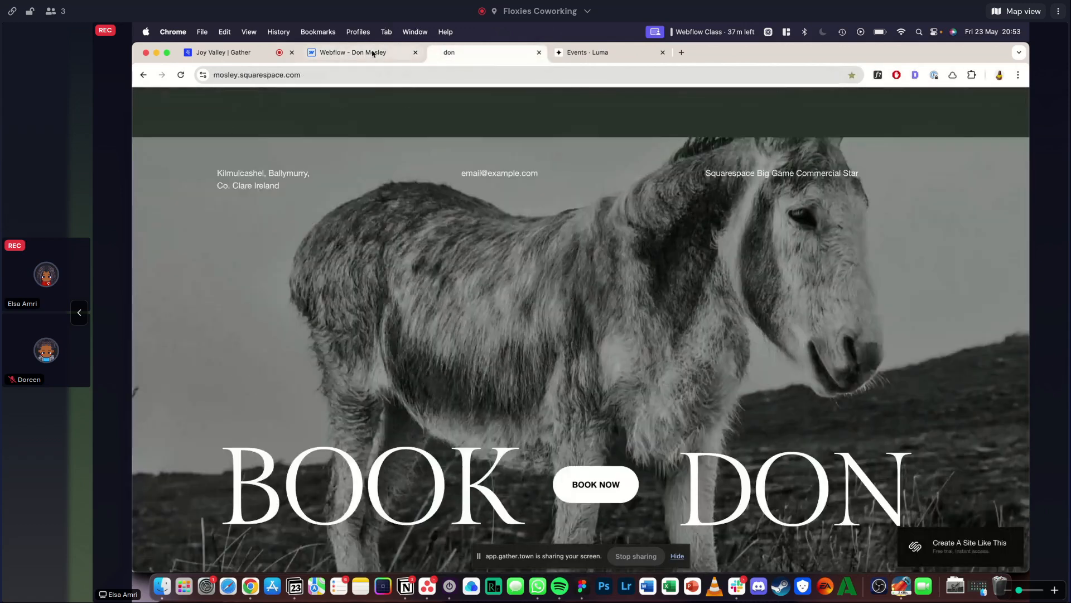
click(371, 52)
click(237, 97)
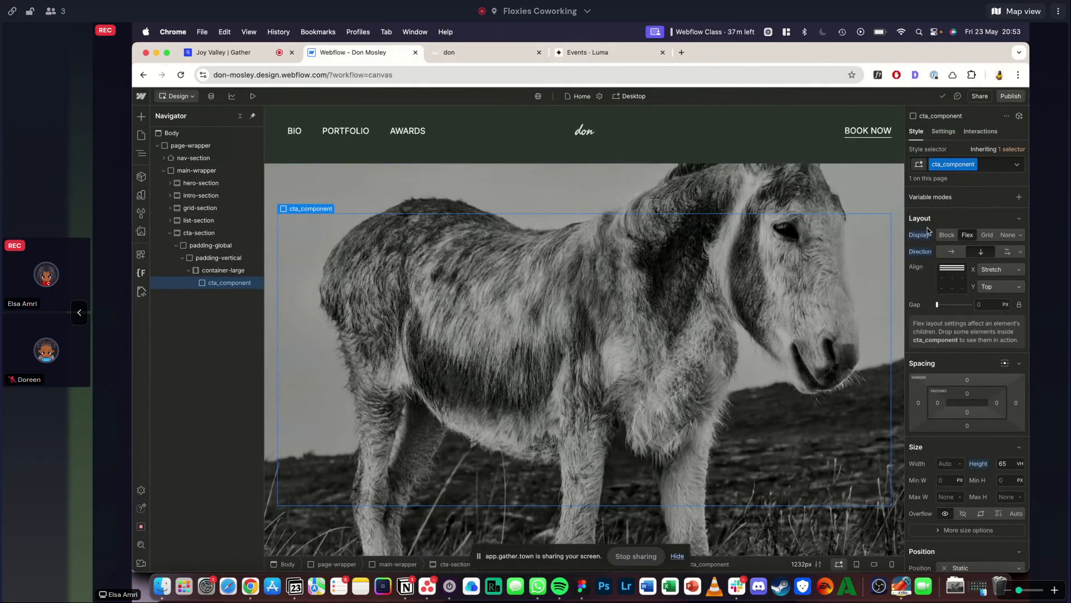
- Add a div block with the new class cta_top-row inside cta_component, checking the reference's top text row
key(super+k)
text(div)
key(Return)
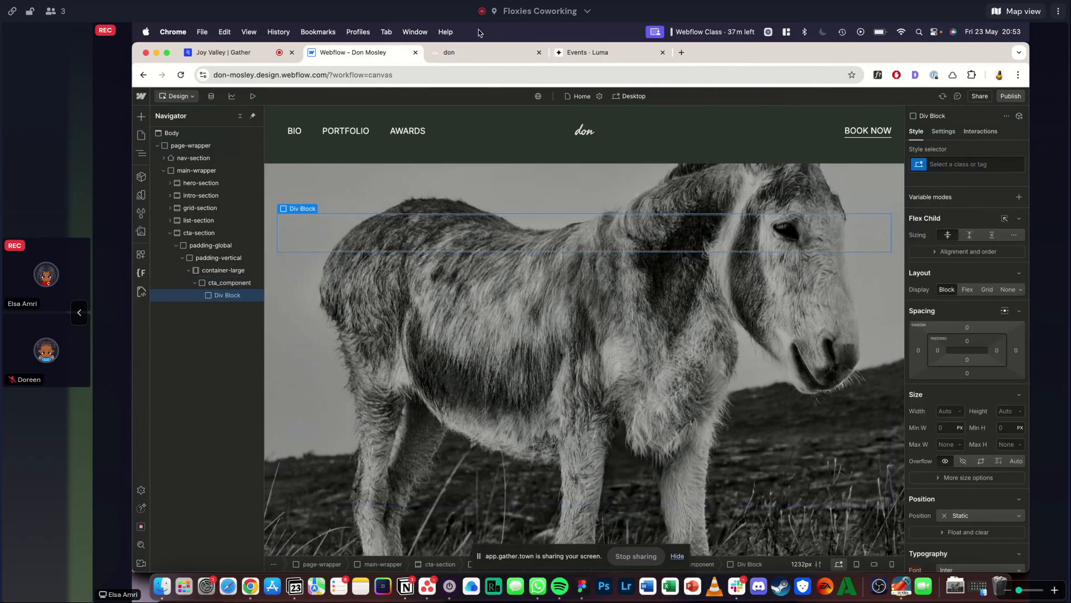
click(474, 51)
click(356, 53)
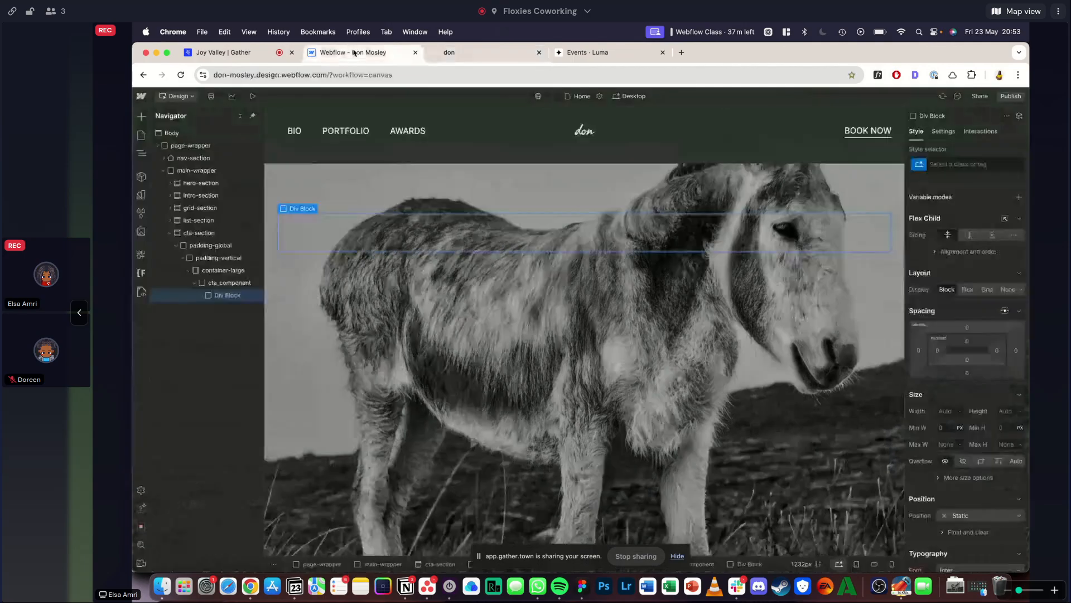
key(super+Return)
text(cta_top-row)
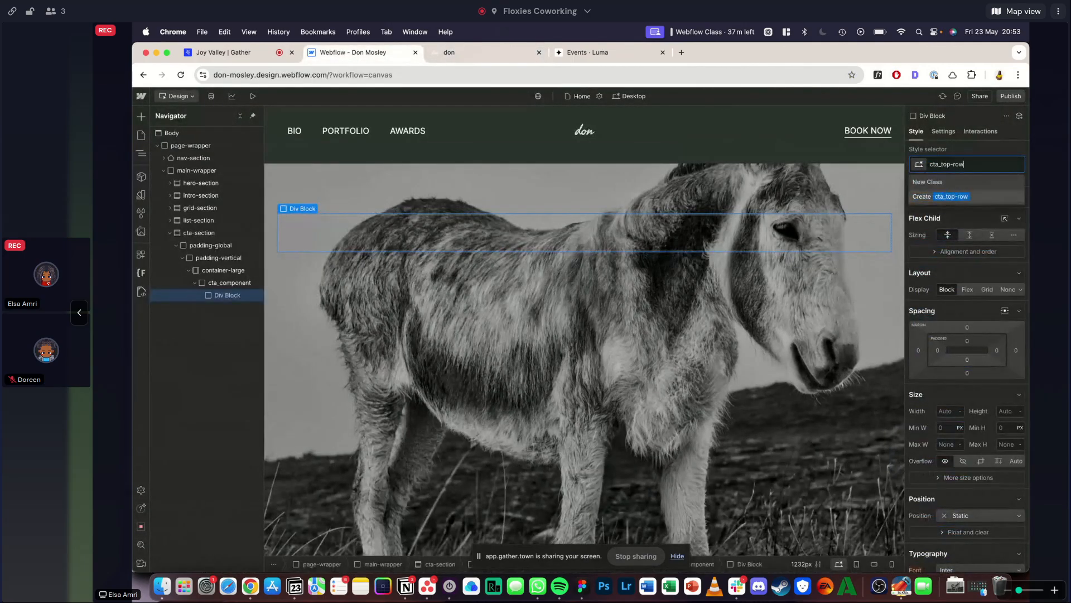
key(Return)
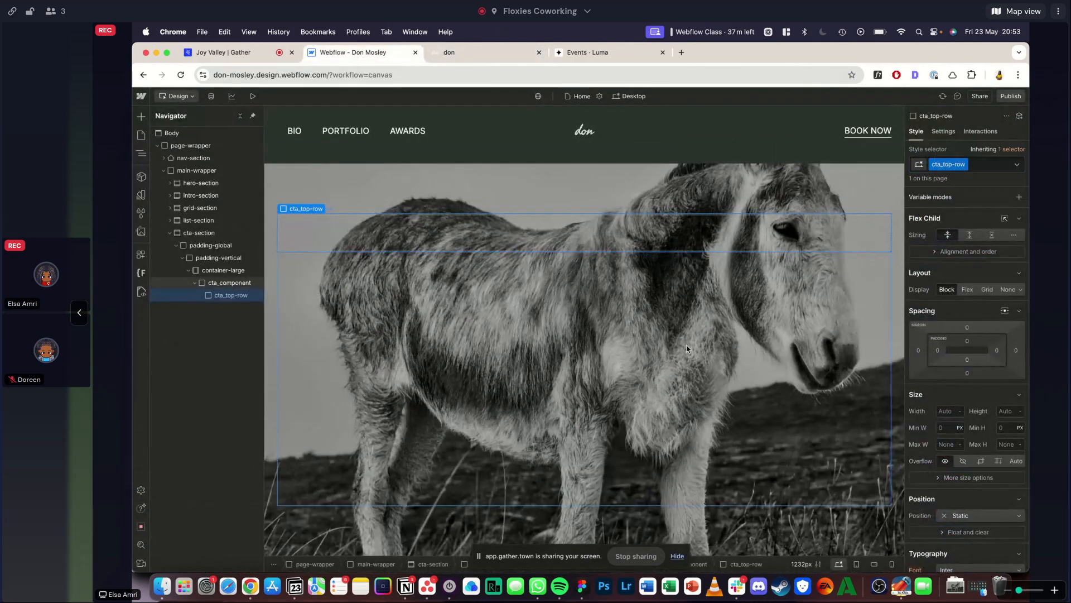
- Set cta_top-row to a Grid layout with 3 columns, 1 row and a 2rem gap
click(986, 289)
click(968, 303)
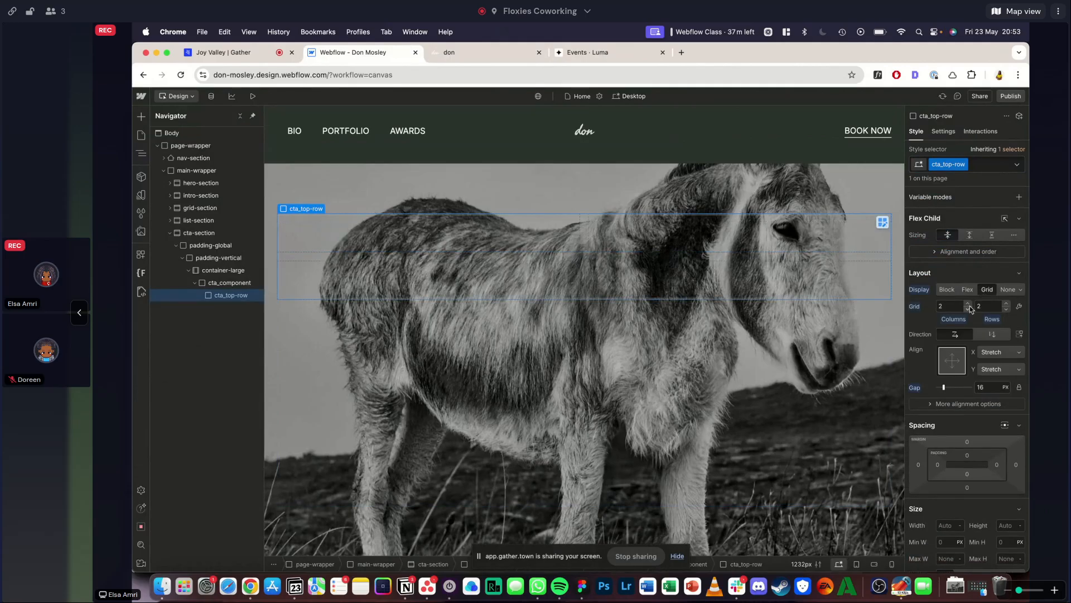
click(1006, 309)
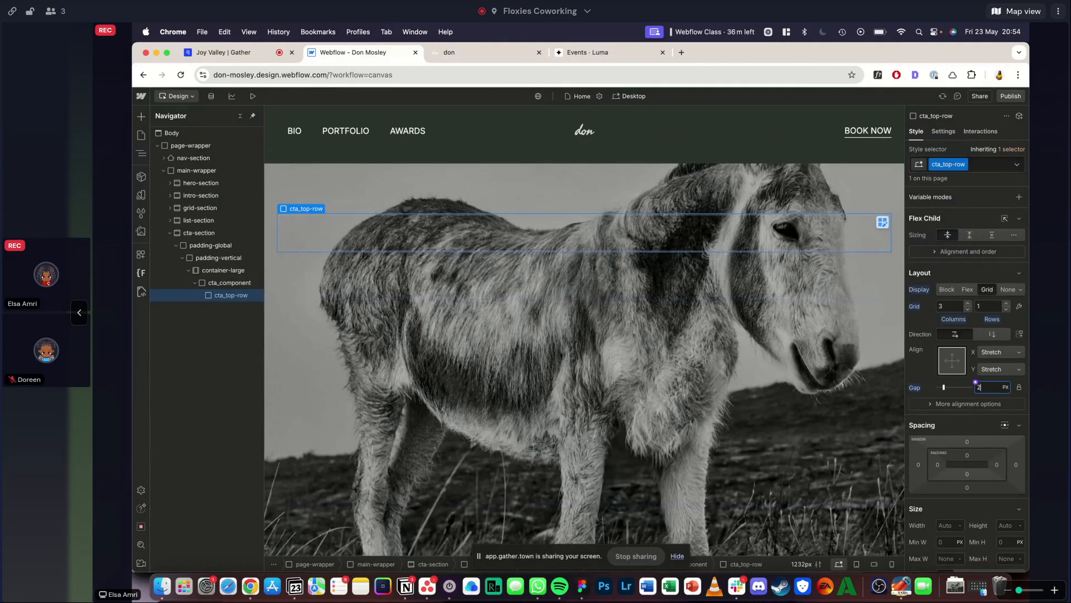
- Add a paragraph inside cta_top-row, and replace its placeholder text with the address copied from the reference
key(super+k)
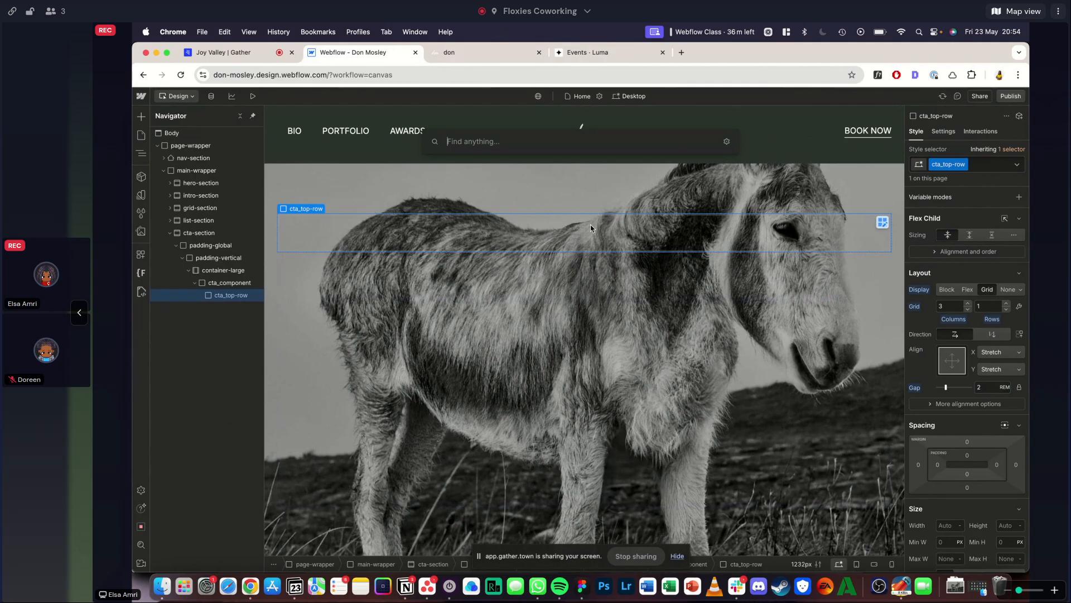
text(para)
key(Return)
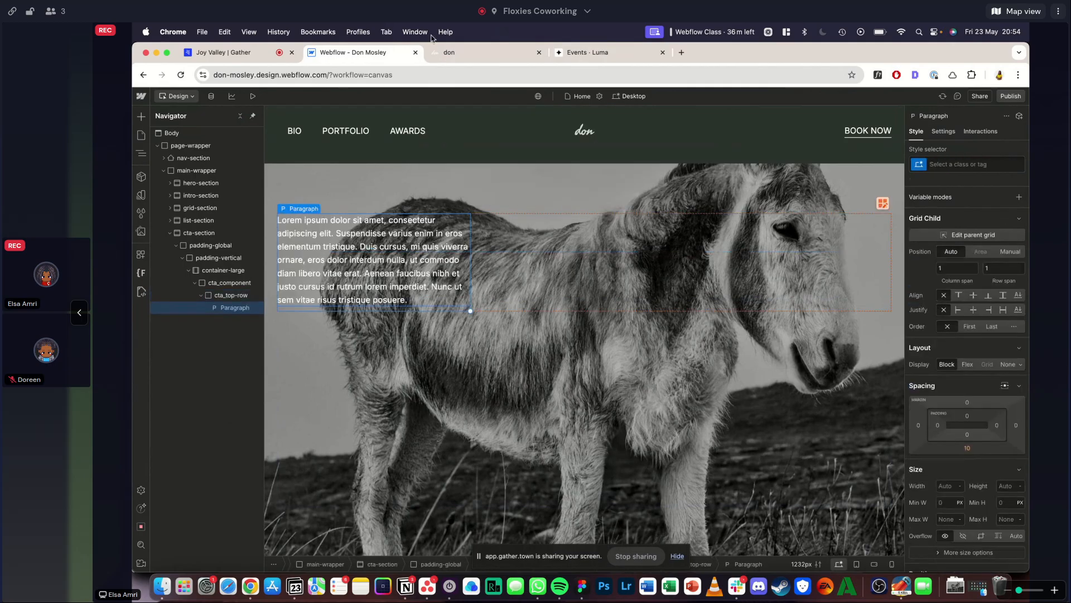
click(441, 52)
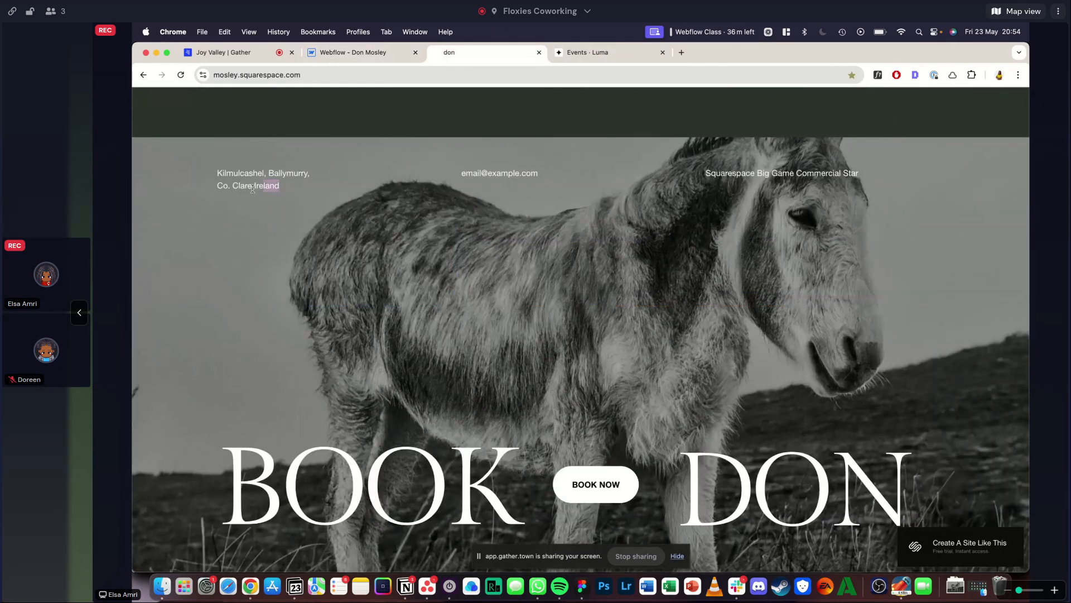
click(349, 52)
triple_click(312, 227)
text(Kilmulcashel, Ballymurry, Co. Clare Ireland)
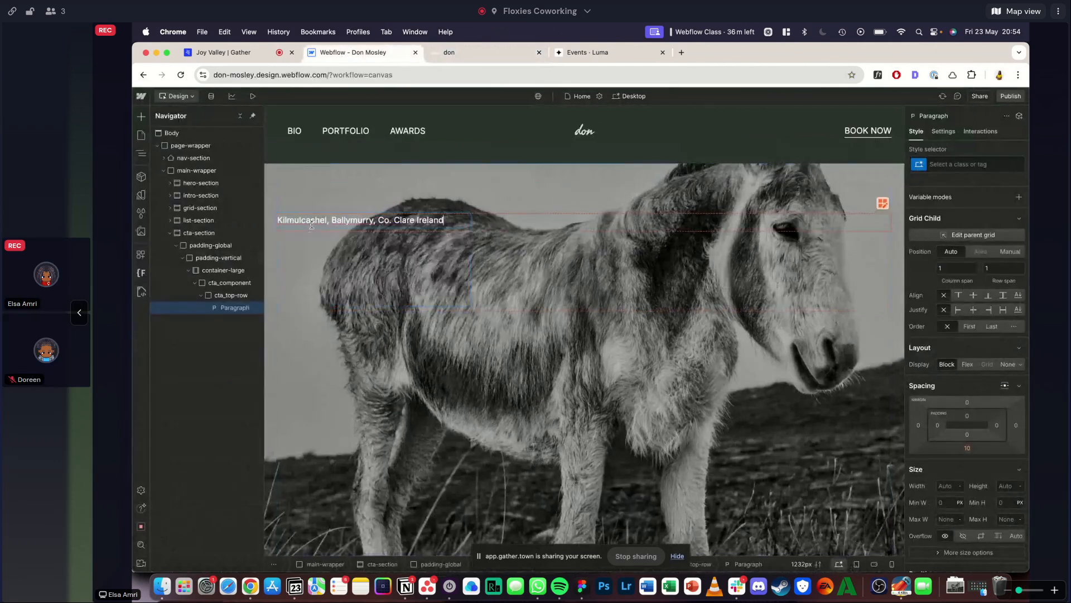
- Inspect the font of the reference's e-mail line with WhatFont, and duplicate the address paragraph to fill cta_top-row's three columns
click(440, 52)
click(878, 75)
click(491, 174)
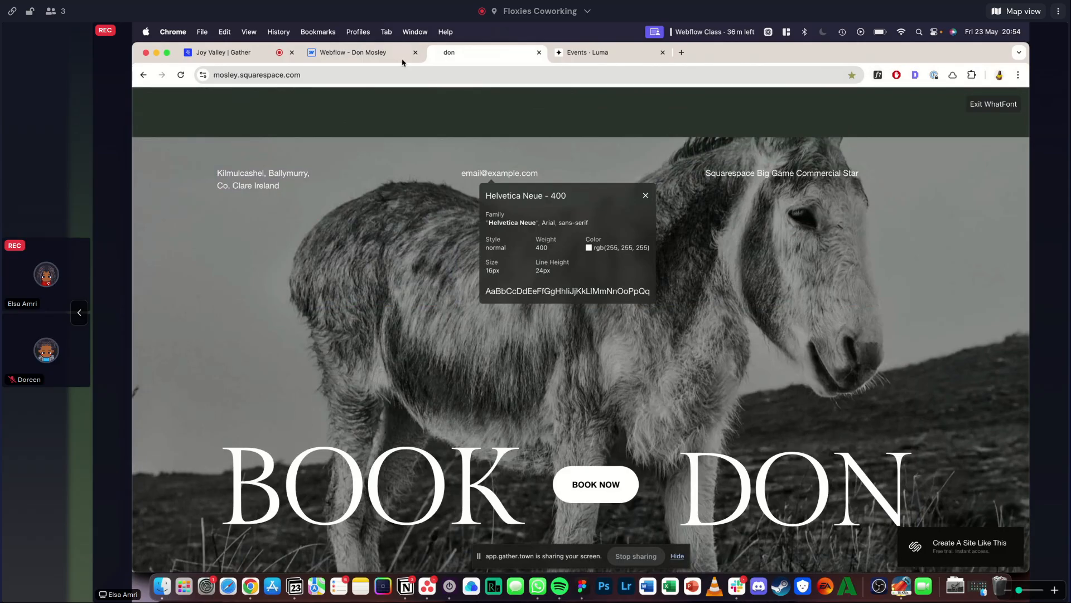
click(368, 53)
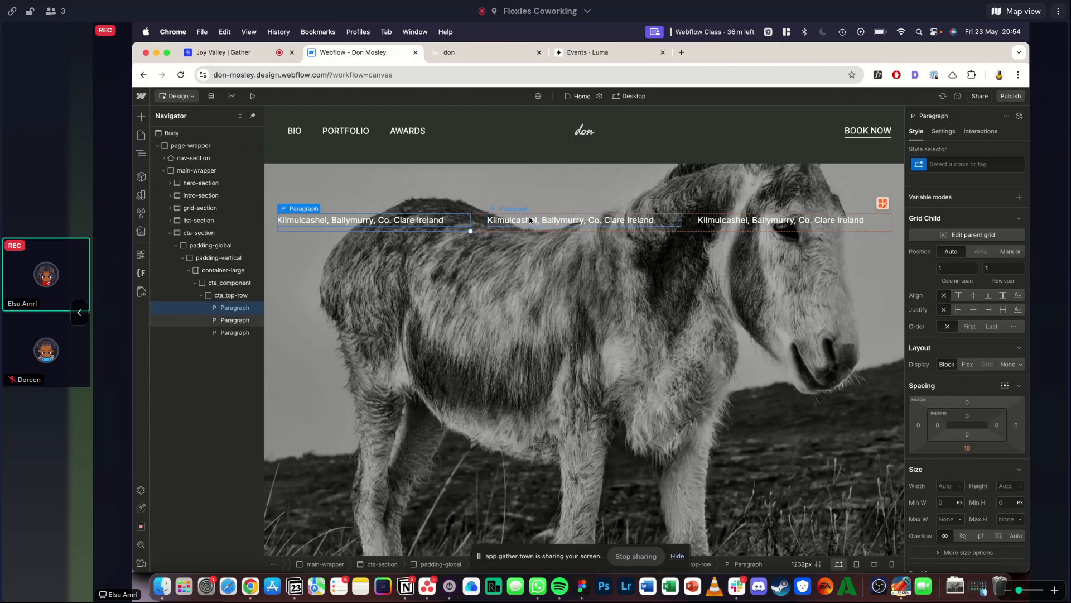
- Replace the second paragraph's text in cta_top-row with the e-mail address copied from the reference
click(534, 221)
click(462, 56)
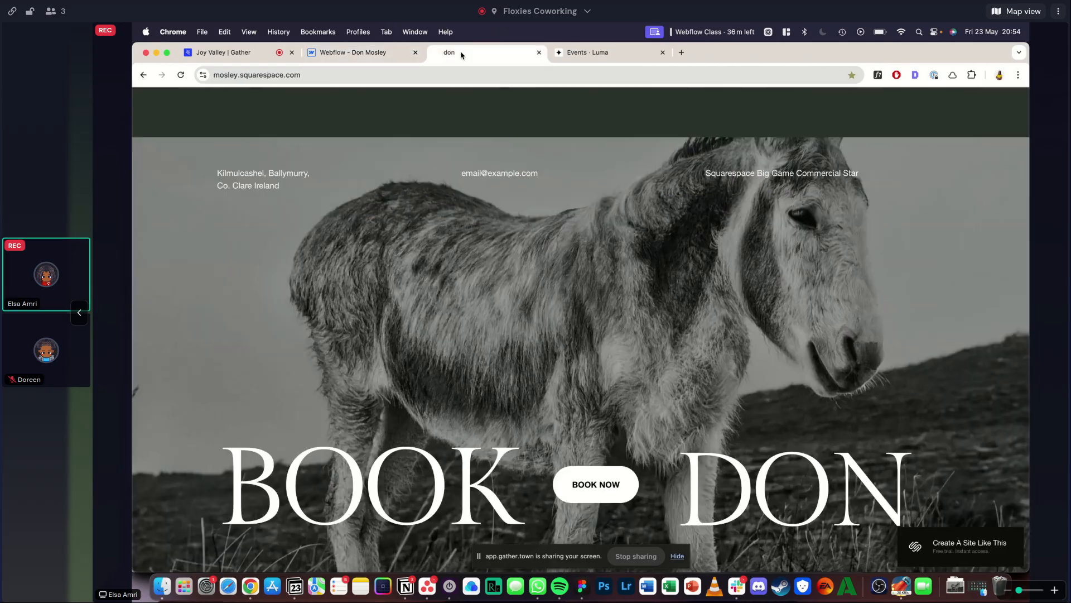
click(380, 53)
triple_click(524, 226)
key(super+v)
- Replace the third paragraph's text in cta_top-row with "Squarespace Big Game Commercial Star" copied from the reference
click(527, 52)
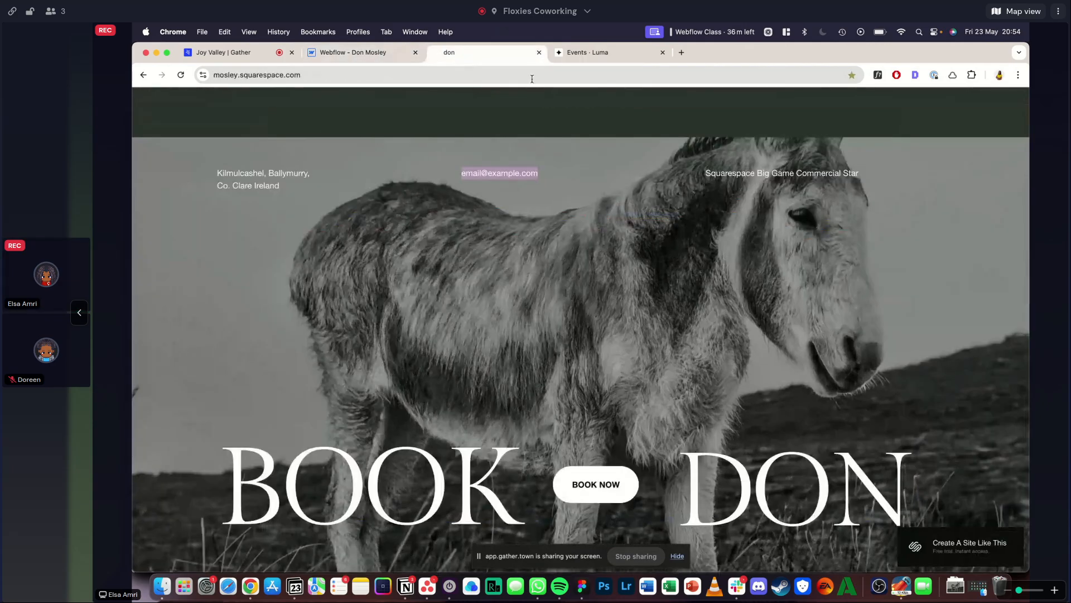
triple_click(696, 169)
key(super+c)
click(366, 54)
triple_click(721, 222)
key(super+v)
key(Escape)
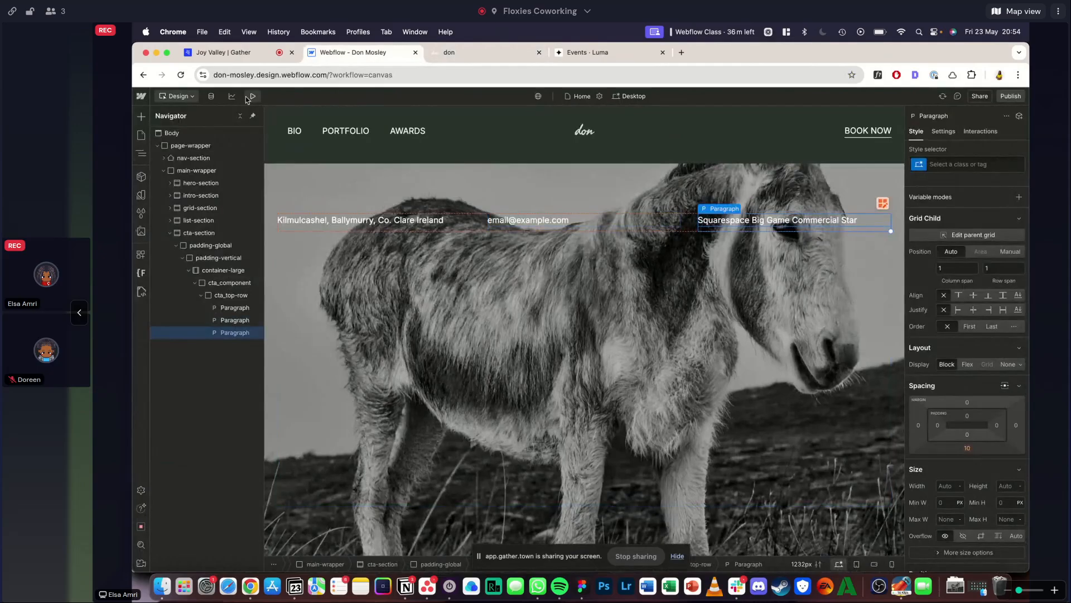
- Compare the previewed contact row with the reference, and break the address paragraph in cta_top-row onto a second line before the county
click(253, 96)
click(469, 53)
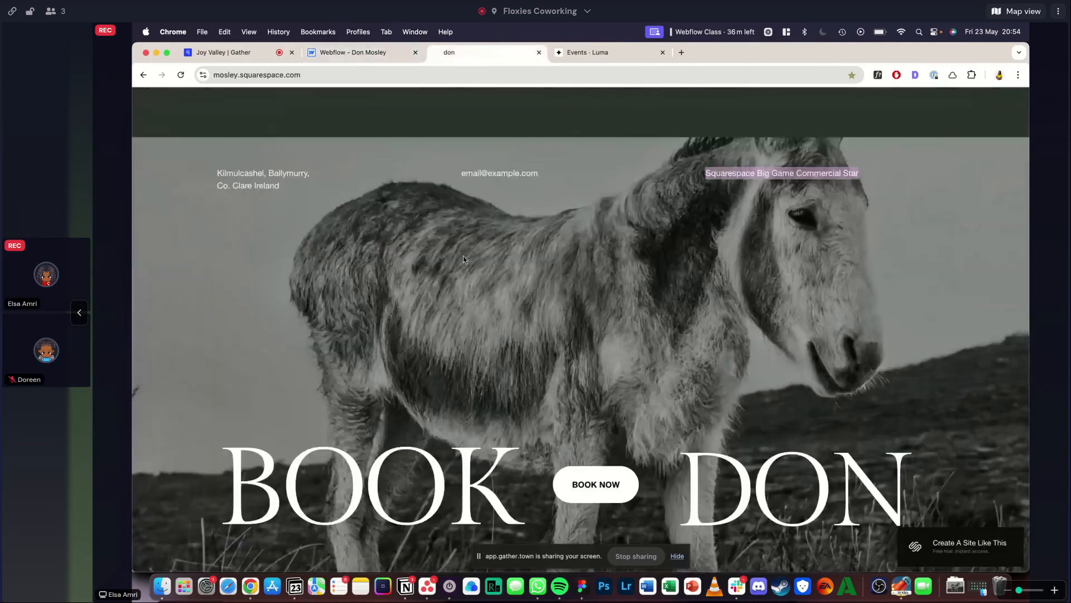
scroll(463, 256, down, 5)
scroll(463, 253, up, 5)
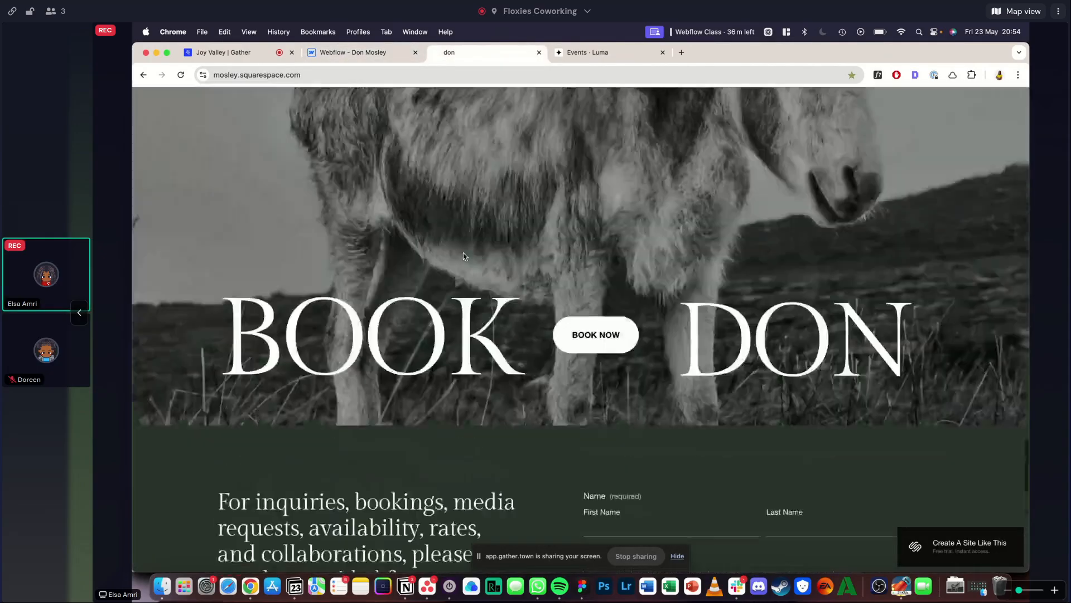
click(339, 52)
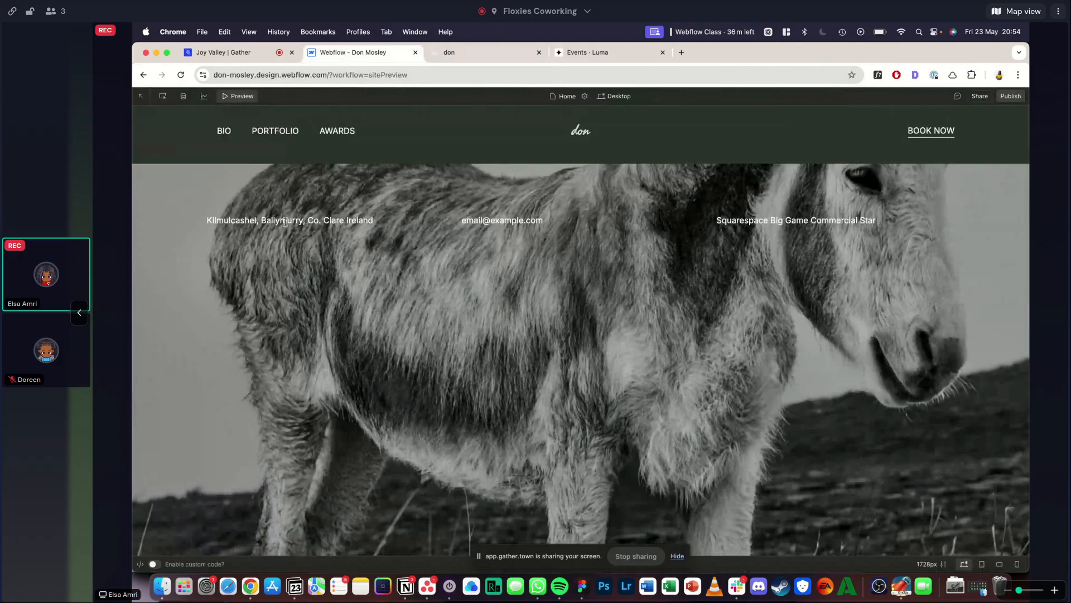
click(450, 52)
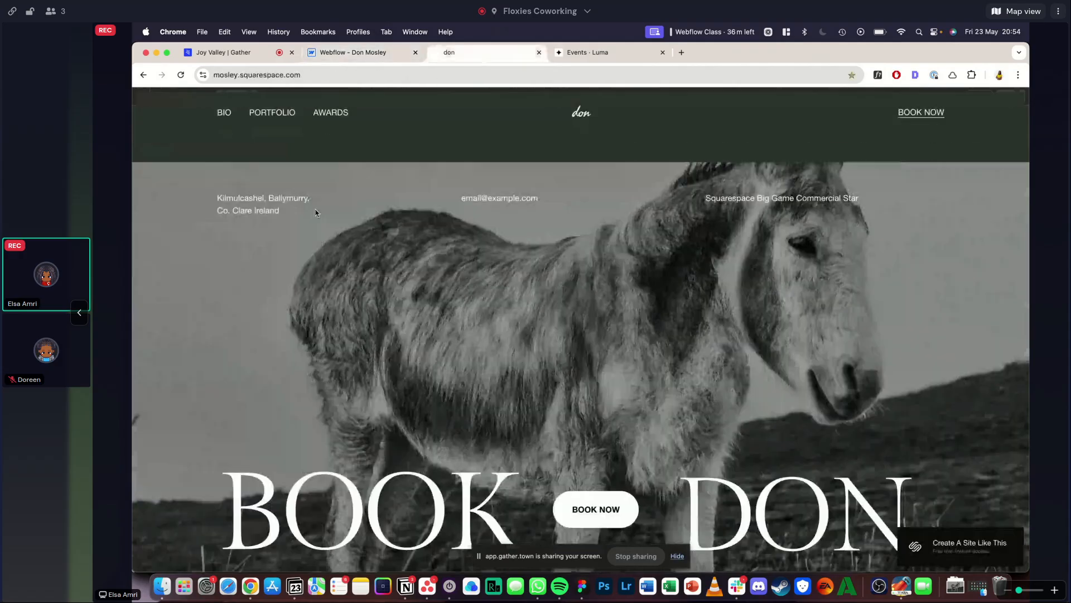
click(329, 56)
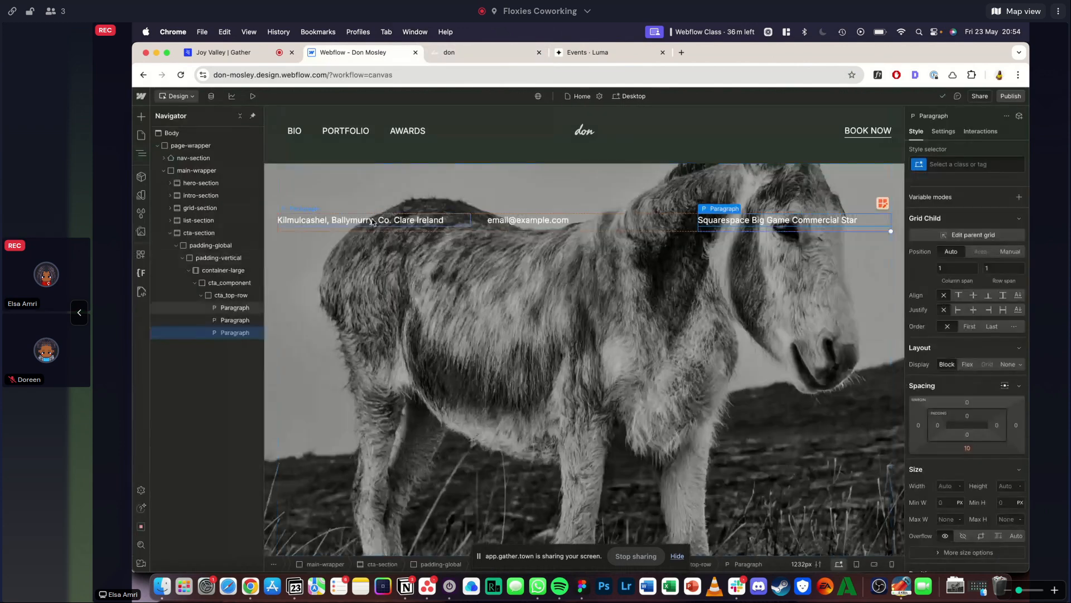
click(381, 225)
double_click(381, 223)
key(Return)
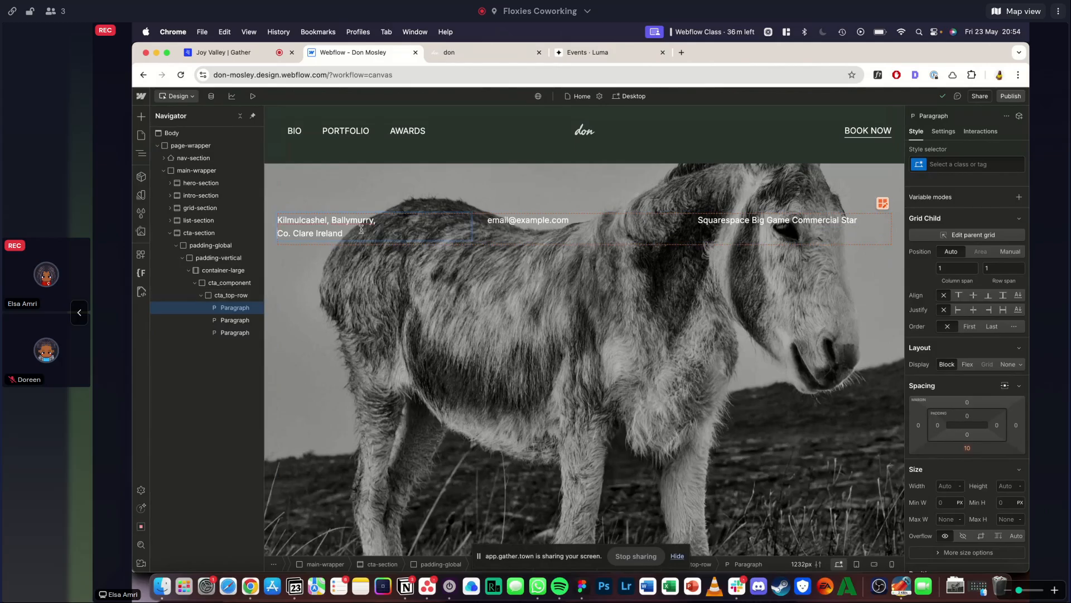
key(Escape)
click(256, 96)
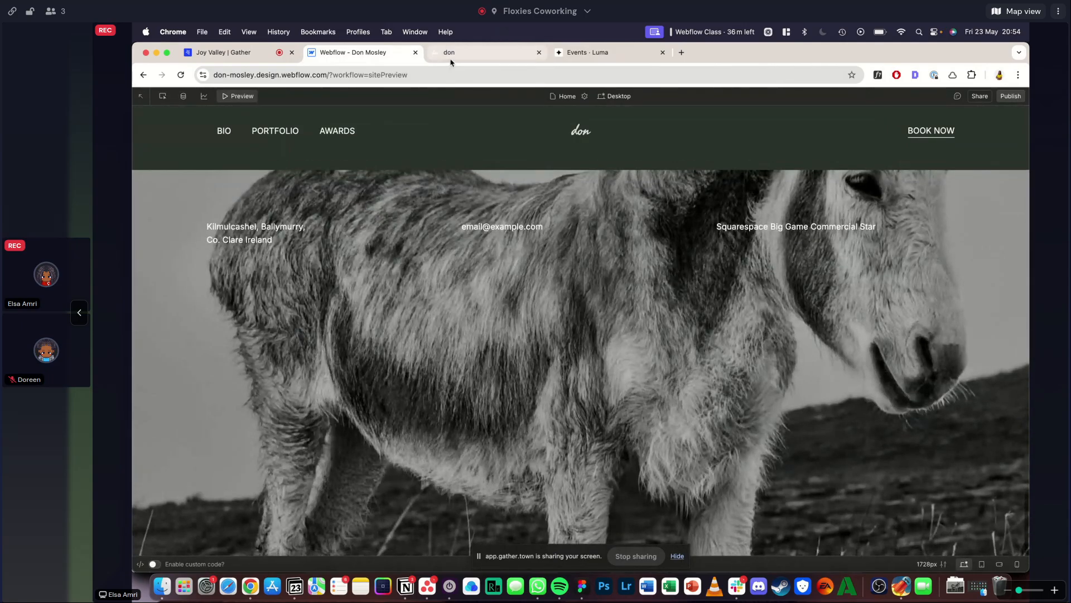
click(236, 99)
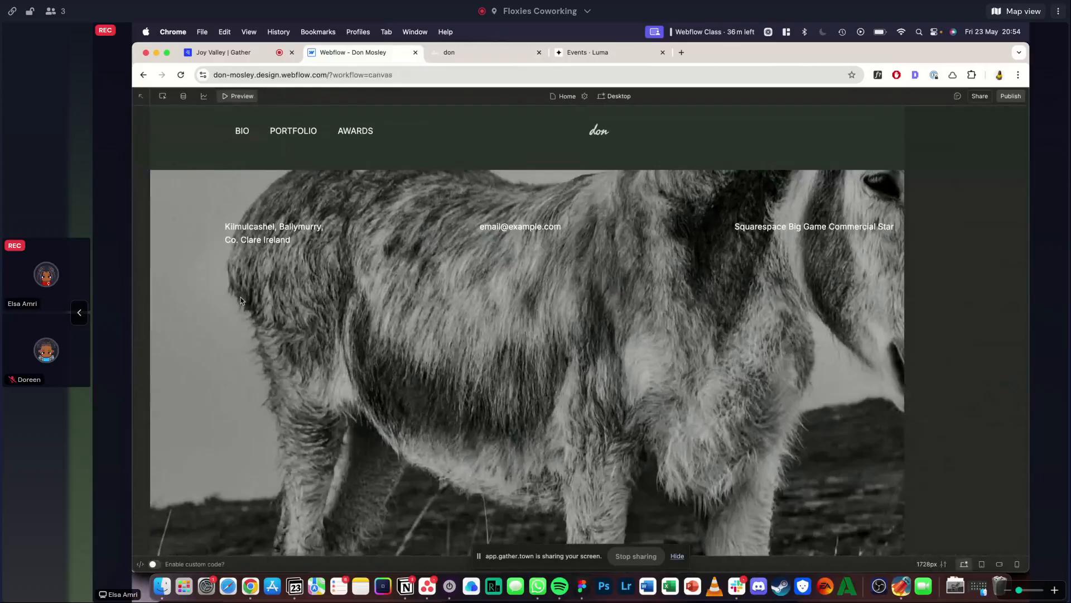
- Add a div block inside cta_component below cta_top-row, and give it the new class cta_bottom-row
key(super+k)
text(div)
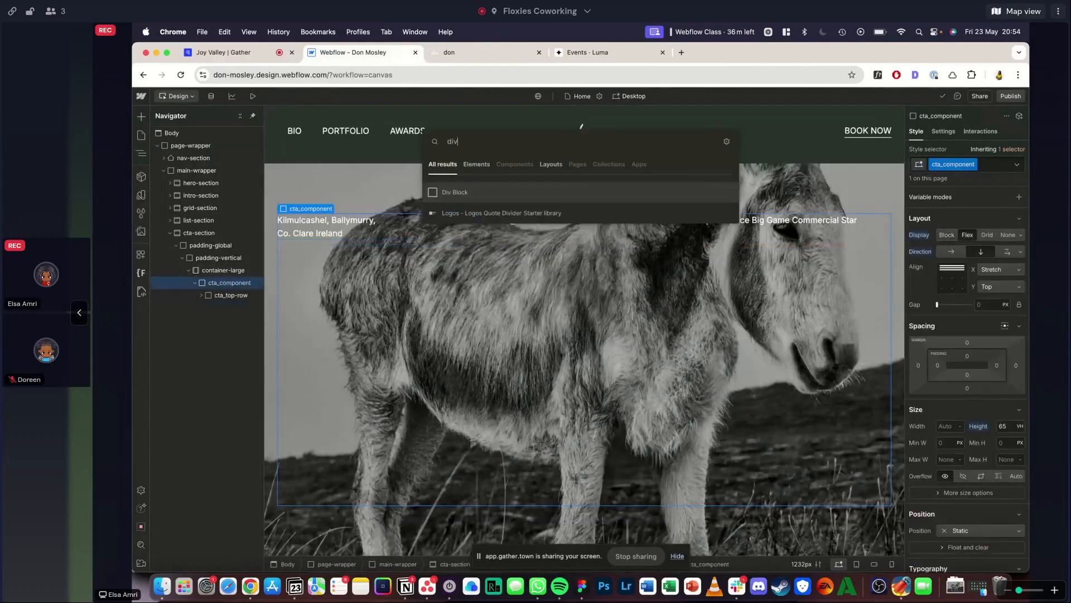
key(Return)
key(super+Return)
text(cta_bottom-ro)
key(BackSpace)
text(row)
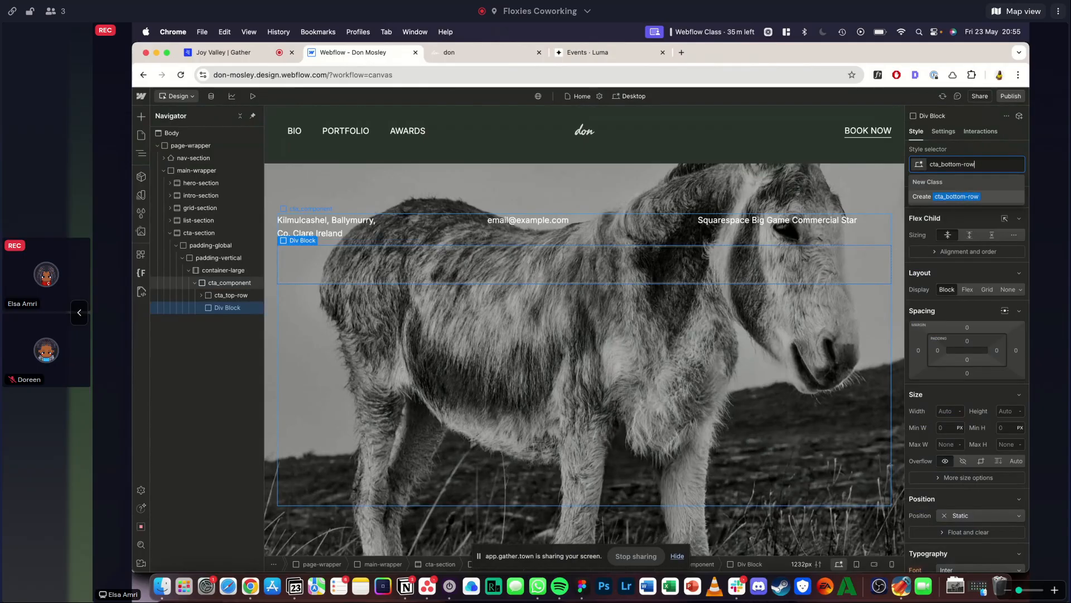
key(Return)
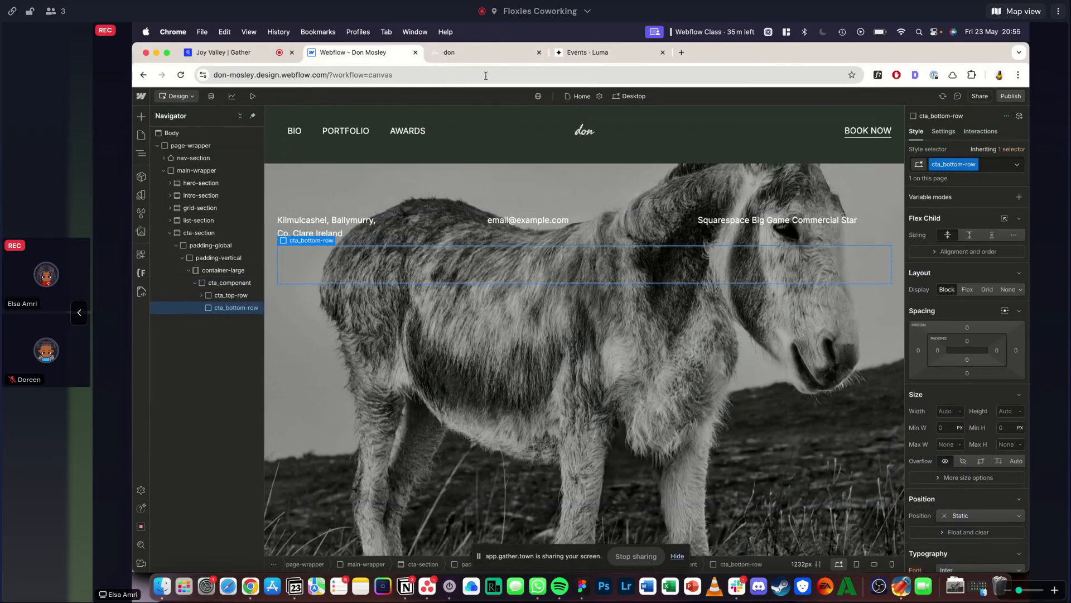
- Make cta_bottom-row a horizontal flex layout with its items vertically centred and a gap of 2rem
click(967, 289)
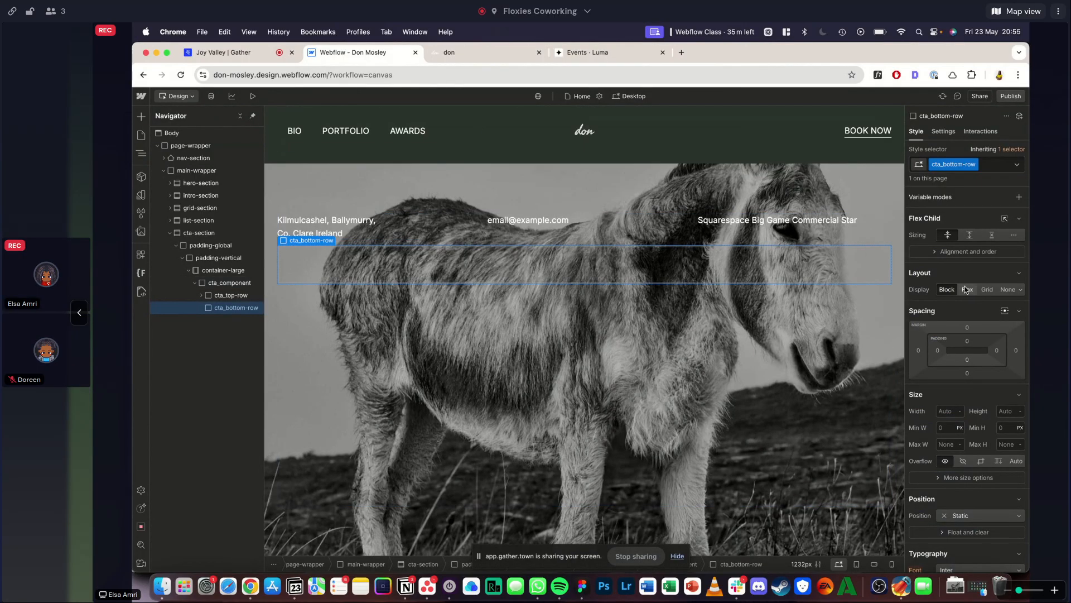
click(431, 51)
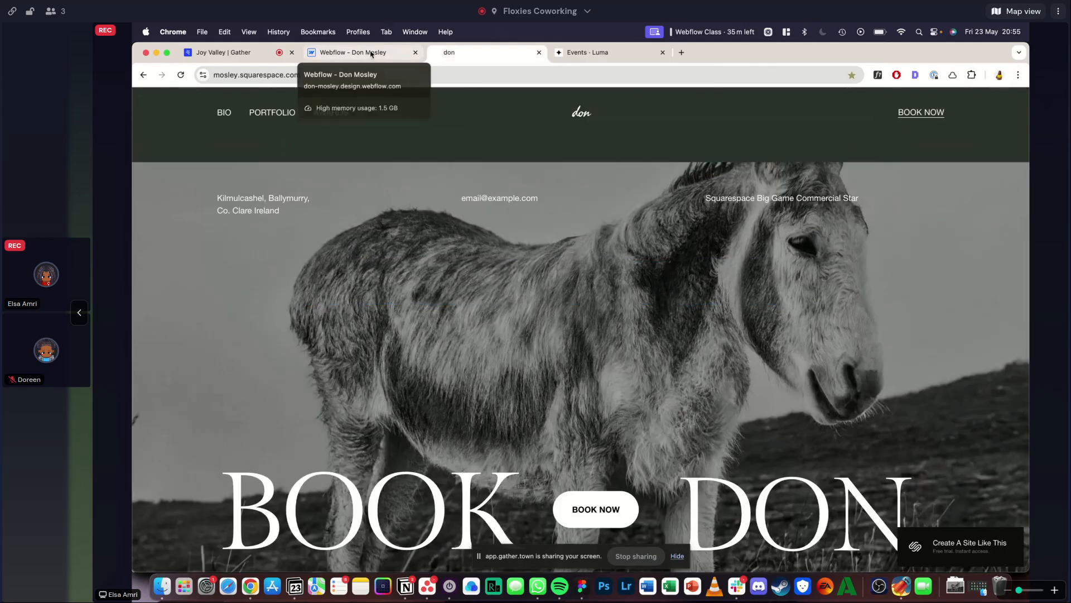
click(371, 53)
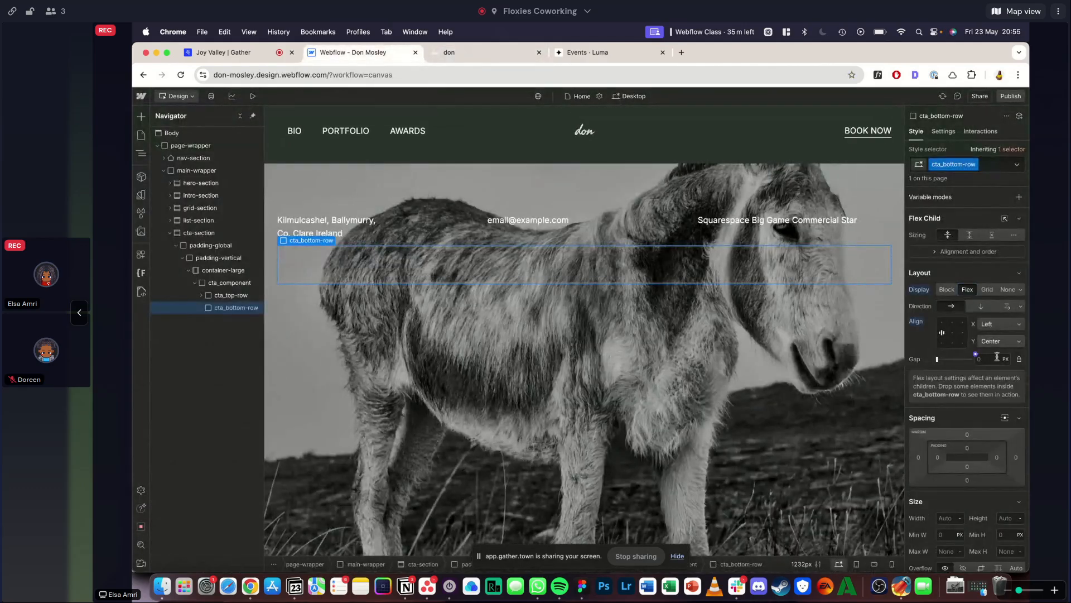
text(2rem)
key(Return)
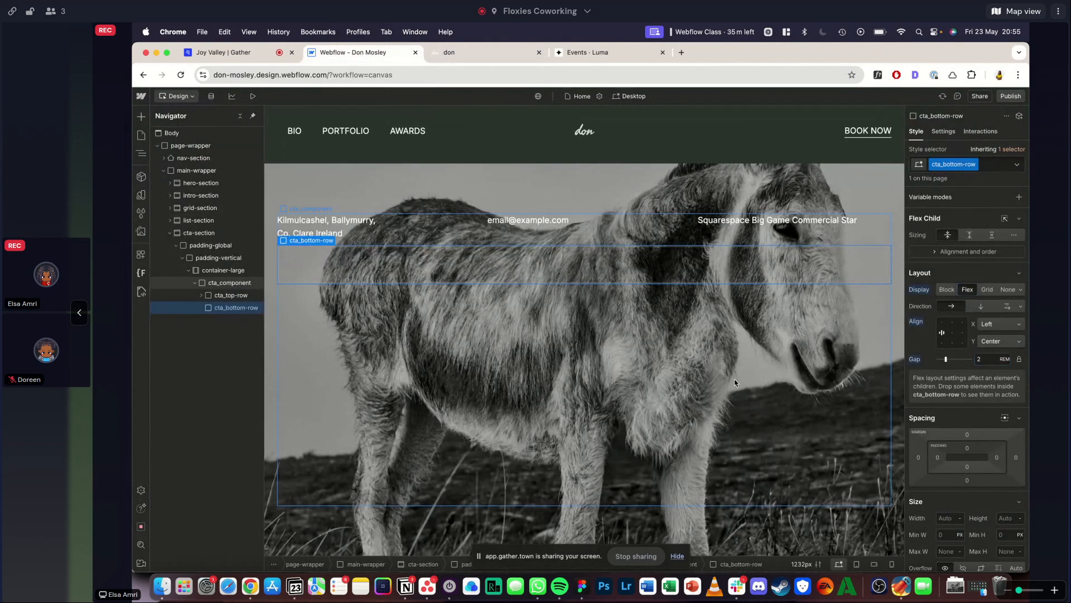
- Add a heading element inside cta_bottom-row
key(super+e)
text(head)
key(Return)
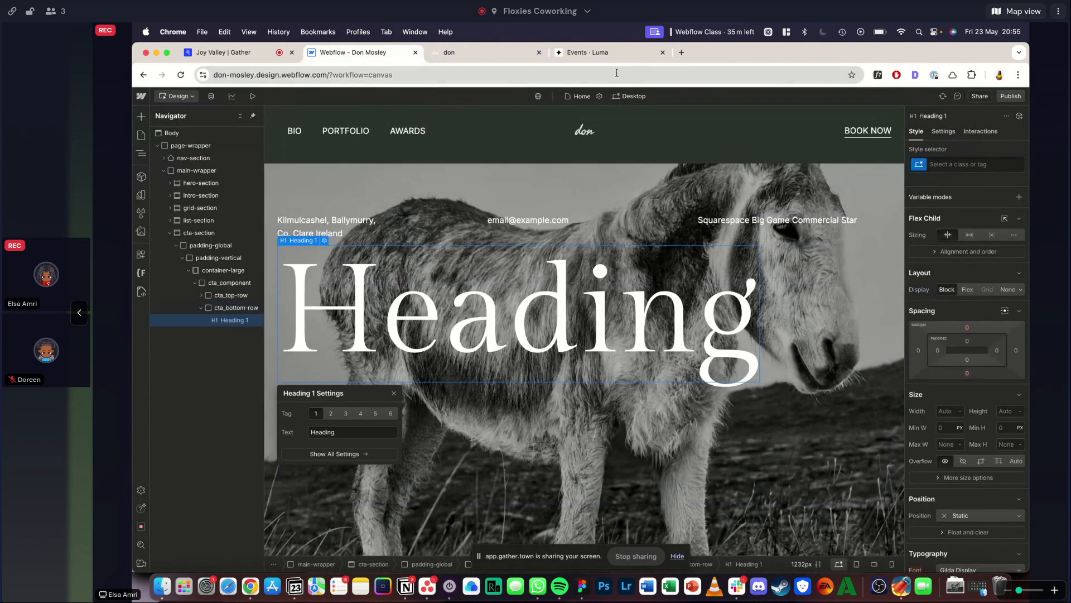
- Inspect the font size and line height of the reference's large BOOK heading with WhatFont
click(512, 58)
click(877, 75)
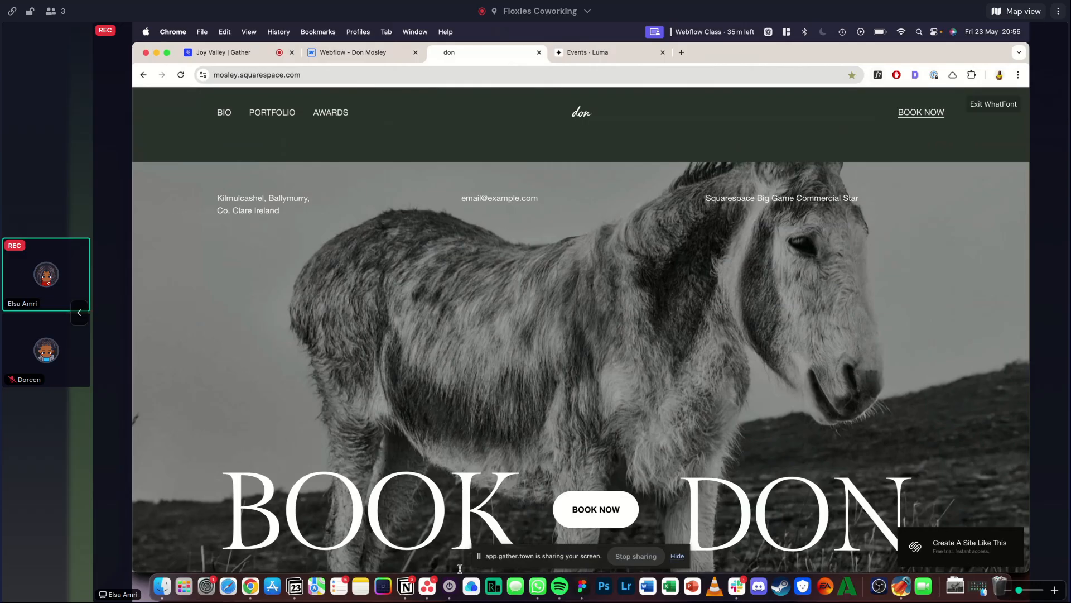
click(420, 529)
scroll(420, 529, down, 2)
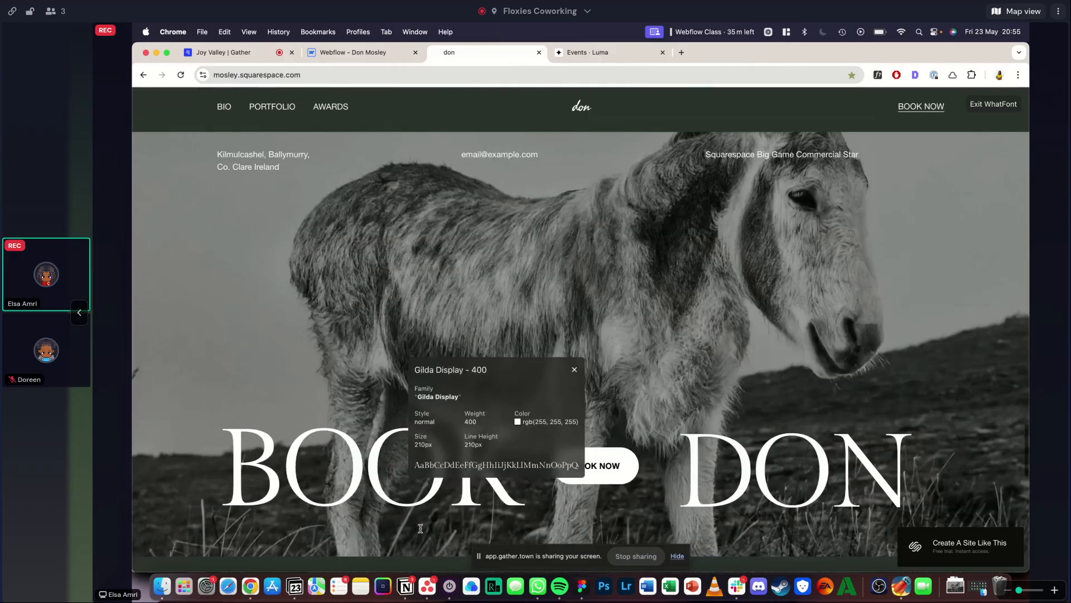
- Try to open the nekocalc.com px-to-rem converter in a new browser tab
key(super+t)
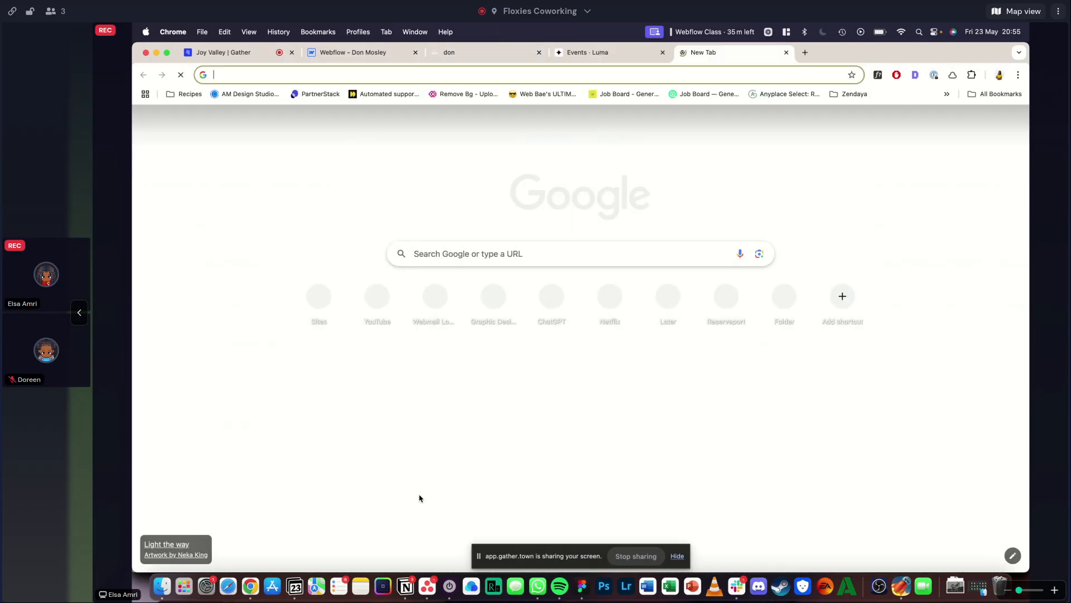
text(px)
key(Down)
key(Return)
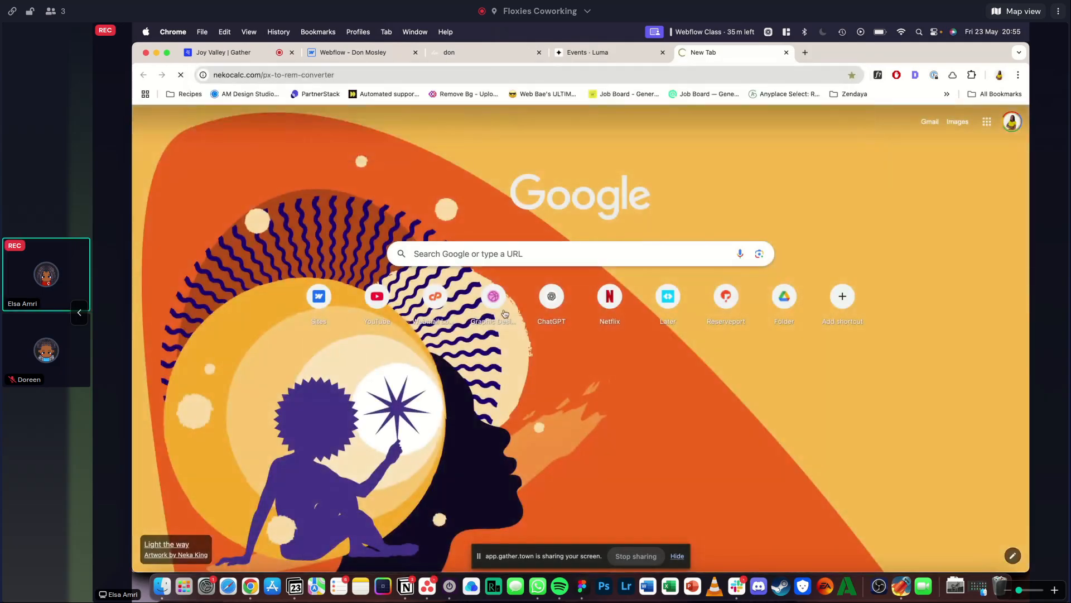
click(724, 332)
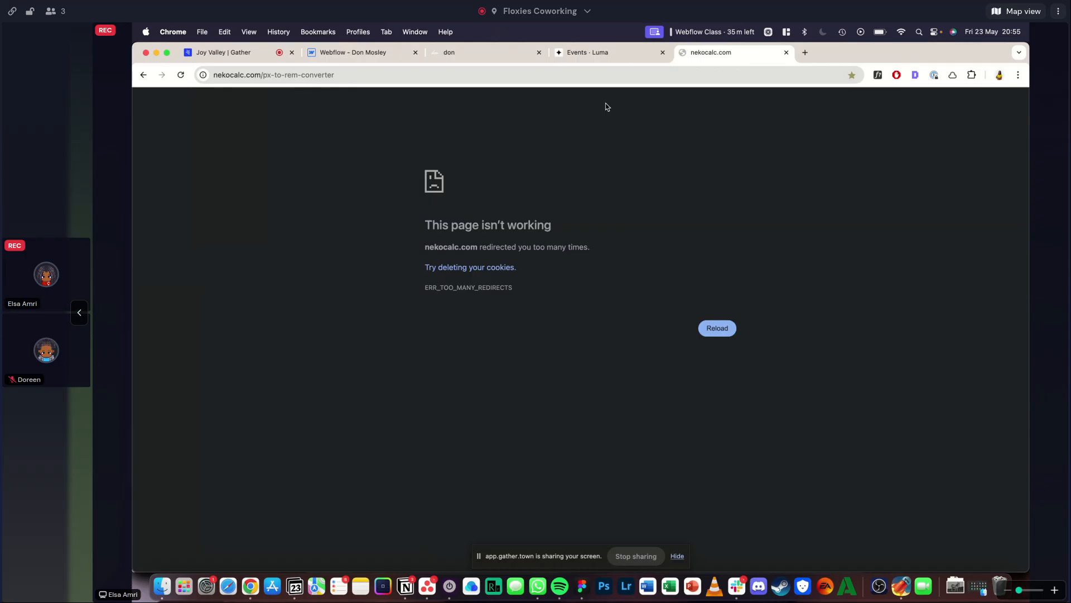
click(717, 328)
- Search the web for "px to rem converter" and open the PX to REM page of CSS Unit Converter
click(616, 75)
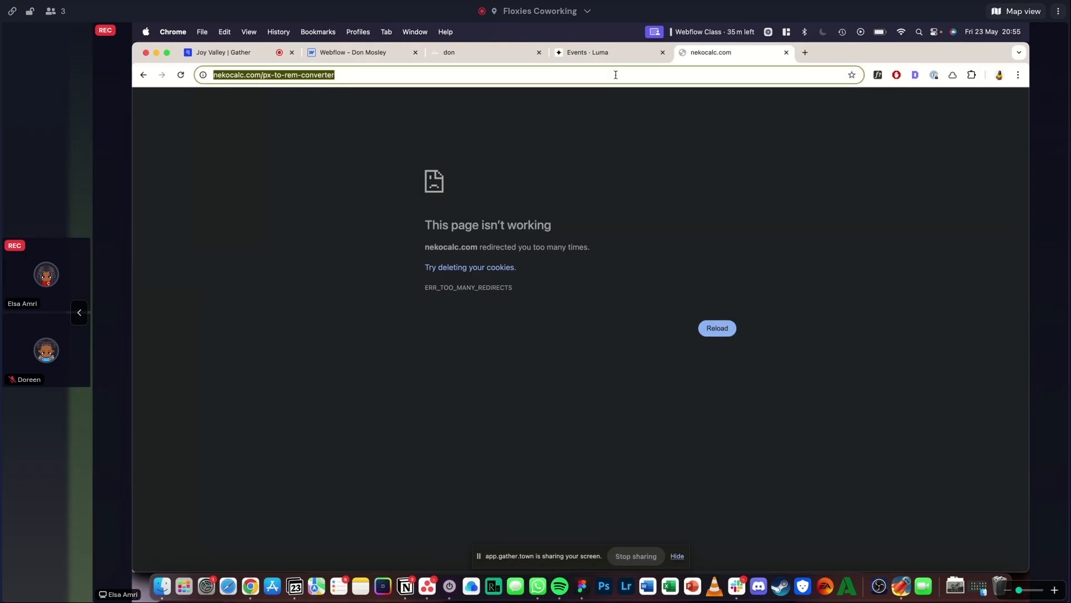
text(px to rem co)
text(ter)
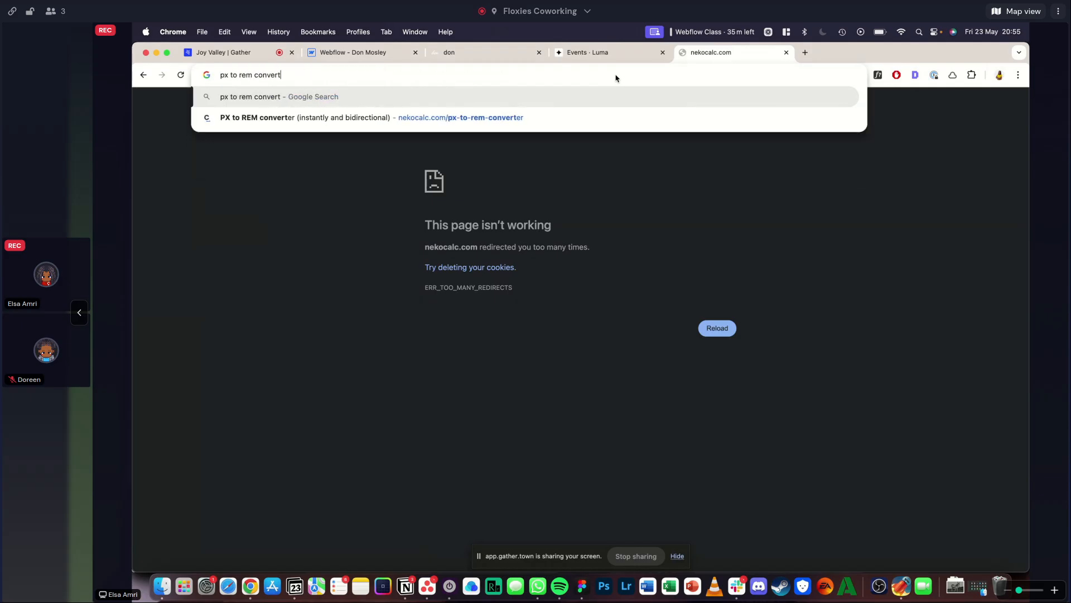
key(Return)
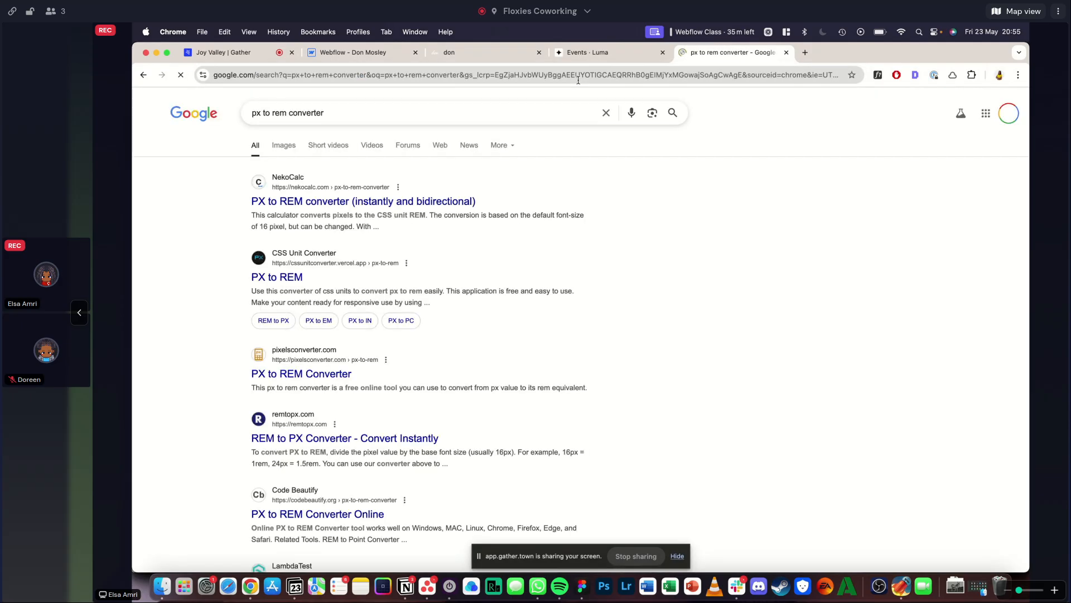
click(327, 200)
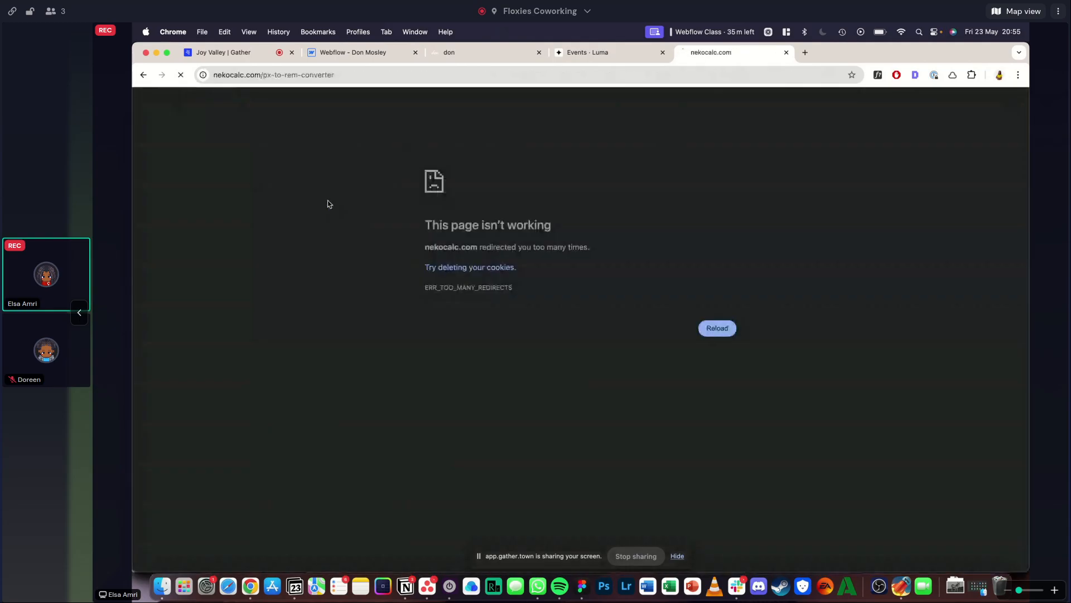
click(143, 77)
click(249, 275)
- Convert 210 pixels to rem at a REM size of 16
click(543, 223)
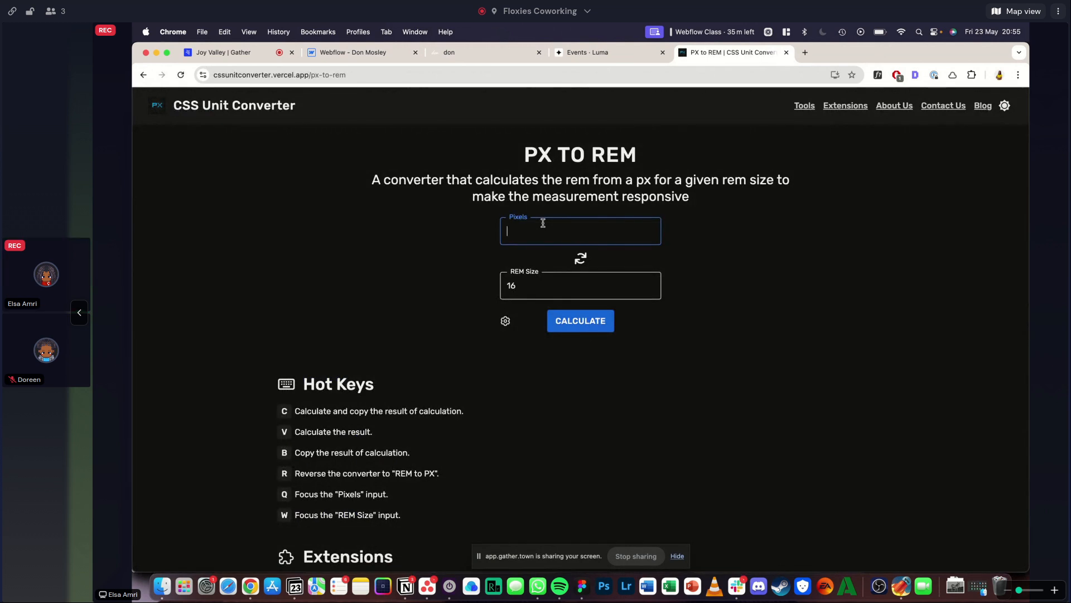
text(210)
click(594, 321)
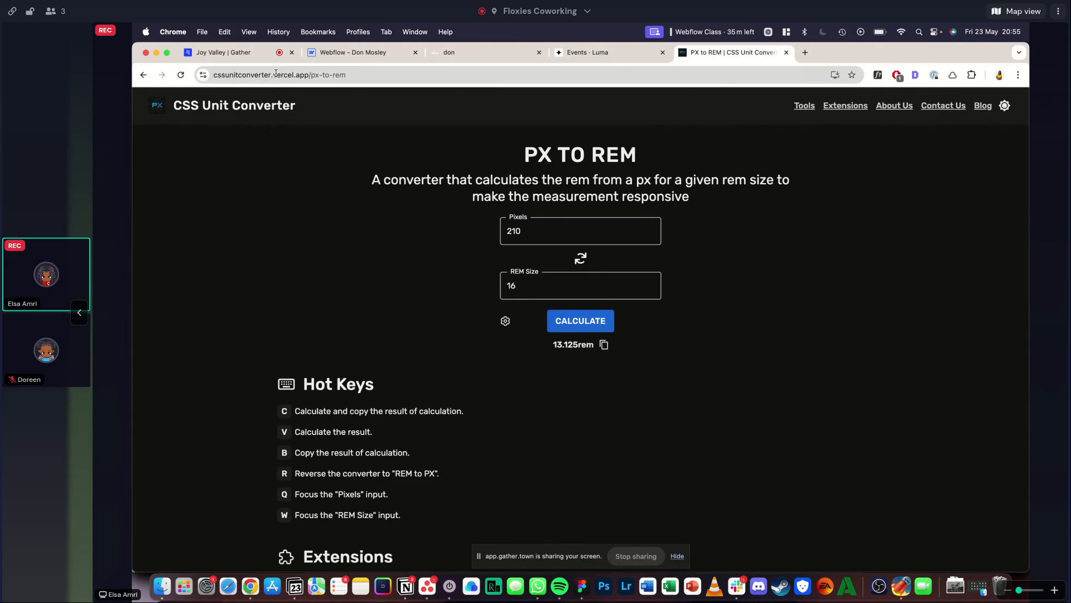
- Return to Webflow and apply the existing heading-style-h2 class to the heading in cta_bottom-row
click(324, 53)
scroll(949, 335, down, 8)
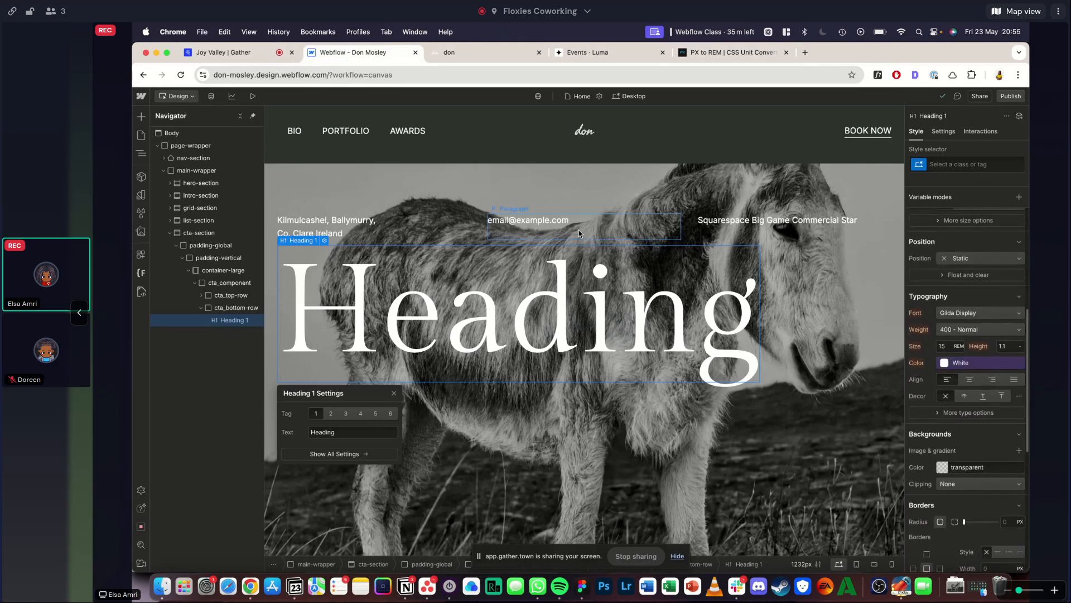
click(961, 164)
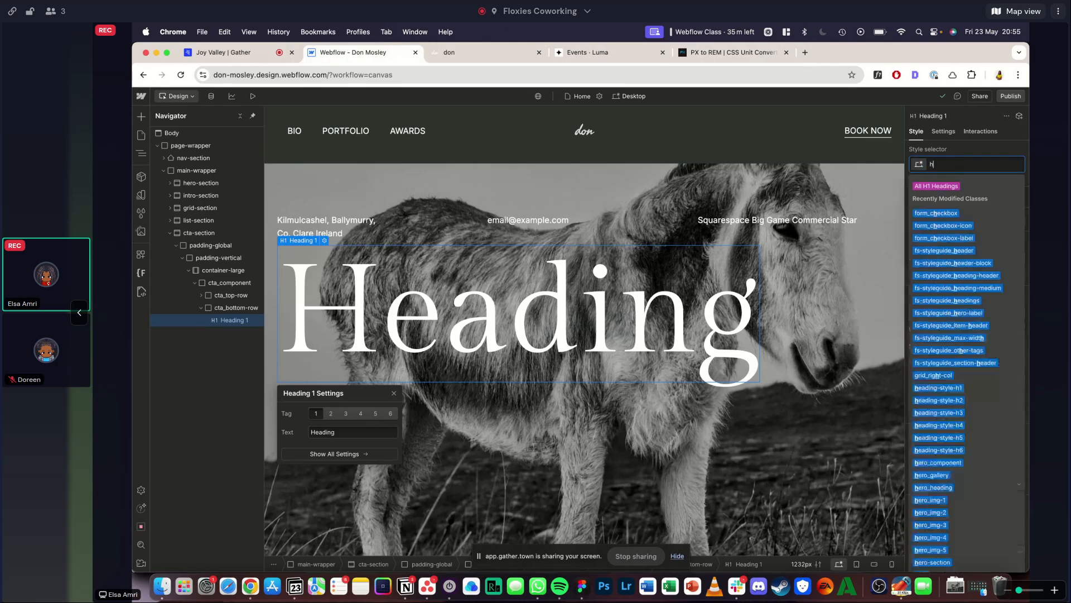
click(946, 225)
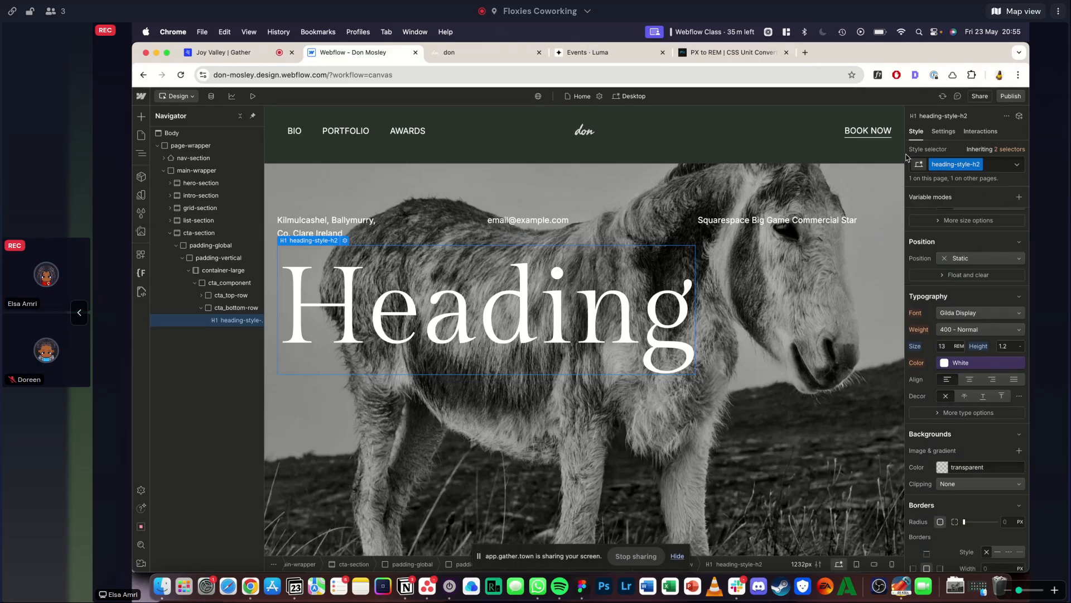
- Replace the placeholder text of the cta_bottom-row heading with "BOOK" from the reference
click(468, 53)
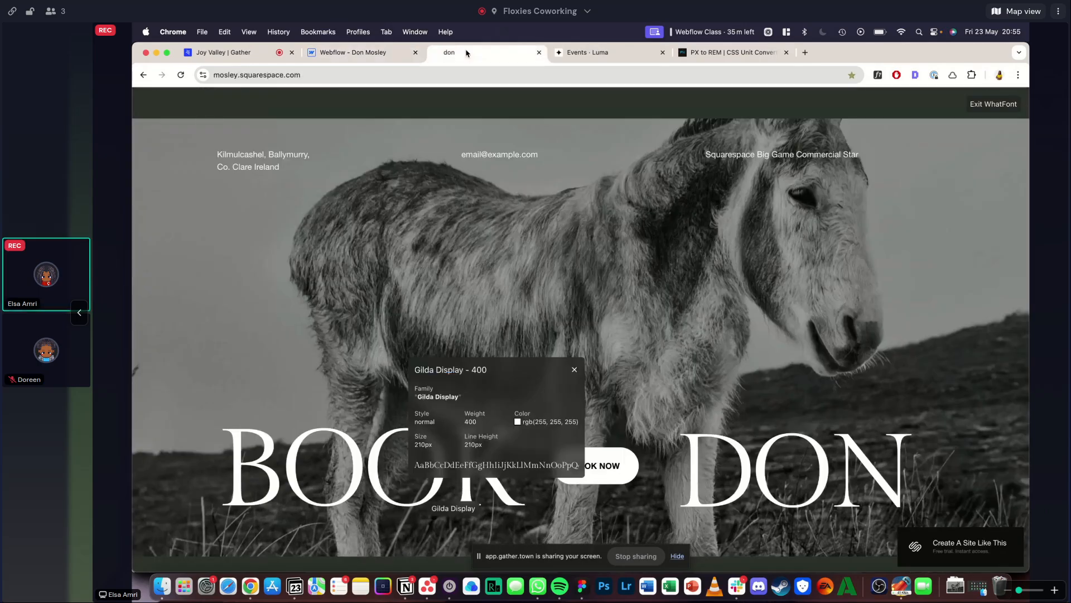
click(357, 53)
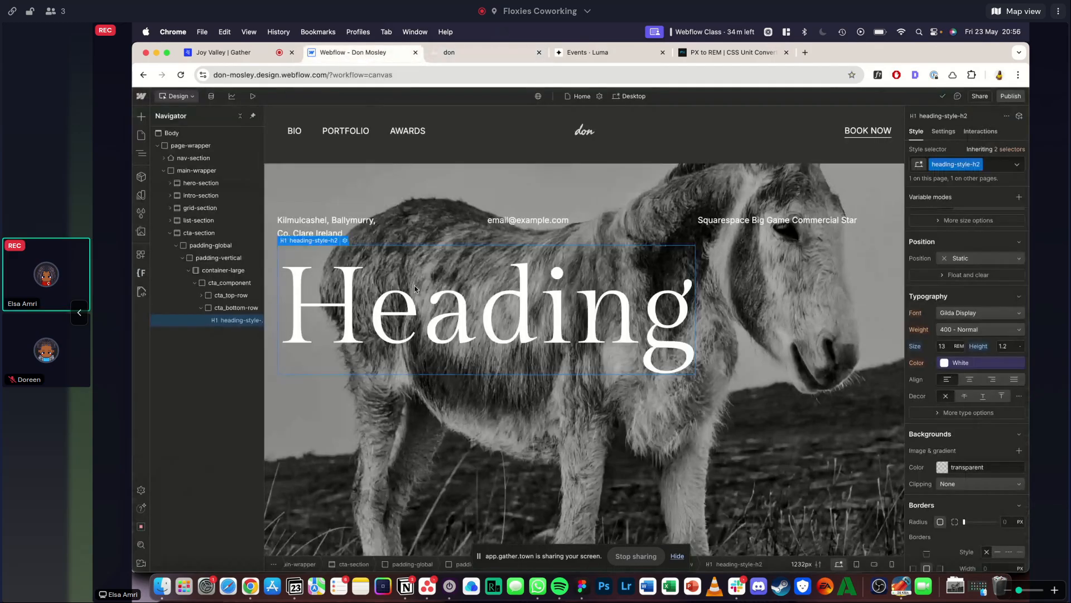
double_click(416, 285)
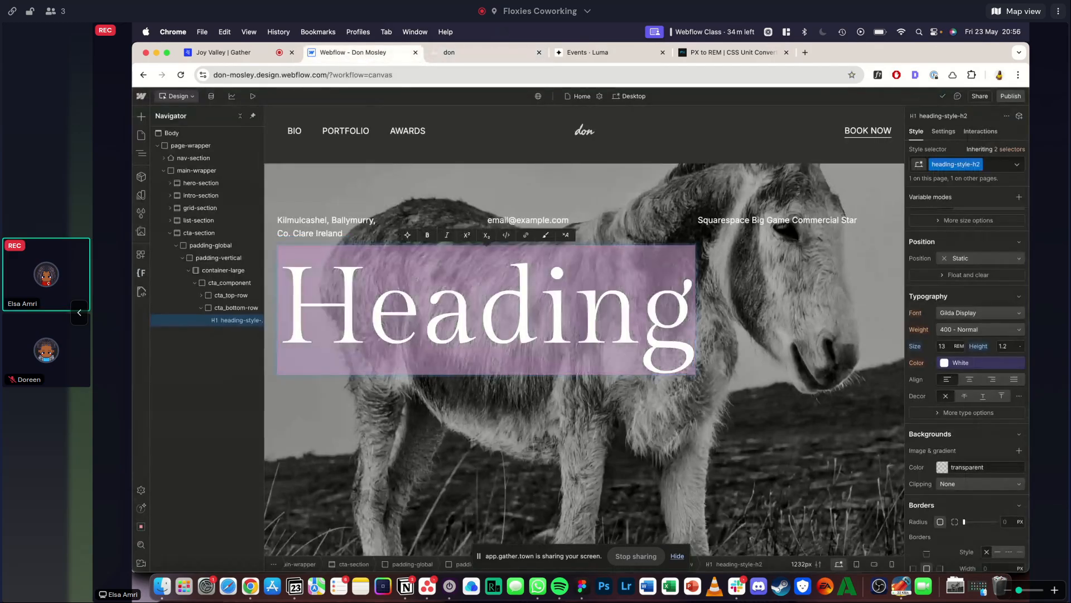
key(super+v)
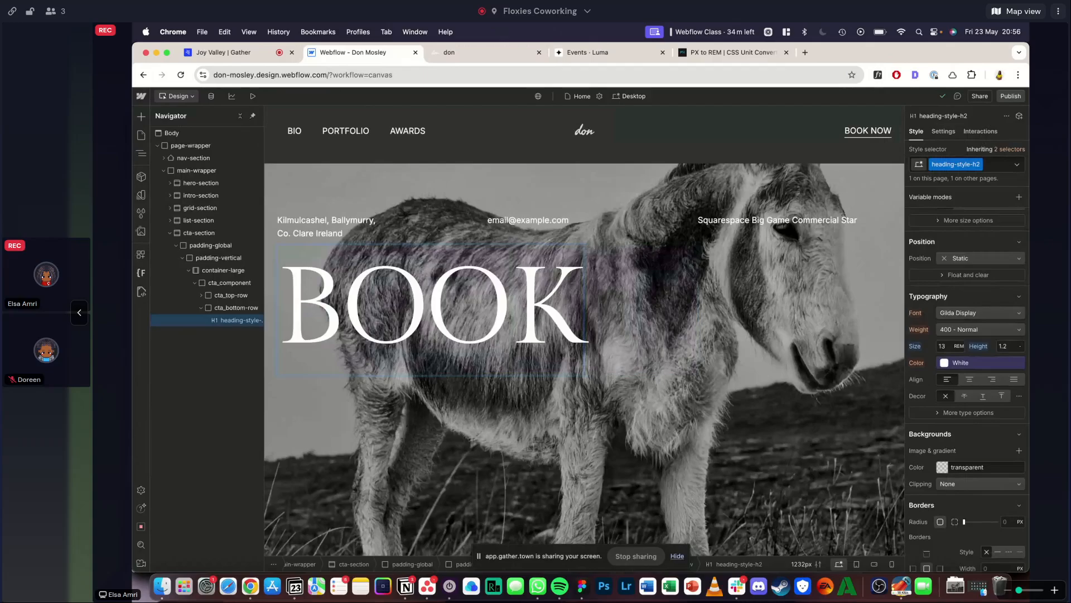
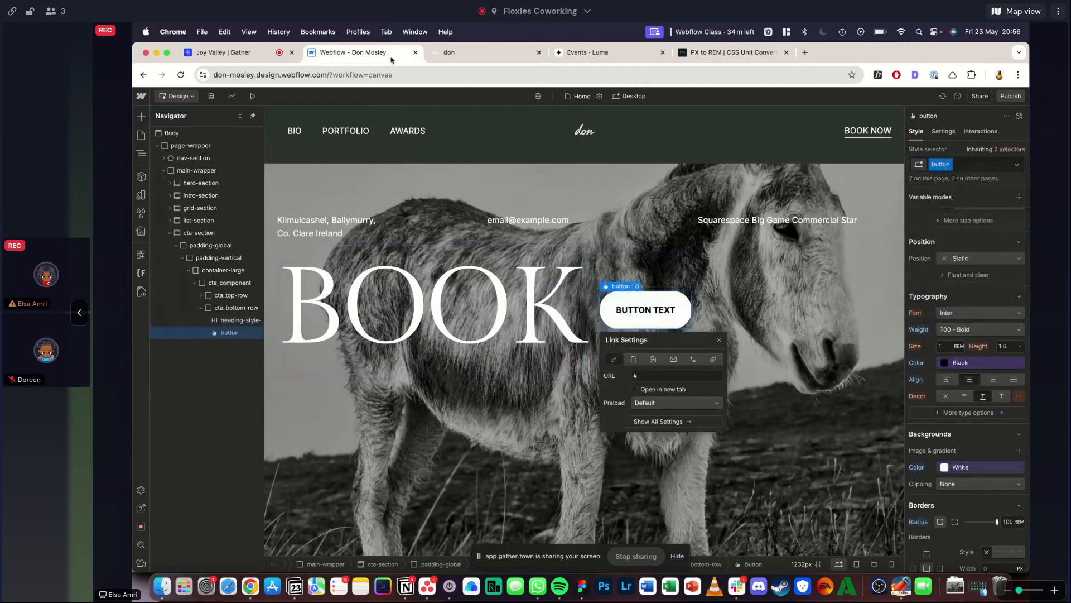
- Set the text of the button in cta_bottom-row to "BOOK NOW", as in the Squarespace reference
click(463, 51)
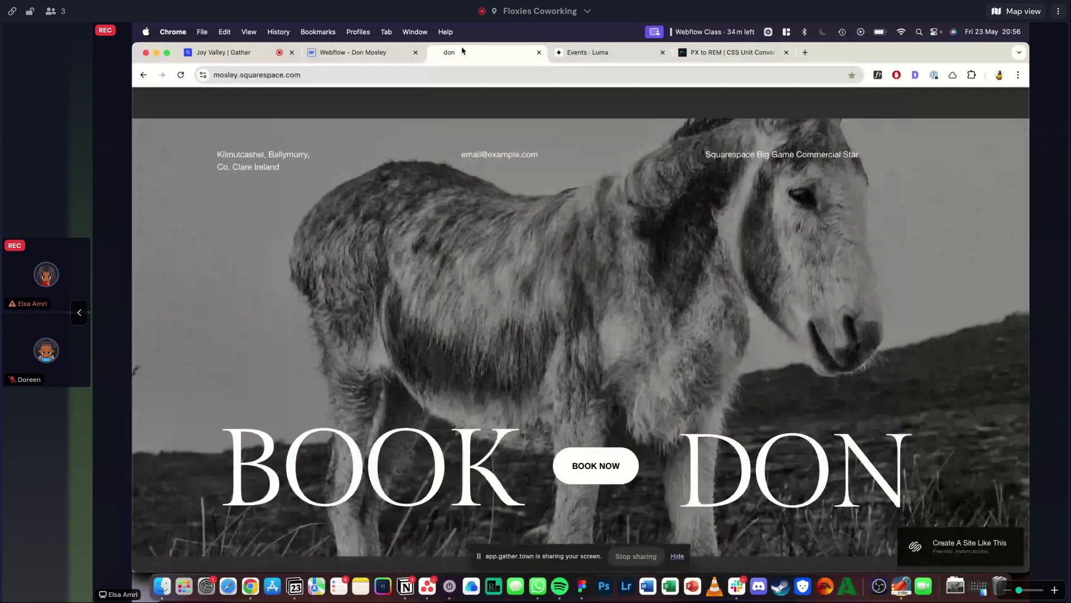
click(363, 53)
double_click(658, 311)
text(BOOK NOW)
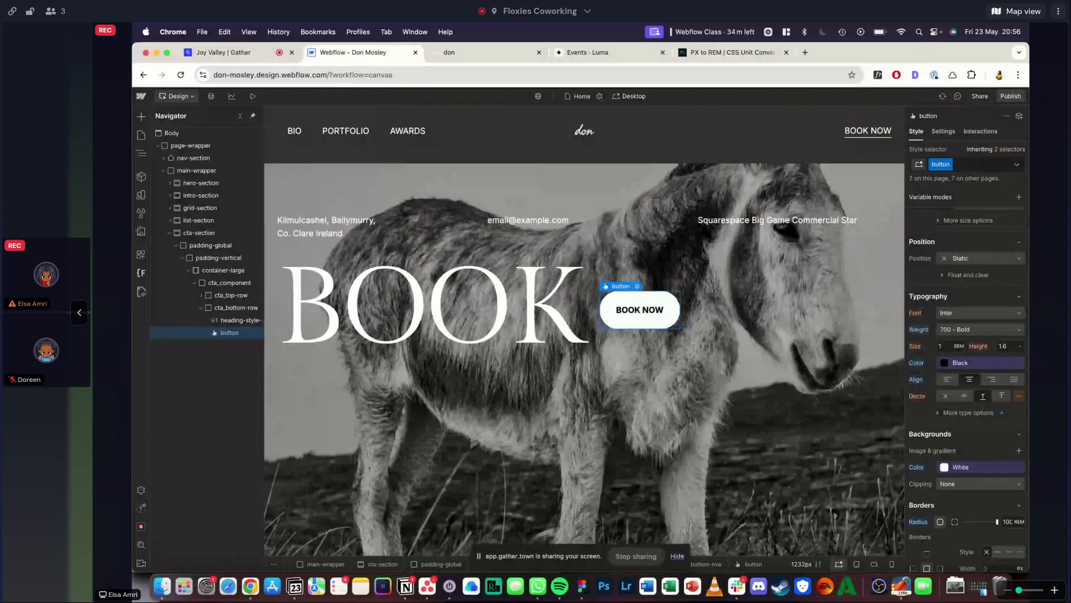
- Add a copy of the BOOK heading after the button in cta_bottom-row and change its text to "DON"
key(super+v)
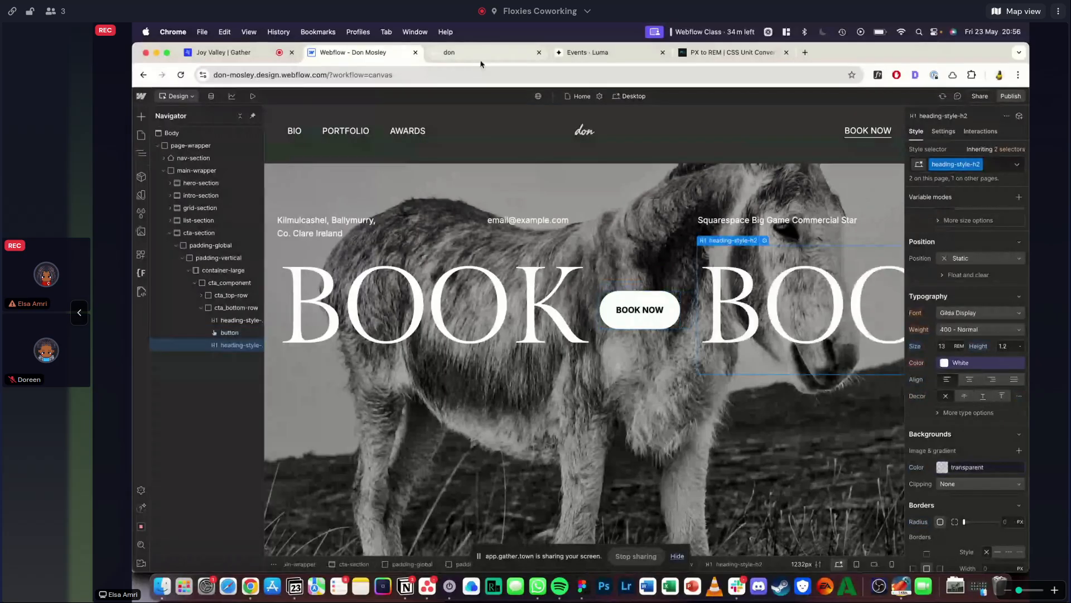
click(479, 56)
click(350, 53)
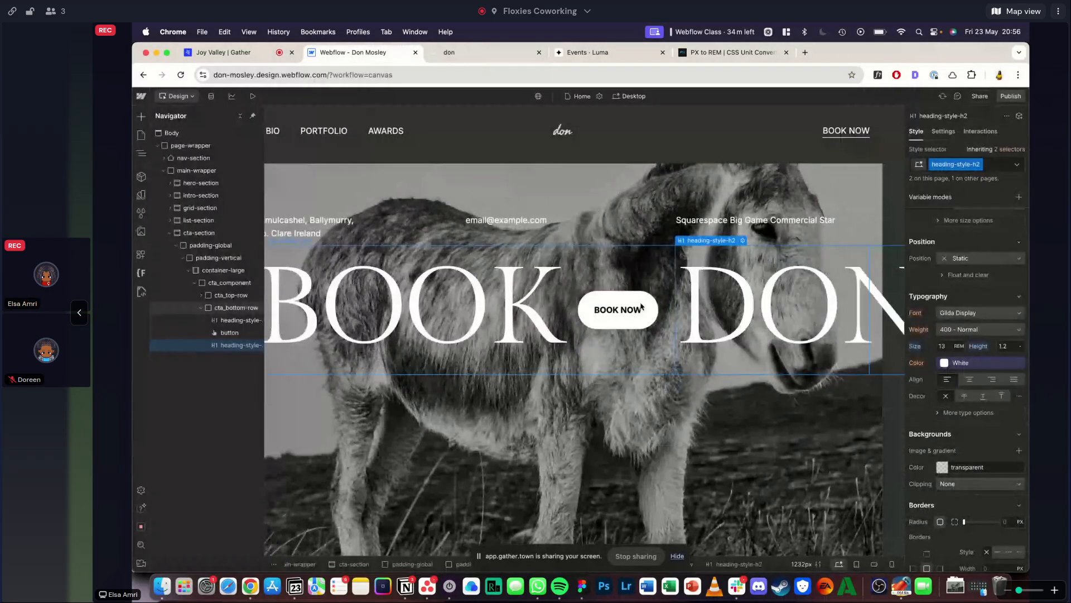
- Select cta-section and compare its preview with the Squarespace reference for image framing and row placement
click(199, 222)
click(205, 232)
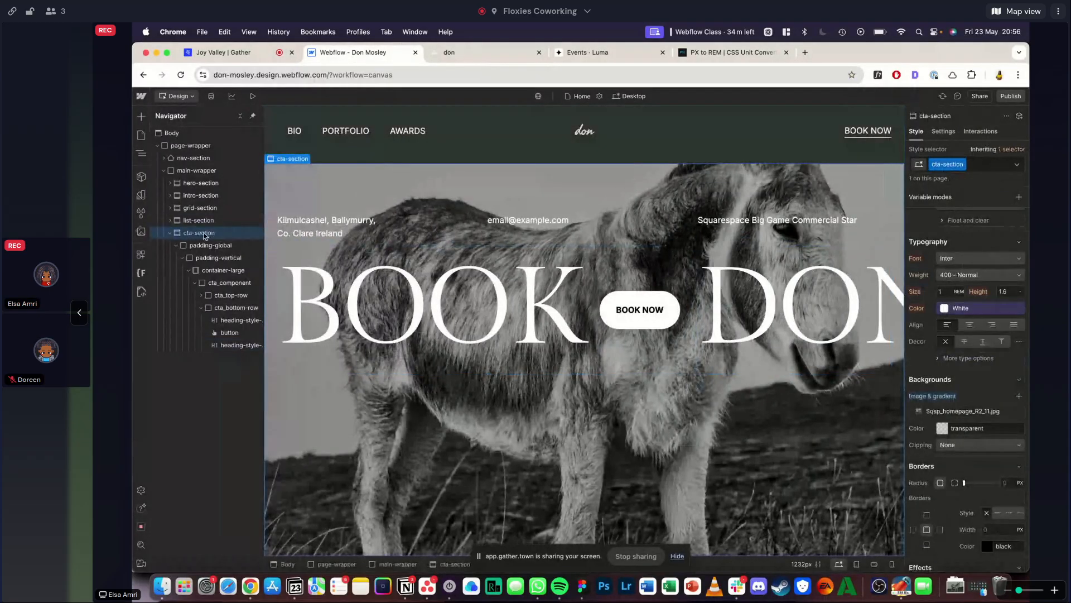
scroll(1017, 298, up, 5)
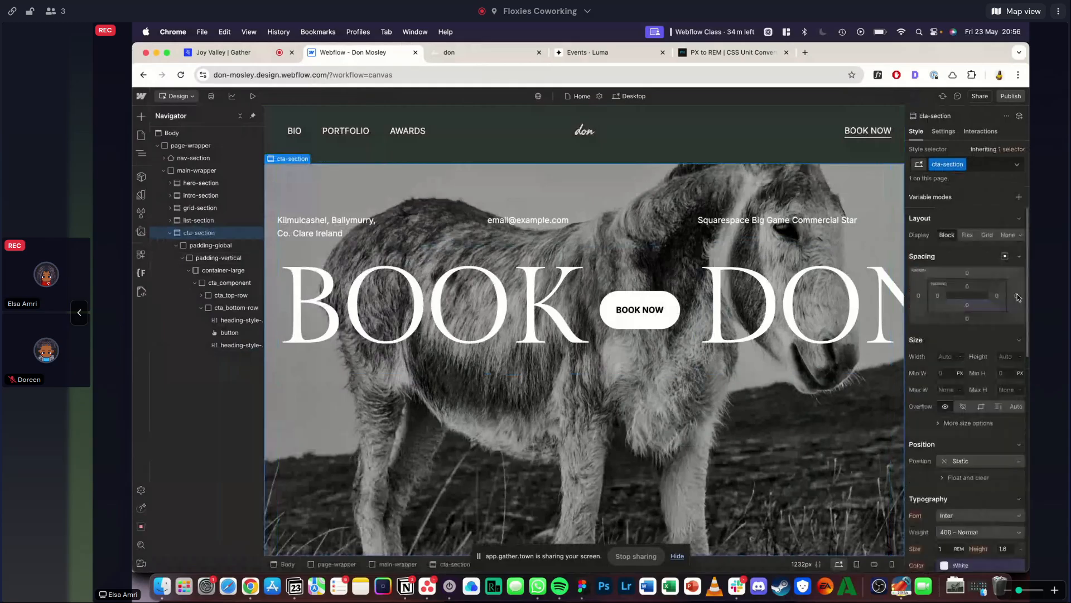
click(455, 54)
mouse_move(1028, 270)
mouse_down()
mouse_move(741, 285)
mouse_move(677, 298)
mouse_move(823, 314)
mouse_move(1029, 279)
mouse_up()
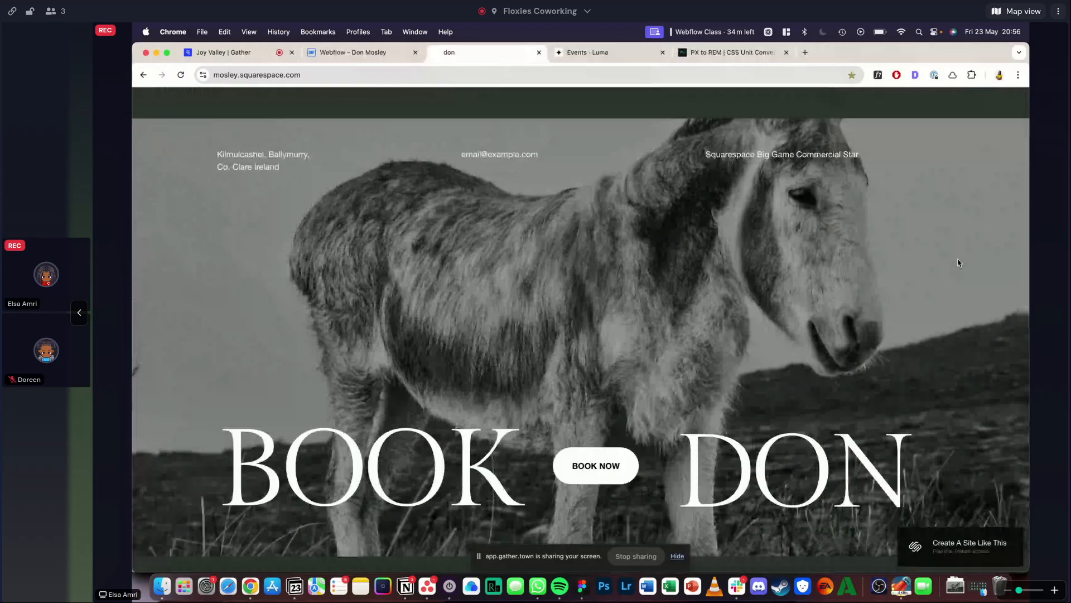
click(358, 53)
click(238, 97)
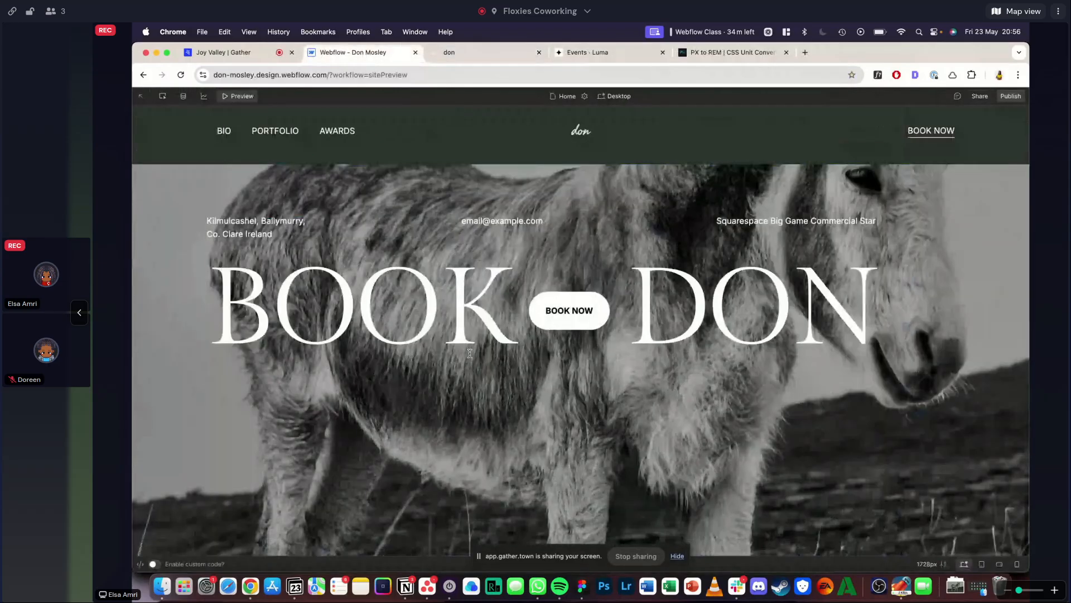
mouse_move(1028, 342)
mouse_down()
mouse_move(879, 335)
mouse_move(1027, 346)
mouse_up()
click(458, 52)
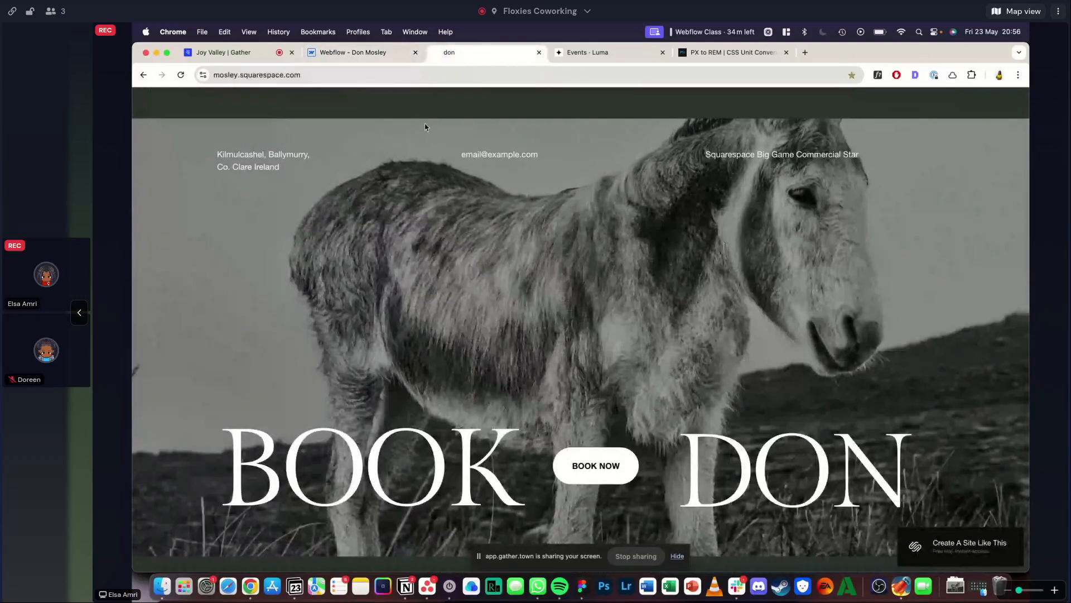
drag(1029, 284, 1028, 228)
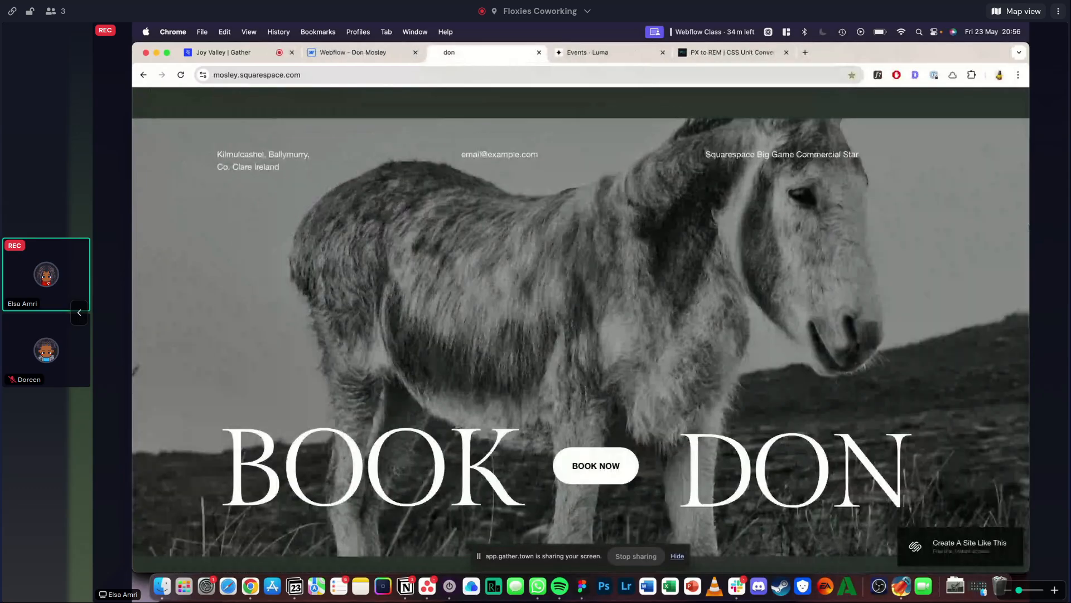
click(357, 52)
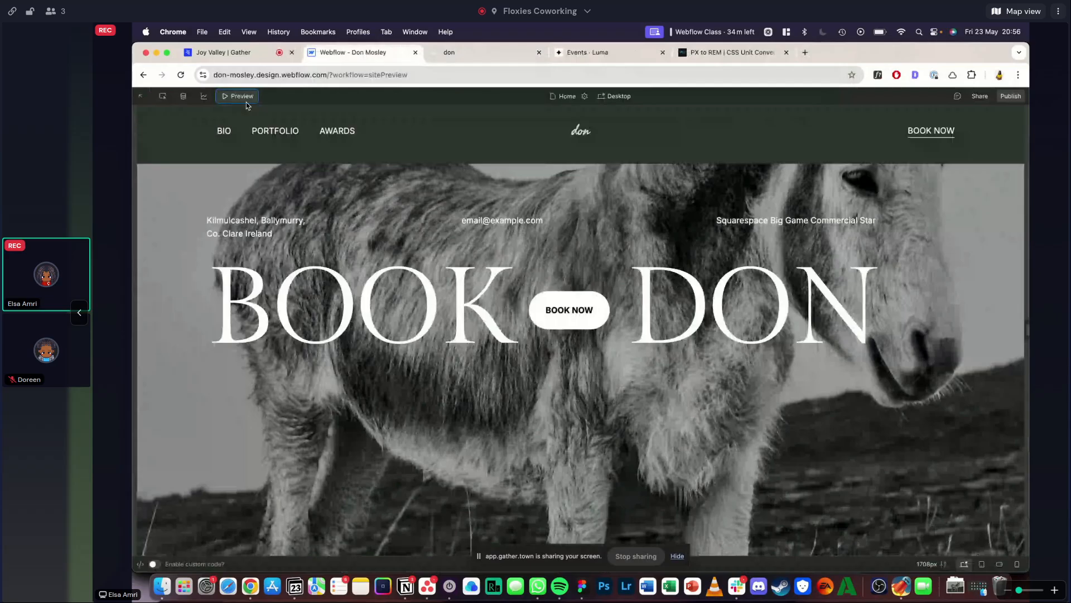
click(245, 100)
- Set the vertical alignment of cta_component to Space between and check the preview against the Squarespace reference
click(552, 254)
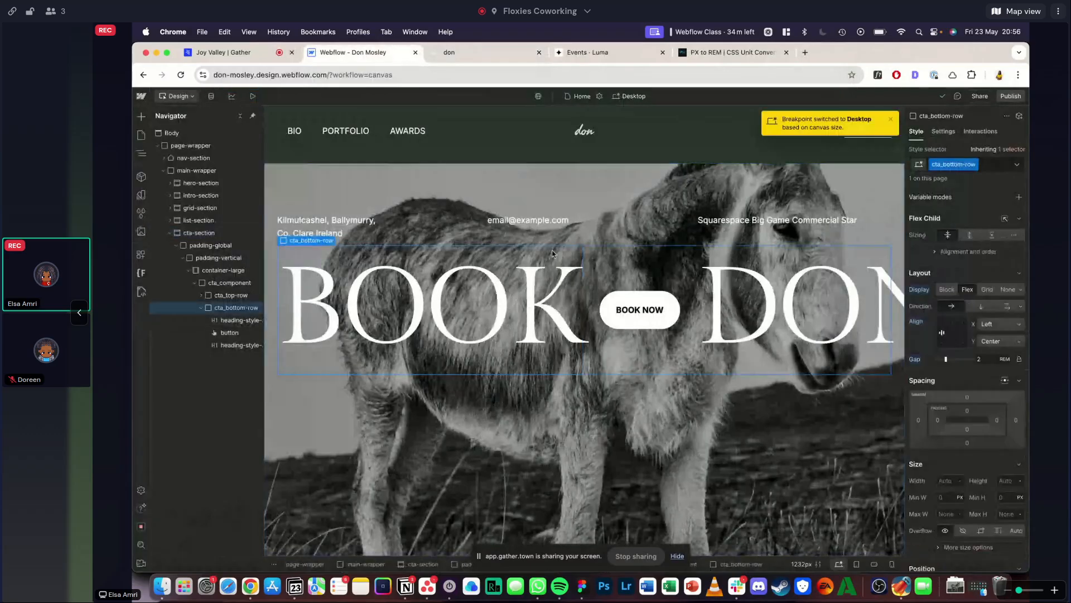
click(458, 53)
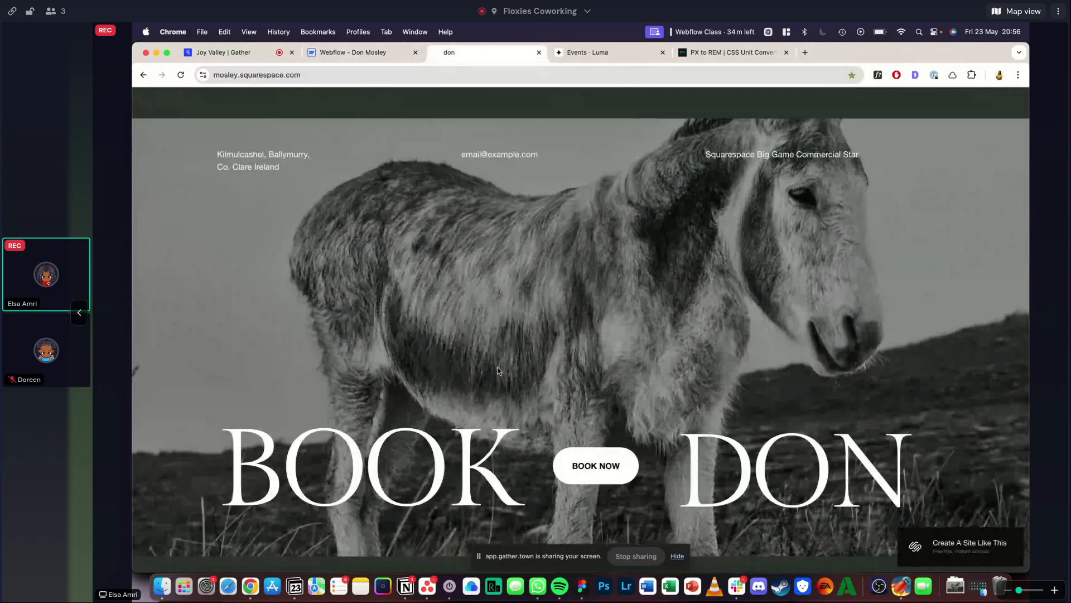
click(368, 56)
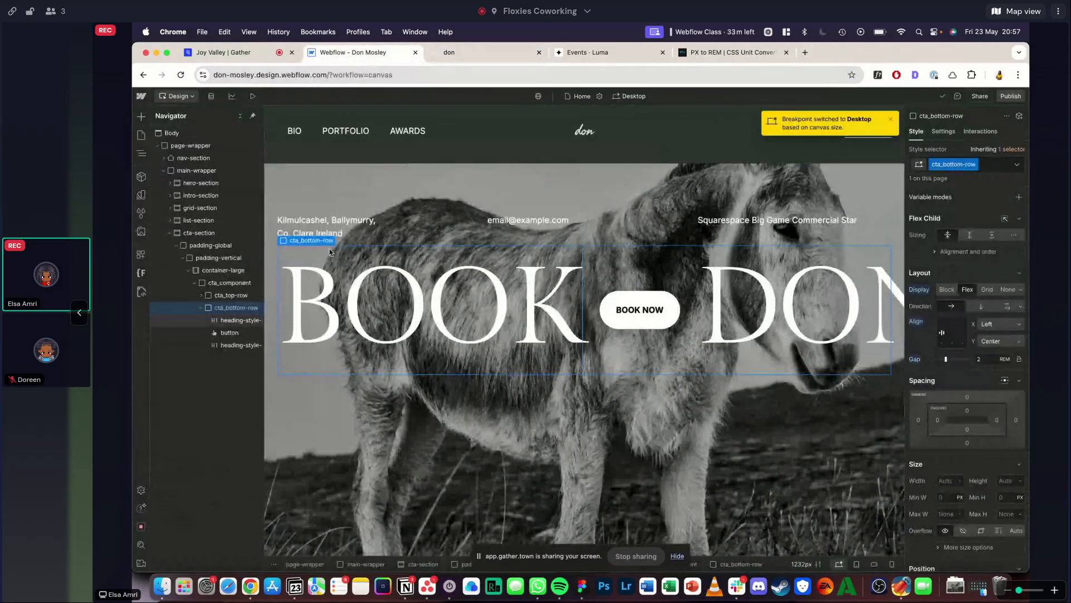
click(229, 283)
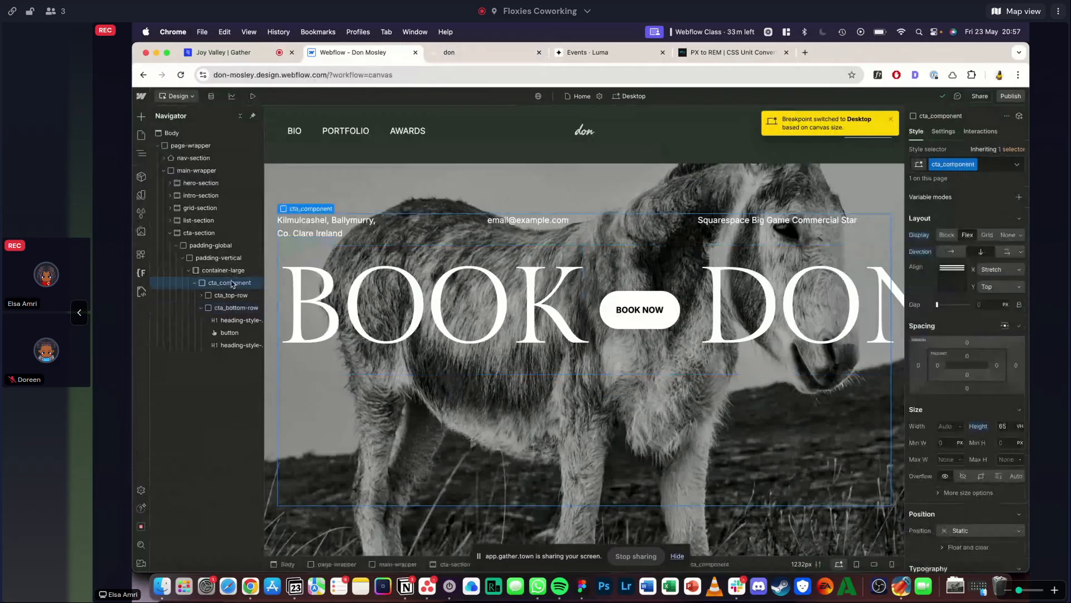
click(998, 287)
click(992, 290)
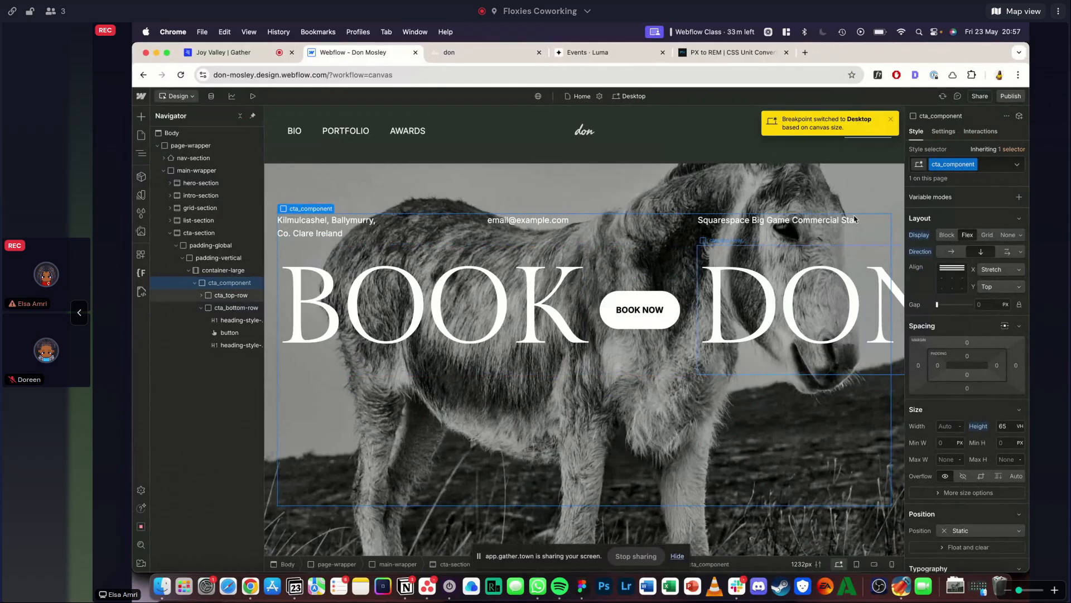
click(999, 286)
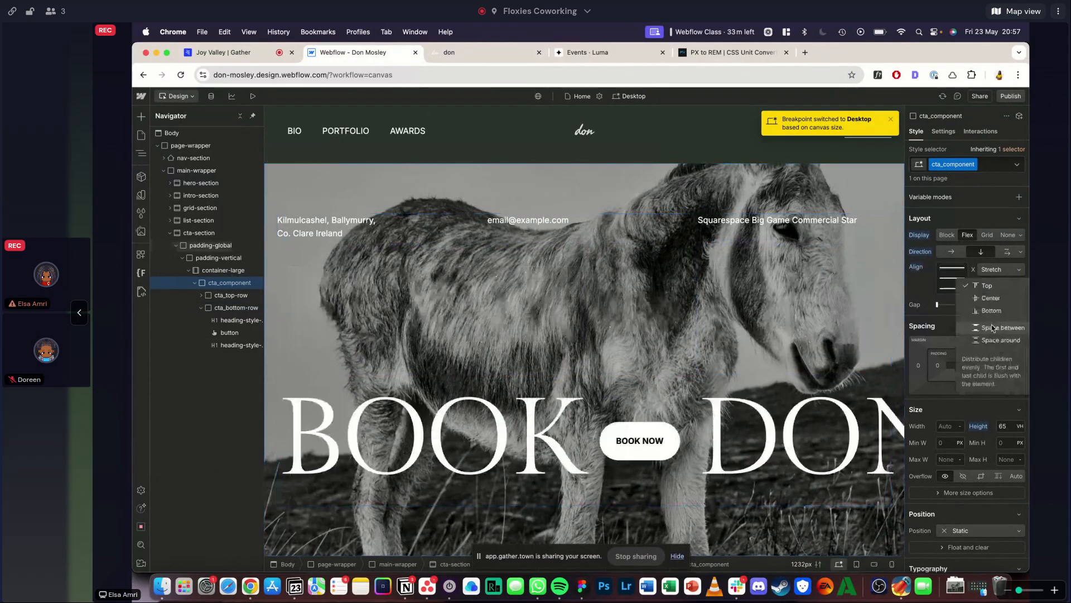
click(992, 327)
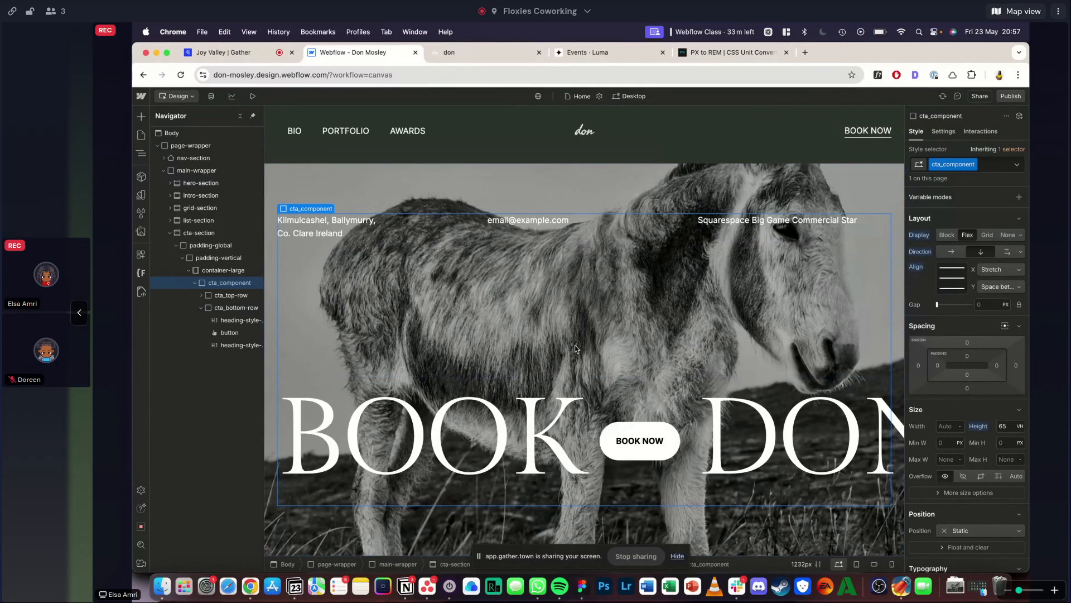
click(252, 94)
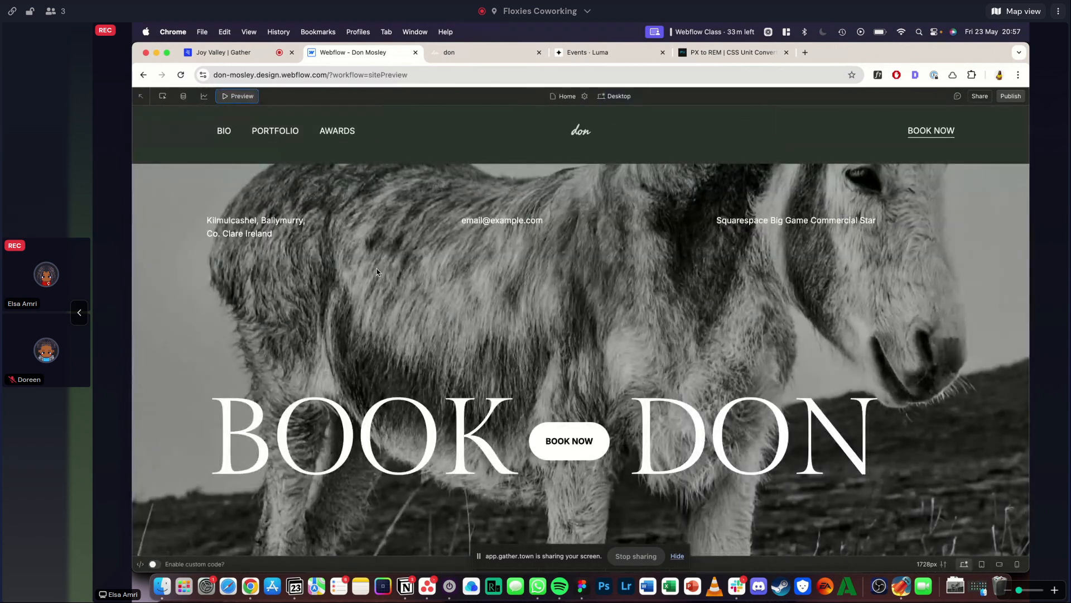
click(432, 56)
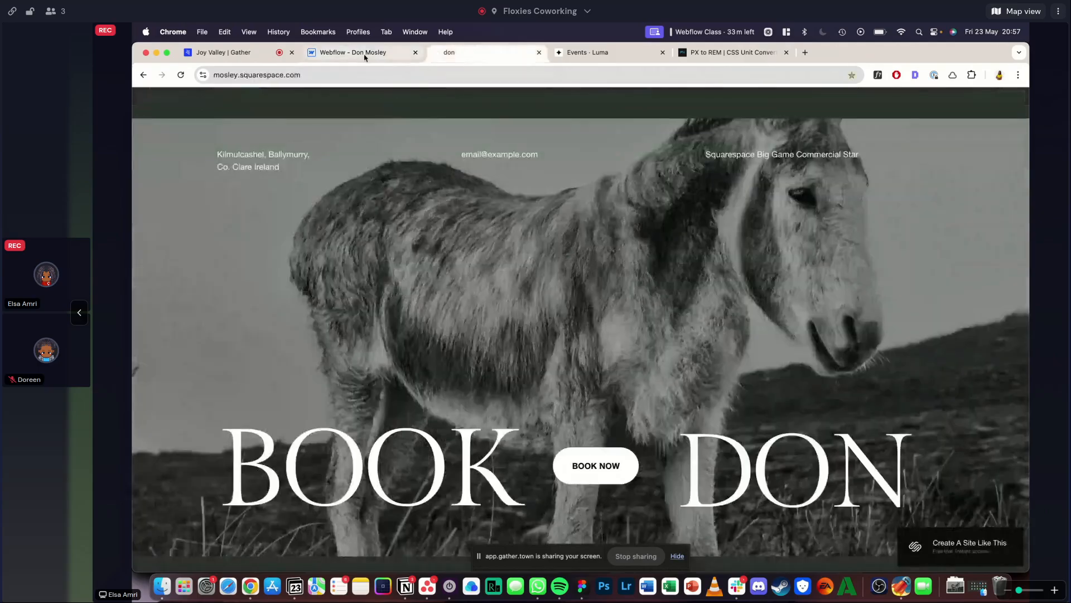
click(363, 52)
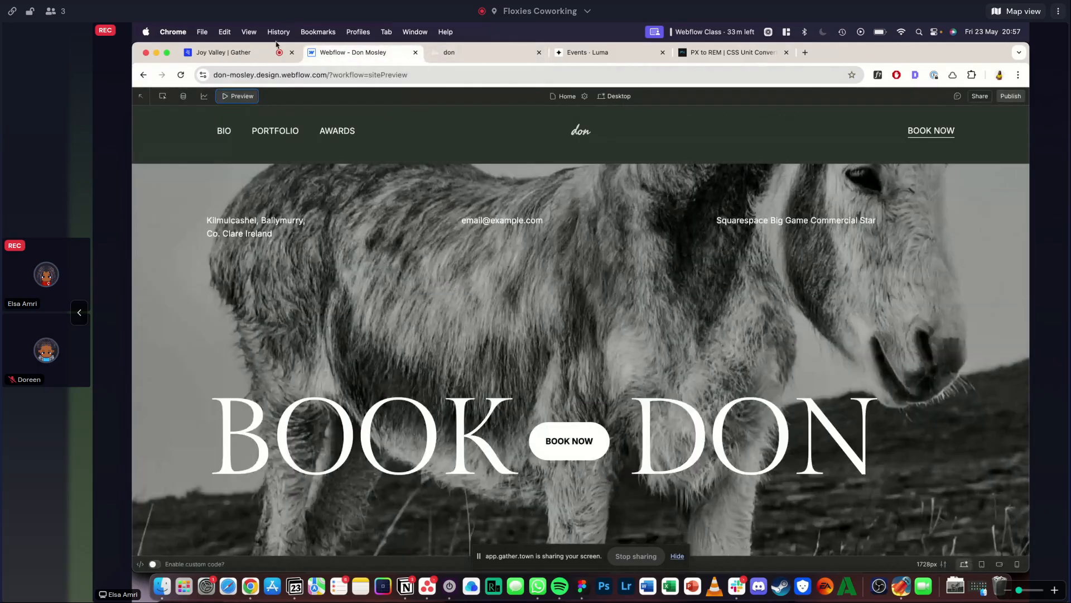
- Set the horizontal alignment of cta_component to Center and compare the preview with the Squarespace reference
click(240, 96)
click(953, 268)
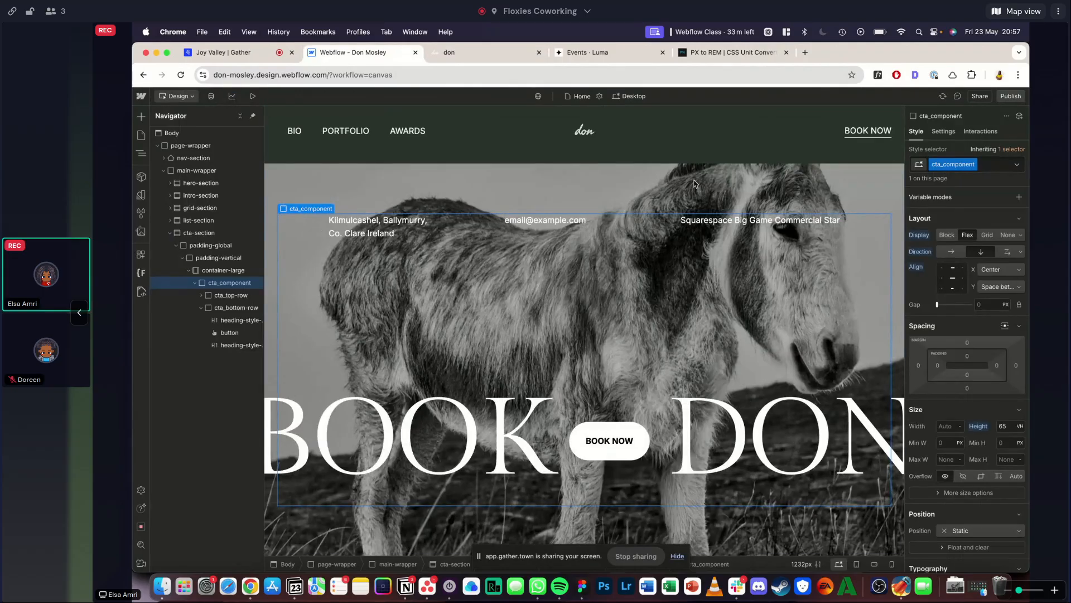
click(253, 96)
scroll(313, 239, down, 1)
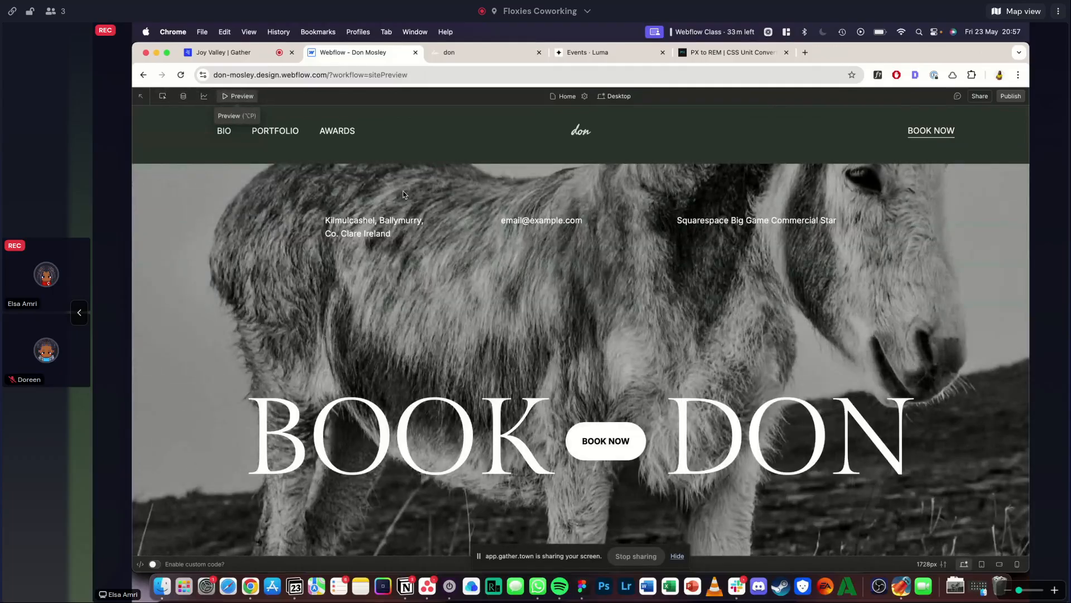
click(453, 56)
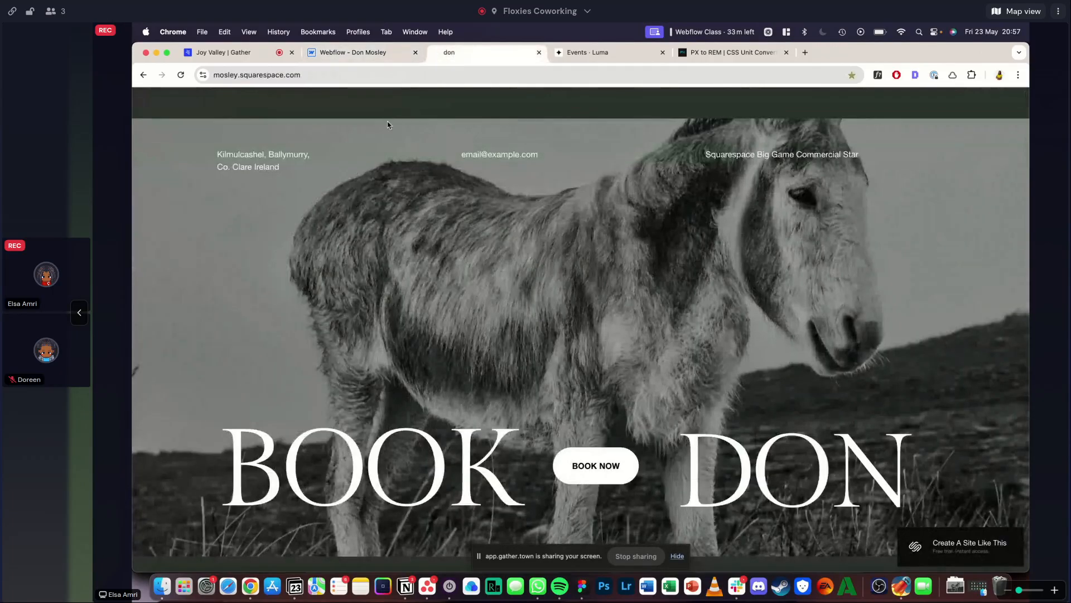
click(357, 56)
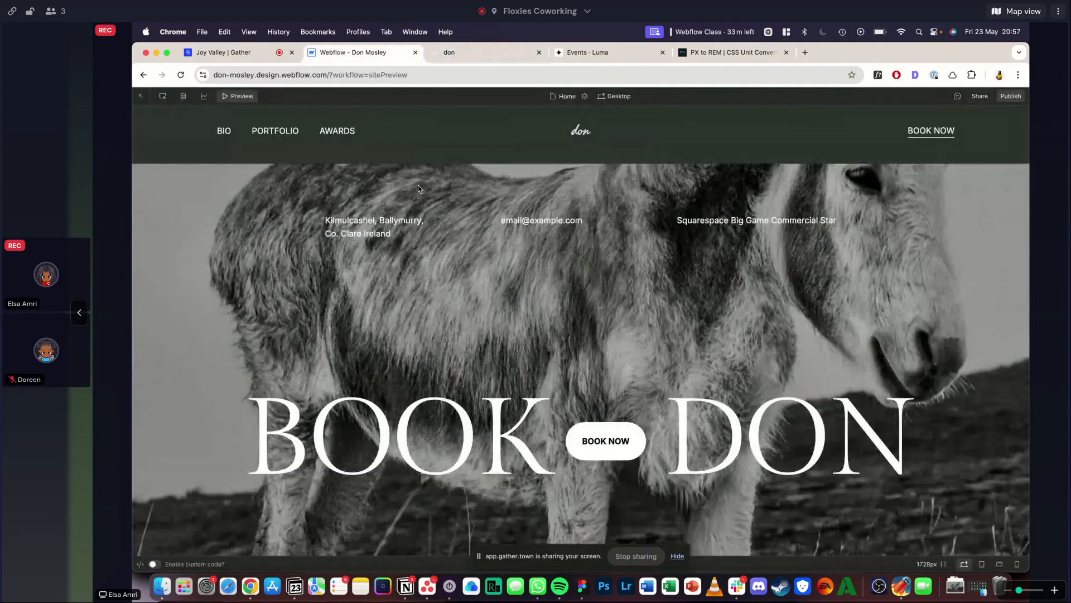
click(248, 97)
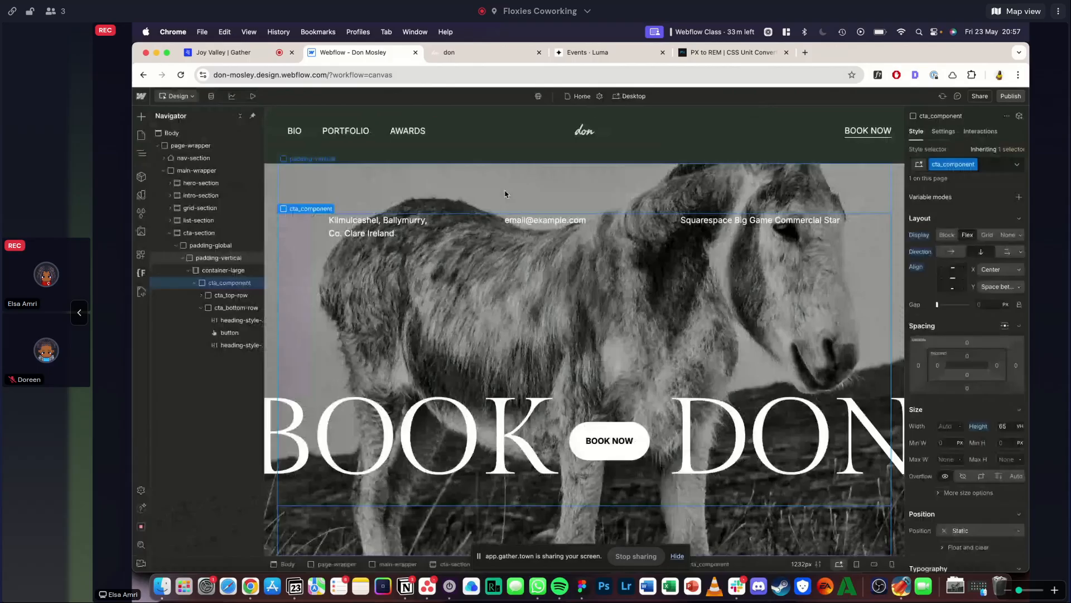
- Replace the padding combo class on the cta-section's padding-vertical block with the existing padding-xlarge class
click(505, 192)
click(996, 178)
key(BackSpace)
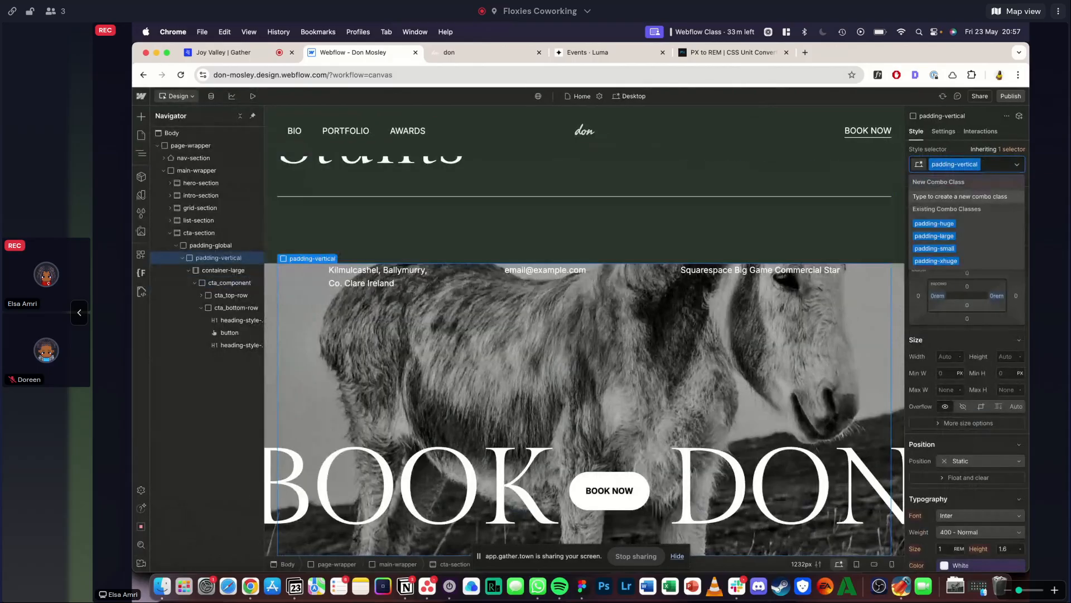
text(xxl)
key(BackSpace)
key(BackSpace)
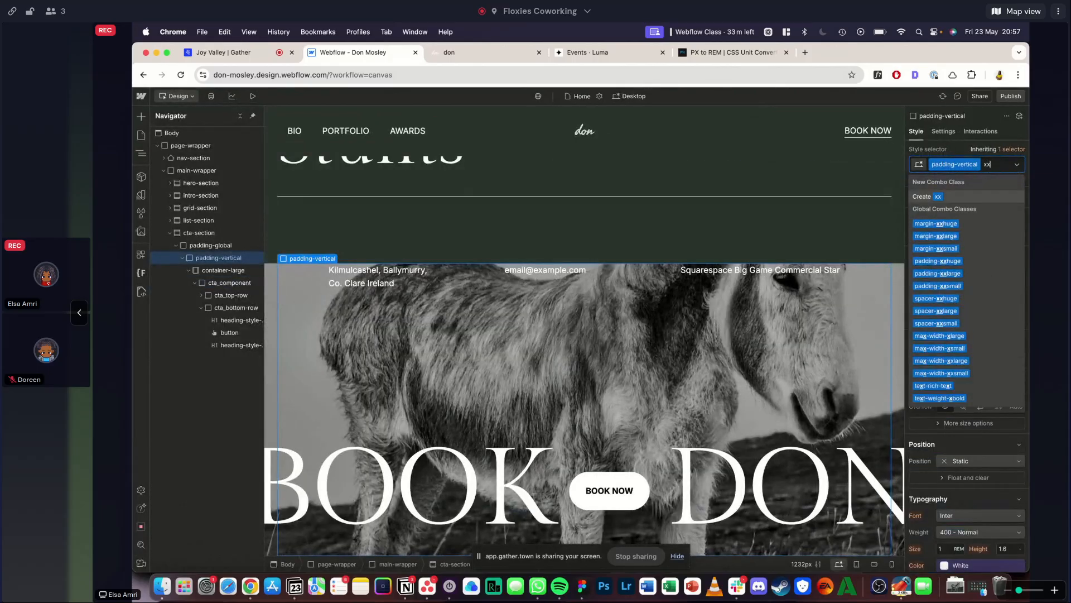
text(la)
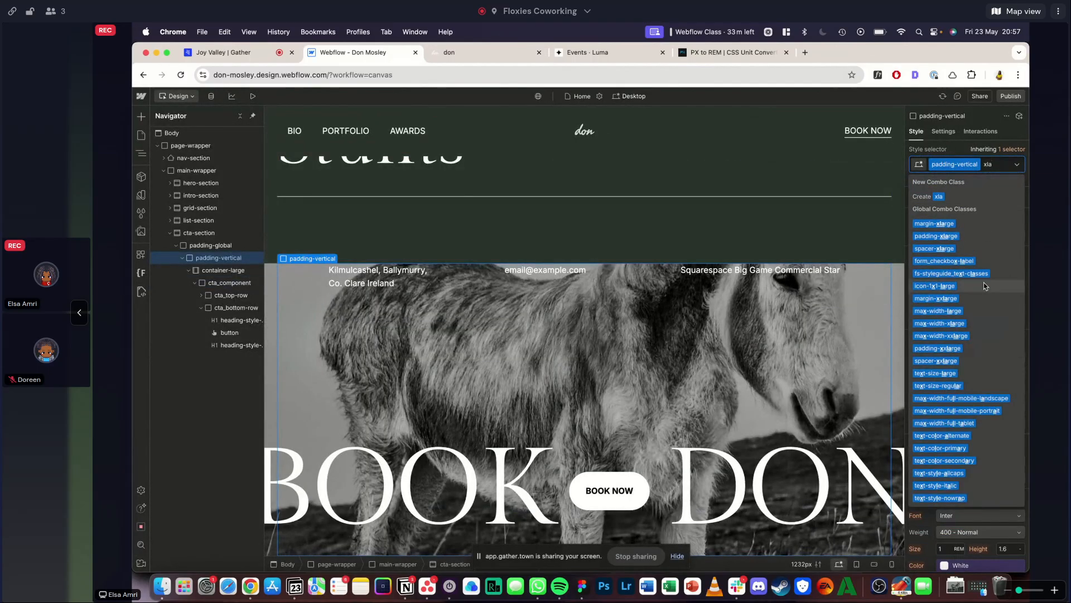
click(960, 239)
click(936, 311)
text(0)
key(Return)
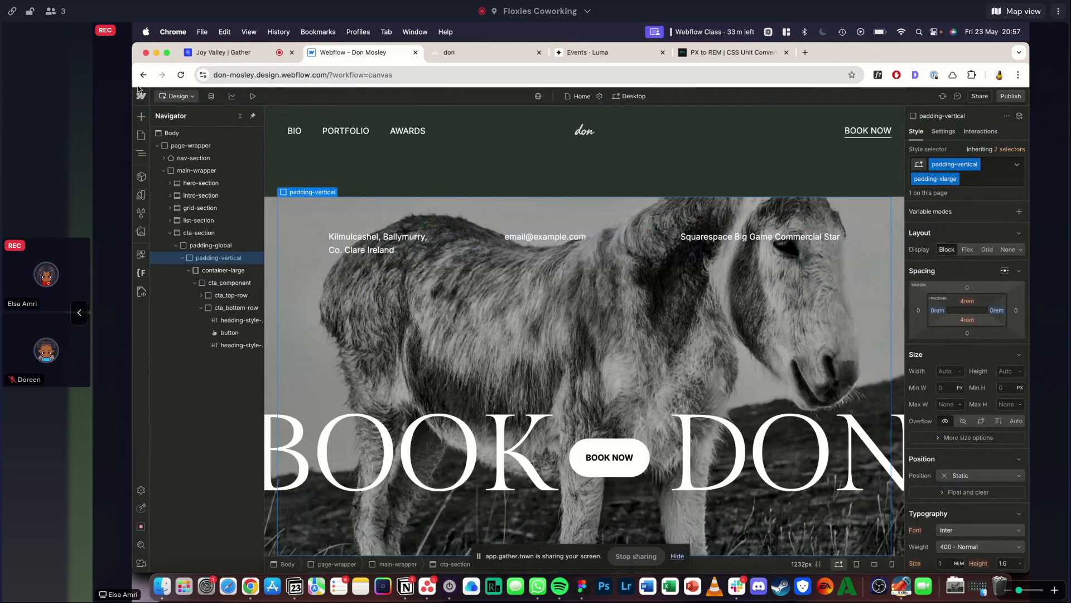
- Preview the cta-section with its new padding and compare the layout with the Squarespace reference
click(254, 96)
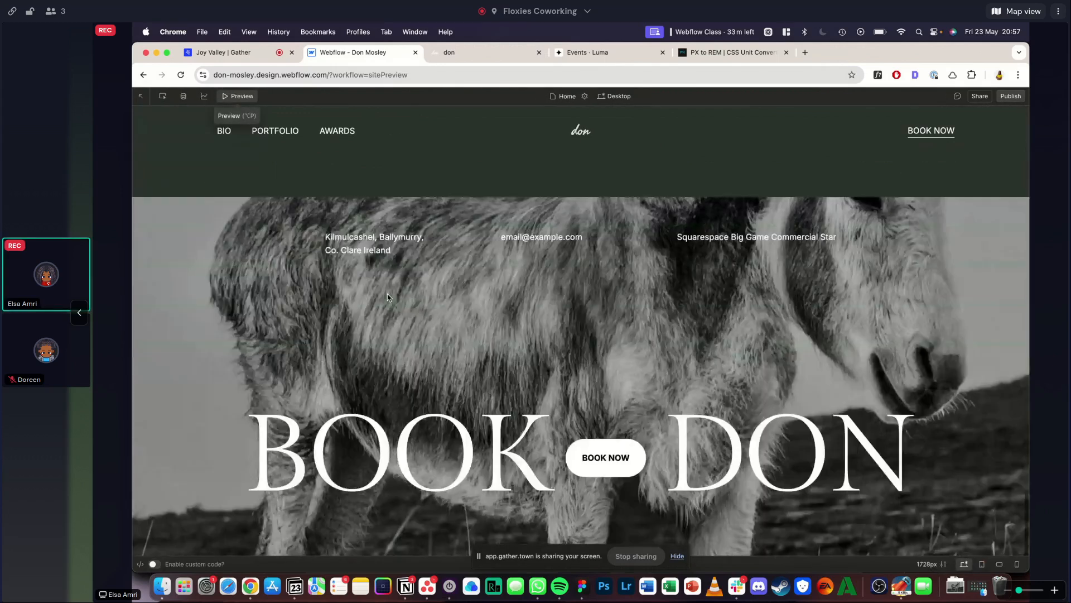
click(465, 57)
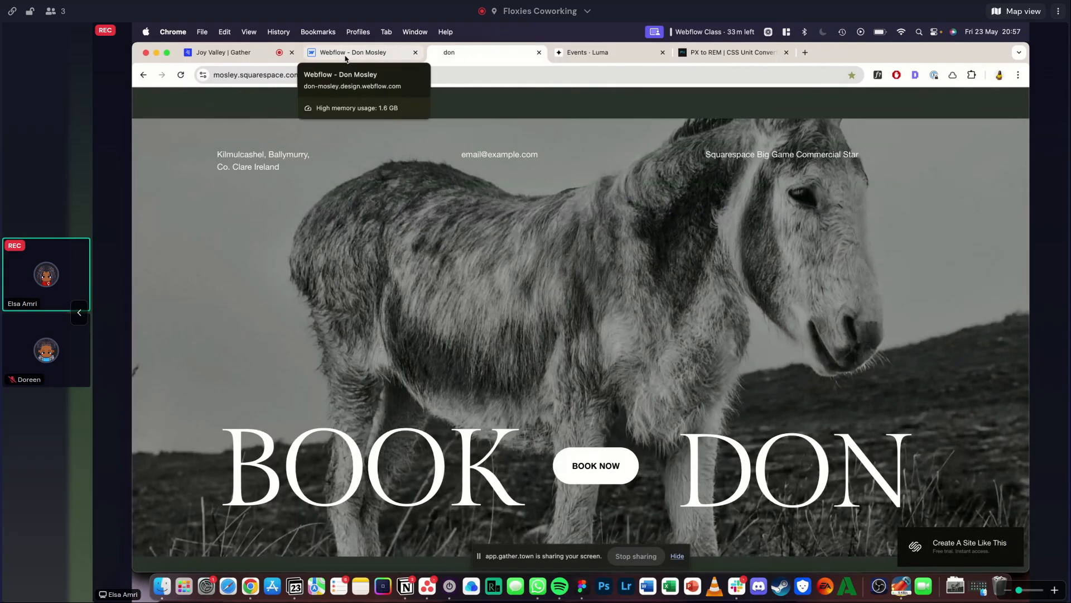
click(345, 53)
click(474, 52)
click(339, 53)
click(477, 53)
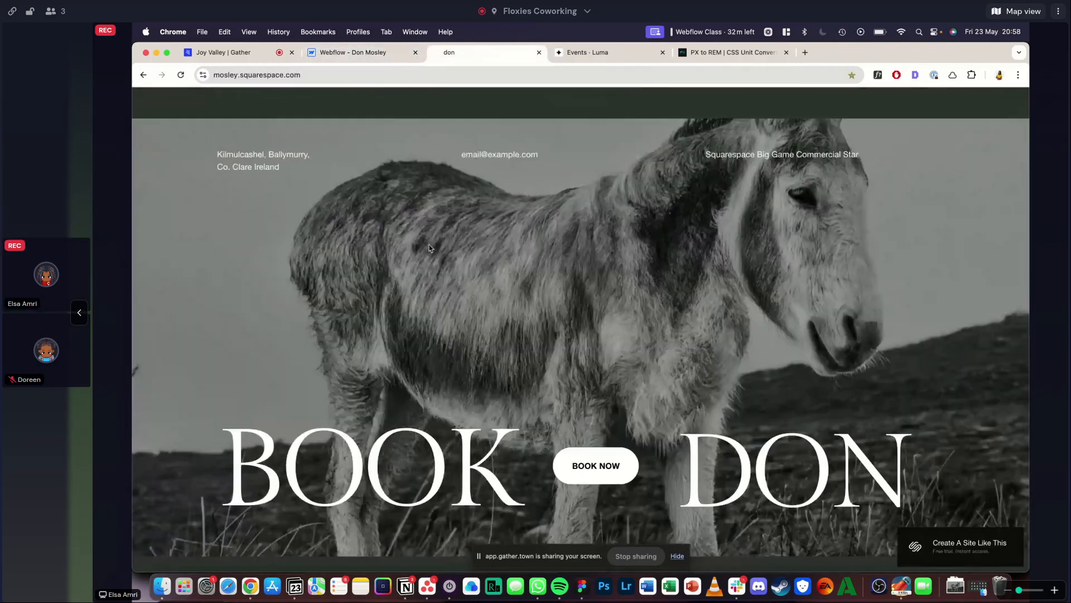
click(346, 52)
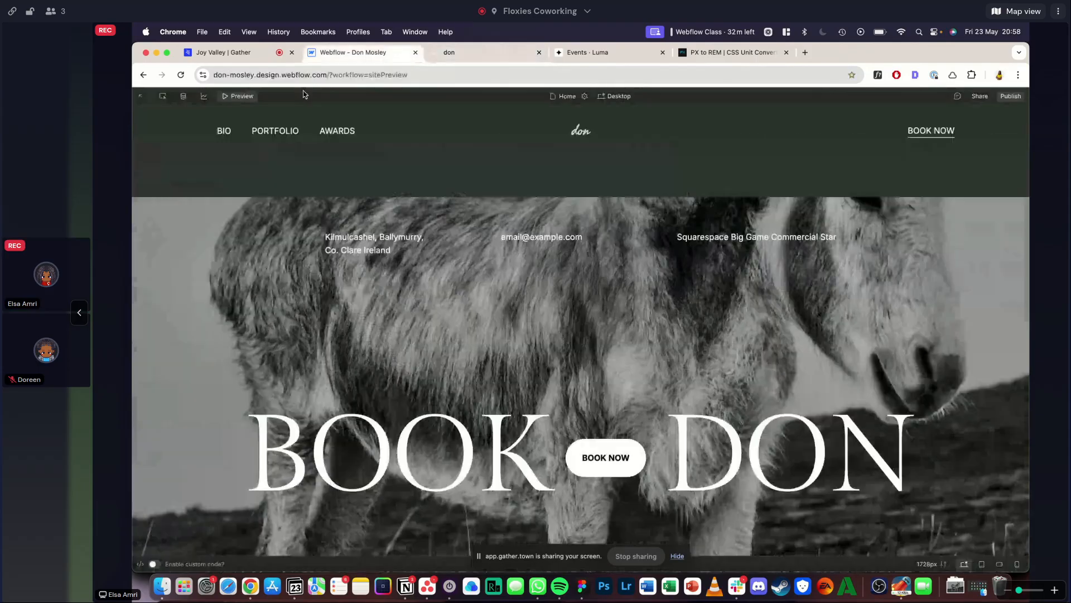
click(238, 96)
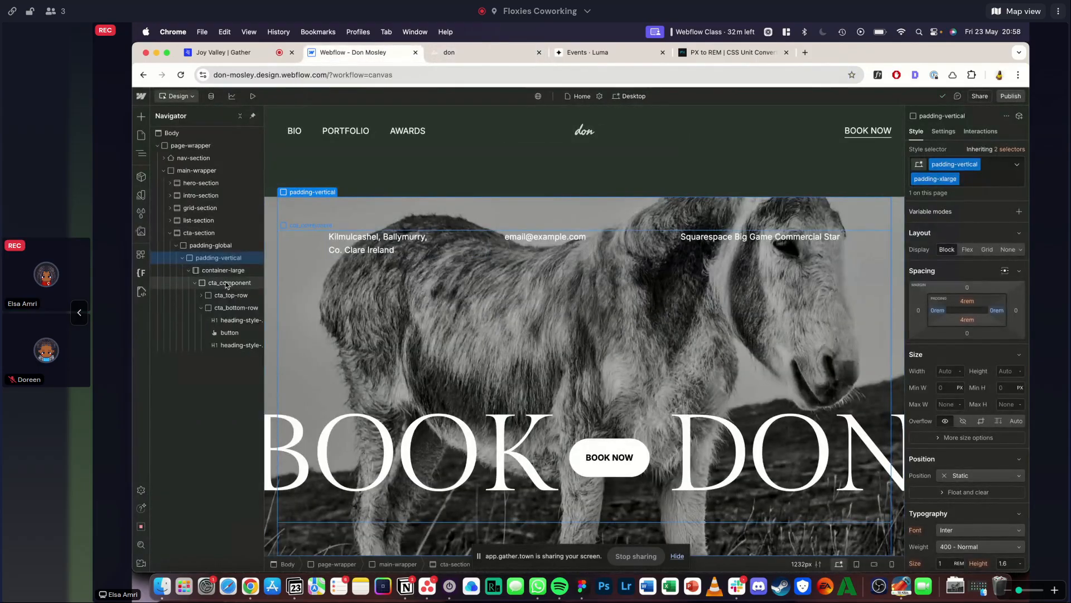
- Set the height of cta_component to 70 VH and preview the cta-section
click(227, 284)
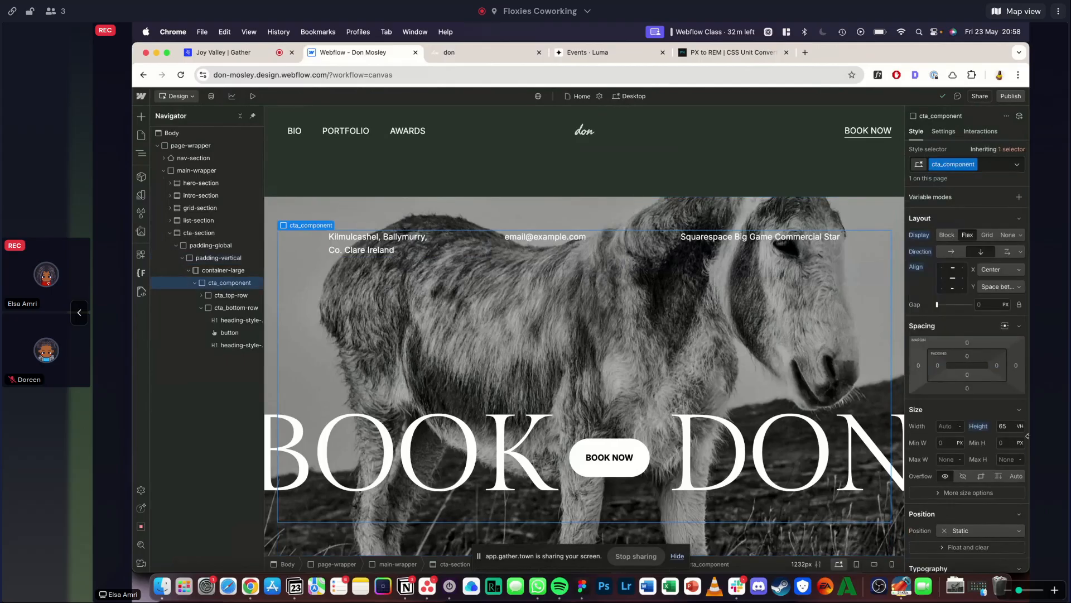
click(1011, 426)
text(70)
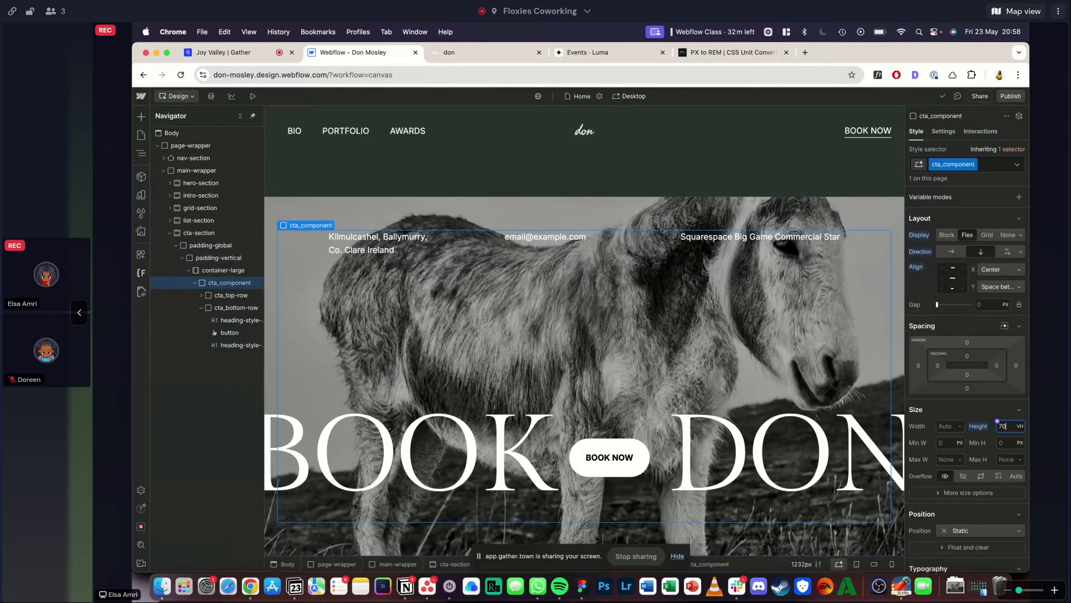
key(Return)
scroll(474, 358, down, 1)
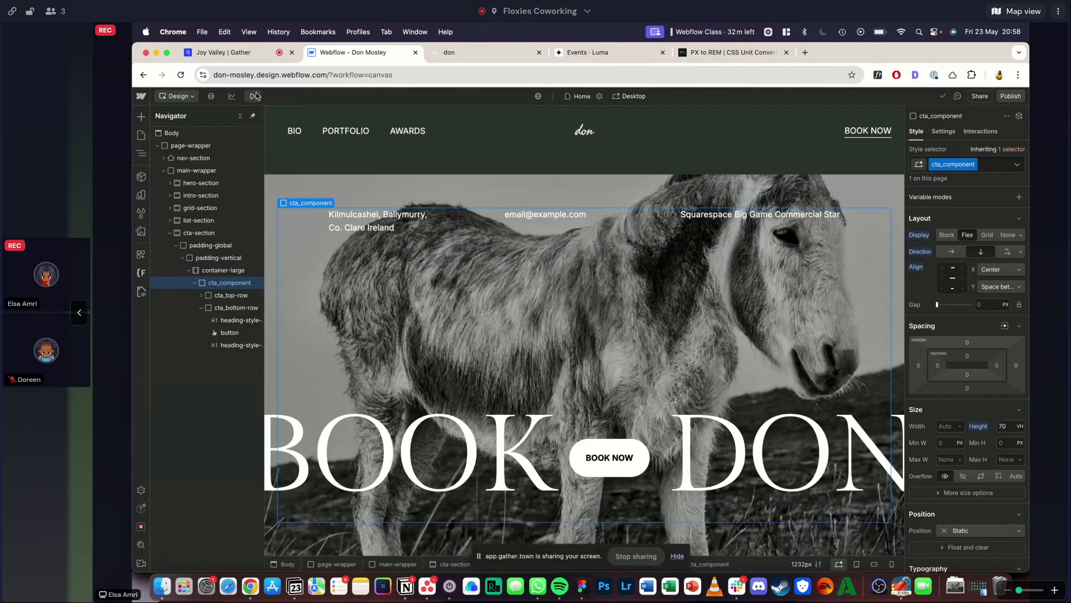
click(254, 96)
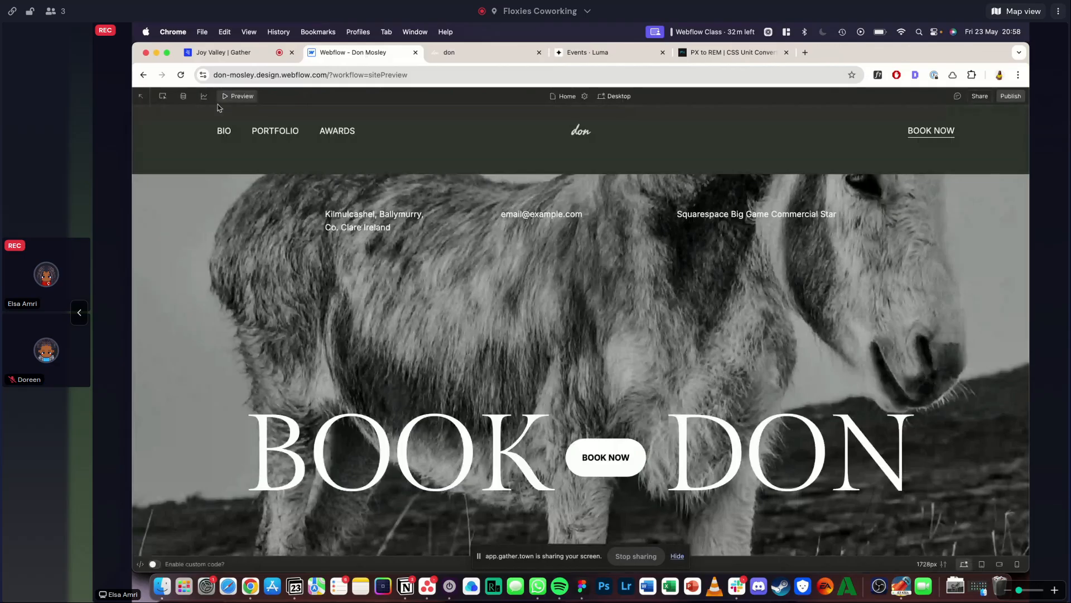
key(Escape)
- Try cta_component heights of 72 and 73 VH, and compare the preview with the Squarespace reference
click(1001, 425)
text(72)
key(Return)
text(73)
scroll(385, 166, down, 1)
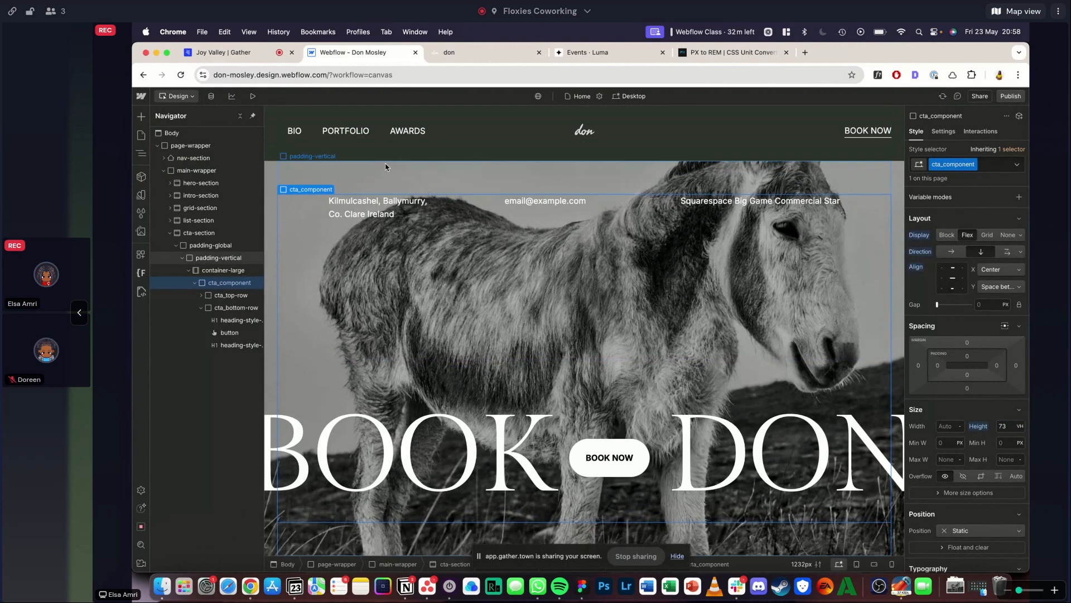
key(super+shift+p)
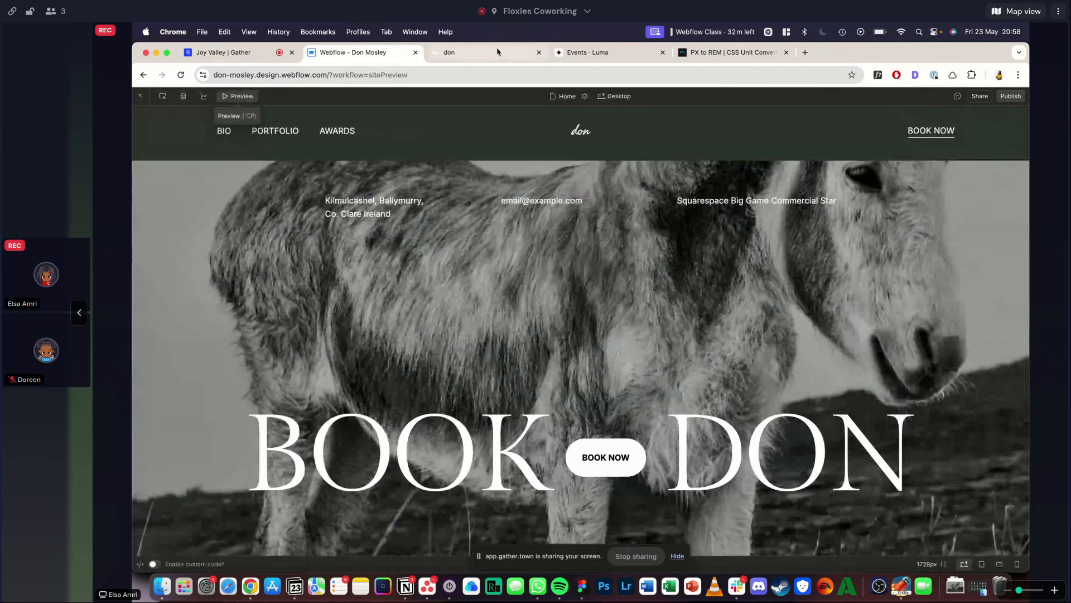
click(496, 52)
scroll(456, 158, down, 1)
scroll(456, 158, up, 1)
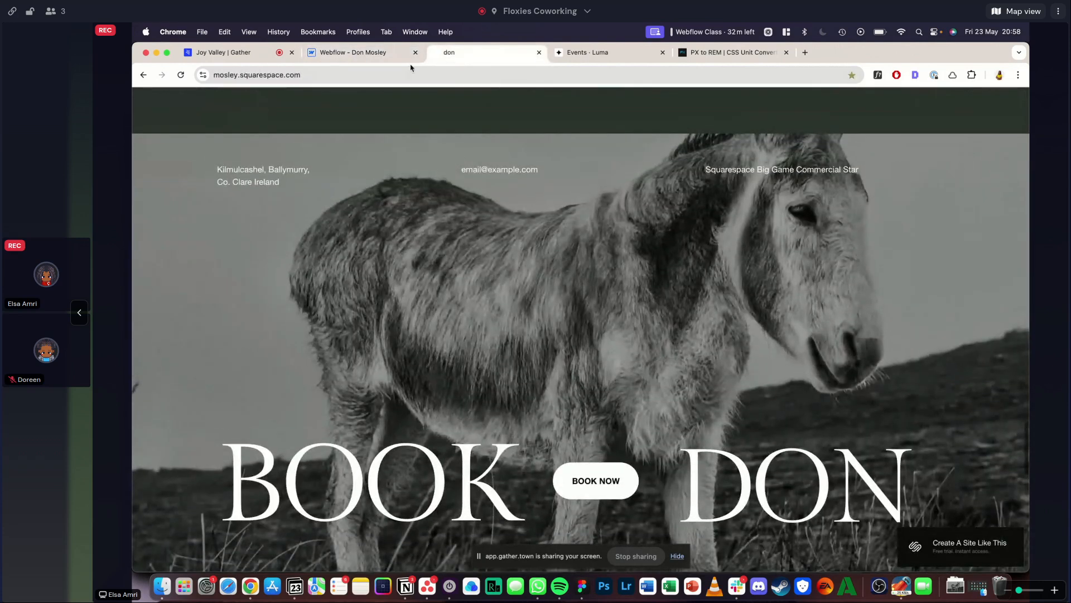
- Set the height of cta_component to 74 VH and check the cta-section in the preview
click(368, 52)
click(240, 97)
click(1013, 427)
text(74)
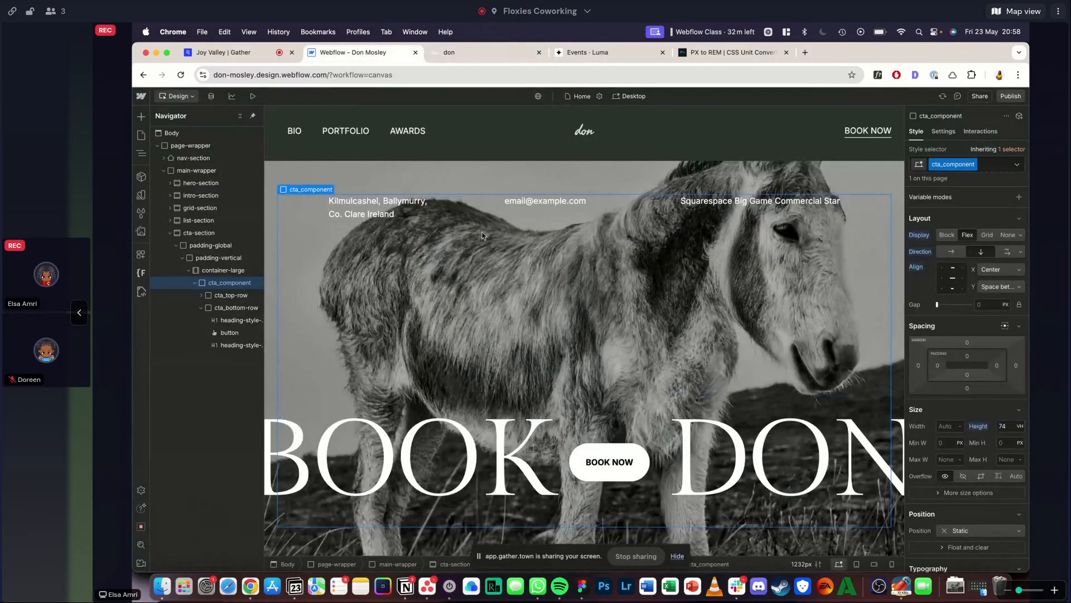
key(Return)
click(253, 96)
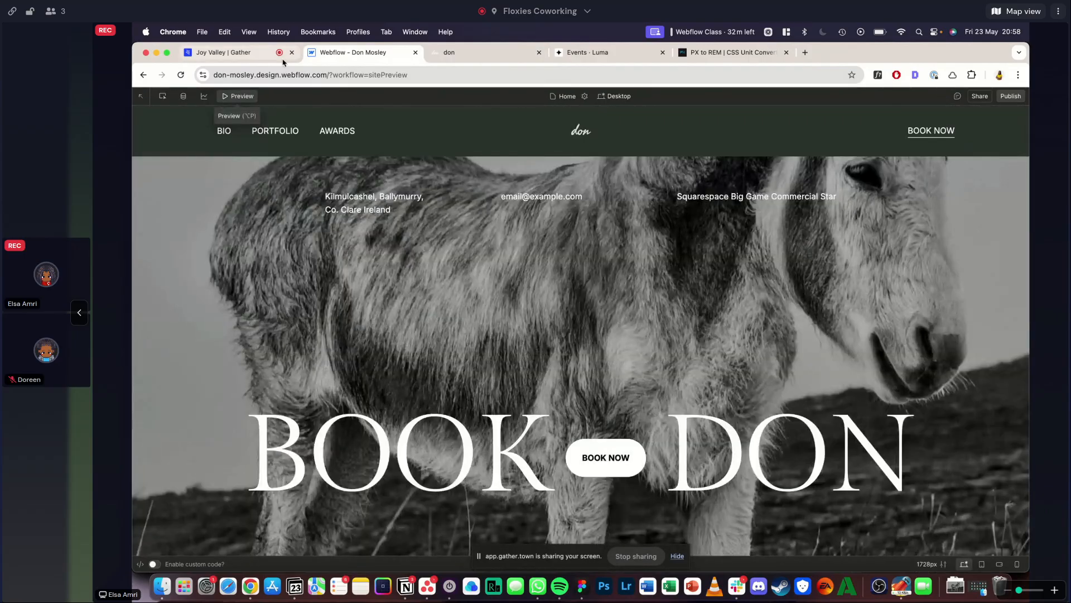
click(249, 96)
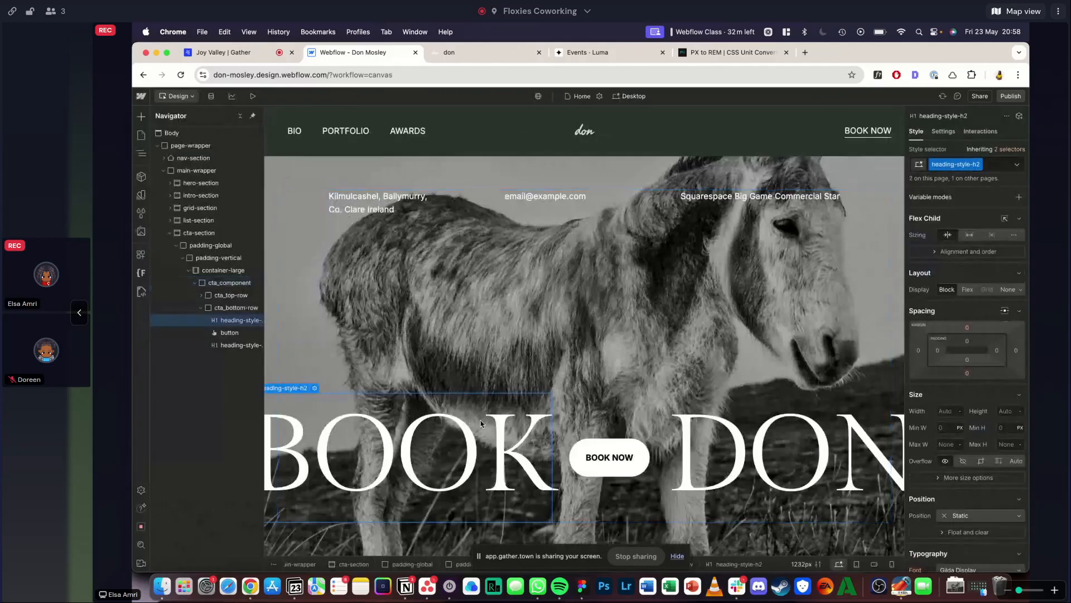
- Inspect the typography settings of the Don Mosley hero_heading, including its font size unit
scroll(808, 334, up, 5)
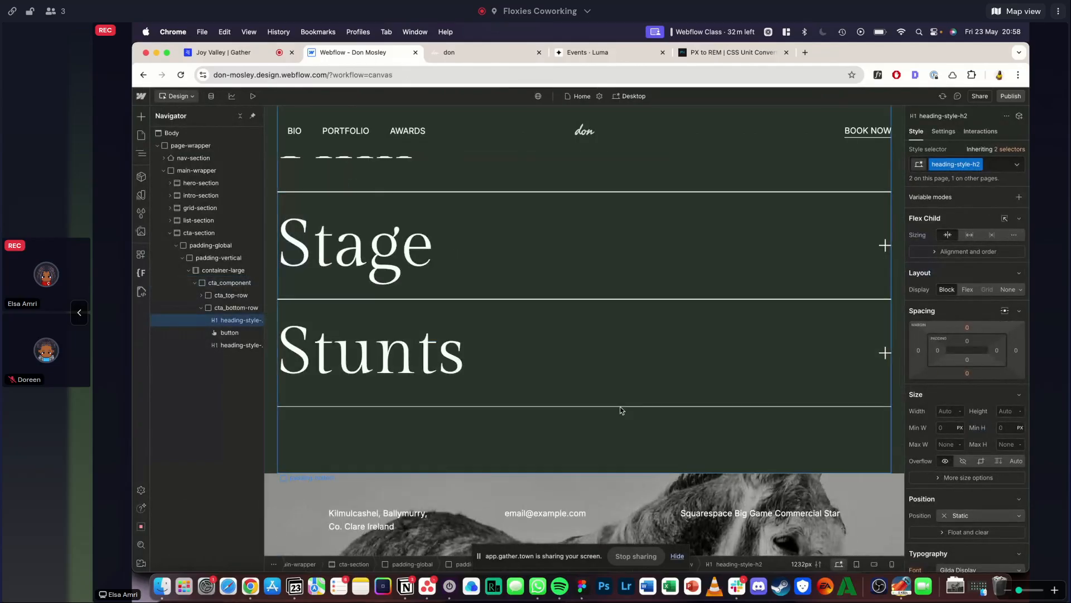
scroll(621, 410, down, 5)
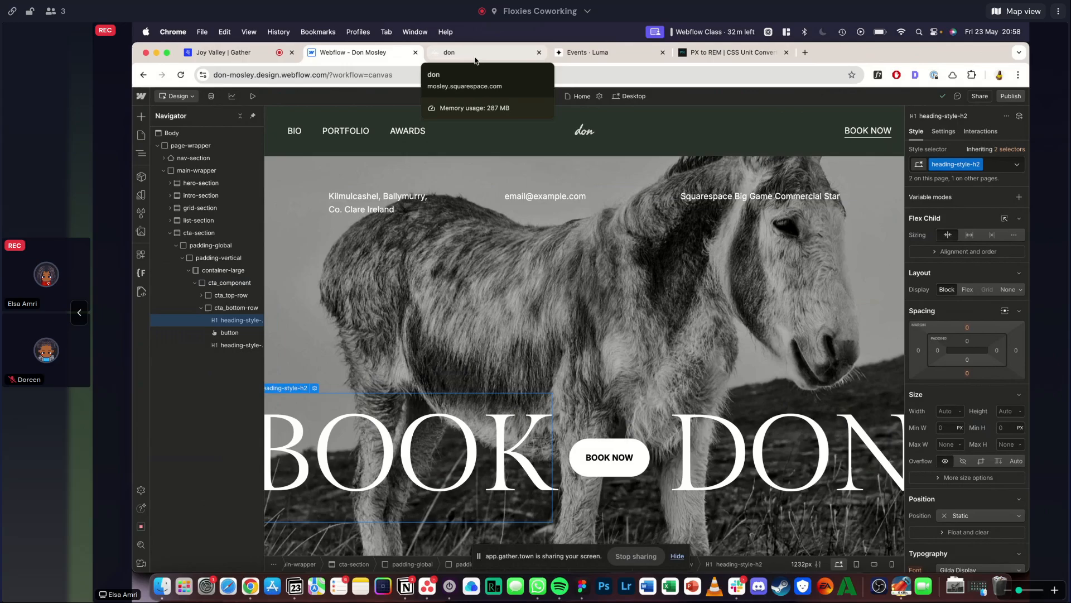
scroll(690, 384, up, 15)
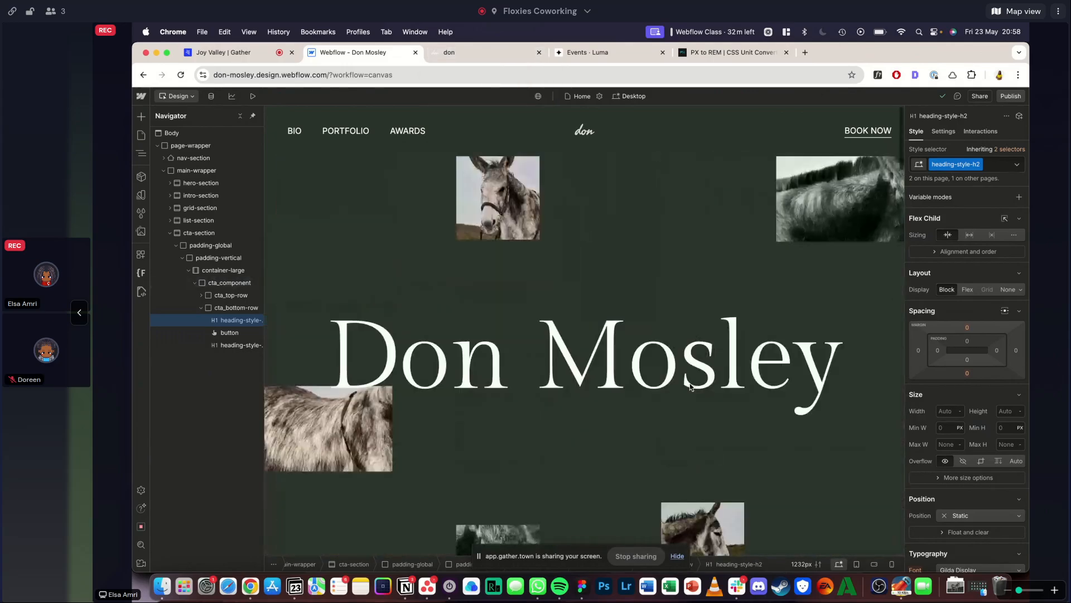
click(690, 385)
scroll(963, 348, down, 5)
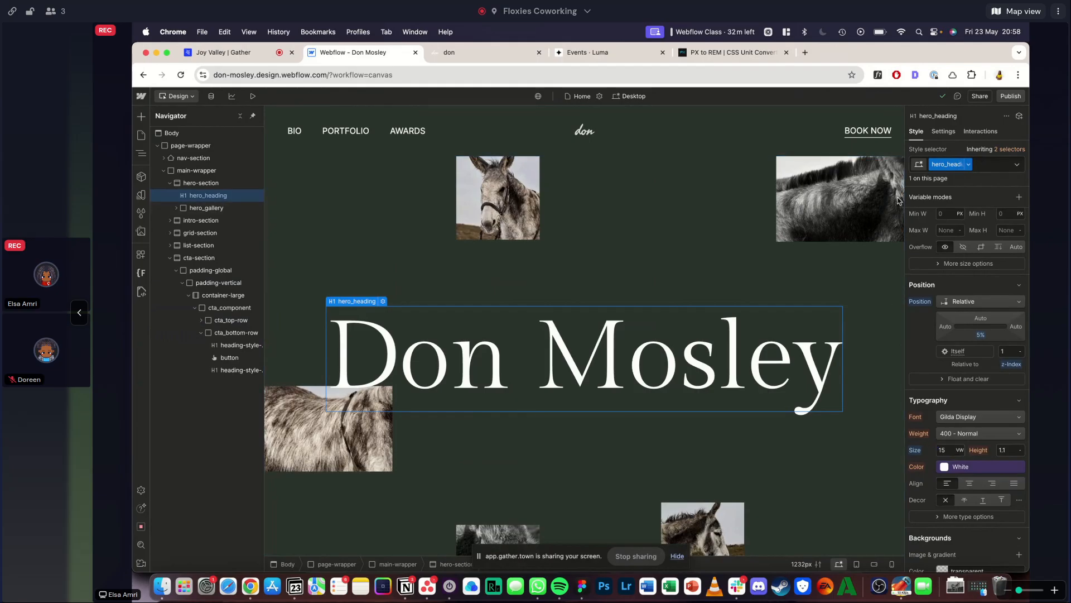
scroll(714, 364, down, 10)
scroll(714, 363, down, 10)
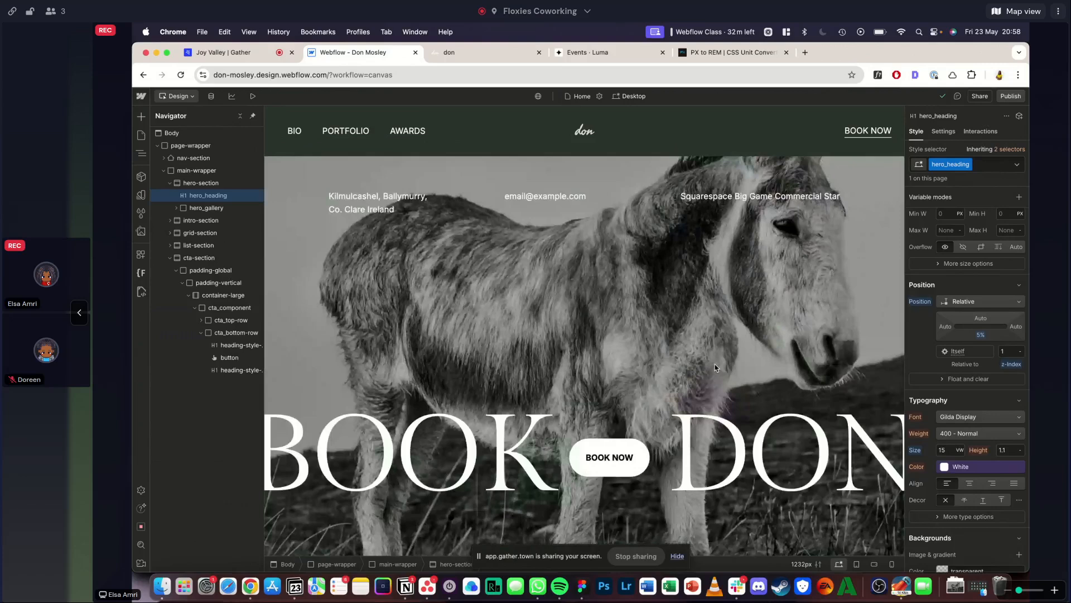
- Compare the class and typography settings of the BOOK and DON headings in cta_bottom-row
click(529, 454)
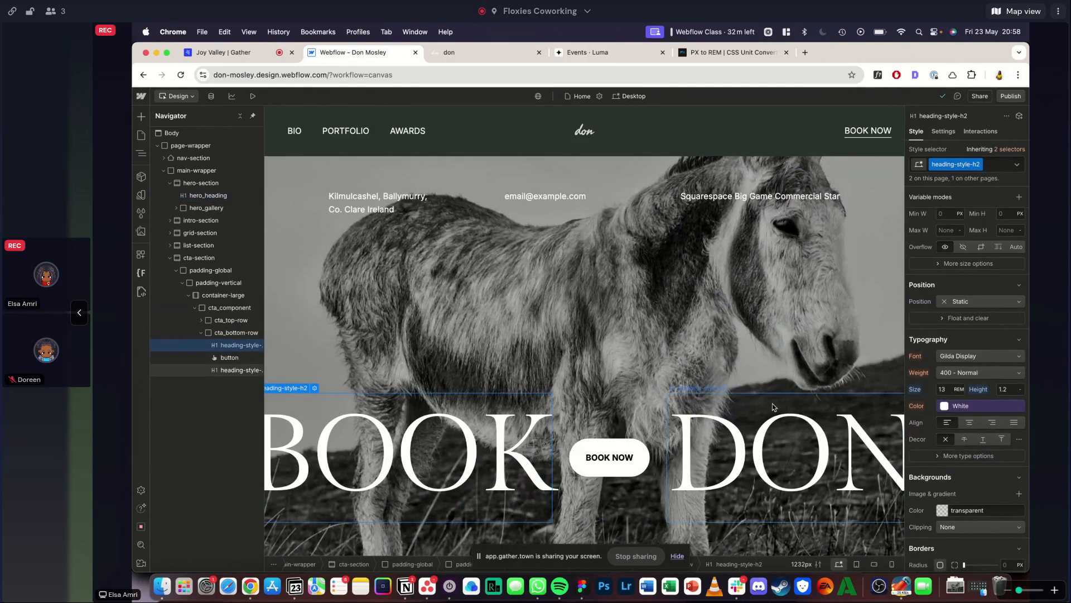
click(750, 449)
click(475, 446)
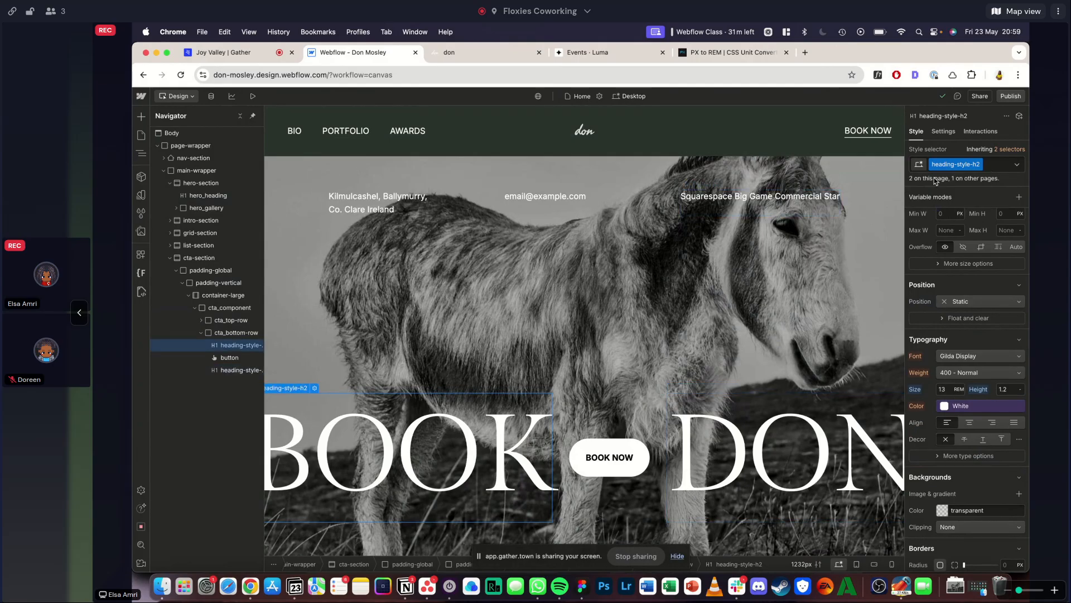
click(756, 467)
- Search the style selectors for heading-style and check which elements use the heading-style-h2 class
click(141, 213)
click(216, 137)
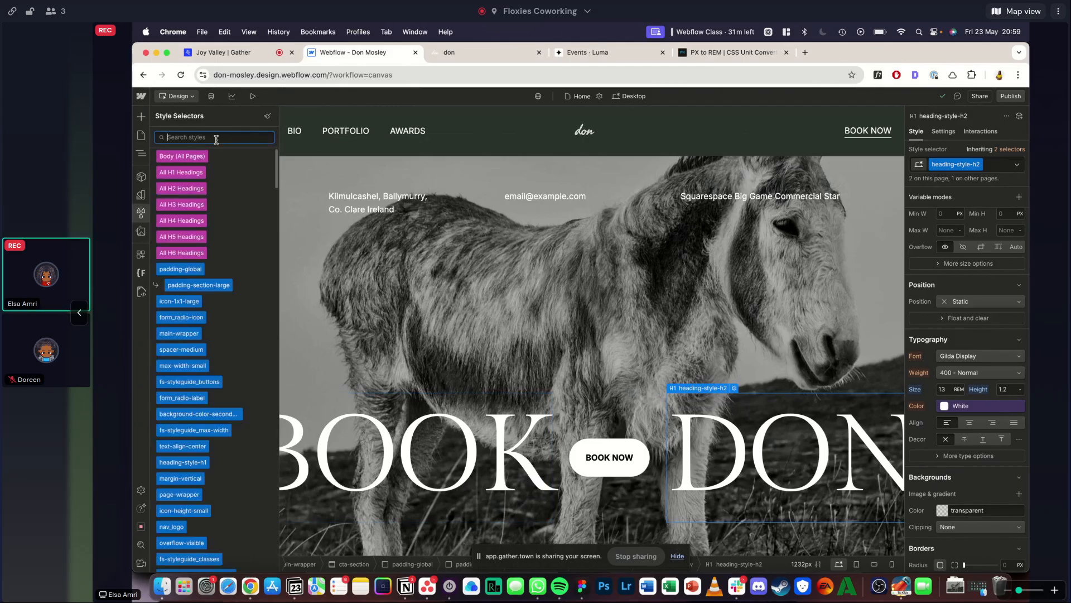
text(heaedin)
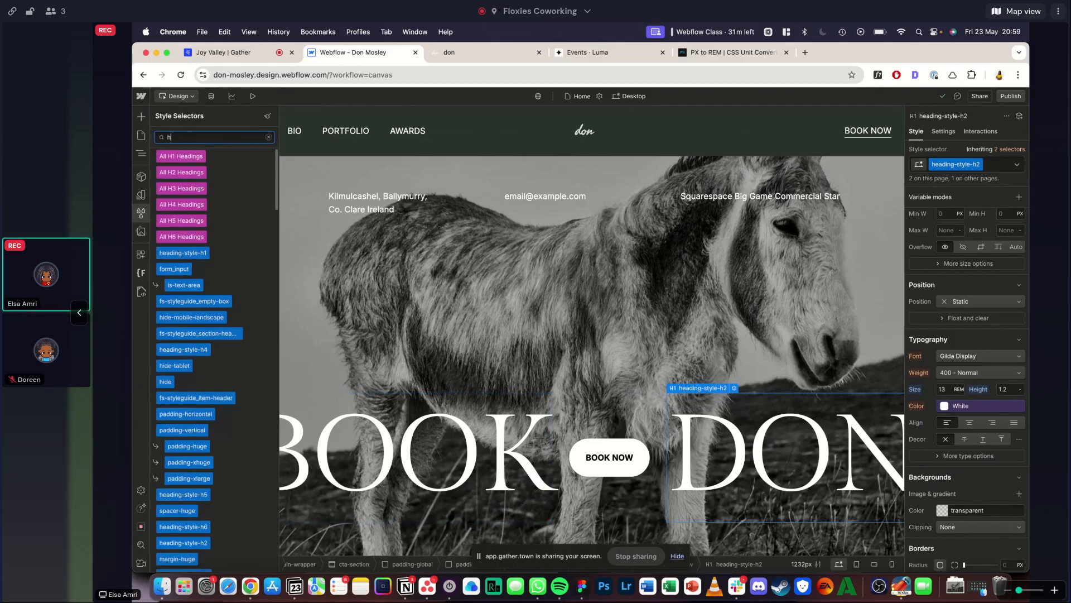
key(BackSpace)
key(BackSpace)
text(ding-)
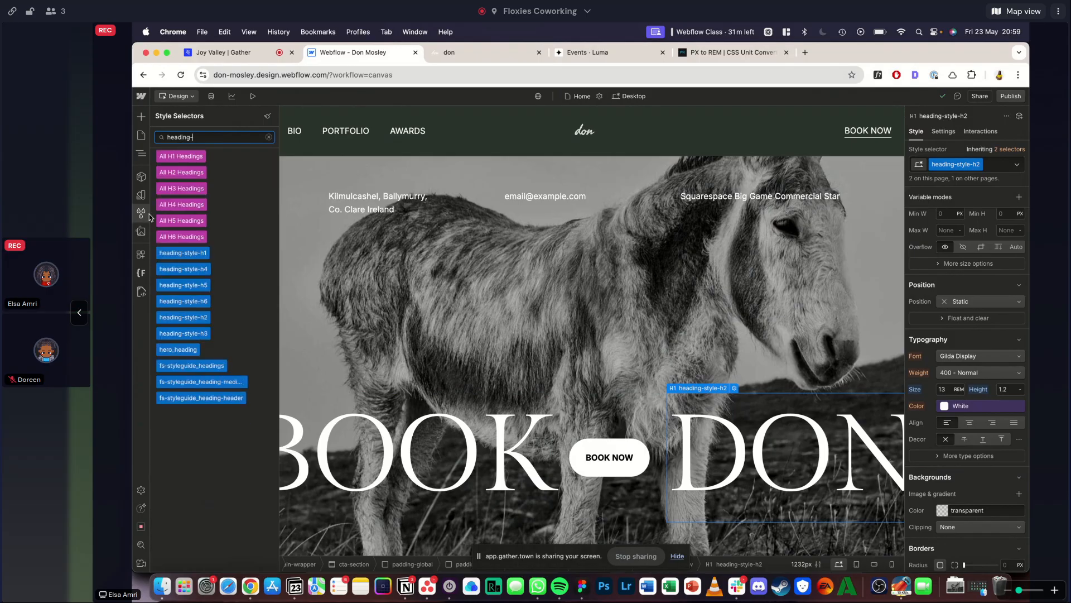
text(style)
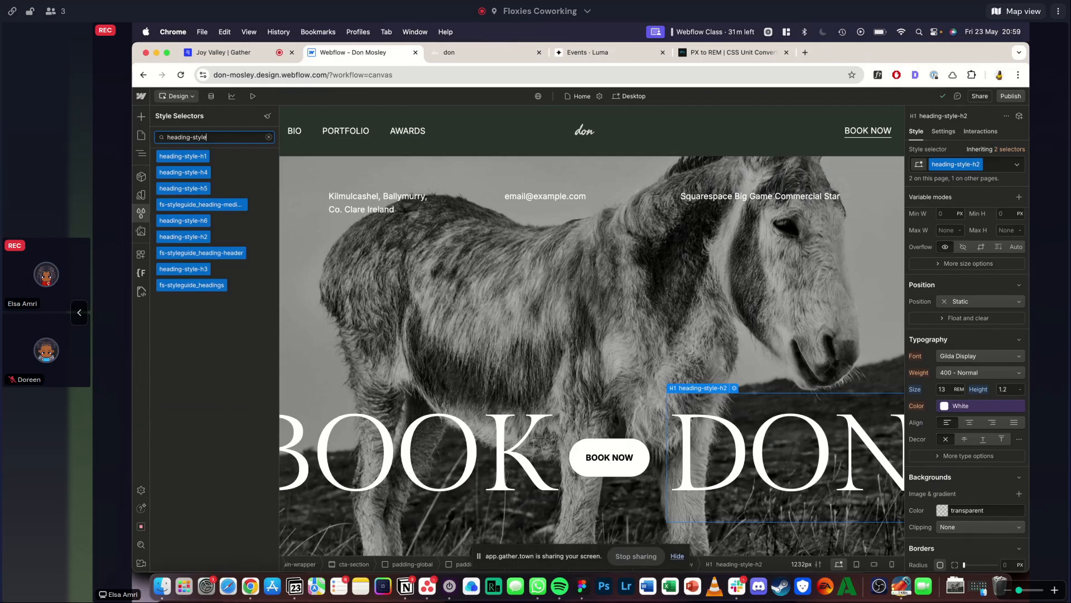
click(258, 237)
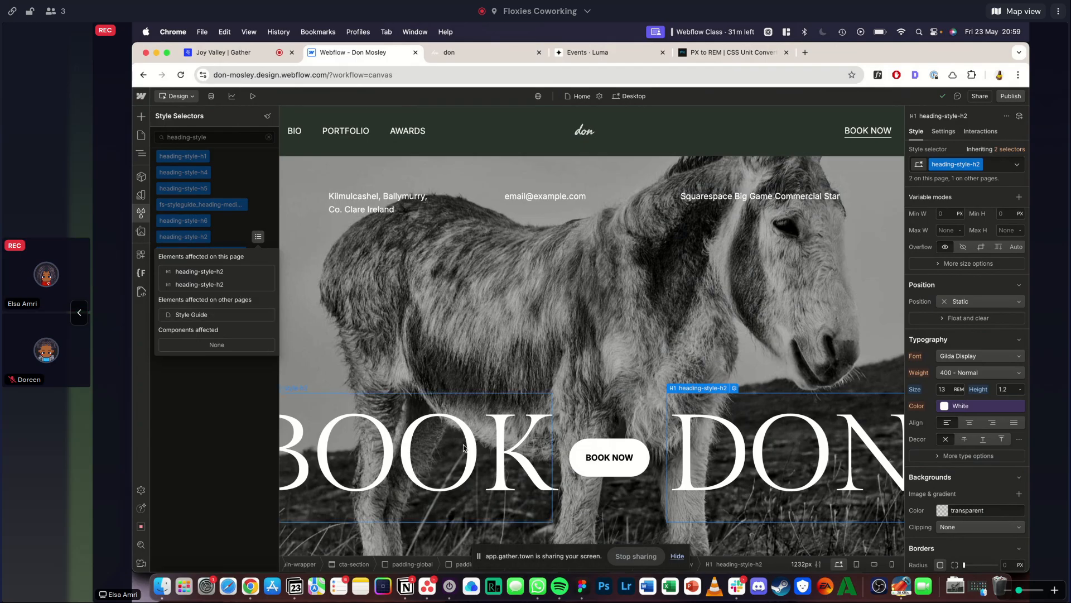
click(533, 501)
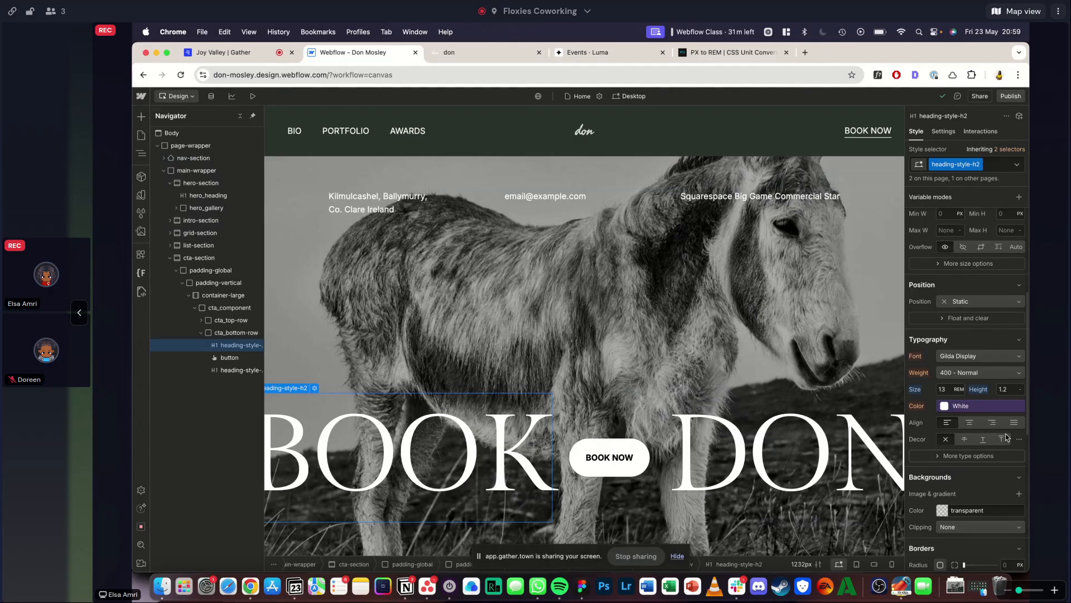
- Inspect the Don Mosley footer heading's font with WhatFont on the Squarespace reference, and review its BOOK DON section
scroll(954, 323, down, 1)
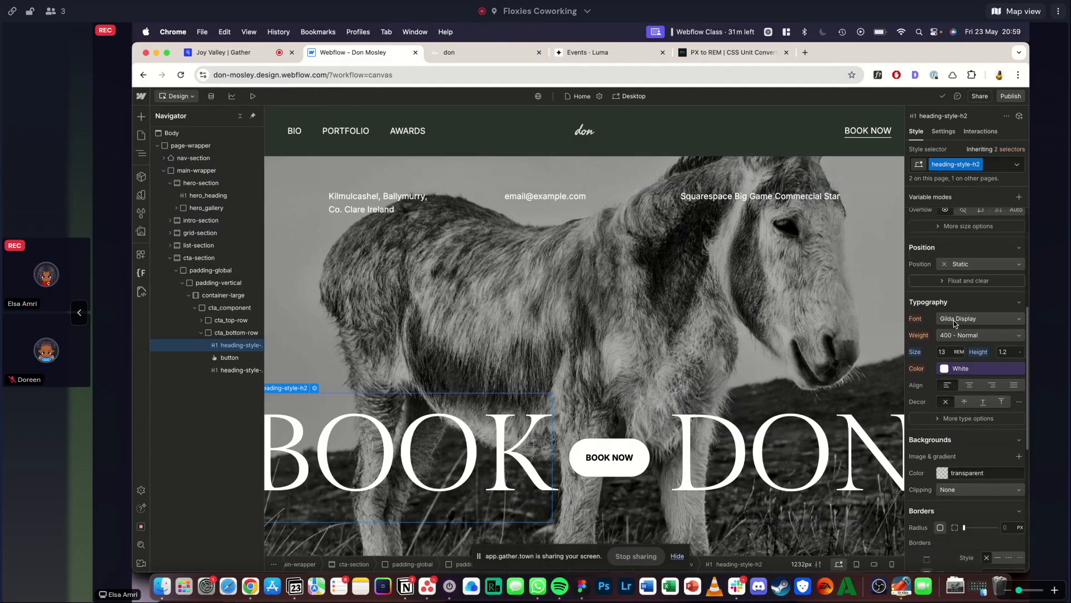
click(483, 56)
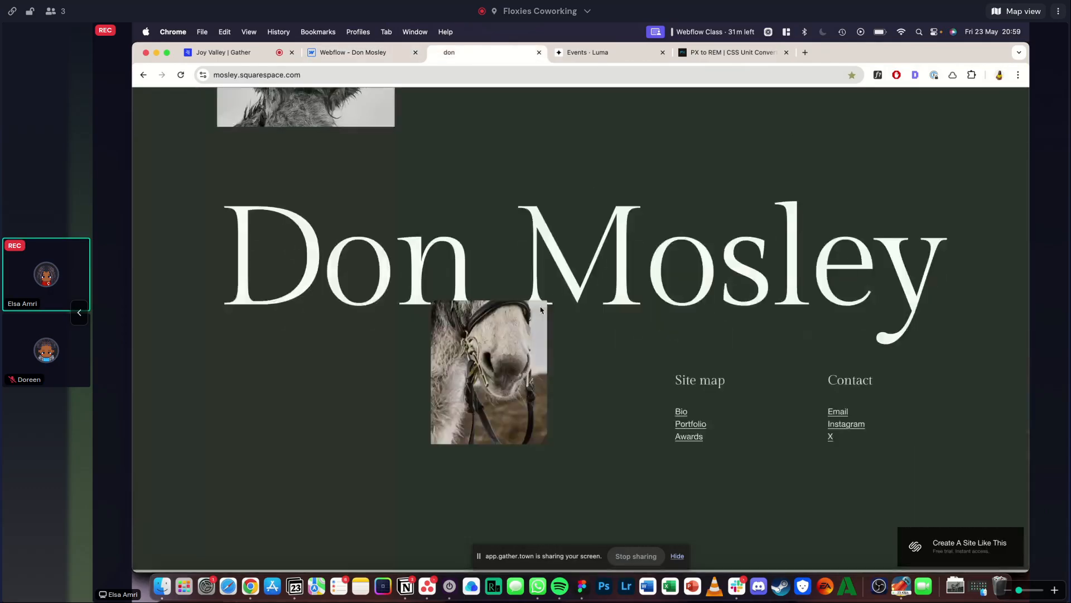
click(882, 74)
click(769, 287)
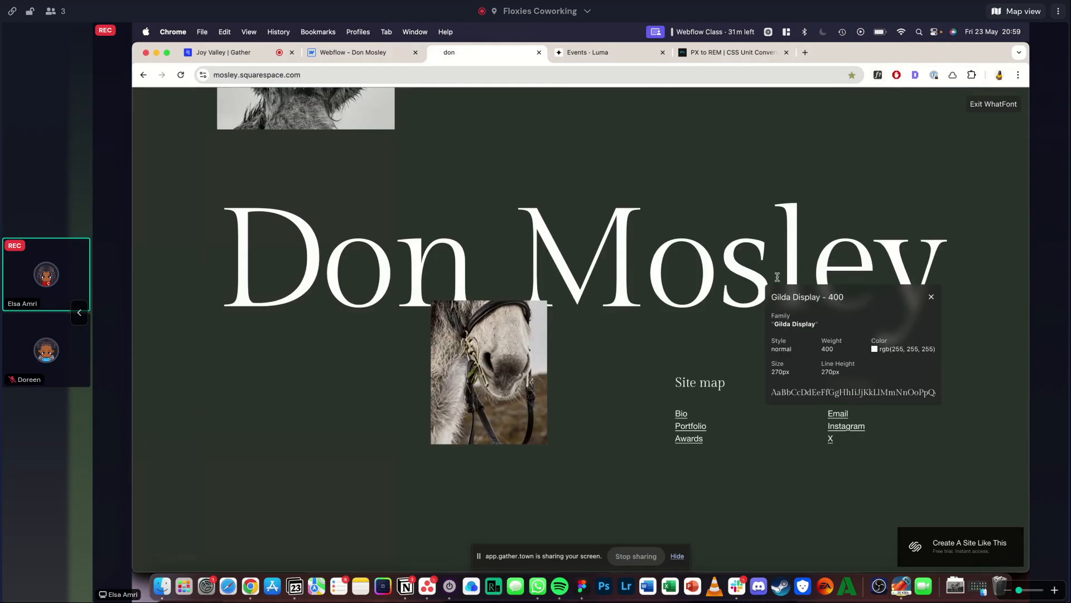
scroll(756, 243, up, 15)
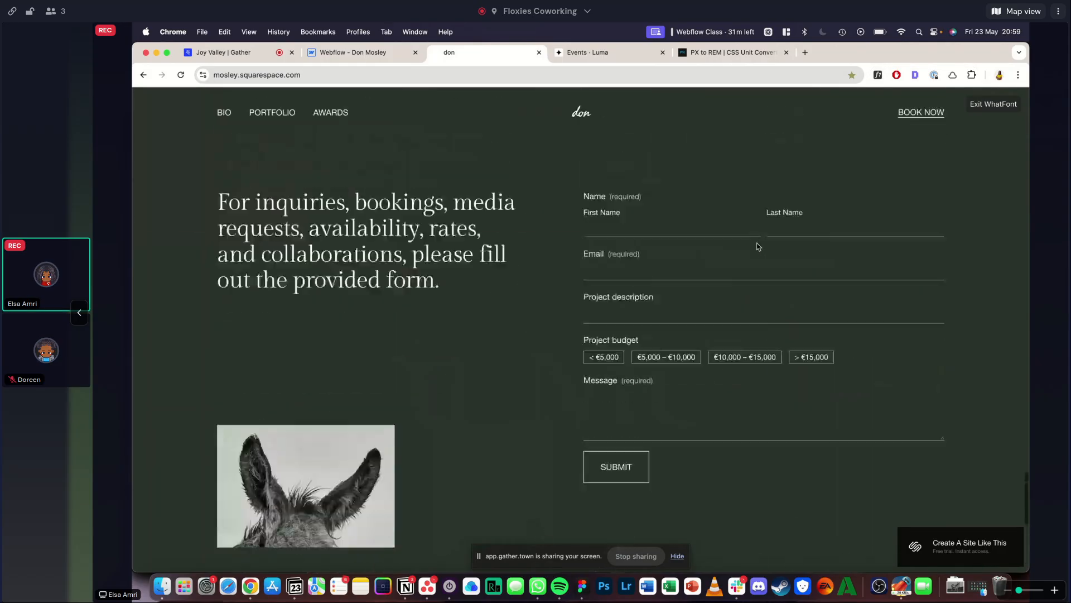
scroll(758, 245, up, 2)
key(Escape)
scroll(761, 243, down, 1)
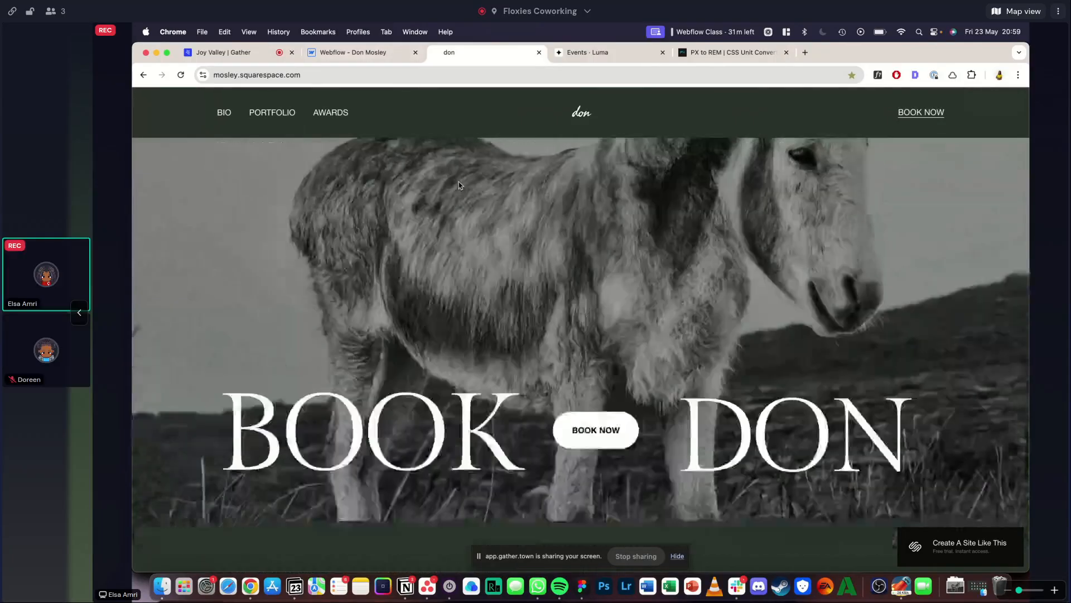
scroll(761, 243, up, 1)
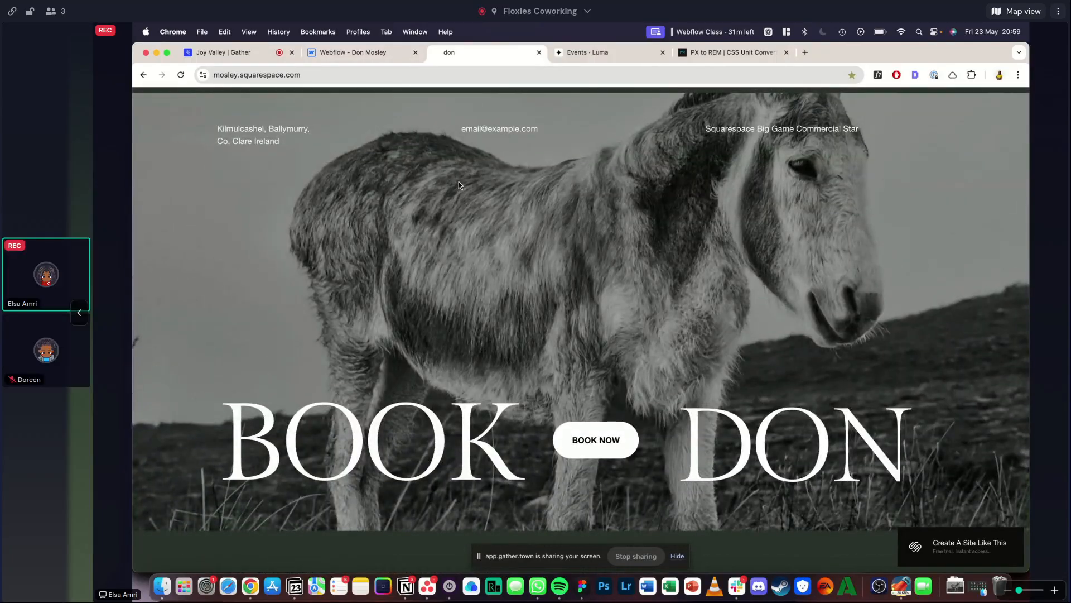
click(355, 56)
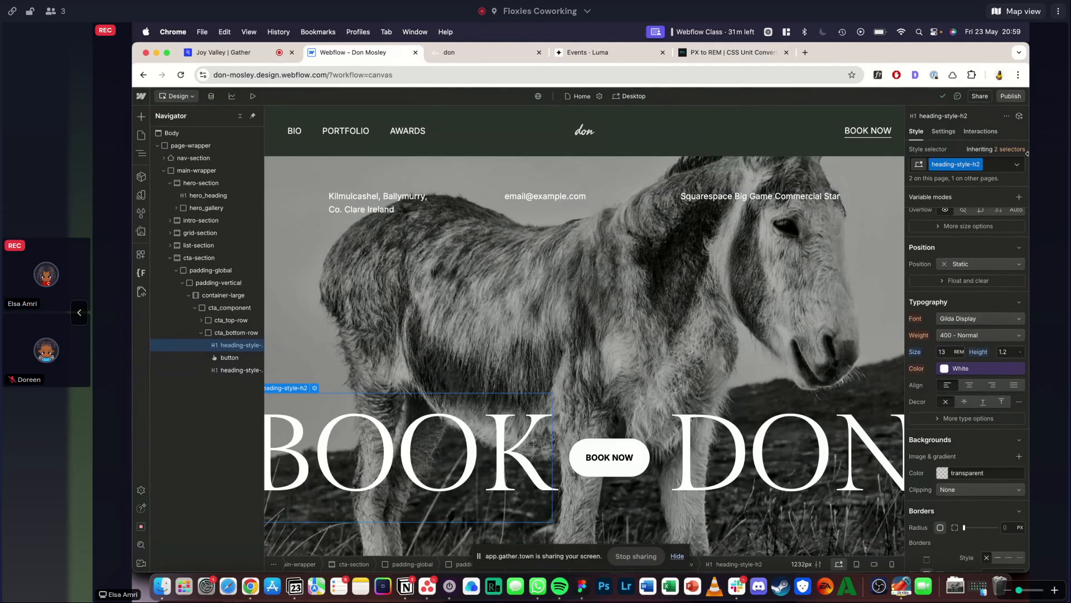
- Add a new combo class named is-vw to the BOOK heading's heading-style-h2 class
click(997, 166)
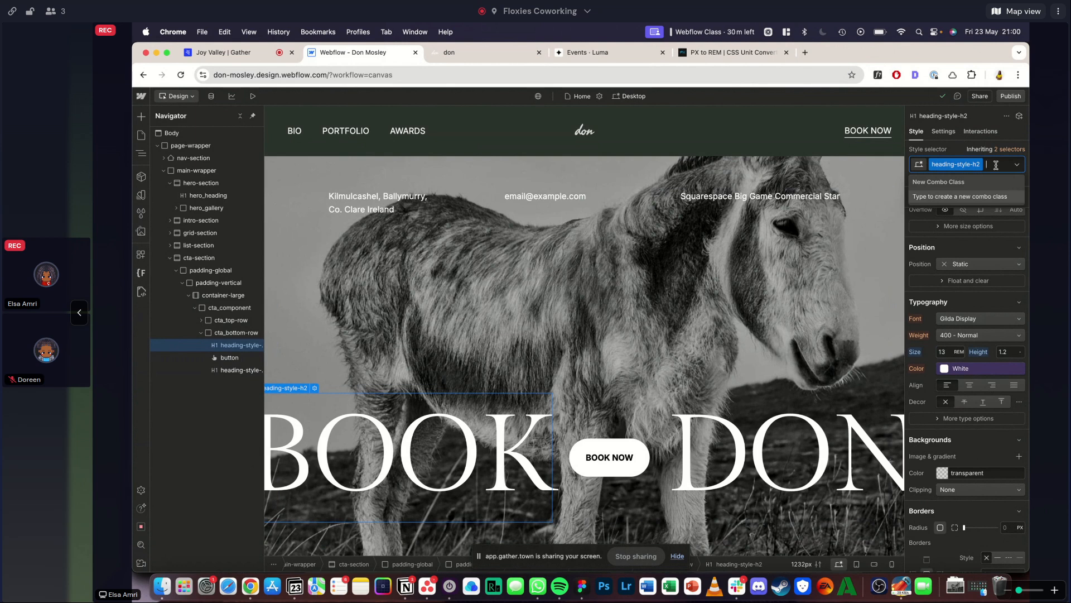
text(is-vw)
key(Return)
- Set the BOOK heading's font size to 16 VW, trying values from 10 VW upward
click(948, 350)
text(10vw)
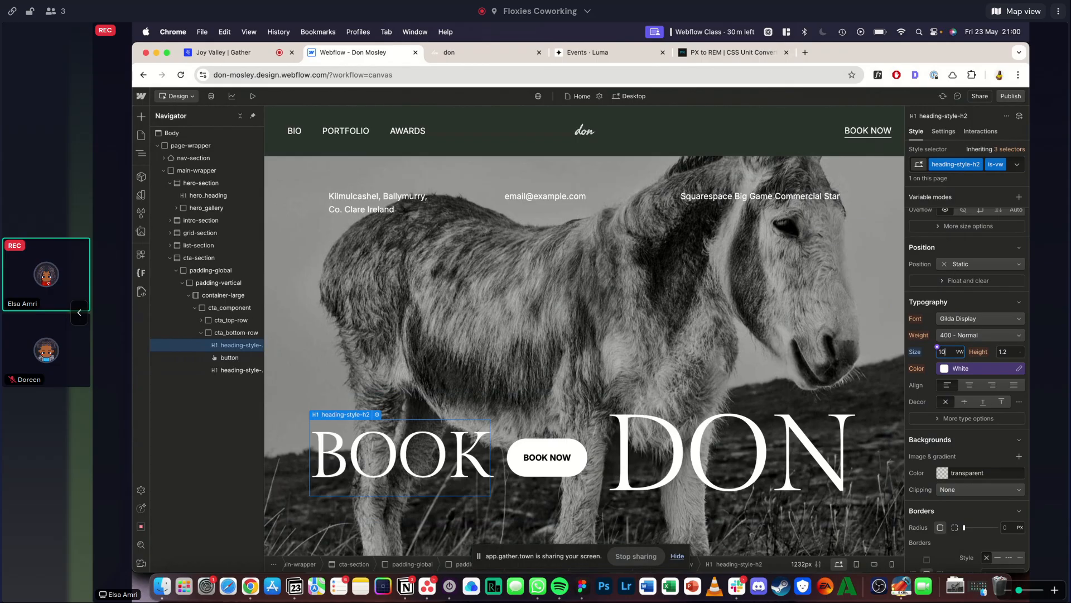
key(Up)
key(Up)
key(Up)
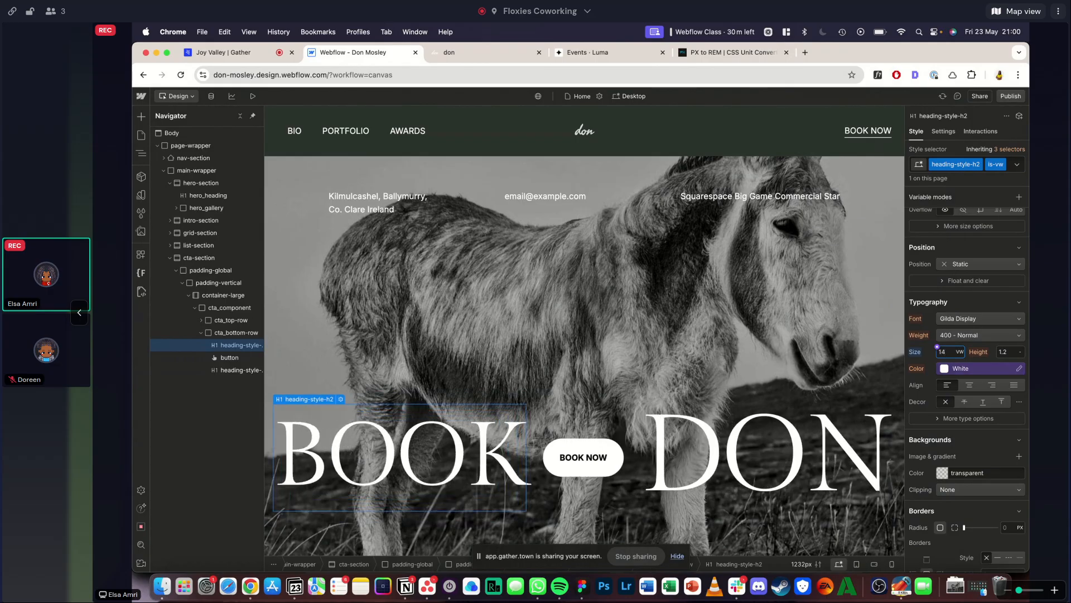
key(Up)
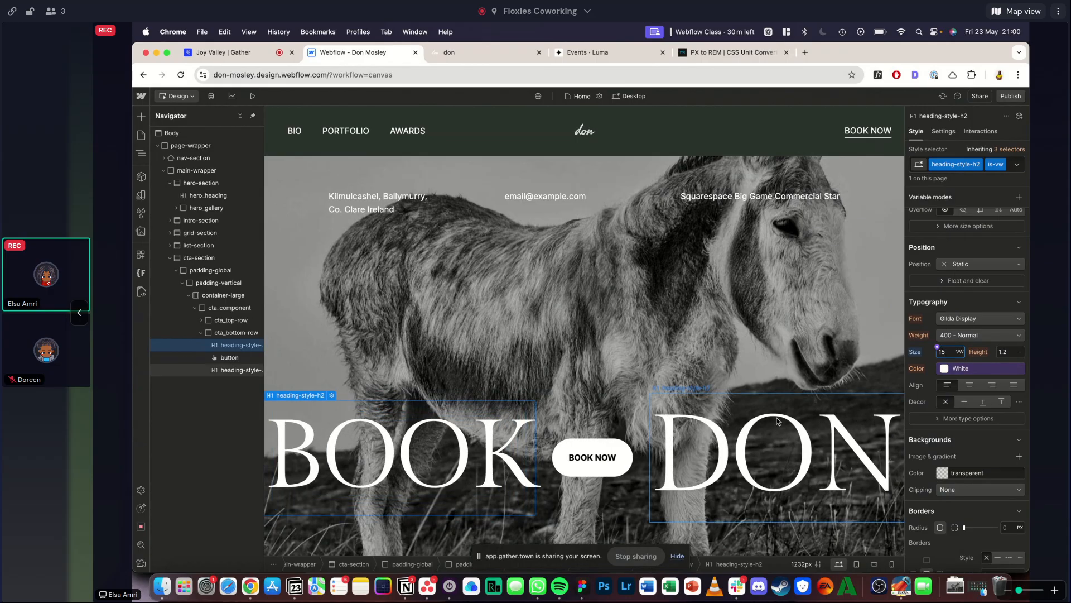
key(Up)
key(Down)
key(Up)
key(Return)
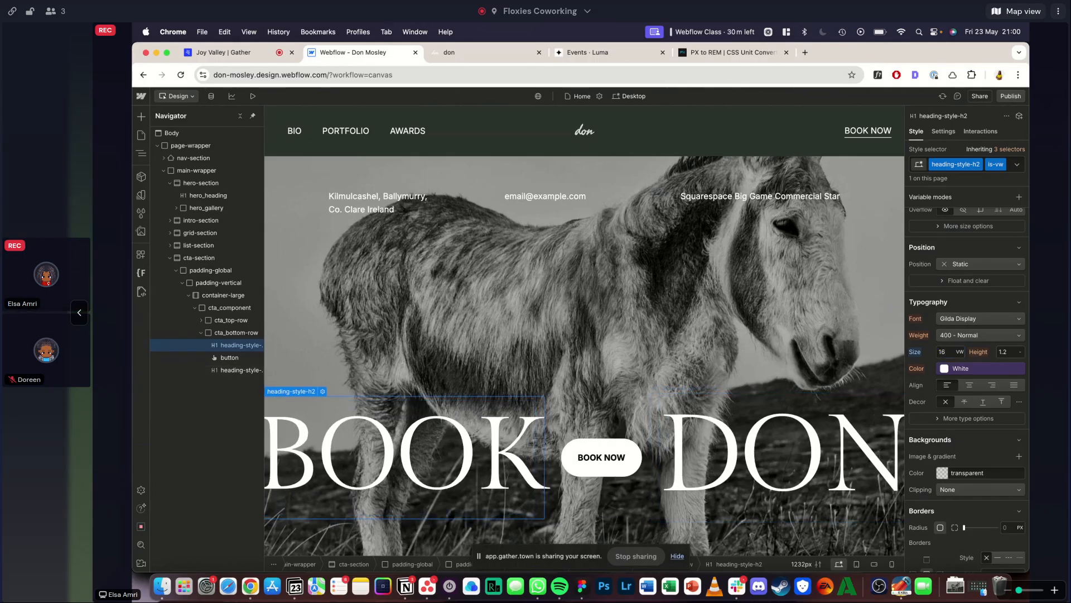
- Set the is-vw class's font size to 12 VW and apply the class to the DON heading
click(251, 97)
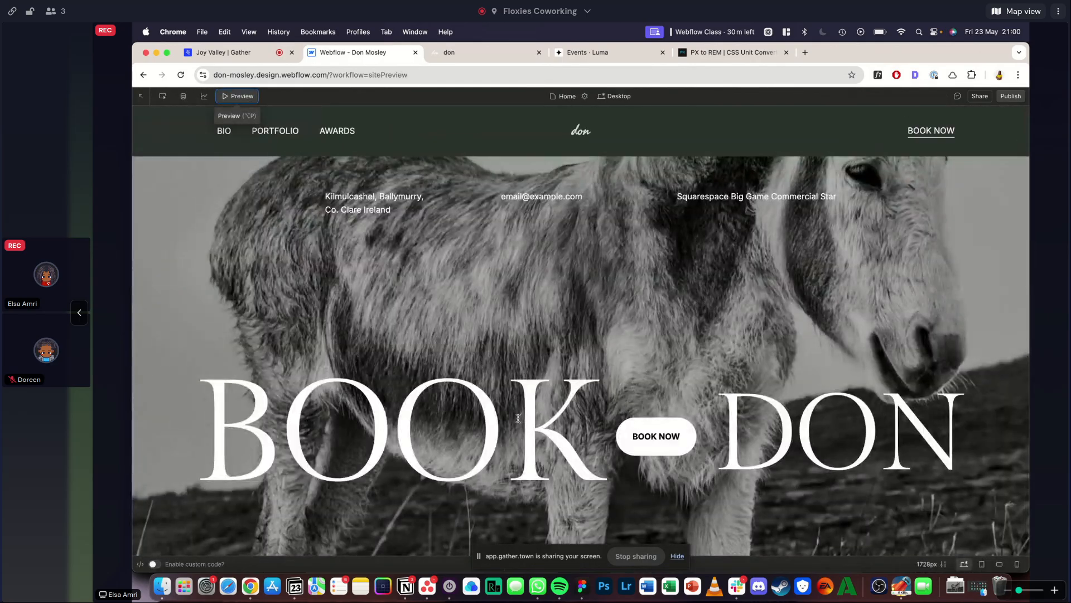
click(238, 97)
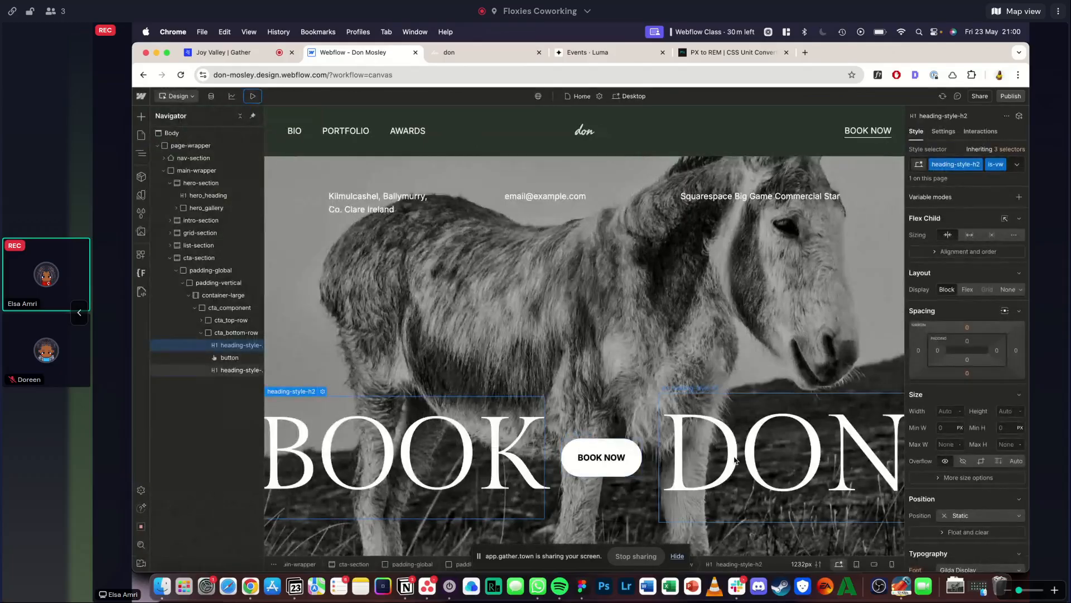
scroll(953, 465, down, 5)
double_click(947, 368)
text(12)
key(Return)
- Preview the page and check how the BOOK and DON headings scale at different canvas widths
click(253, 96)
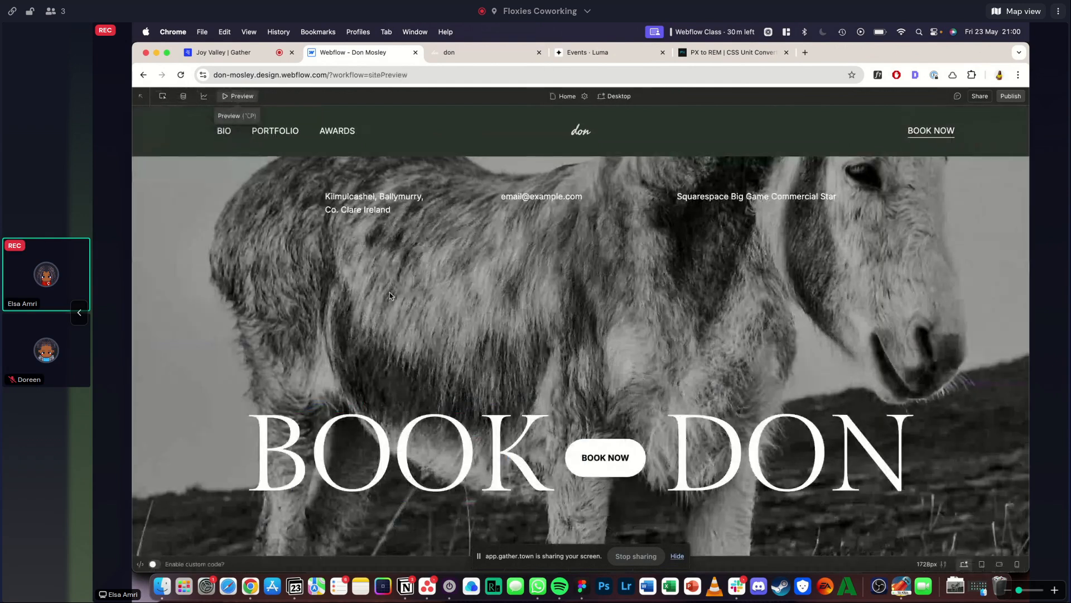
click(239, 96)
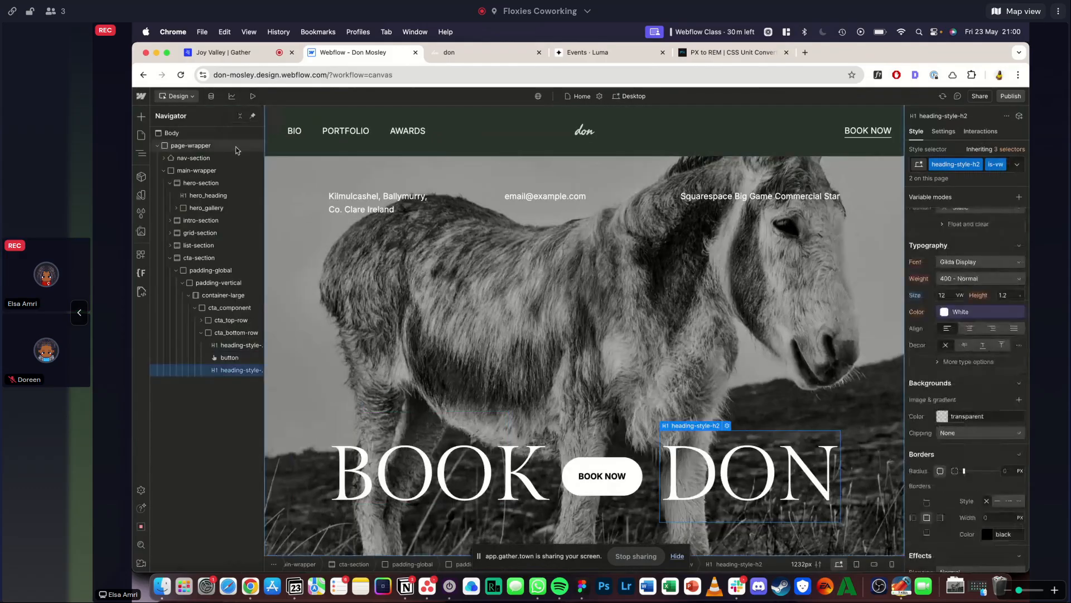
click(253, 97)
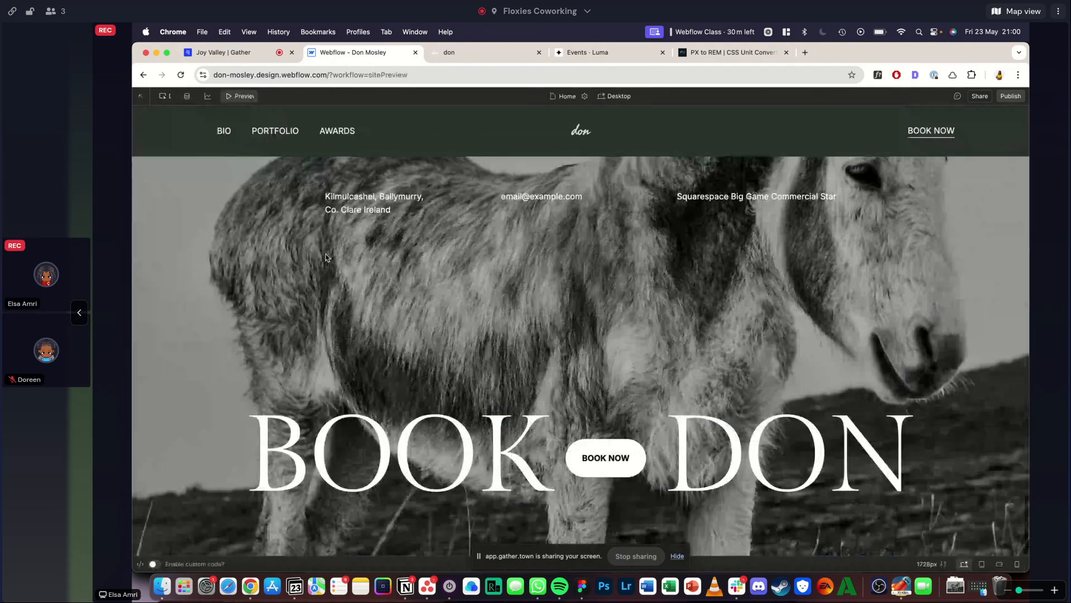
mouse_move(1027, 328)
mouse_down()
mouse_move(783, 327)
mouse_move(1026, 328)
mouse_up()
scroll(876, 346, down, 15)
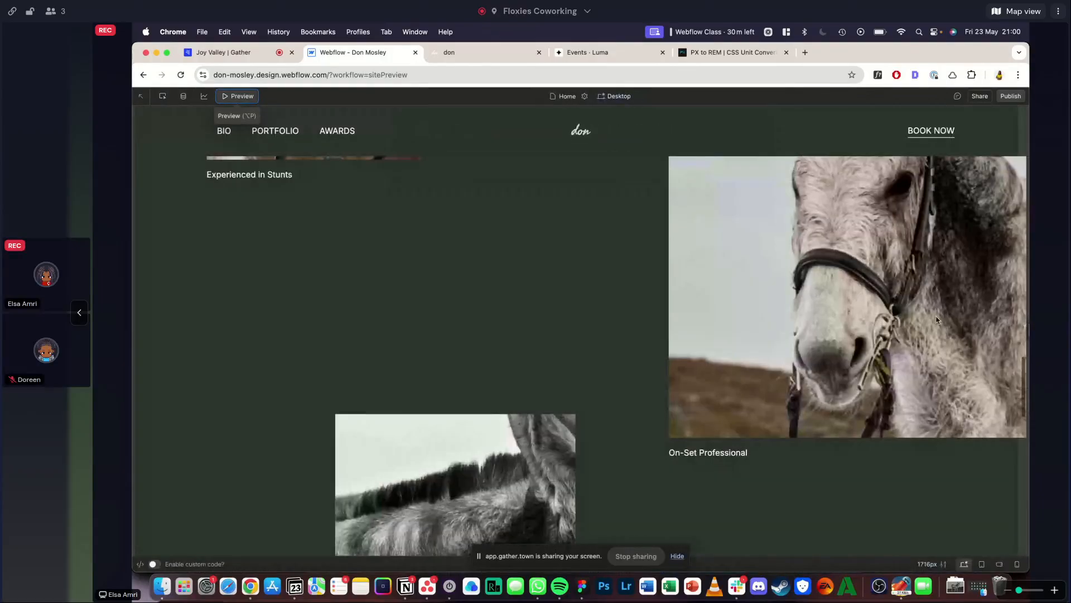
scroll(876, 346, up, 15)
click(244, 98)
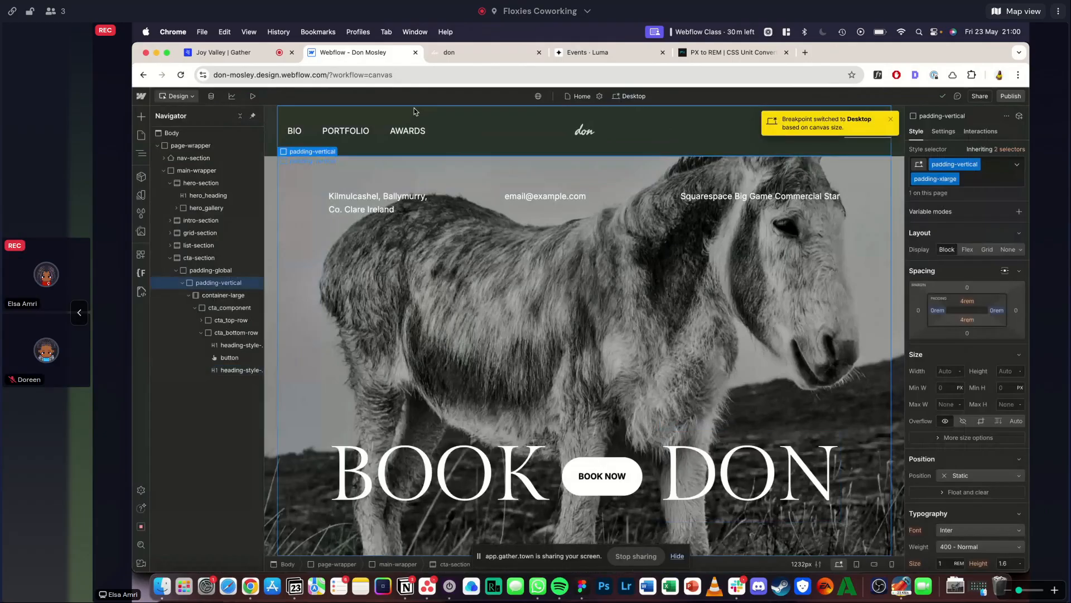
click(253, 96)
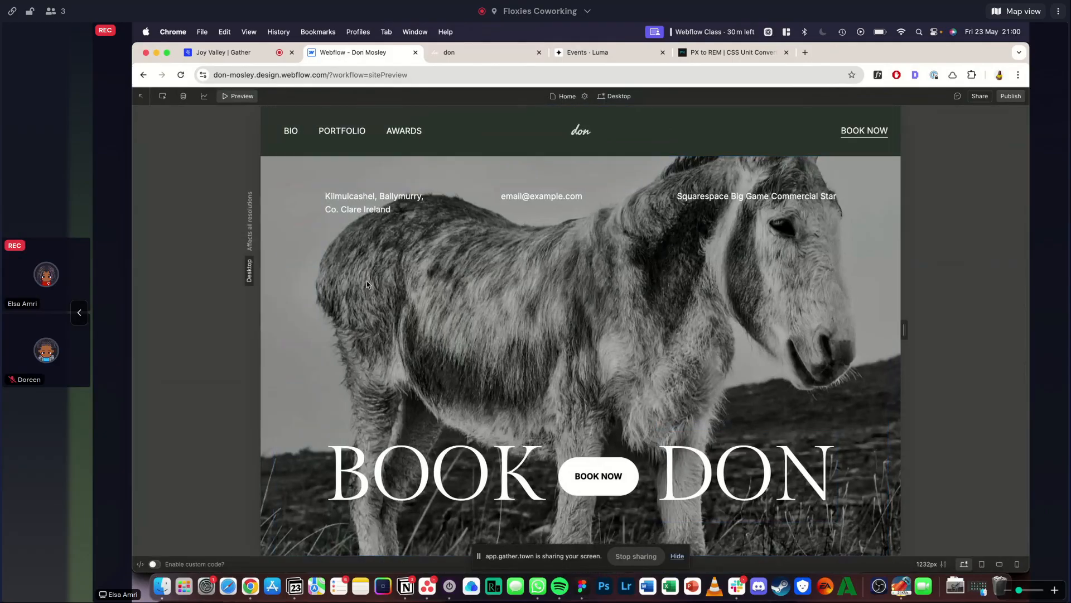
key(2)
key(1)
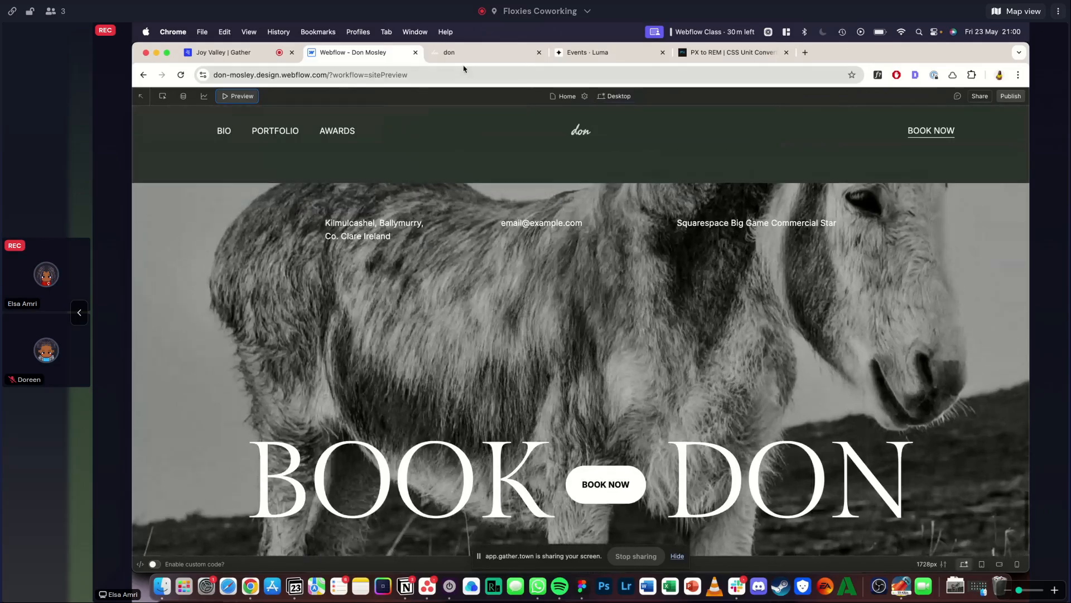
- Switch to the Squarespace reference and review its sections from BOOK DON up to the Don Mosley hero
click(463, 53)
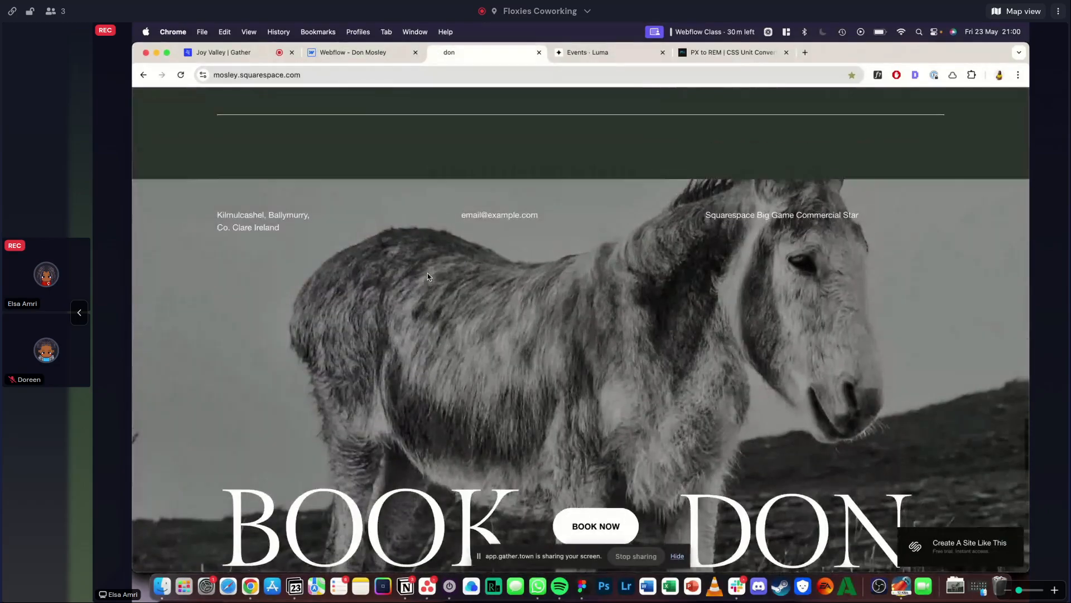
scroll(427, 275, up, 3)
scroll(427, 275, down, 4)
scroll(420, 228, down, 2)
scroll(421, 229, up, 3)
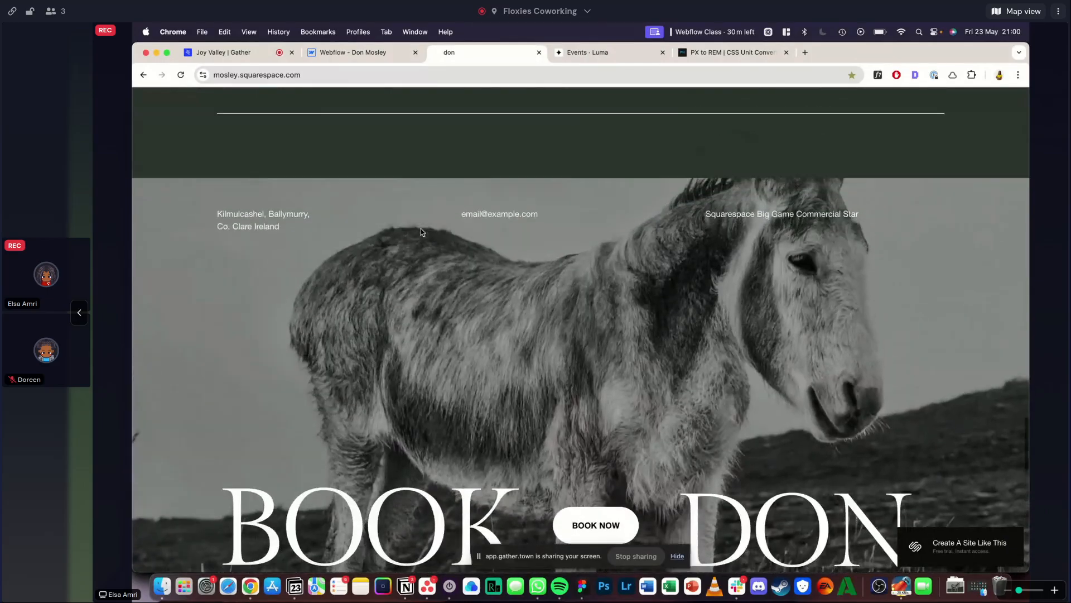
scroll(420, 229, up, 15)
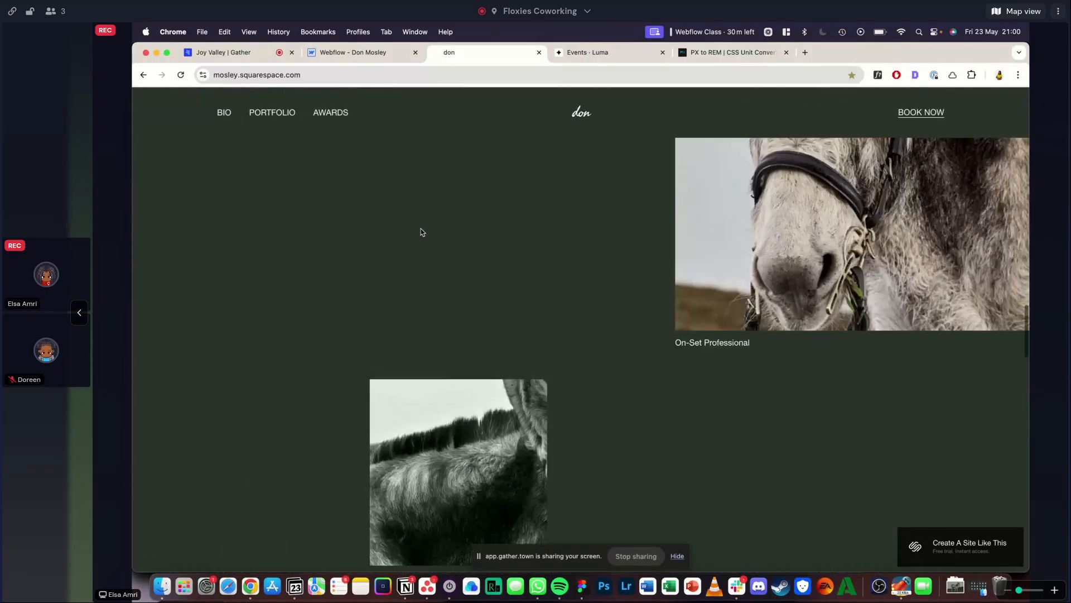
scroll(424, 240, up, 12)
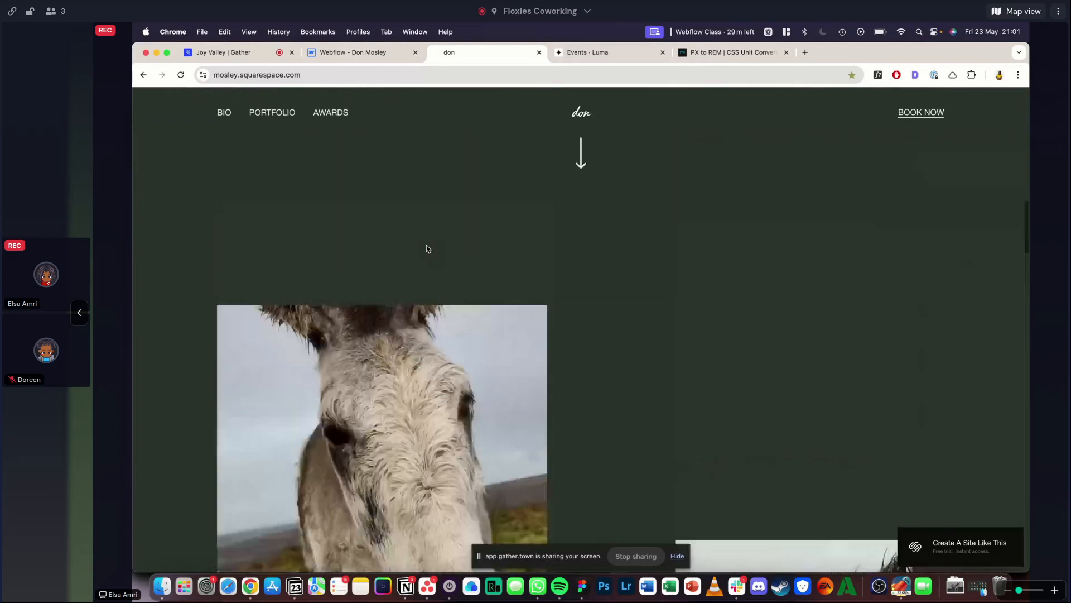
scroll(426, 248, up, 3)
scroll(427, 249, down, 15)
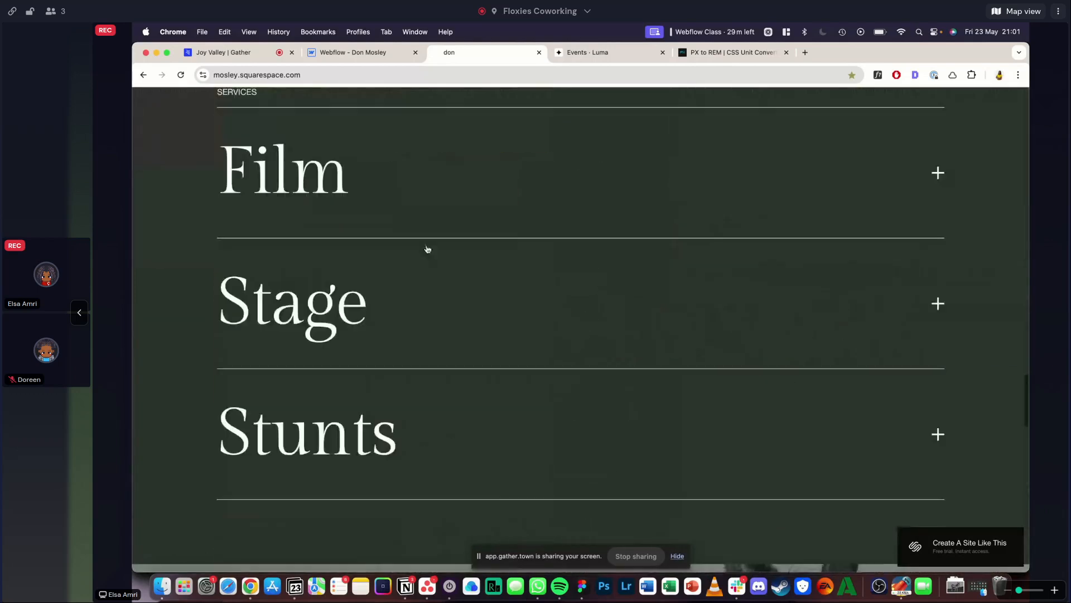
scroll(426, 248, up, 10)
scroll(427, 245, down, 5)
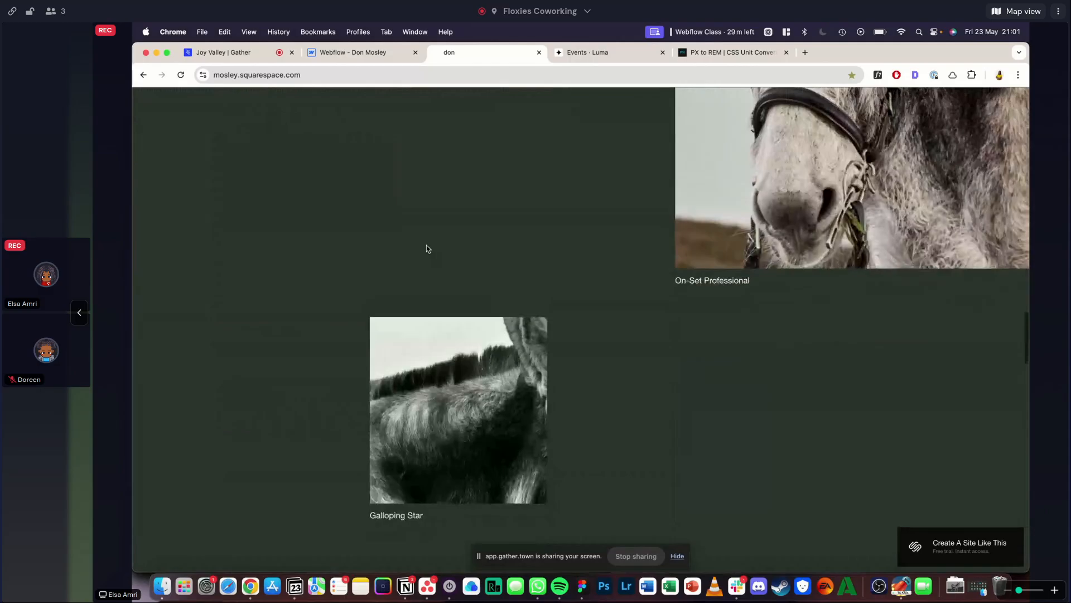
scroll(426, 248, up, 8)
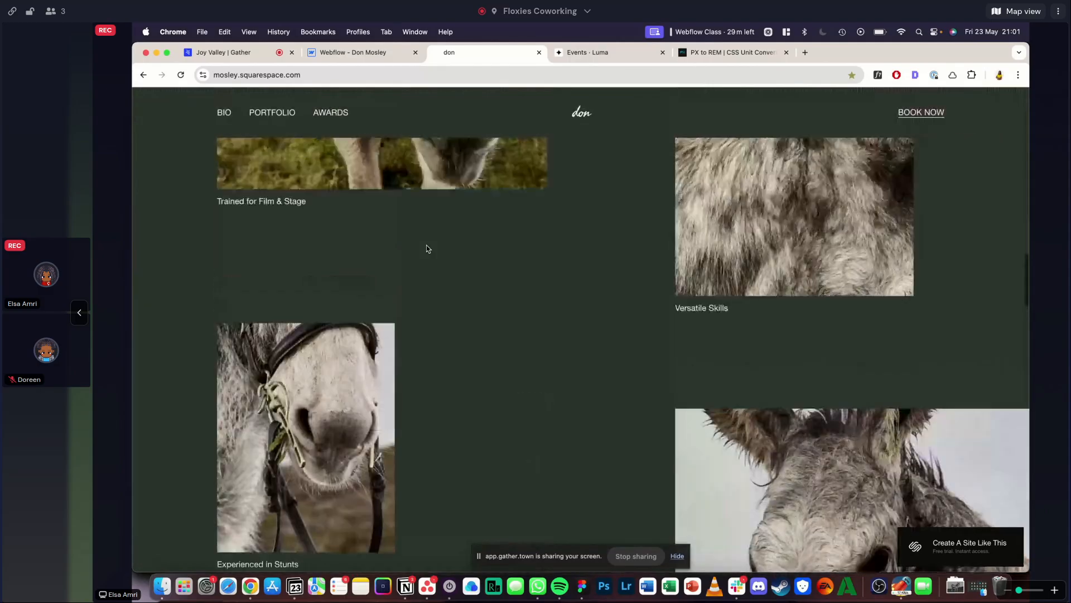
scroll(428, 248, down, 2)
scroll(428, 248, up, 5)
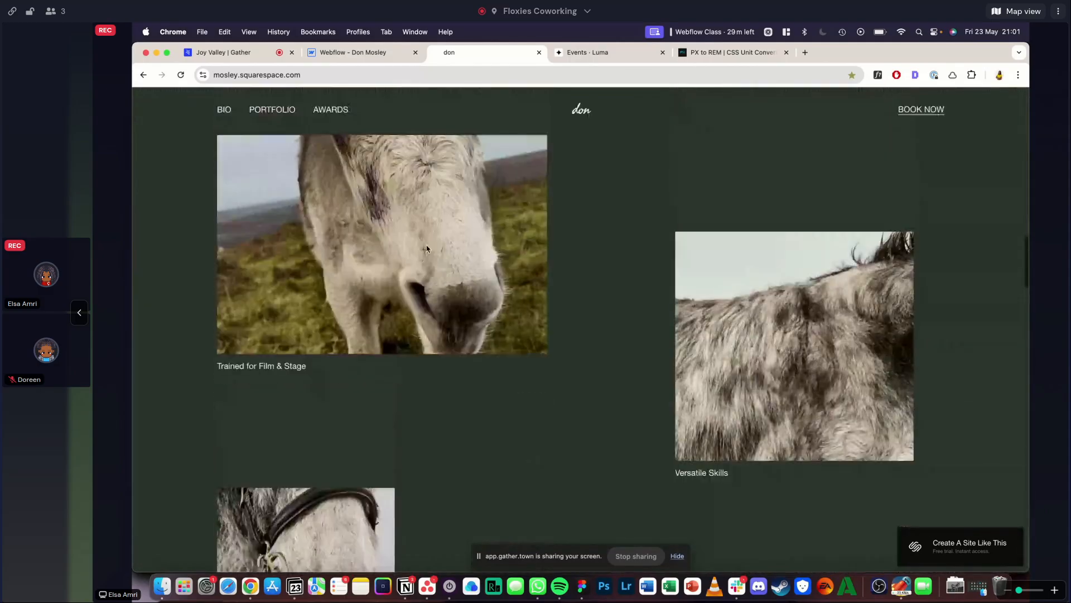
scroll(427, 248, up, 10)
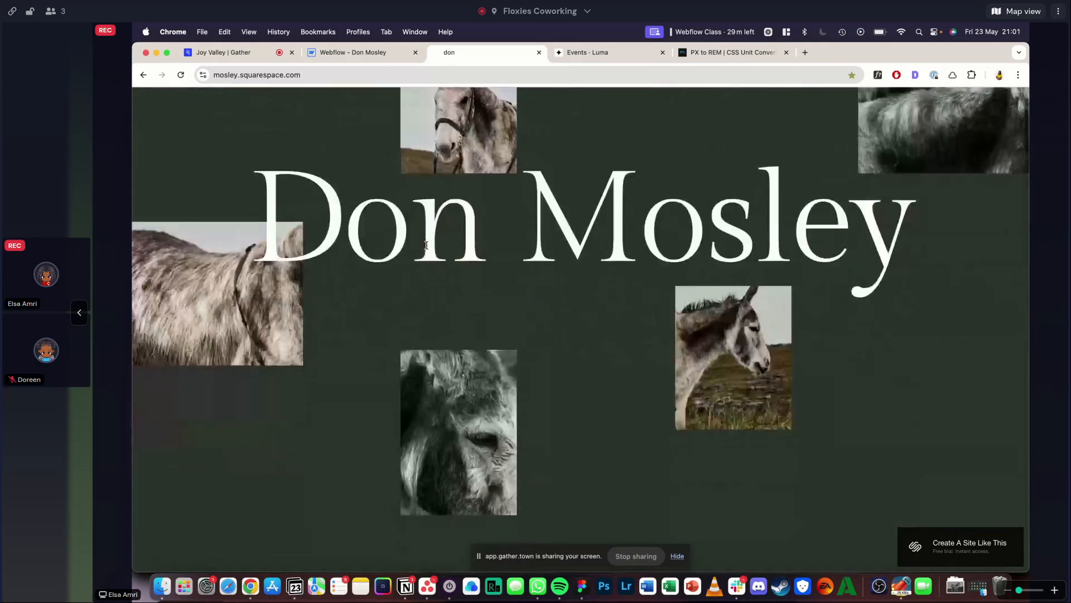
- Examine the donkey background image and heading placement in the reference's BOOK DON section
scroll(426, 246, down, 10)
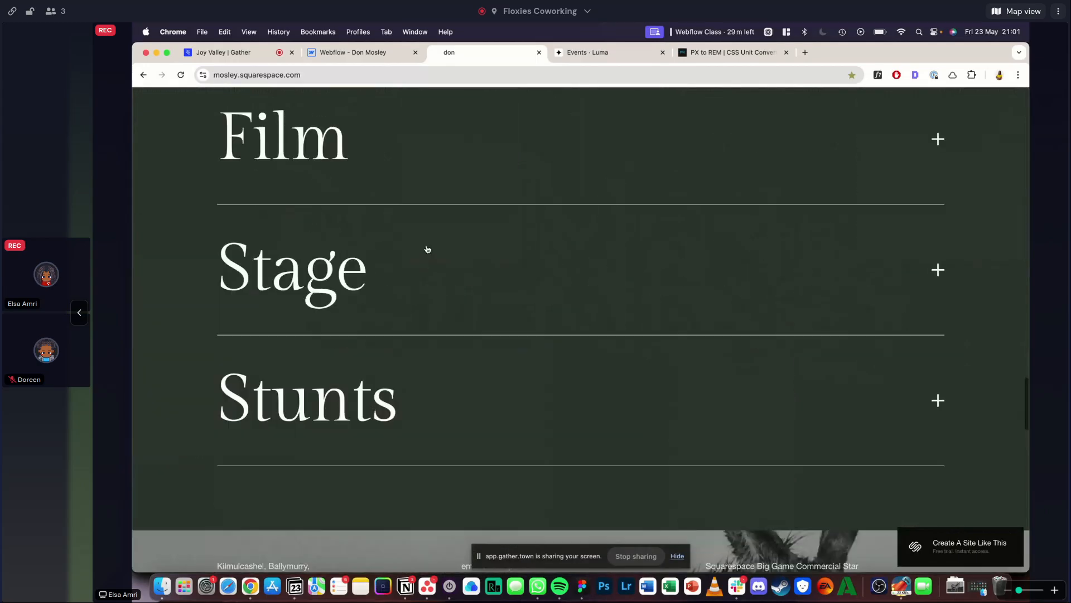
scroll(427, 249, down, 5)
scroll(428, 248, up, 8)
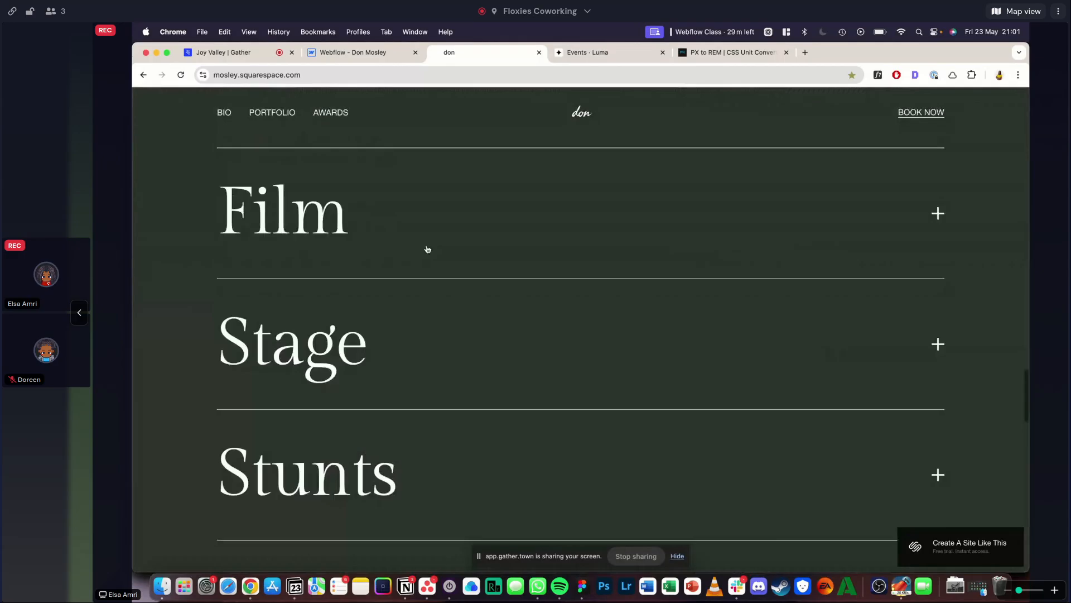
scroll(427, 249, down, 7)
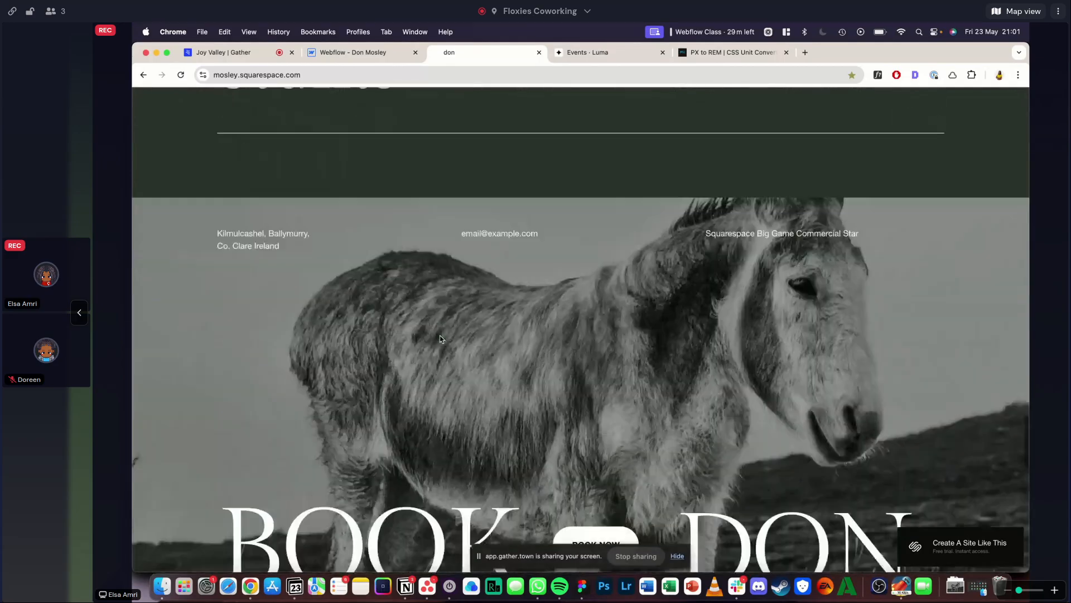
scroll(441, 339, down, 2)
scroll(439, 339, down, 2)
scroll(439, 339, up, 5)
scroll(440, 339, up, 3)
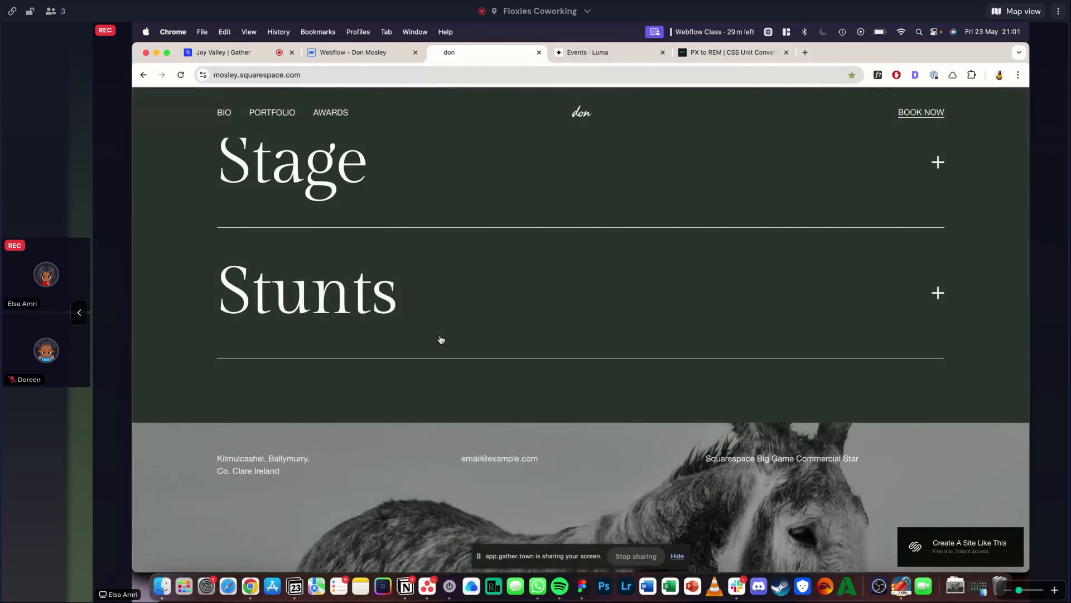
scroll(440, 339, down, 8)
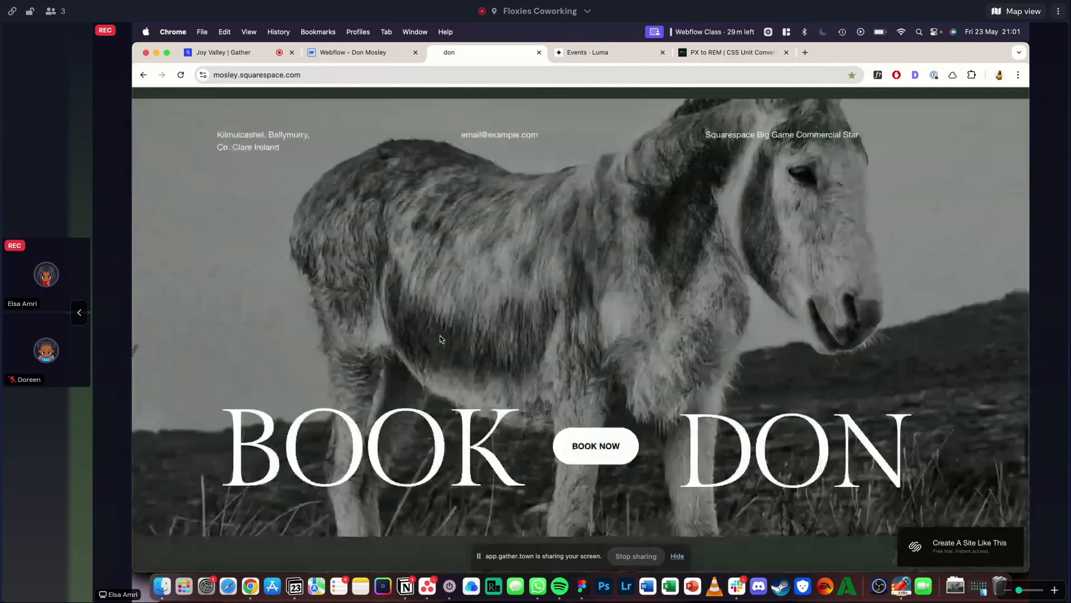
scroll(439, 339, up, 7)
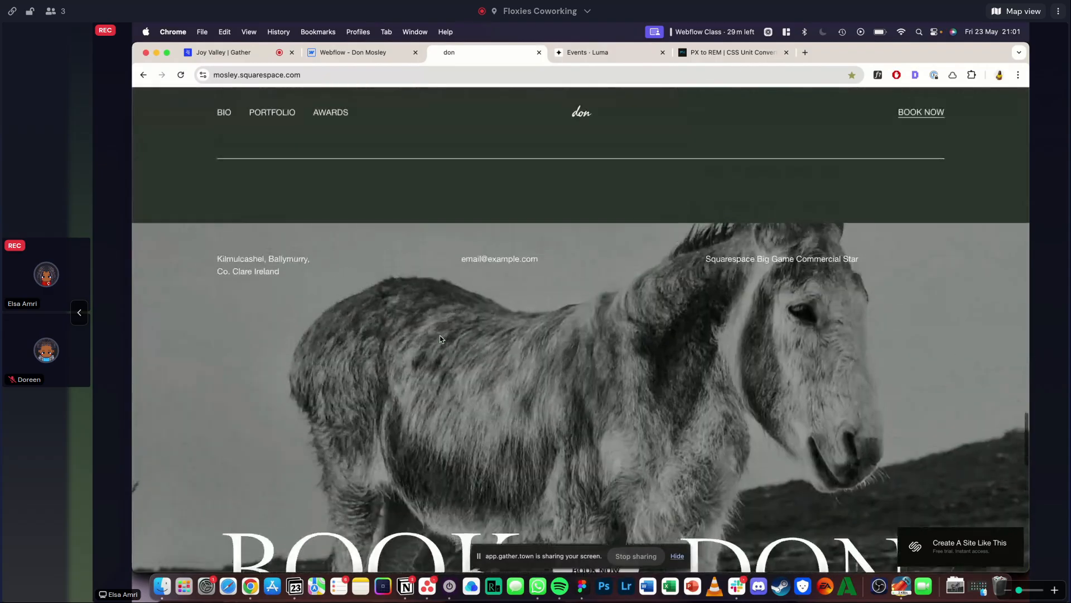
scroll(439, 338, down, 8)
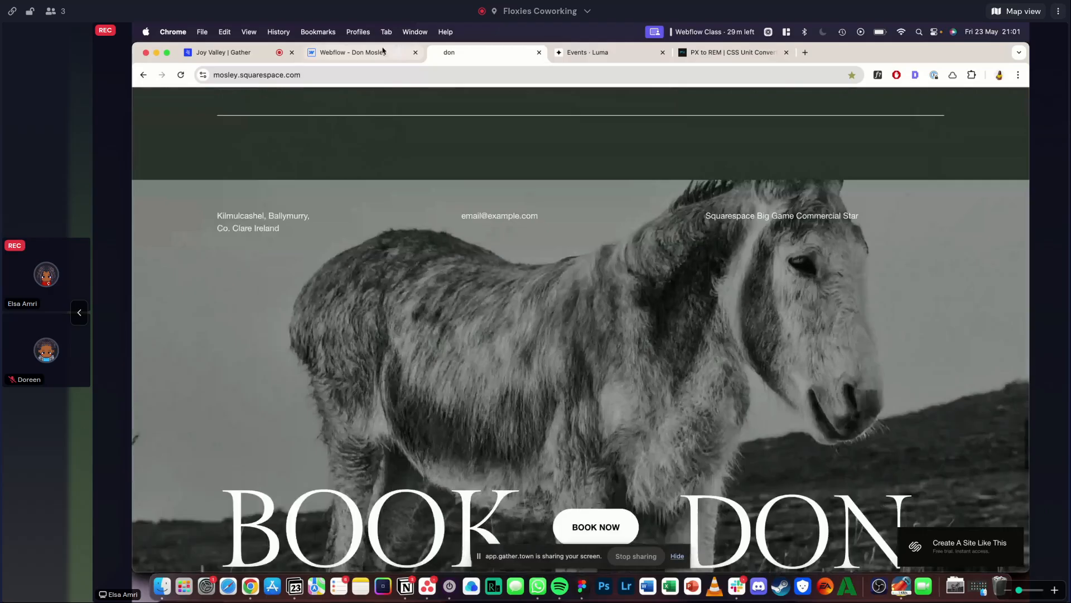
- Leave the Webflow preview and compare its cta-section with the reference's BOOK DON section
click(352, 52)
click(250, 99)
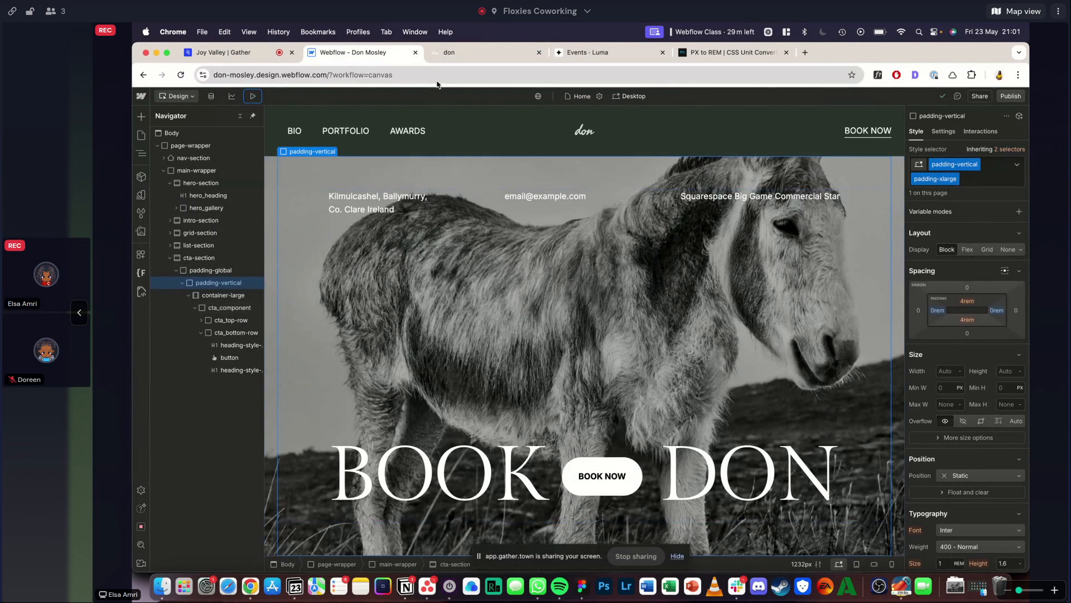
click(500, 51)
scroll(472, 397, up, 2)
scroll(472, 401, up, 2)
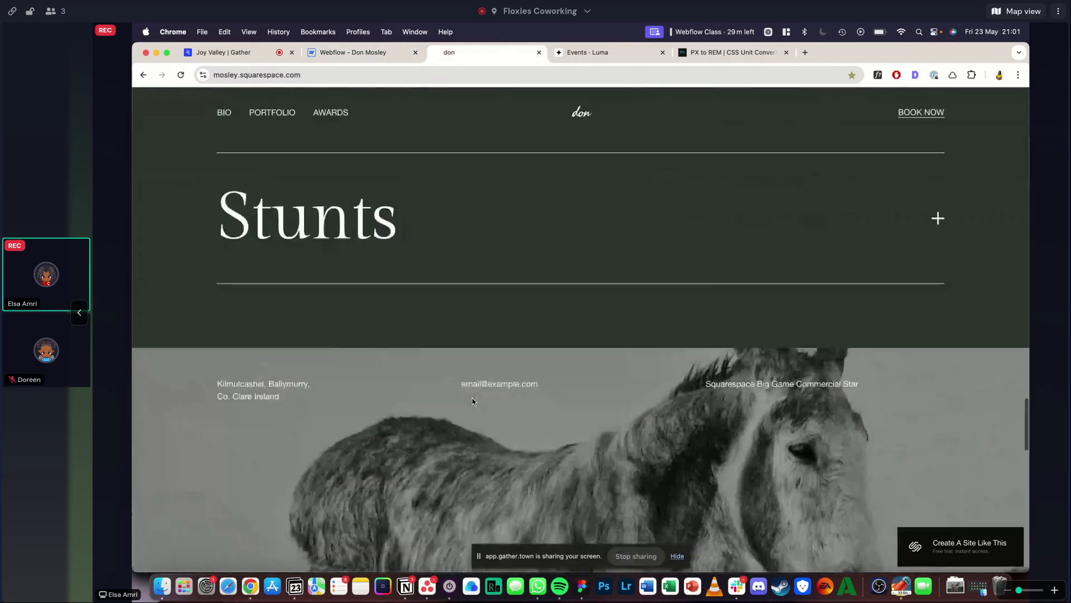
scroll(472, 401, down, 7)
scroll(472, 400, up, 3)
scroll(472, 397, up, 2)
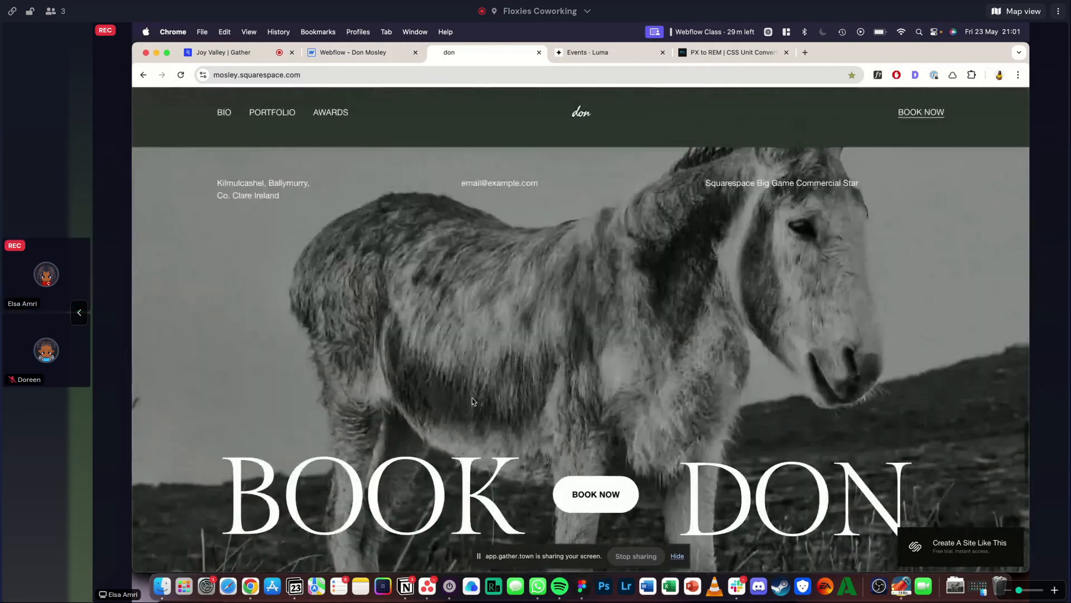
- In Webflow, set the cta-section background image's custom width to 130
click(352, 52)
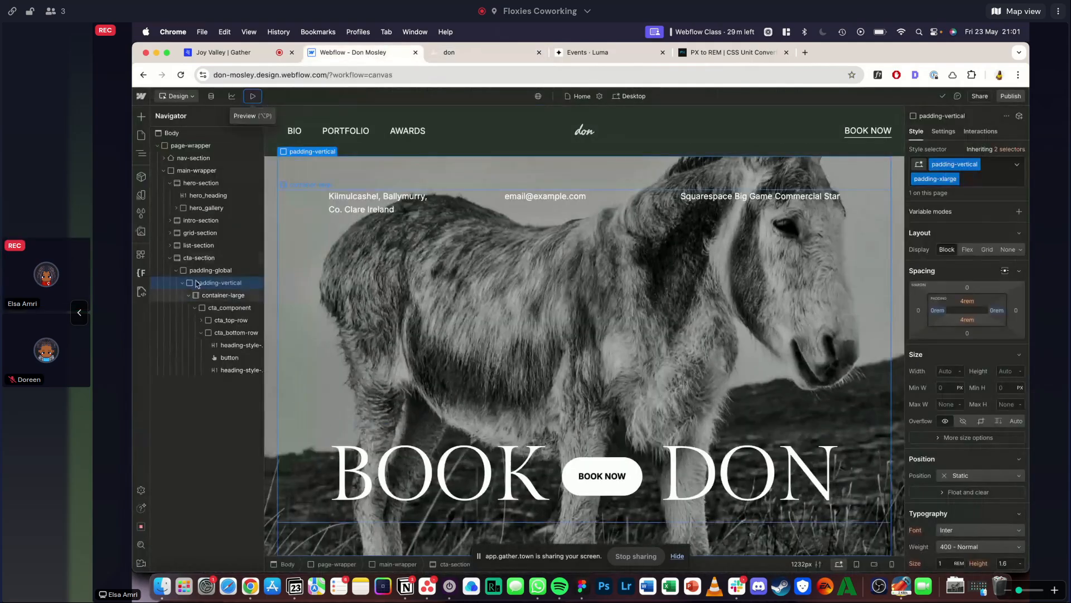
click(199, 258)
scroll(982, 357, down, 10)
scroll(967, 284, up, 2)
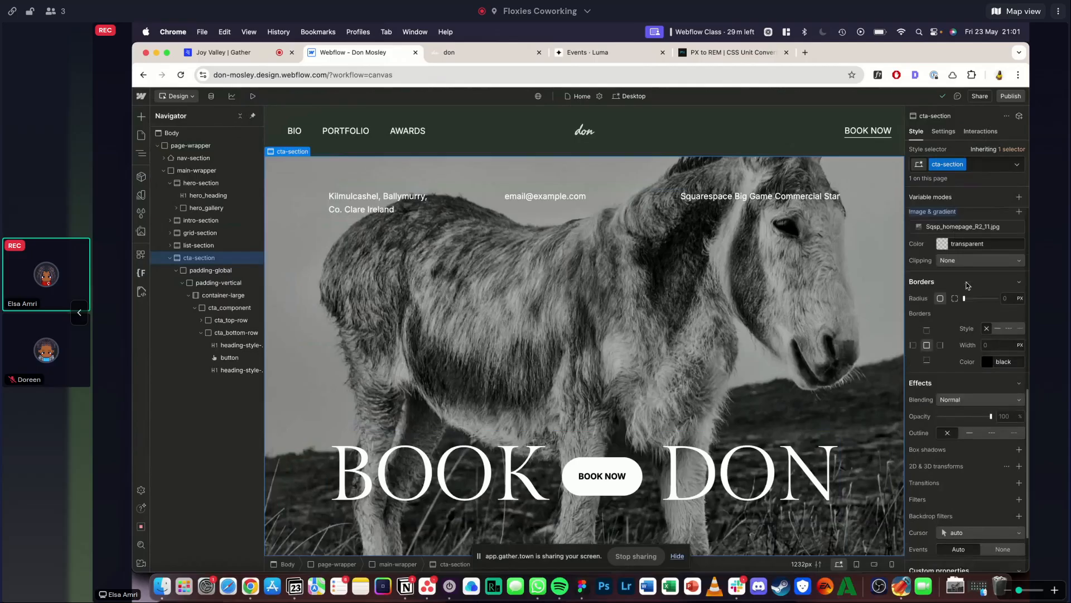
click(968, 226)
click(952, 344)
text(130)
key(Return)
click(955, 204)
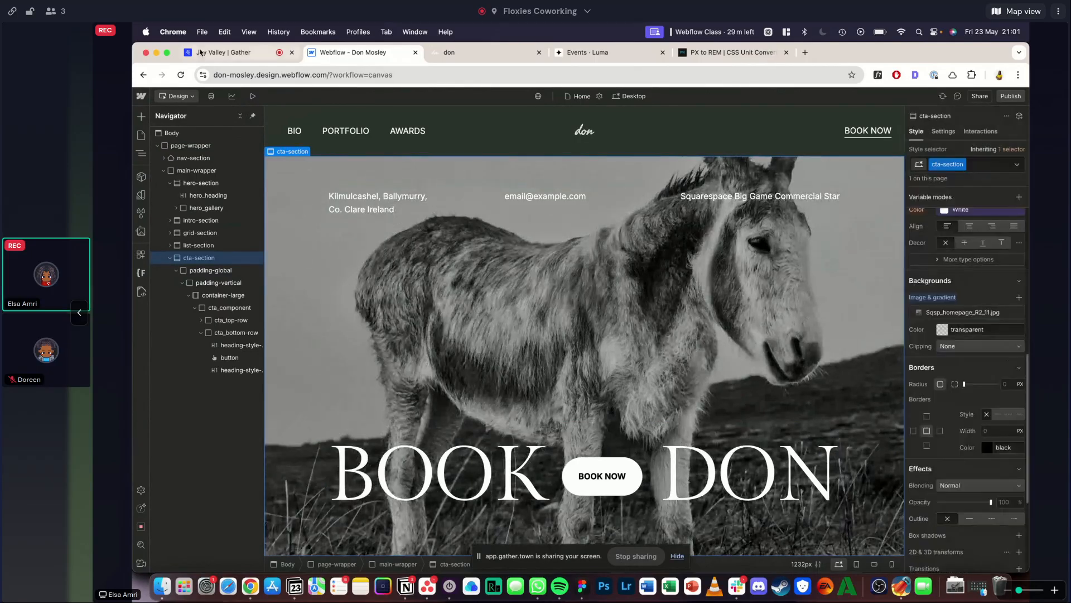
- Preview the resized cta-section background and compare it with the Squarespace reference
click(255, 96)
click(457, 52)
click(373, 69)
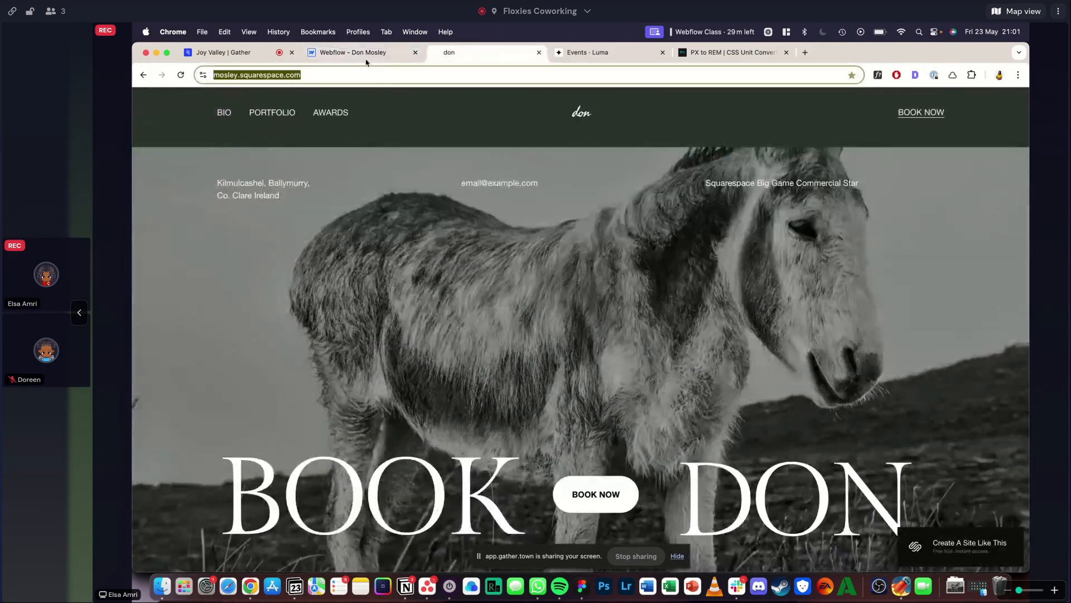
click(363, 54)
click(222, 94)
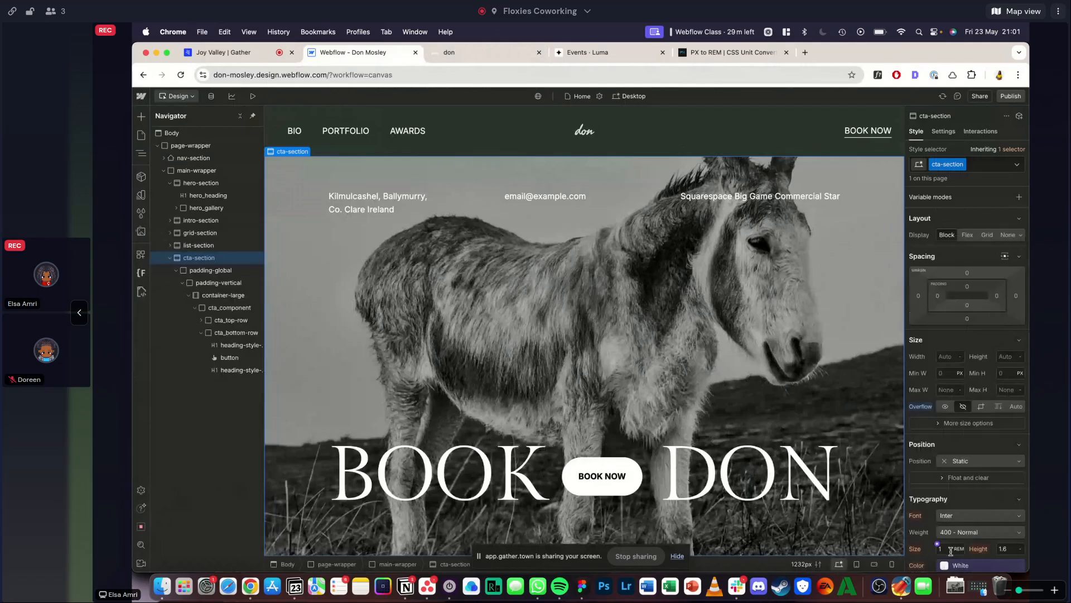
- Try the Cover size on the cta-section background image, and finally give it a custom width of 120
scroll(955, 399, down, 4)
click(957, 438)
click(976, 311)
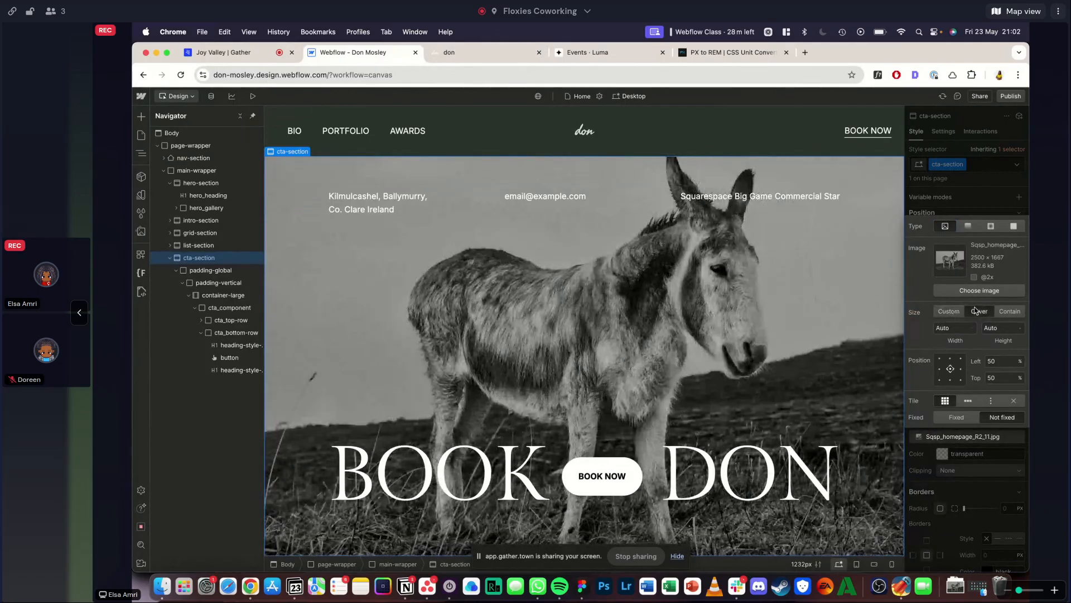
click(948, 311)
click(951, 328)
text(120)
key(Return)
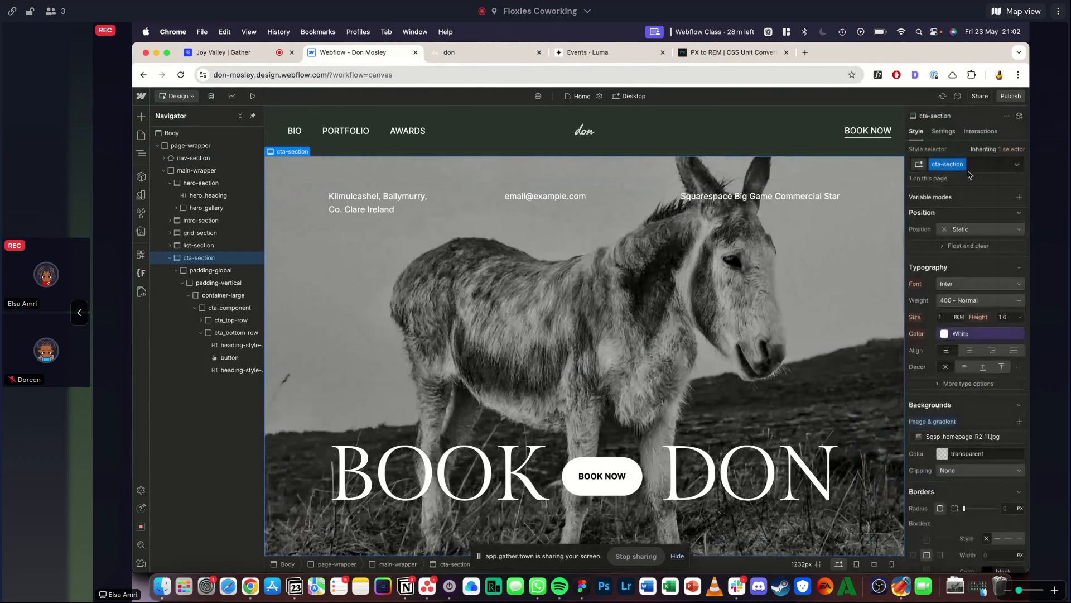
- Preview the cta-section with the resized background, compare it with the Squarespace reference, and return to the Webflow canvas
click(254, 99)
click(461, 57)
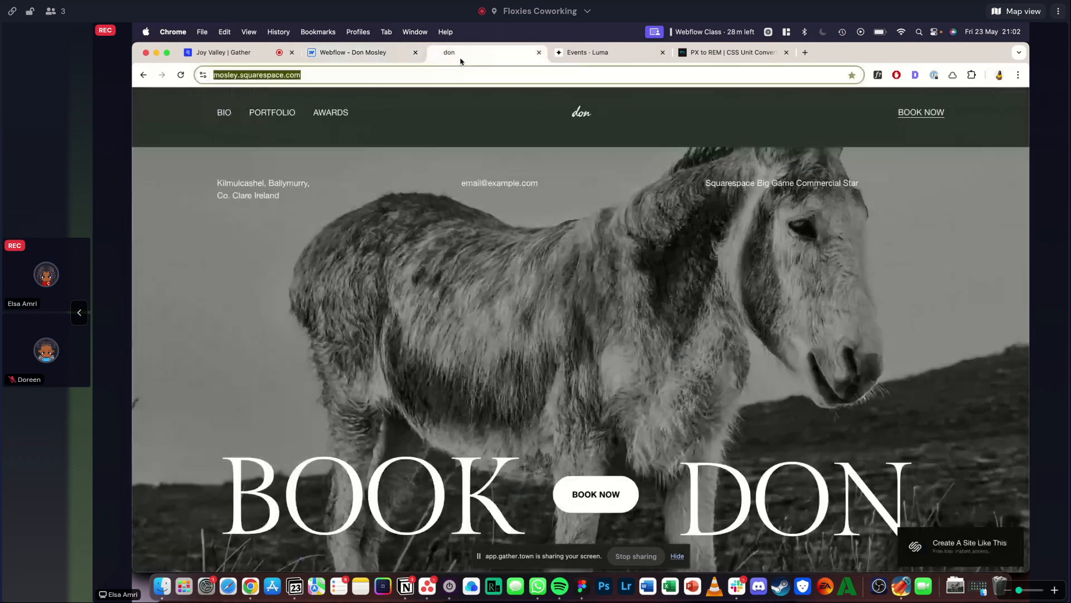
click(385, 53)
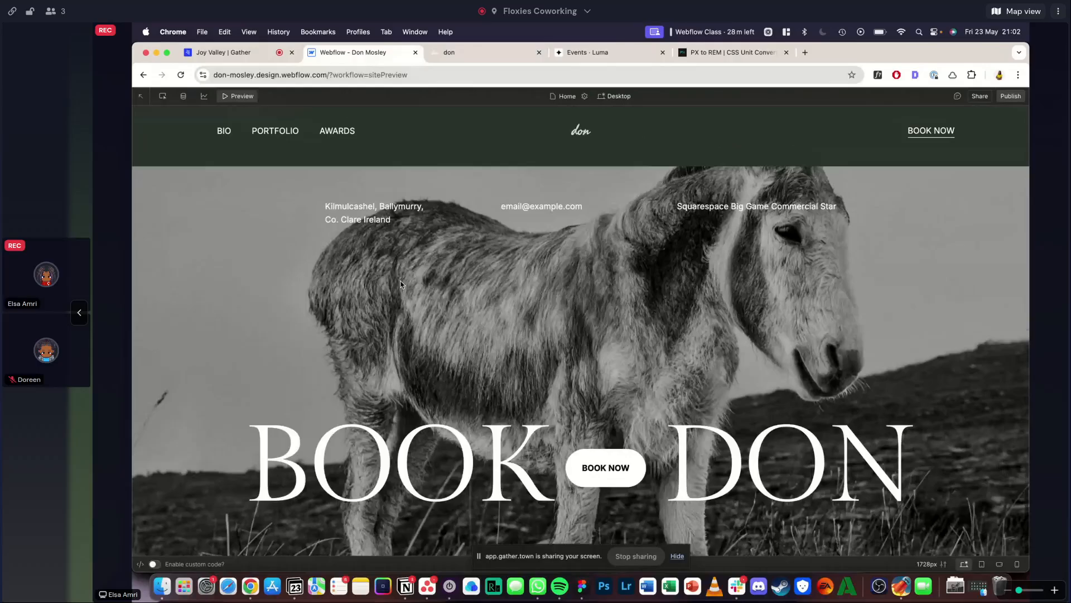
click(245, 95)
click(254, 96)
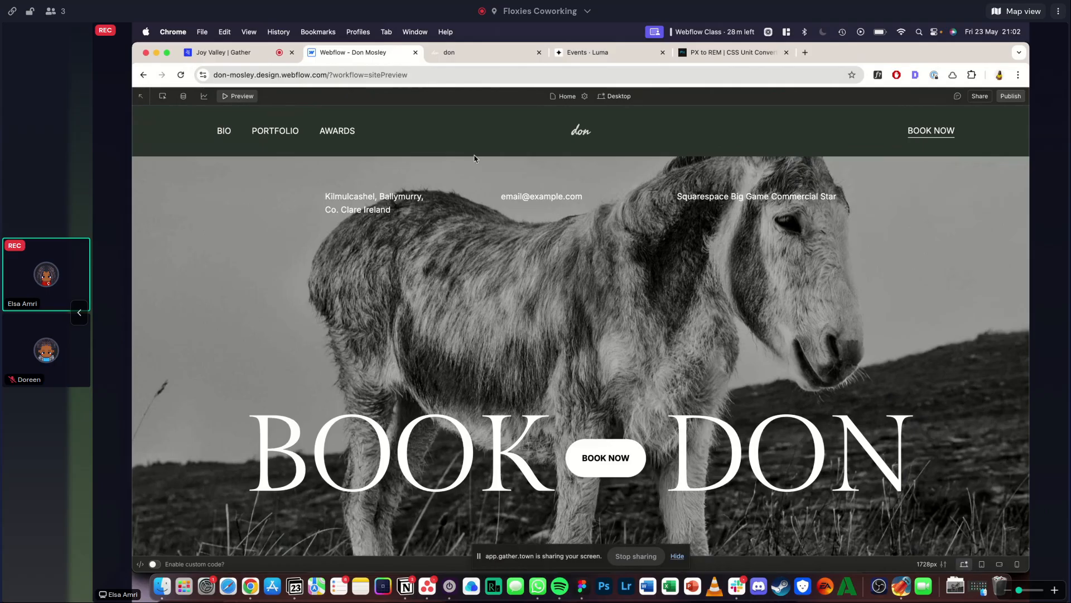
click(489, 55)
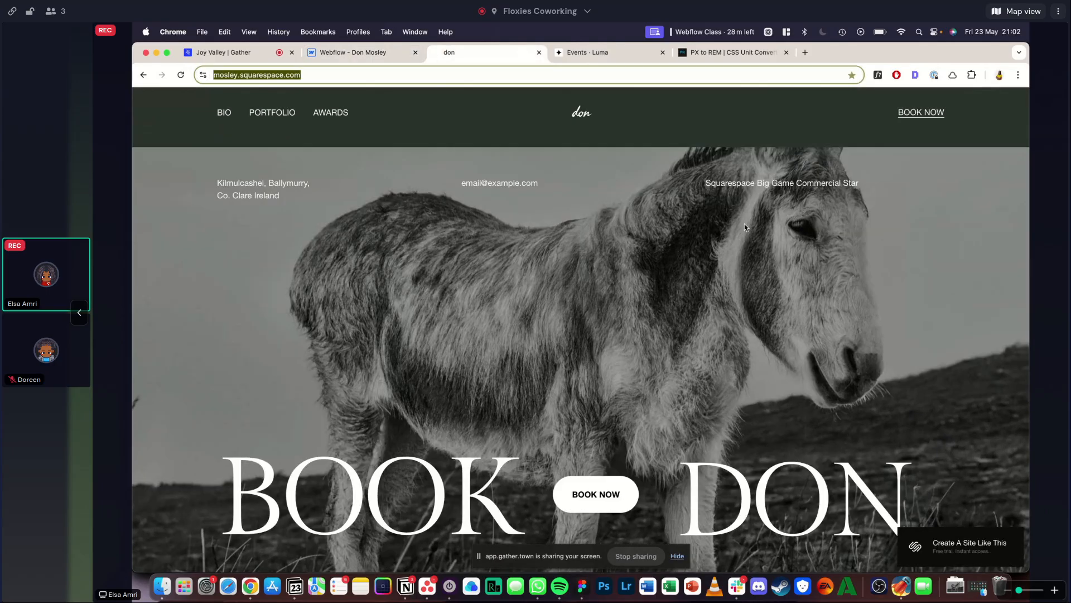
click(371, 52)
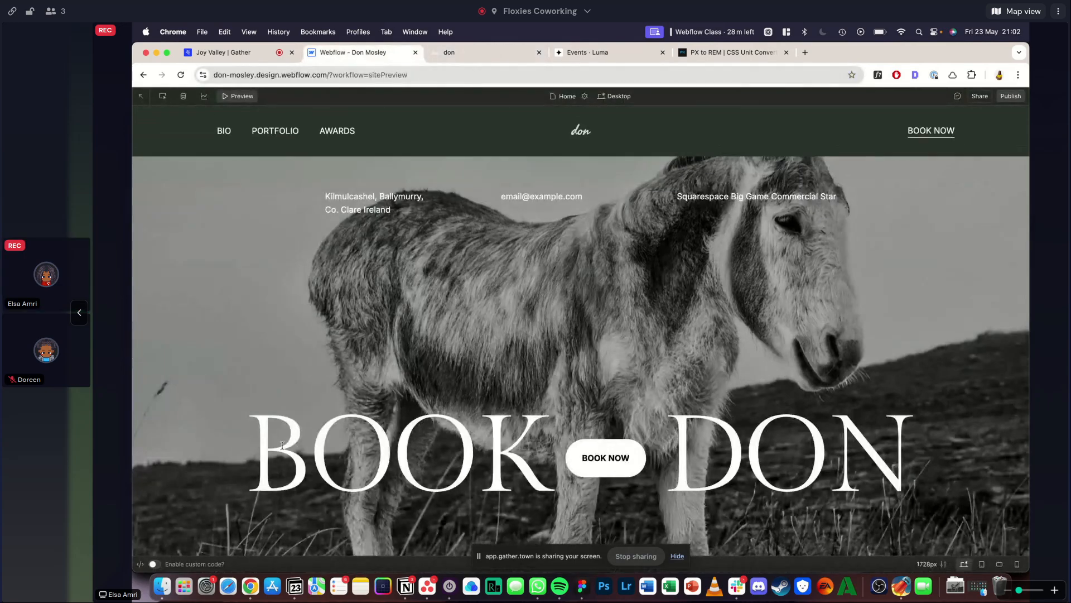
click(242, 97)
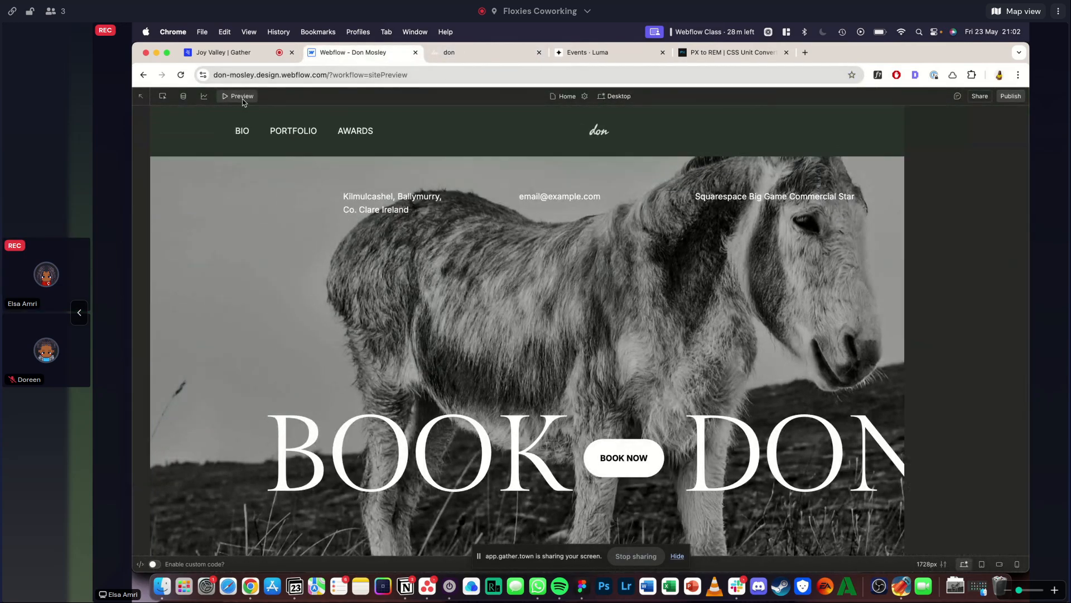
- Set the width of cta_top-row inside the cta-section to 100%
click(496, 304)
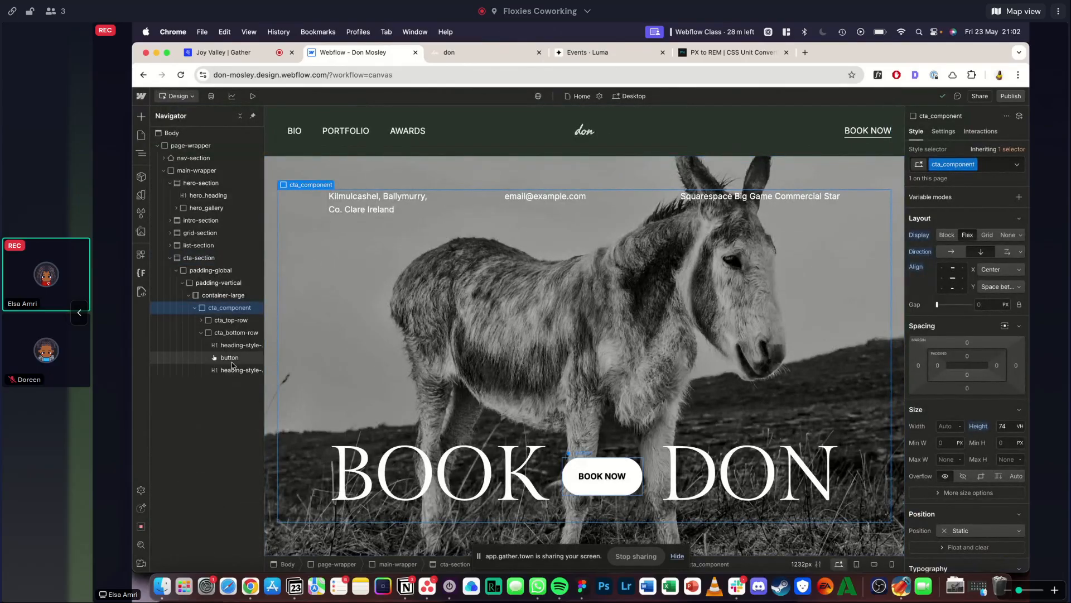
click(224, 332)
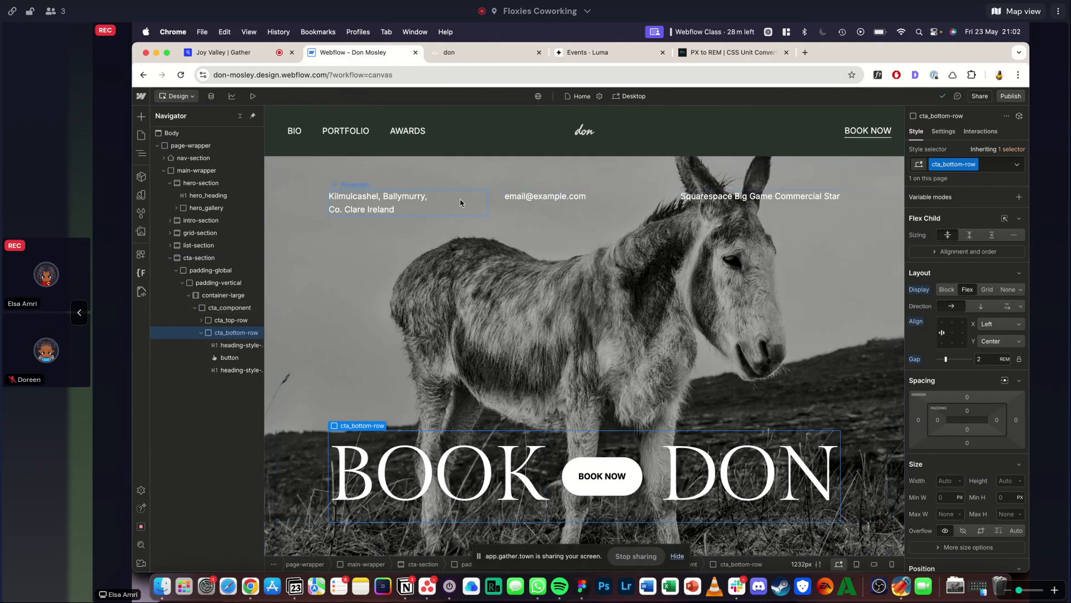
click(228, 321)
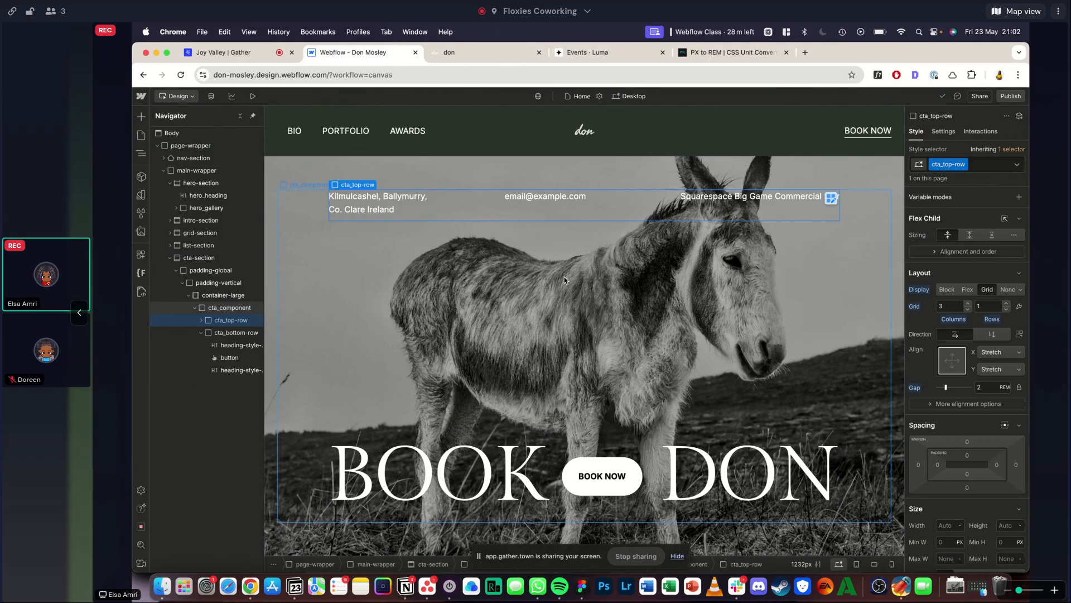
scroll(965, 435, down, 3)
click(950, 450)
text(1)
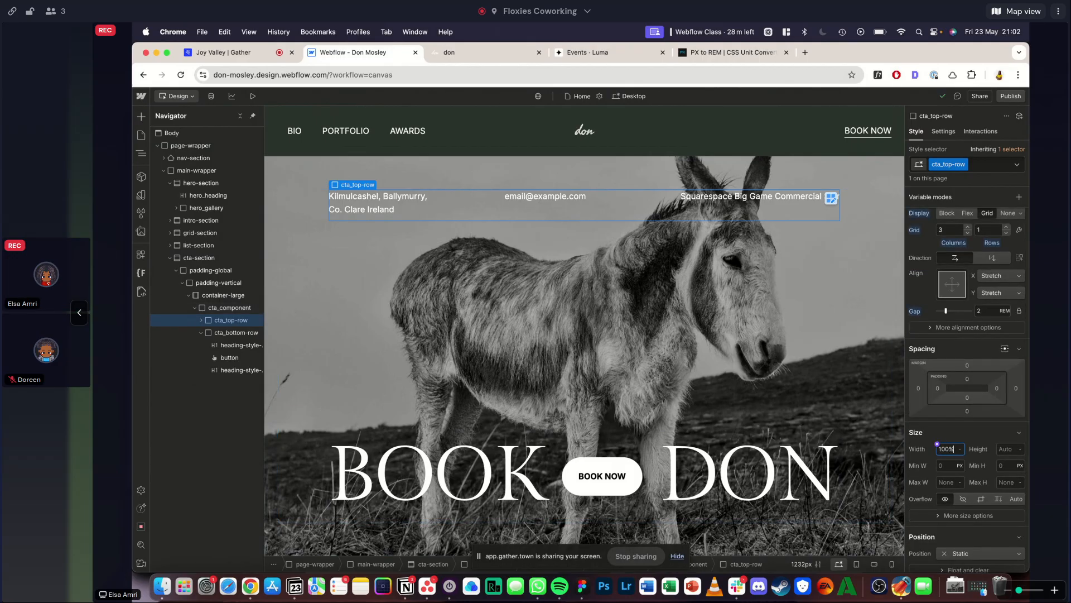
text(00%)
key(Return)
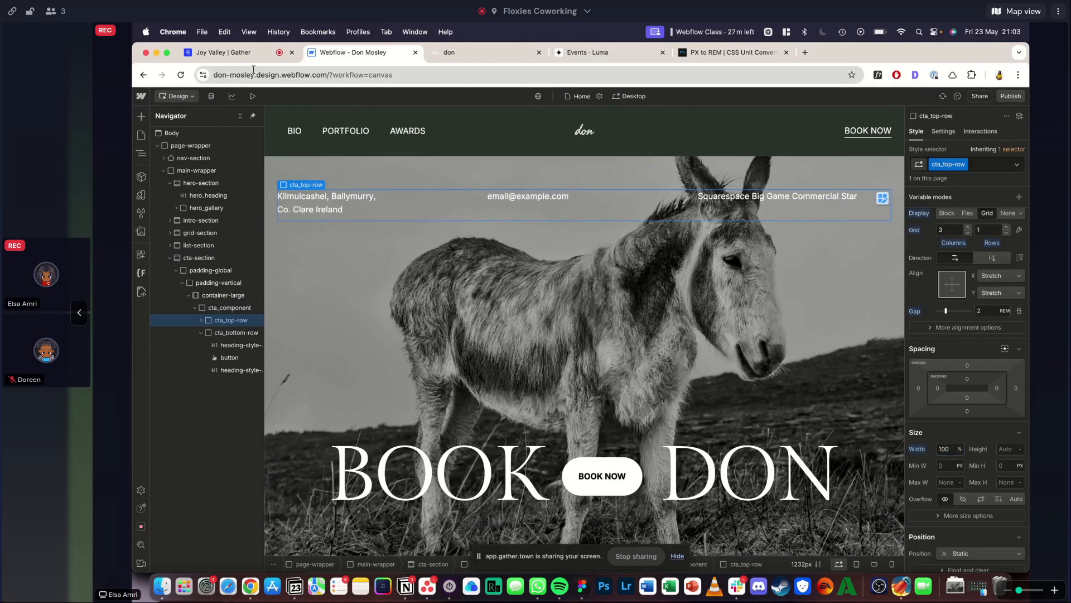
- Preview the widened top row against the Squarespace reference, and examine the inquiry form section below it on the reference
click(253, 96)
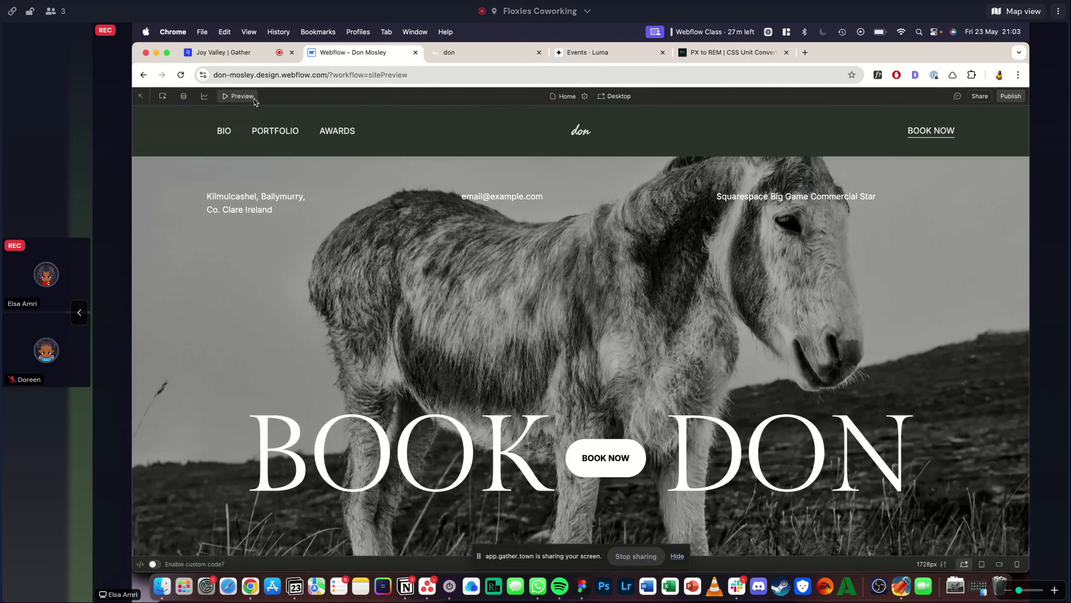
click(455, 52)
click(370, 53)
click(251, 97)
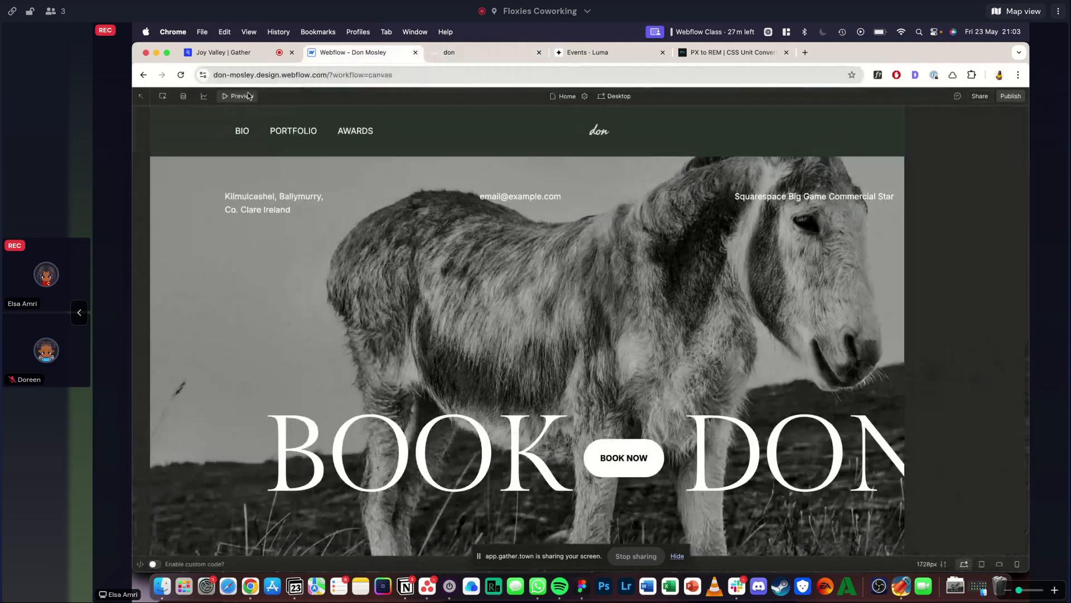
click(475, 56)
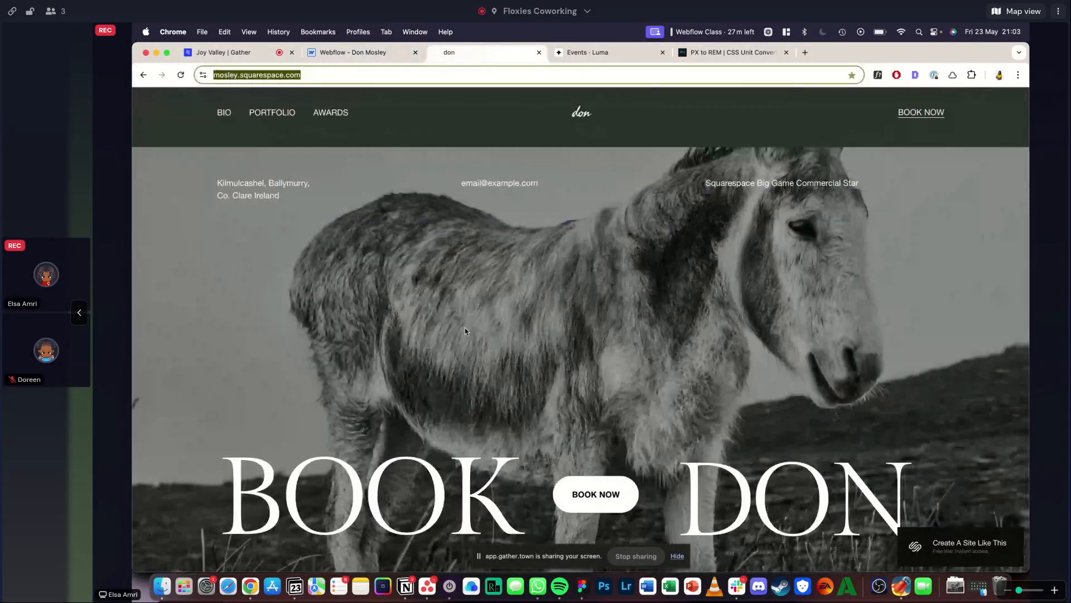
scroll(464, 327, down, 10)
scroll(465, 328, up, 1)
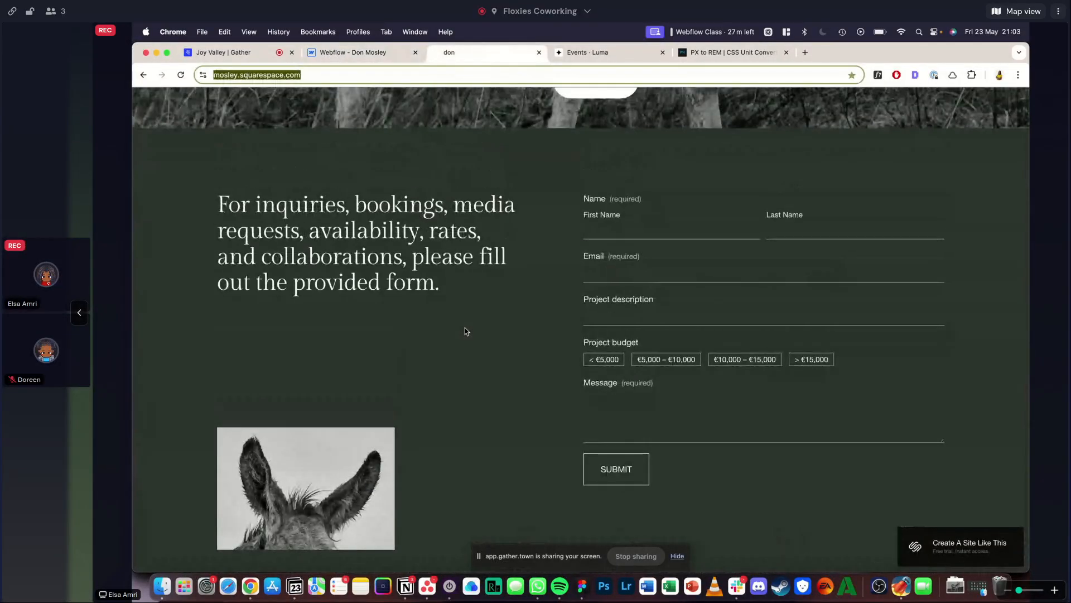
click(351, 53)
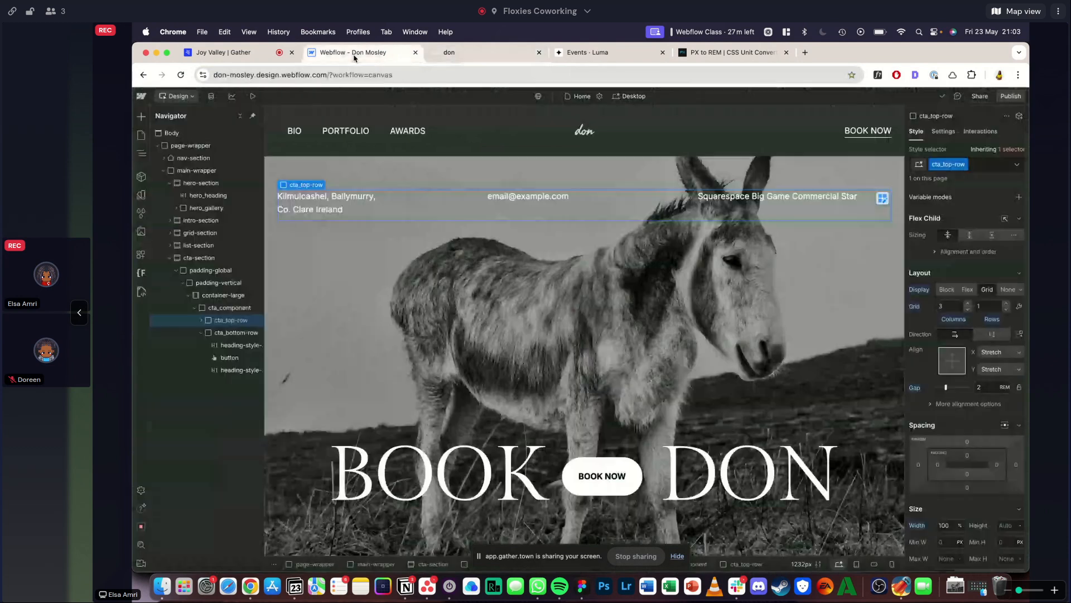
- Duplicate the list-section in Webflow and move the copy below the cta-section
click(170, 258)
click(170, 183)
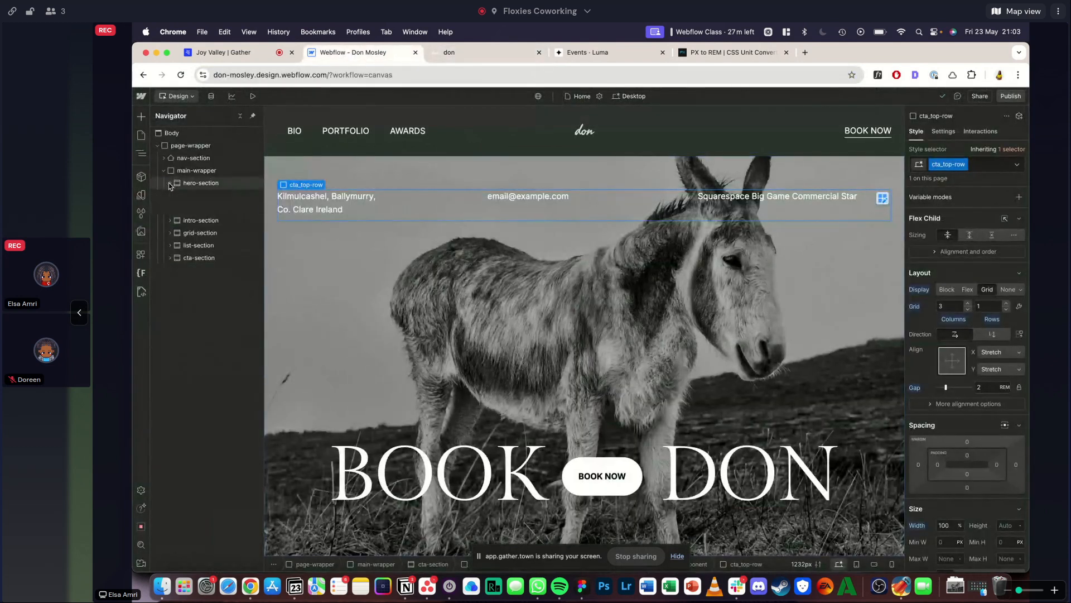
click(195, 220)
key(super+v)
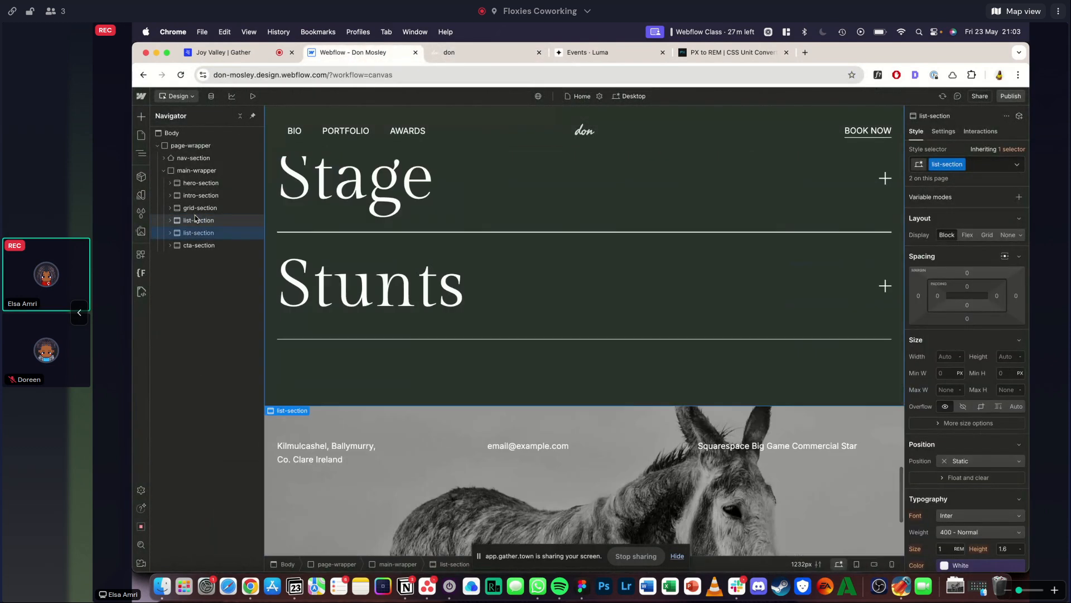
key(super+Down)
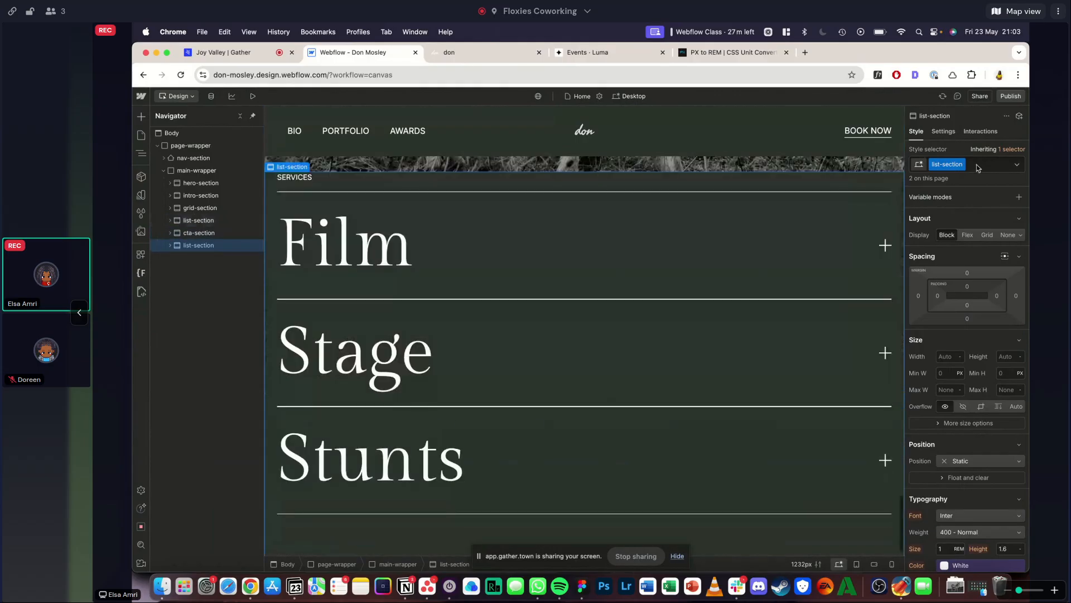
- Replace the duplicated section's list-section class with a new class named form-section
click(977, 165)
key(BackSpace)
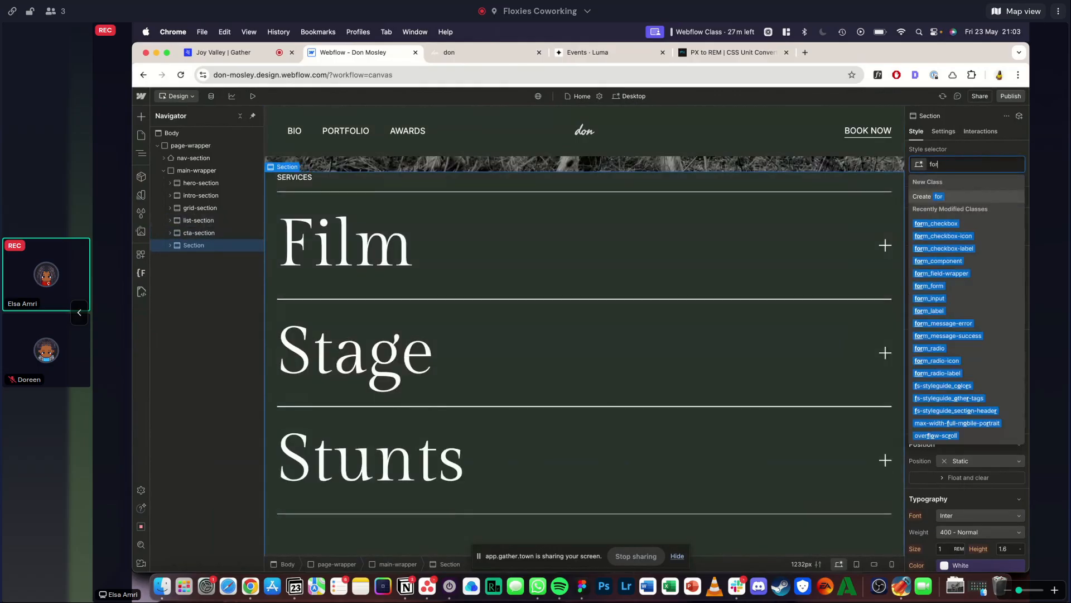
text(form-sectio)
key(Return)
double_click(959, 165)
text(n\)
key(Return)
- Replace the classes on the form-section's padding-bottom div with padding-vertical and padding-xhuge
key(Down)
key(Down)
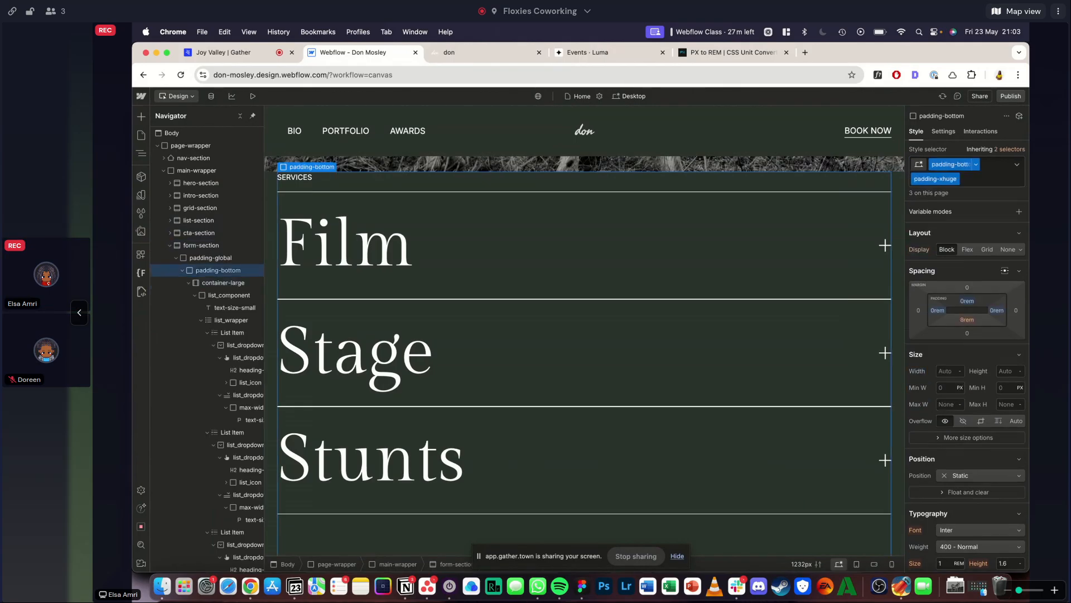
key(super+Return)
key(BackSpace)
key(BackSpace)
text(vertical)
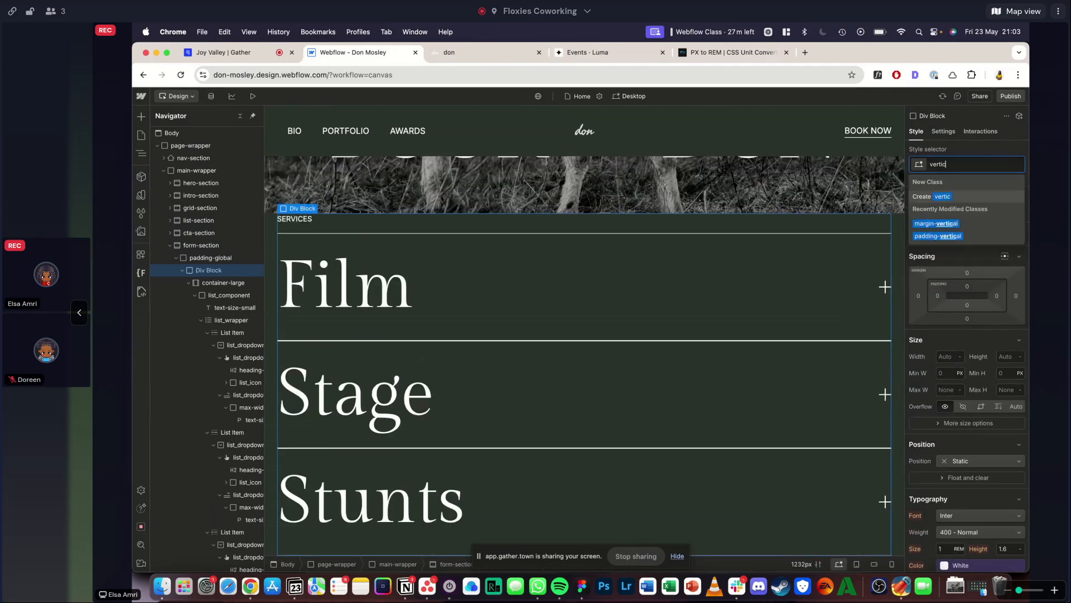
key(Down)
key(Down)
key(Return)
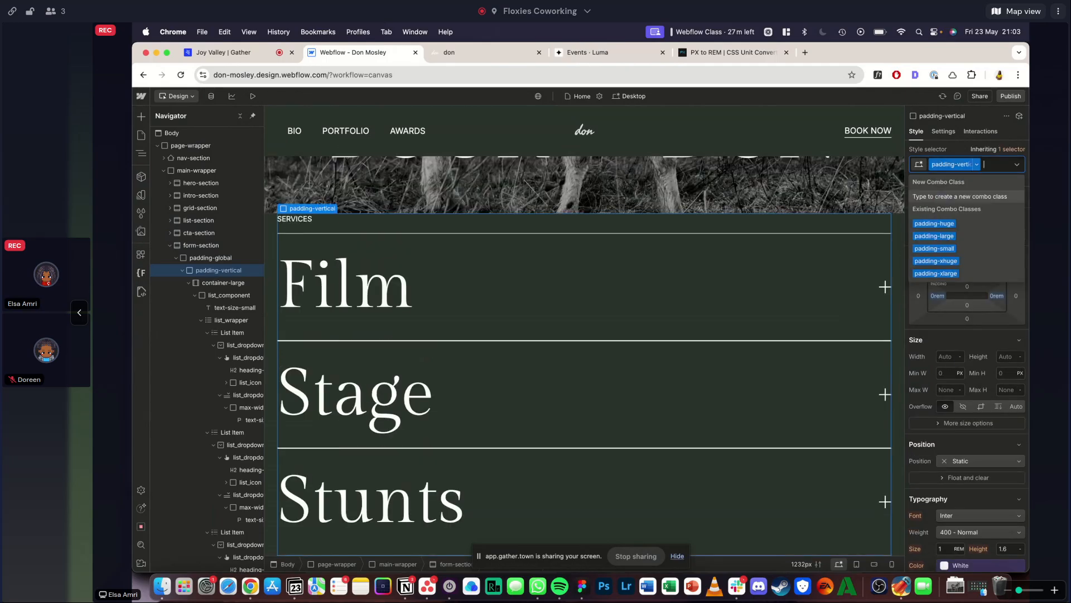
text(xhuge)
key(Down)
key(Down)
key(Return)
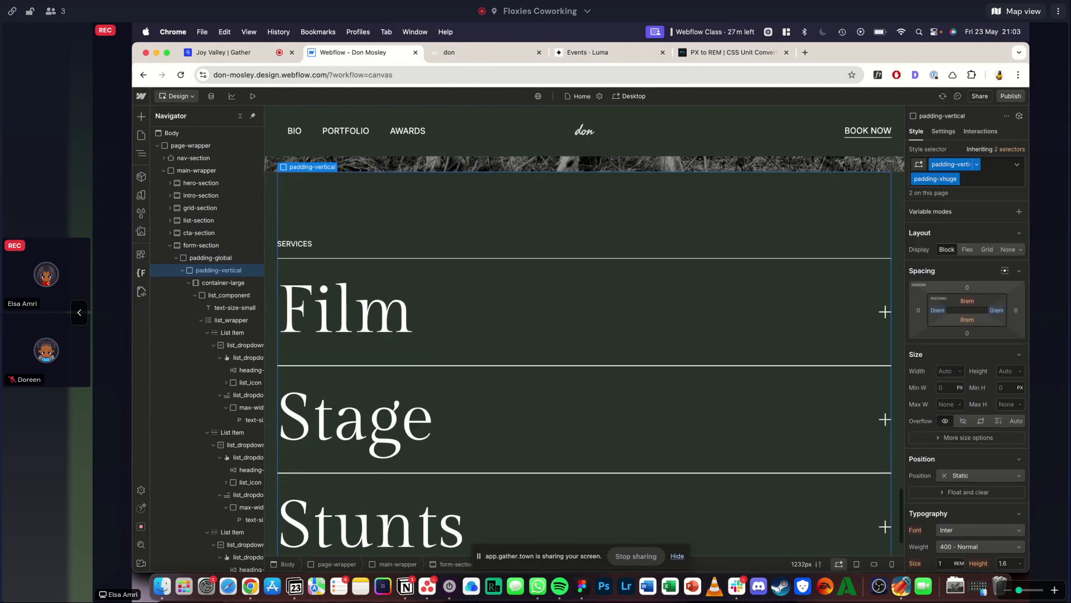
- Replace the list_component in the form-section's container-large with a div block that has the form_component class
click(213, 300)
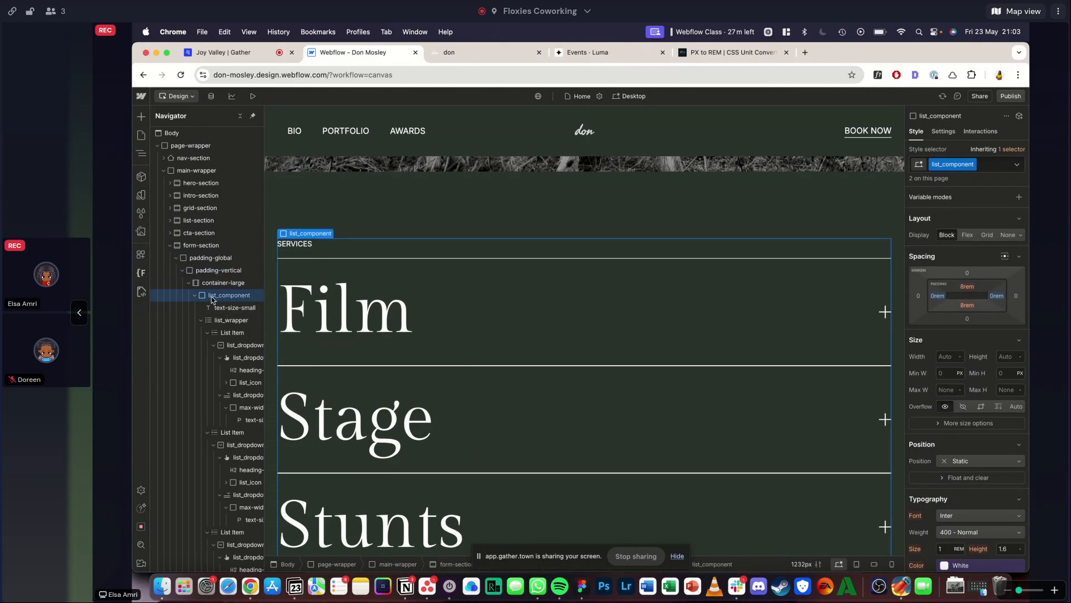
key(Delete)
click(212, 284)
key(super+e)
text(div)
key(Return)
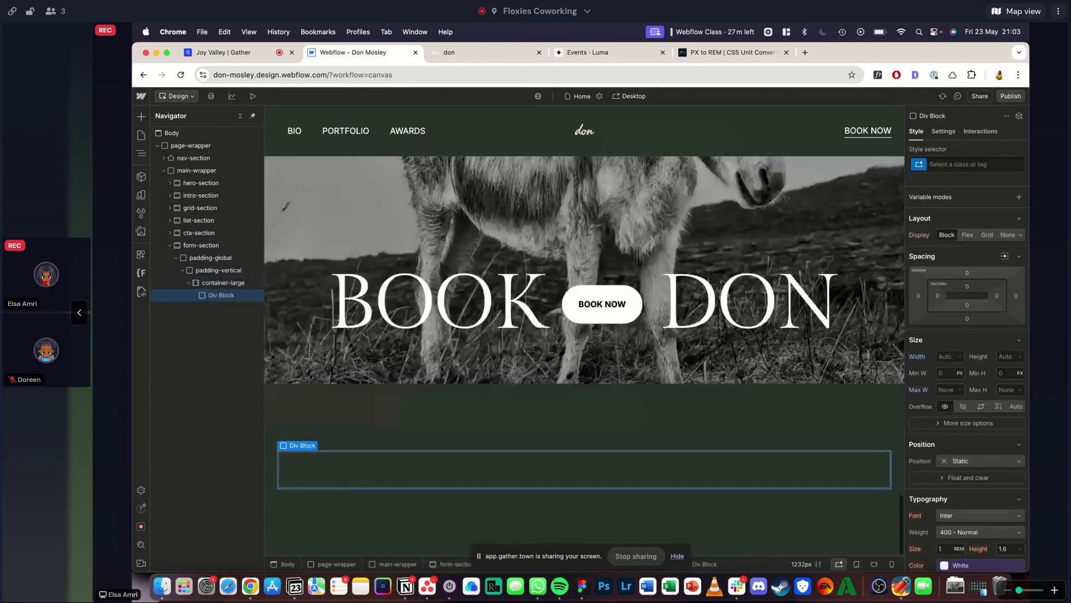
key(super+Return)
text(form_component)
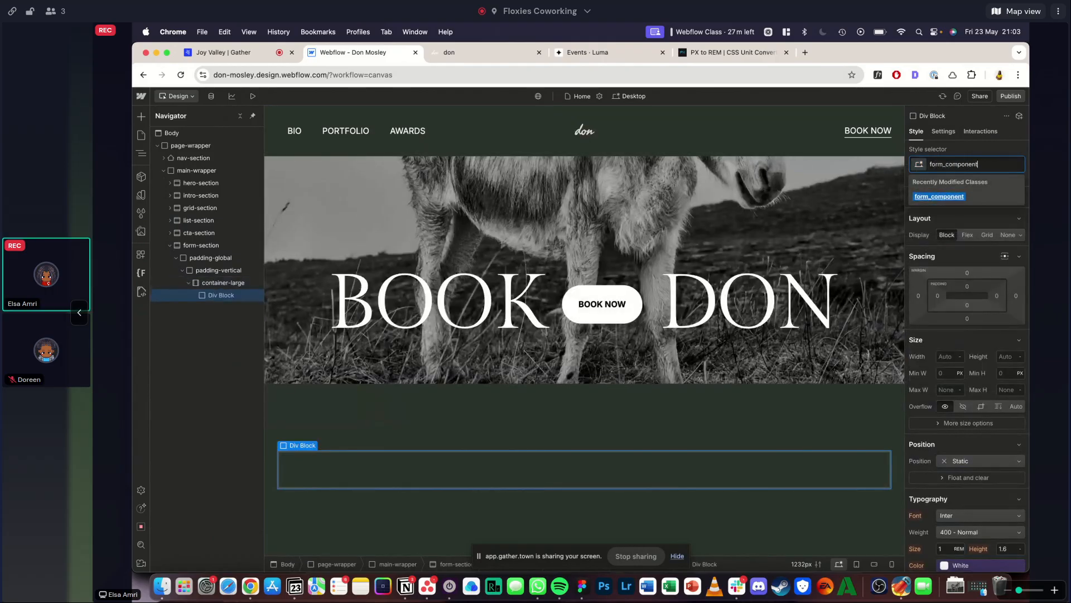
key(Return)
- Check the reference's two-column form layout and set the form_component grid gap to 4rem
click(471, 52)
scroll(455, 273, down, 3)
scroll(454, 272, up, 2)
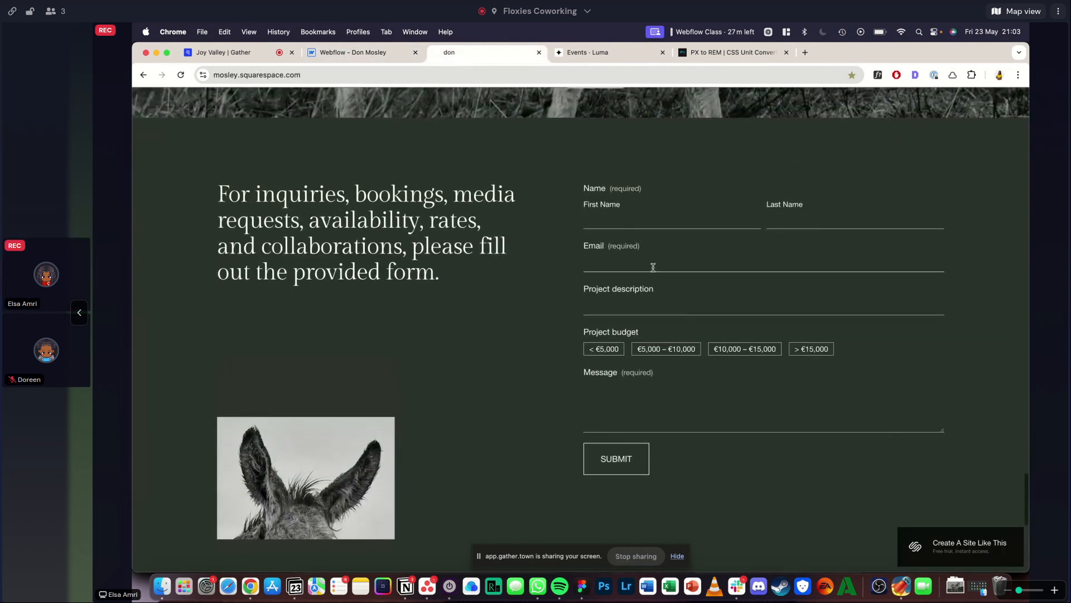
click(367, 52)
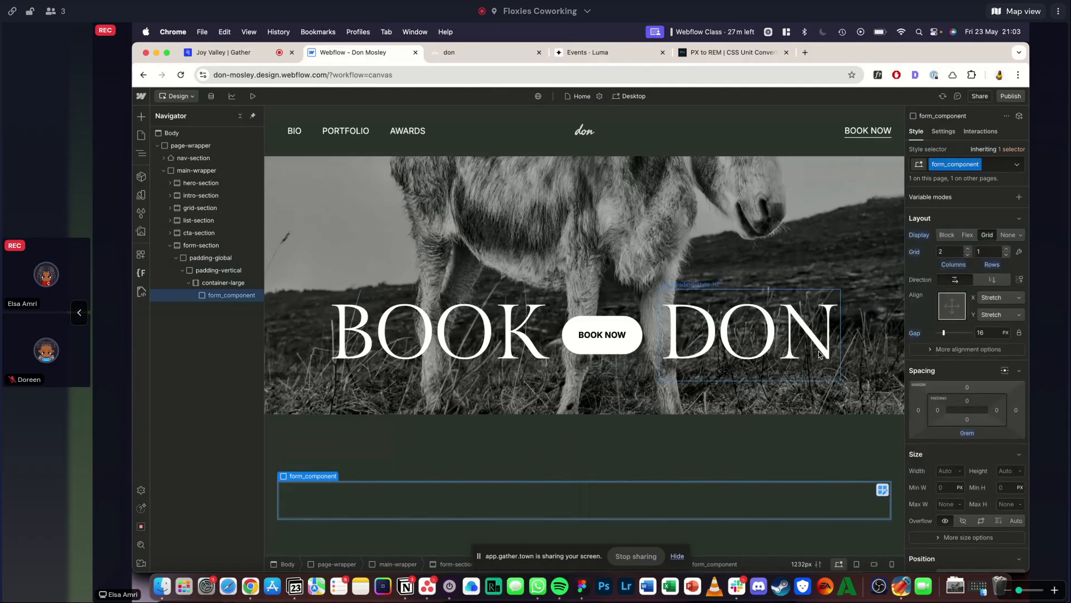
click(992, 332)
text(4rem)
key(Return)
- Add a div block inside form_component and give it the class form_left-col
key(super+k)
text(div)
key(Return)
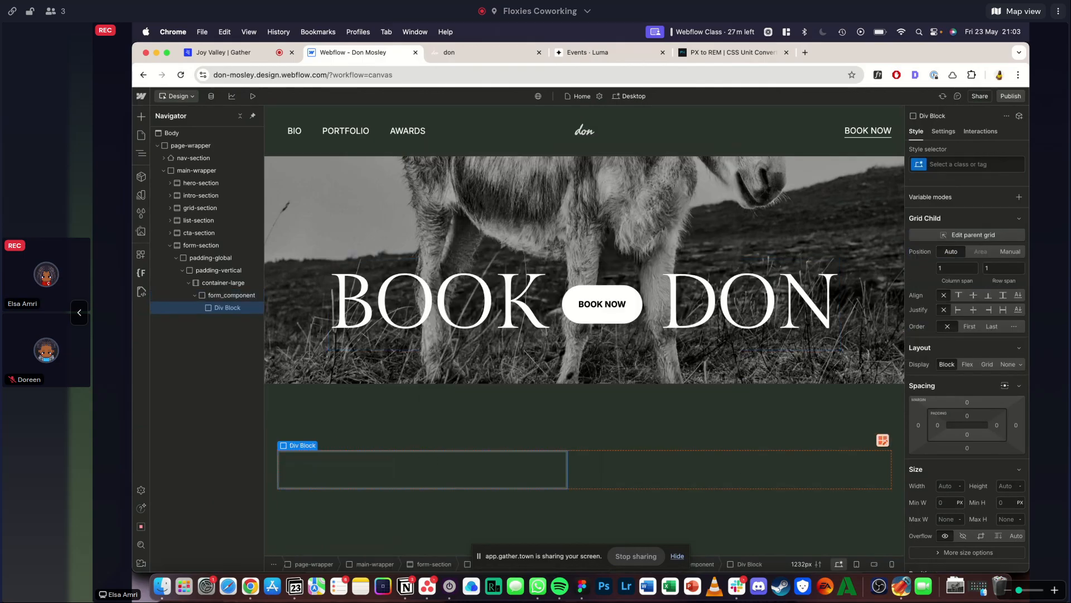
key(super+Return)
text(form)
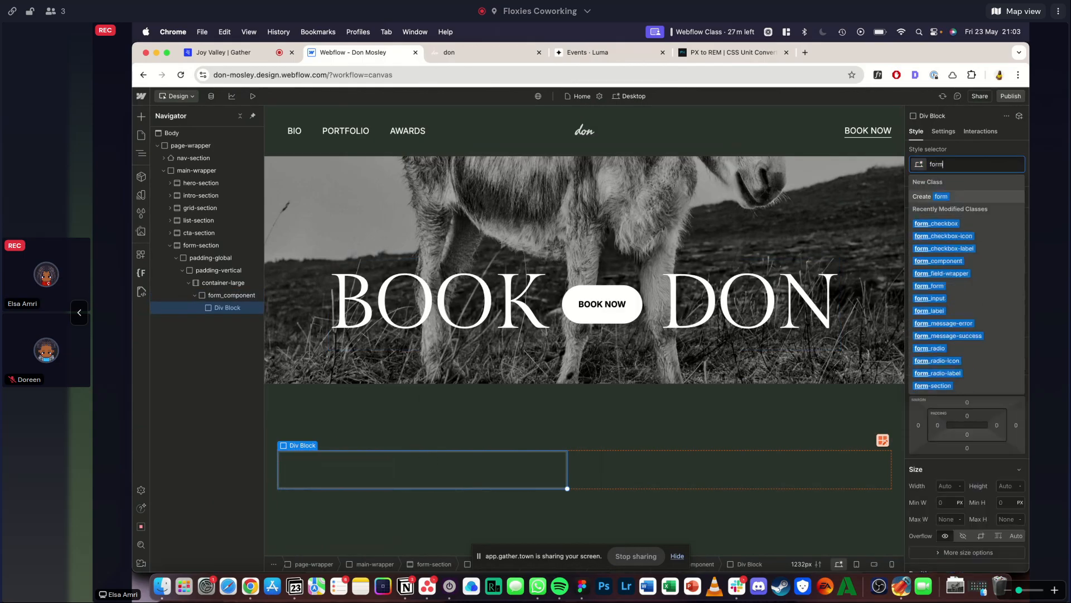
text(_left)
key(Return)
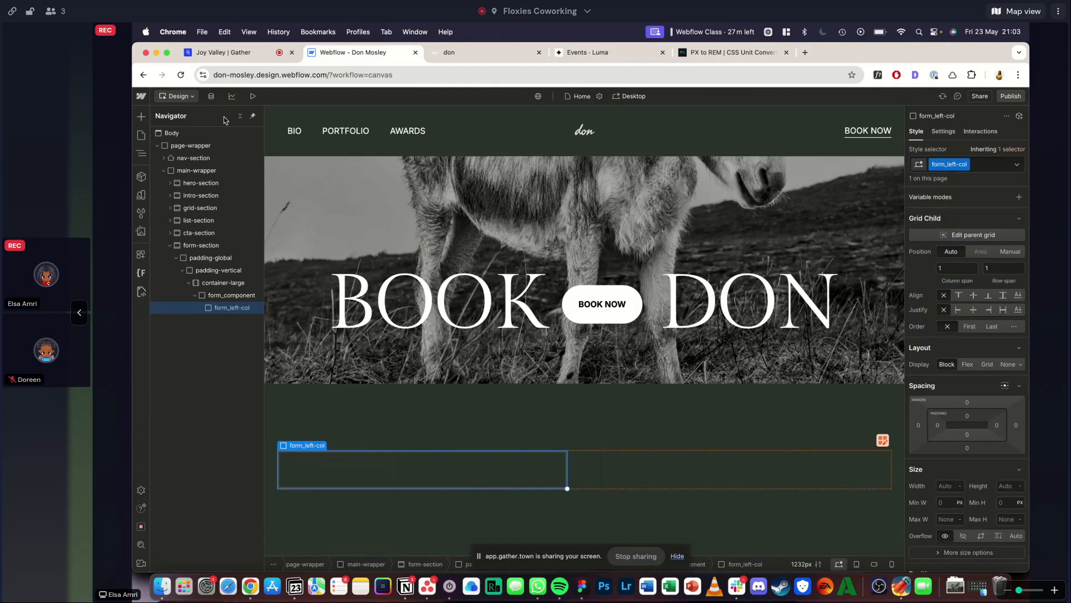
- Check the reference's text-and-image column, and make form_left-col a vertical flex layout with a 2rem gap
click(483, 53)
scroll(371, 344, down, 1)
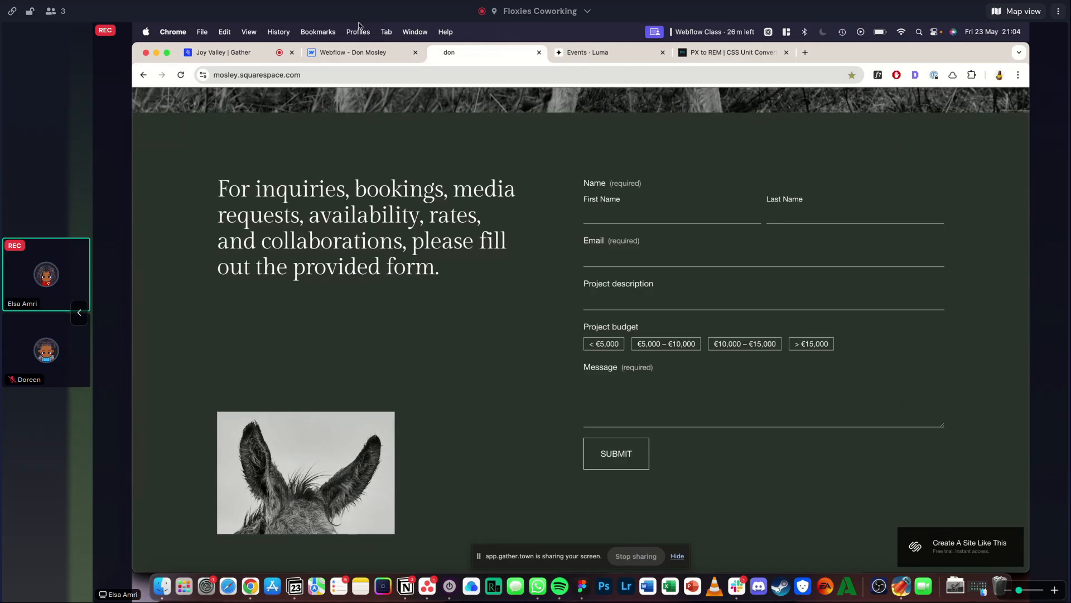
click(364, 50)
click(967, 363)
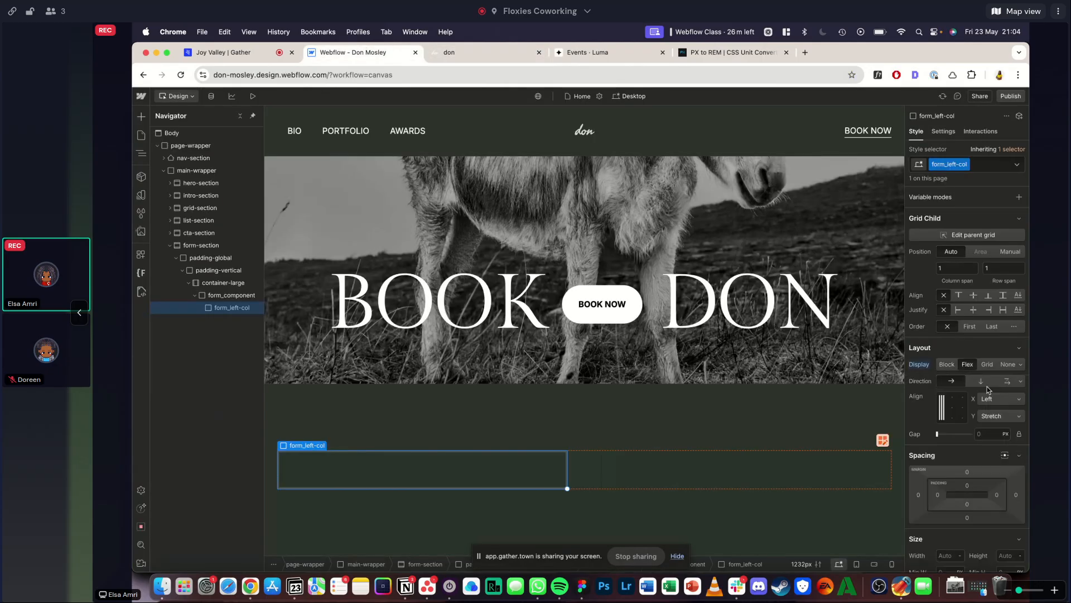
click(987, 385)
click(993, 433)
text(2rem)
key(Return)
- Add a heading element inside the form_left-col div block
key(super+k)
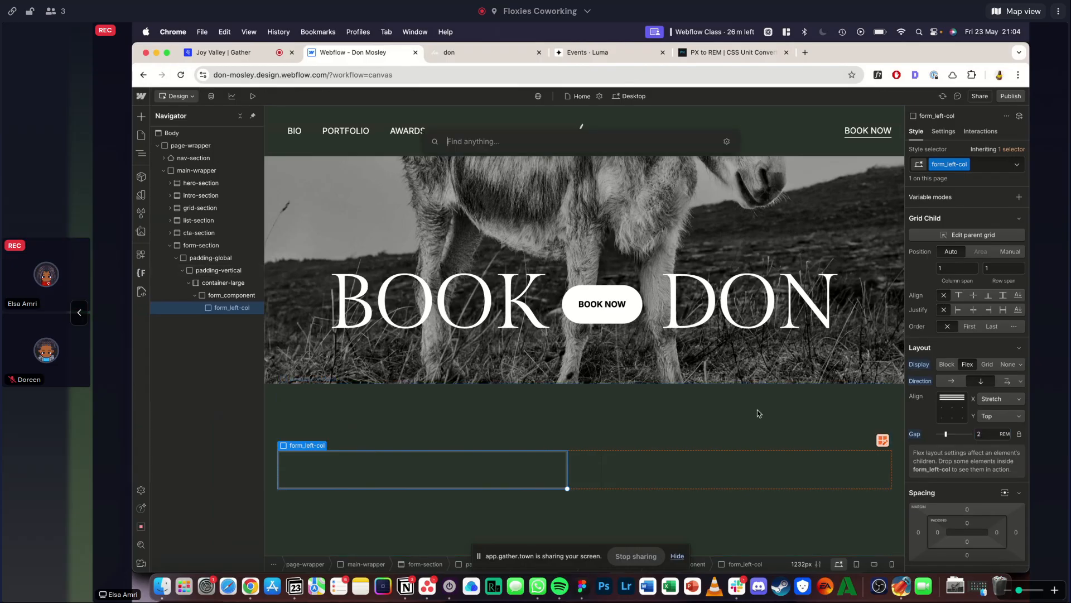
text(heading)
key(Return)
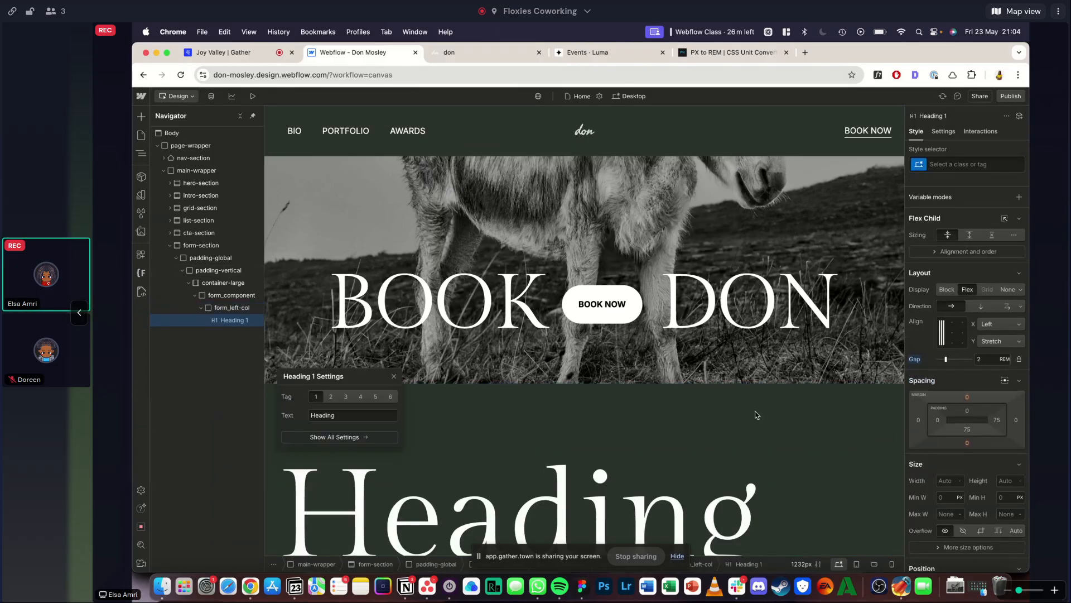
- Open the BOOK heading's settings in the cta-section and check the page audit's skipped heading level entry
click(403, 239)
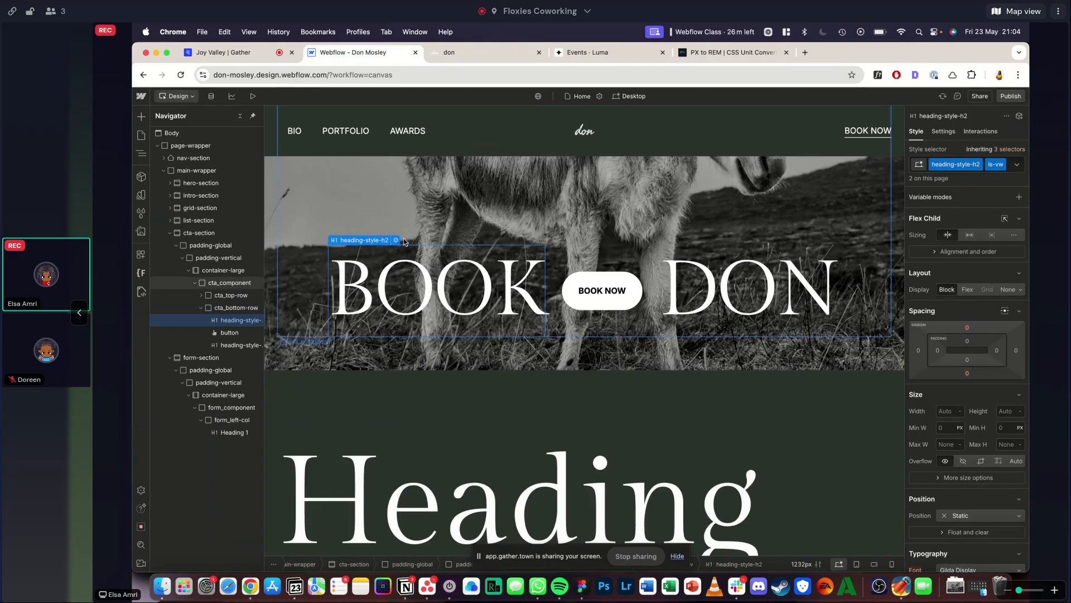
click(396, 243)
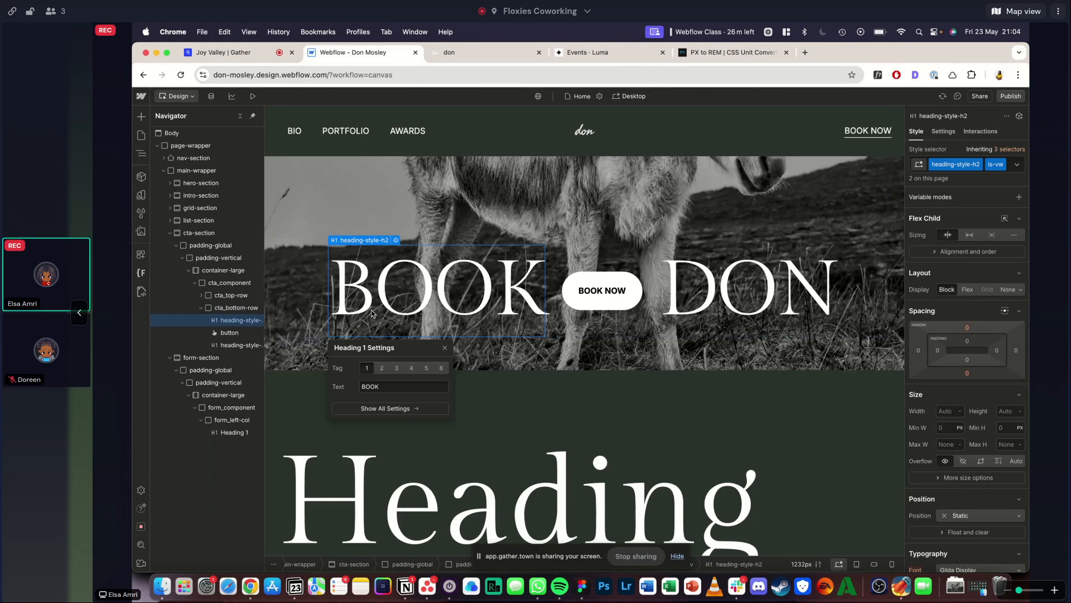
click(141, 526)
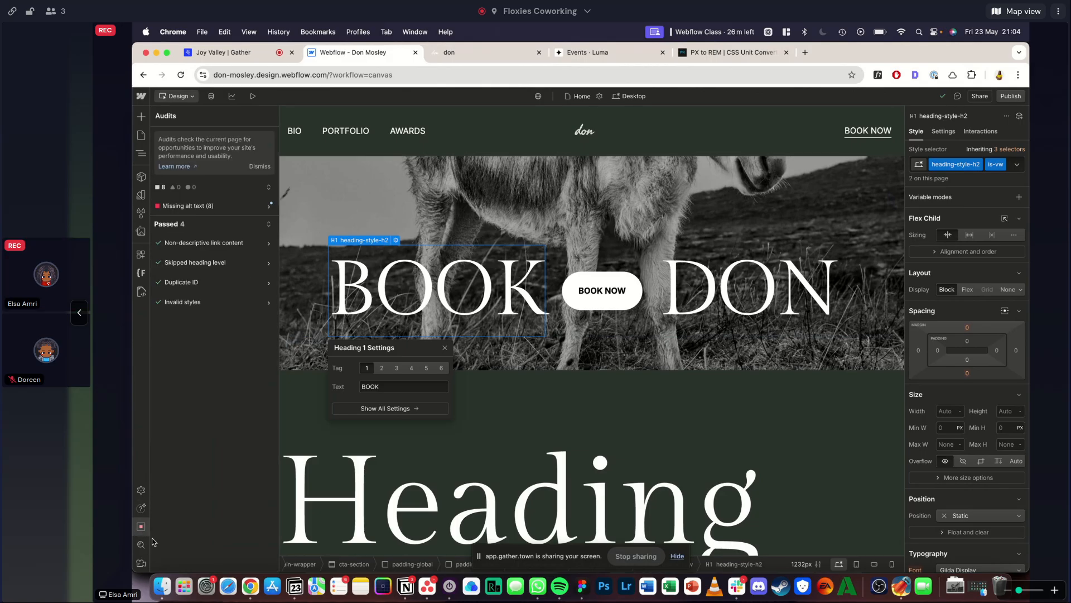
click(247, 263)
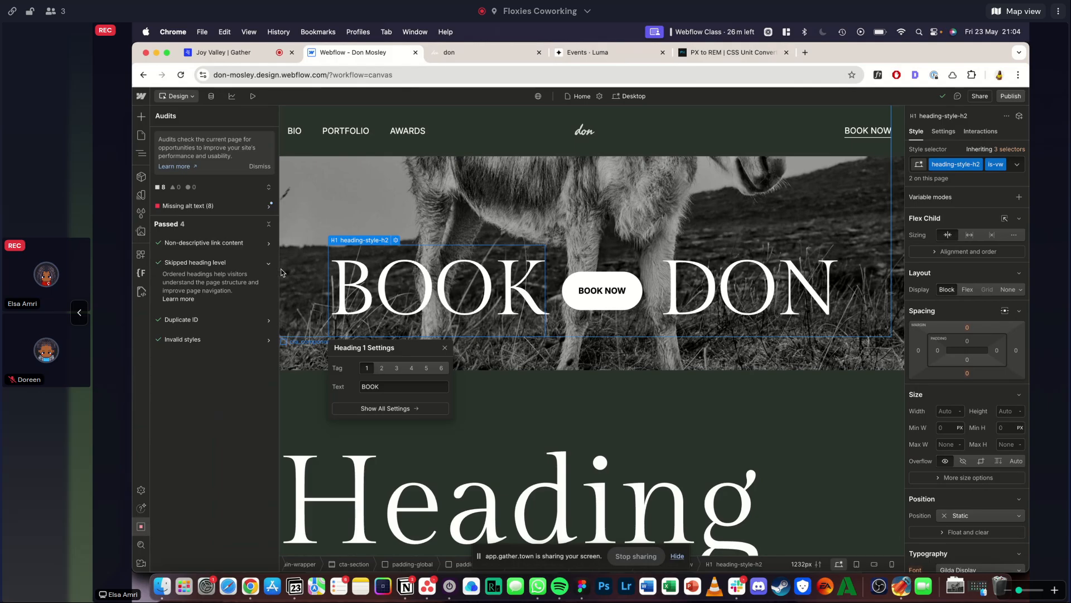
key(z)
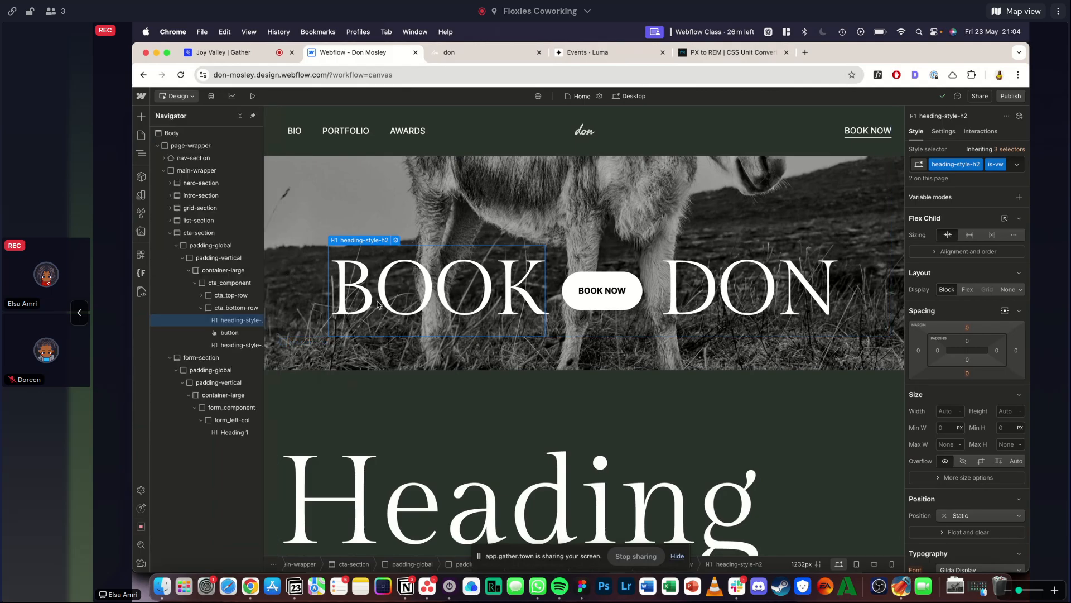
- Set the heading tag of both the BOOK and DON headings in cta_bottom-row to H2
click(382, 367)
click(704, 312)
click(727, 239)
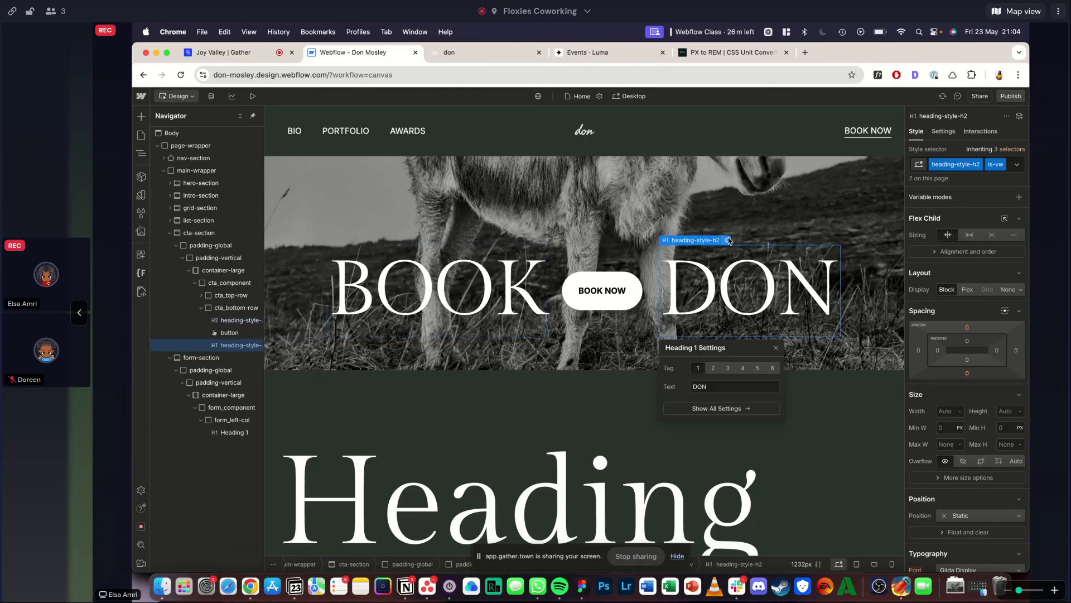
click(713, 368)
click(732, 290)
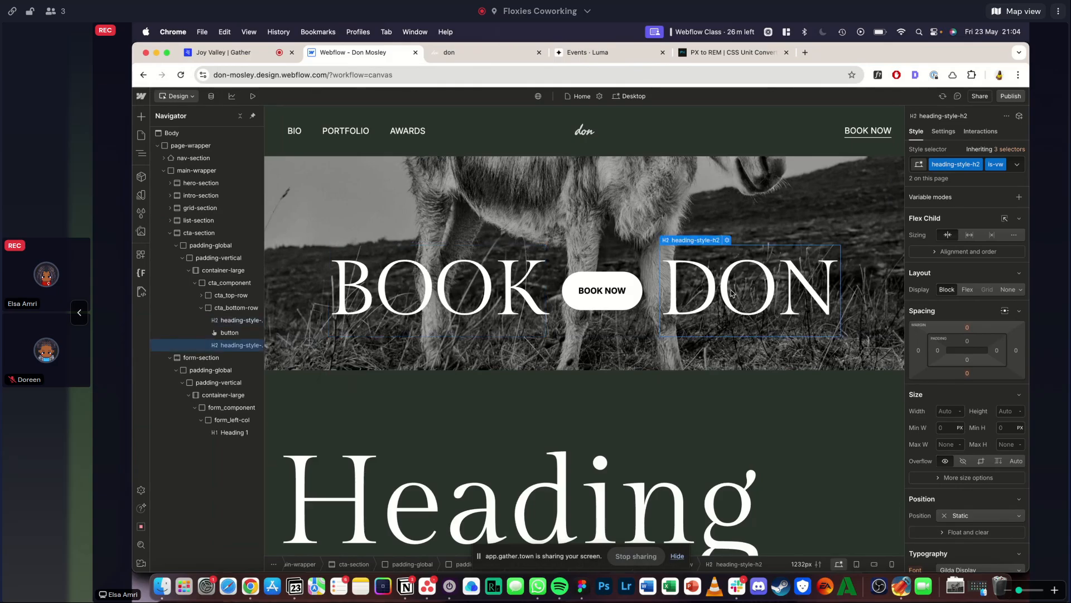
click(470, 303)
- Set the tag of the heading in form_left-col to H2
scroll(470, 303, down, 2)
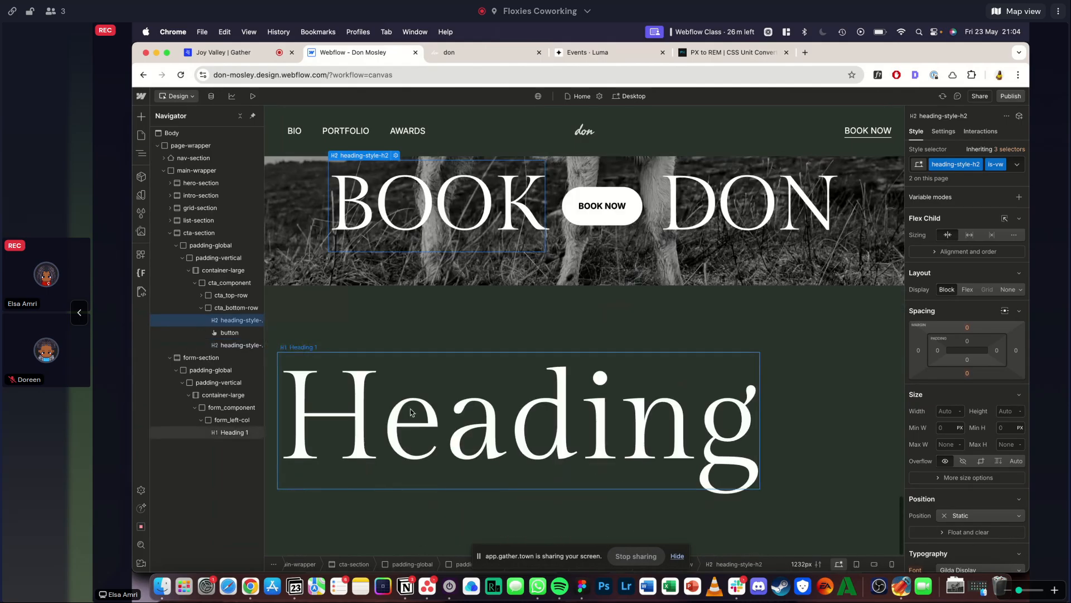
click(414, 412)
click(325, 351)
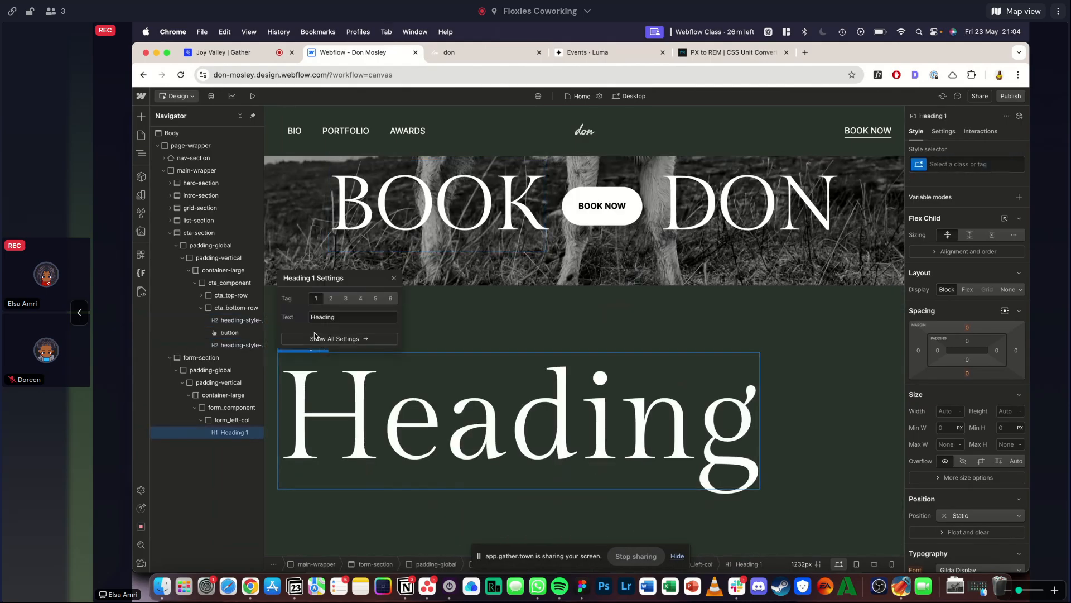
click(331, 298)
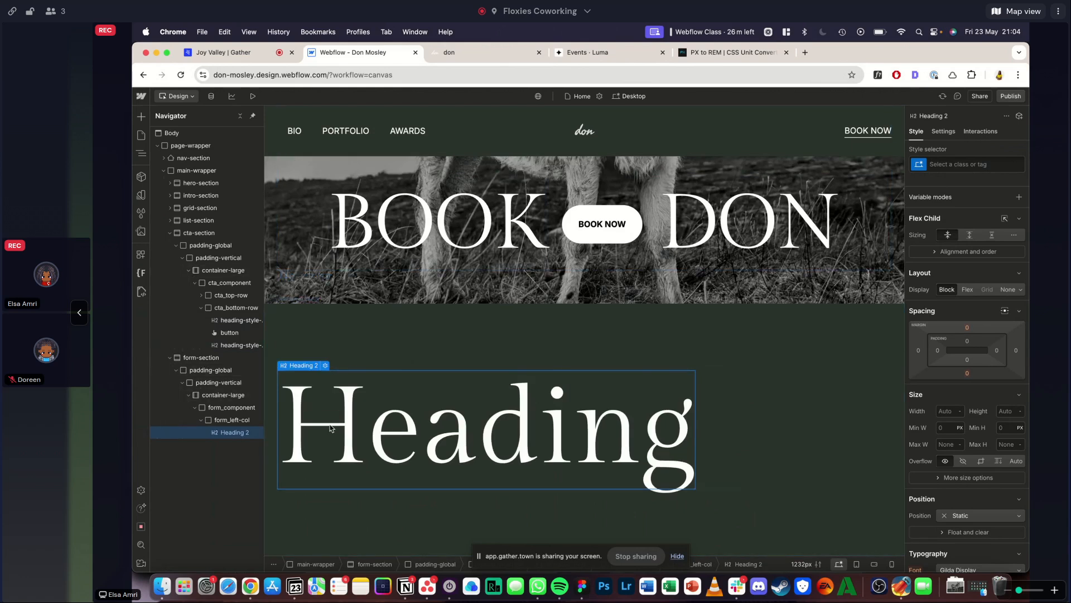
- Inspect the font size of the inquiries text on the reference site with WhatFont, and convert 45 px to rem
click(456, 53)
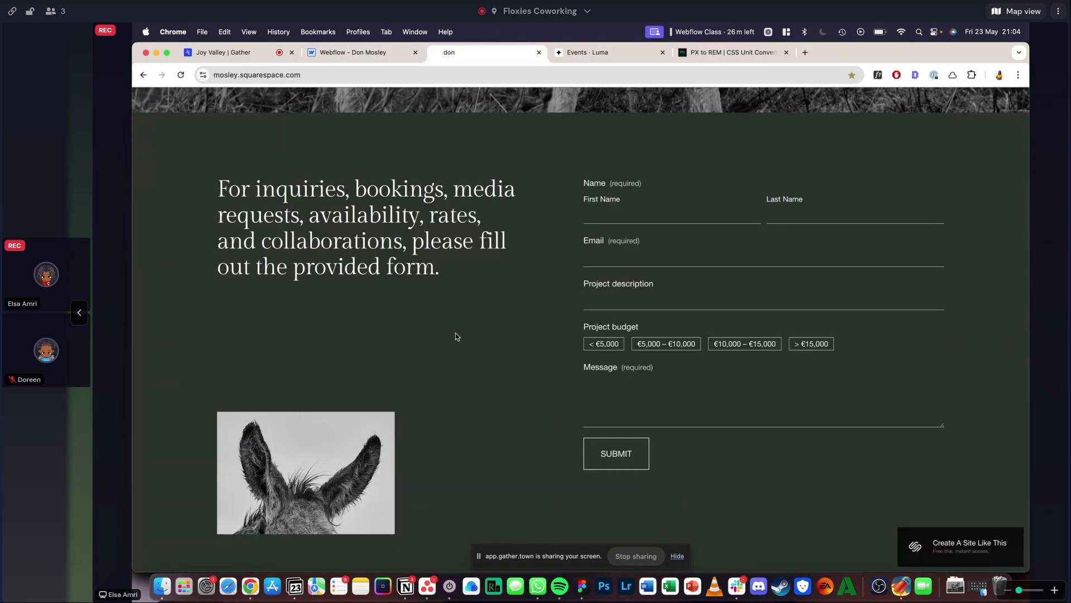
click(877, 75)
click(332, 236)
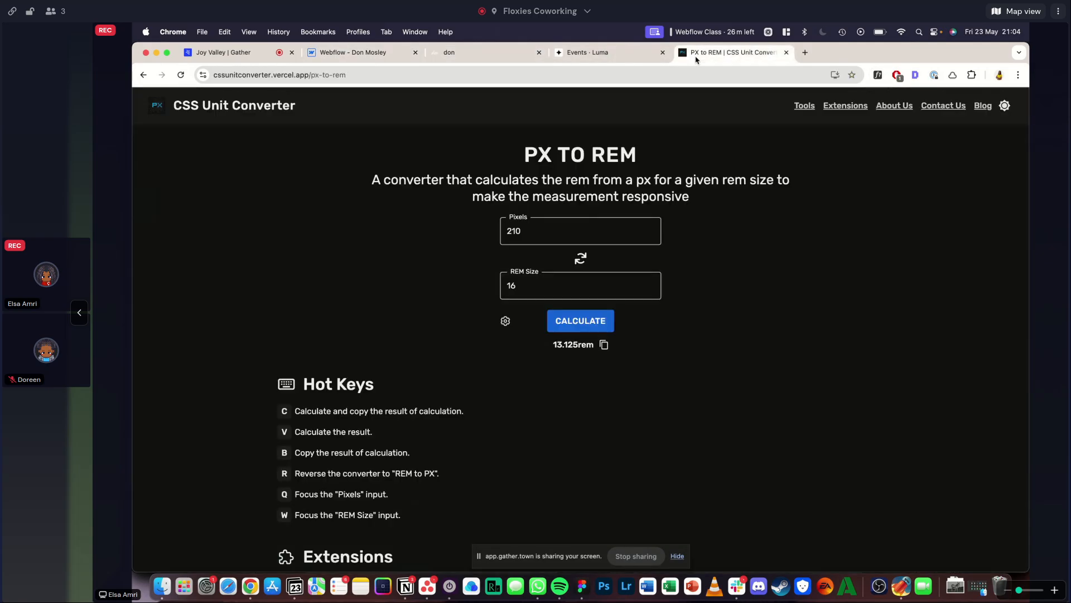
click(731, 53)
double_click(518, 231)
text(45)
click(563, 321)
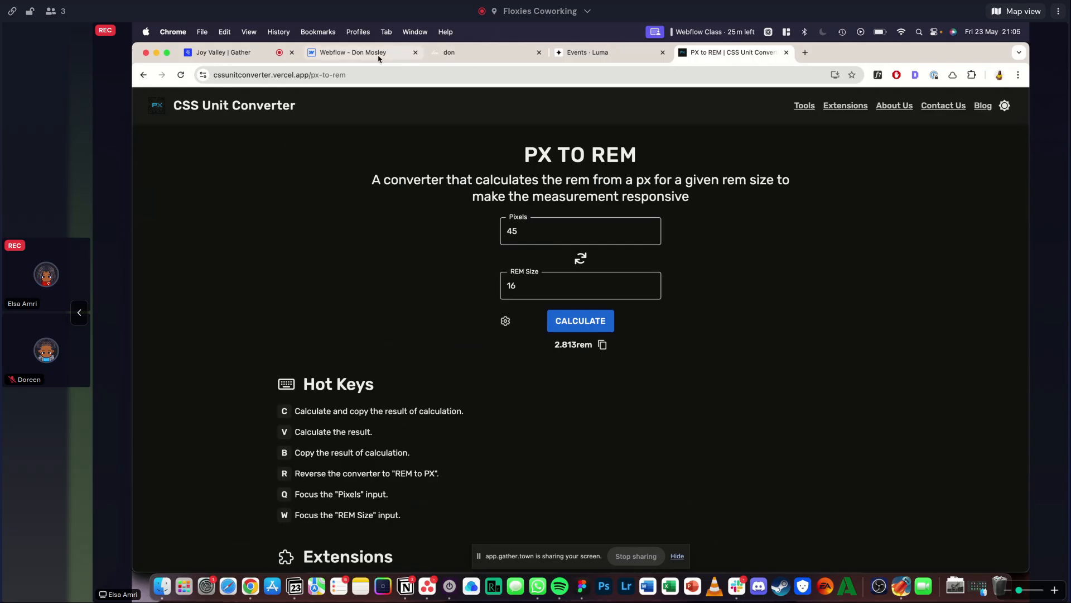
- Back in Webflow, try the heading-style-h4 and heading-style-h6 classes on the form heading
click(352, 52)
key(super+Return)
text(h4)
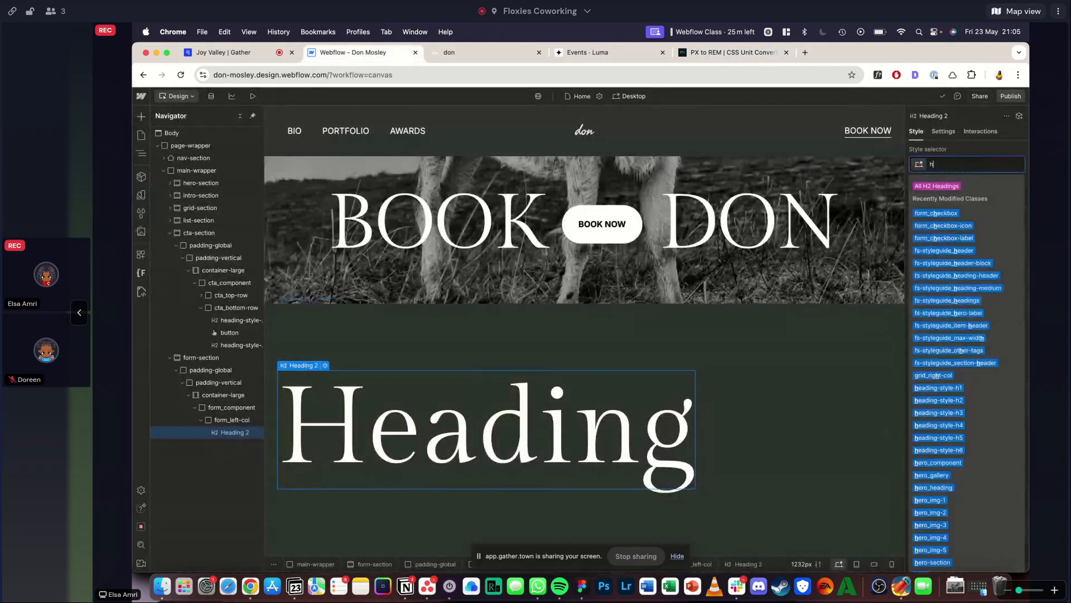
key(BackSpace)
key(BackSpace)
scroll(976, 285, up, 5)
click(992, 165)
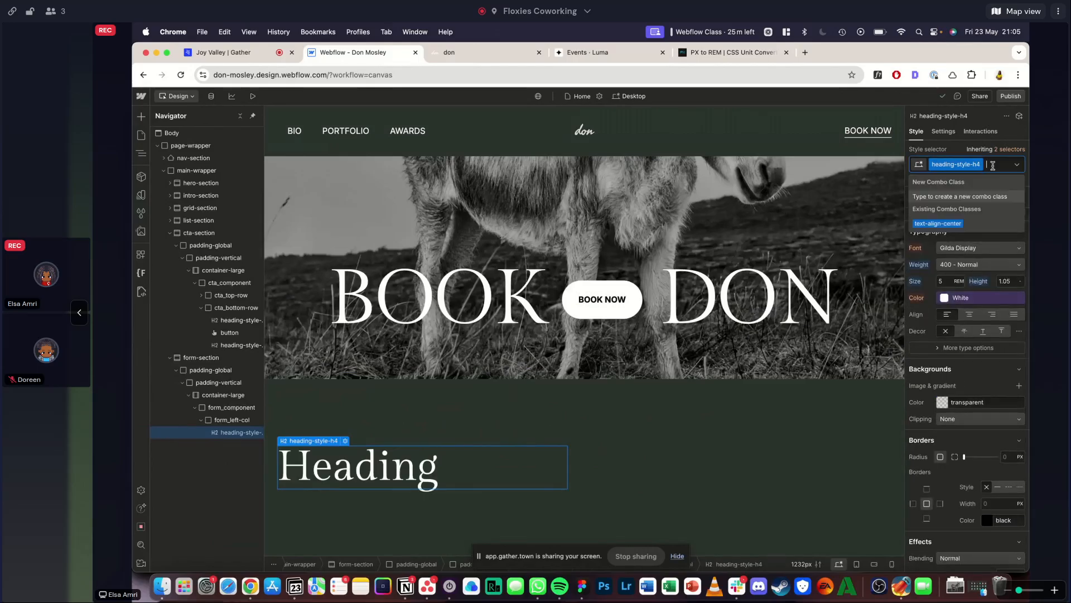
key(BackSpace)
text(h6)
key(Return)
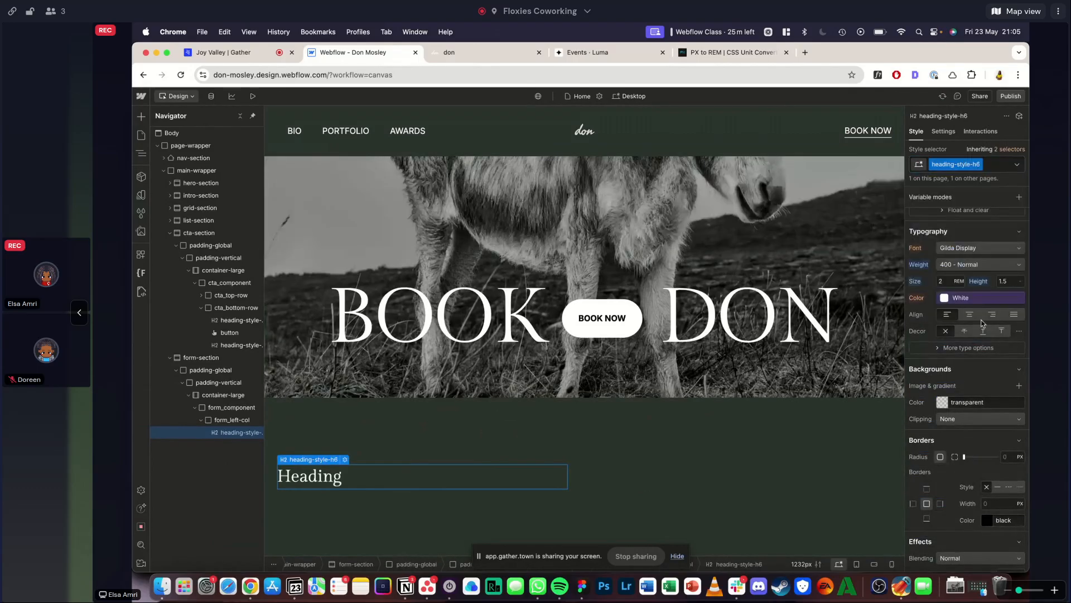
- Switch the form heading's class to heading-style-h5 and compare its font size with the converted rem value
click(992, 166)
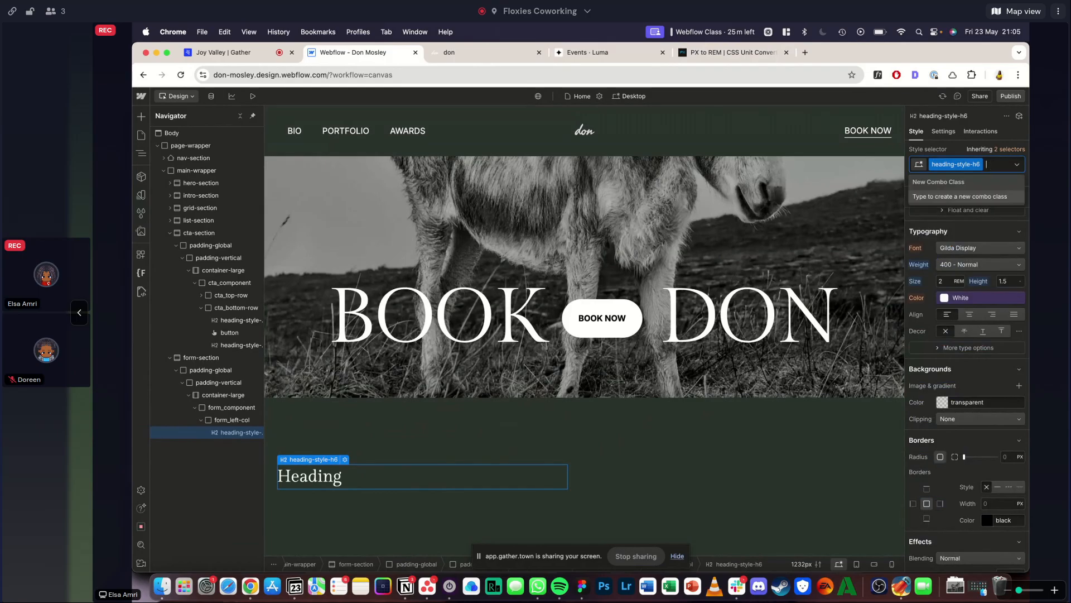
key(BackSpace)
text(h5)
key(Return)
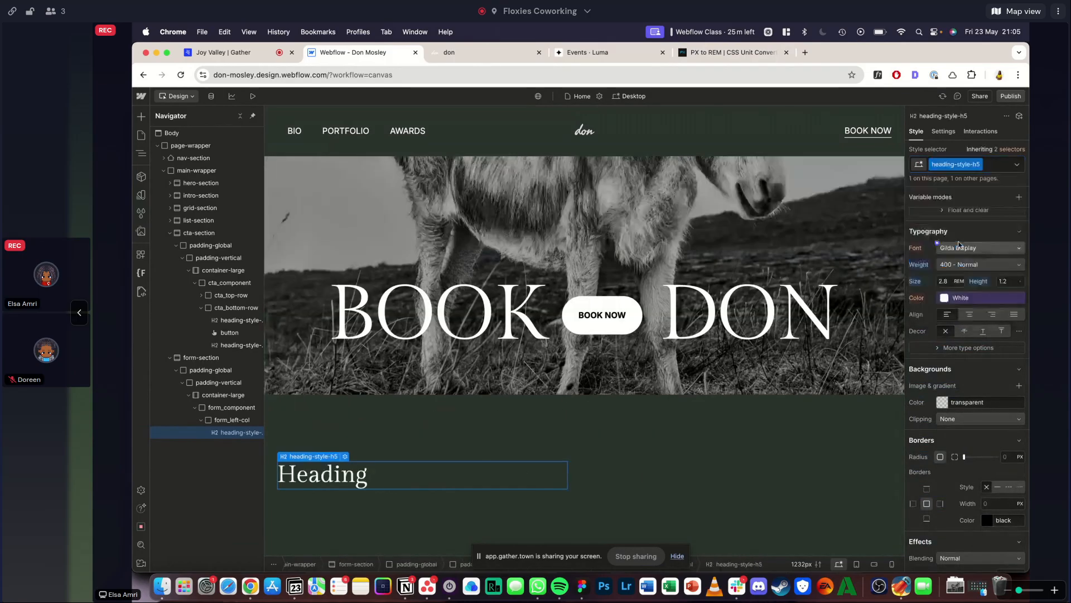
scroll(958, 244, down, 5)
scroll(959, 244, up, 4)
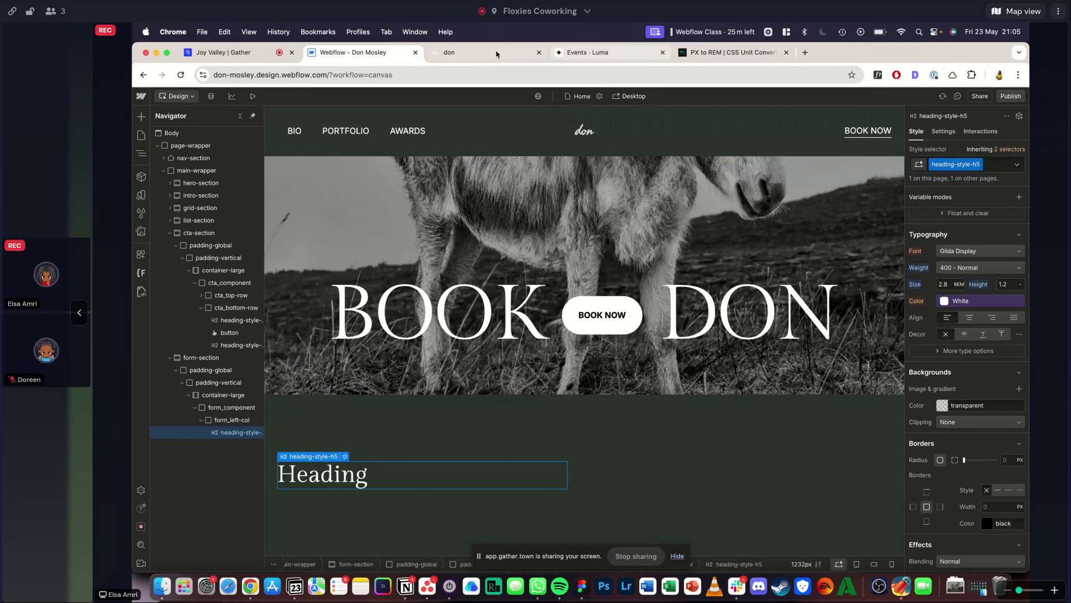
click(764, 52)
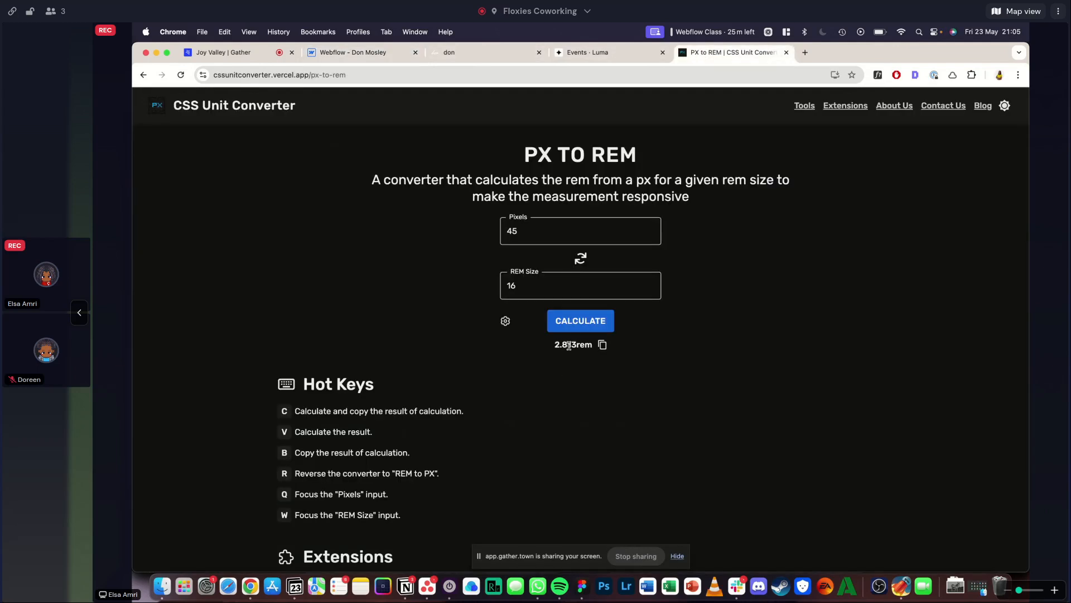
click(357, 52)
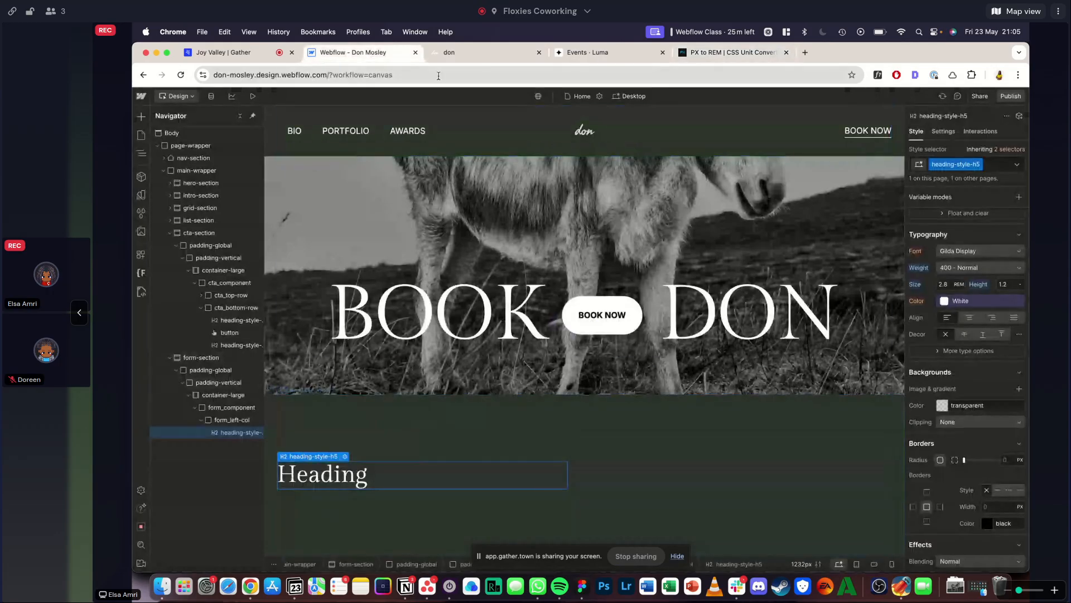
- Replace the form heading's text with the "For inquiries, bookings, media requests…" paragraph copied from the reference site
click(458, 47)
key(Escape)
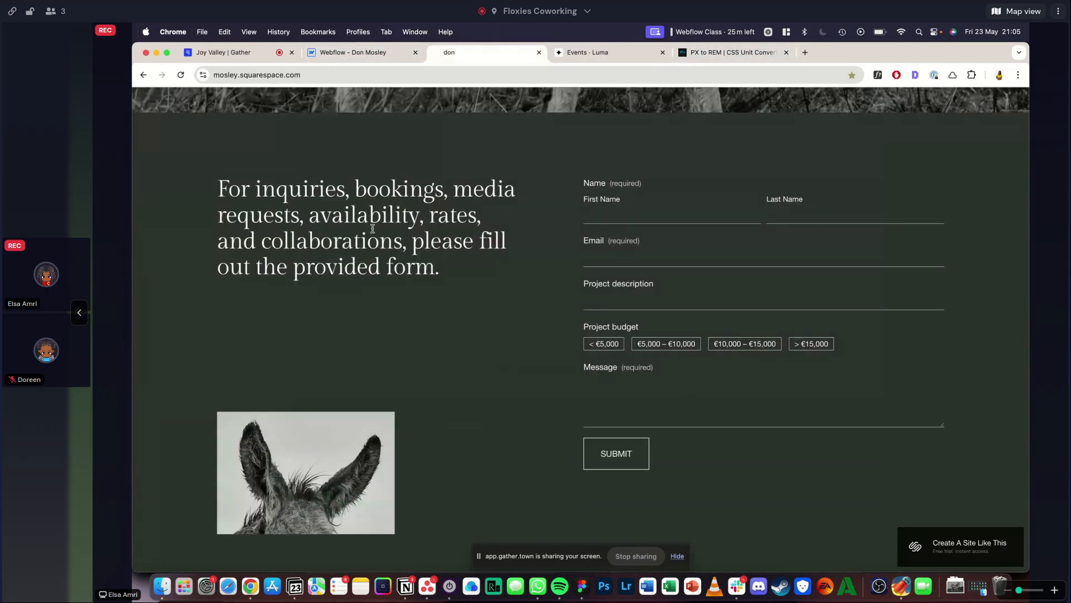
triple_click(373, 229)
key(super+c)
click(342, 53)
double_click(324, 473)
key(super+v)
scroll(452, 438, down, 3)
key(Escape)
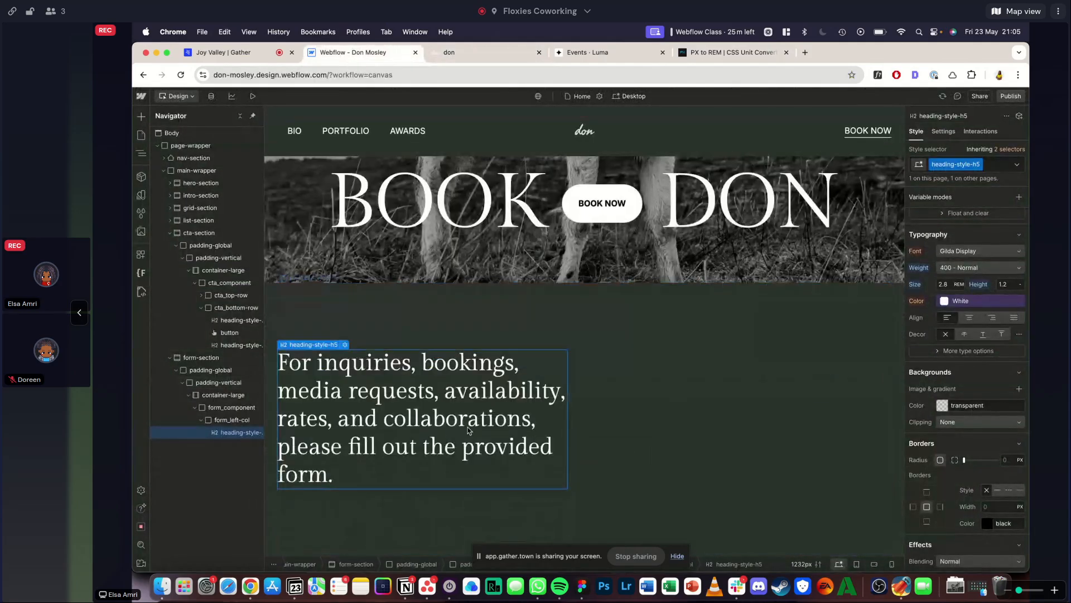
- Add a div block below the heading in form_left-col and give it the class form_image
key(super+e)
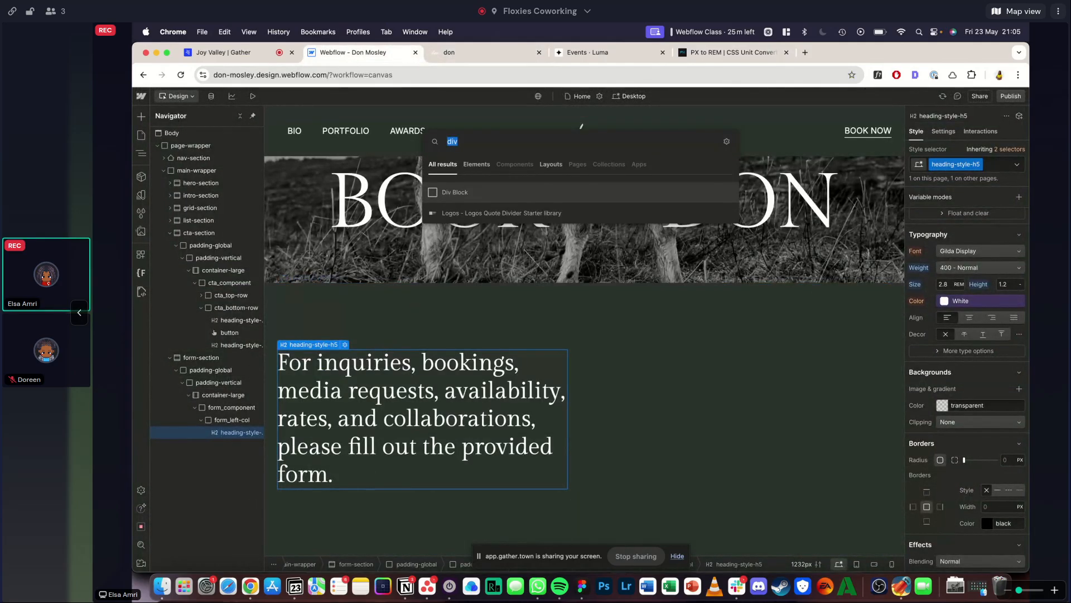
key(Return)
text(form_image)
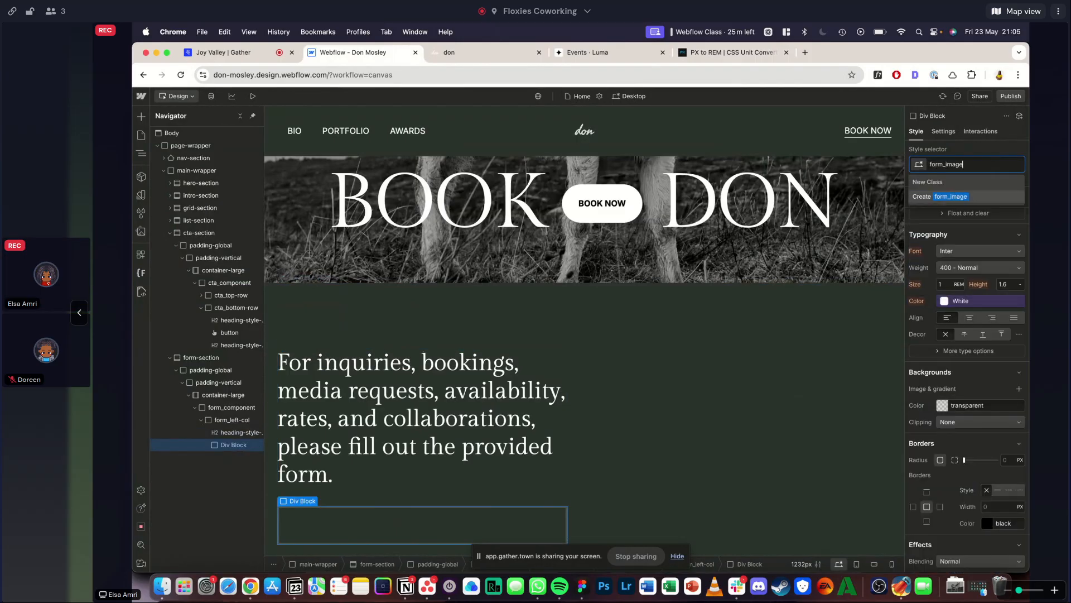
key(Return)
- Add an image inside form_image and give it the class image-cover
key(super+e)
text(image)
key(Return)
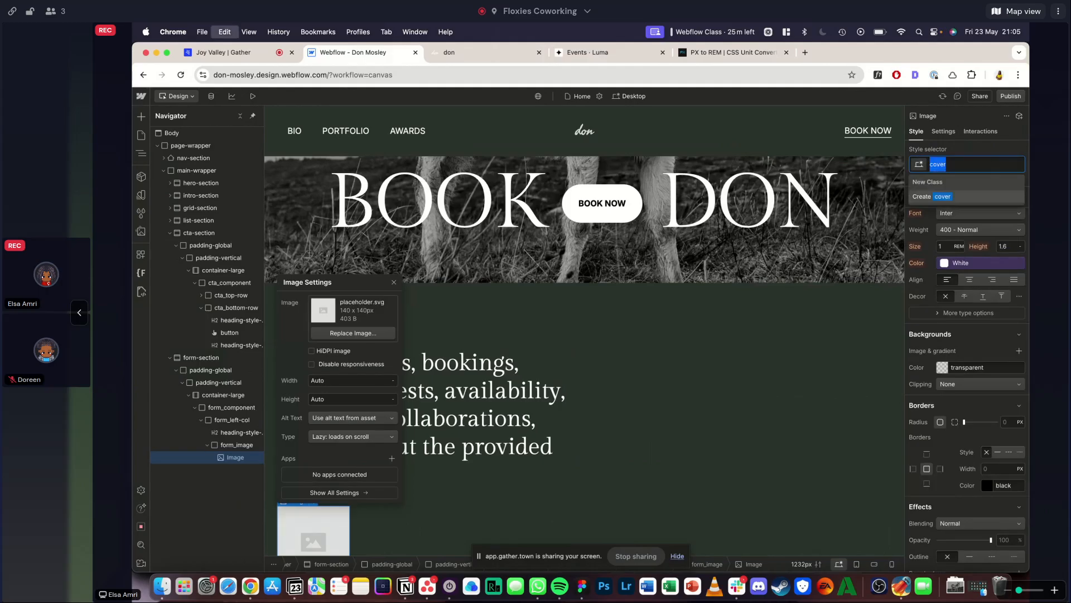
- Set the image-cover class to 100% width, 100% height and a Cover fit
scroll(910, 358, down, 1)
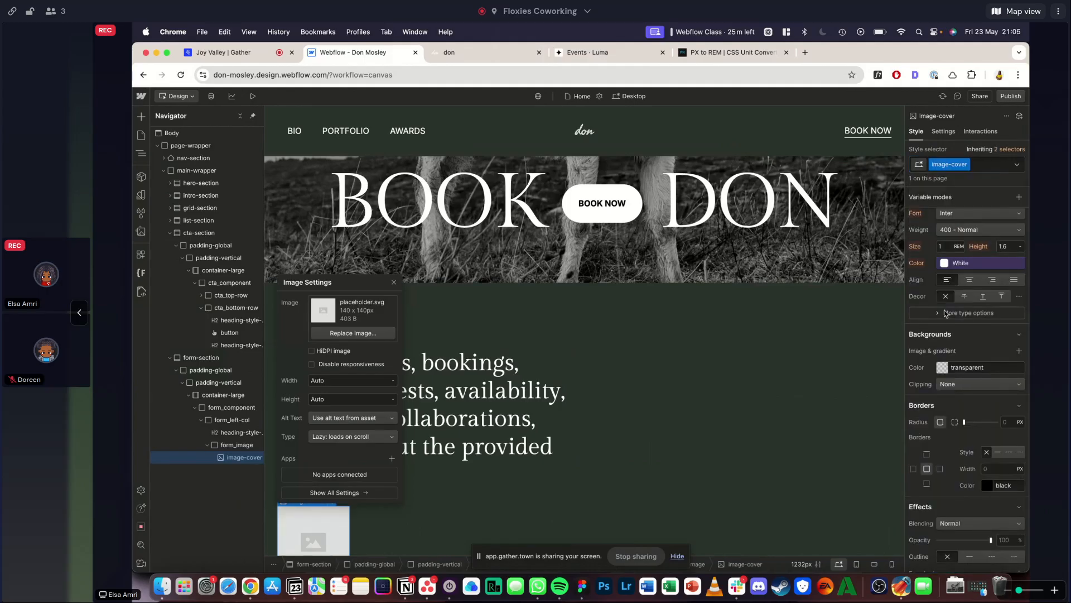
scroll(943, 368, up, 5)
click(946, 374)
text(100%)
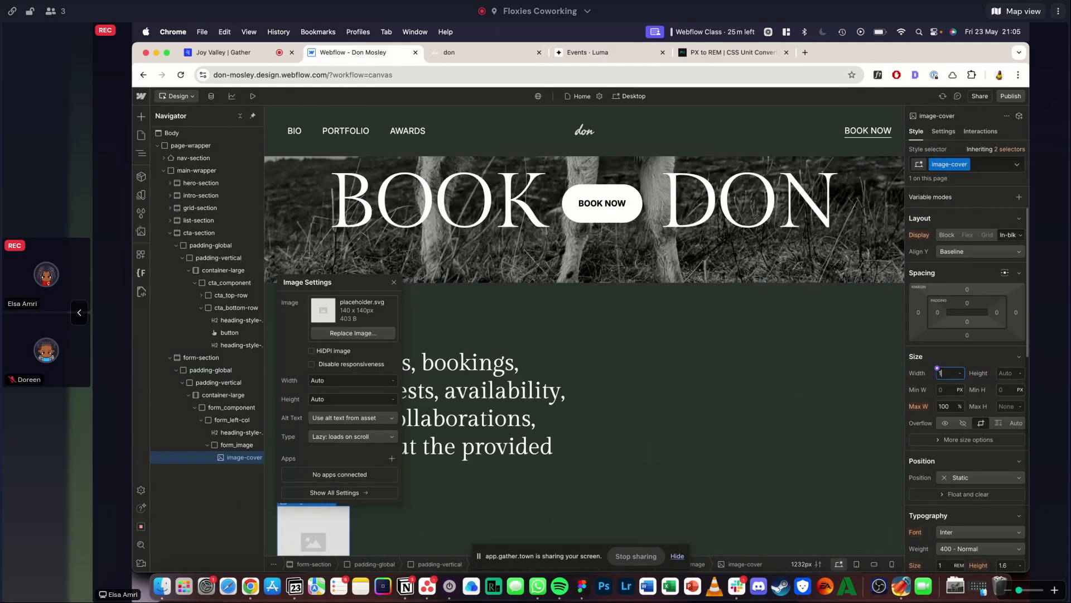
key(Return)
click(998, 371)
text(100)
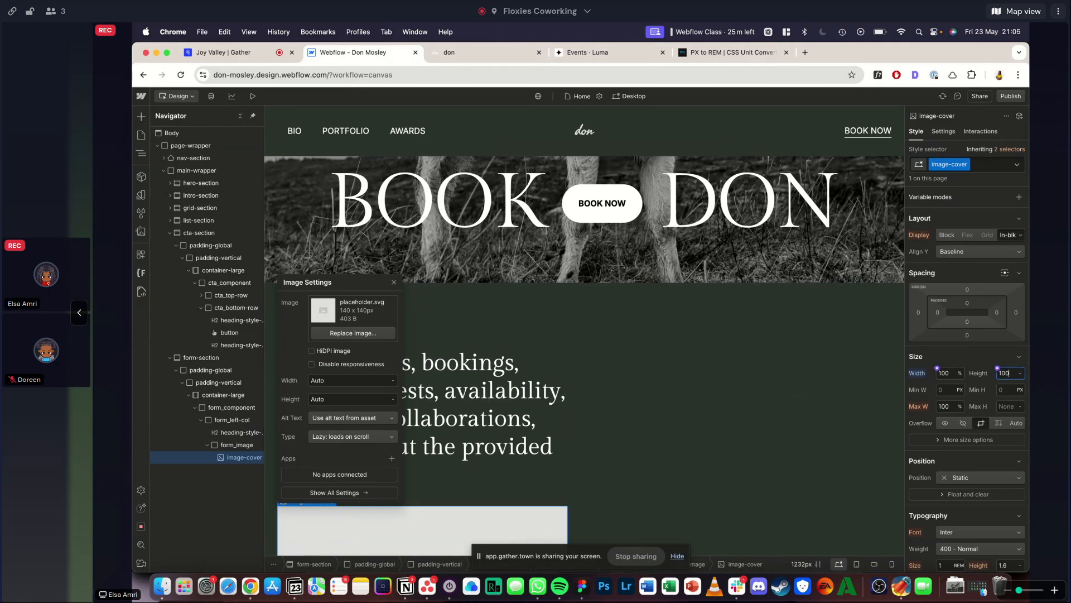
text(%)
key(Return)
click(969, 440)
click(957, 490)
click(950, 513)
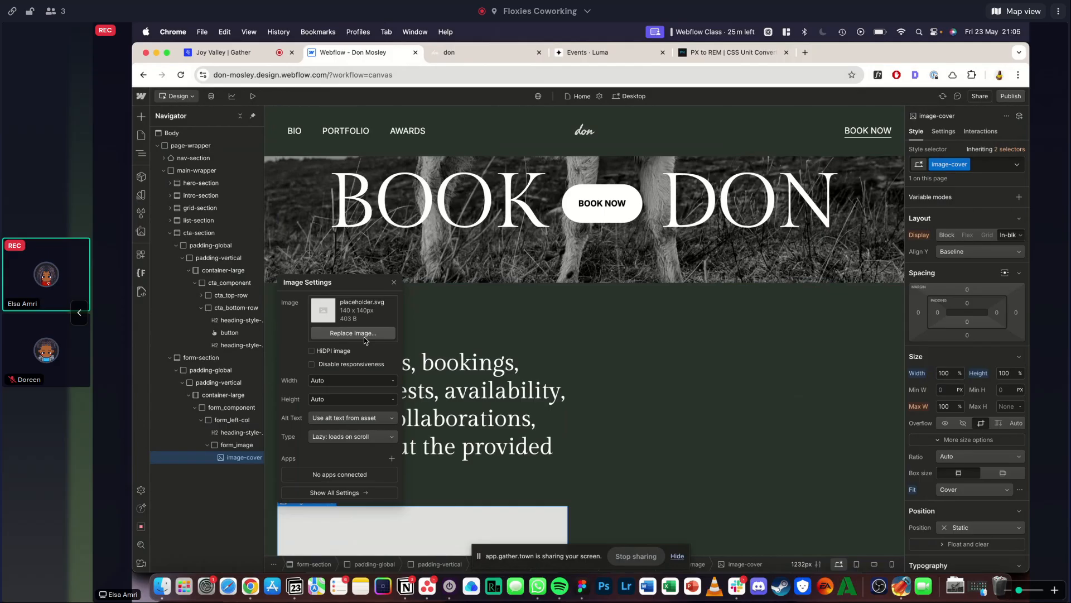
- On the reference site, inspect the donkey-ears photo beside the form, open its source image file and save it
click(364, 334)
click(456, 52)
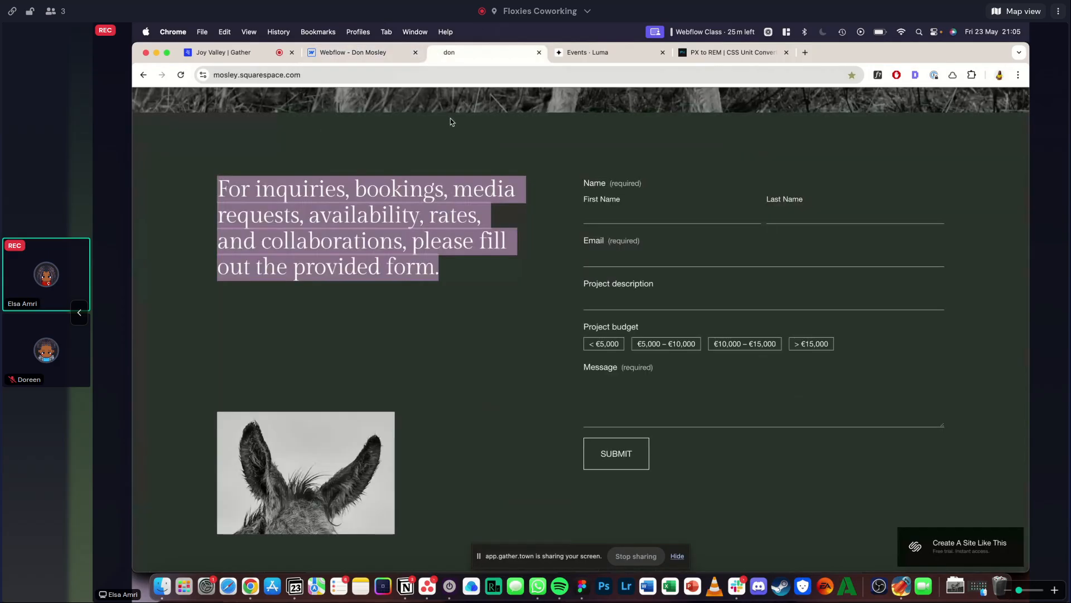
scroll(418, 334, up, 15)
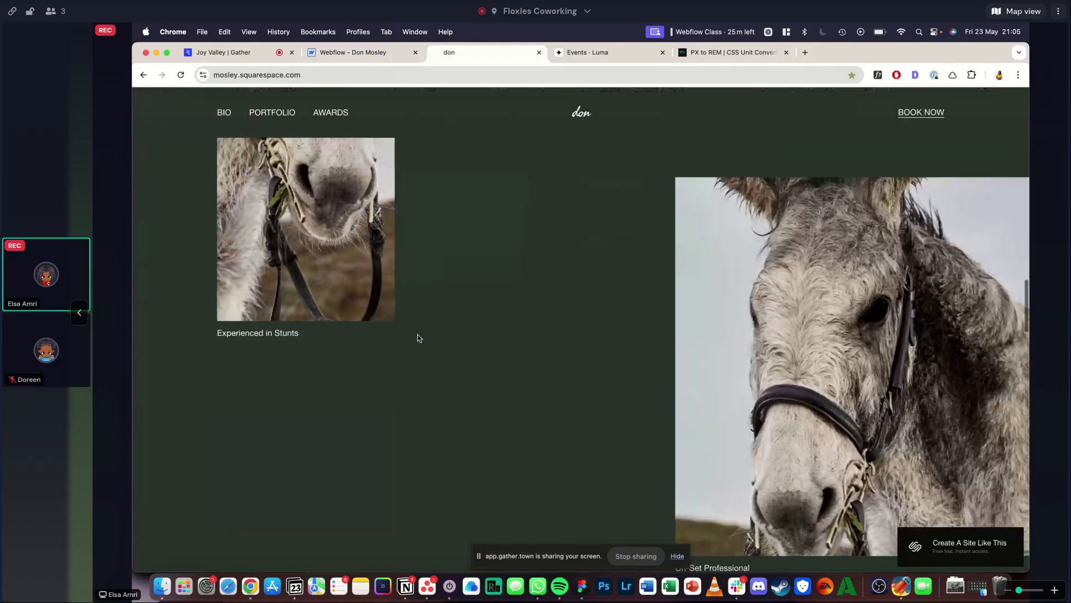
scroll(417, 334, down, 20)
right_click(369, 335)
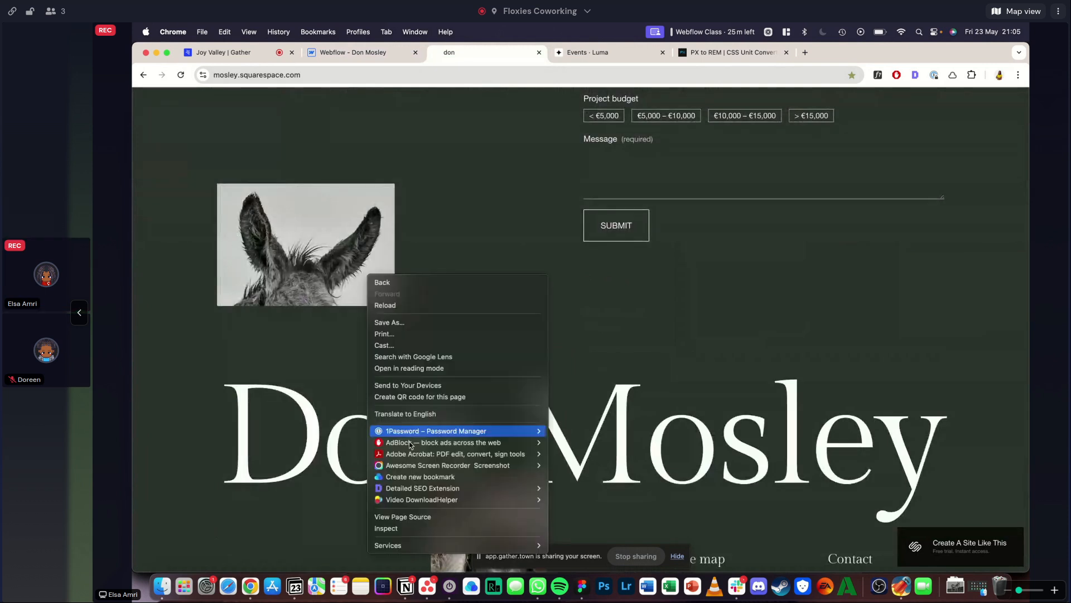
click(432, 528)
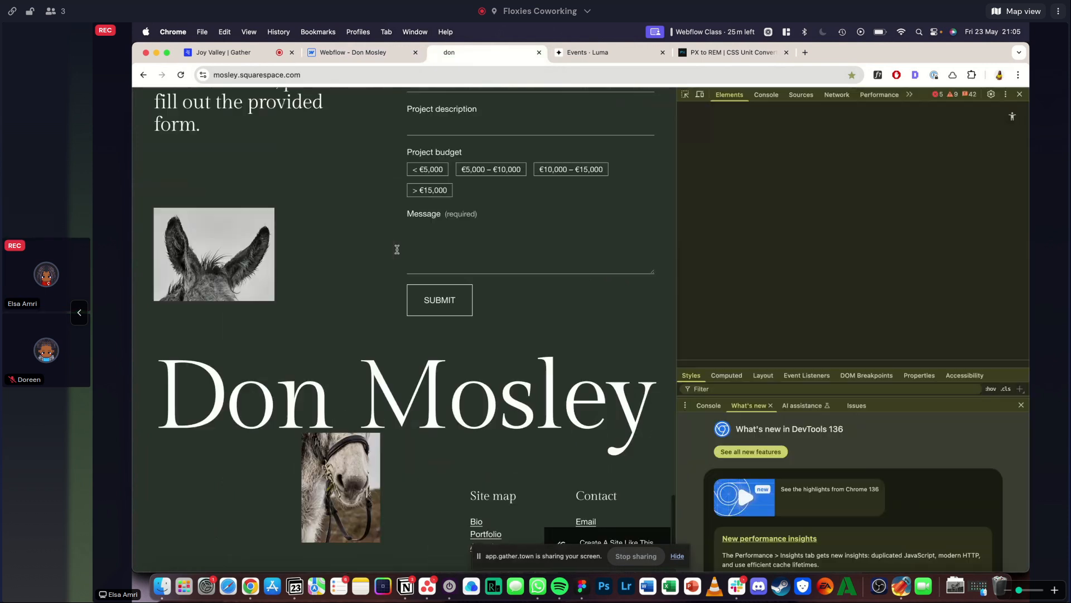
scroll(854, 242, up, 2)
mouse_move(881, 190)
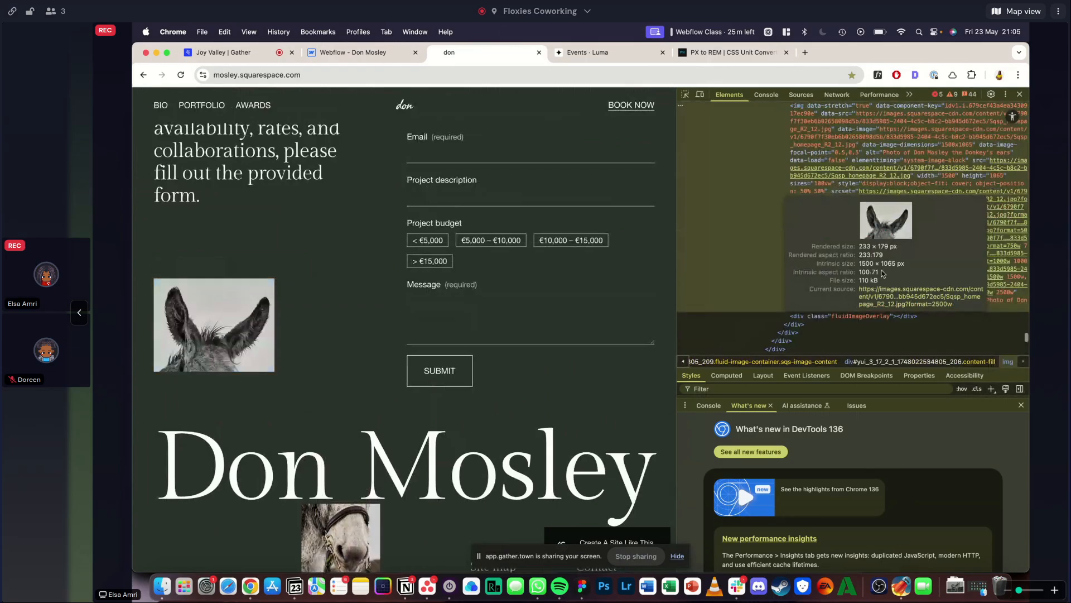
click(884, 304)
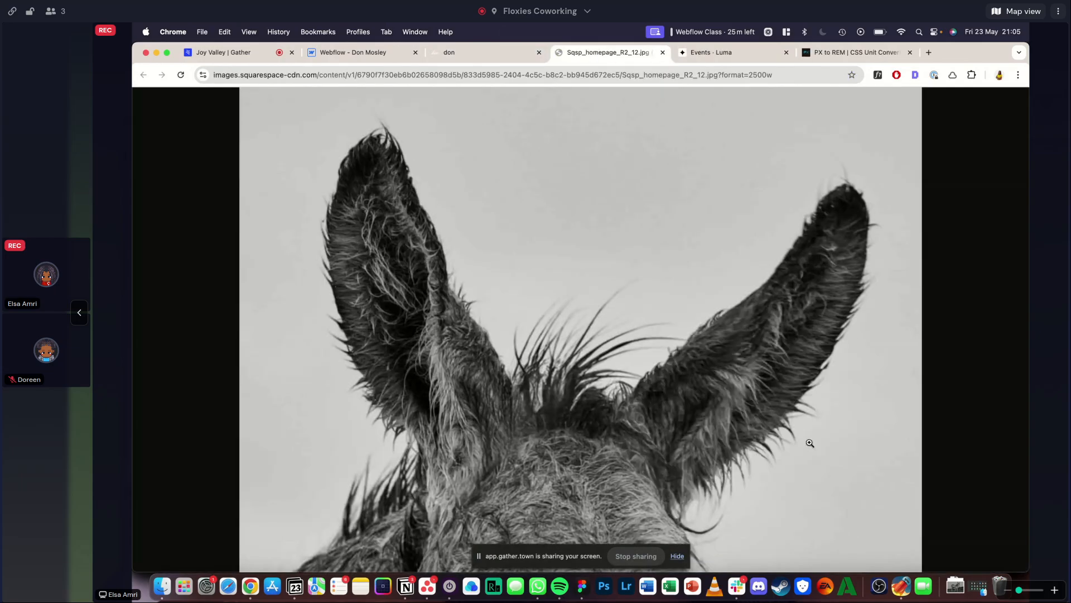
click(662, 53)
- Upload the saved donkey-ears photo to the Webflow assets and use it as the image inside form_image
click(348, 52)
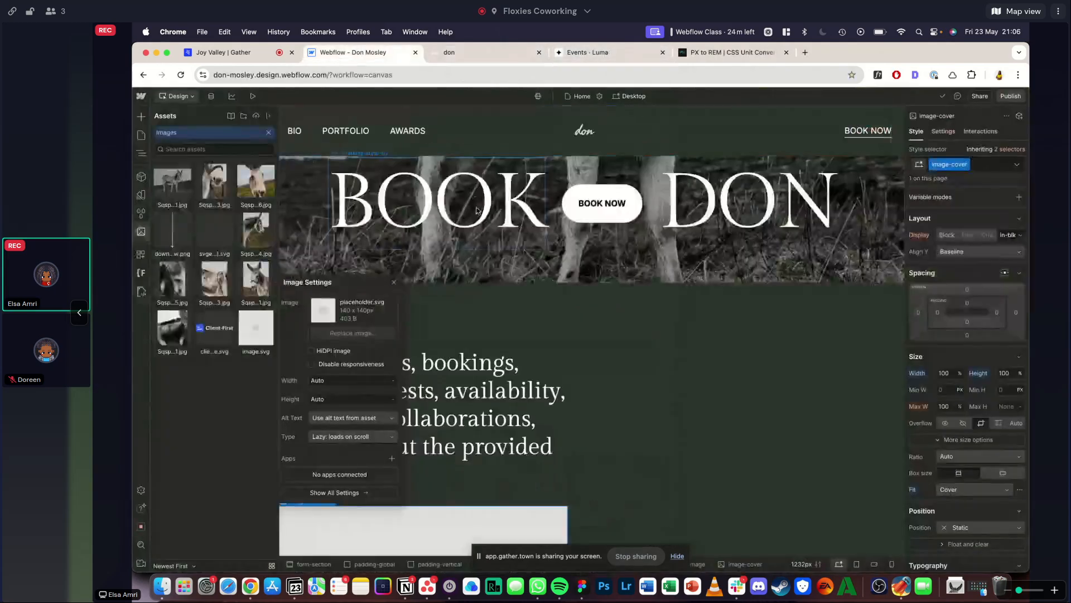
key(j)
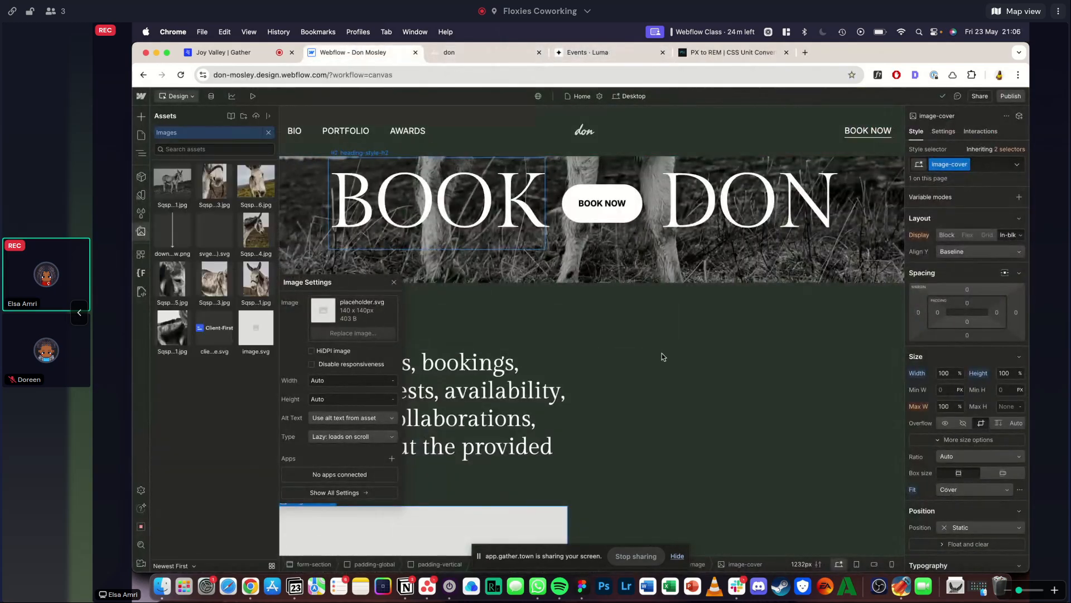
click(955, 590)
drag(499, 192, 188, 448)
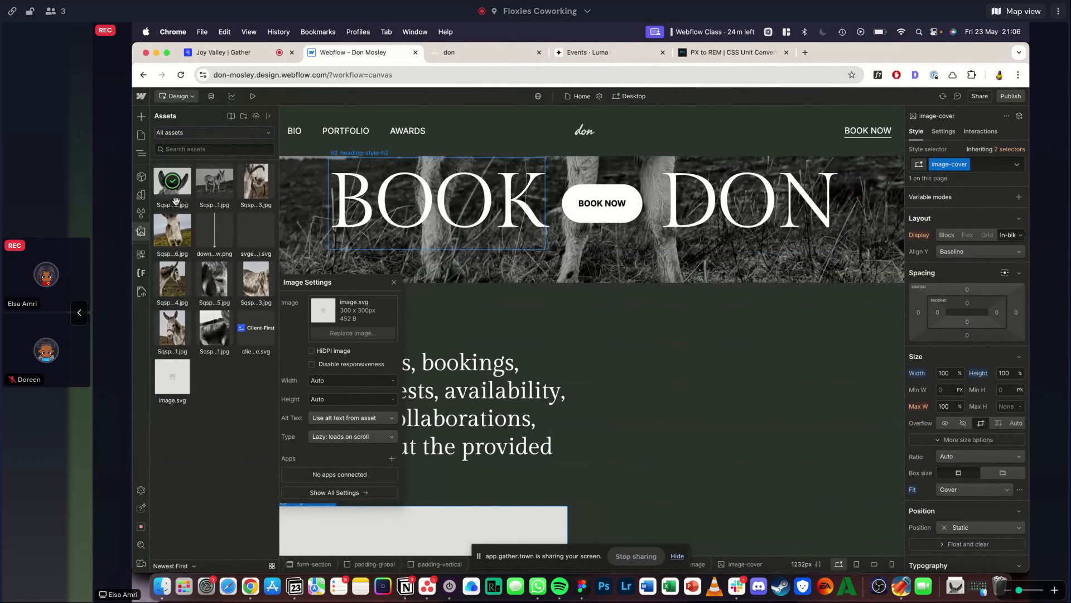
click(174, 188)
key(z)
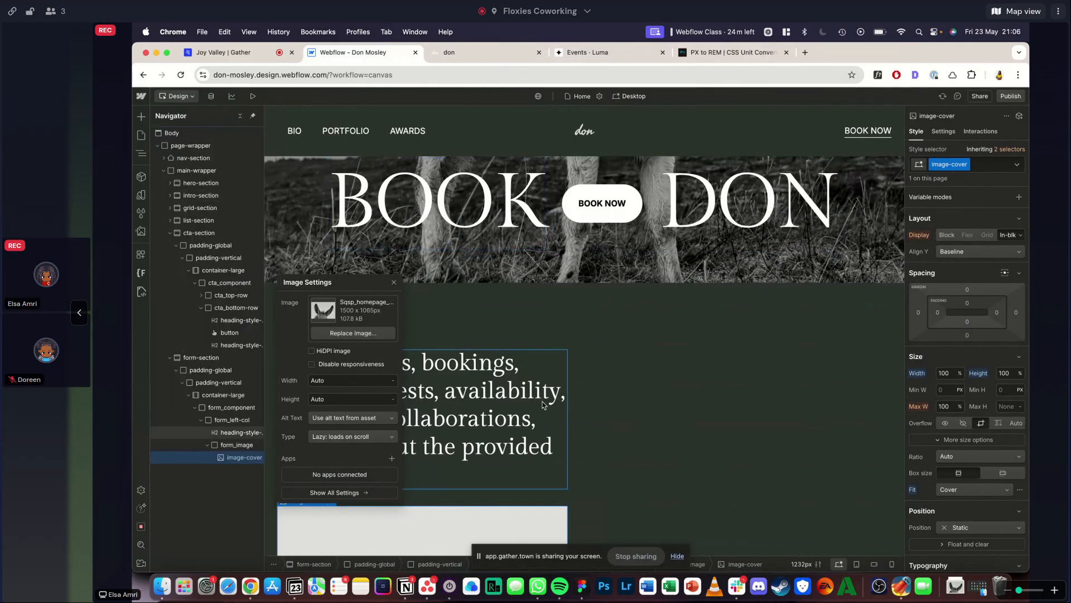
- Compare the photo's size with the reference site and set form_image's width to 50%
click(468, 52)
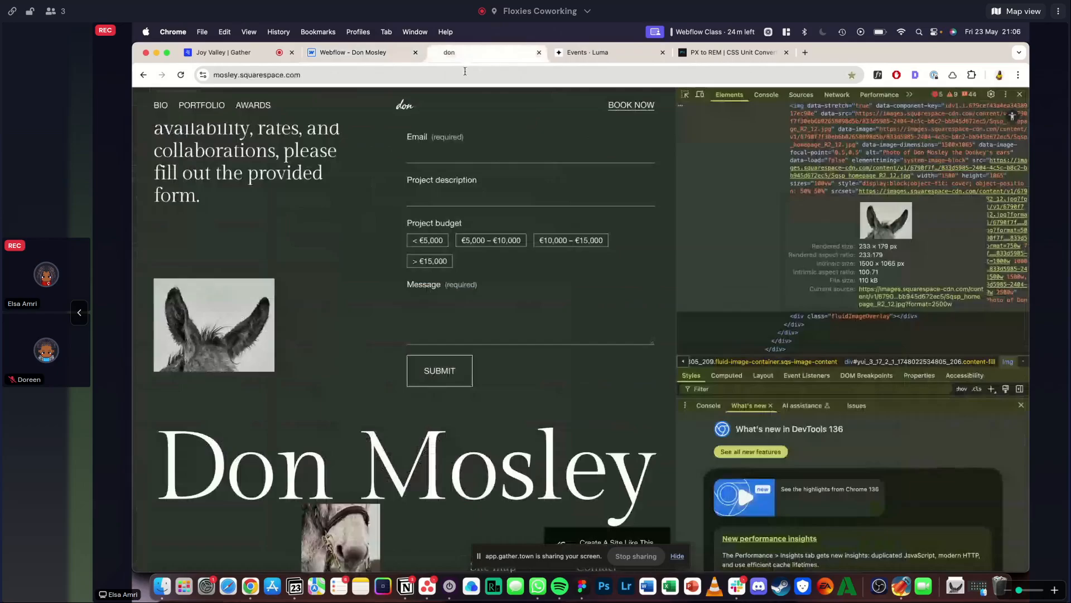
click(1021, 95)
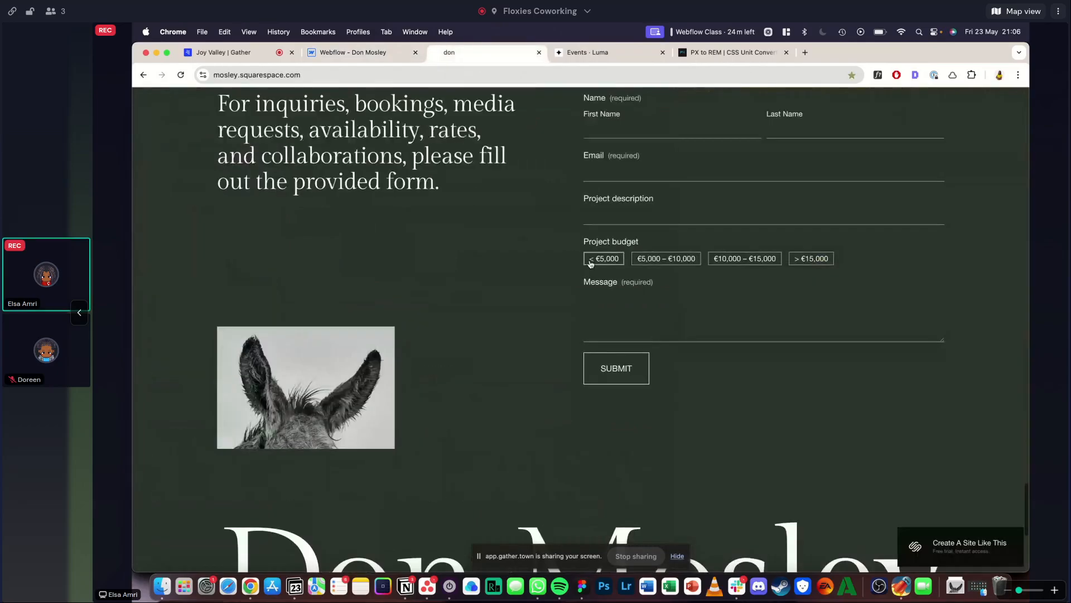
scroll(589, 263, up, 2)
click(358, 51)
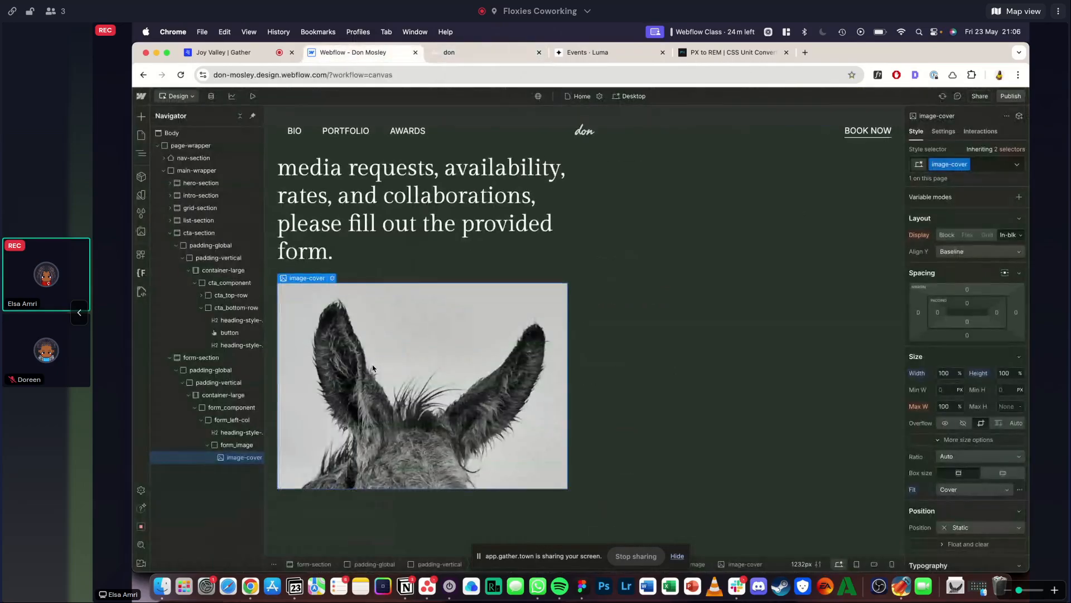
key(Up)
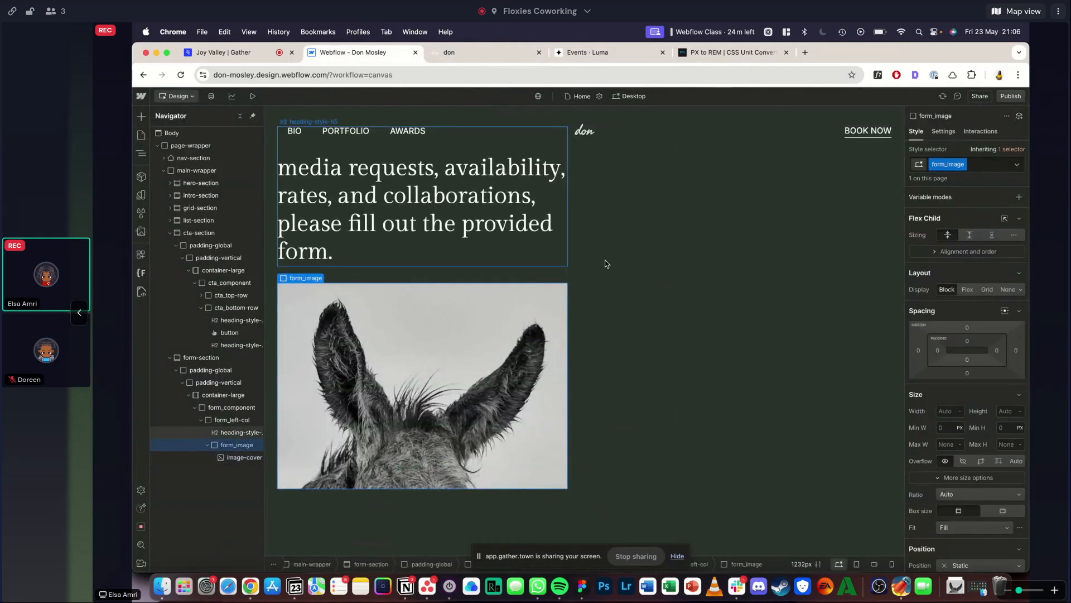
click(949, 411)
text(50%)
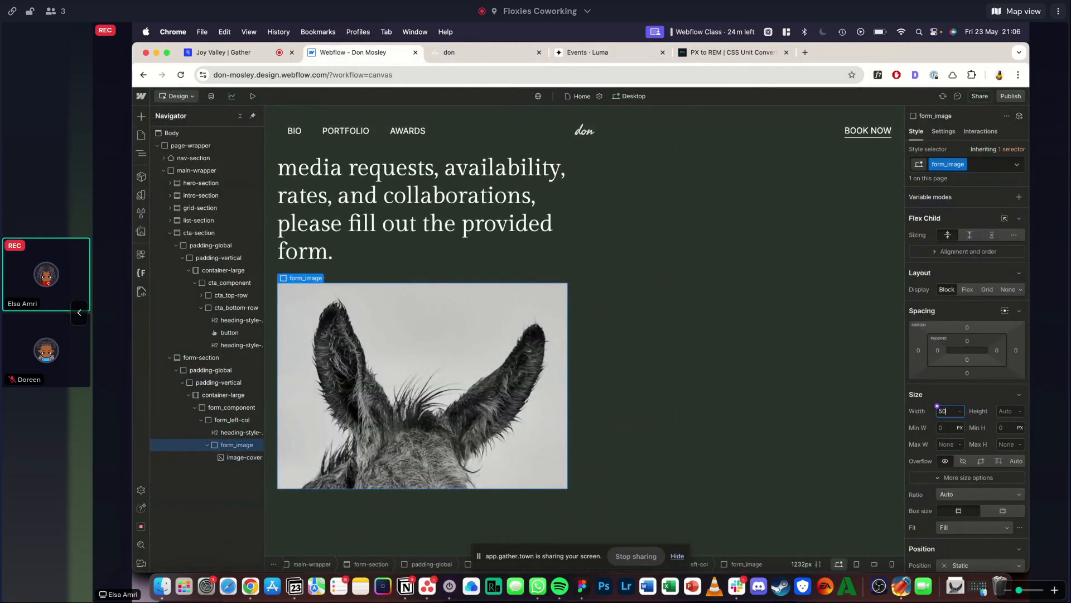
key(Return)
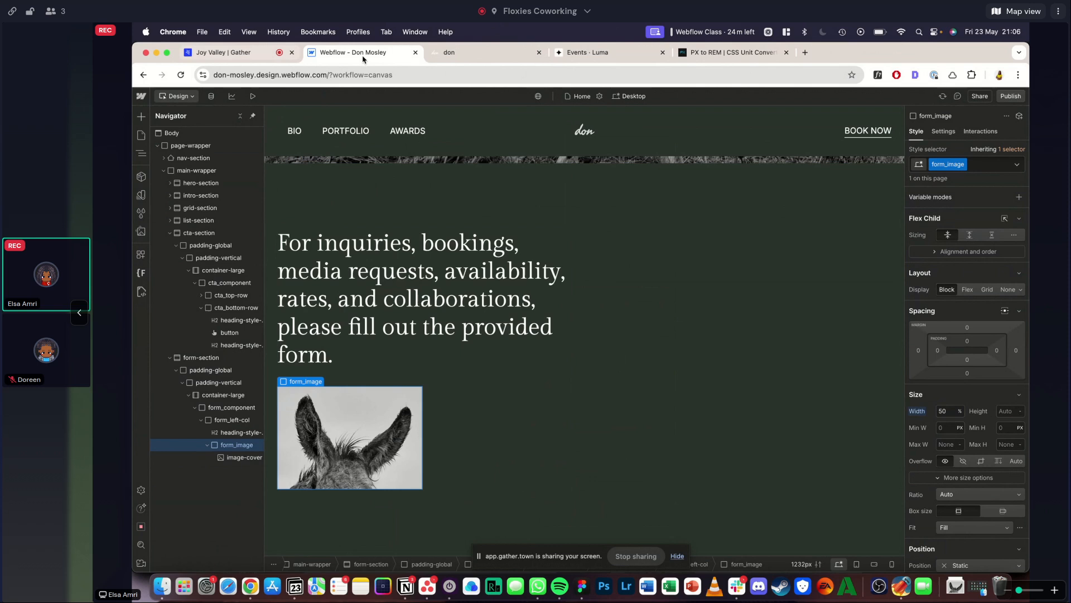
- Check the reference layout and add a form block inside form_component, beside the left column
click(445, 51)
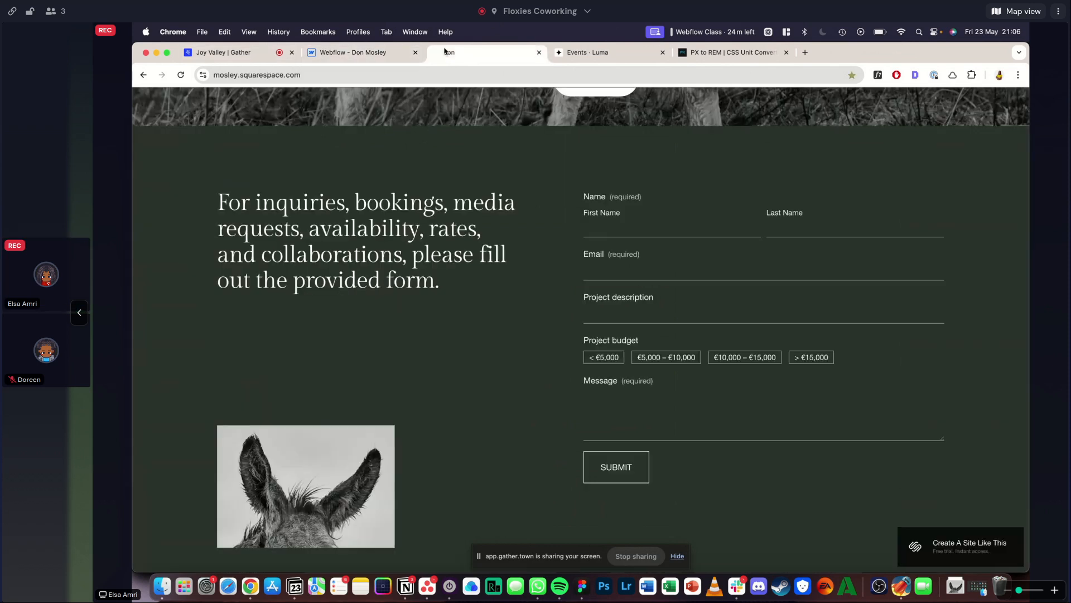
click(360, 53)
click(644, 352)
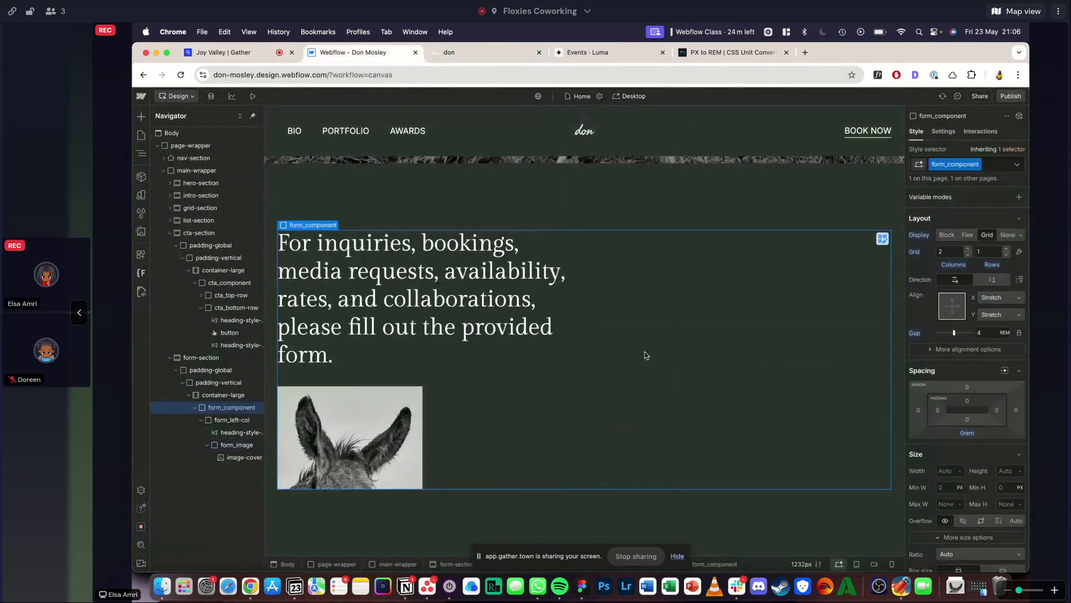
key(super+e)
text(fom)
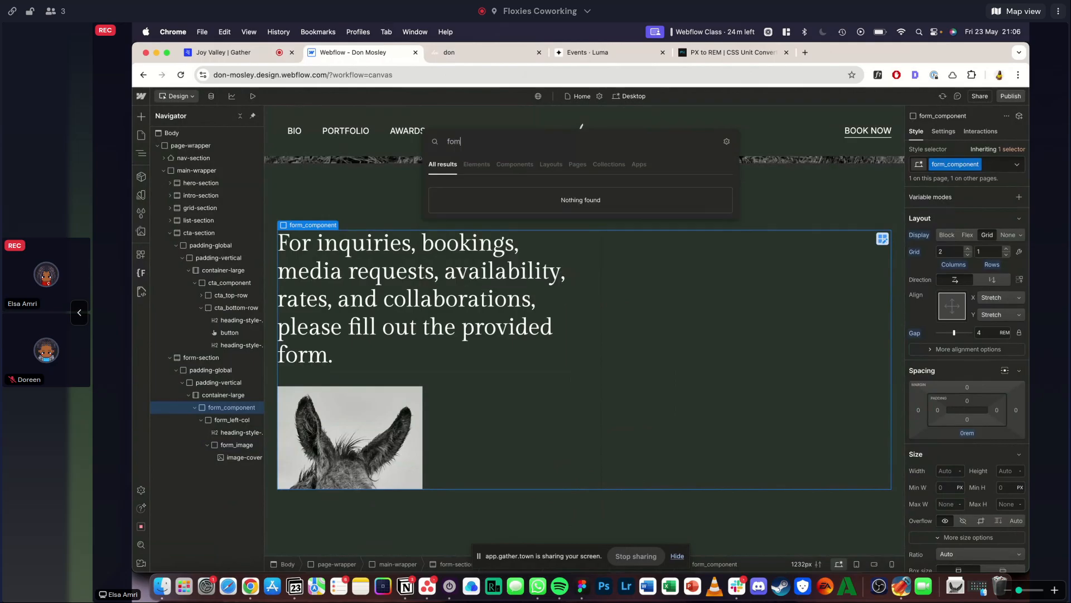
key(BackSpace)
text(rm)
key(Return)
- Give the new form block the class form_block and select the form inside it
key(super+Return)
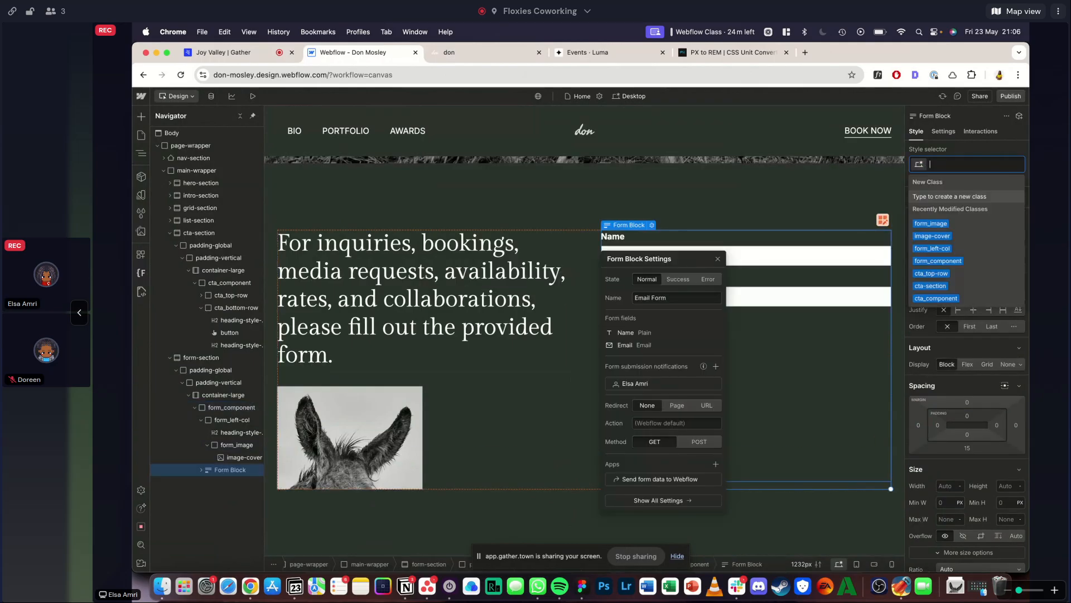
text(form_)
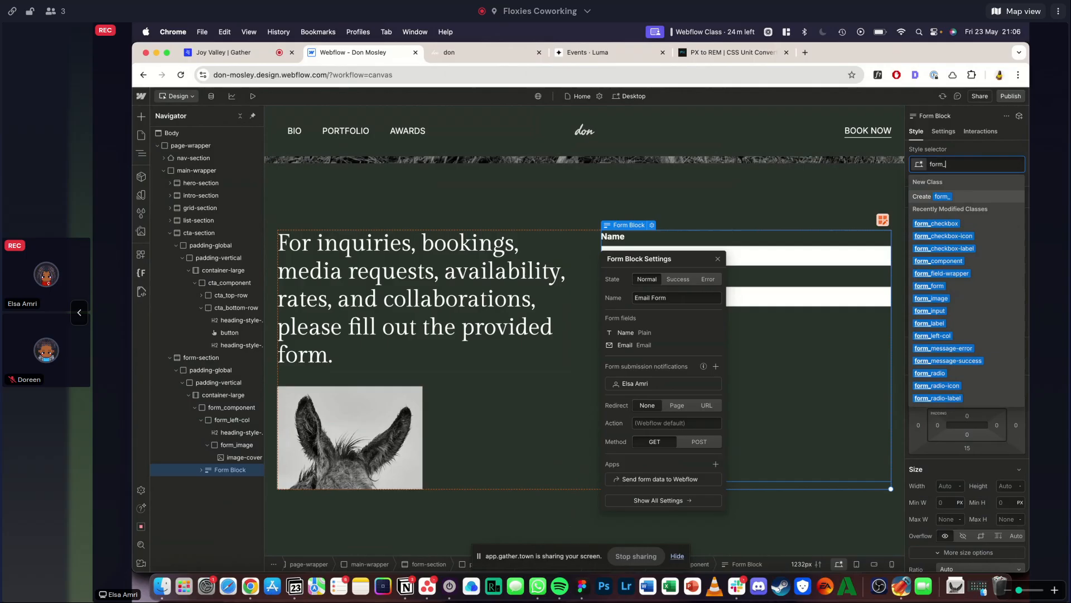
text(block)
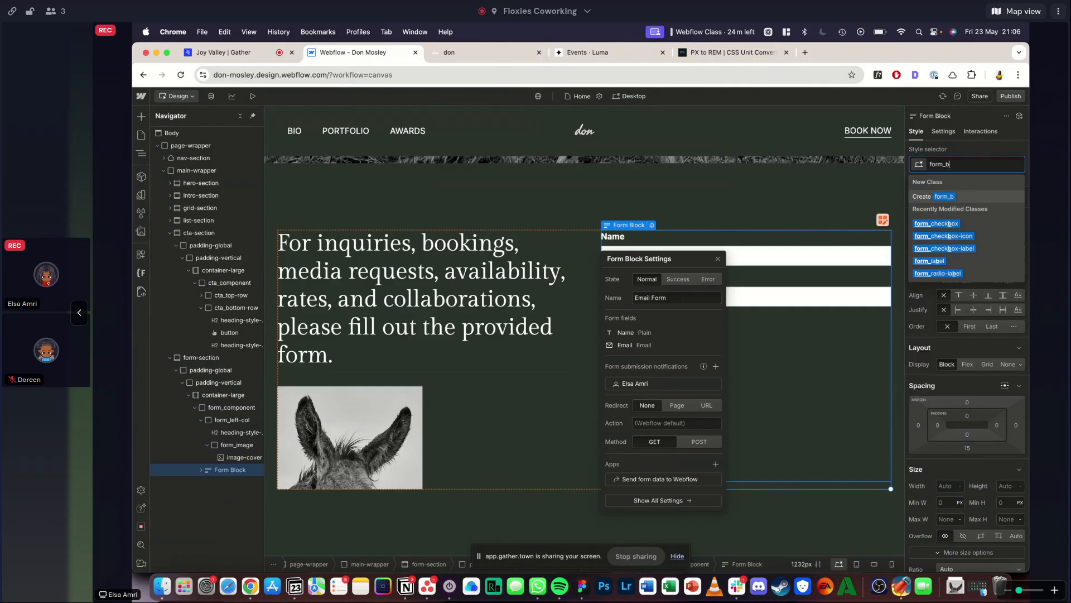
key(Return)
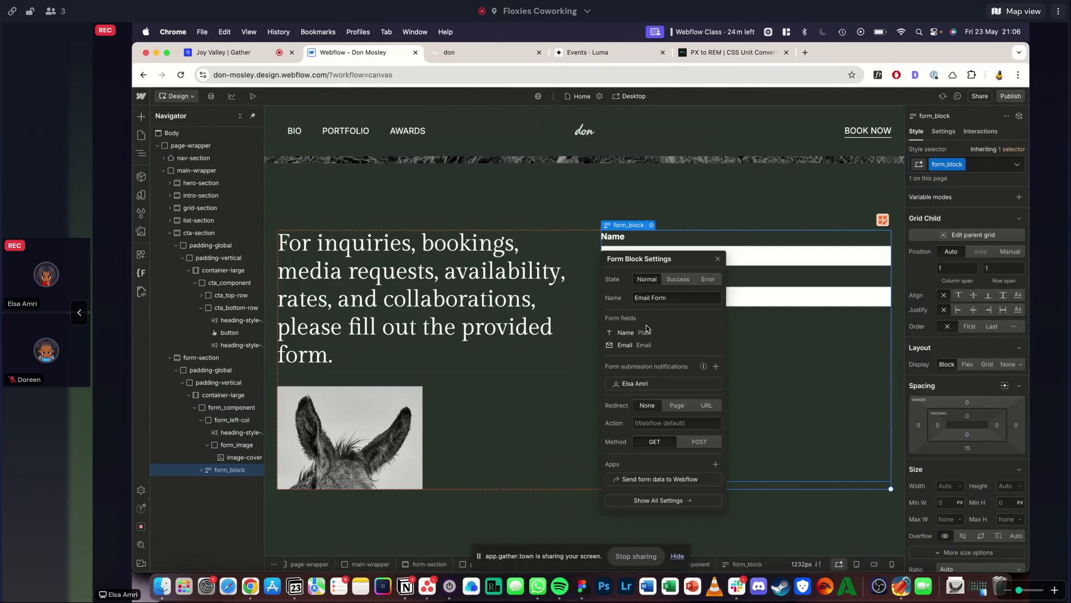
click(717, 259)
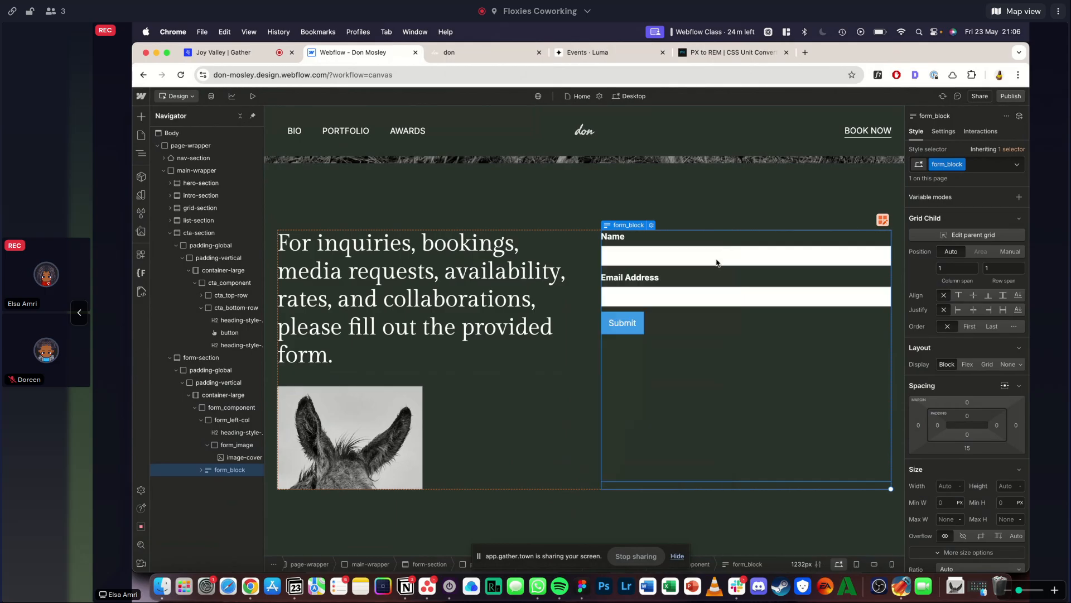
click(717, 262)
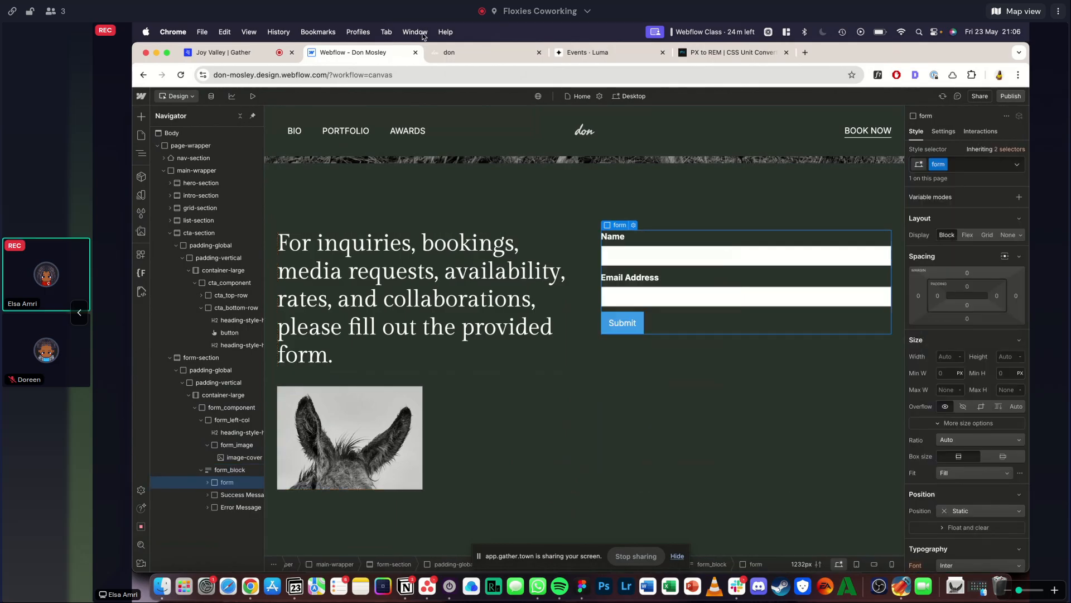
- Examine the reference form's name, budget and message fields, trying out the project budget options
click(469, 56)
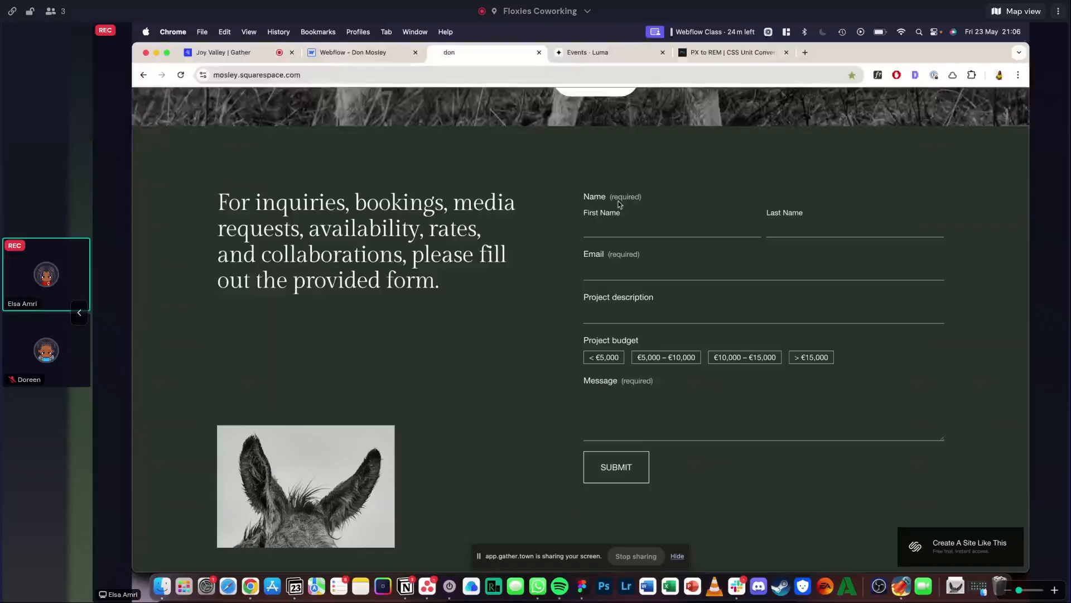
double_click(597, 196)
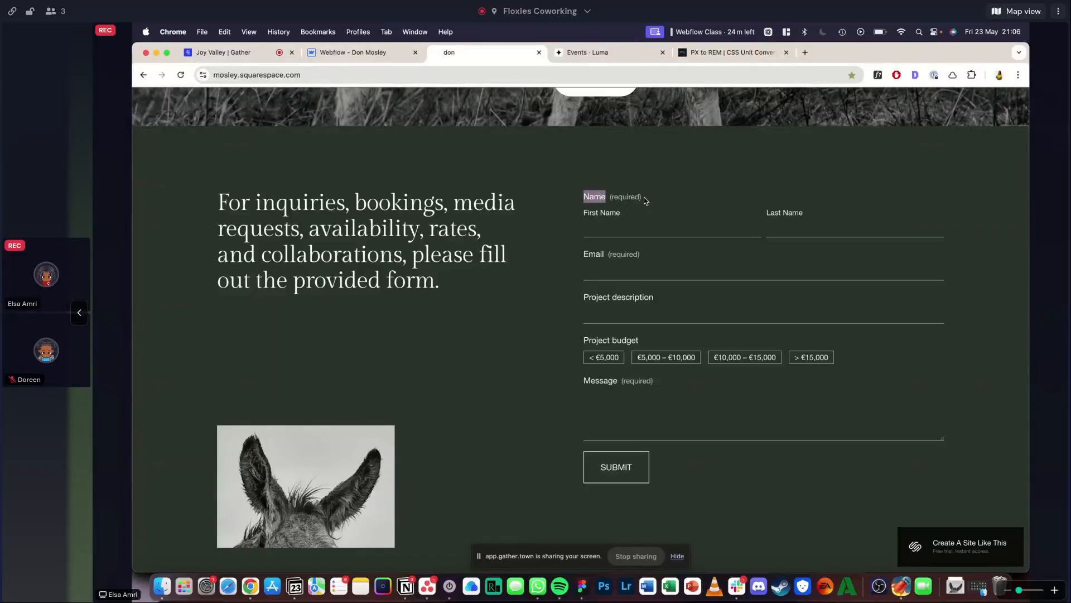
click(620, 230)
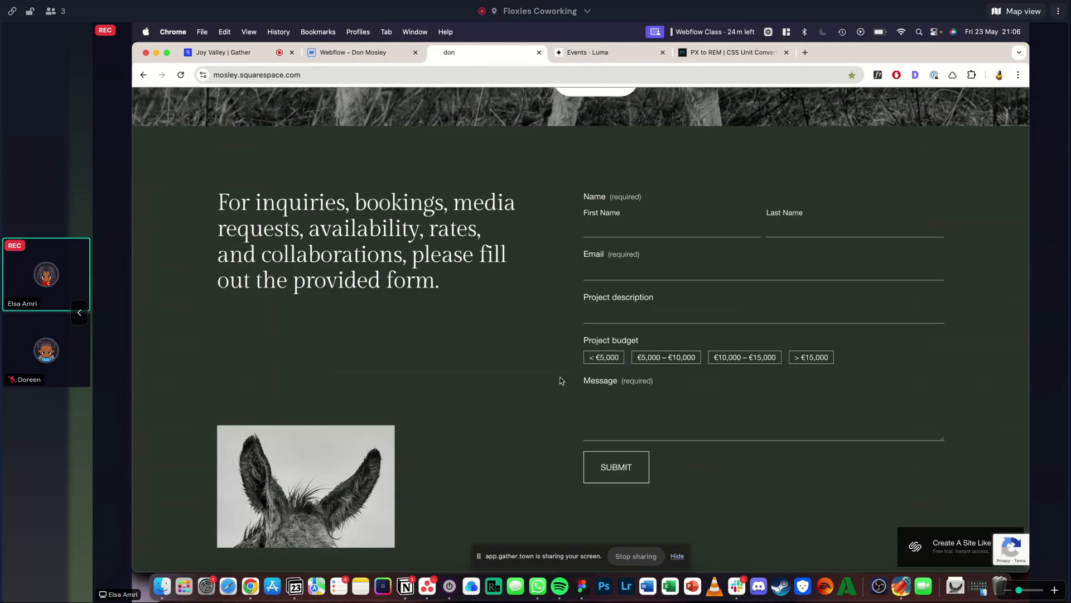
click(770, 364)
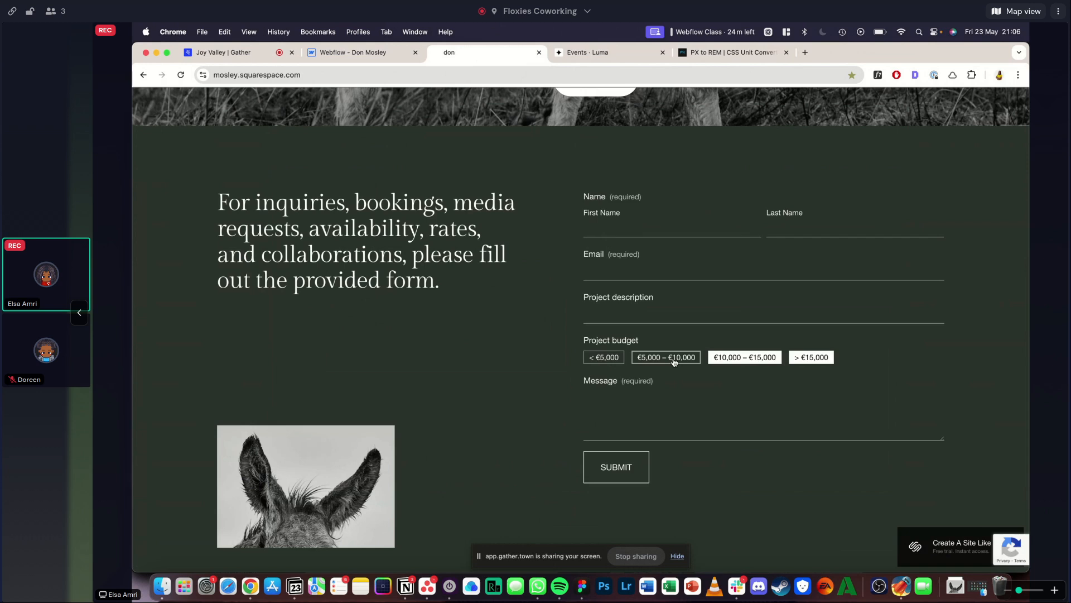
click(666, 358)
click(744, 358)
click(814, 360)
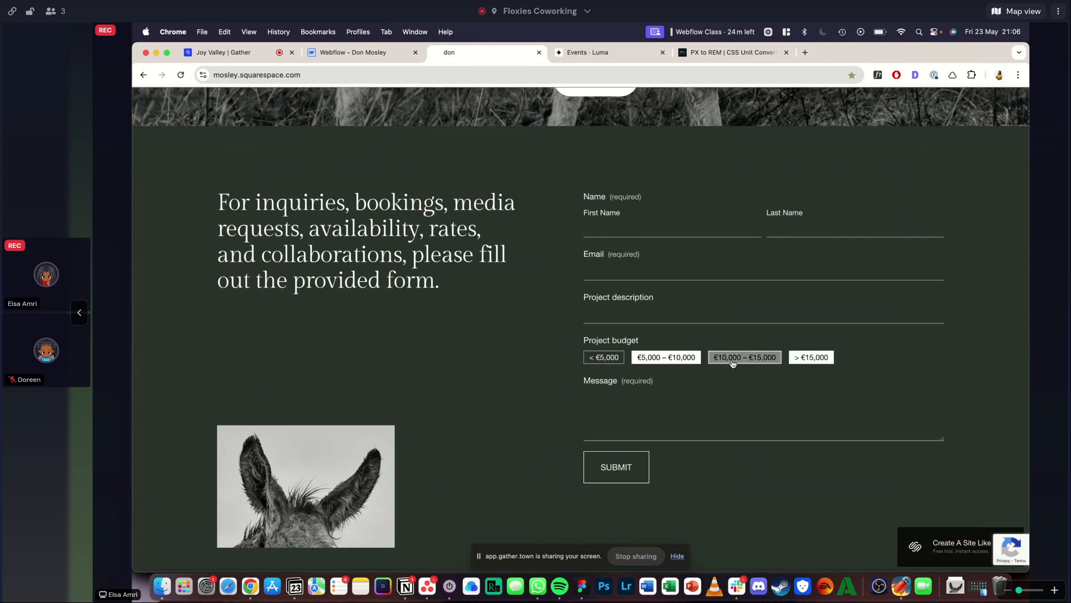
click(640, 402)
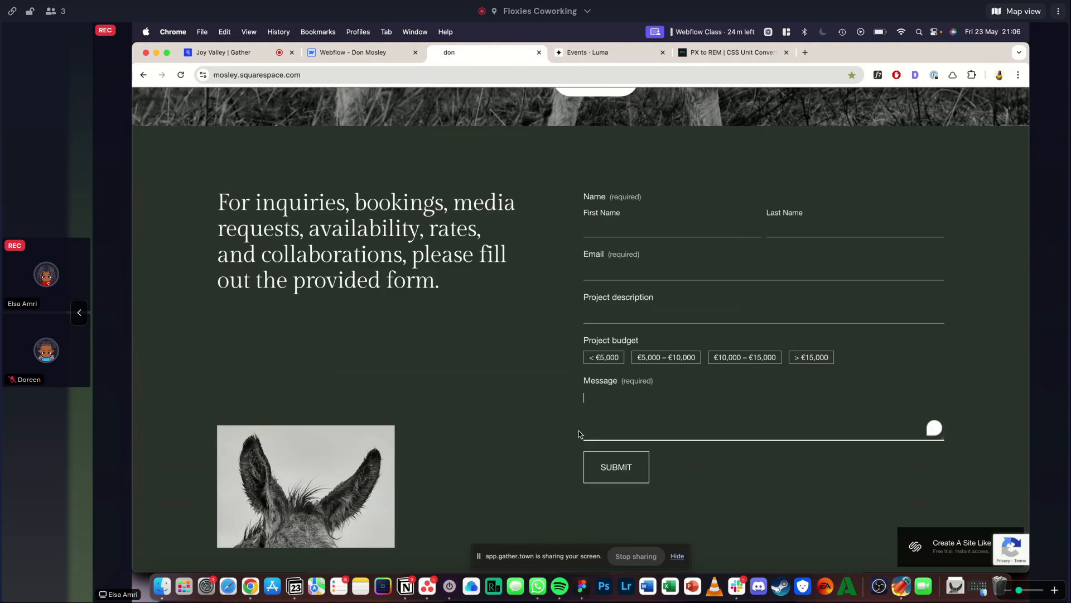
scroll(538, 306, up, 1)
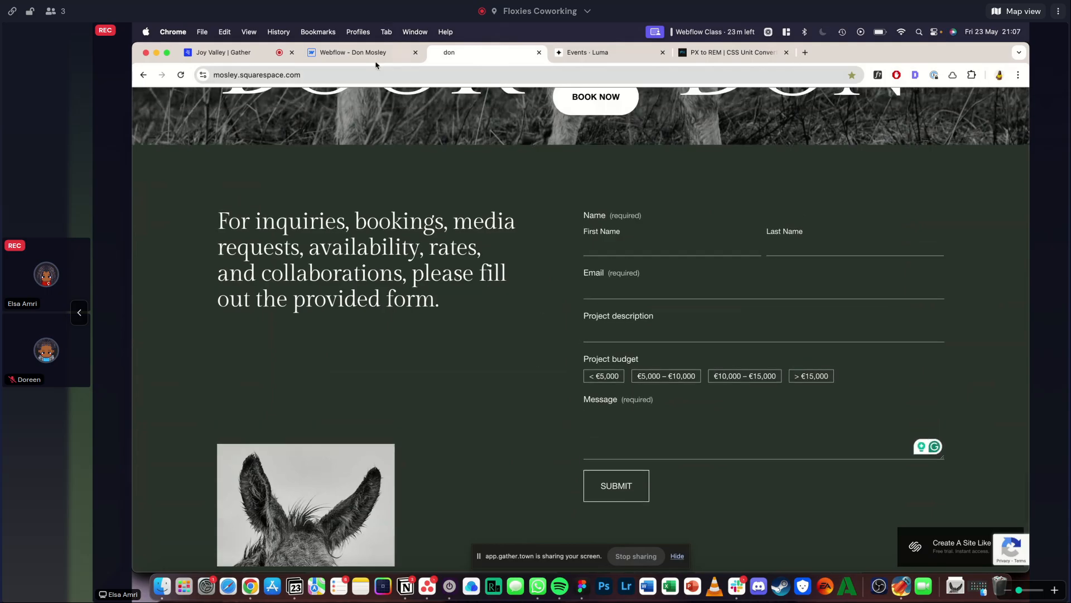
- Select the form's Name field label in Webflow and target the All Labels tag as its style selector
click(352, 52)
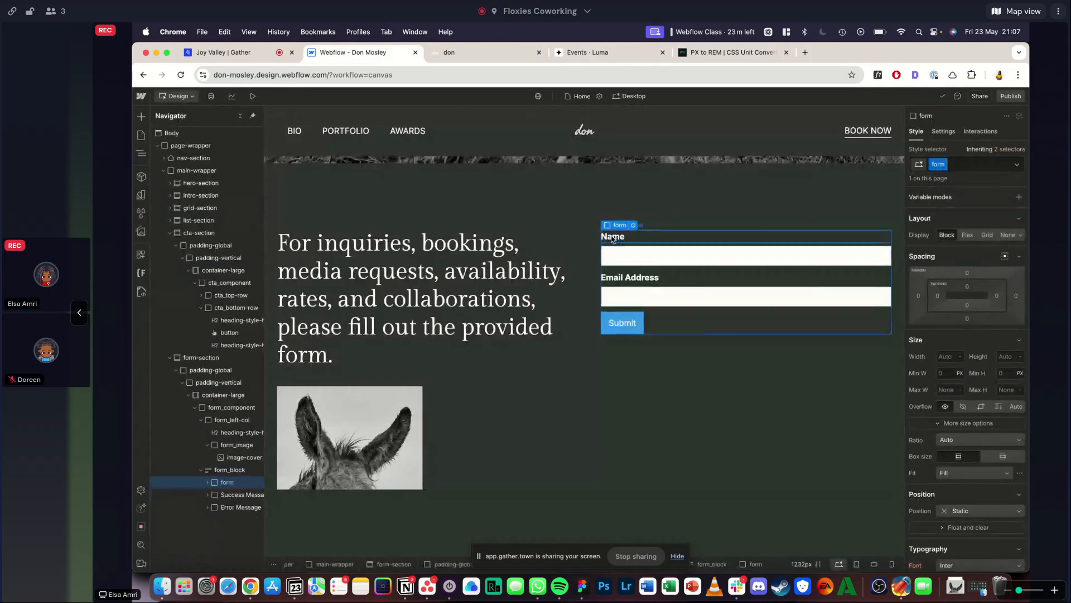
click(612, 238)
key(super+Return)
text(field)
key(super+a)
text(label)
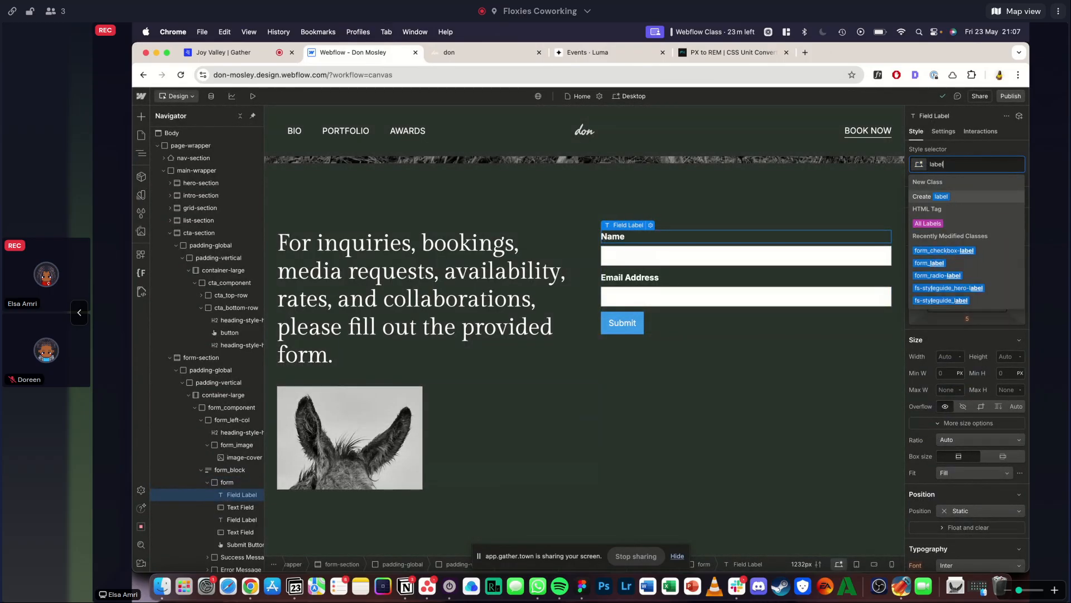
key(Down)
key(Return)
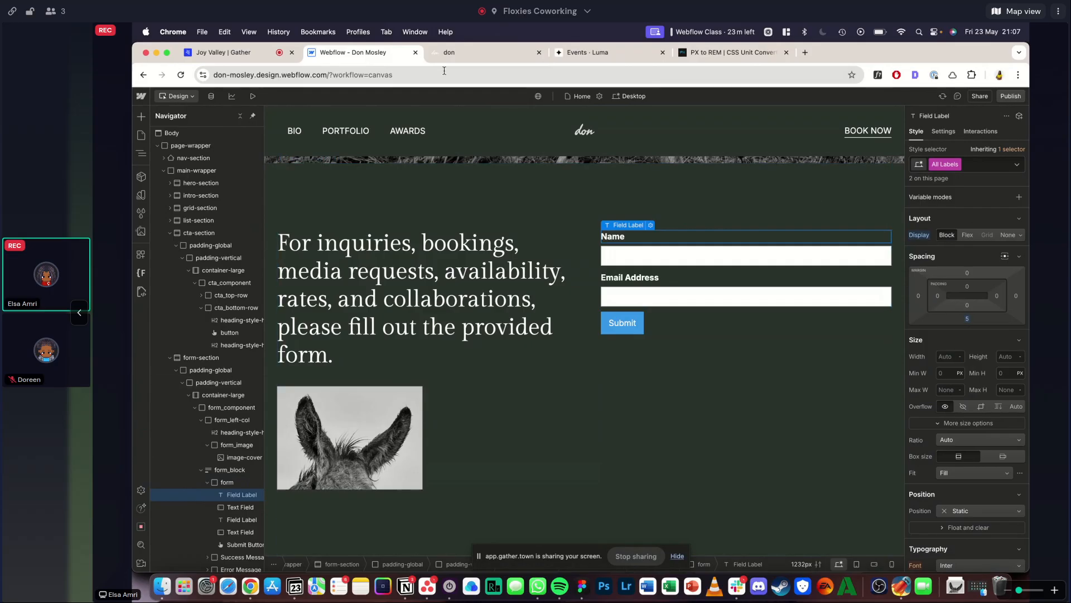
- Inspect the font of the Name label on the Squarespace reference form with WhatFont
click(483, 49)
click(878, 74)
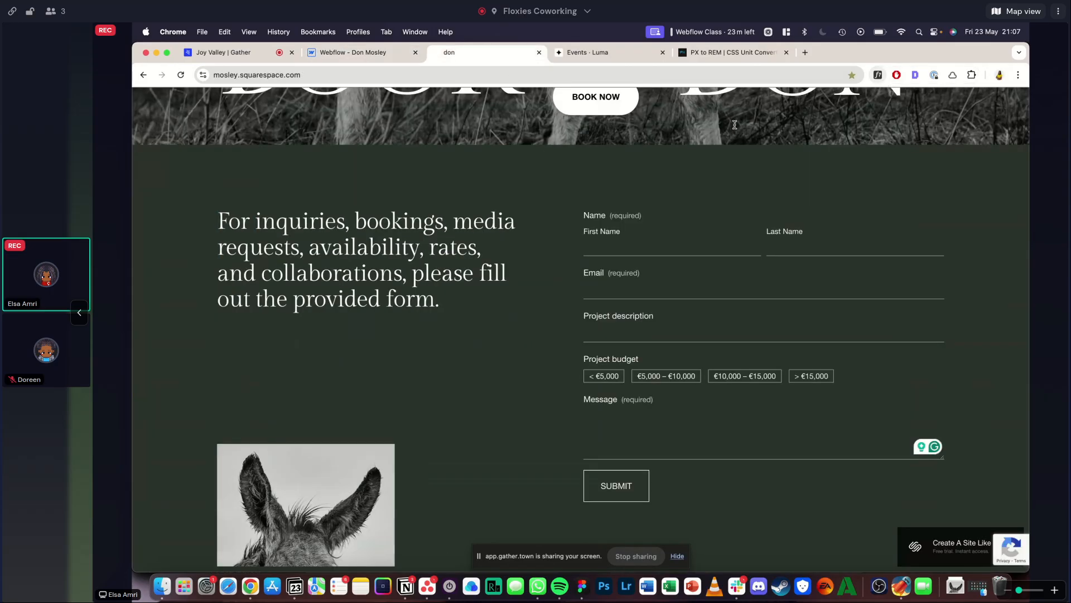
click(596, 213)
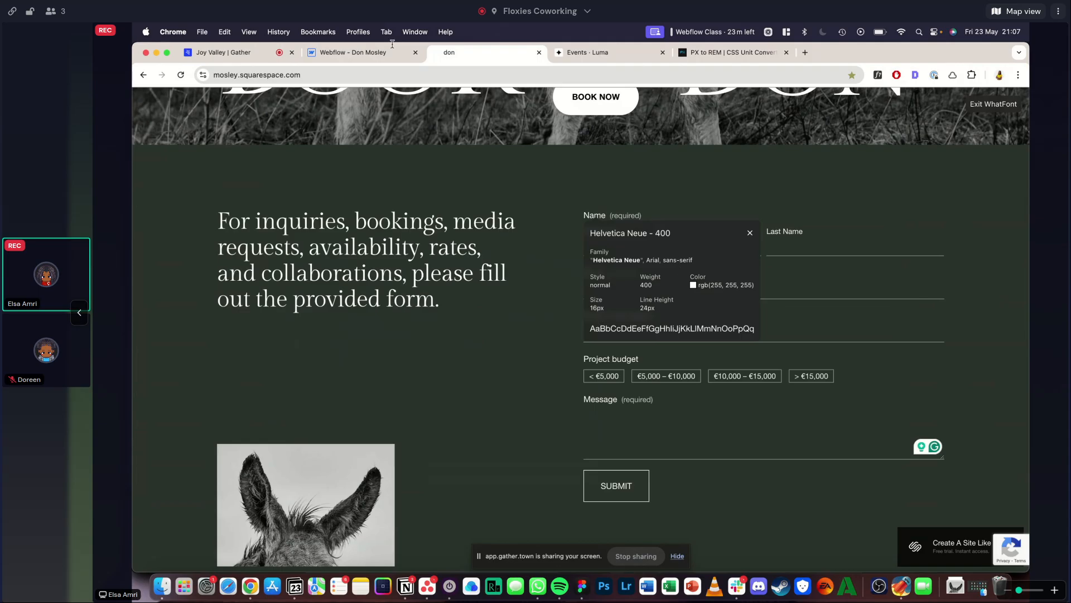
- Back in Webflow, set the font weight of the All Labels tag to 400 - Normal
click(356, 53)
scroll(960, 279, down, 5)
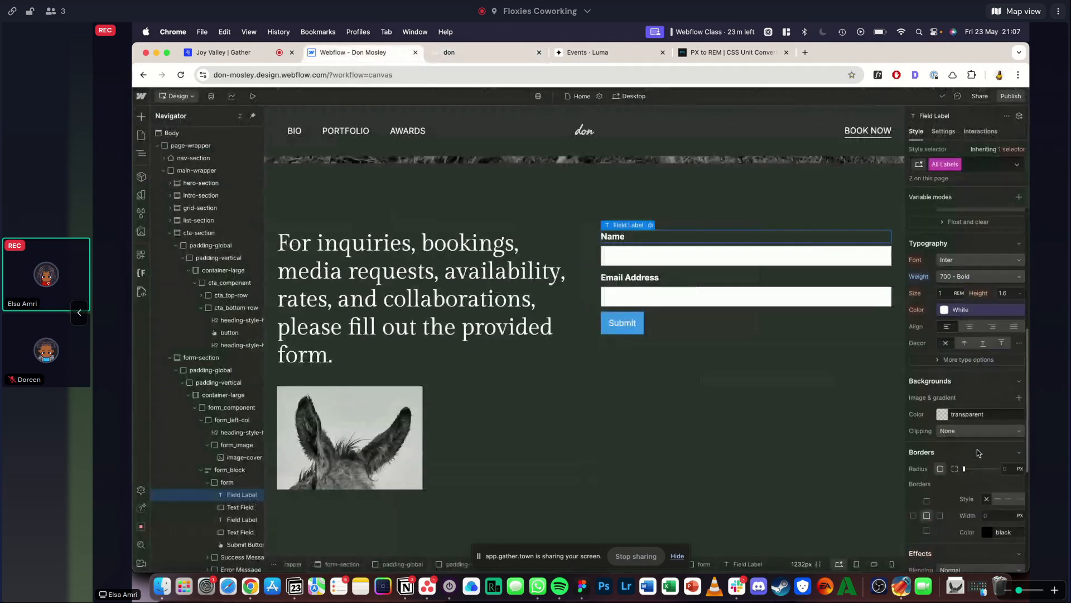
click(943, 278)
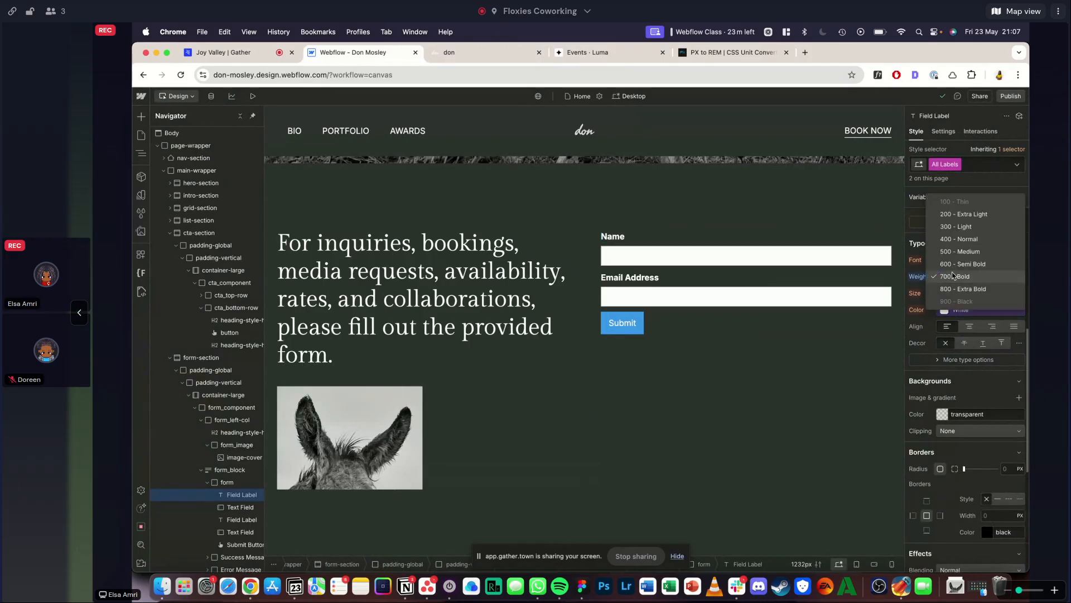
click(952, 241)
scroll(961, 291, up, 3)
scroll(961, 289, down, 4)
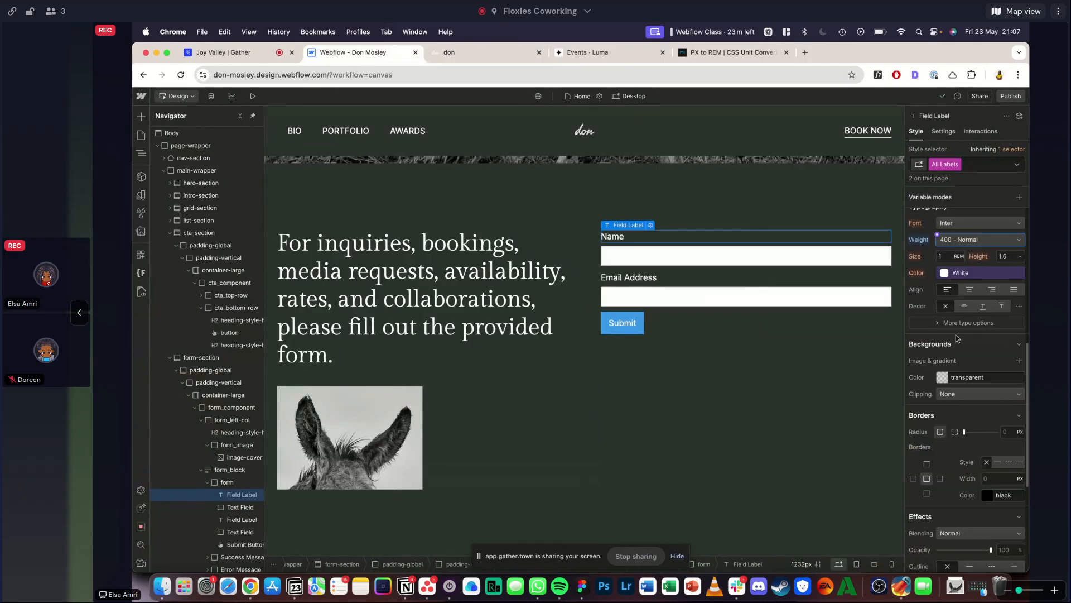
scroll(957, 275, up, 1)
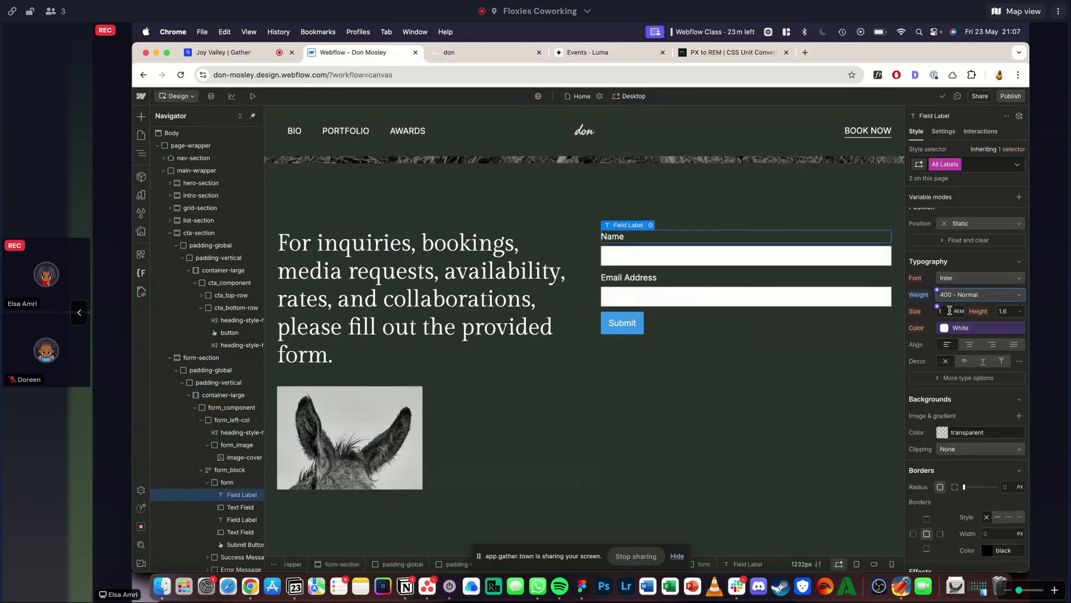
scroll(951, 340, up, 1)
scroll(956, 335, up, 5)
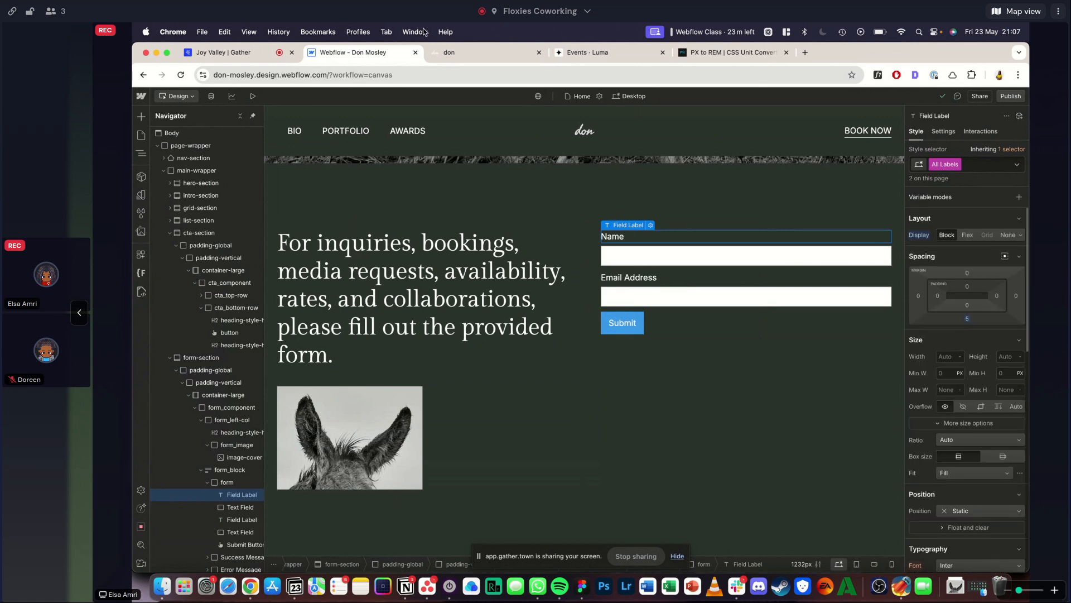
- Check the Name label's wording on the reference form and add "(required)" after Name in the Webflow field label
click(457, 54)
key(Escape)
click(612, 239)
key(ctrl+shift+Tab)
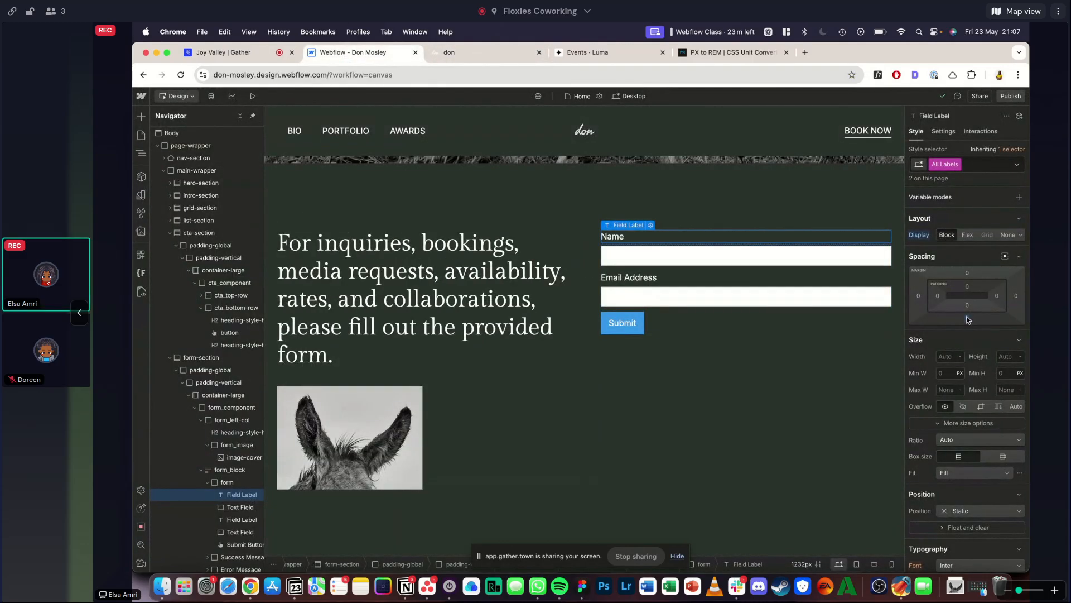
click(449, 53)
click(349, 59)
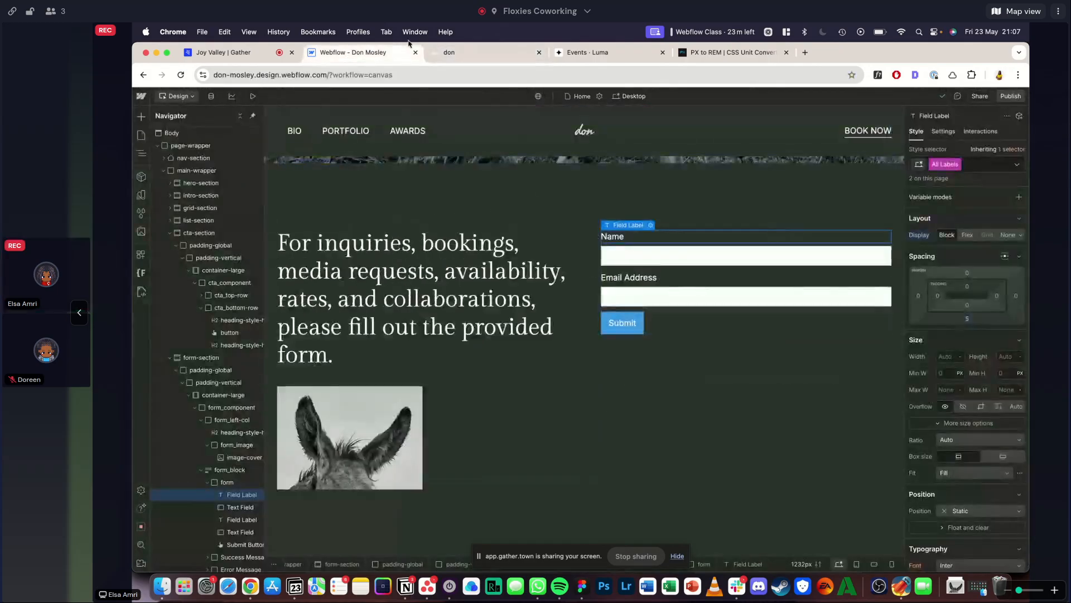
click(445, 51)
double_click(588, 219)
drag(660, 222, 578, 220)
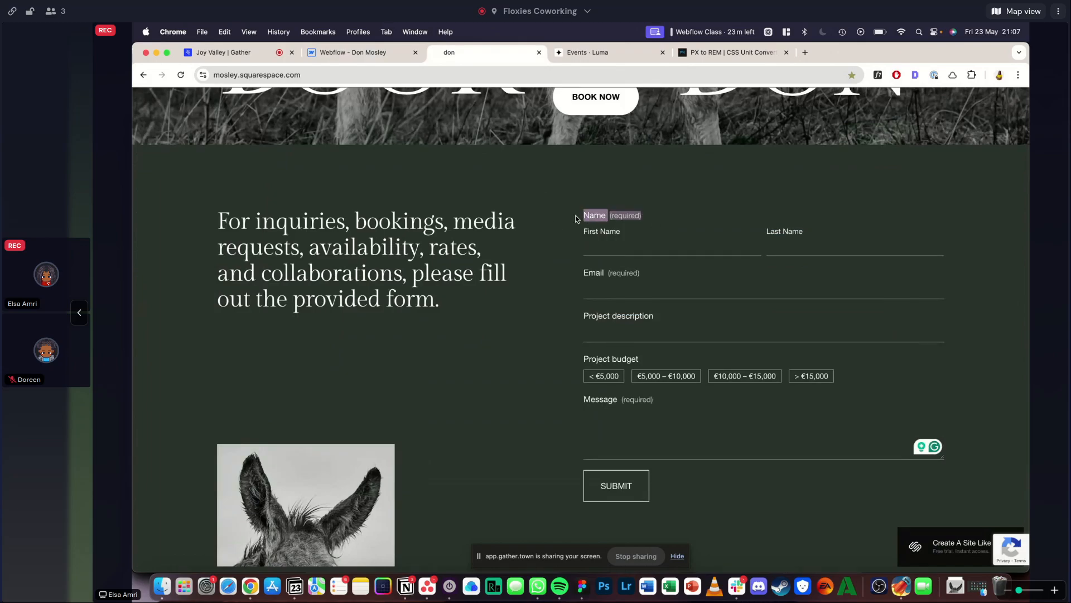
click(363, 51)
double_click(612, 236)
text((required)
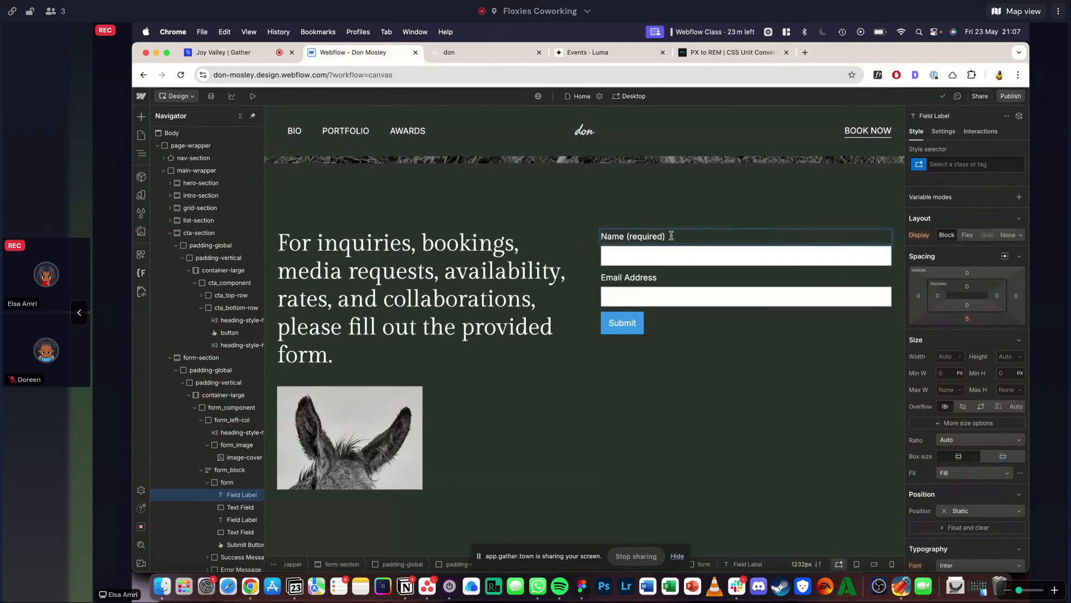
- Wrap "(required)" in the Name label in a text span and give it the class text-color-alternate
drag(672, 236, 629, 238)
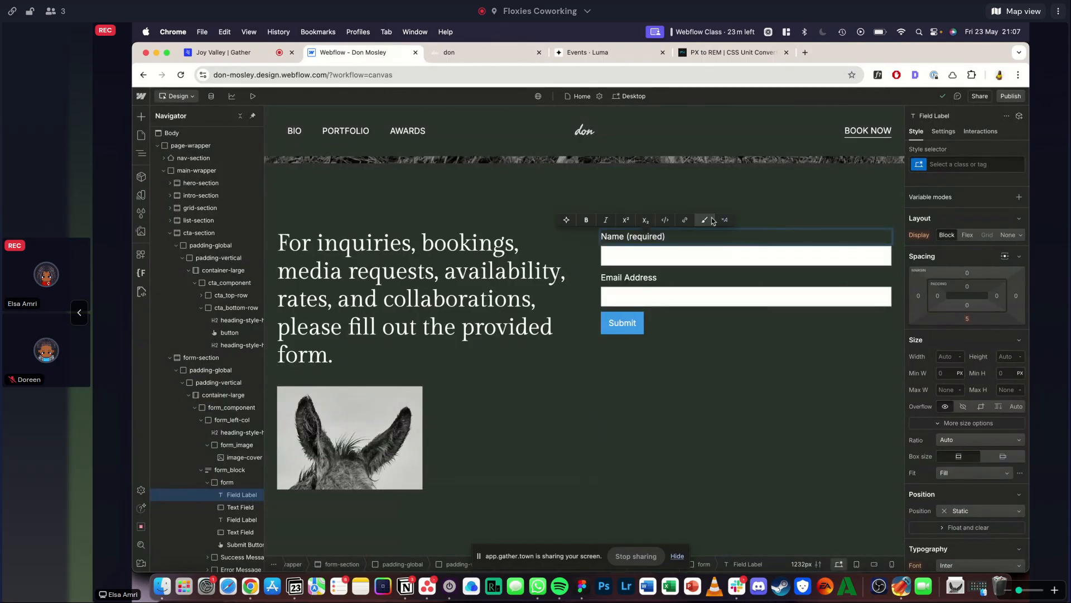
click(712, 218)
click(956, 157)
text(text-color)
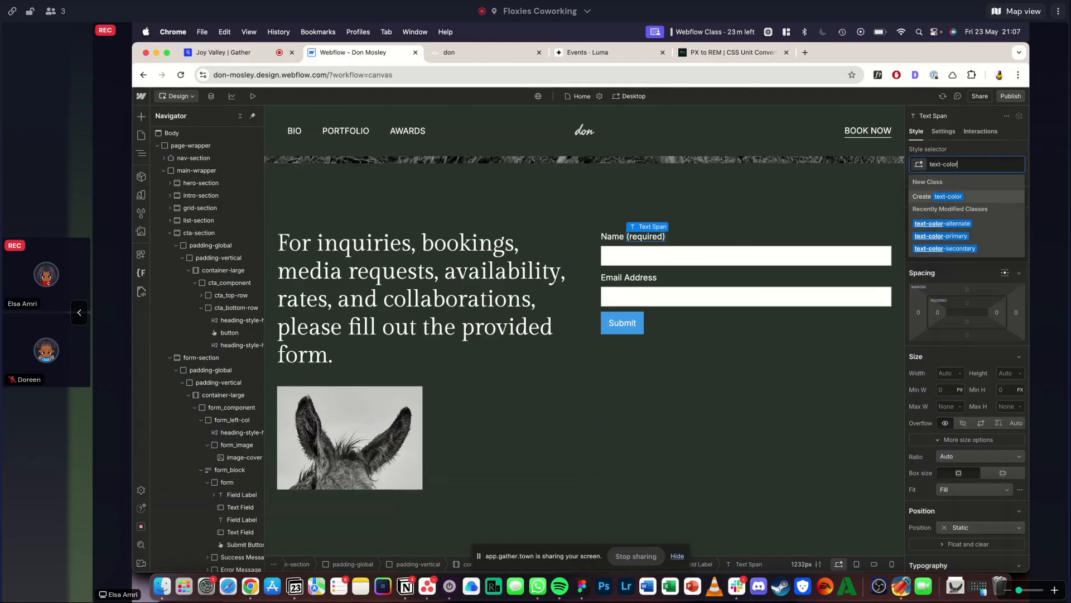
click(962, 223)
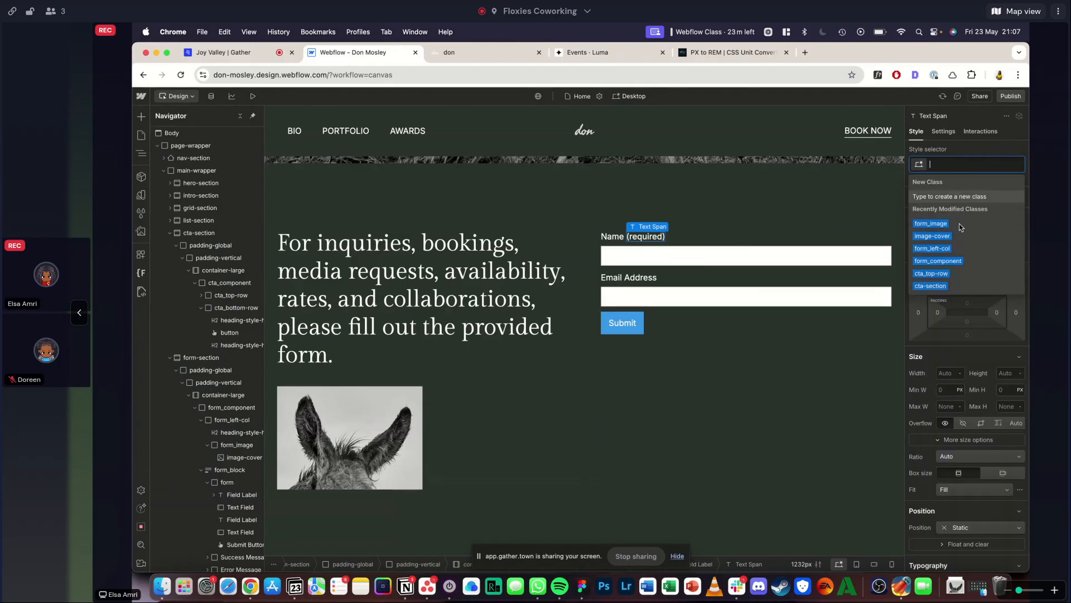
scroll(967, 314, down, 5)
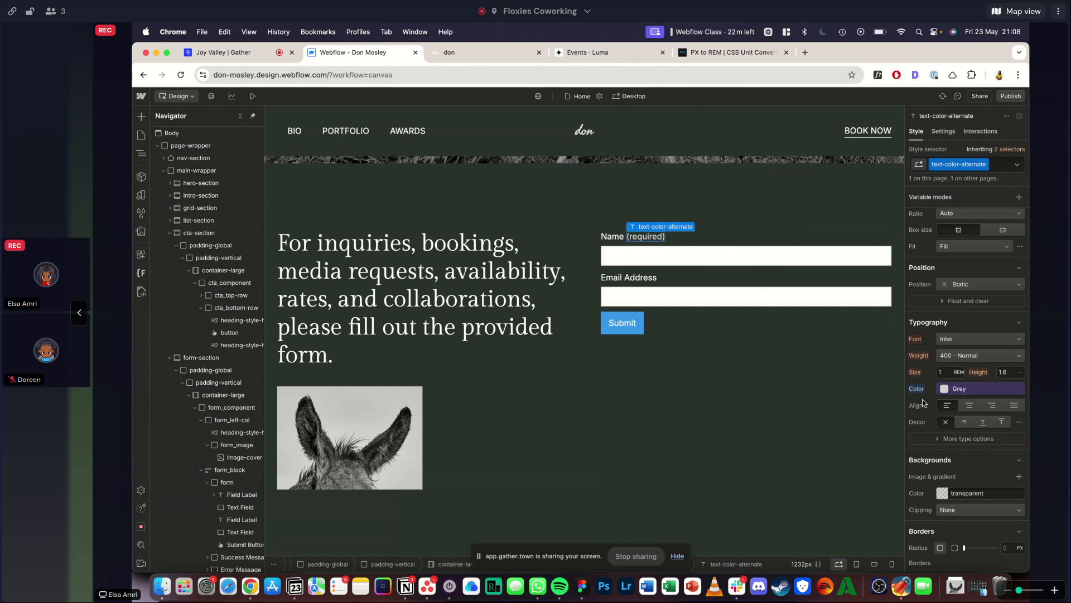
- Select the Name field label and switch to the reference site to compare its Name label
click(606, 236)
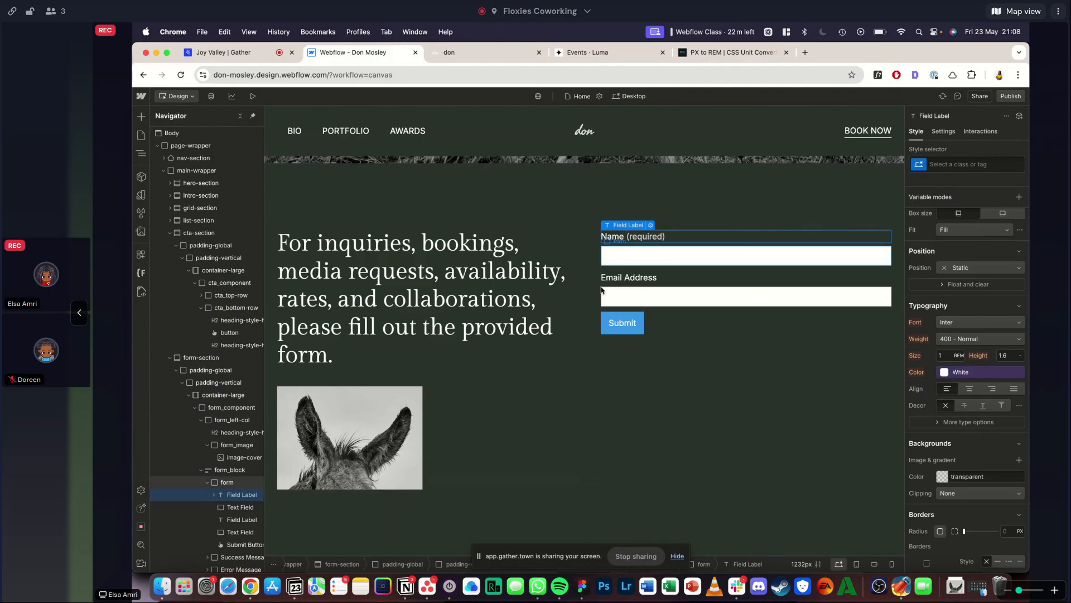
click(468, 51)
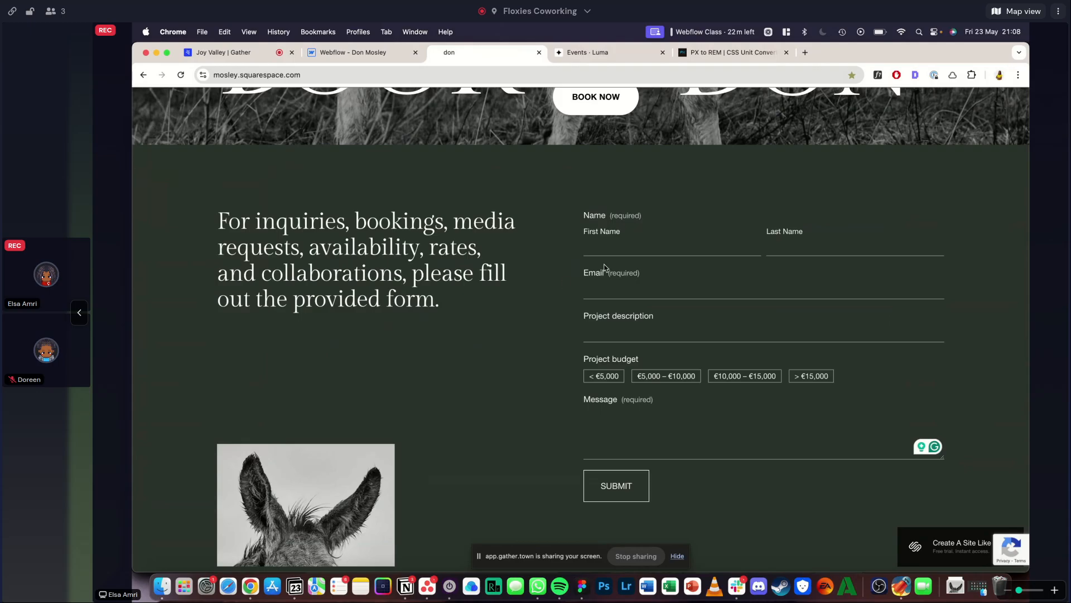
- Back in Webflow, add a div block below the form's Name label and give it the class form_grid
click(354, 51)
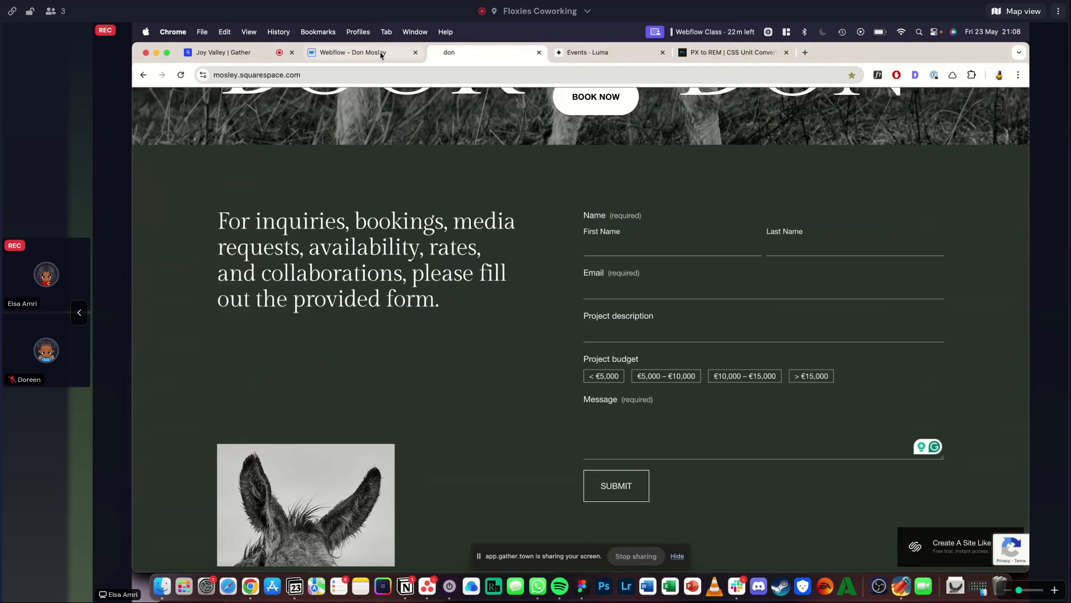
key(super+e)
text(div)
key(Return)
key(super+Return)
text(form_)
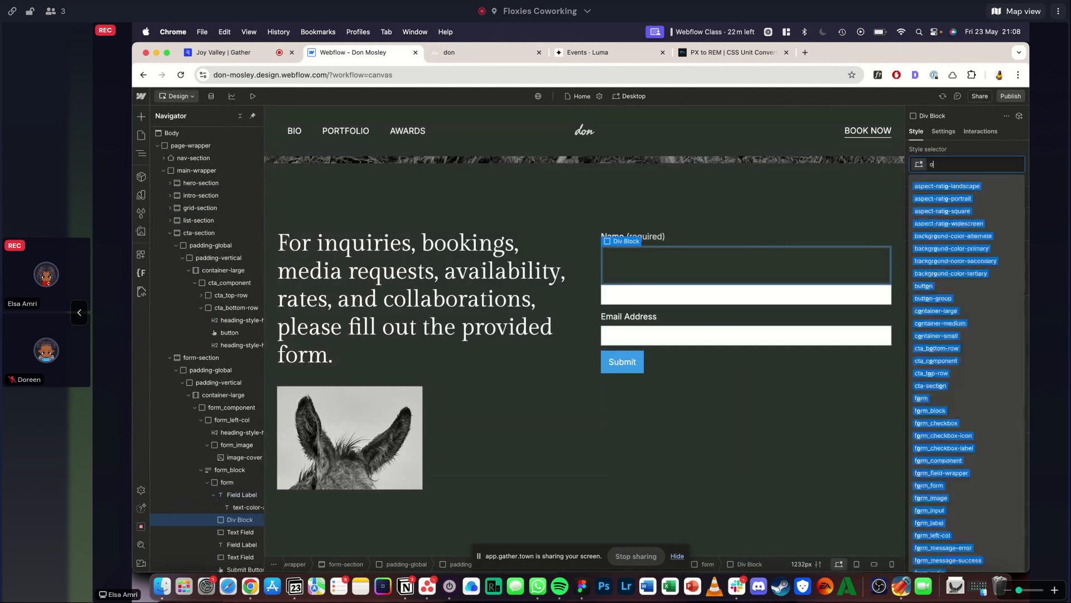
text(grid)
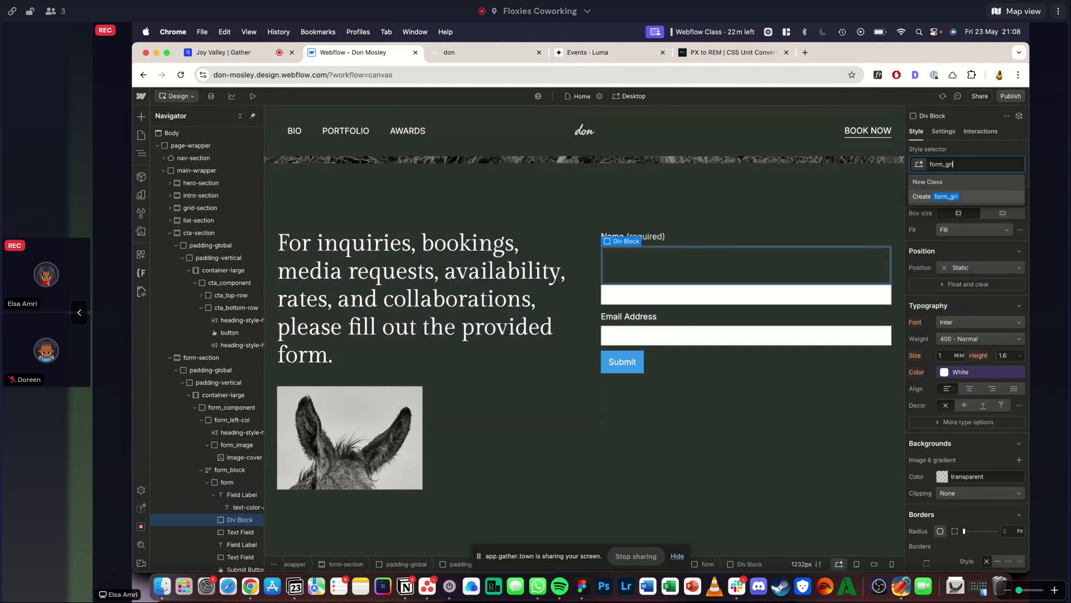
key(Return)
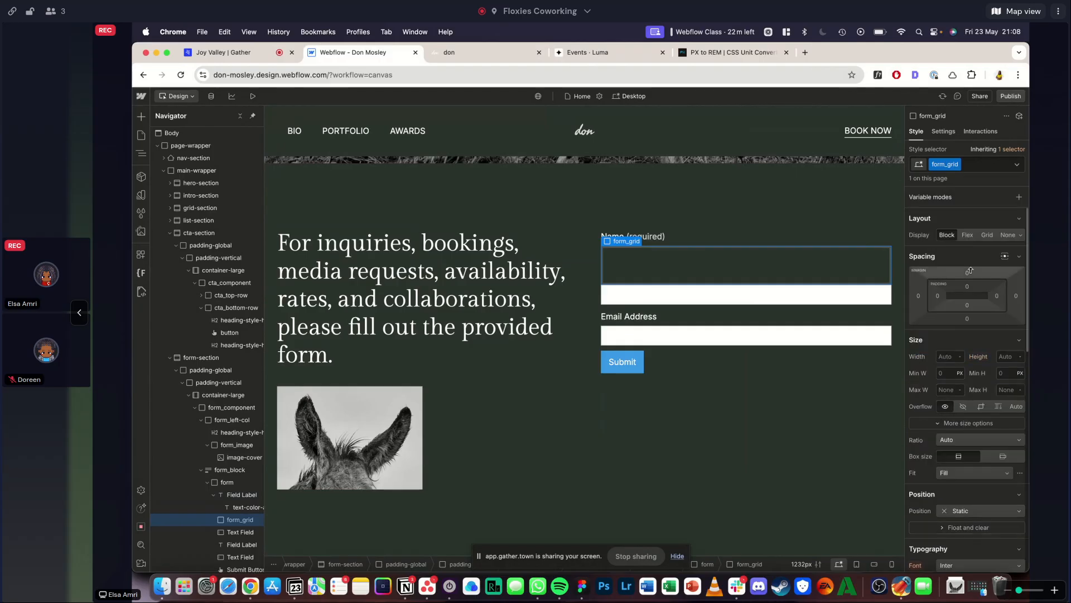
- Set form_grid to a grid layout with 2 columns, 1 row and a 1 rem gap
click(987, 235)
click(993, 332)
text(1rem)
key(Return)
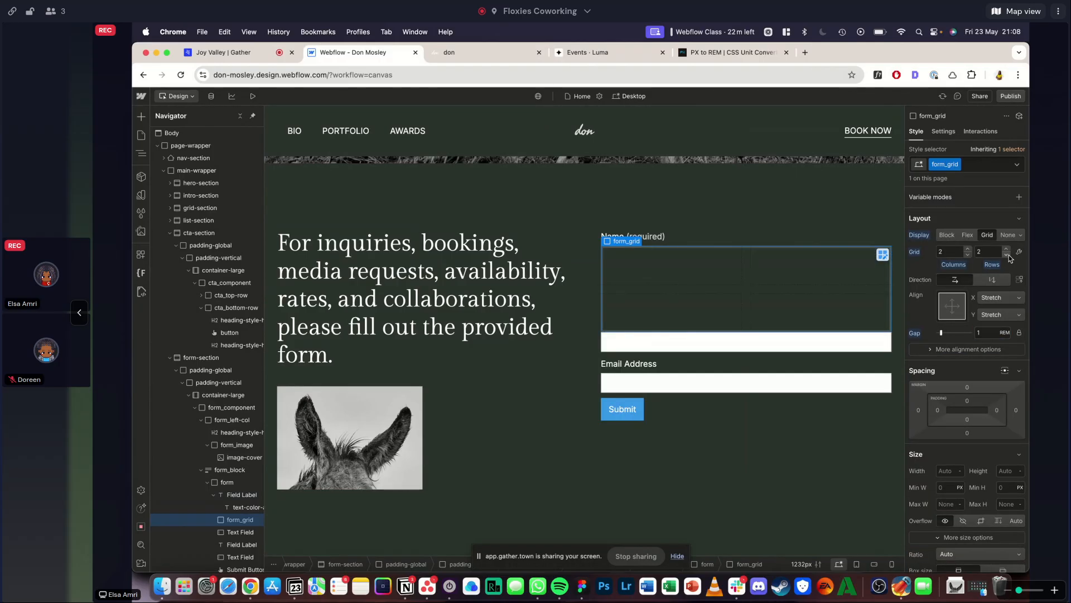
click(1008, 255)
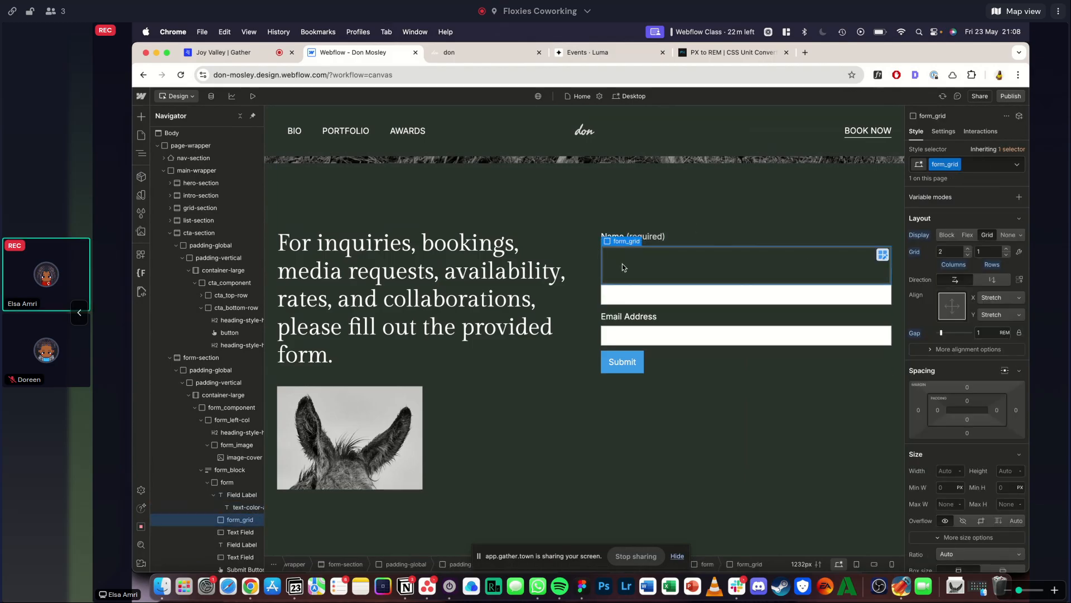
- Add a div block inside form_grid and give it the class form_col
key(super+e)
text(div)
key(Return)
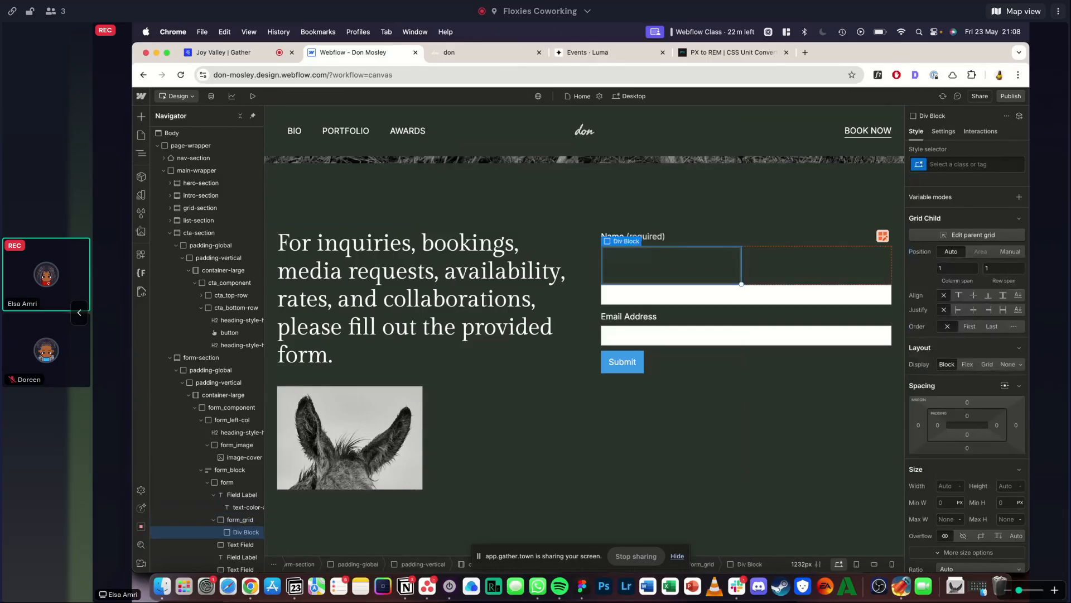
key(super+Return)
text(form_col)
key(Return)
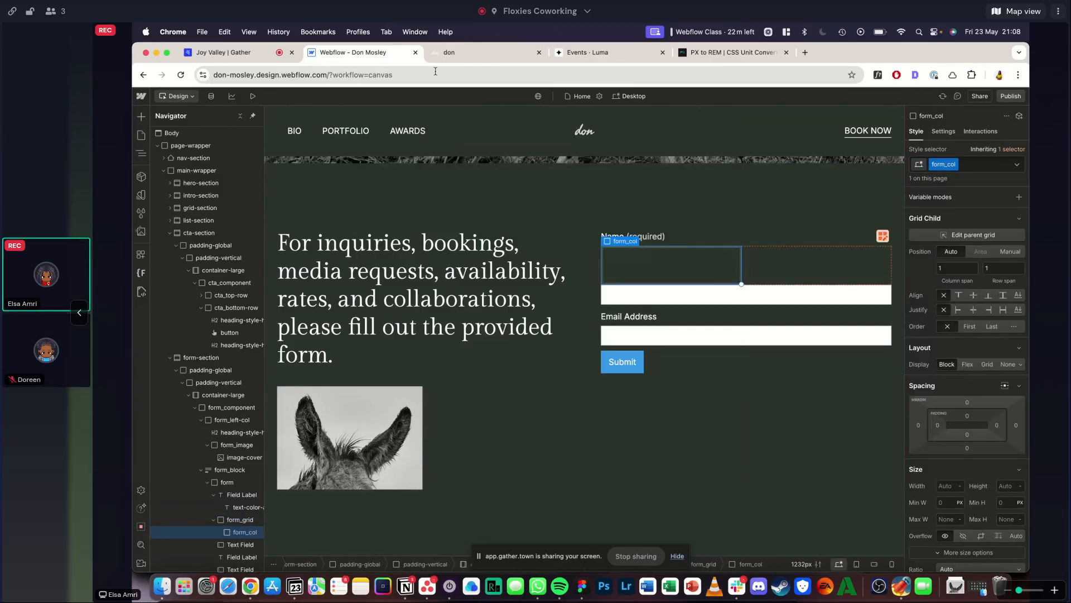
- Check the name fields on the reference form, and copy the Name field label into form_col in Webflow
click(449, 52)
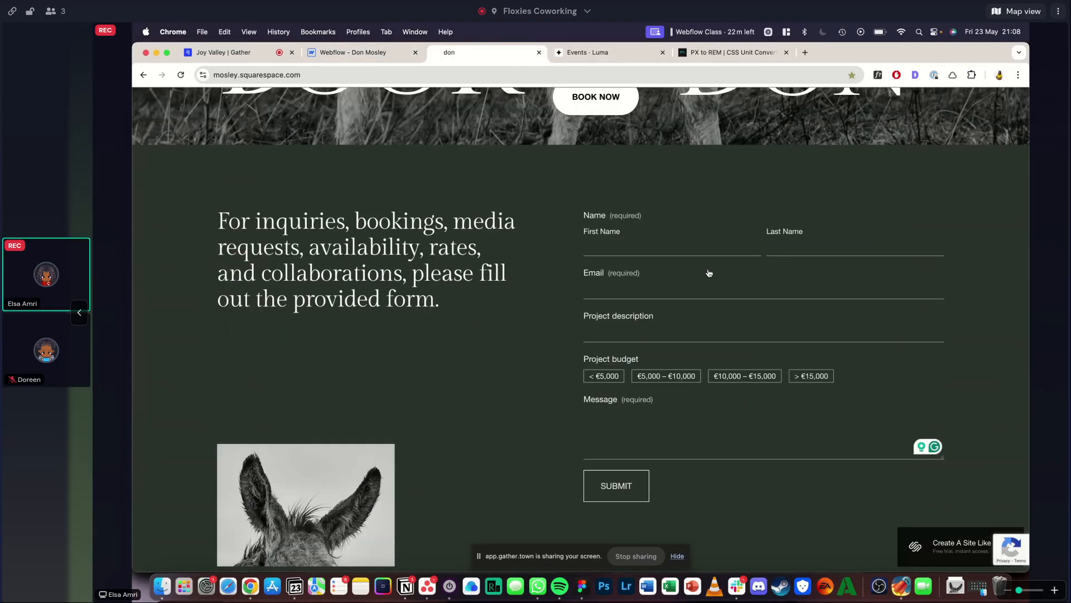
click(381, 50)
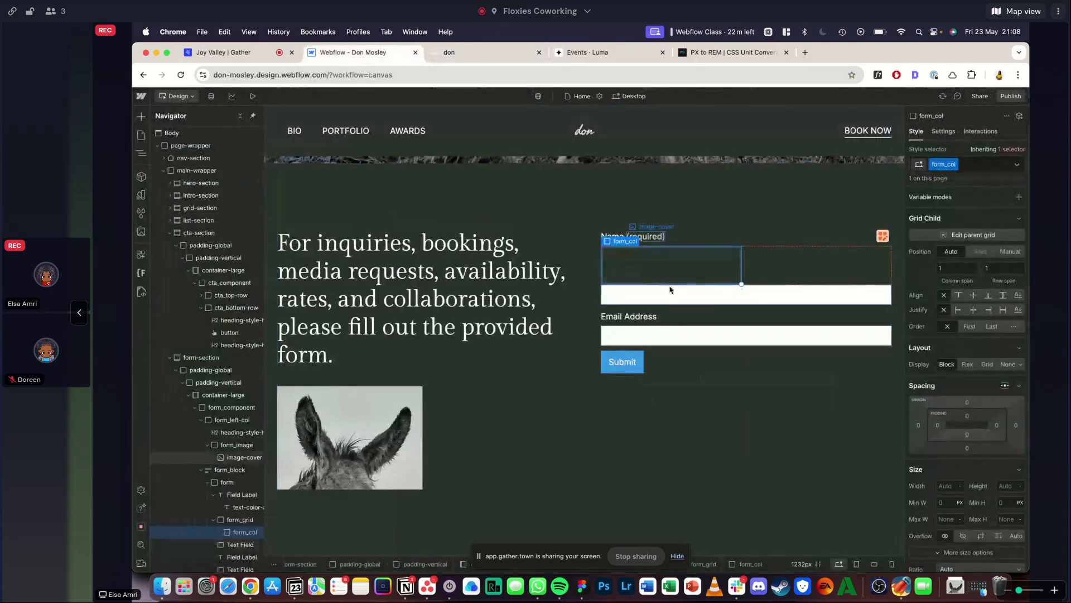
click(243, 504)
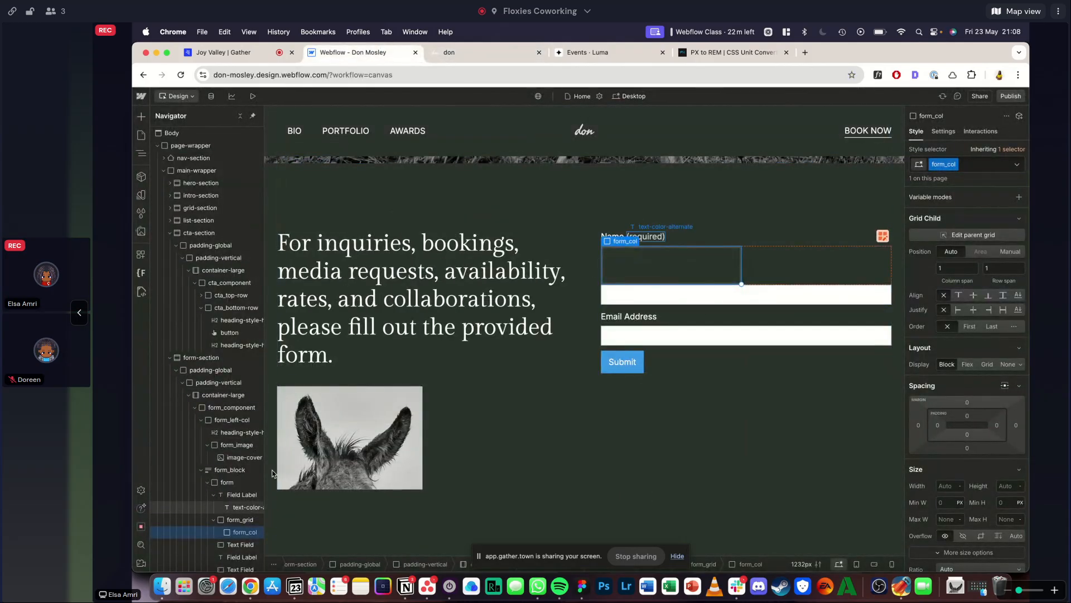
click(607, 236)
click(624, 268)
key(super+v)
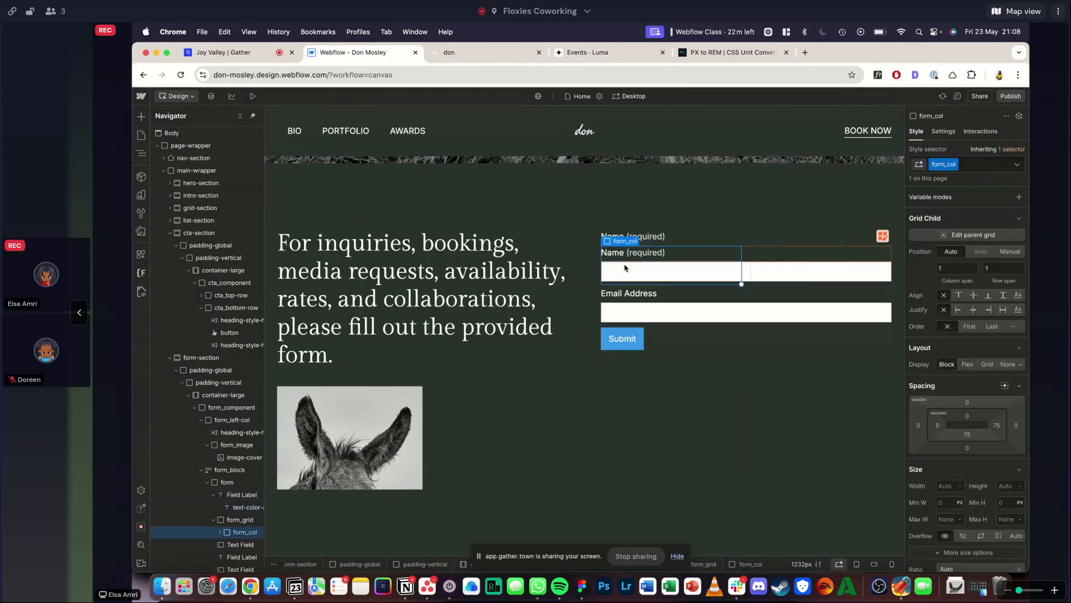
- Move the Name text field into form_col below the copied label and delete the Email Address field label
click(627, 275)
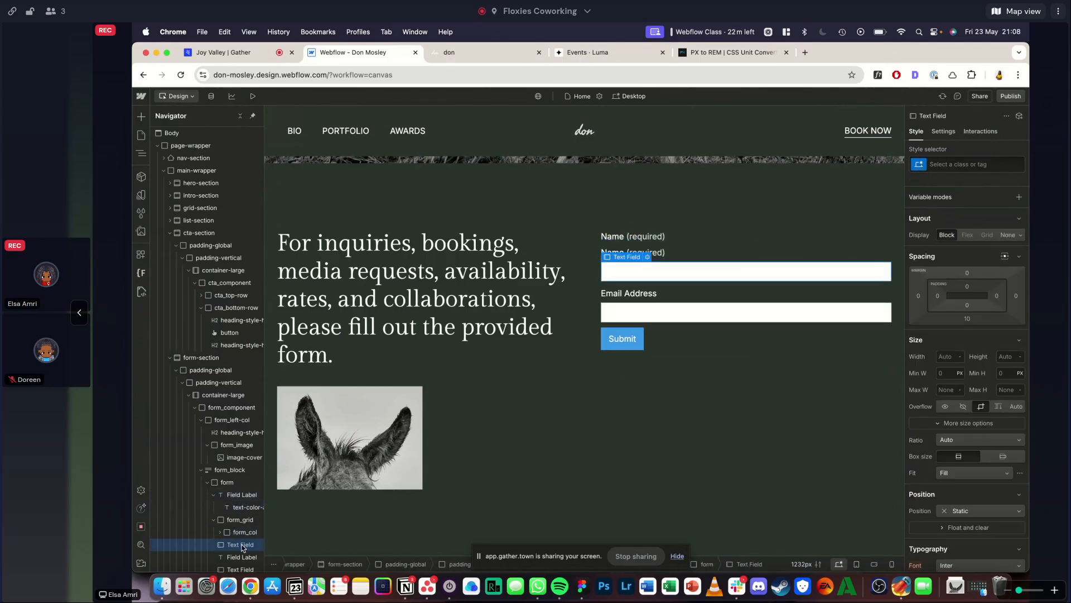
drag(240, 526, 242, 545)
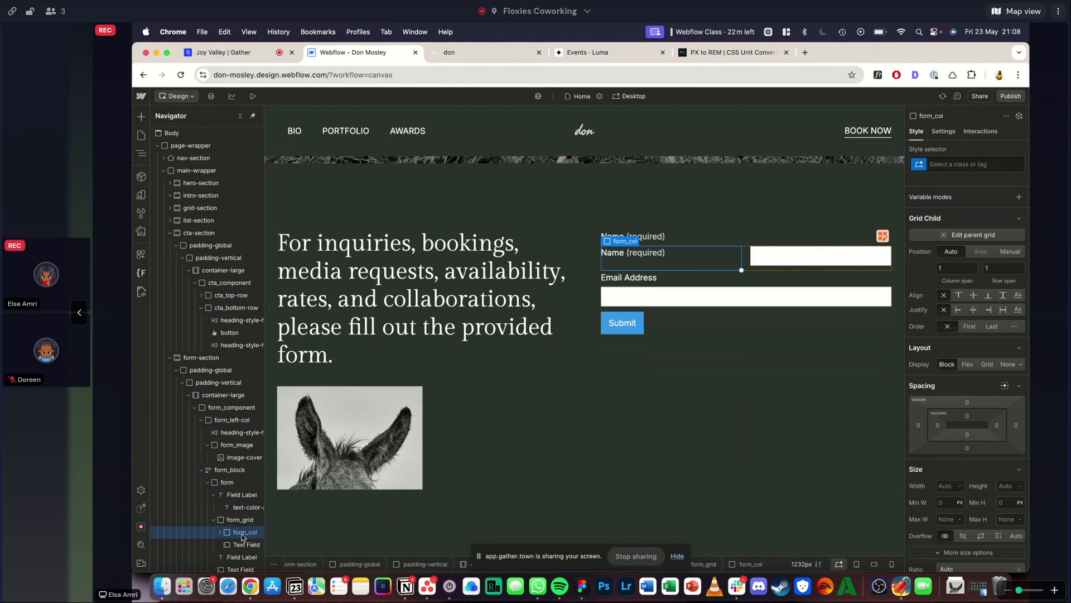
click(224, 531)
click(222, 531)
scroll(226, 526, down, 1)
mouse_move(227, 525)
mouse_down()
mouse_move(229, 491)
mouse_move(231, 529)
mouse_up()
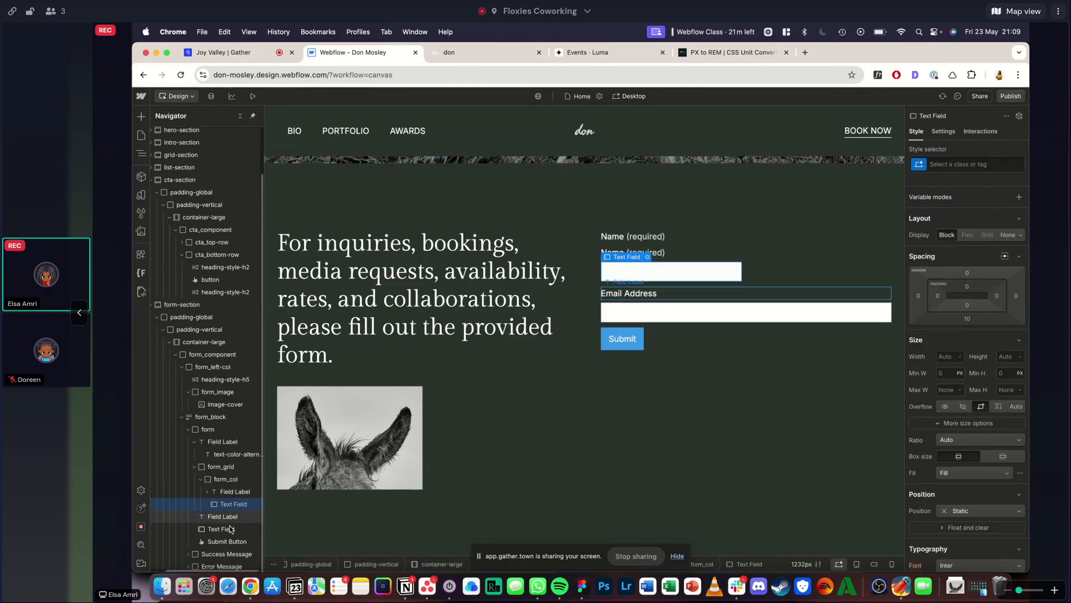
click(215, 519)
key(Delete)
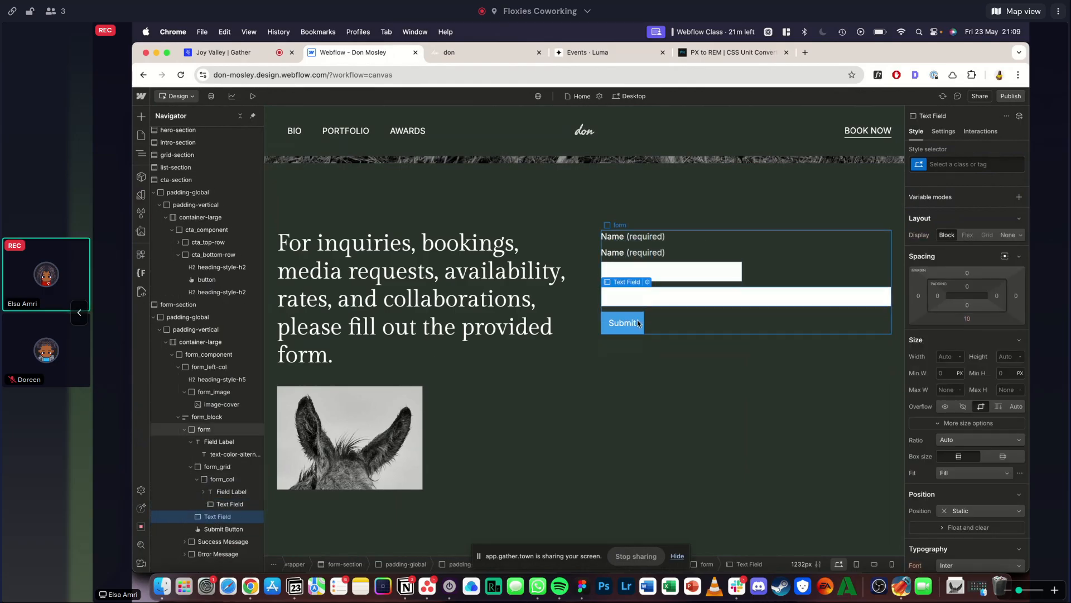
- Compare the form with the reference, and set the Webflow form to a vertical flex layout with a 1 rem gap
click(707, 248)
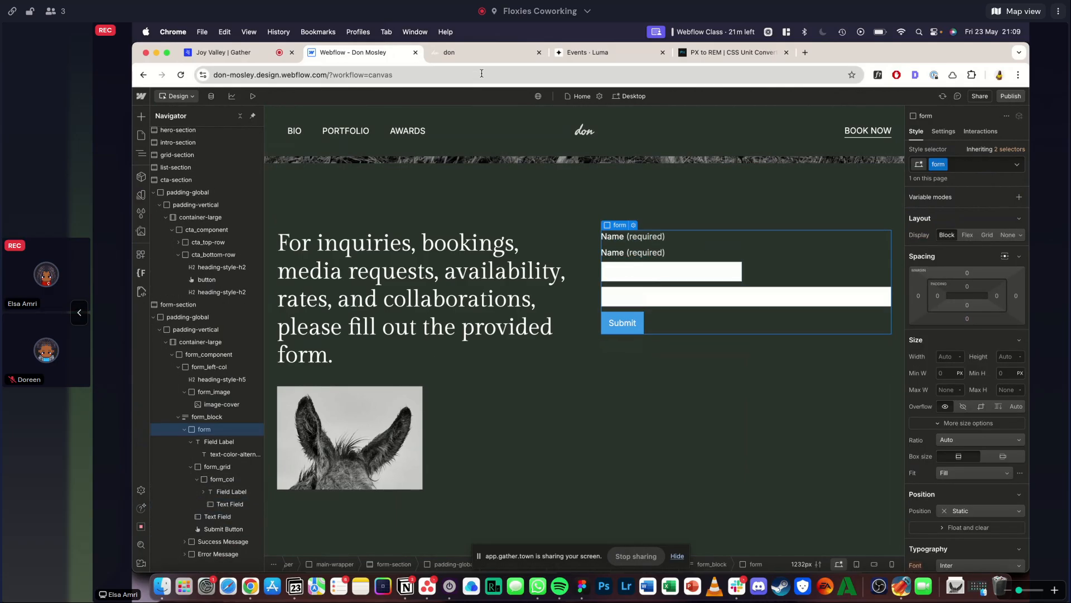
key(ctrl+Tab)
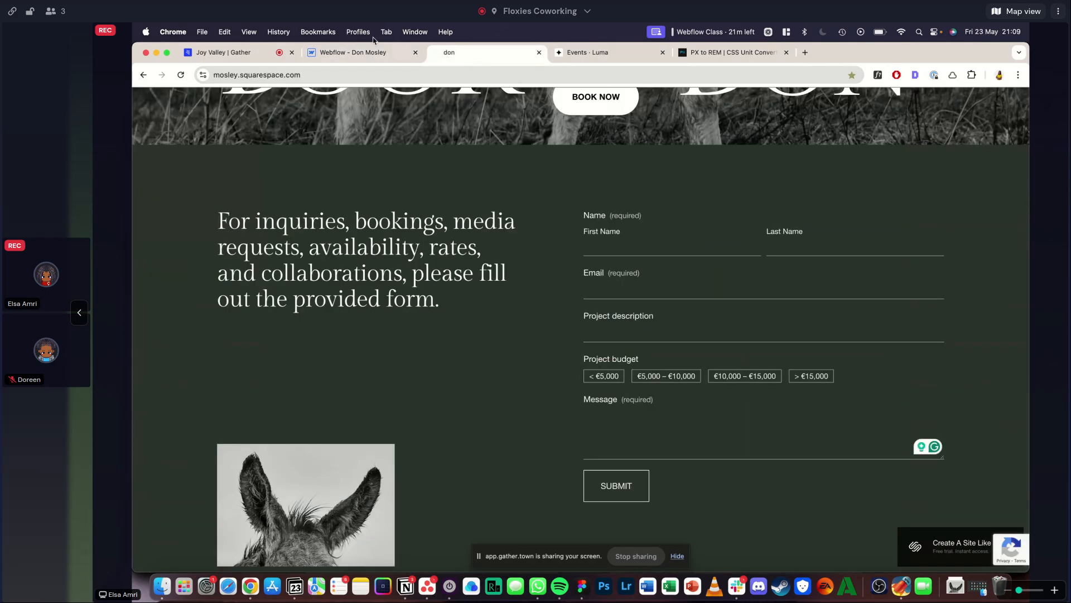
click(360, 52)
scroll(965, 246, down, 1)
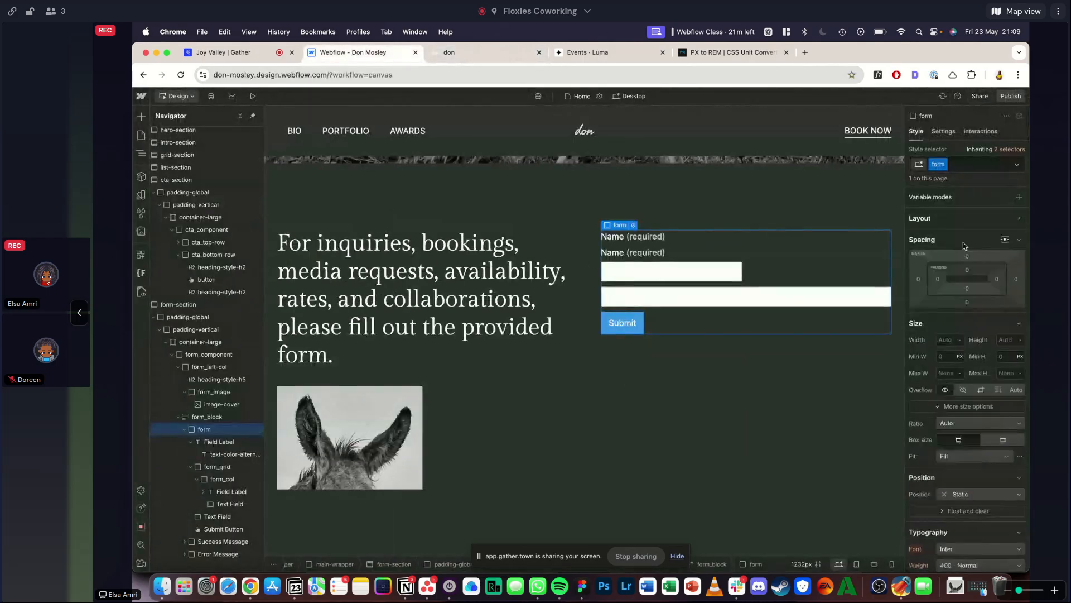
click(957, 221)
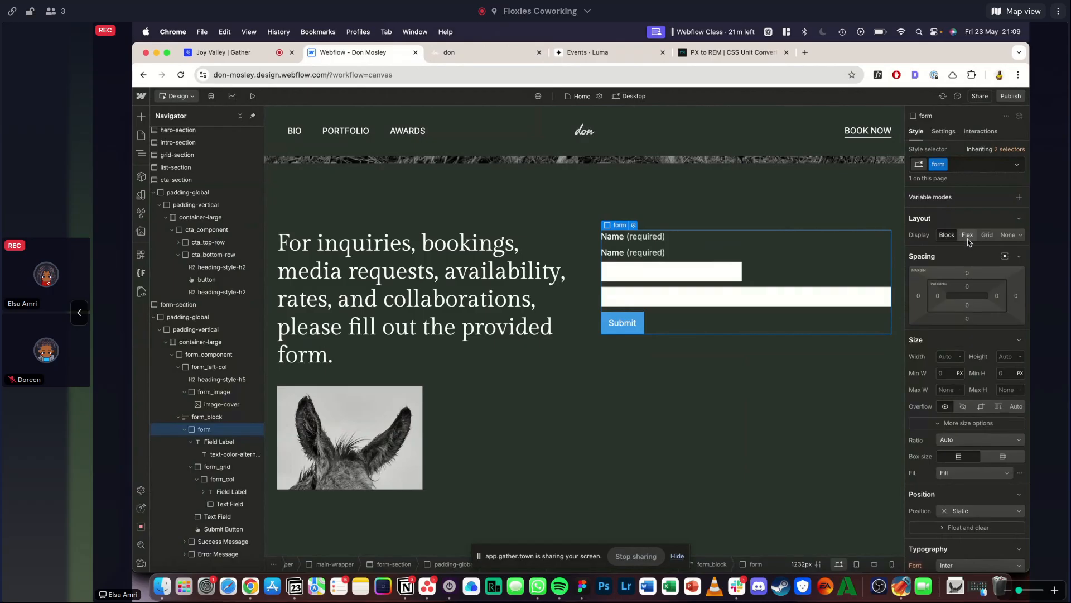
click(967, 235)
click(981, 251)
click(985, 304)
text(1)
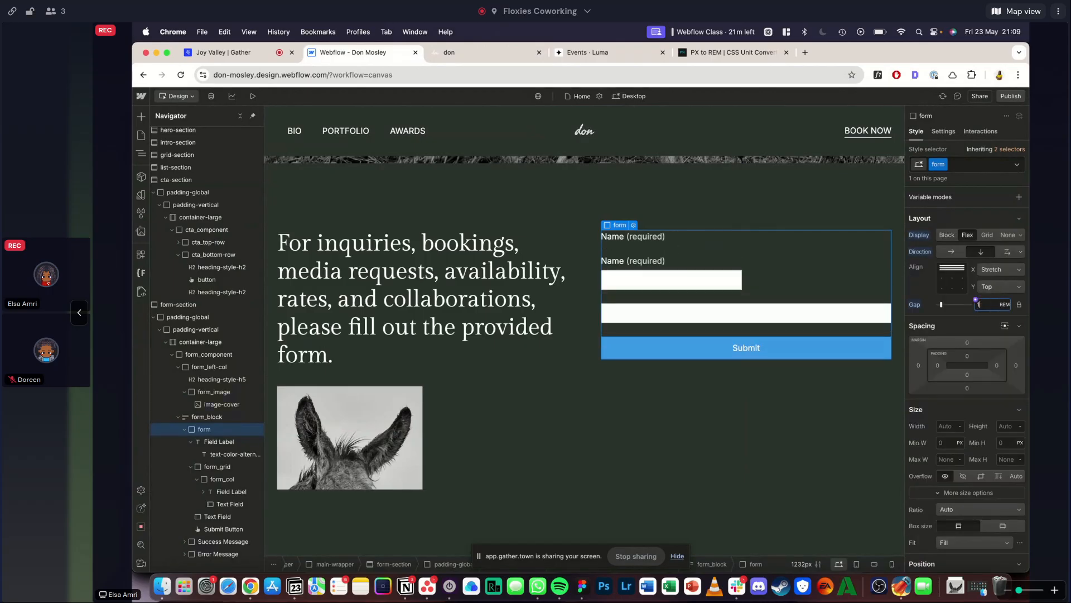
- Apply the existing form_input class to the text field inside form_col
click(672, 278)
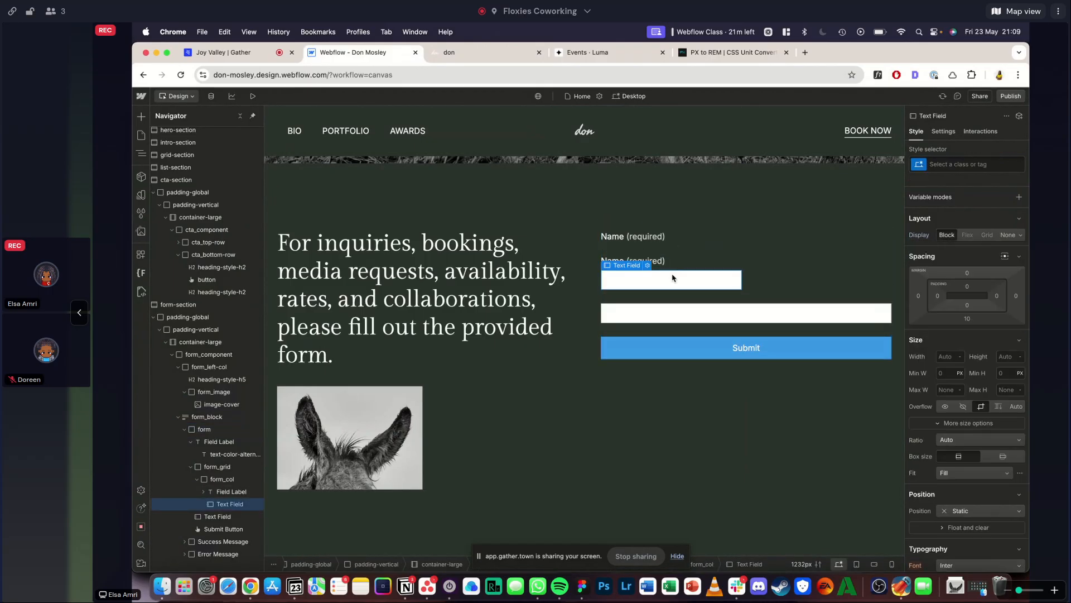
key(super+Return)
text(inp)
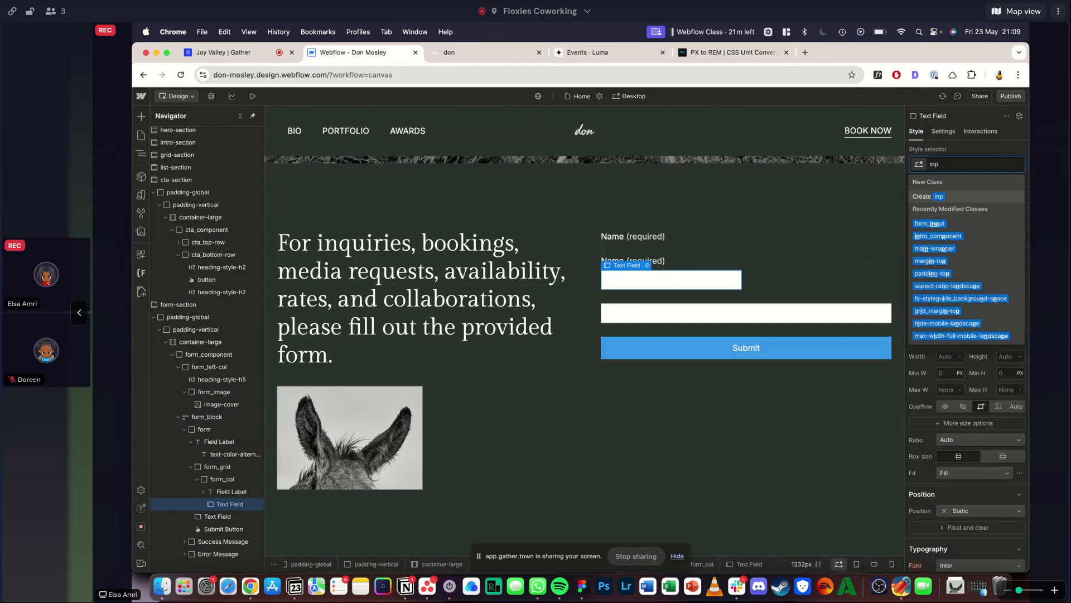
key(Down)
key(Return)
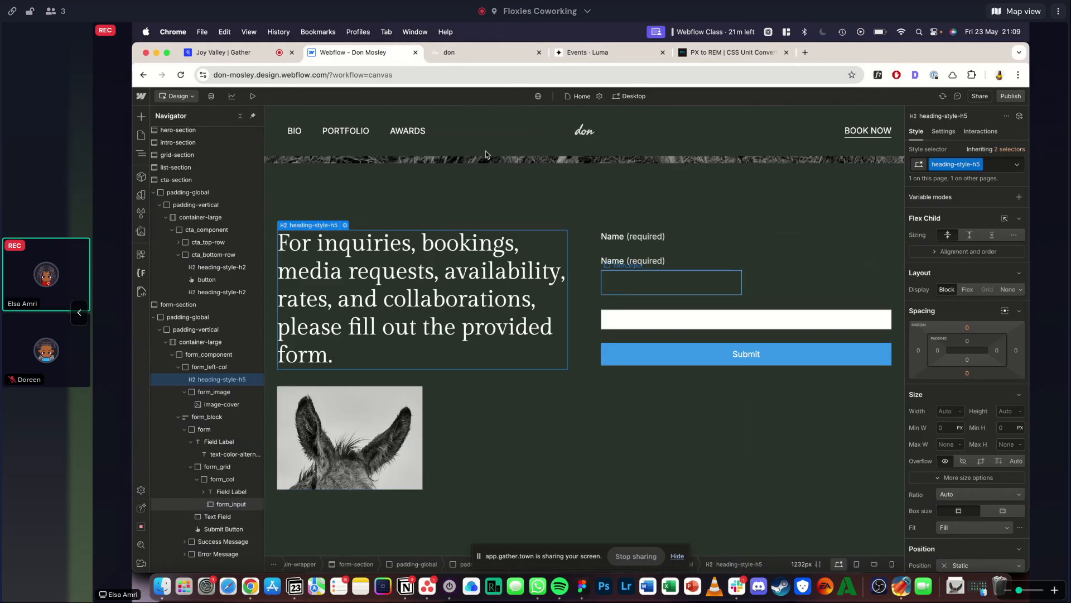
- Compare the form_input field with the reference site and examine the underline and focus styling of its First Name, Last Name and Email fields
click(454, 56)
click(385, 56)
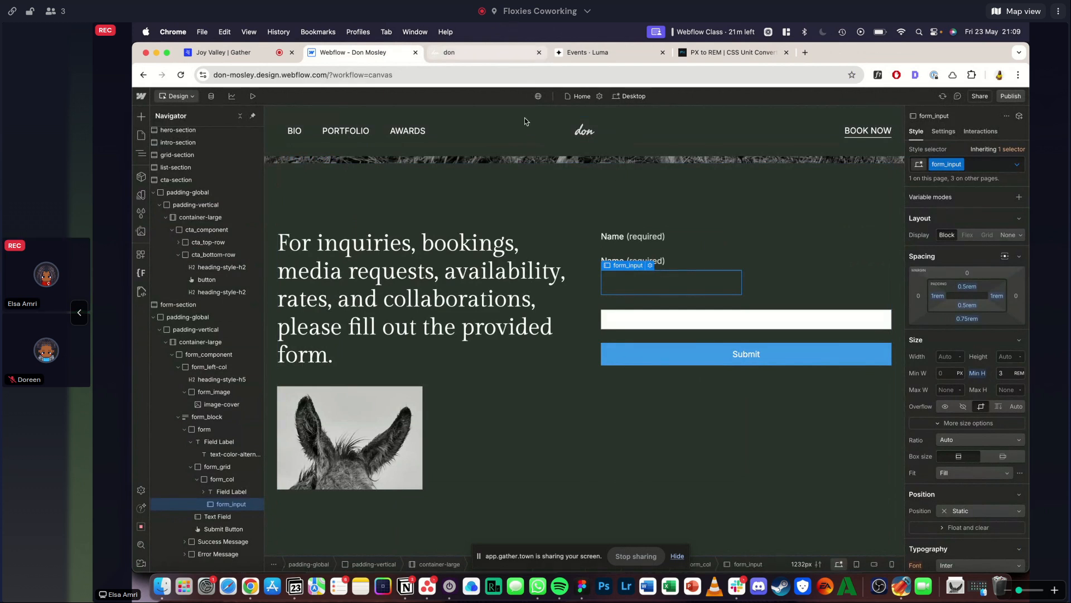
click(538, 258)
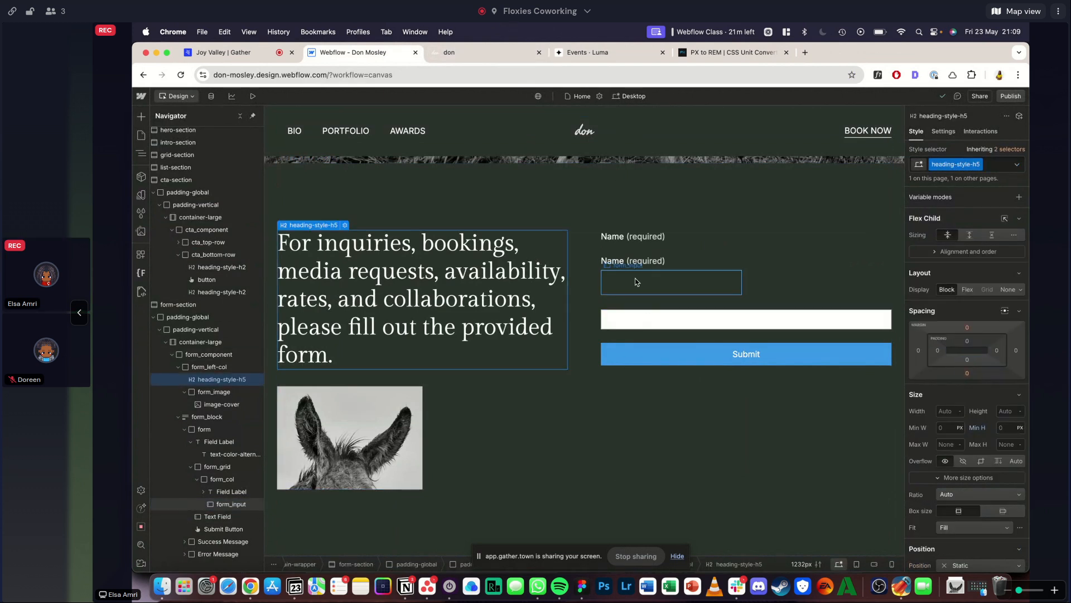
click(631, 294)
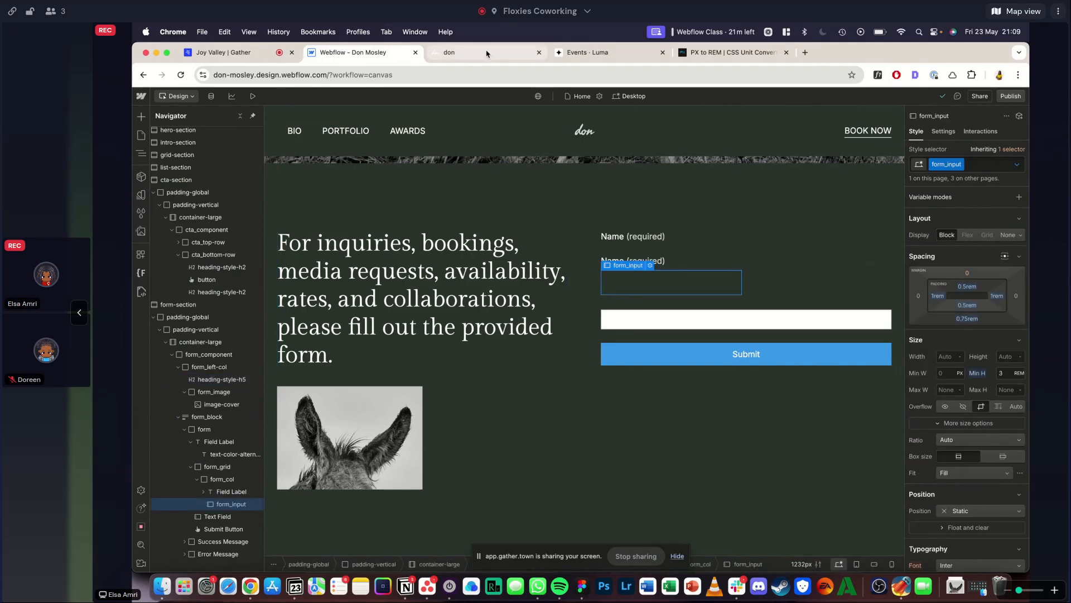
click(489, 54)
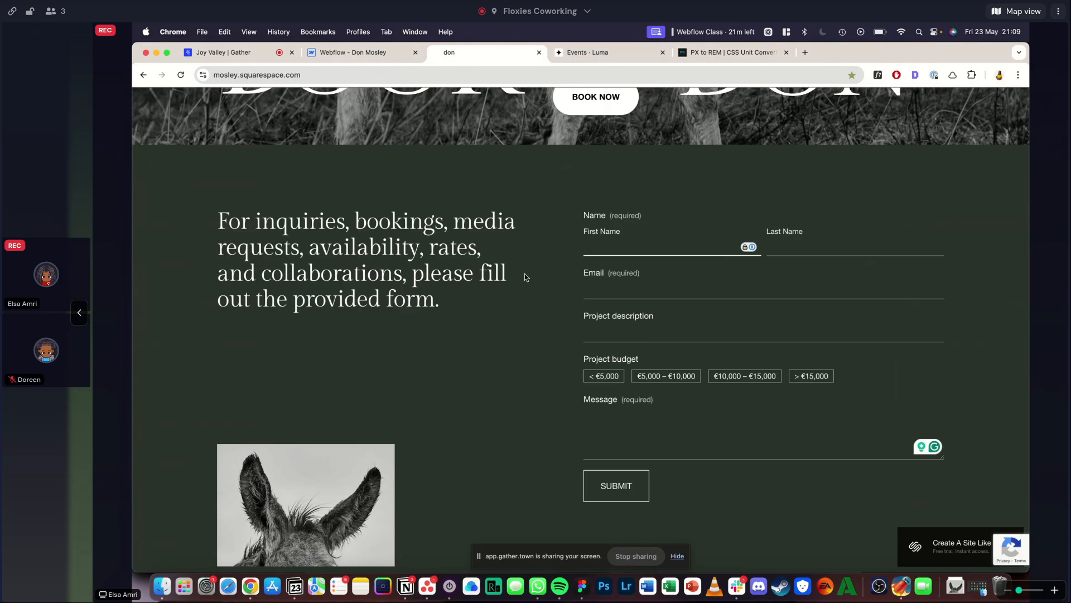
click(807, 240)
click(655, 248)
scroll(629, 240, up, 5)
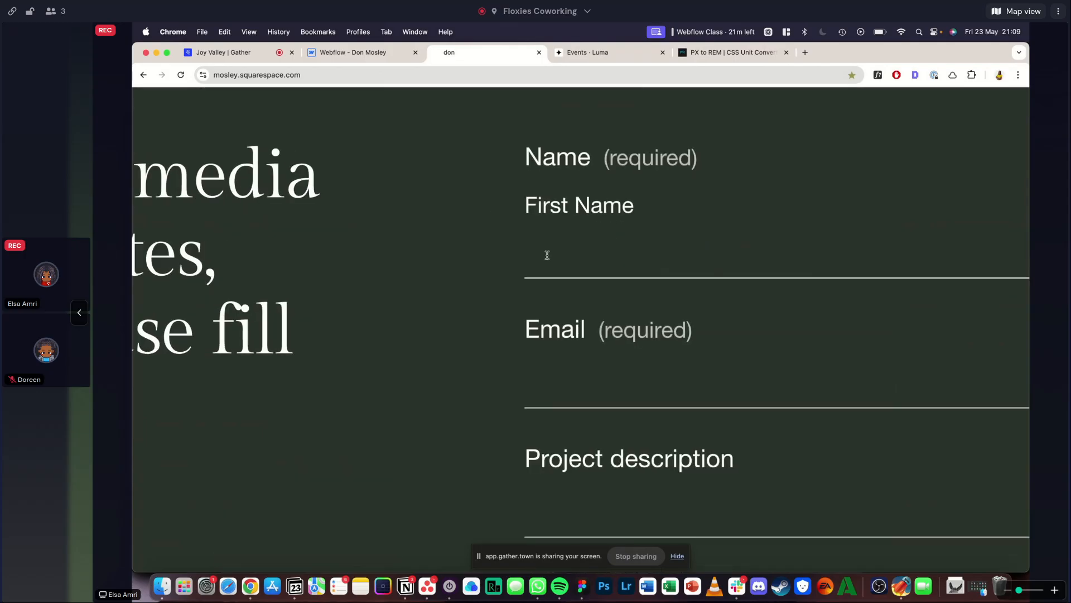
scroll(639, 311, down, 5)
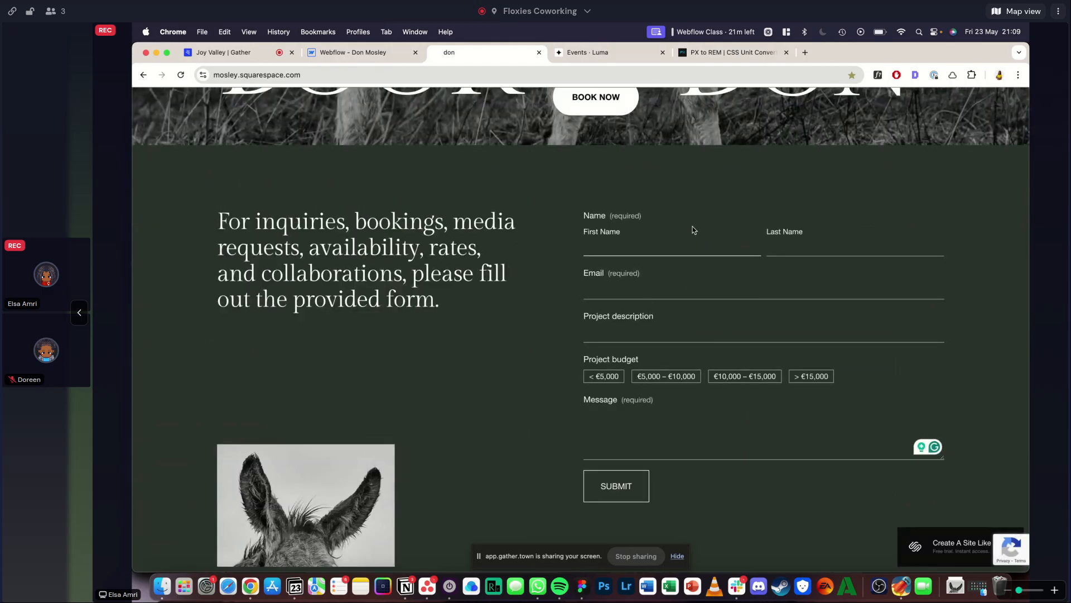
scroll(694, 231, up, 5)
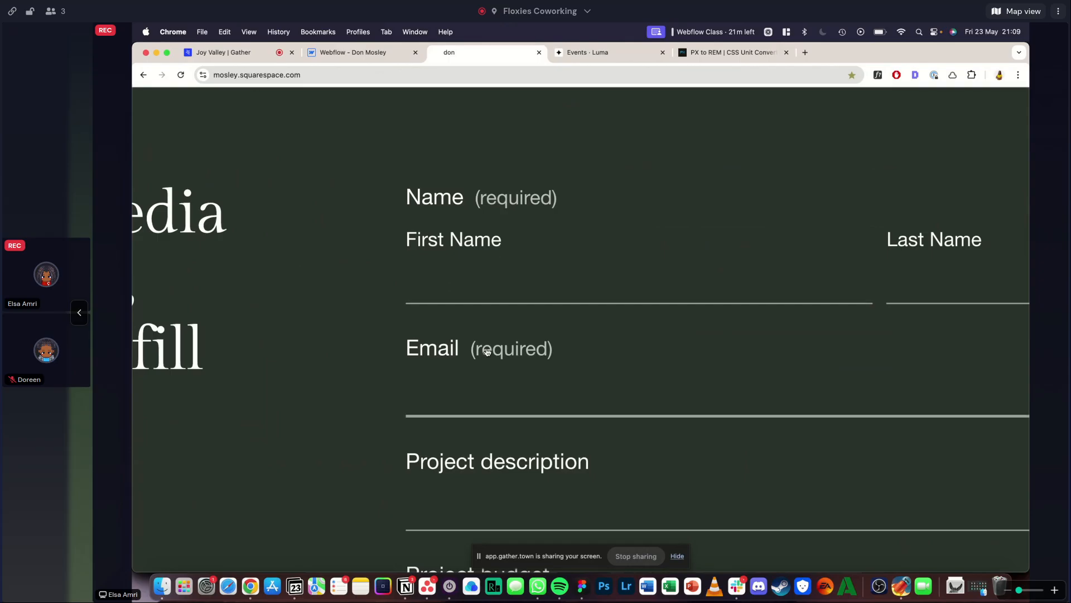
scroll(487, 350, down, 5)
click(629, 246)
click(805, 240)
click(514, 267)
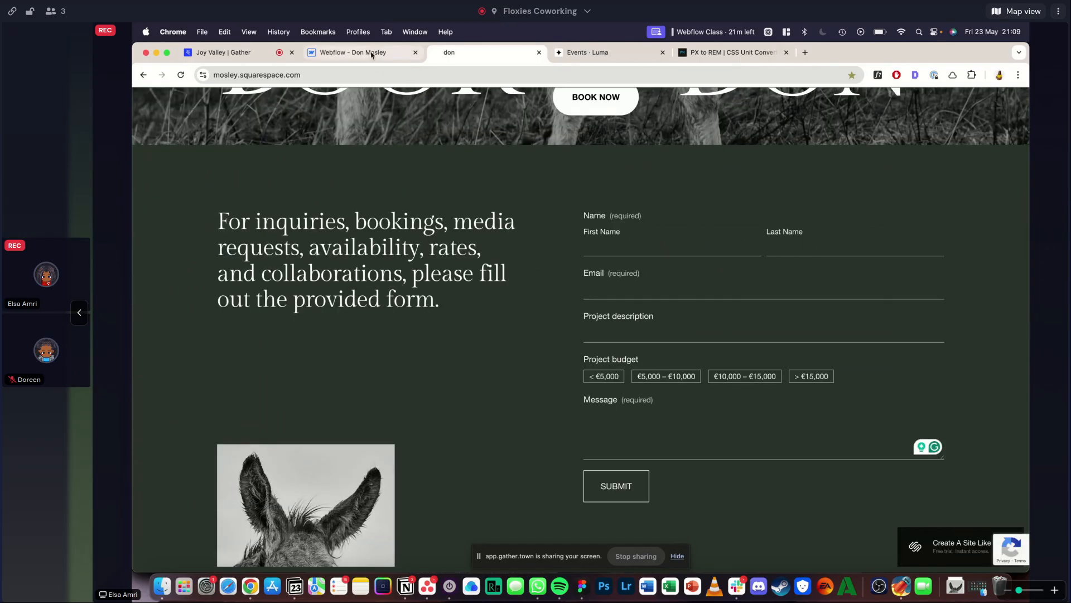
- Give the form_input class a solid bottom border coloured with the Grey site variable
click(353, 52)
scroll(997, 361, down, 3)
scroll(993, 357, up, 3)
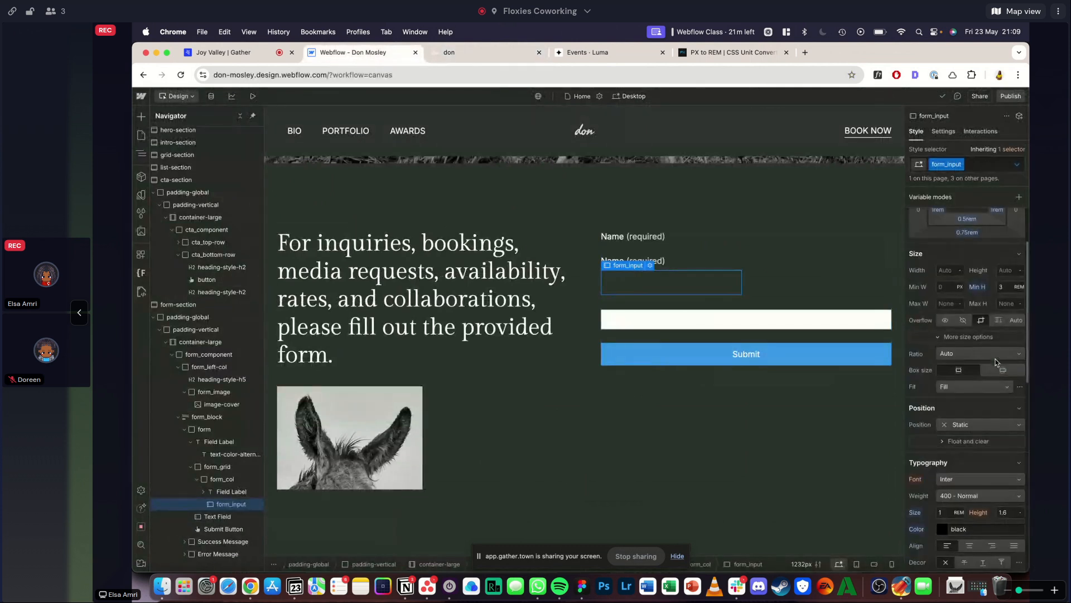
scroll(967, 337, down, 10)
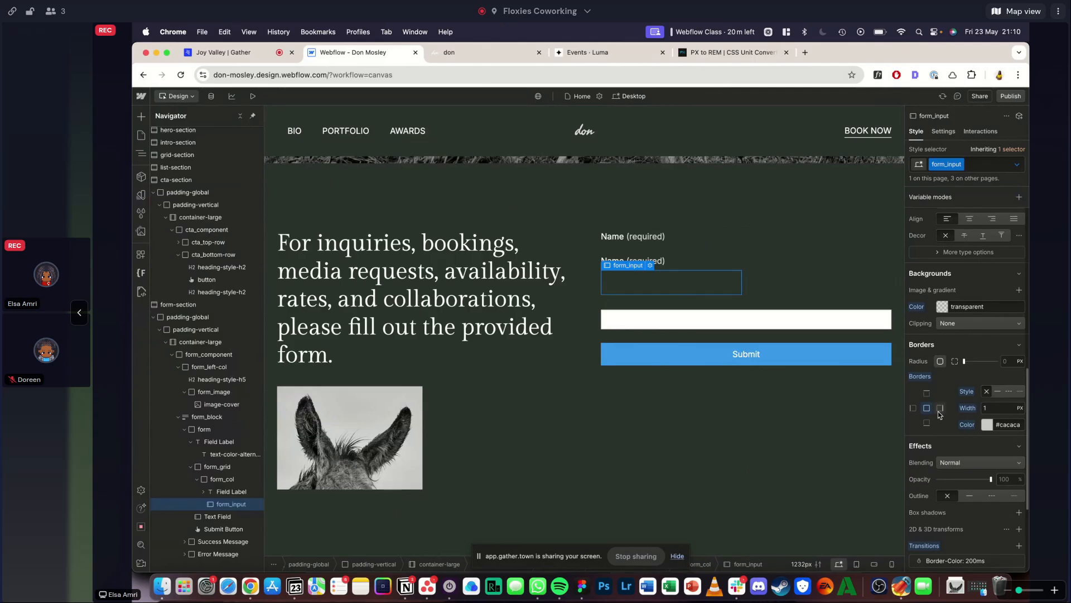
click(998, 392)
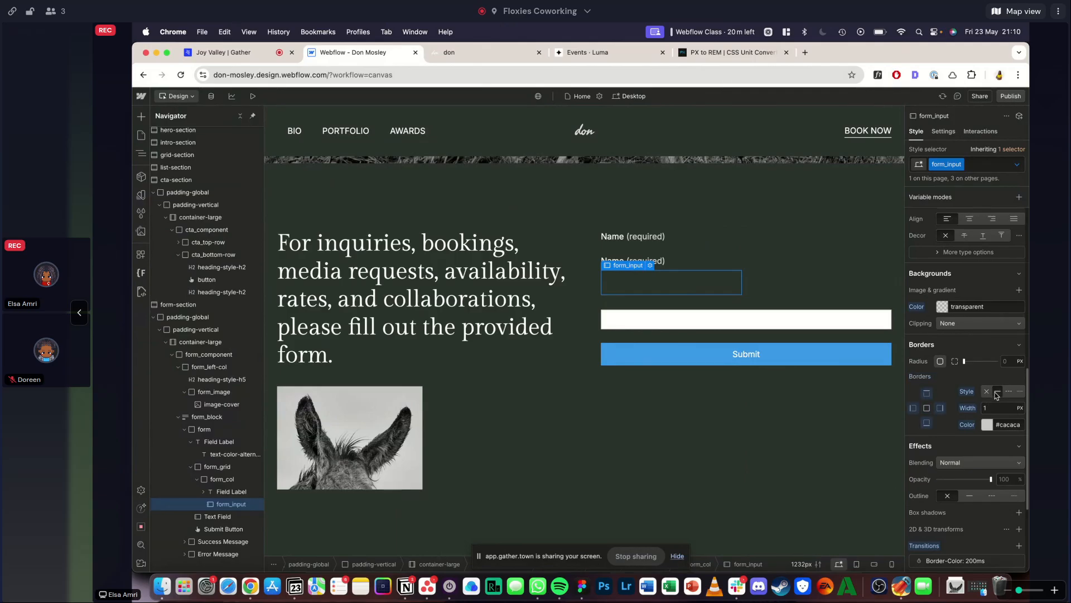
click(990, 424)
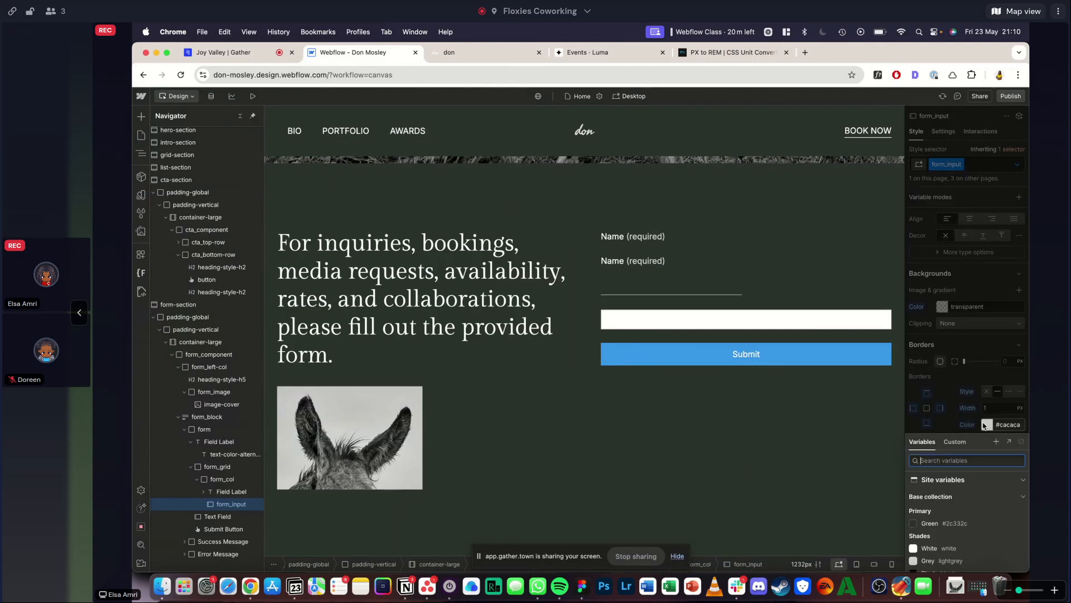
click(931, 562)
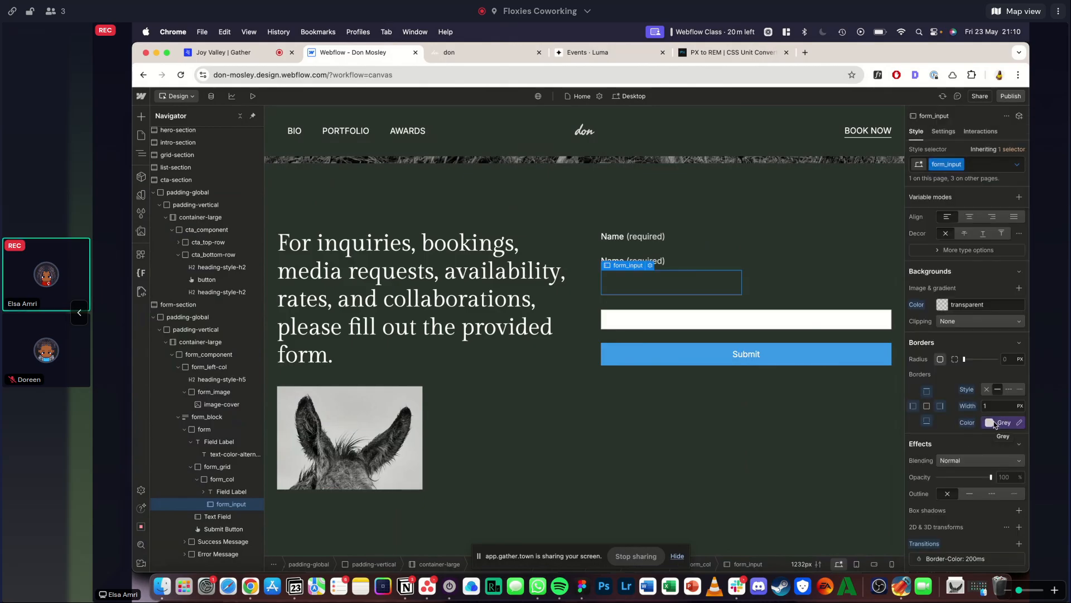
scroll(975, 384, up, 10)
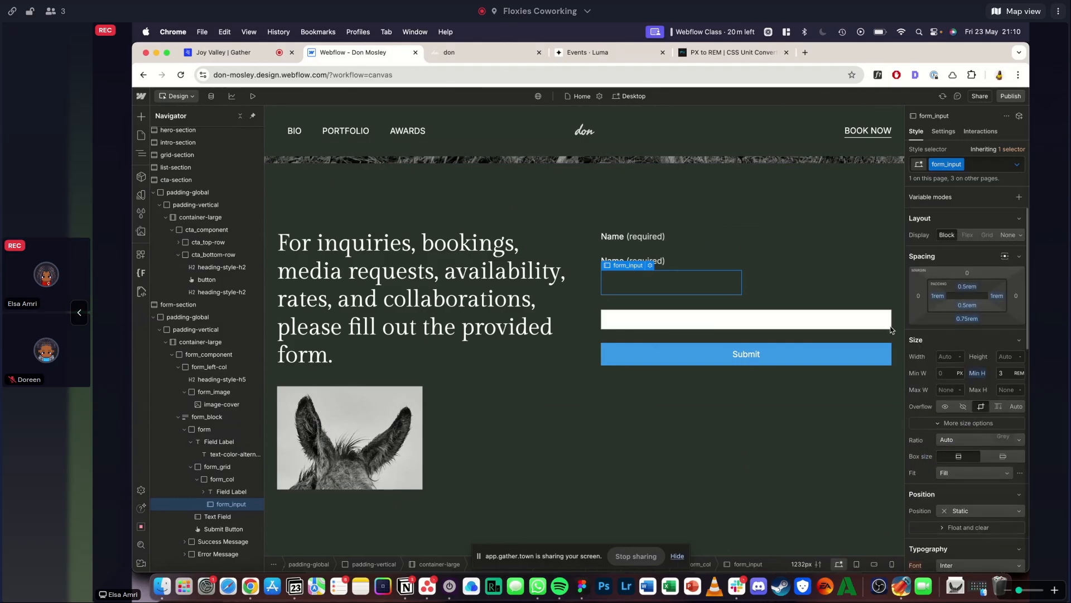
- Compare the underlined form_input field with the reference site and test it in preview mode by entering "aw" and clearing it
click(491, 241)
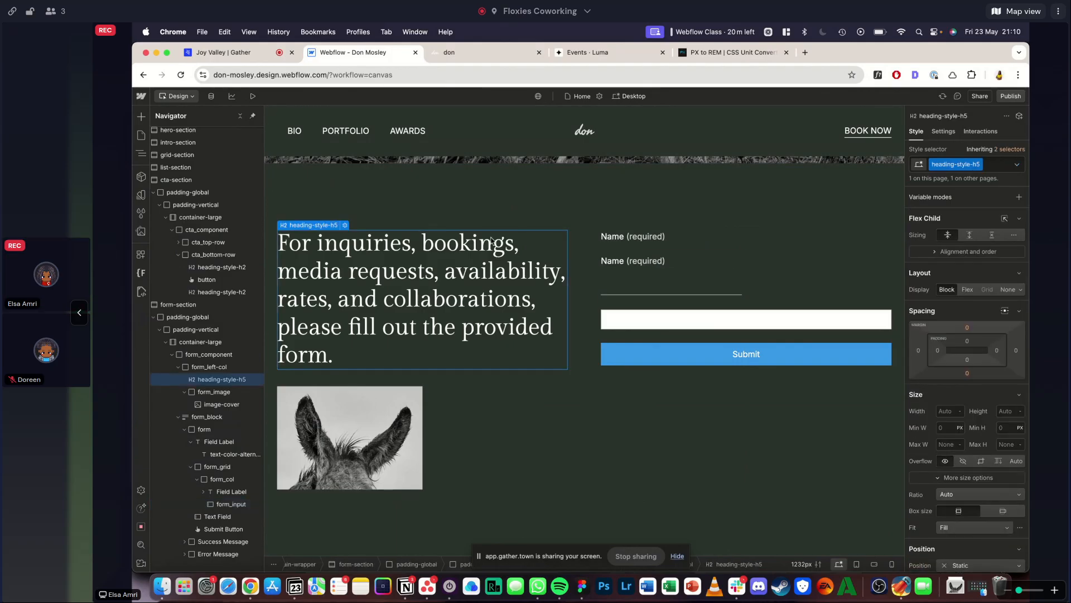
click(670, 282)
scroll(939, 287, down, 1)
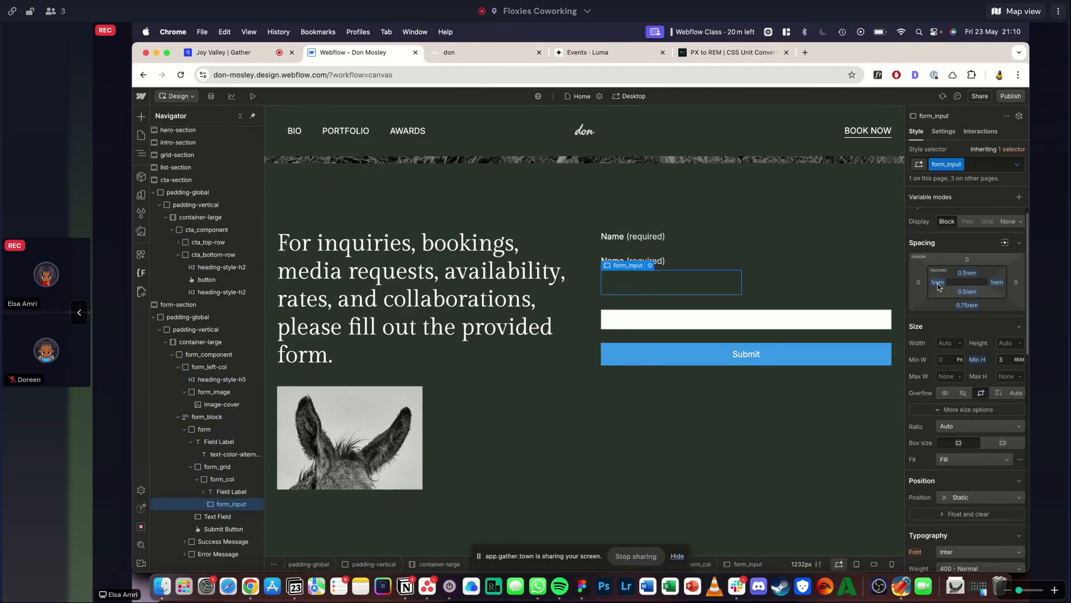
click(506, 53)
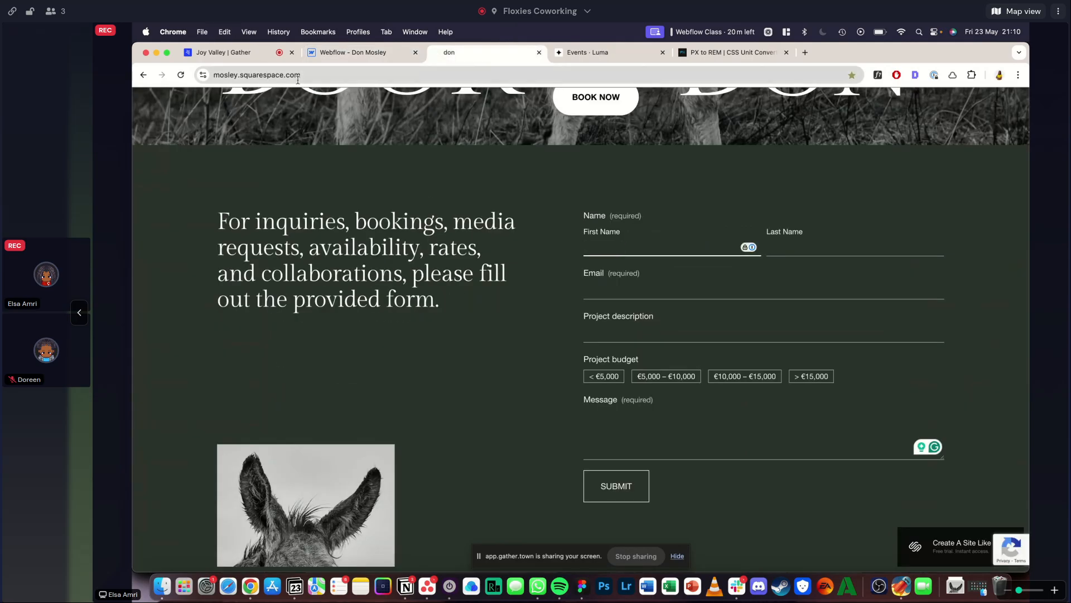
click(353, 52)
click(239, 96)
click(674, 441)
text(awelakwejawlkewa)
scroll(650, 320, down, 3)
key(super+a)
key(BackSpace)
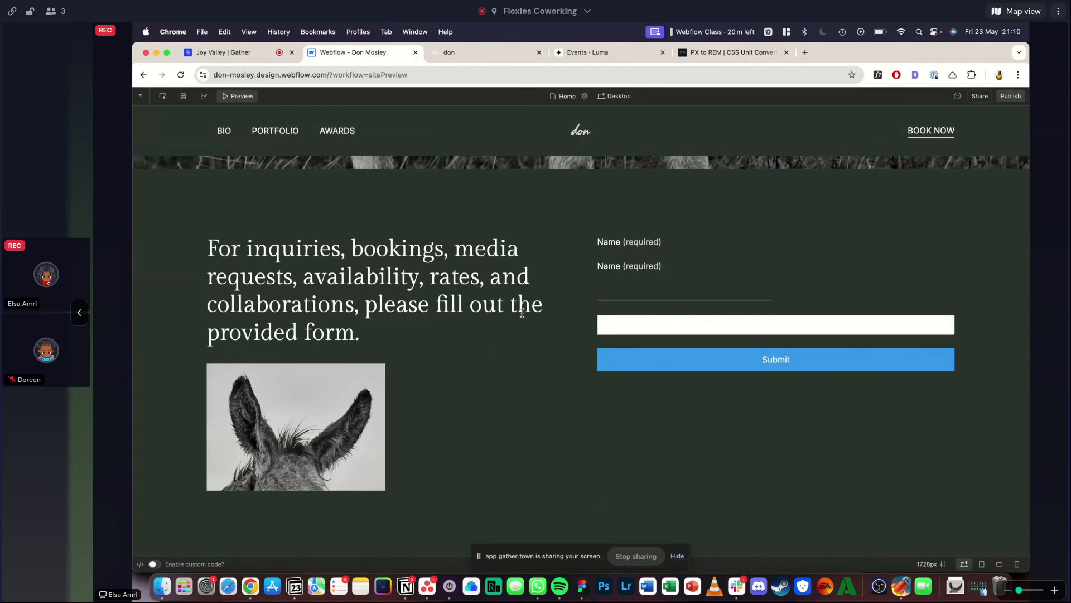
click(566, 294)
click(235, 95)
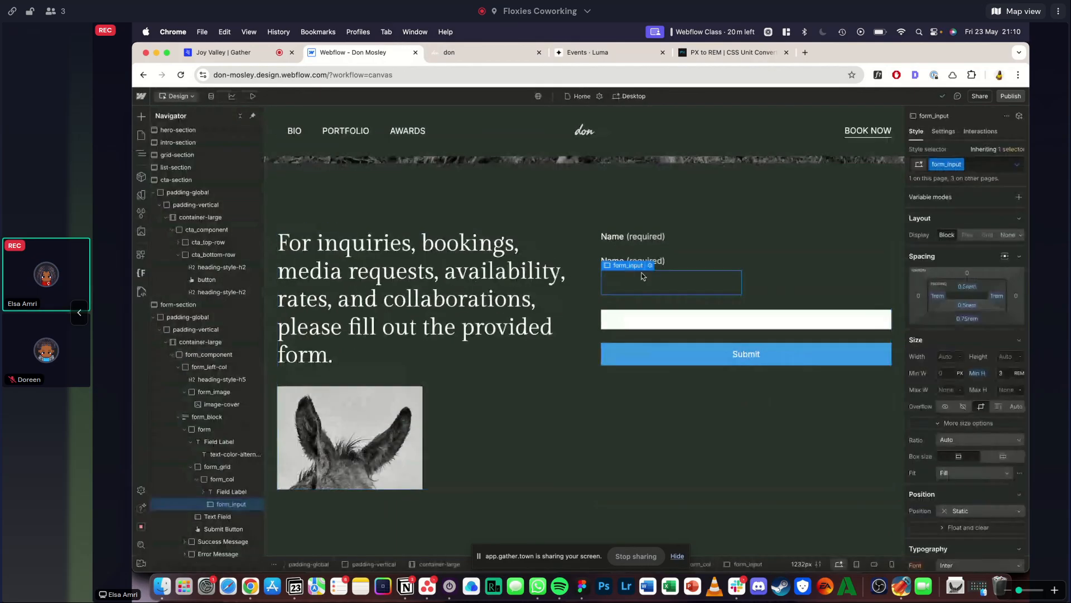
- Set the left and right padding of form_input to 0 rem
click(935, 297)
text(0)
key(Return)
click(997, 296)
text(0)
key(Return)
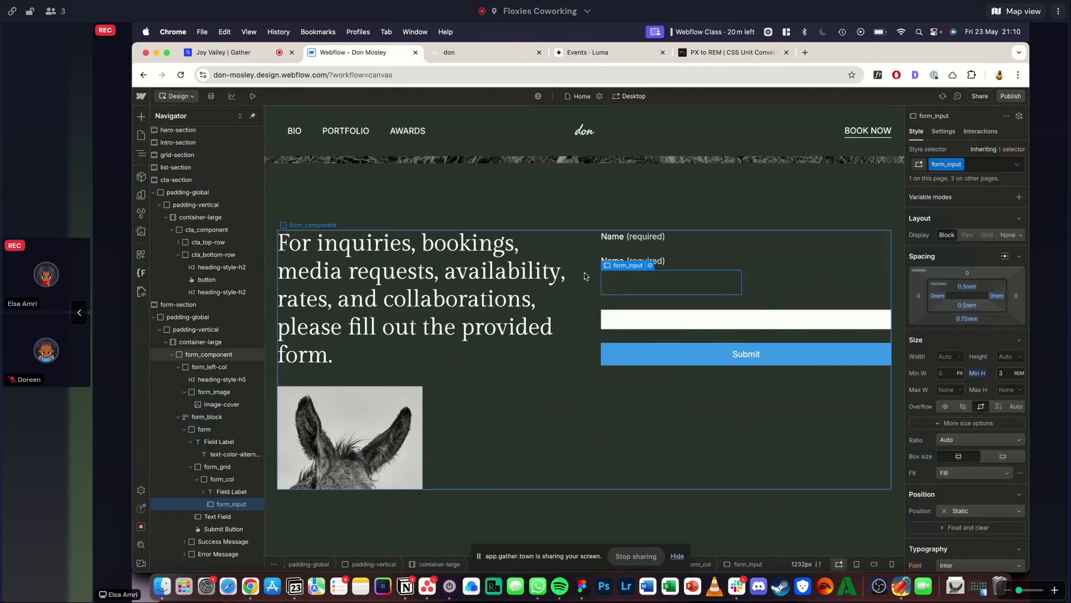
- Duplicate form_col inside form_grid and reset the bottom margin of form_input
key(Up)
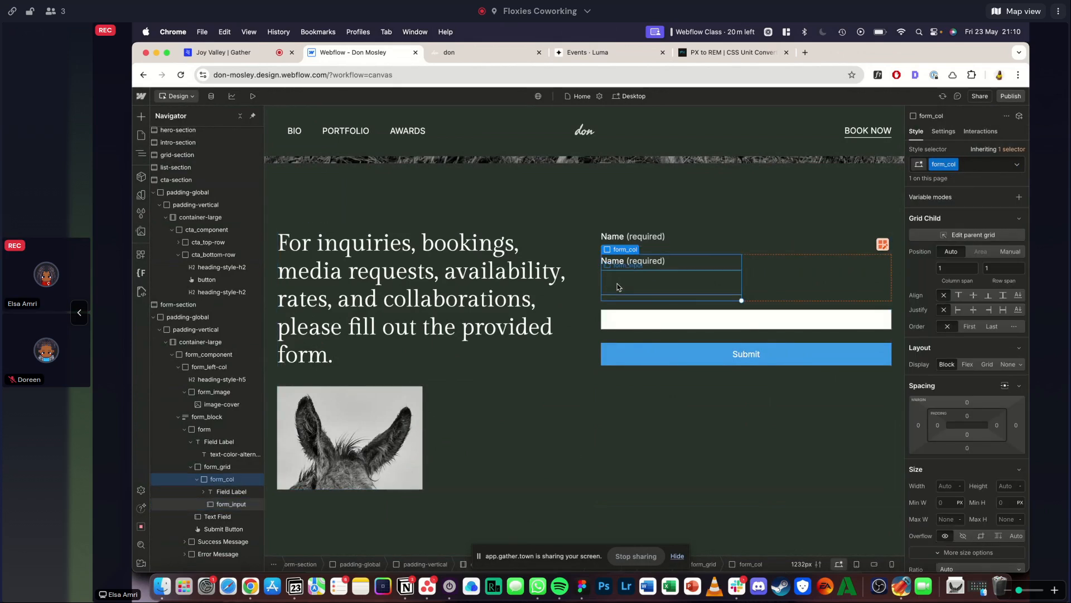
key(super+d)
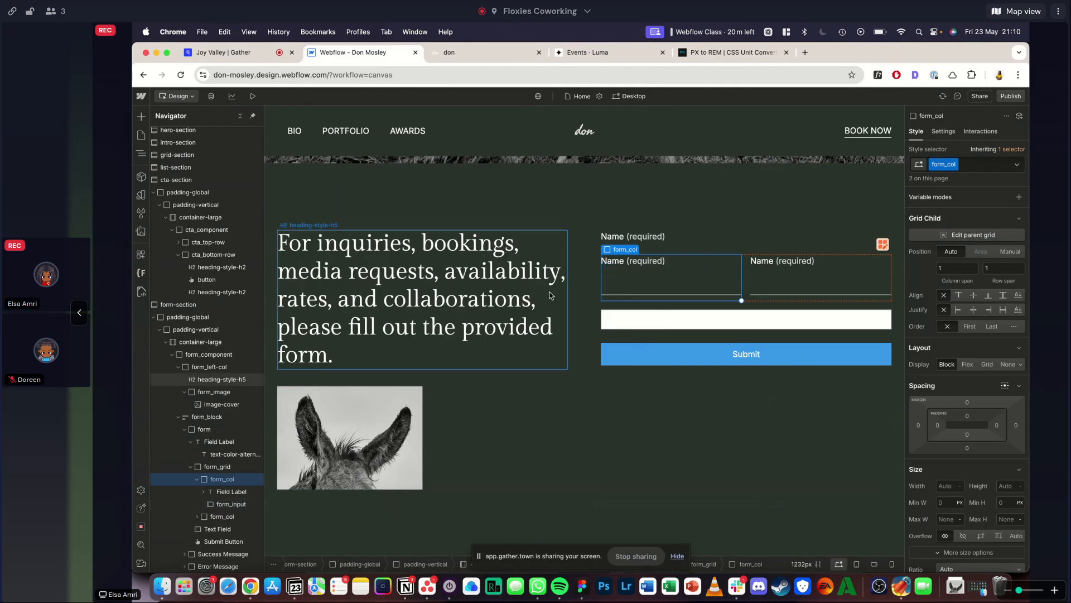
click(664, 283)
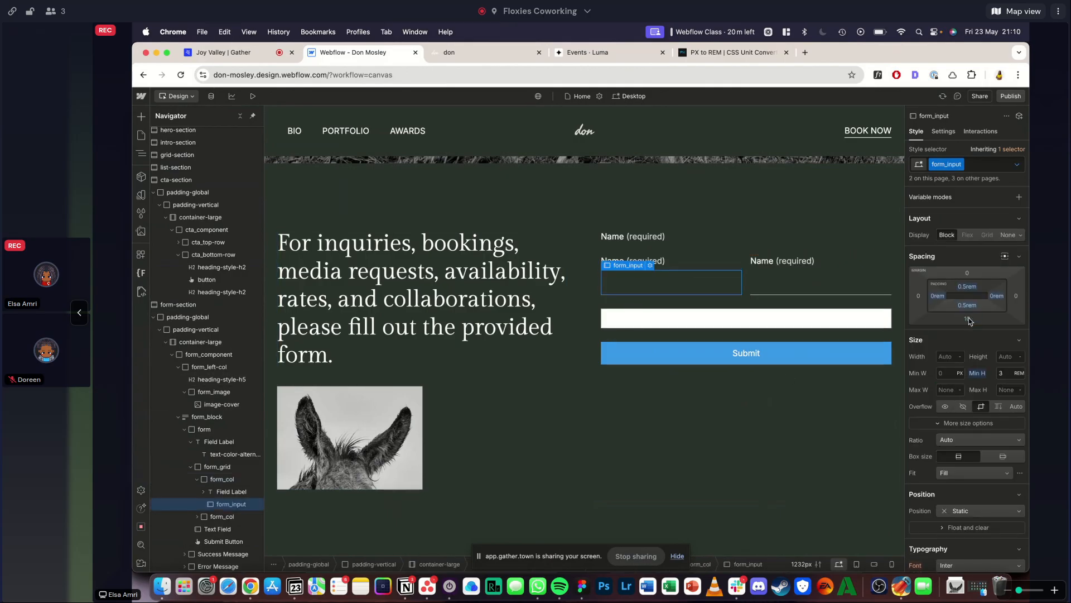
click(500, 313)
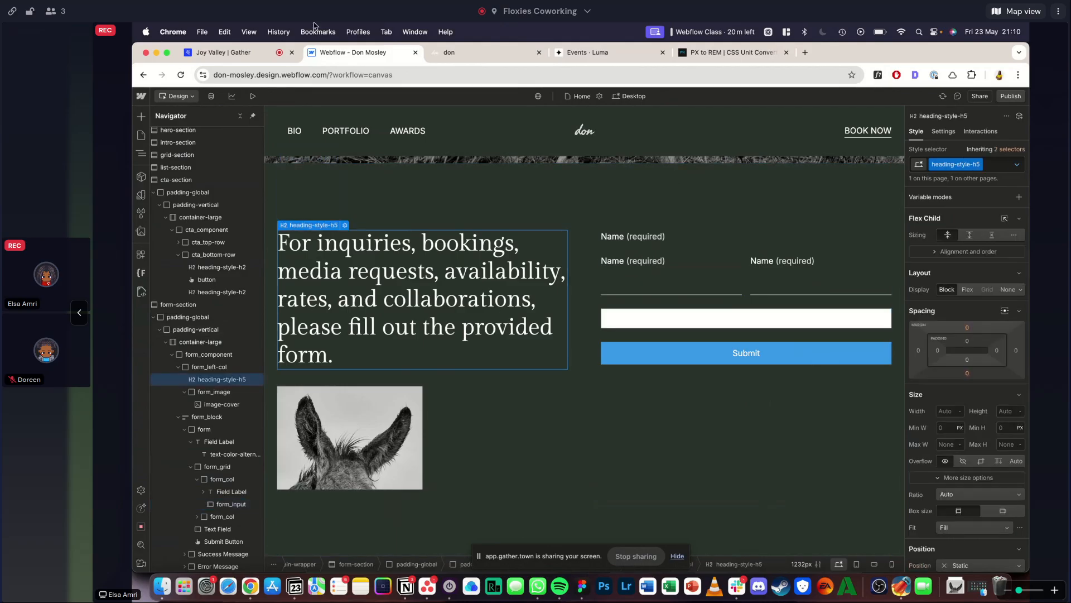
- Replace the label text of the first form_col with "First Name", matching the capitalisation on the reference site
click(446, 53)
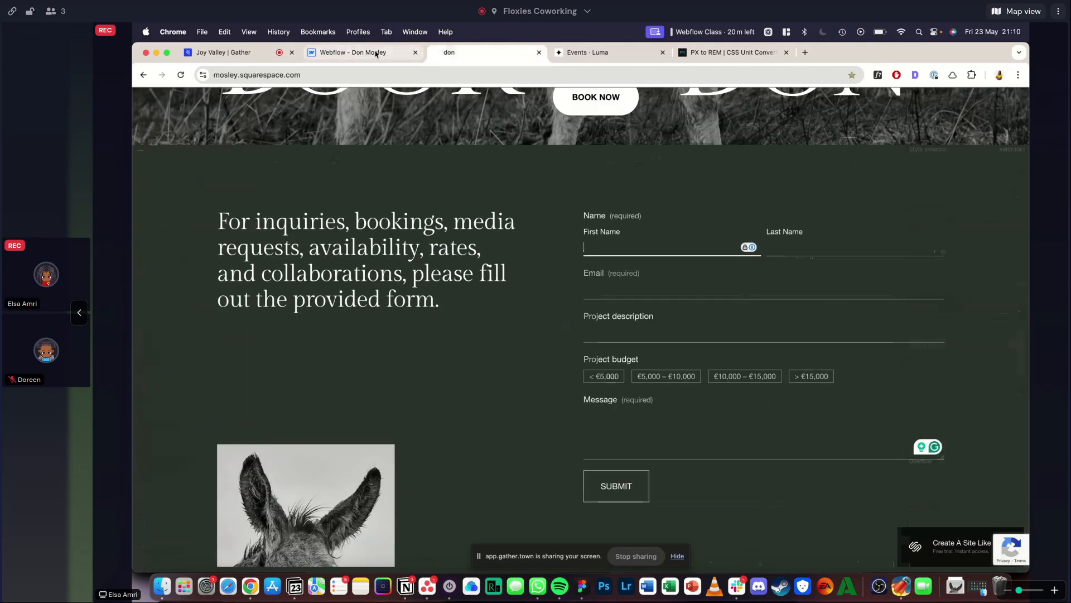
key(ctrl+shift+Tab)
double_click(635, 261)
text(First name)
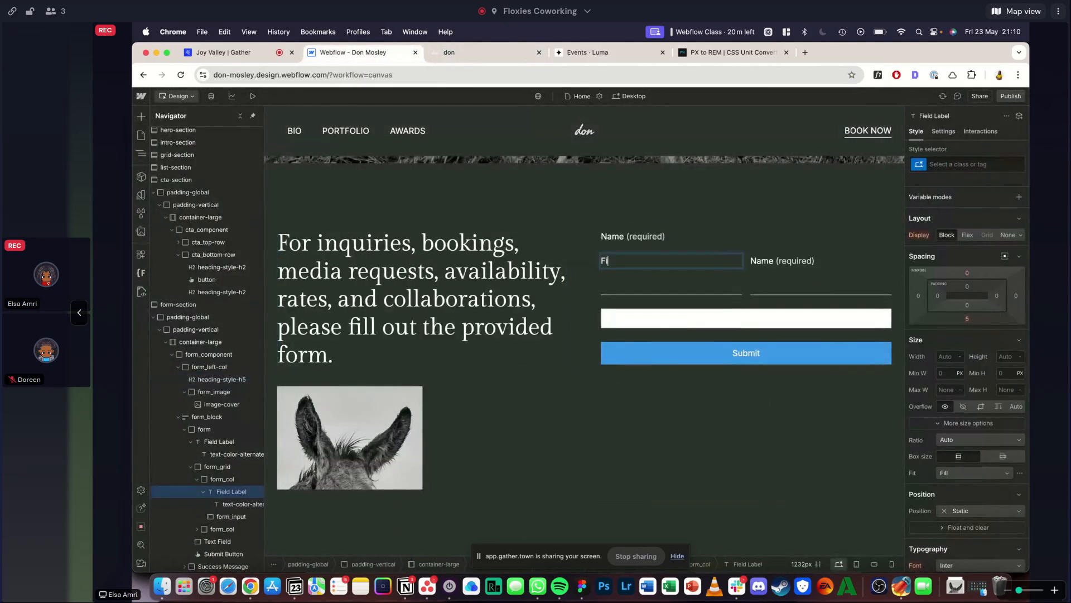
click(440, 51)
click(369, 54)
text(Name)
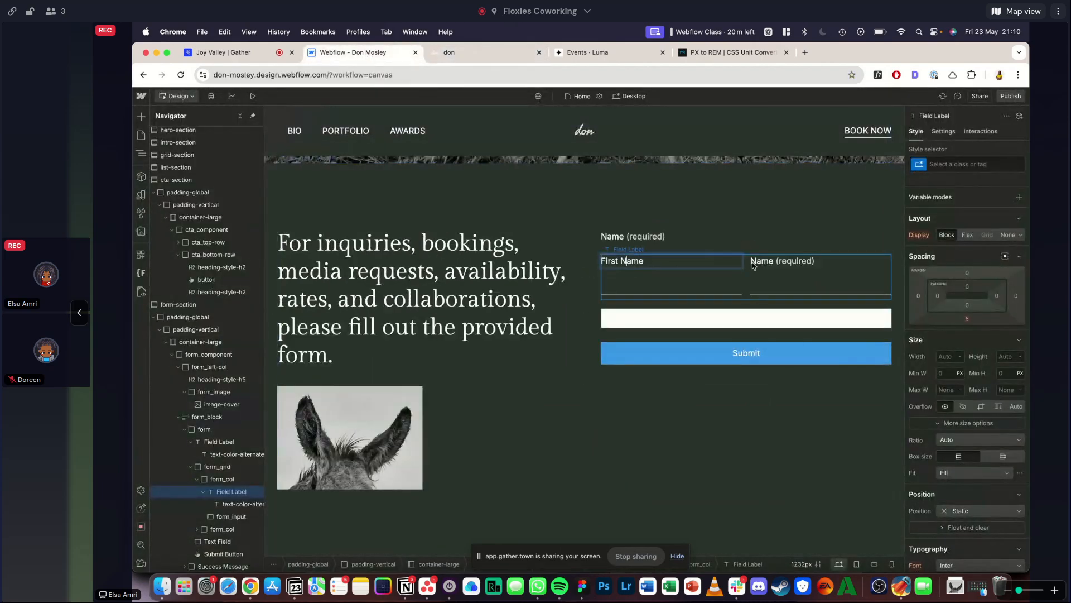
- Replace the label text of the second form_col with "Last Name"
click(756, 269)
double_click(765, 261)
text(Last Name)
key(Escape)
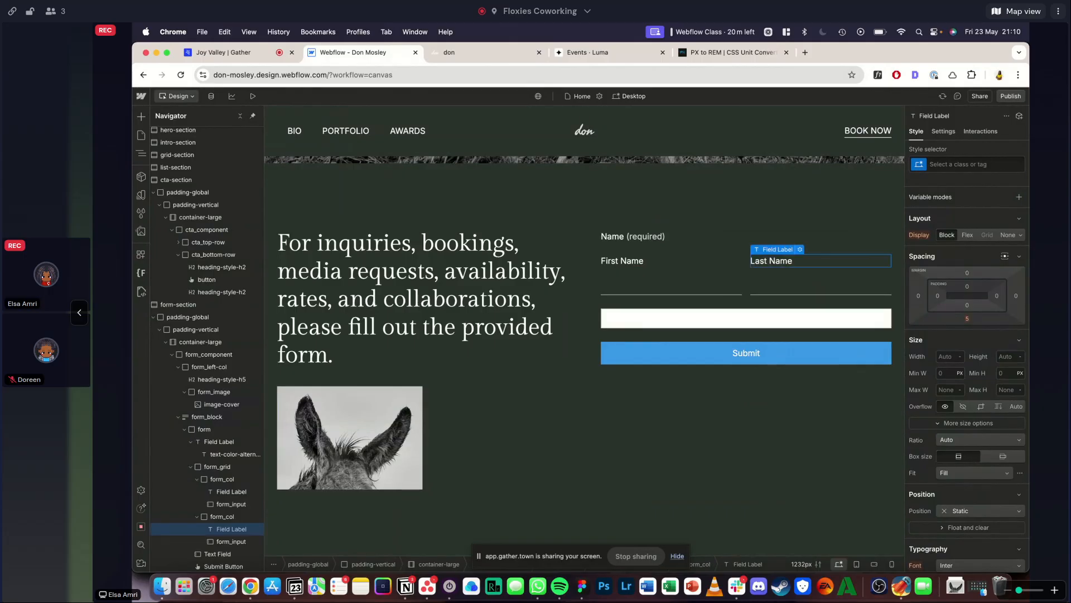
- Compare the previewed form section with the reference, set the form_component grid gap to 6 rem, and preview the new spacing
click(453, 52)
scroll(410, 183, up, 1)
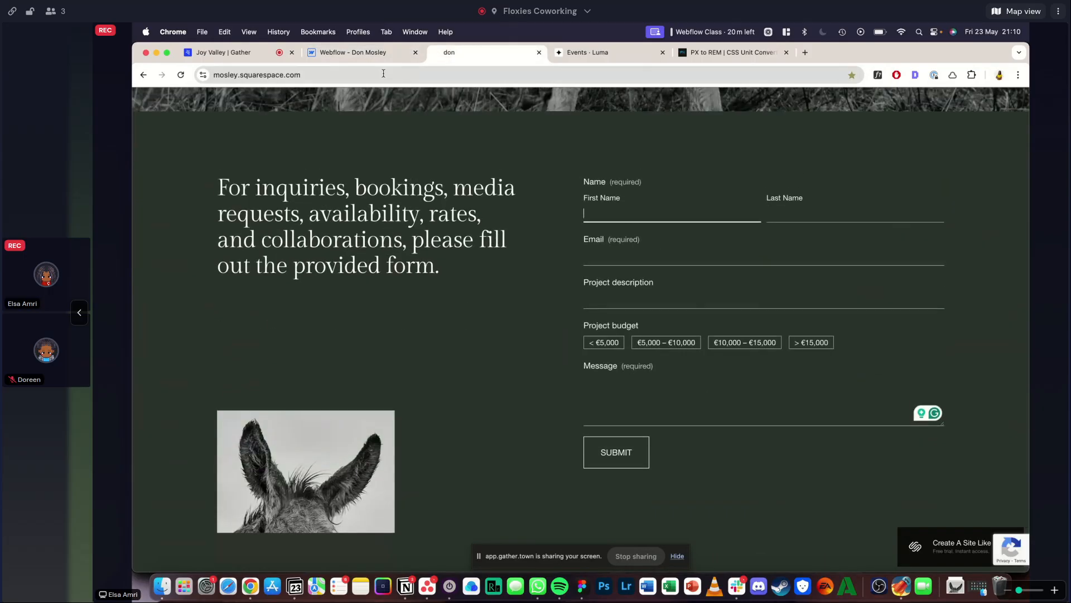
key(ctrl+shift+Tab)
click(252, 96)
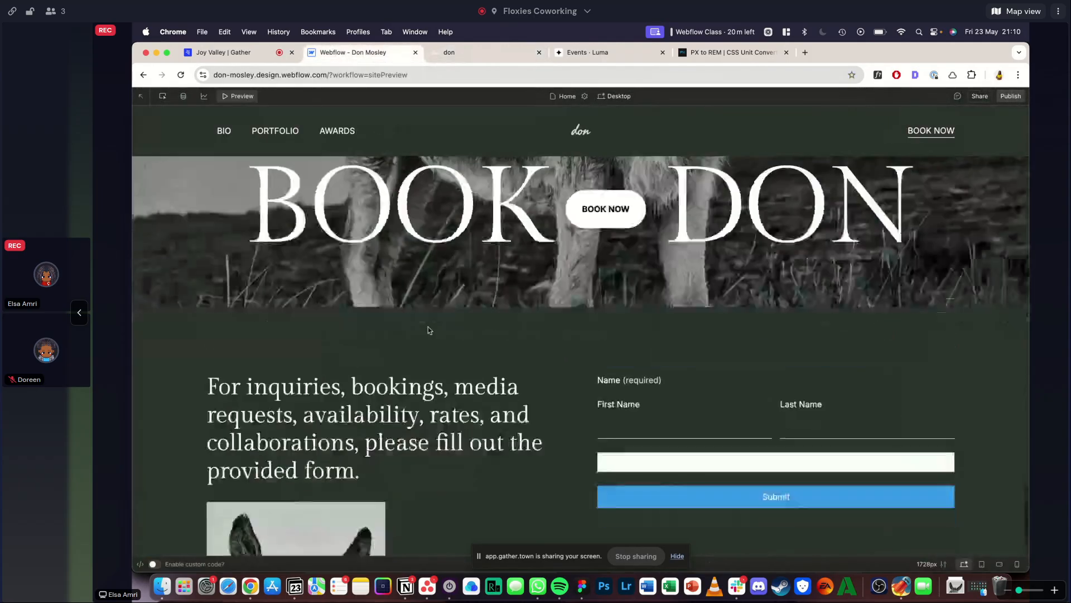
scroll(428, 326, down, 3)
click(447, 59)
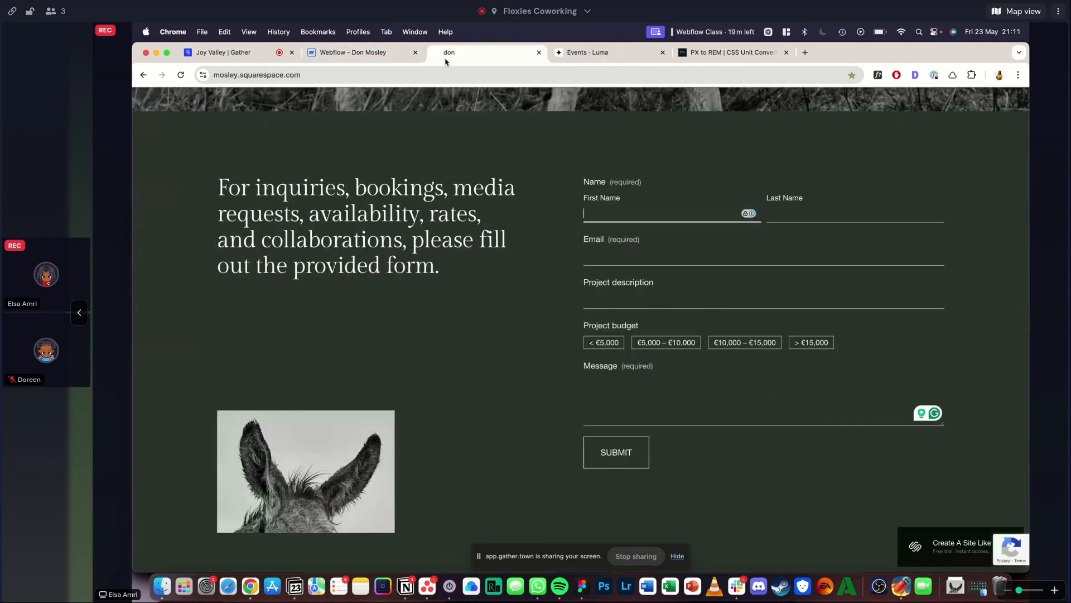
click(333, 47)
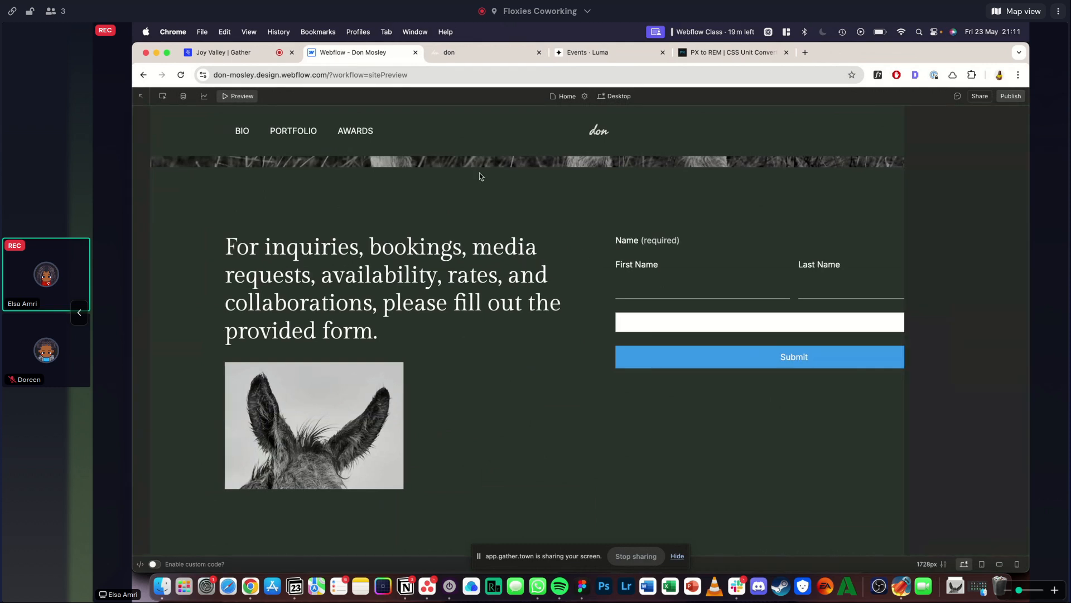
click(579, 275)
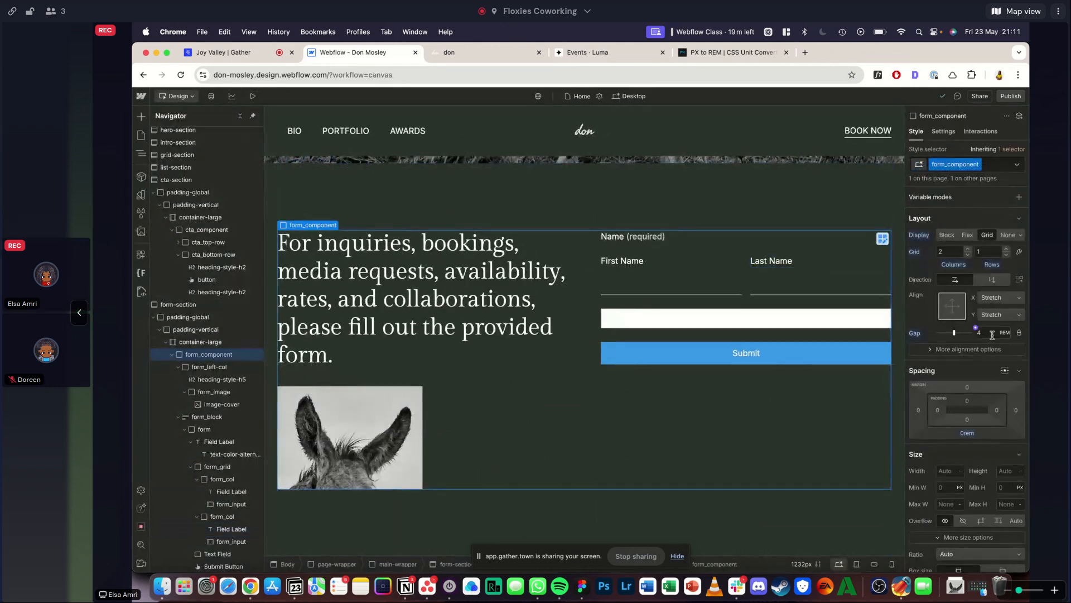
click(253, 96)
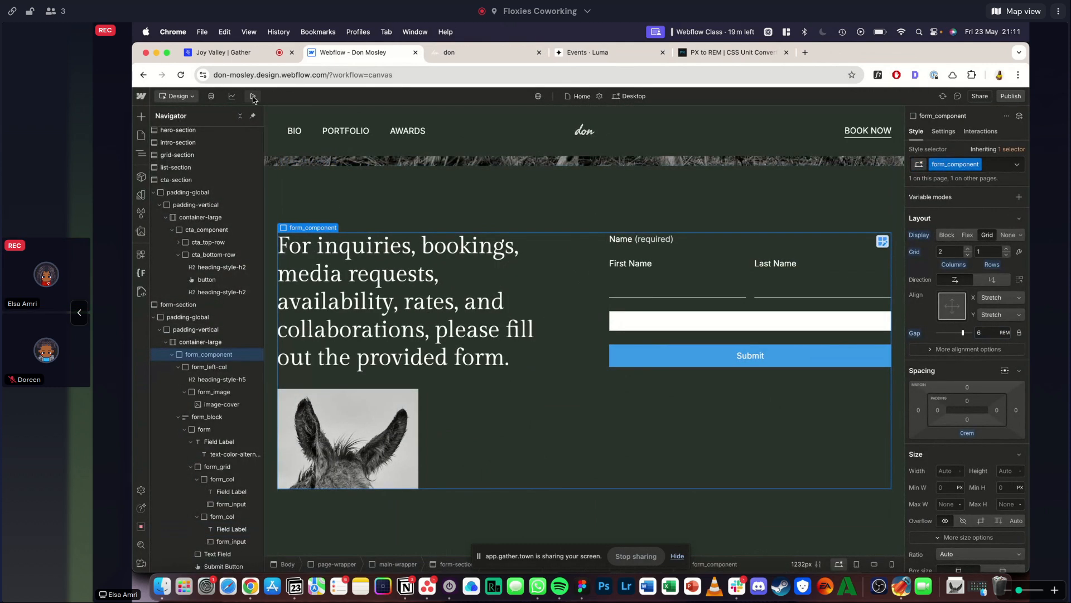
scroll(331, 239, down, 3)
click(238, 98)
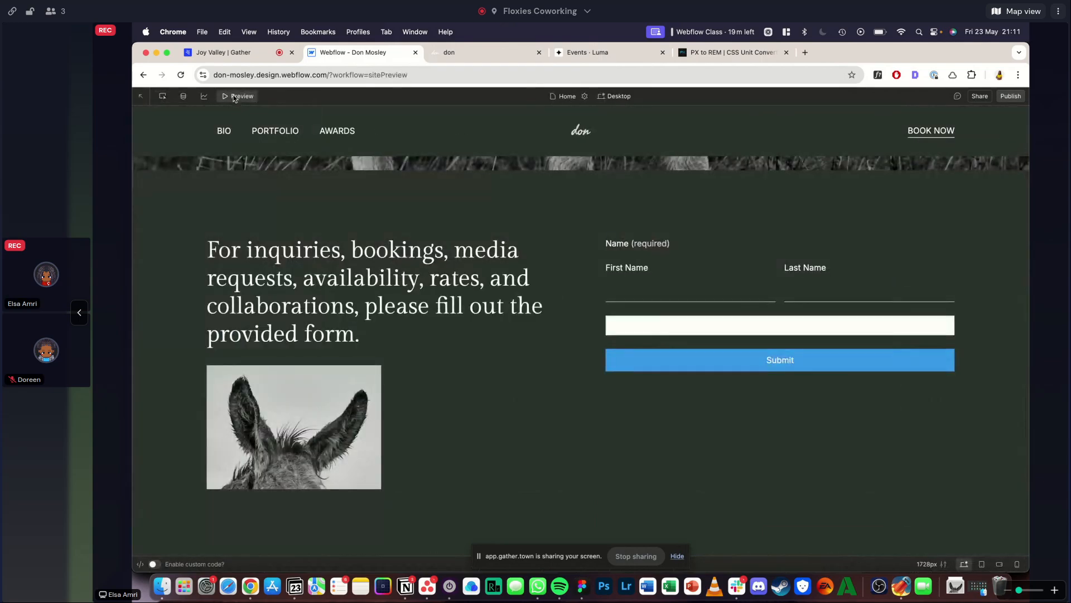
- Delete the unstyled text field above the Submit button and compare the form with the remaining fields on the reference site
click(677, 328)
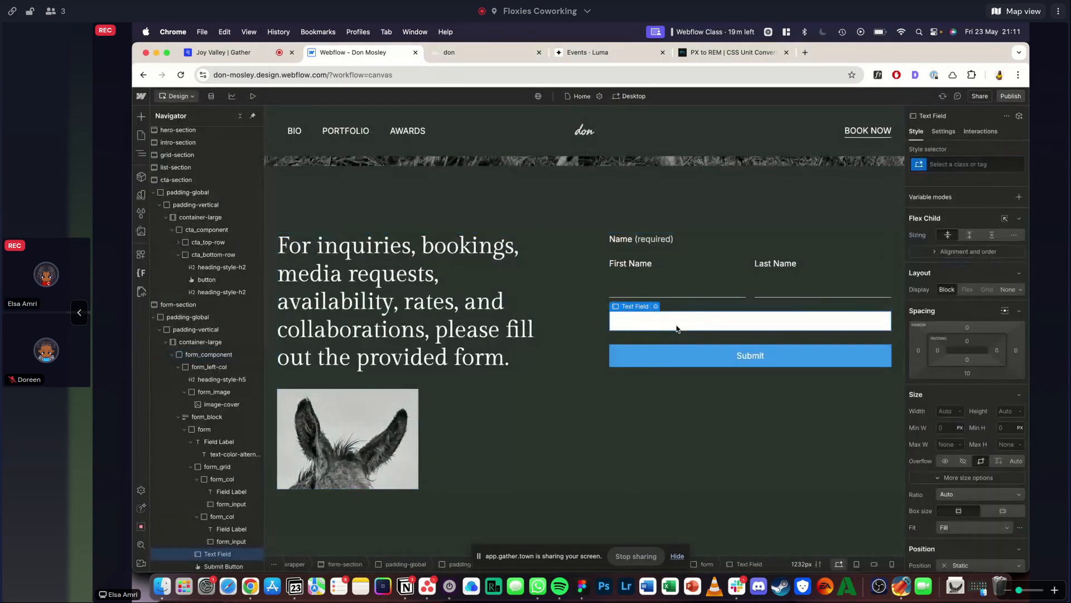
key(Delete)
click(748, 283)
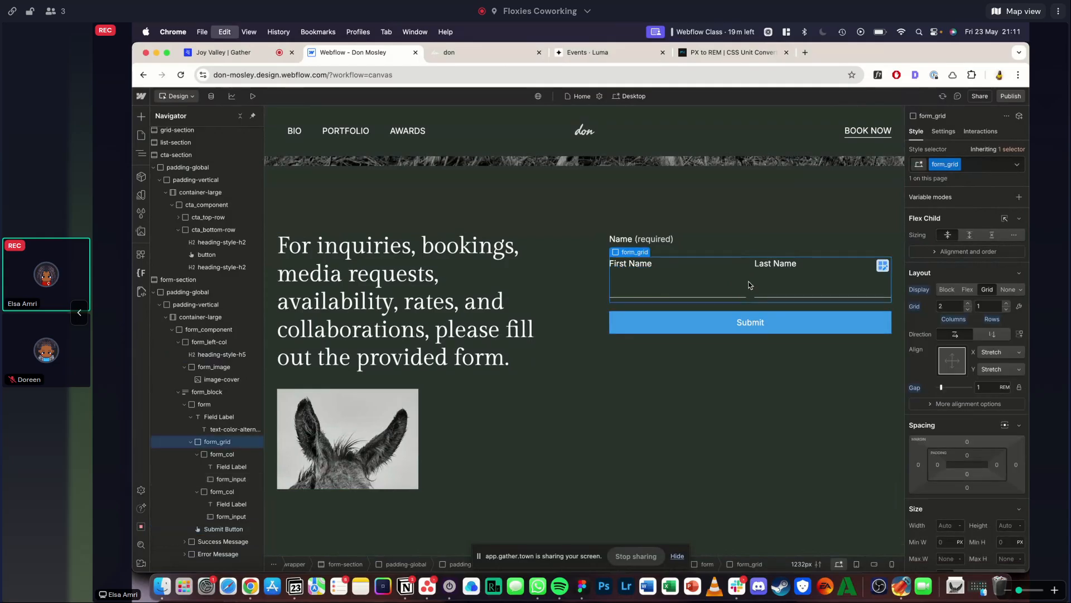
key(super+d)
click(444, 53)
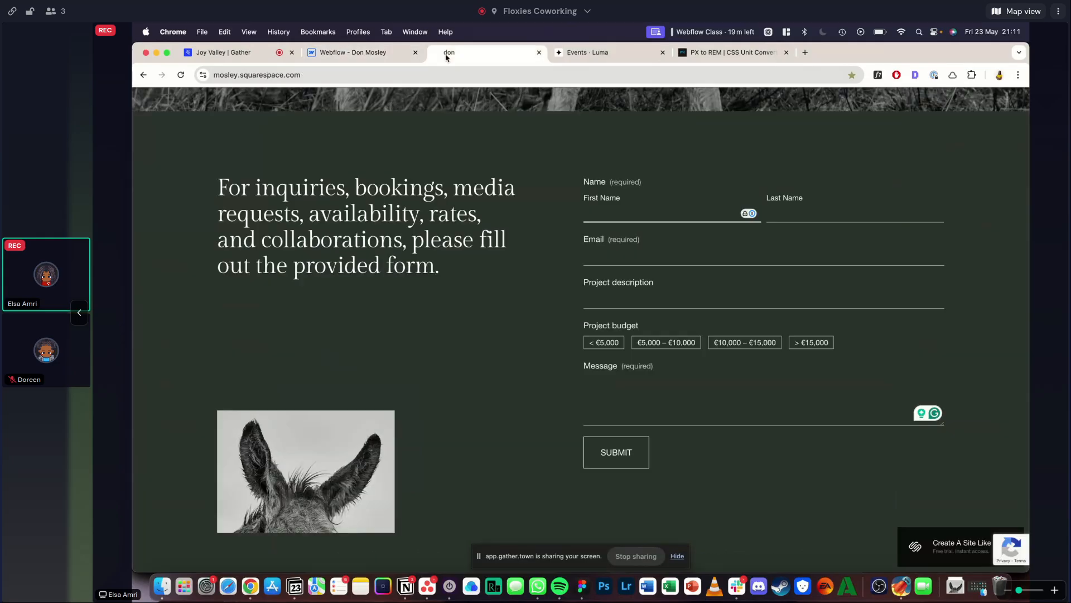
click(368, 53)
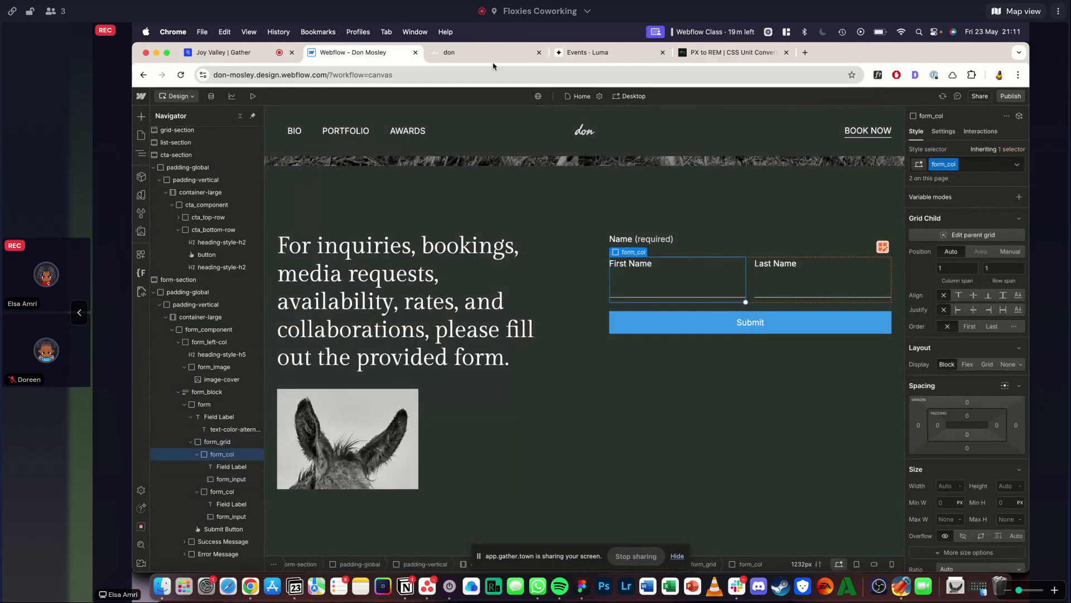
- Paste a copy of the First Name form_col into the form and place it between form_grid and the Submit Button
key(ctrl+Tab)
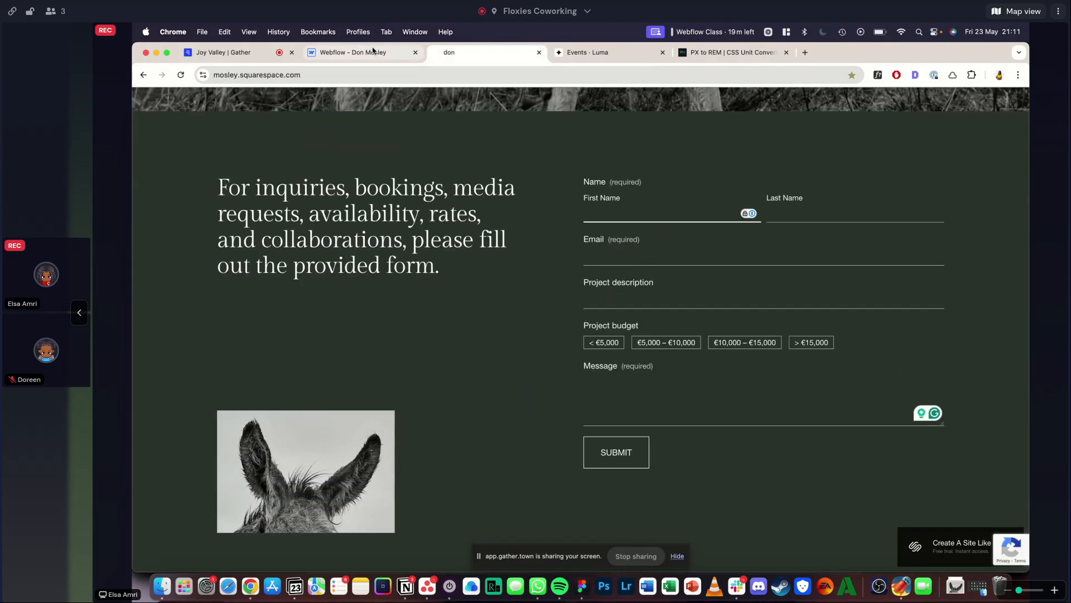
key(ctrl+shift+Tab)
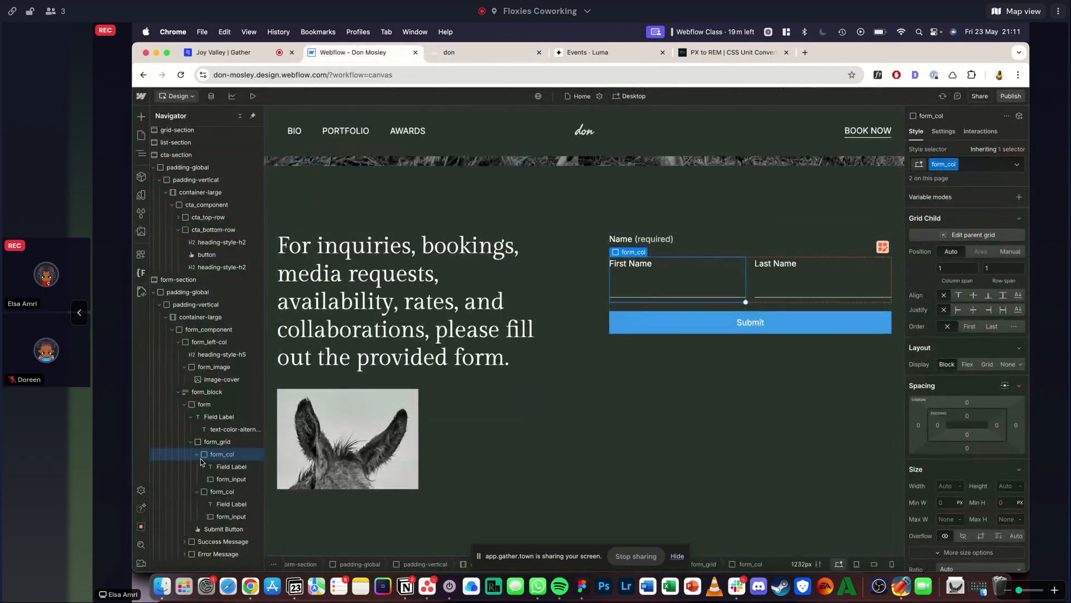
click(190, 442)
click(204, 405)
key(super+v)
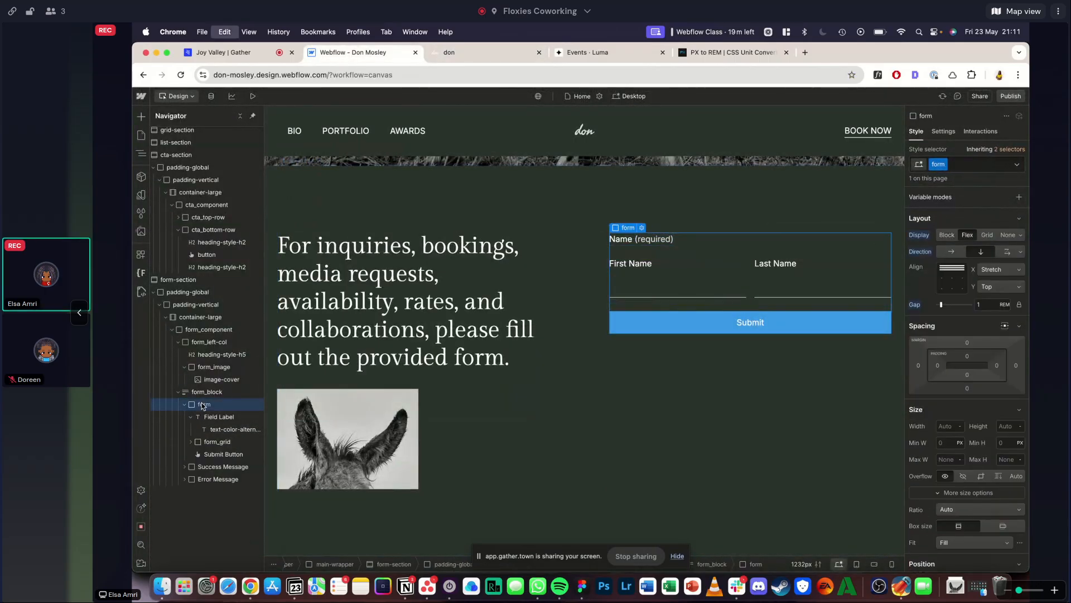
drag(217, 466, 217, 451)
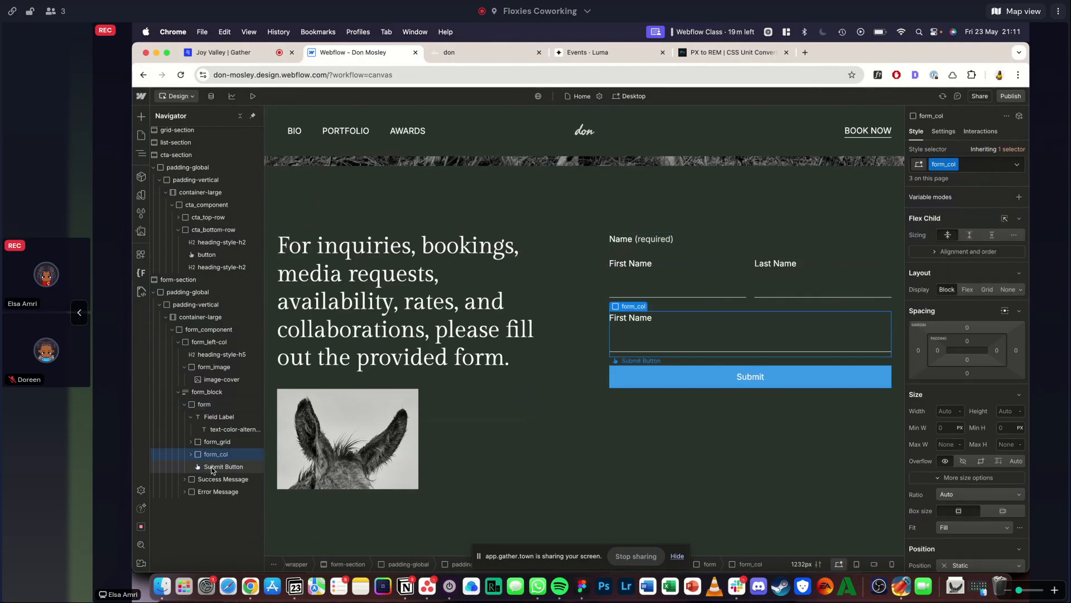
- Replace the label text of the full-width form_col below the name fields with "Email (required)", checking the wording against the reference site
click(546, 320)
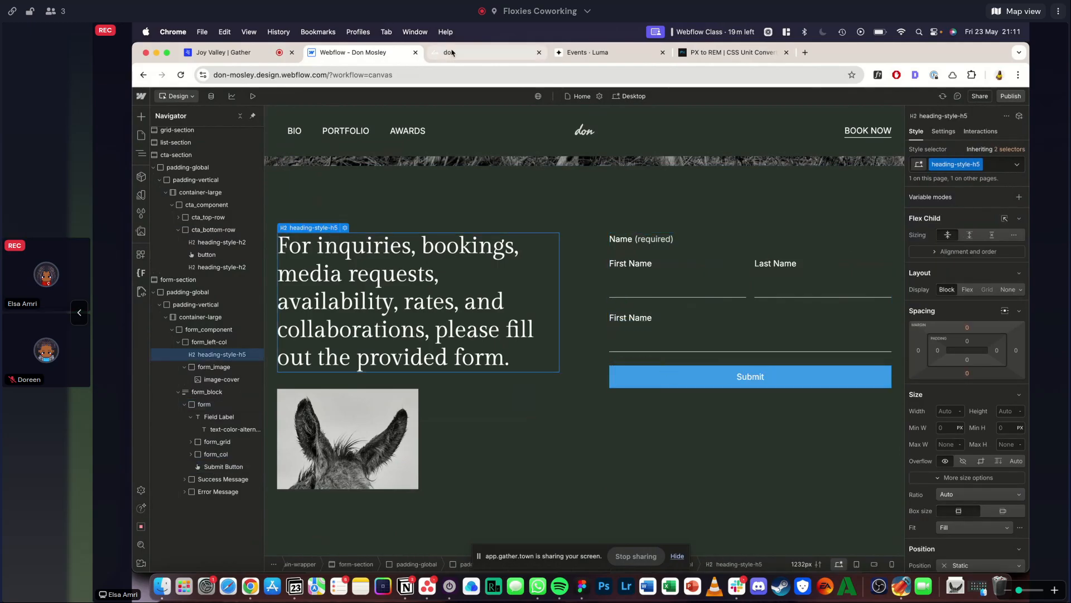
click(452, 53)
click(353, 53)
double_click(642, 240)
key(super+c)
double_click(628, 320)
key(super+v)
double_click(625, 317)
text(Email)
key(Escape)
click(446, 52)
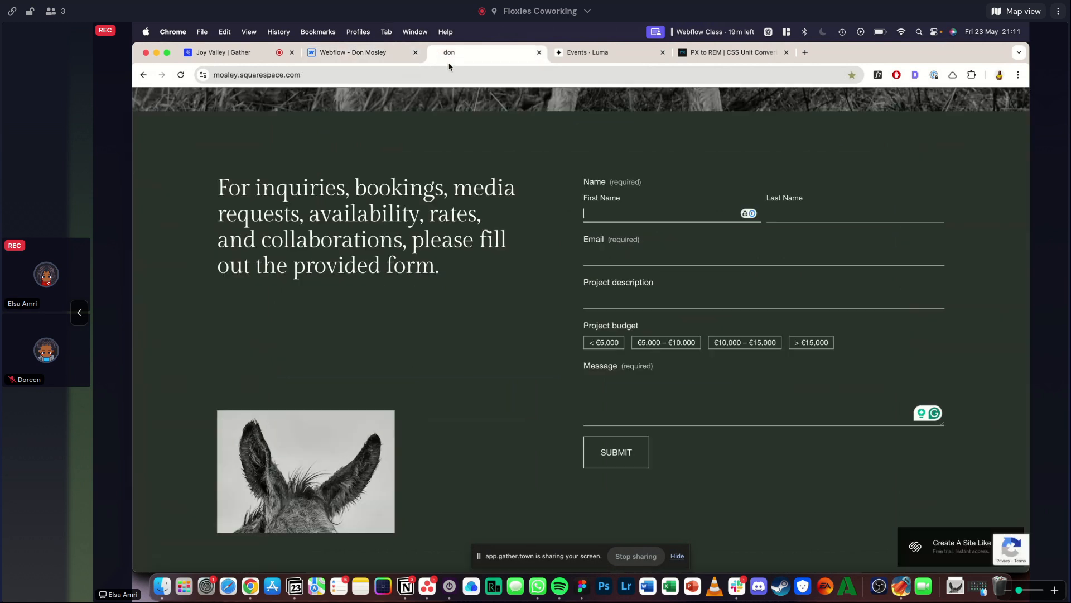
click(358, 52)
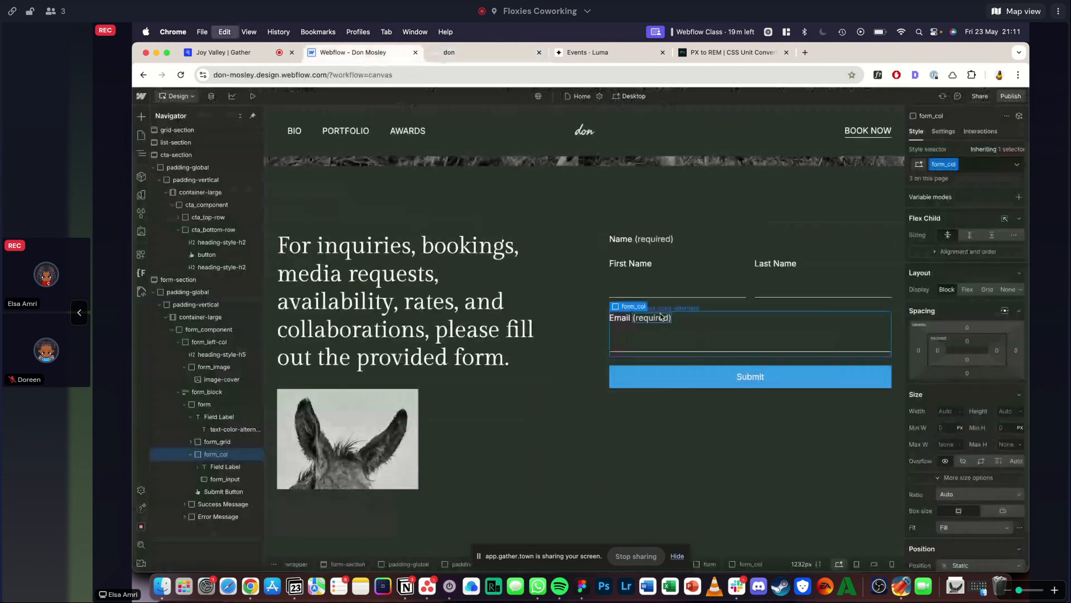
- Duplicate the Email form_col, remove the bottom margin from form_input, and compare the field spacing with the reference form
click(651, 352)
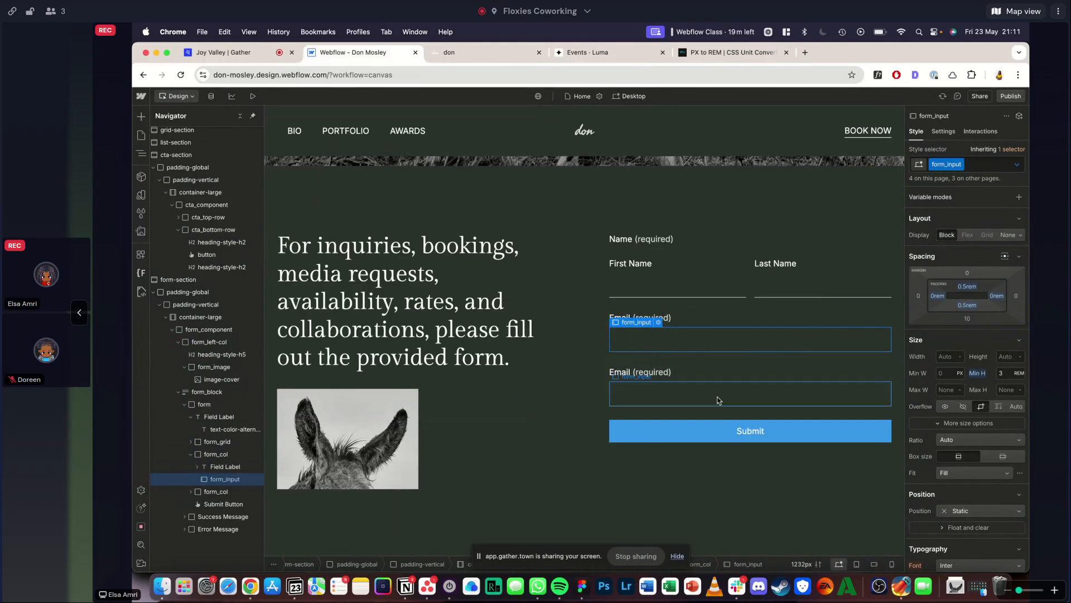
click(967, 318)
click(289, 310)
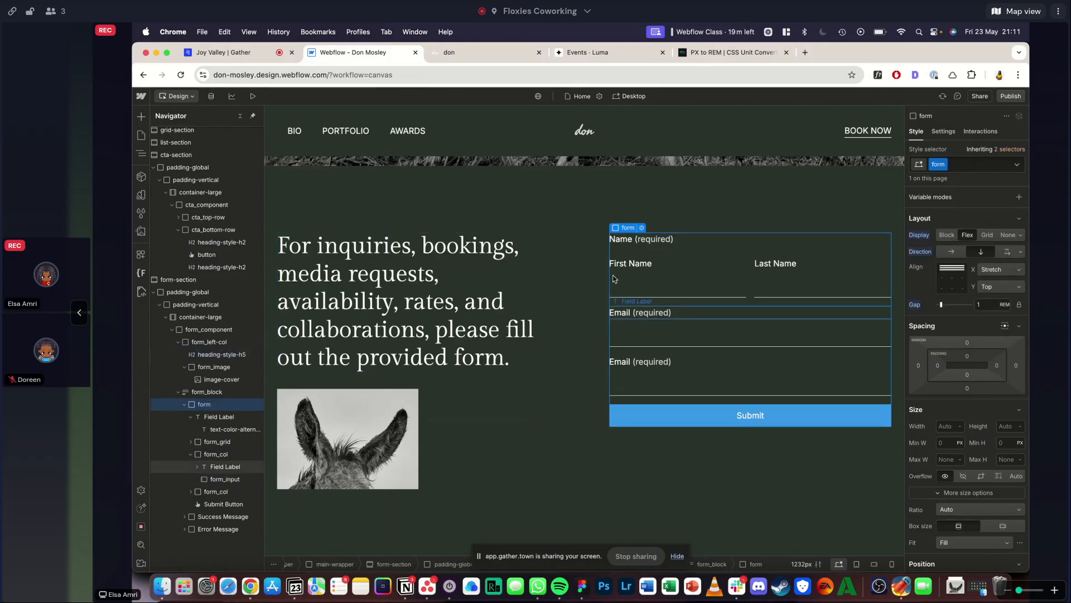
click(449, 52)
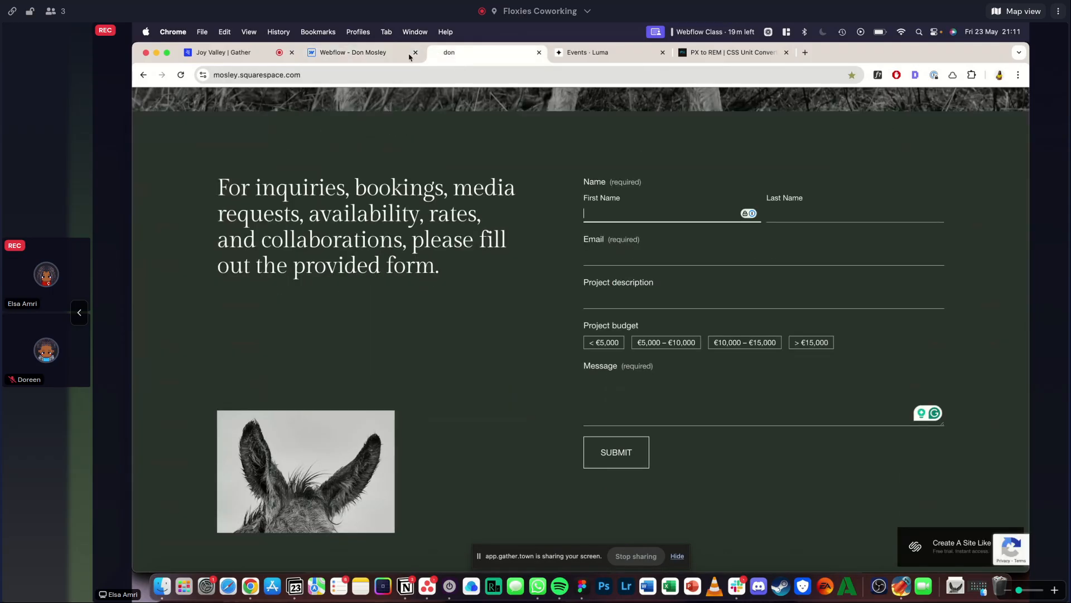
click(362, 53)
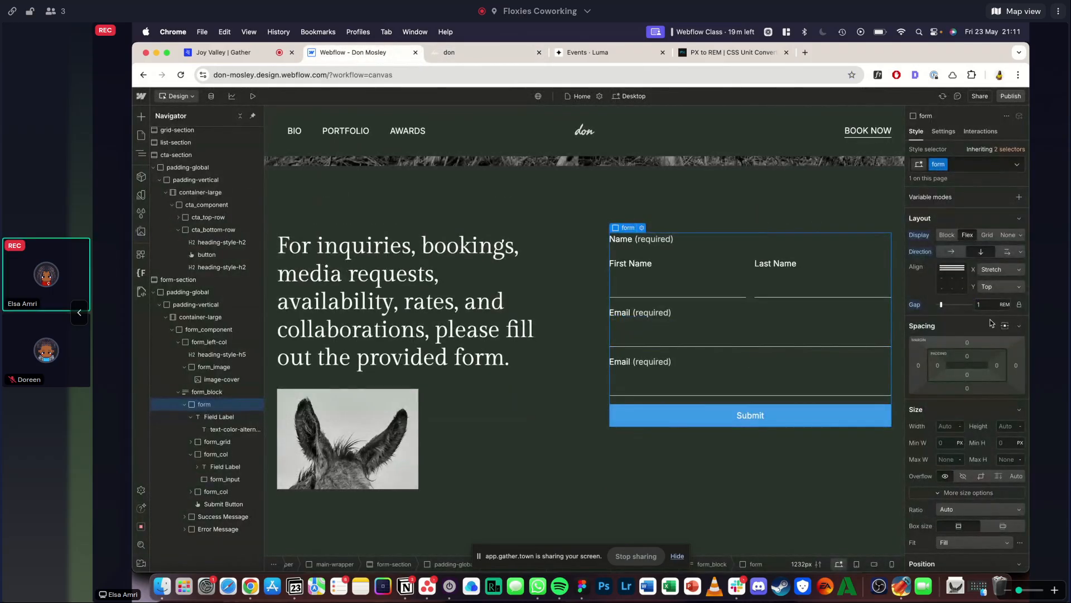
click(530, 292)
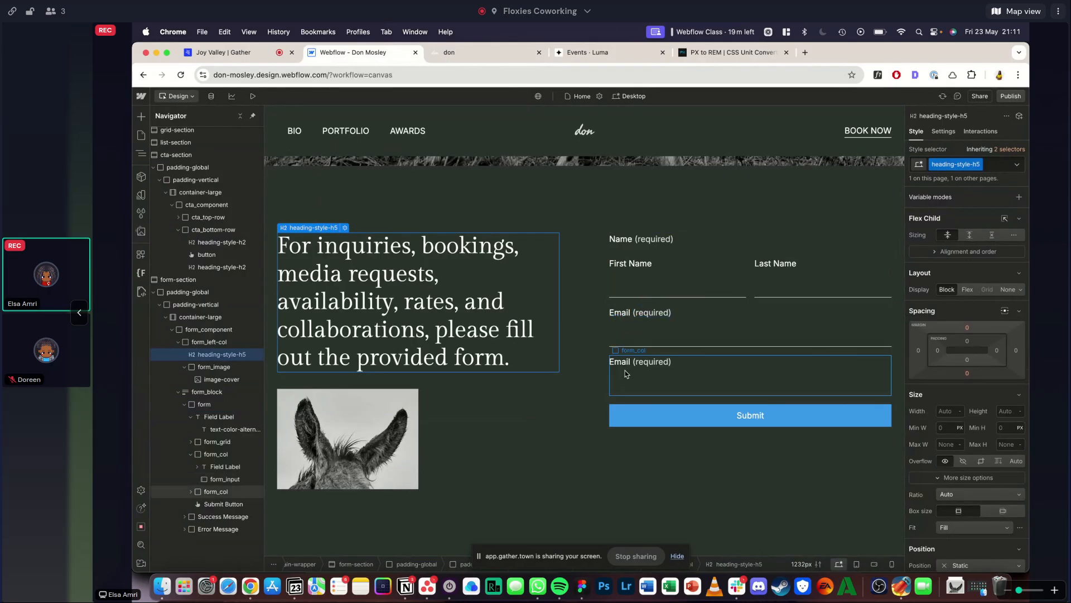
- Replace the label text of the duplicated Email form_col with "Project description", following the reference form
click(448, 56)
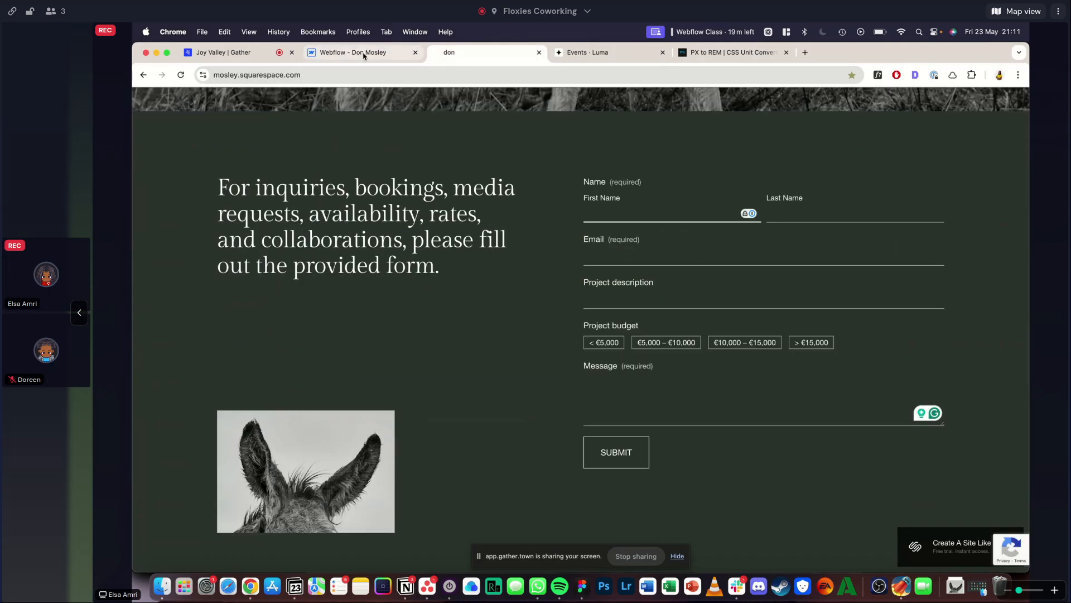
click(363, 55)
double_click(627, 368)
text(Project description)
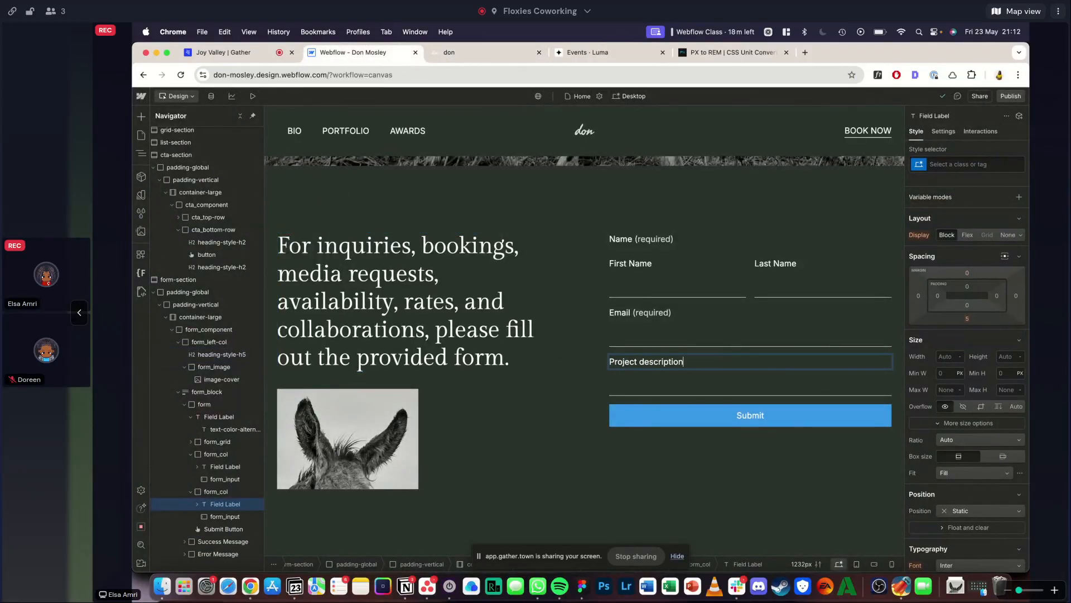
key(Escape)
click(482, 52)
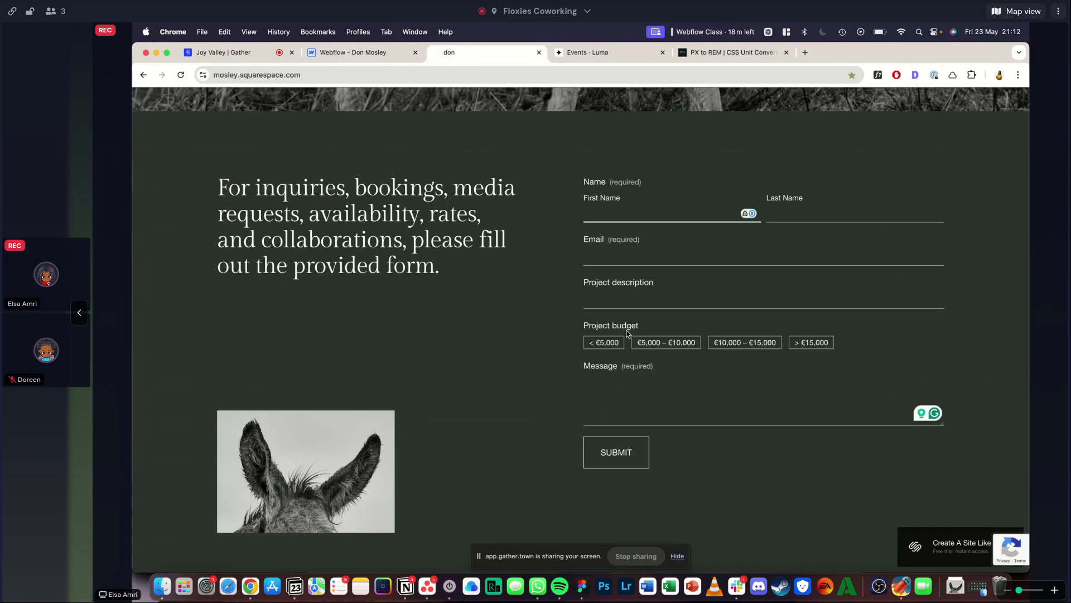
click(345, 53)
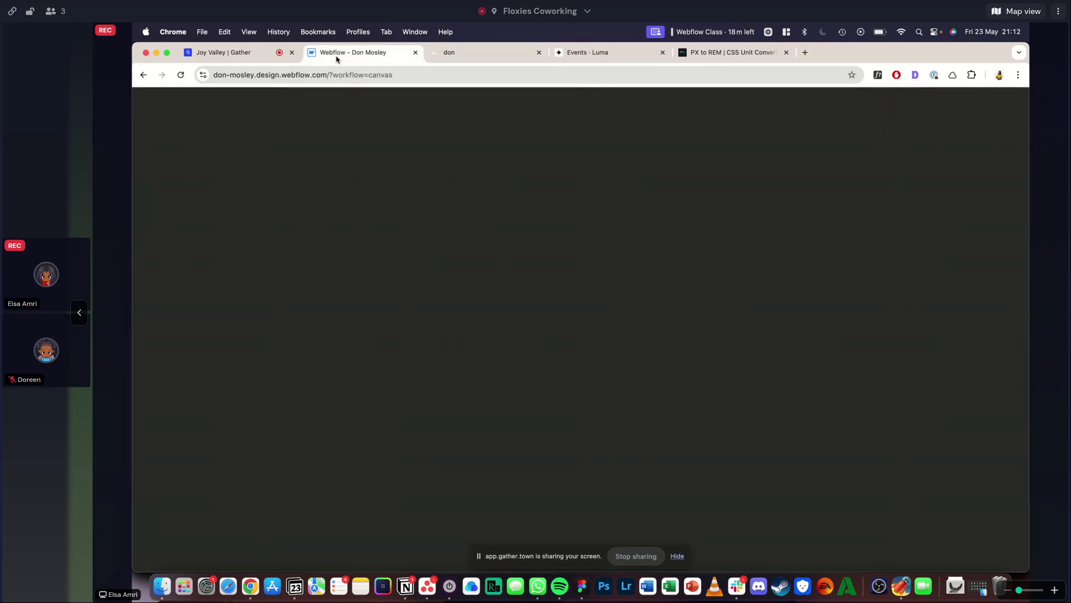
click(634, 305)
key(super+e)
text(check)
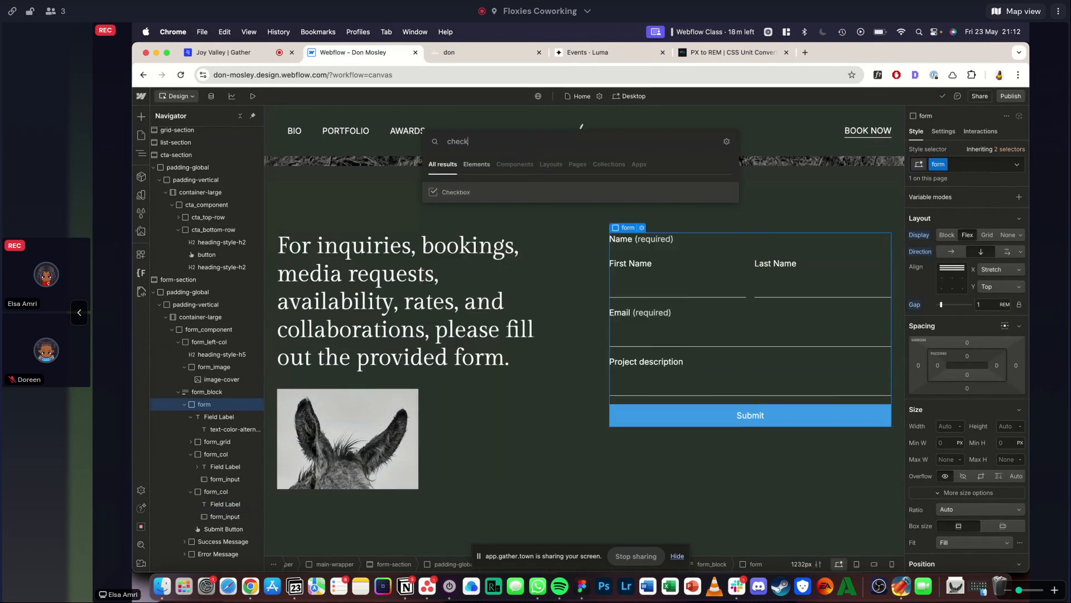
key(Return)
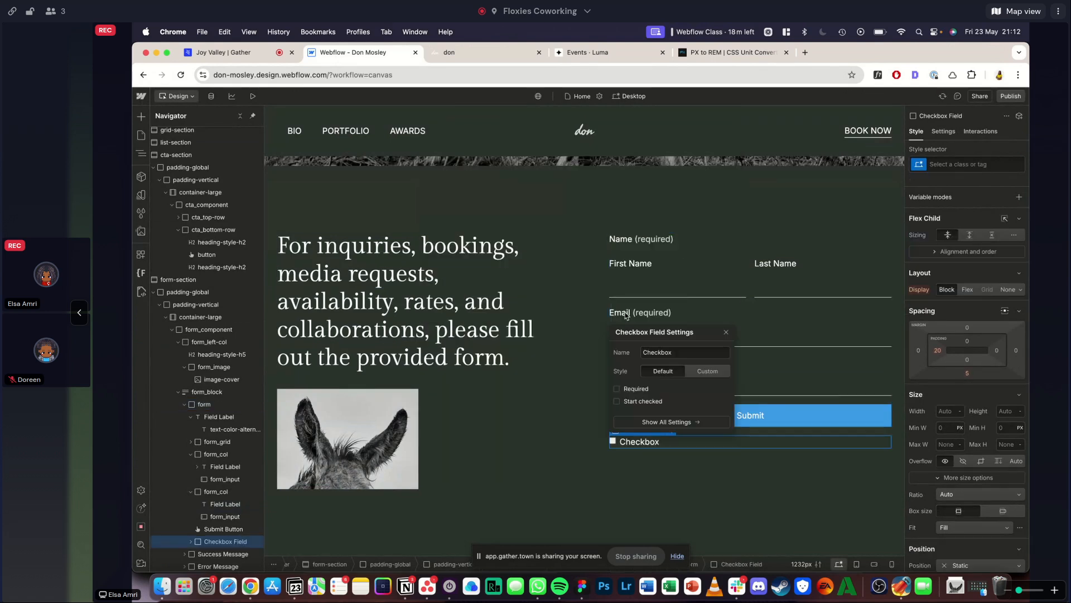
click(494, 57)
click(380, 52)
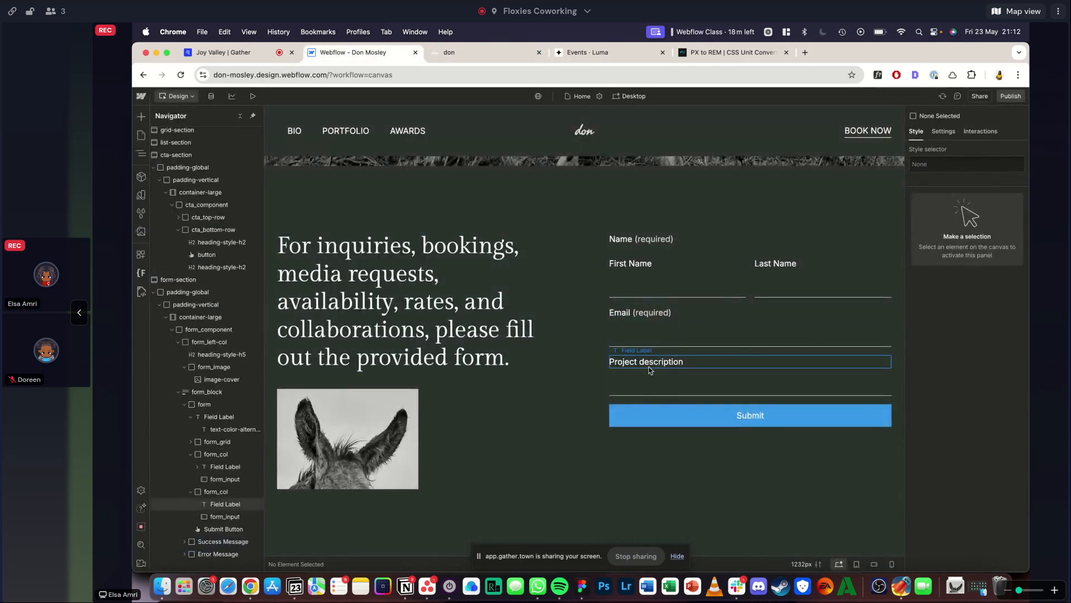
- Duplicate the Project description form_col and delete the text field inside the copy, keeping only its label
click(677, 351)
key(super+d)
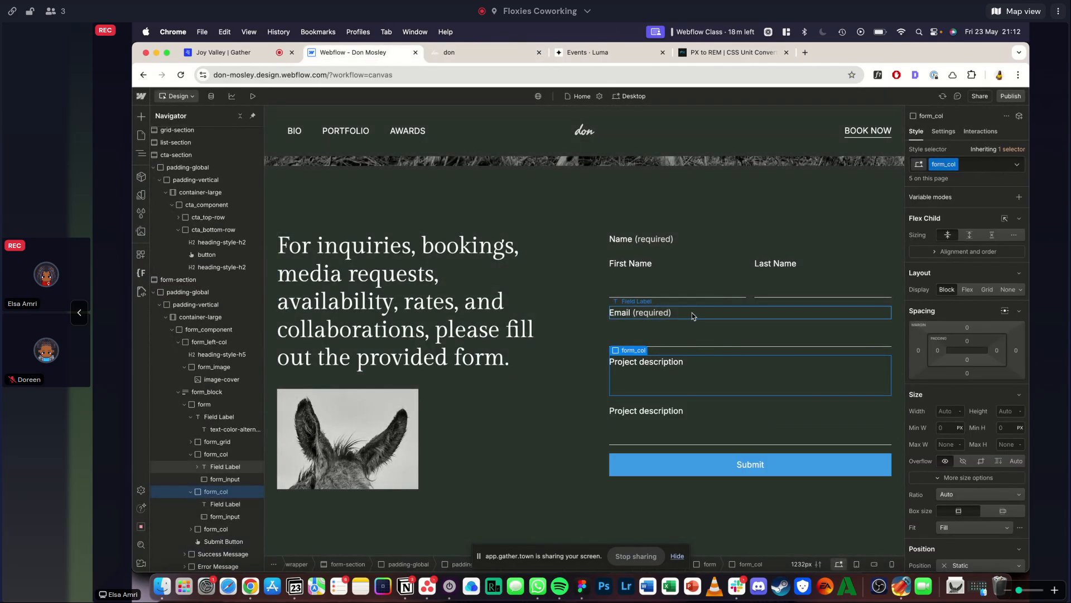
click(659, 434)
key(Delete)
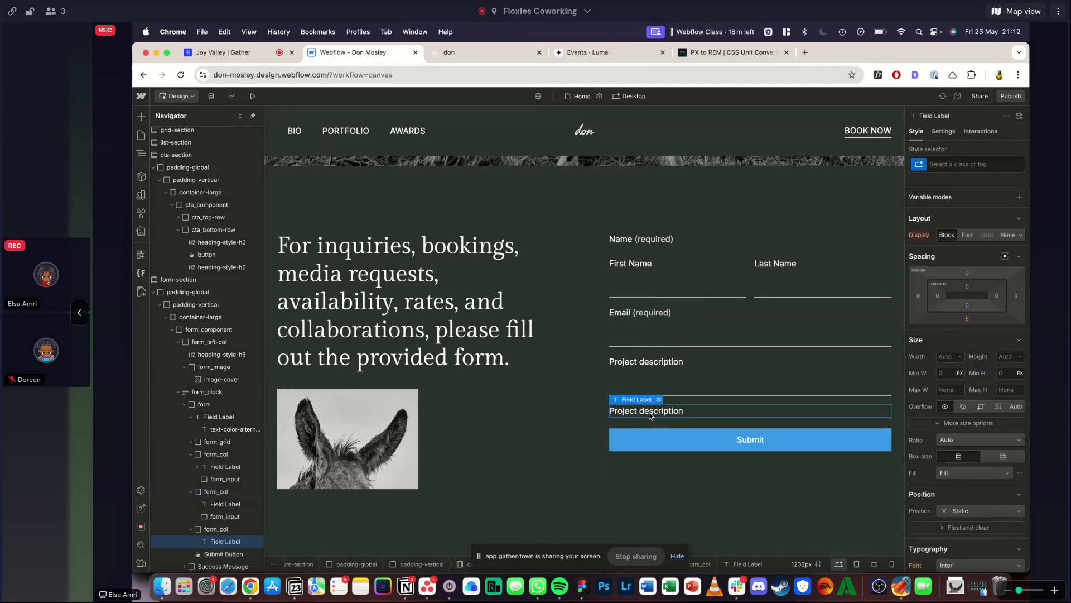
- Add a Checkbox below the label in the last form_col and set its style to Custom
key(super+e)
text(check)
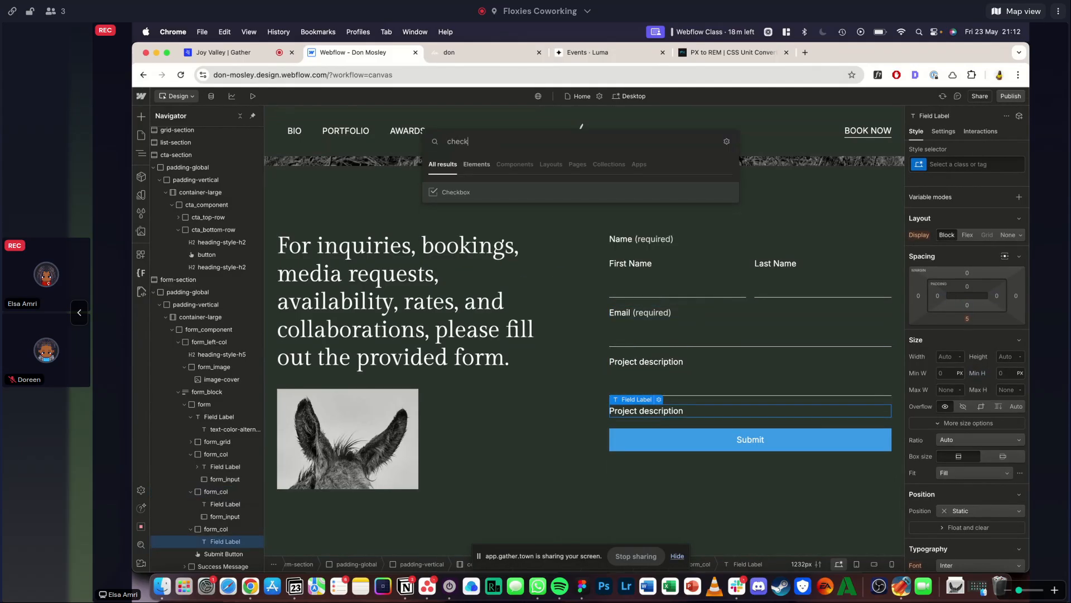
key(Return)
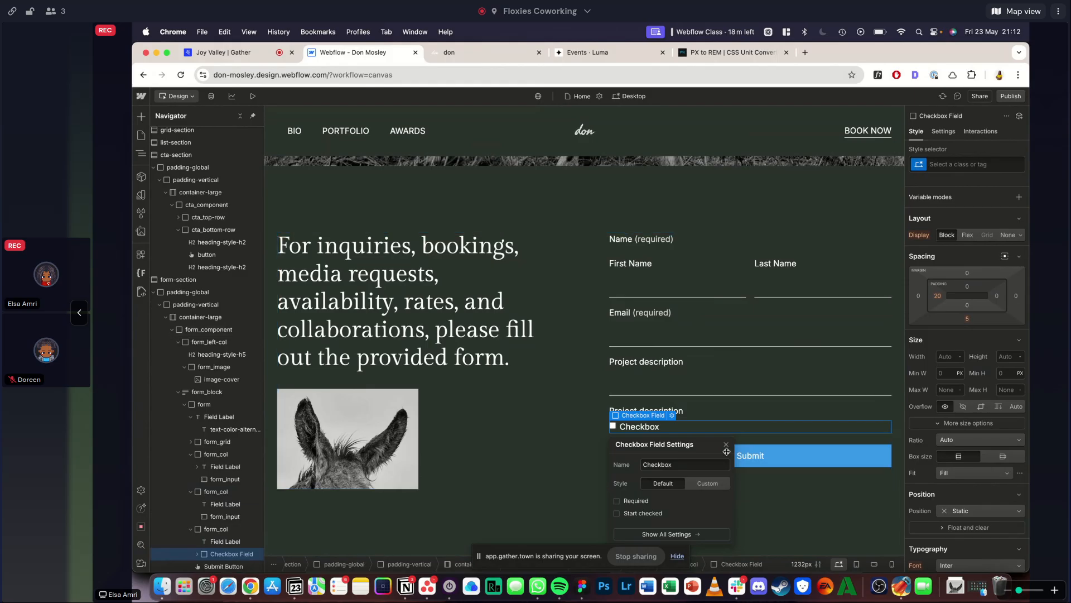
drag(690, 443, 526, 368)
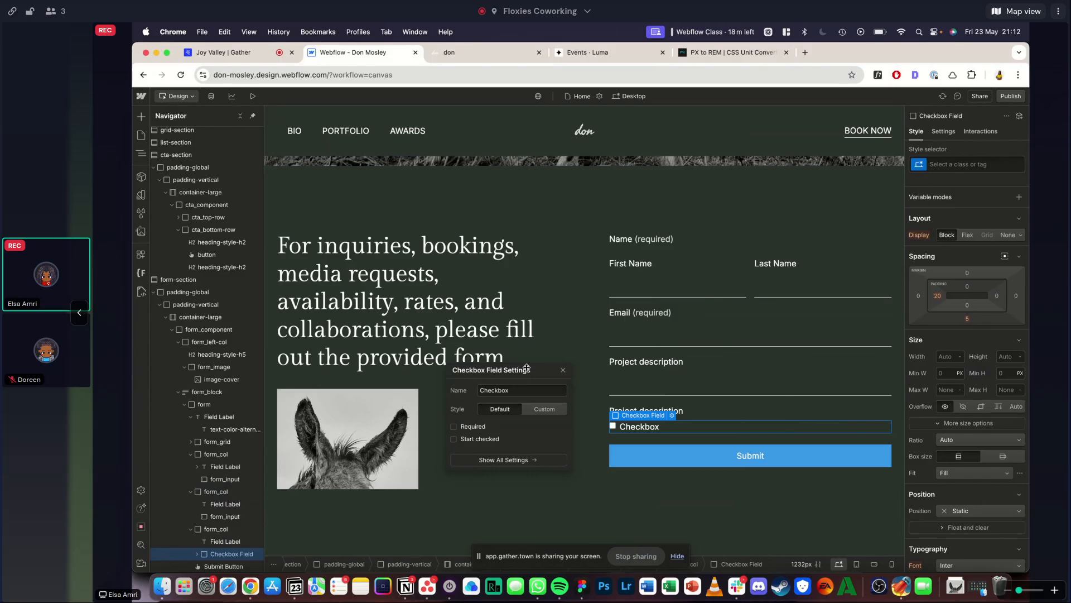
click(539, 409)
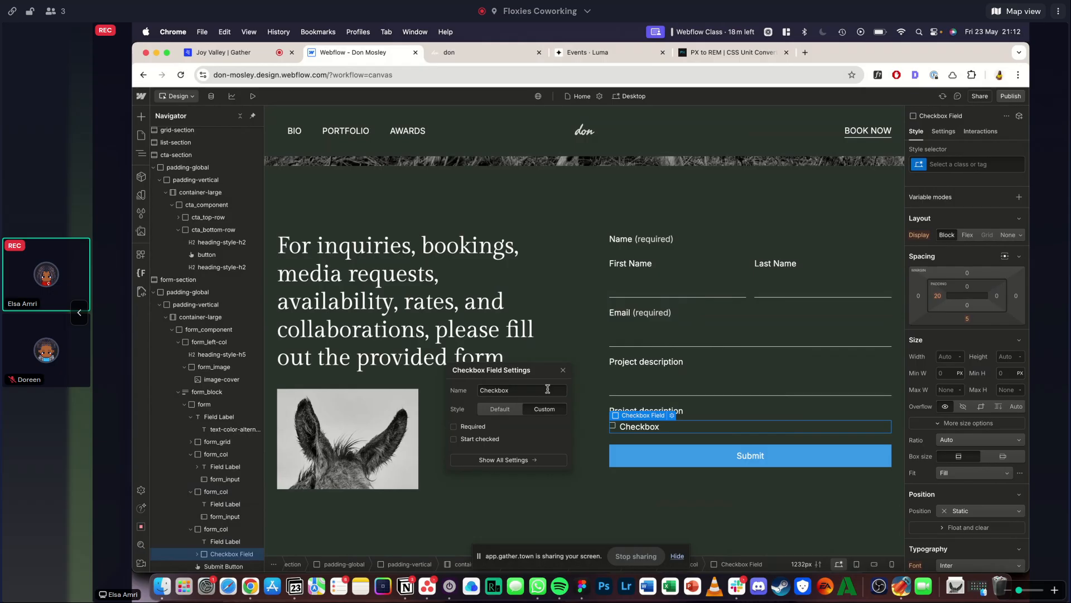
click(563, 370)
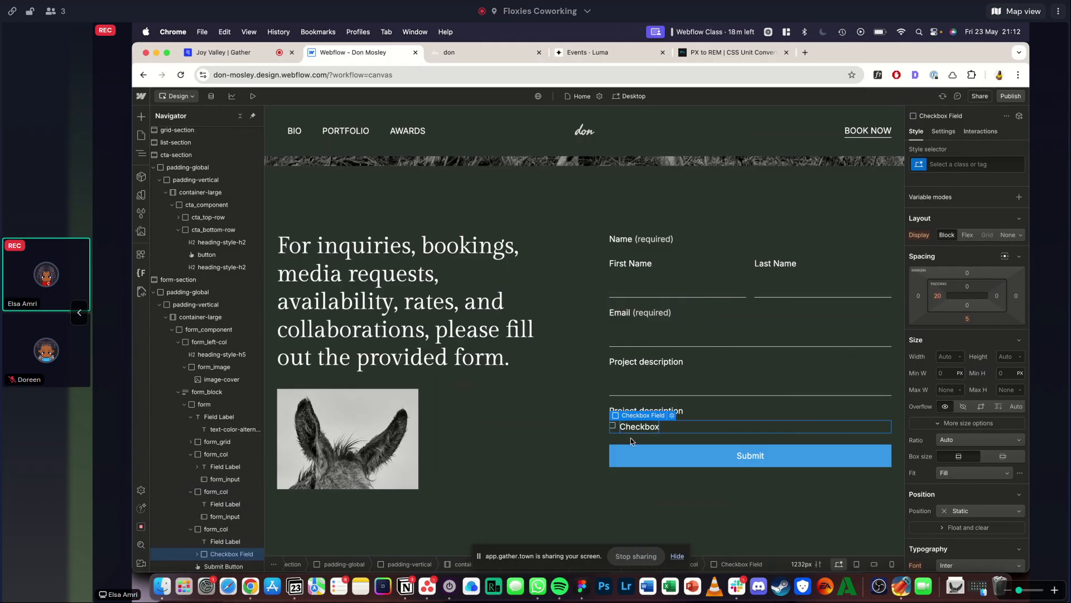
- Examine the Project budget options on the reference site, toggling several to inspect their selected and unselected border and fill styles
click(485, 52)
click(603, 342)
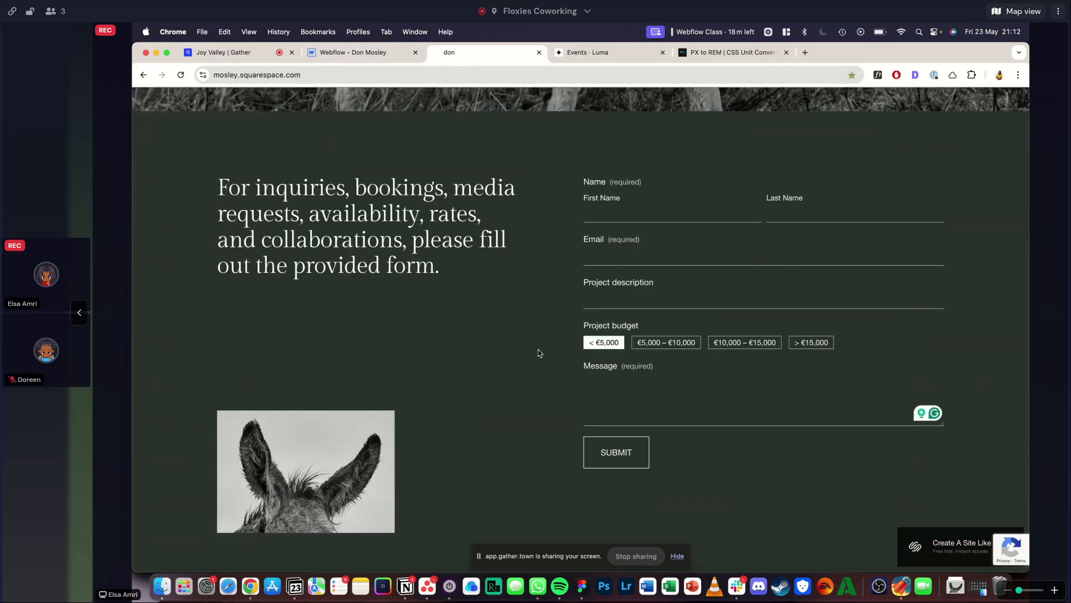
click(328, 52)
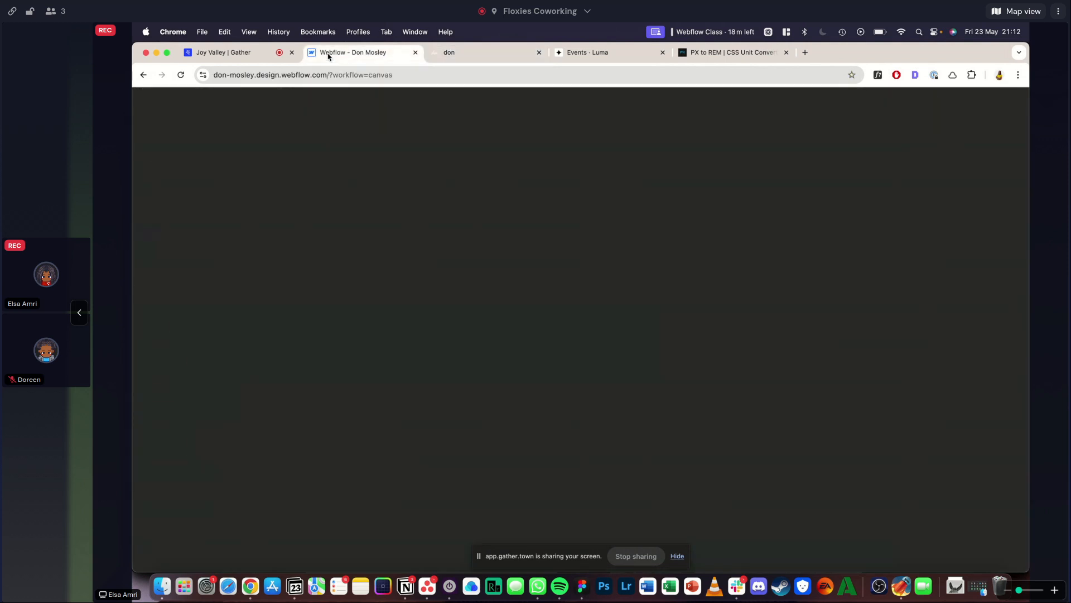
click(526, 53)
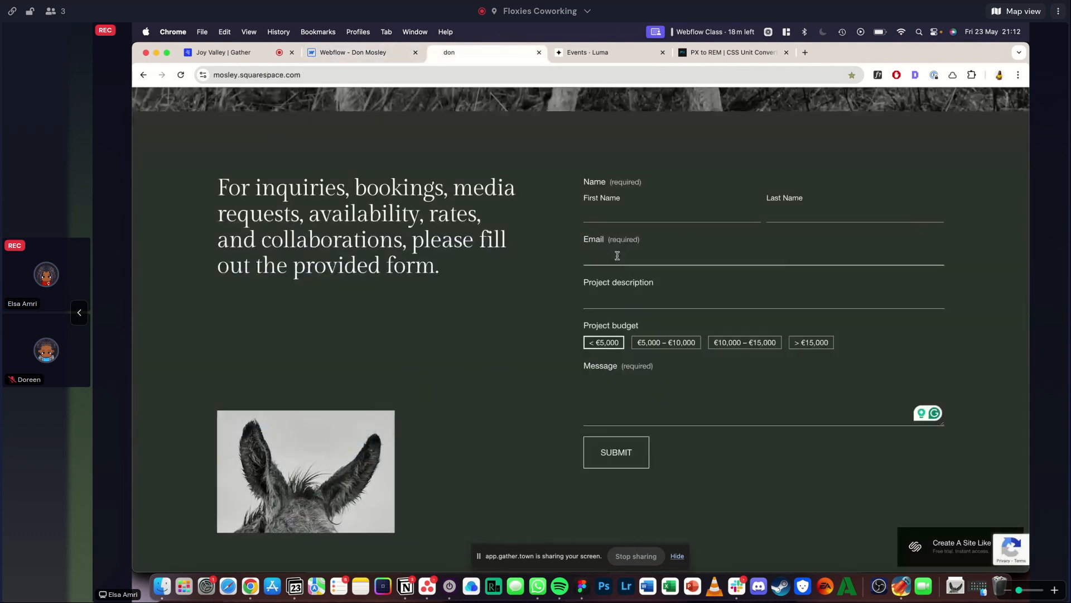
click(666, 342)
click(717, 347)
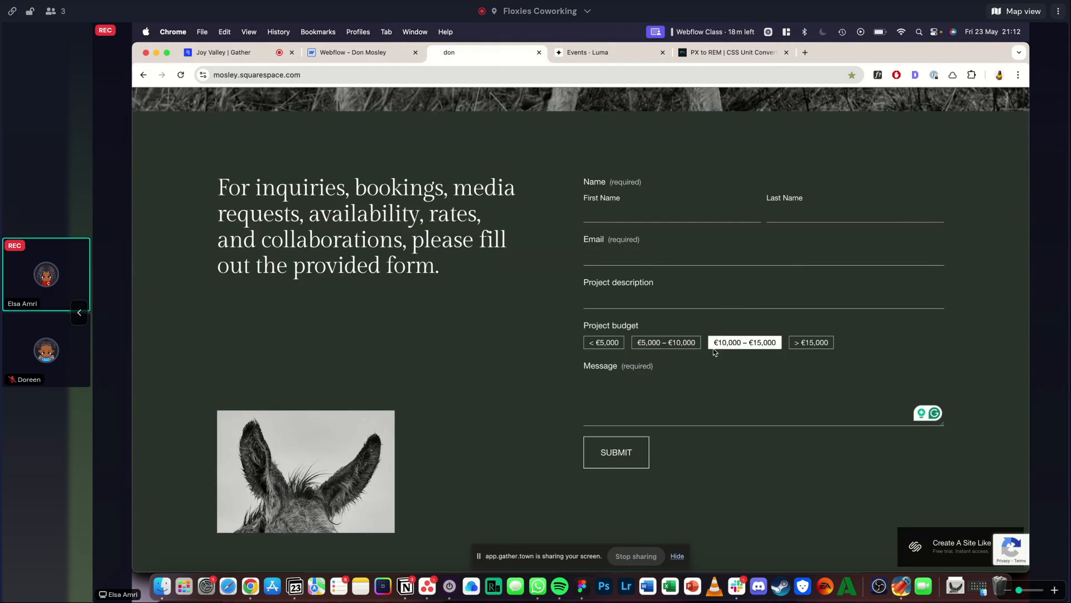
click(463, 389)
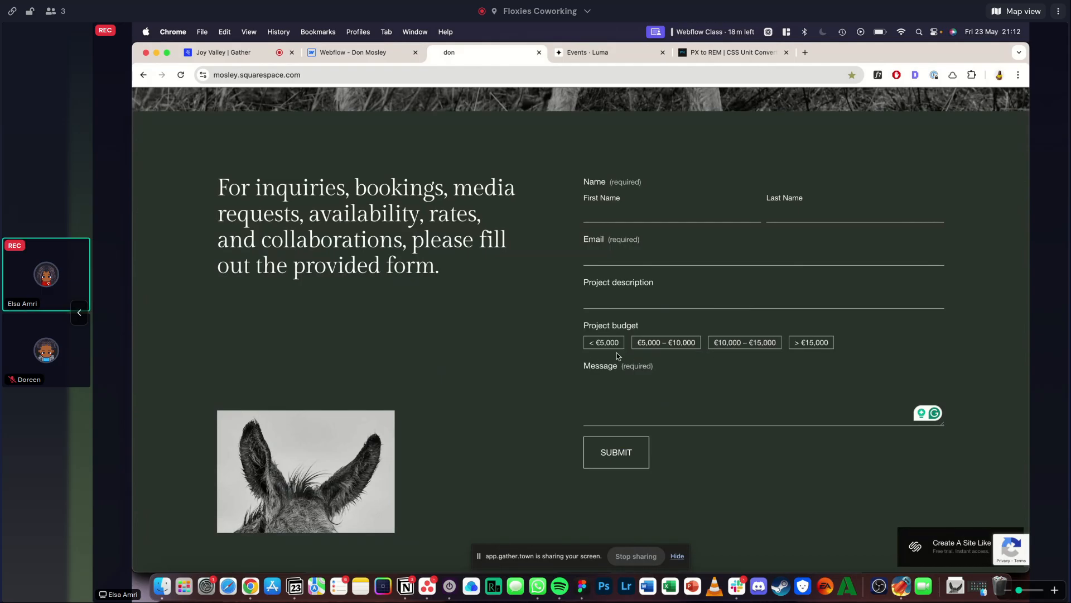
scroll(632, 346, up, 5)
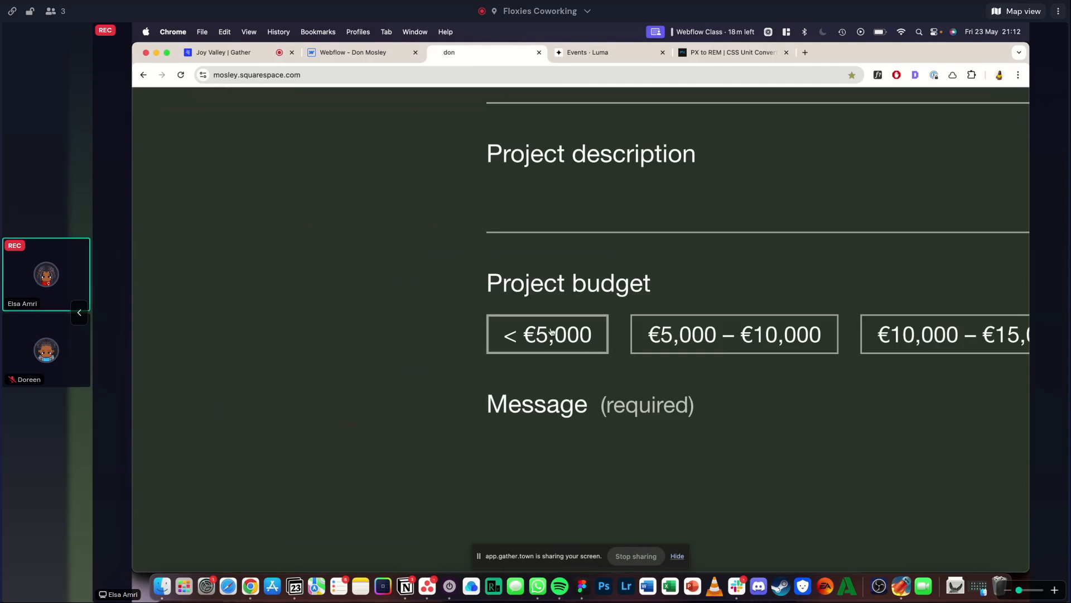
click(529, 335)
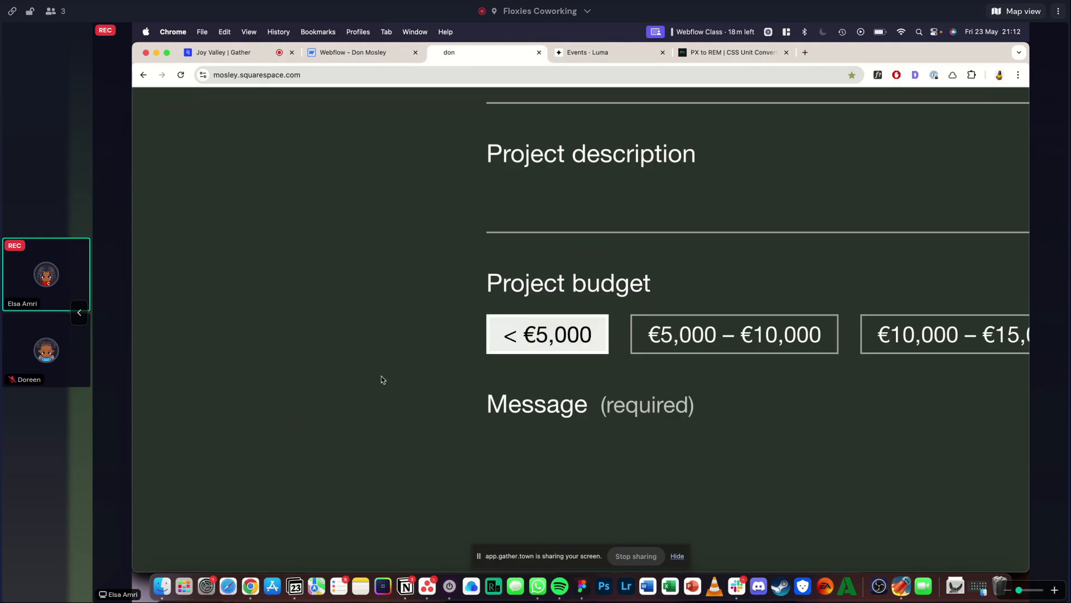
click(534, 335)
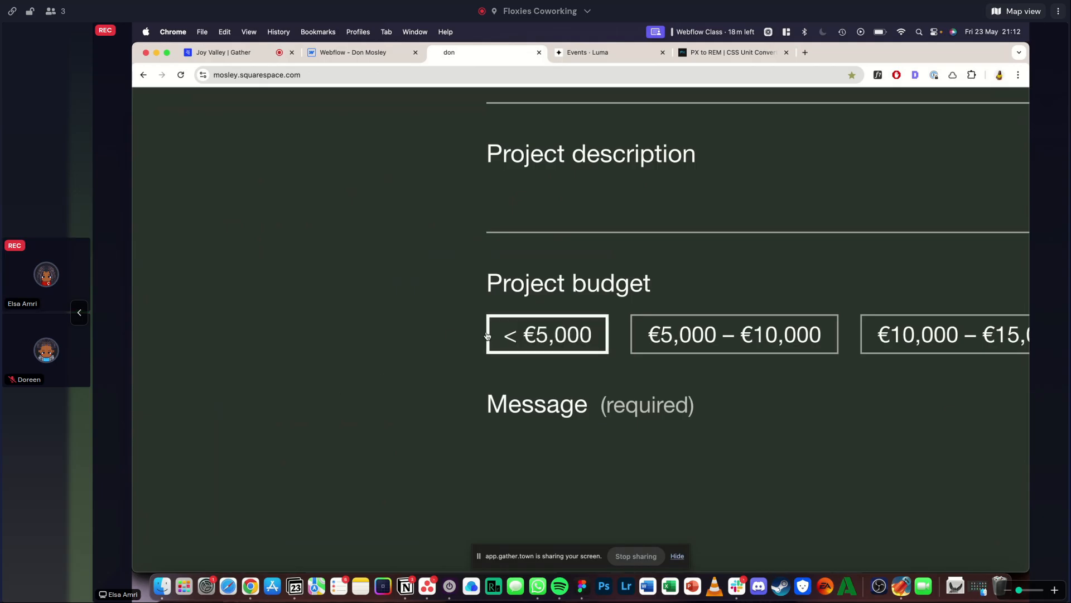
scroll(406, 339, down, 5)
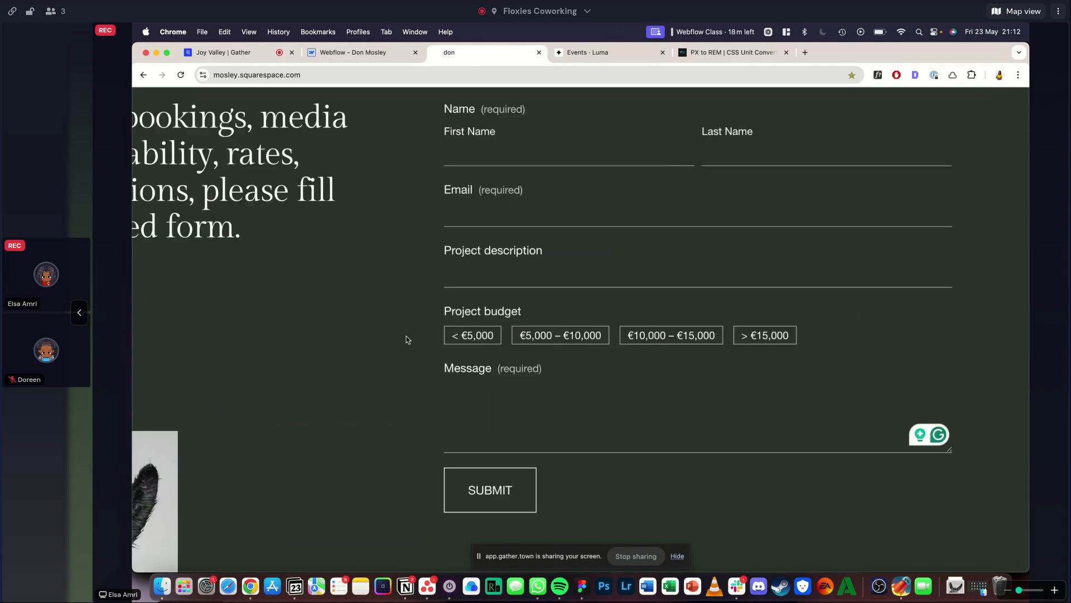
- Switch to the Webflow designer and examine the style settings of the Checkbox inside the last form_col
click(394, 52)
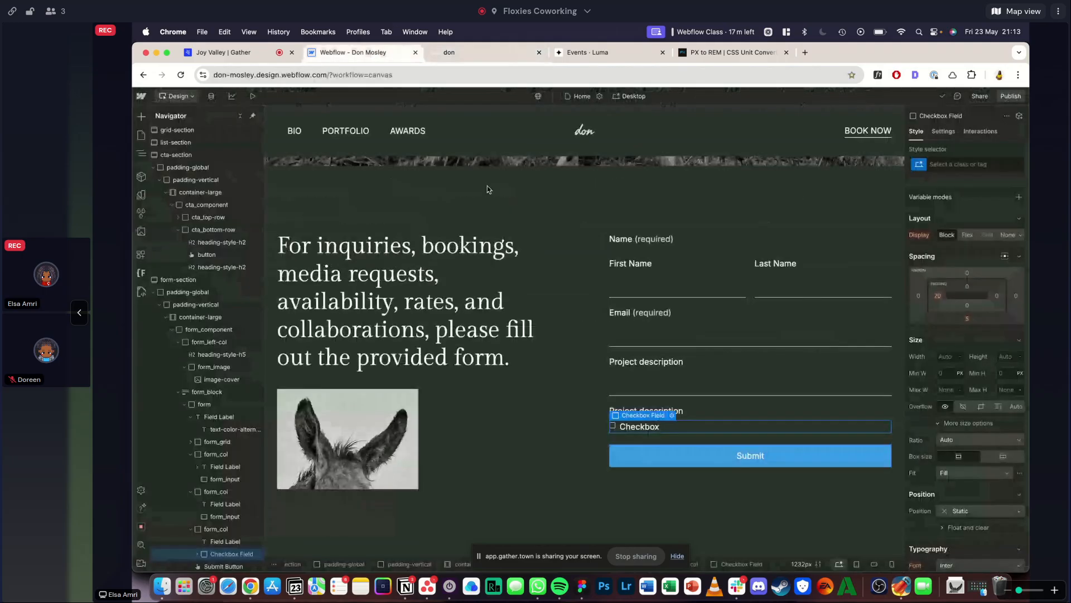
click(625, 431)
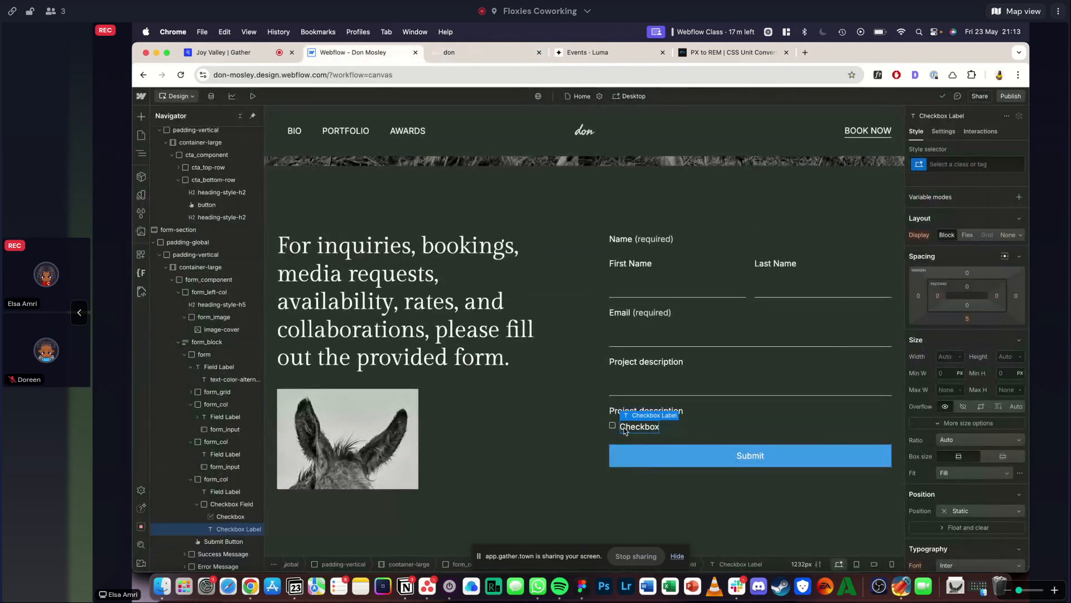
click(222, 518)
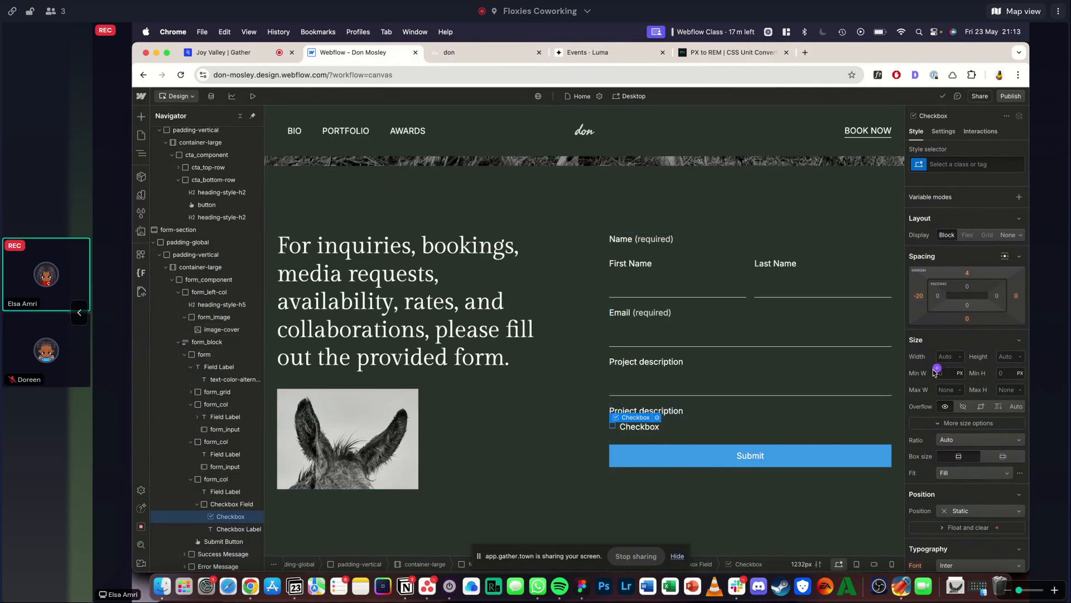
scroll(935, 372, down, 3)
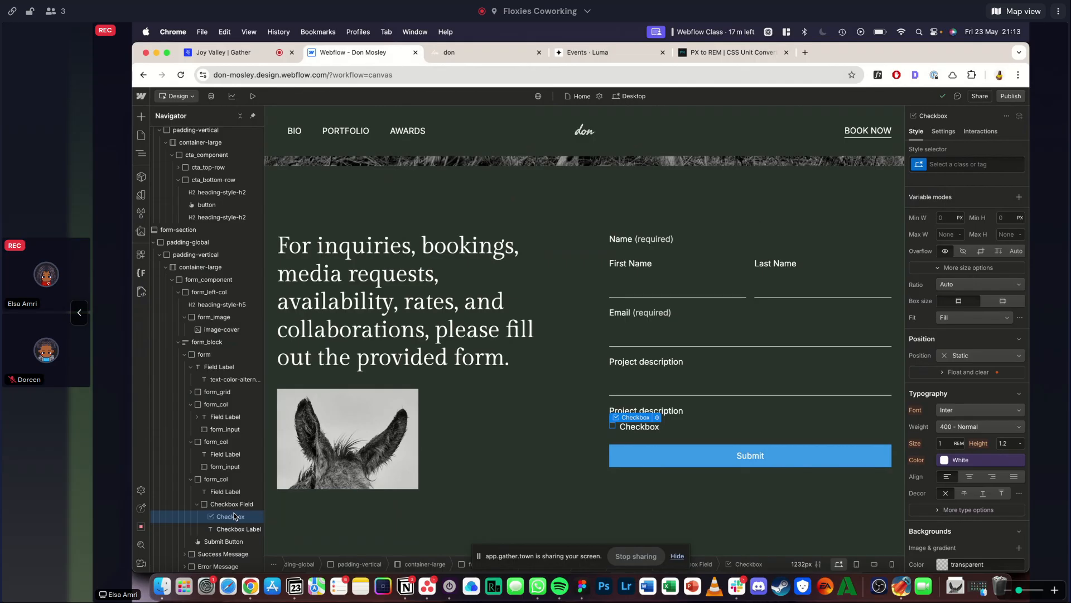
- Try to delete the inner Checkbox from the Checkbox Field and undo the deletion
key(Delete)
key(super+z)
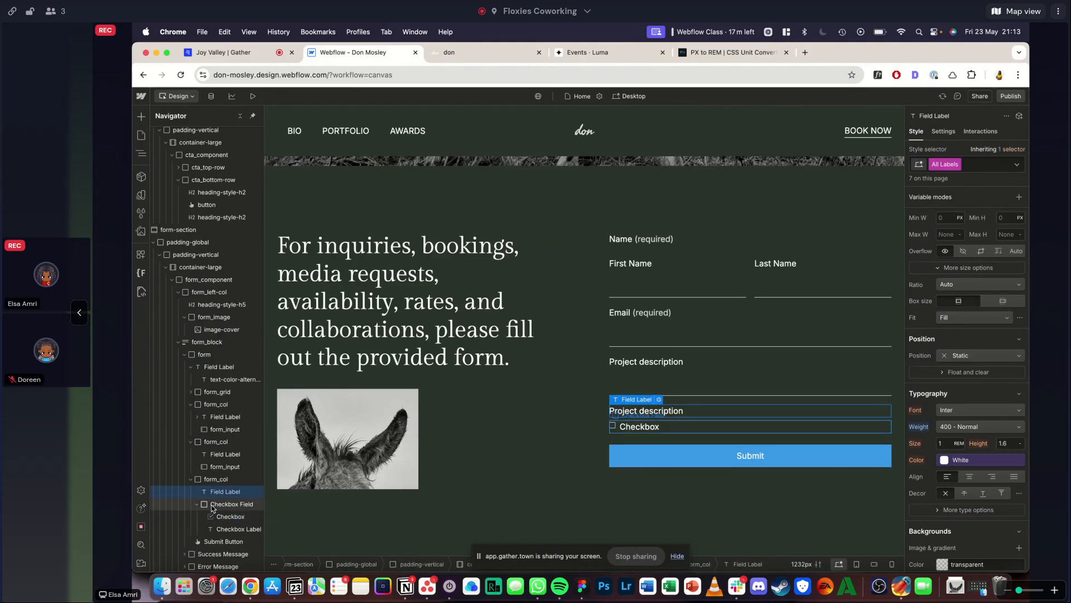
click(222, 520)
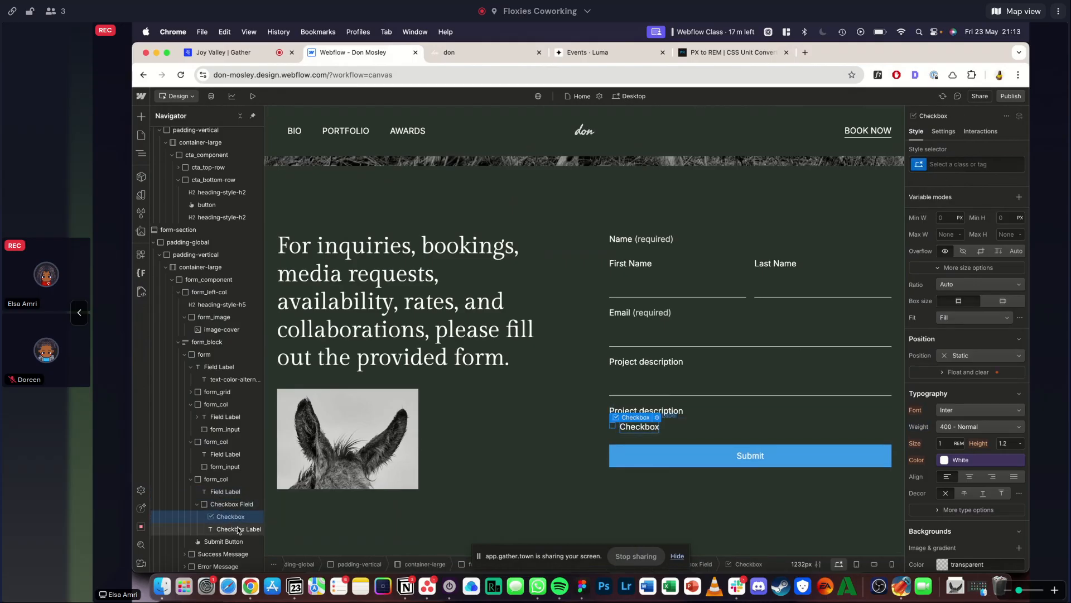
drag(231, 527, 231, 520)
click(230, 516)
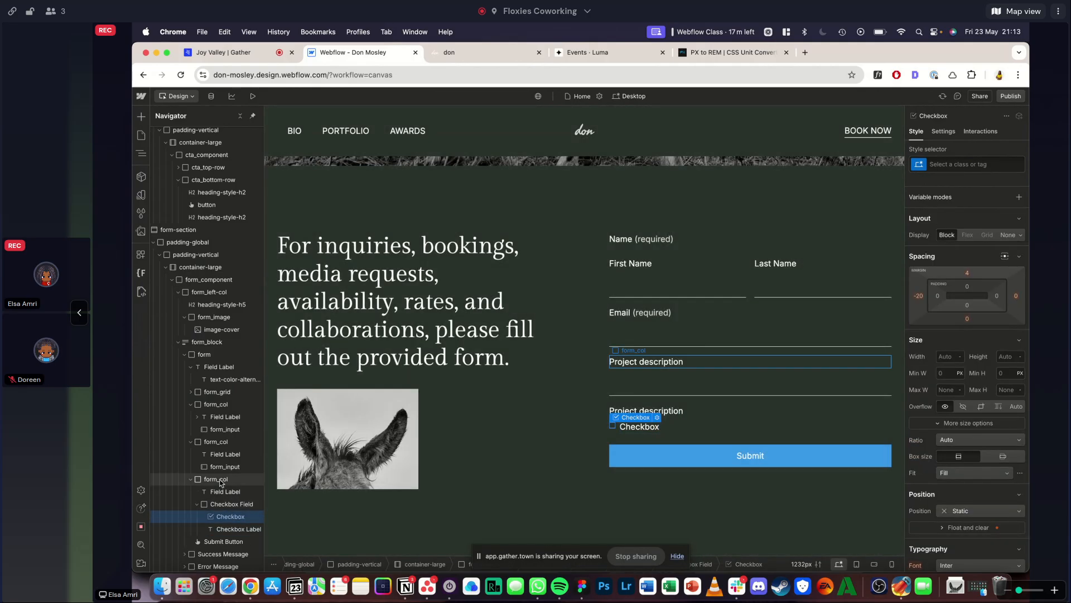
- Wrap the Checkbox Field in a div block with the new class form_checkboxes and set its display to Flex
click(227, 504)
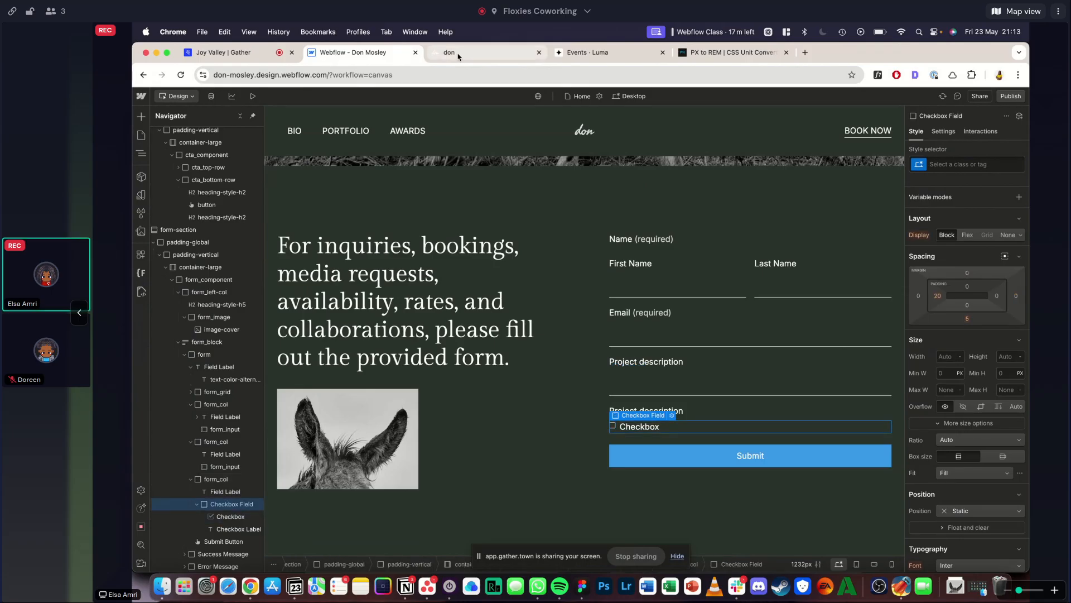
right_click(212, 510)
mouse_move(277, 377)
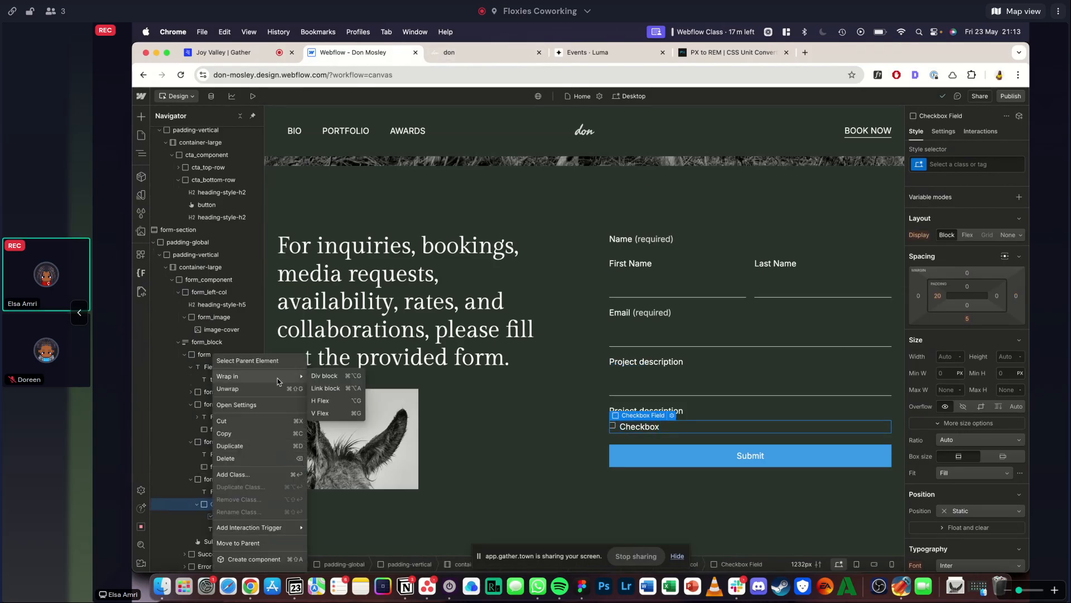
click(334, 378)
click(461, 52)
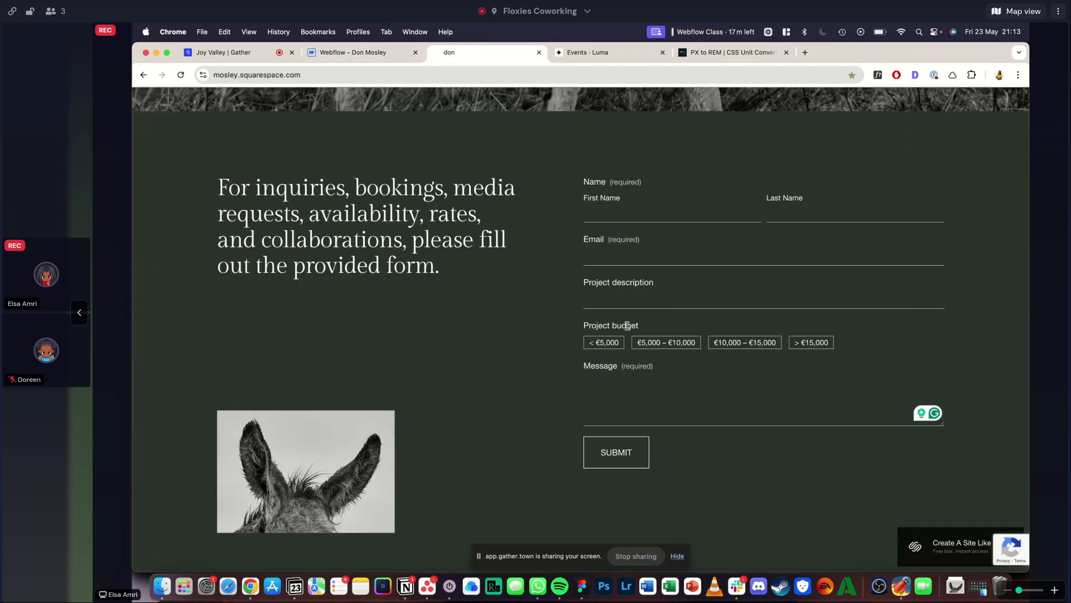
click(376, 51)
key(super+Return)
text(form_checkb)
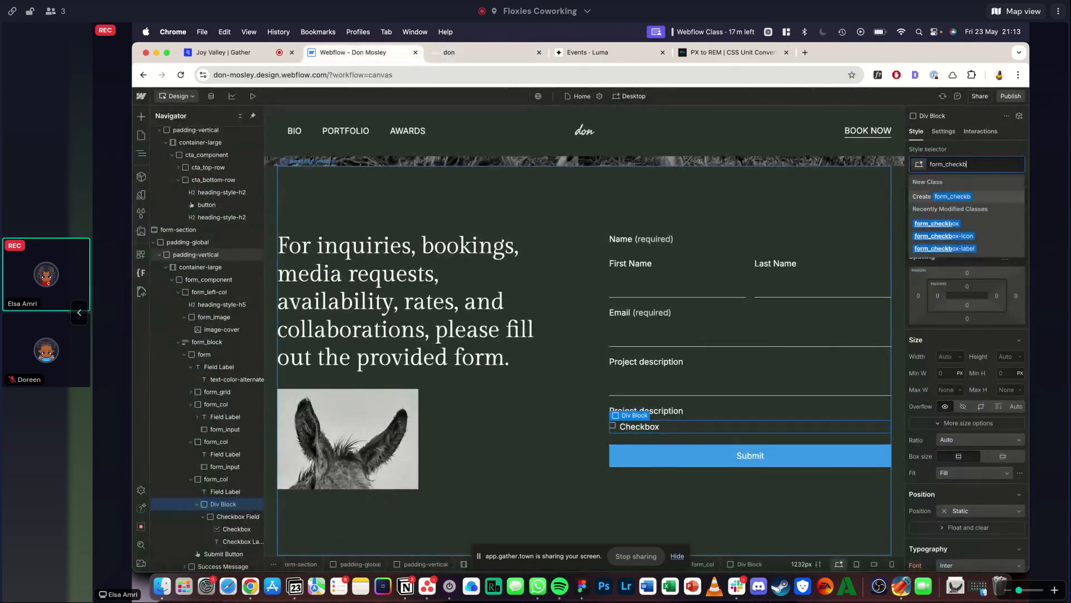
text(oxes)
key(Return)
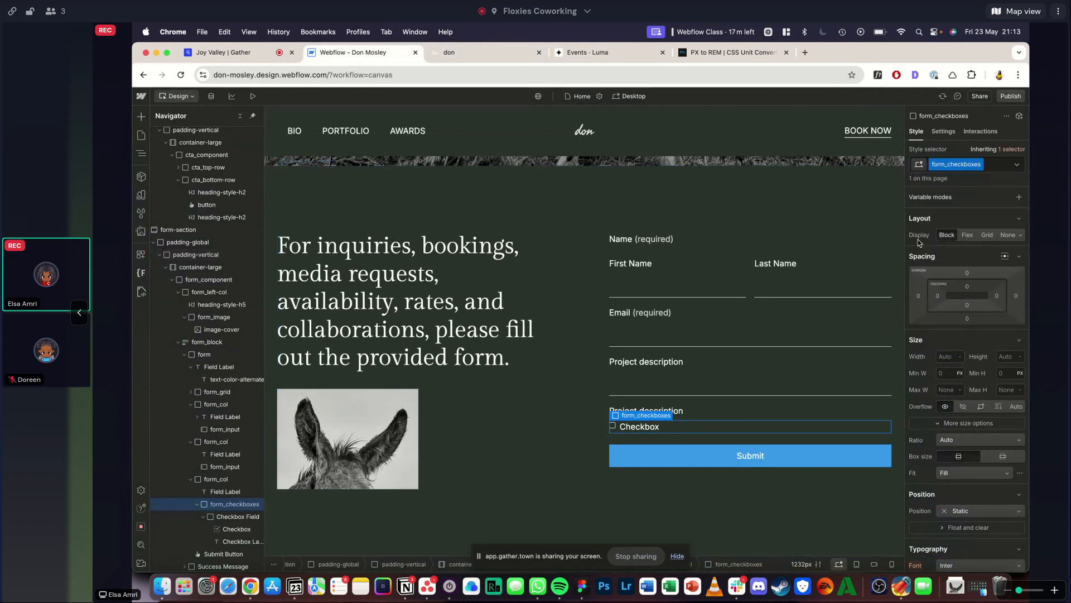
click(961, 233)
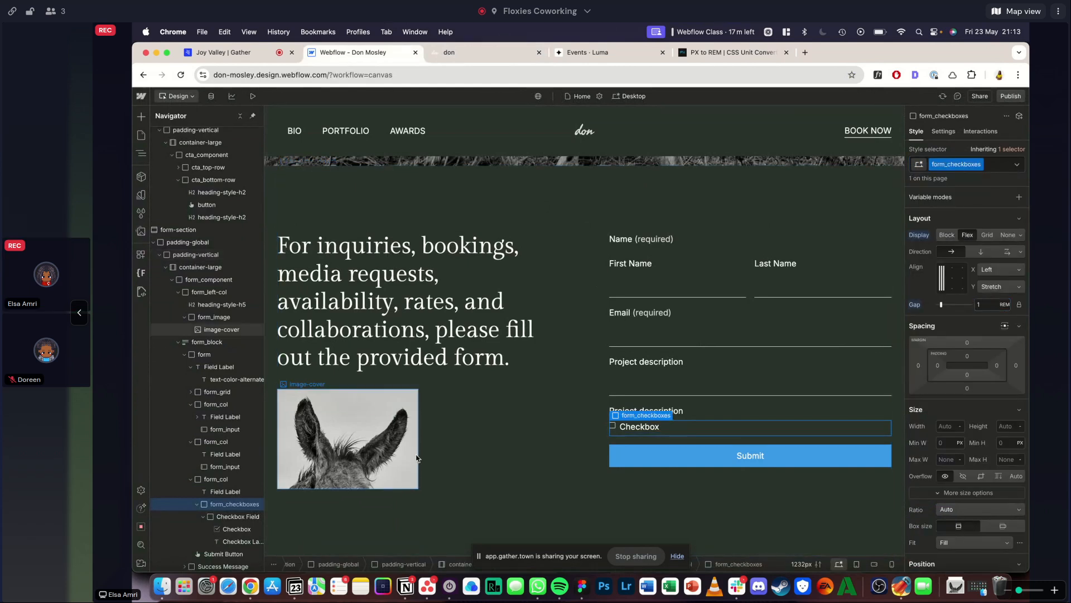
- Apply the existing form_checkbox class to the Checkbox Field and set its bottom margin to 0 rem
click(229, 520)
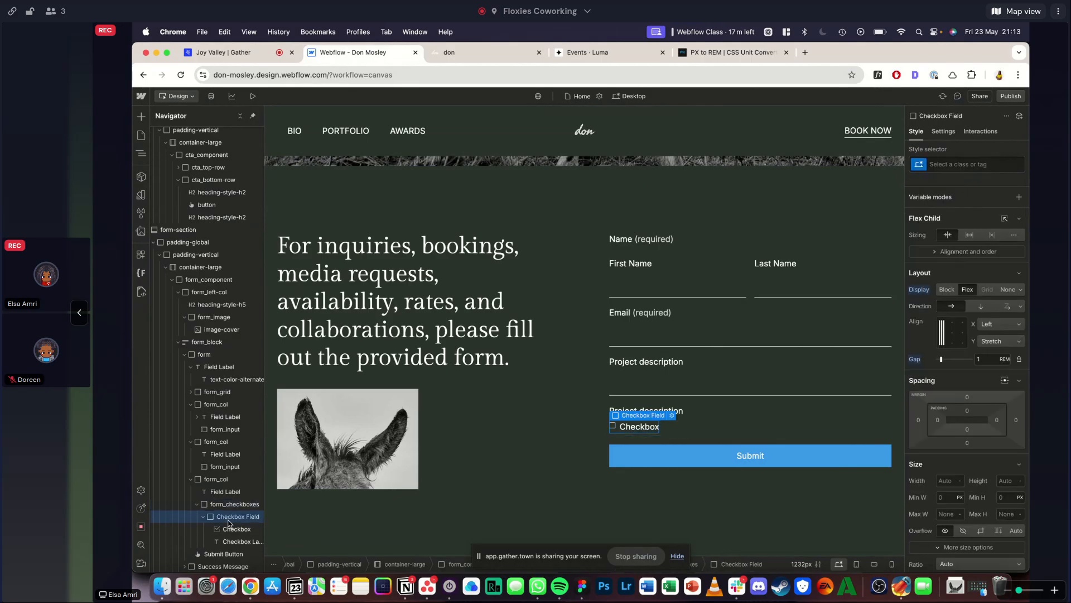
click(952, 163)
text(form_)
key(BackSpace)
key(BackSpace)
key(BackSpace)
key(BackSpace)
key(BackSpace)
text(check)
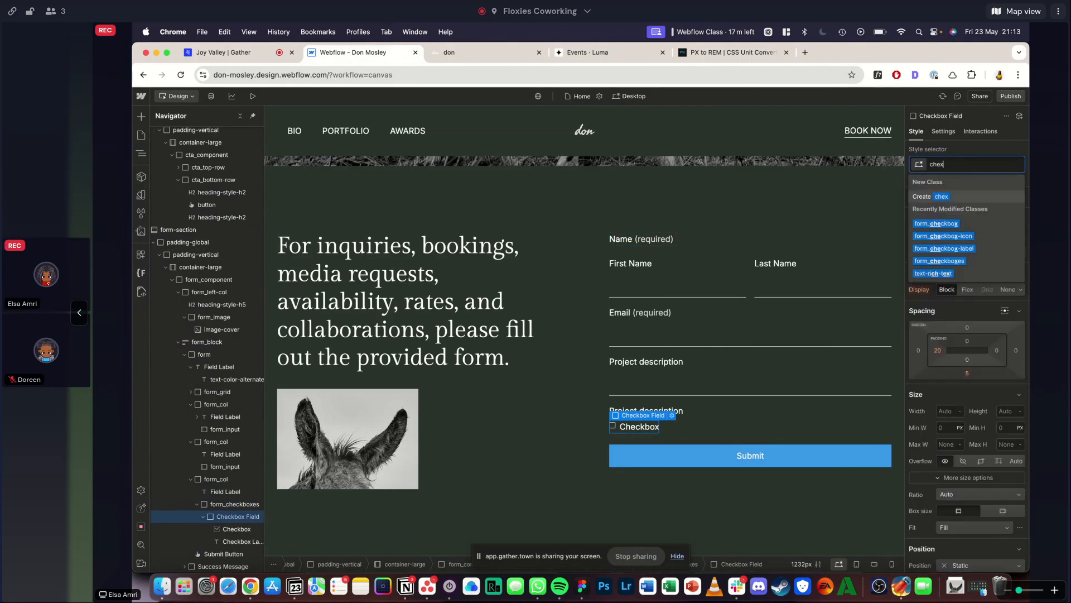
click(962, 225)
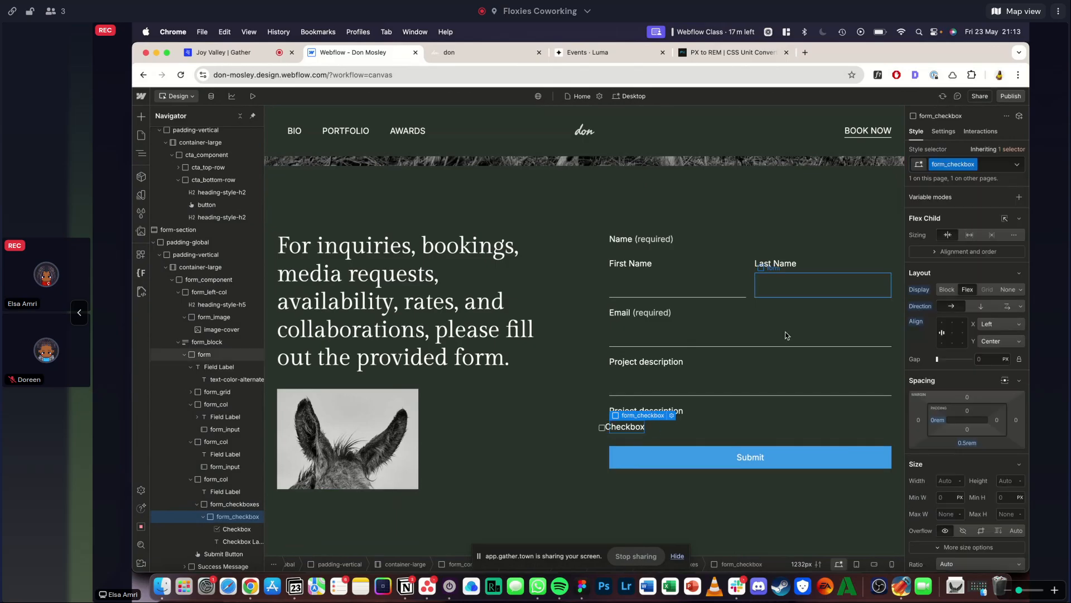
alt+click(967, 442)
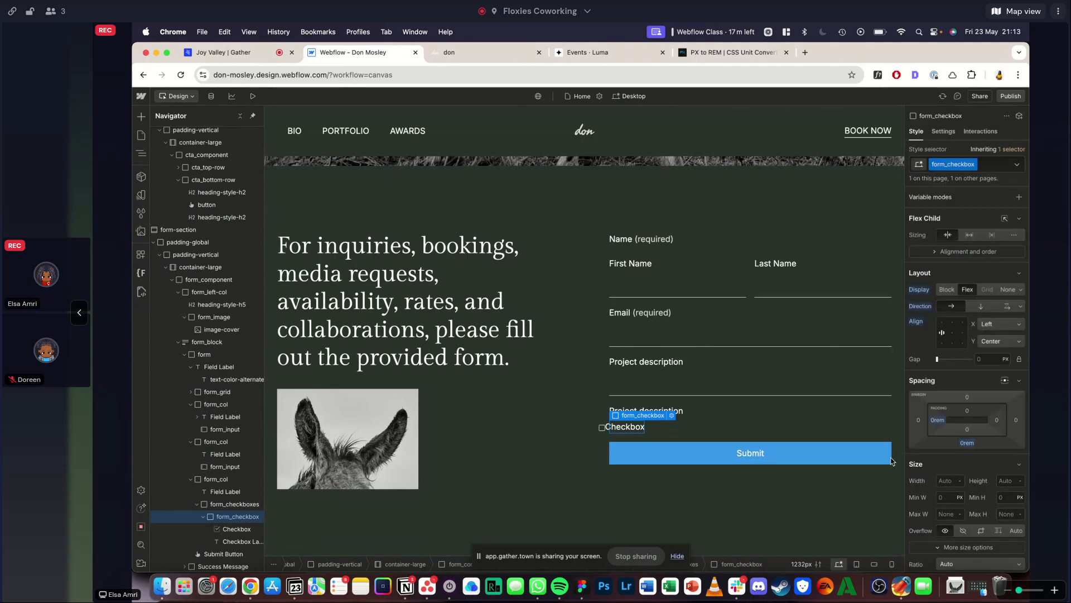
- Apply the existing form_checkbox-icon class to the Checkbox and the form_checkbox-label class to its label
click(232, 531)
key(super+Return)
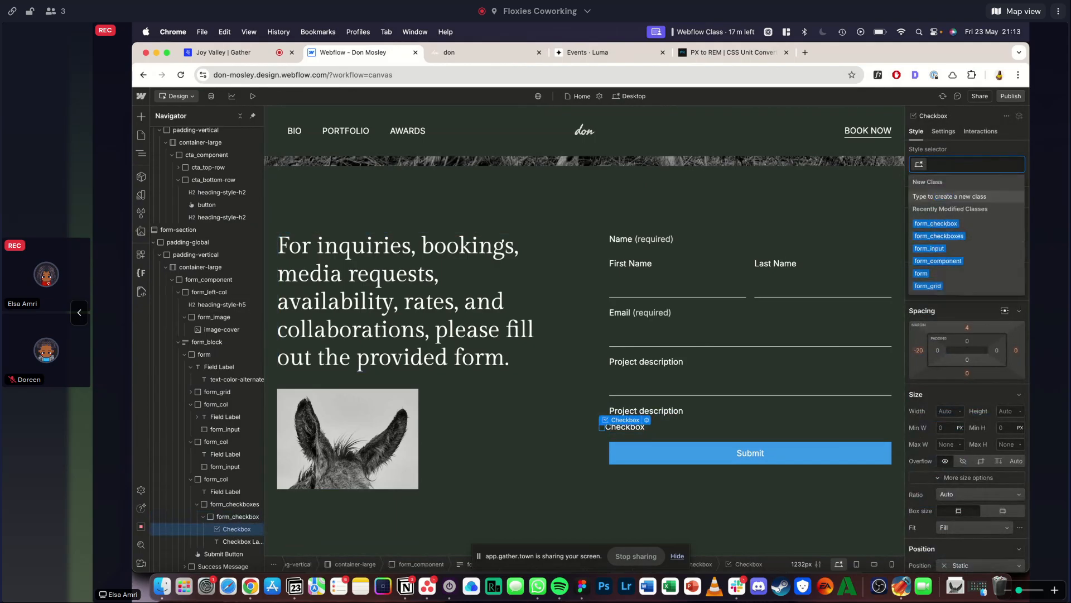
text(che)
key(Down)
key(Down)
key(Return)
click(228, 542)
key(super+Return)
text(che)
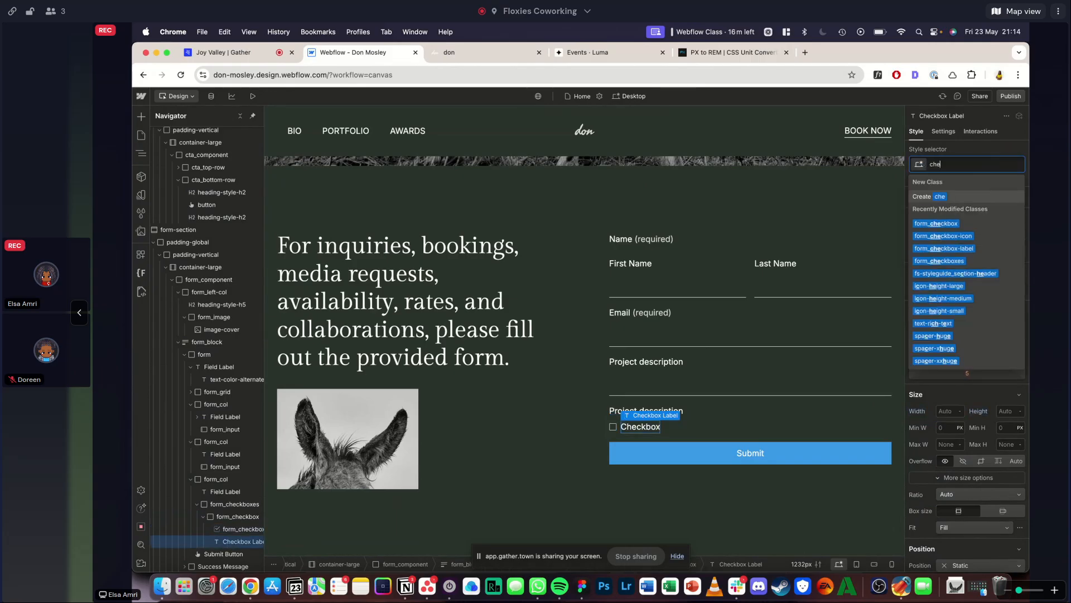
key(Down)
key(Down)
key(Down)
key(Return)
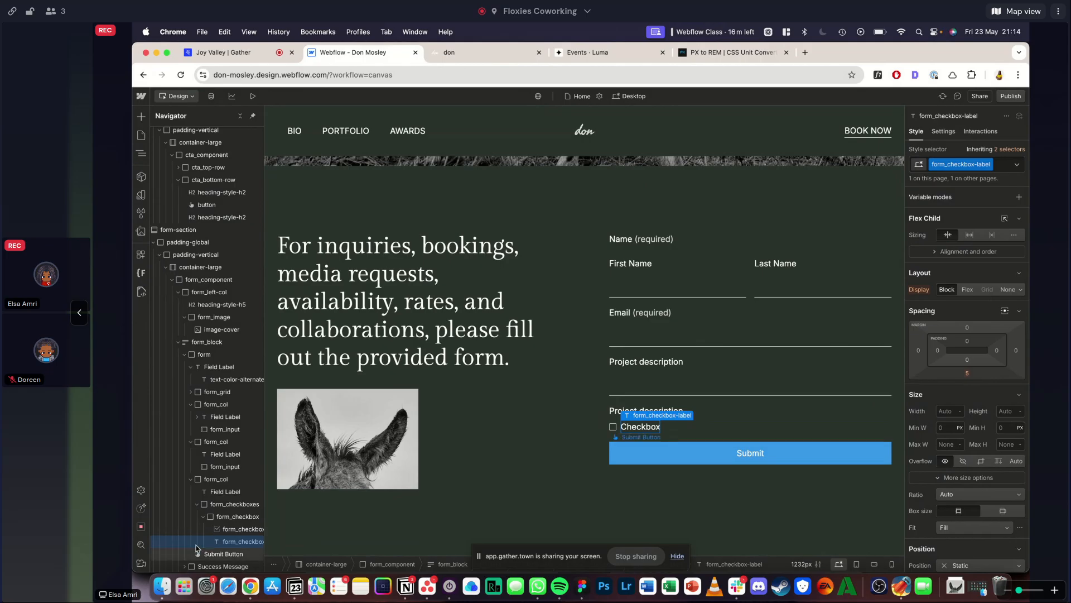
- Set both the width and the height of form_checkbox-icon to 100%
click(233, 531)
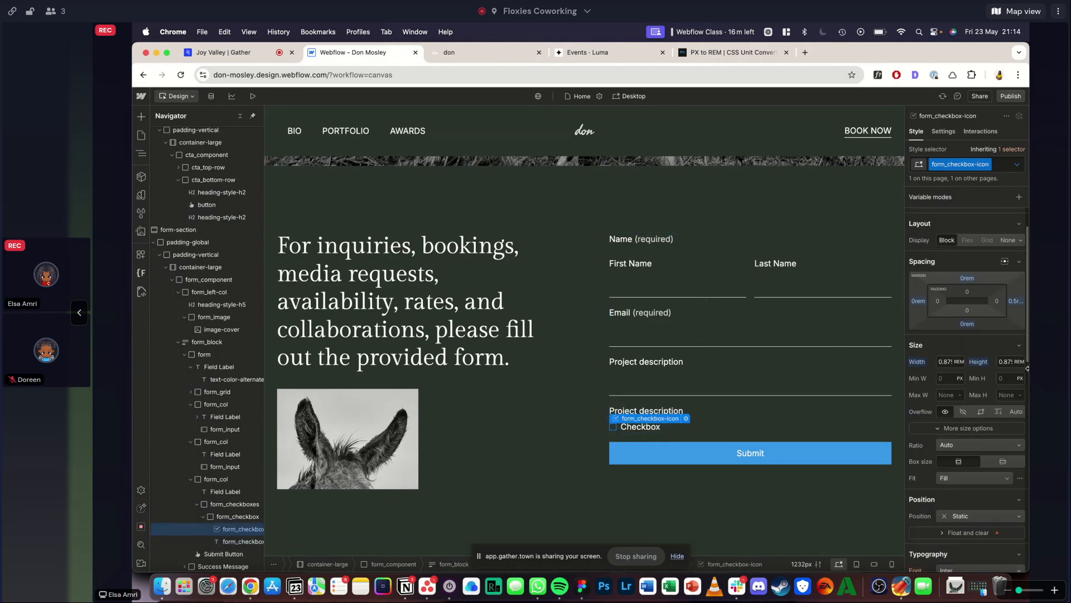
click(951, 362)
text(100%)
key(Return)
click(1005, 361)
text(100%)
key(Return)
- Set the border style of form_checkbox-icon to none and its right margin to 0
scroll(971, 346, down, 10)
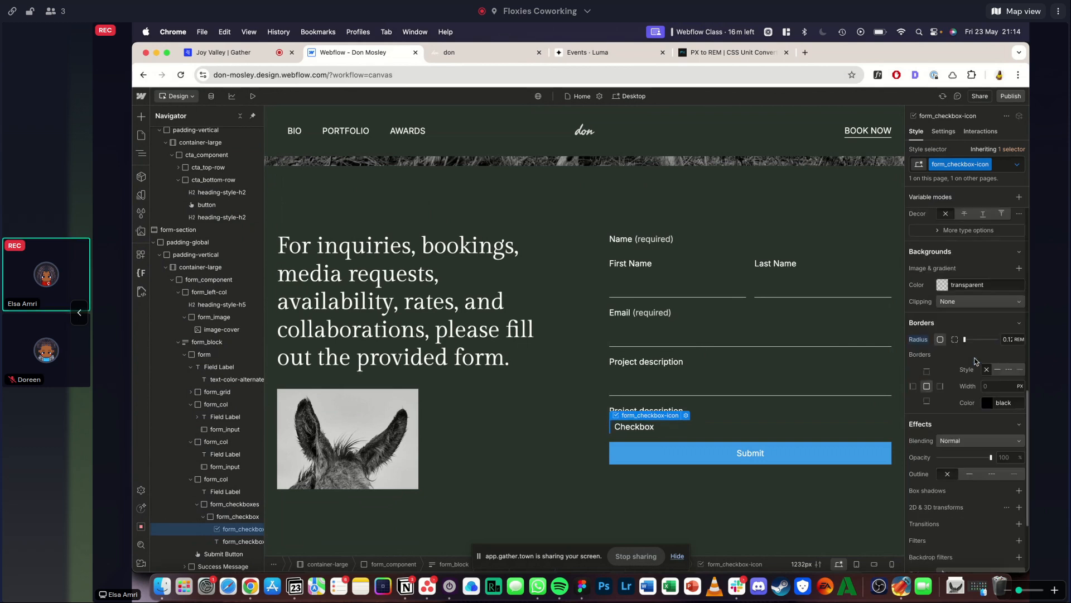
click(987, 331)
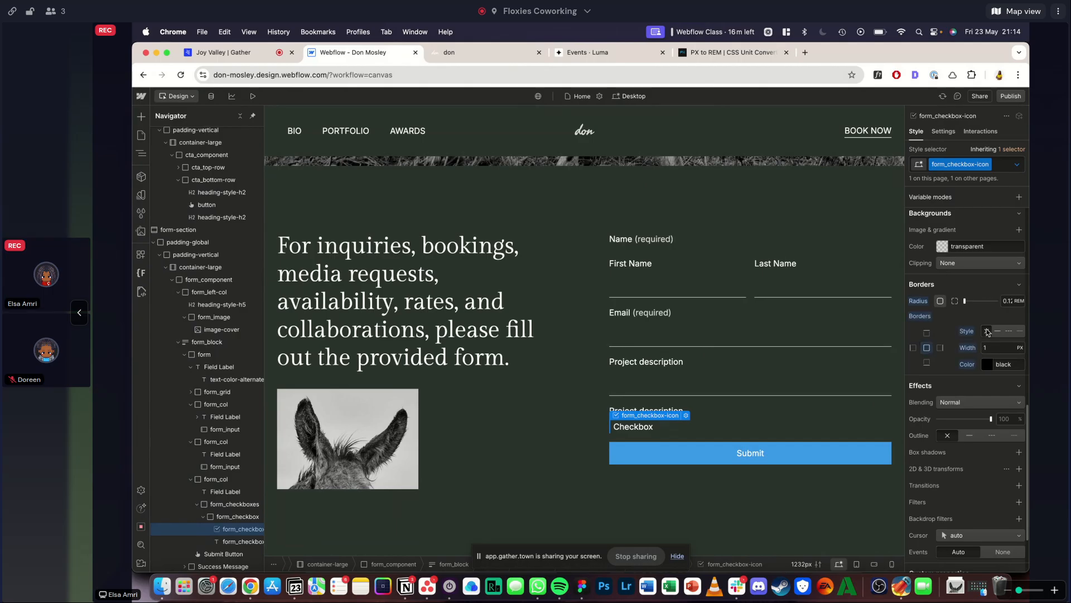
scroll(987, 331, up, 10)
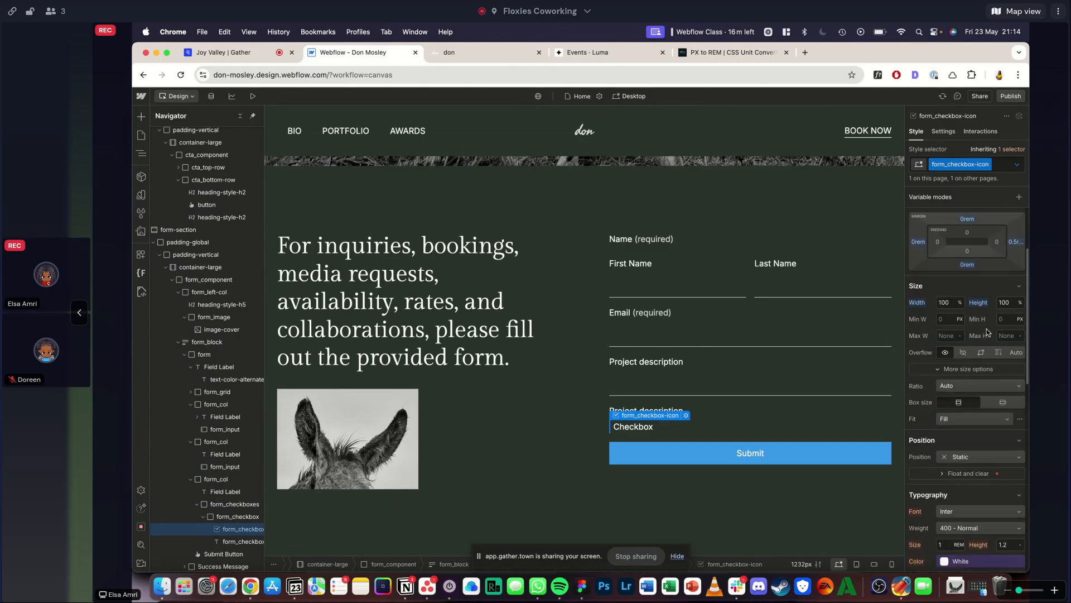
click(1015, 287)
text(0rem)
key(Return)
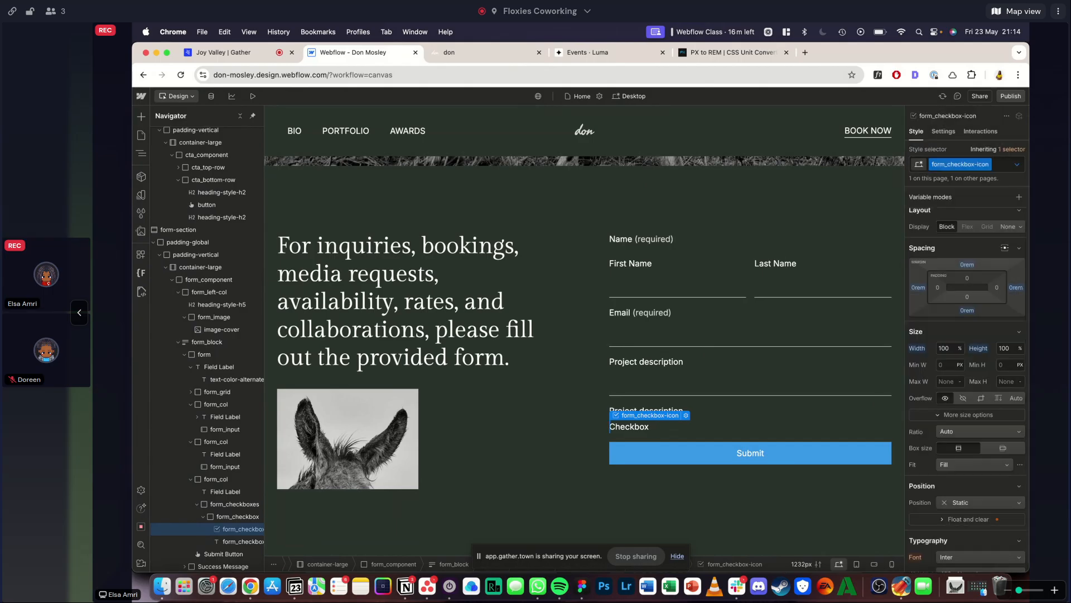
scroll(986, 364, down, 4)
scroll(957, 391, up, 5)
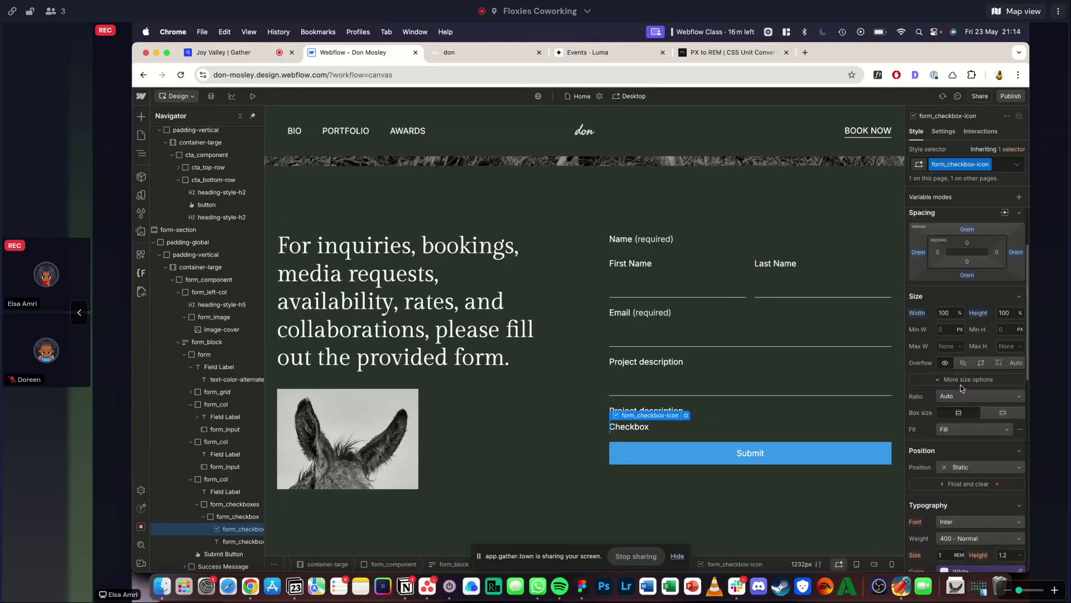
- Set the position of the form_checkbox element to Relative
click(237, 517)
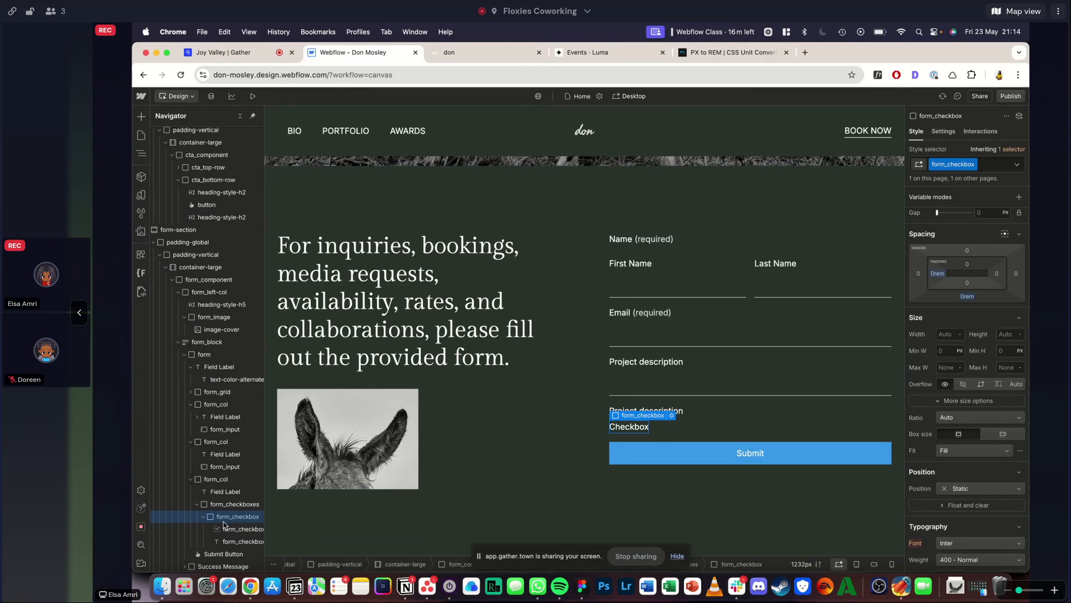
scroll(971, 390, down, 3)
click(967, 390)
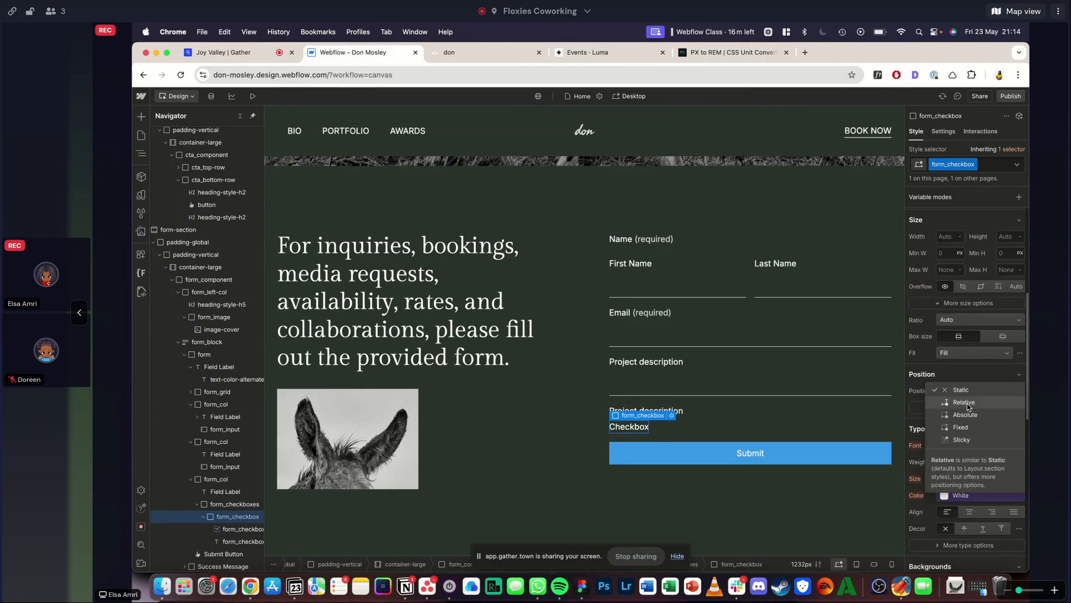
click(968, 403)
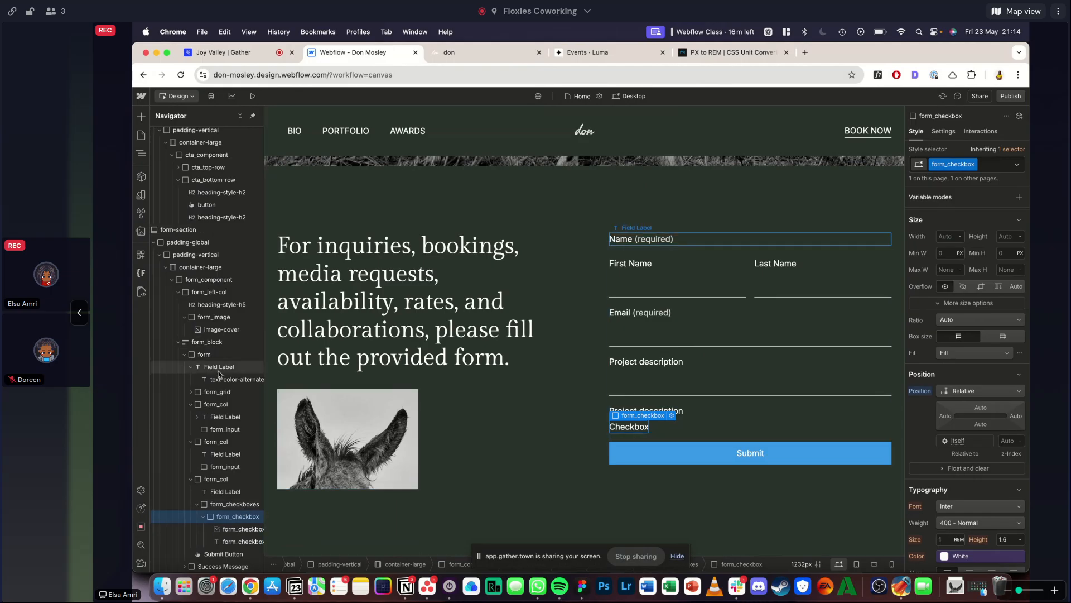
- Set form_checkbox-icon to Absolute position, filling its parent form_checkbox with 0% offsets on all four sides
click(241, 530)
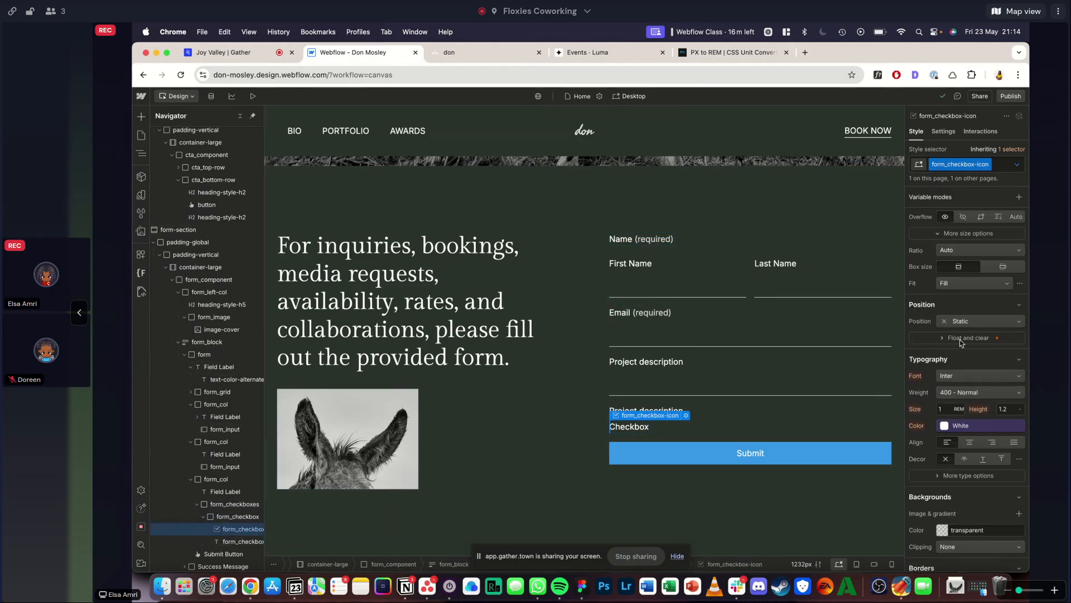
click(958, 342)
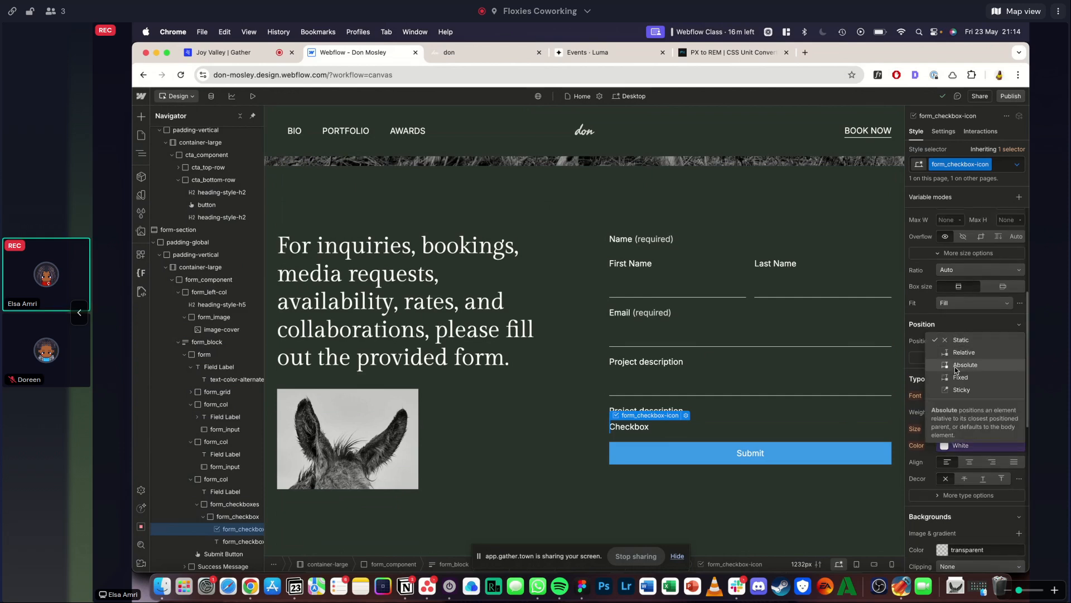
click(955, 368)
click(1021, 354)
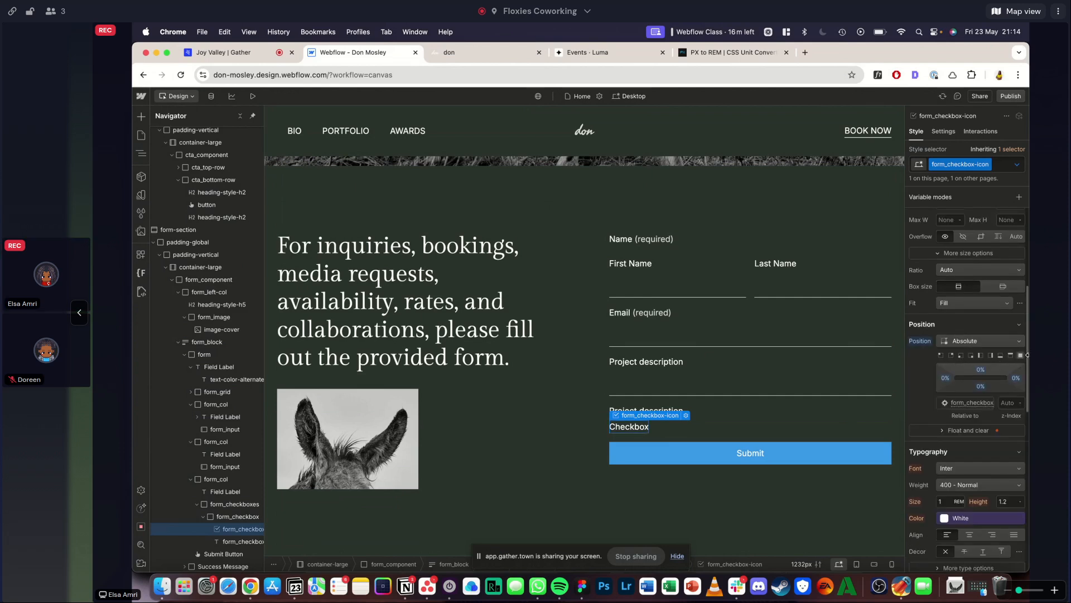
right_click(638, 431)
click(629, 430)
scroll(982, 345, up, 5)
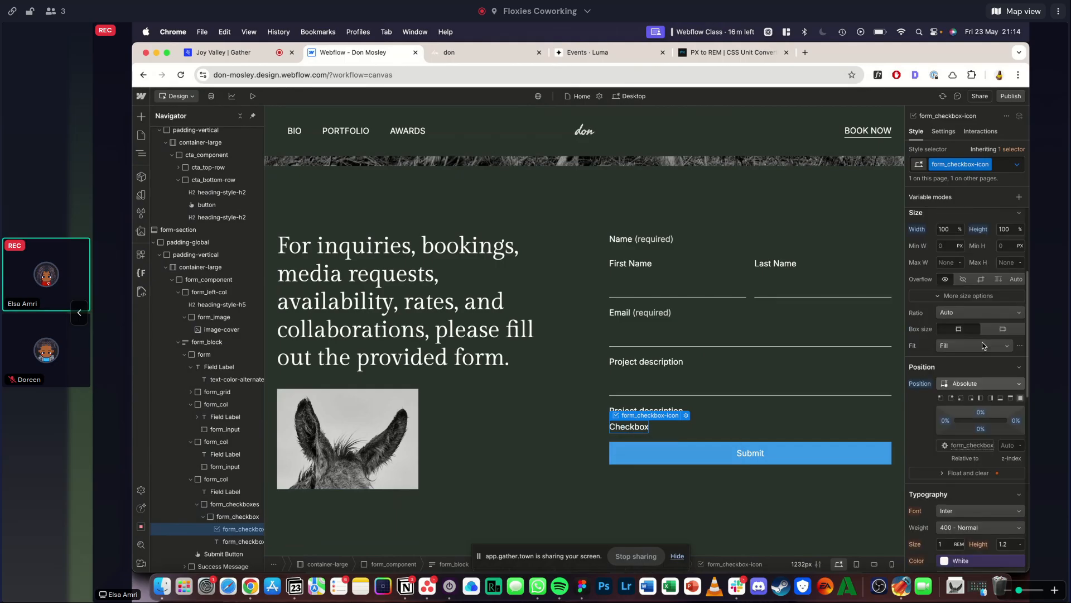
- Compare the budget option text on the reference page, and set the font size of form_checkbox-label to 0.875 rem
click(238, 539)
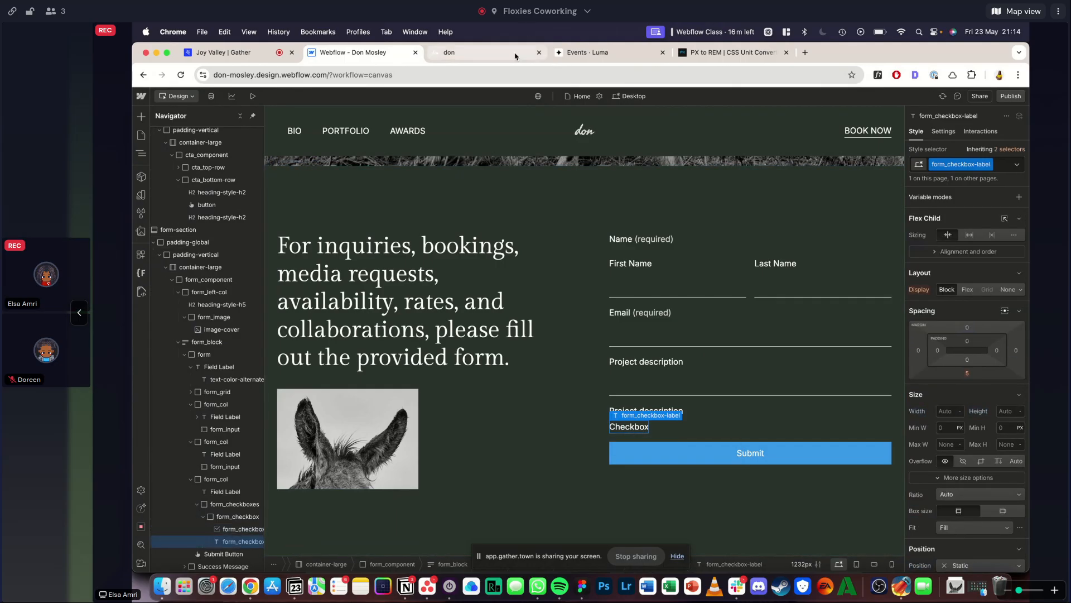
click(486, 52)
click(877, 75)
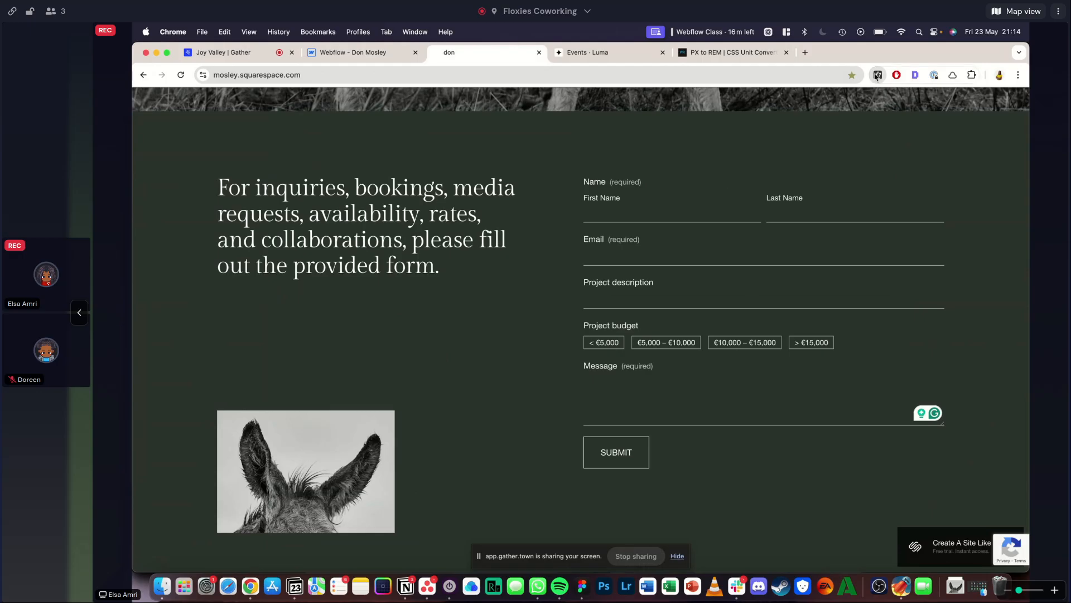
click(603, 344)
key(Escape)
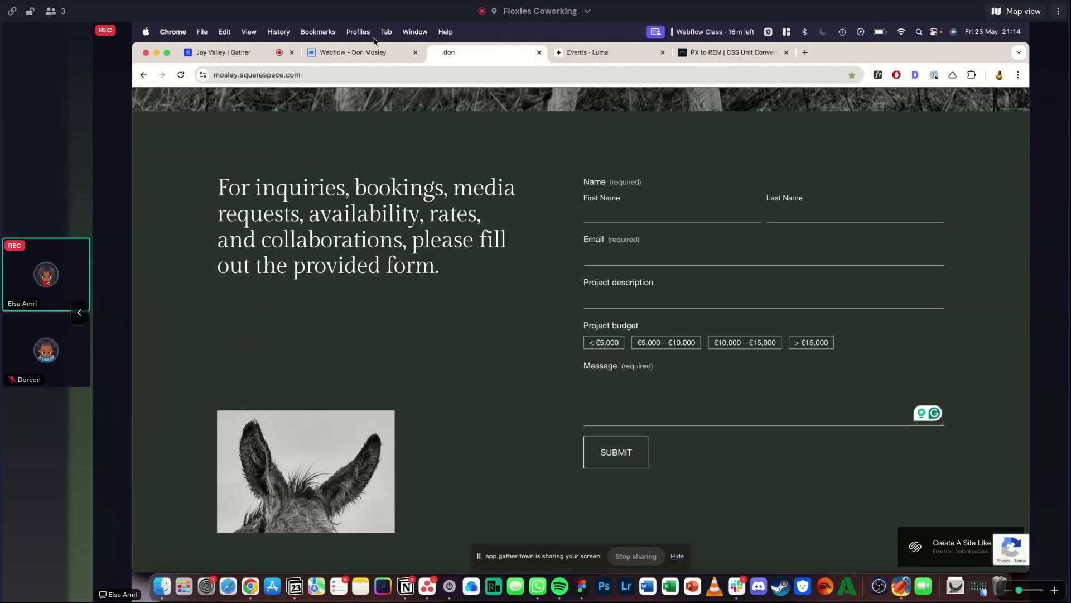
click(390, 52)
scroll(913, 368, down, 1)
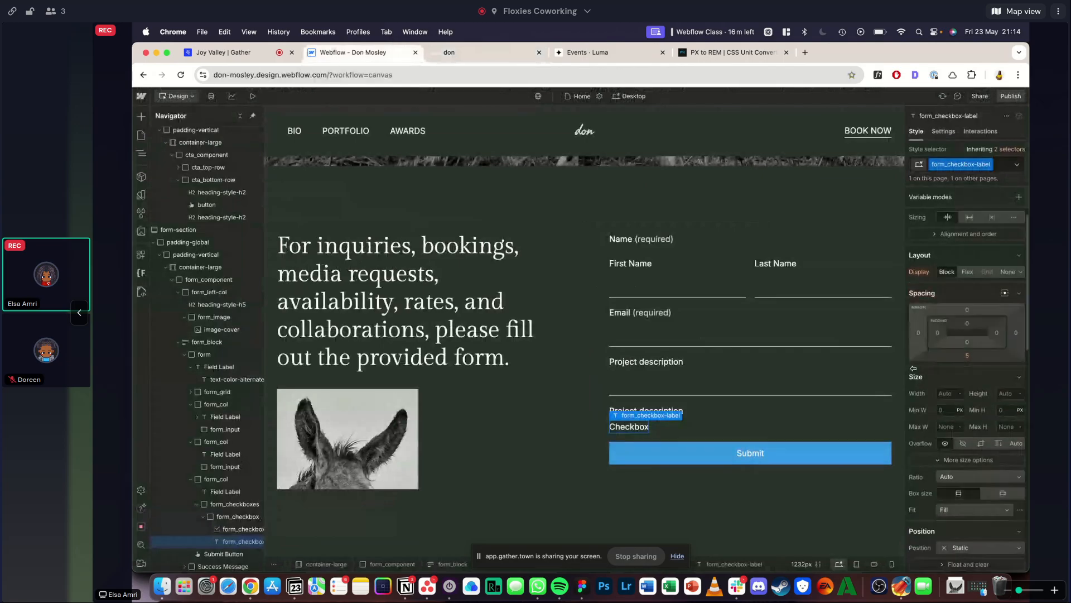
scroll(913, 368, down, 10)
click(948, 376)
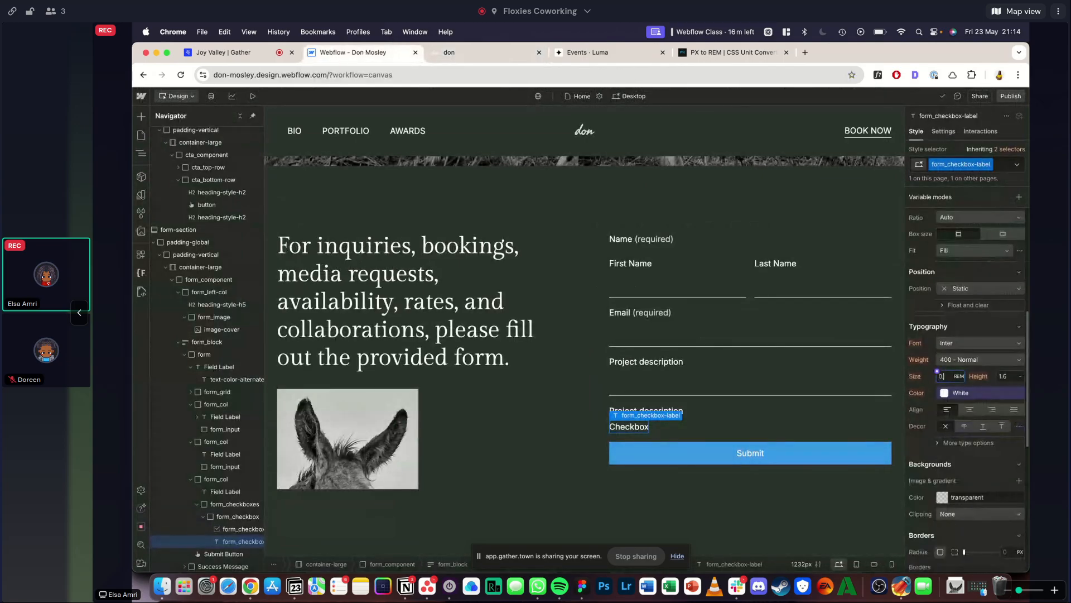
key(Return)
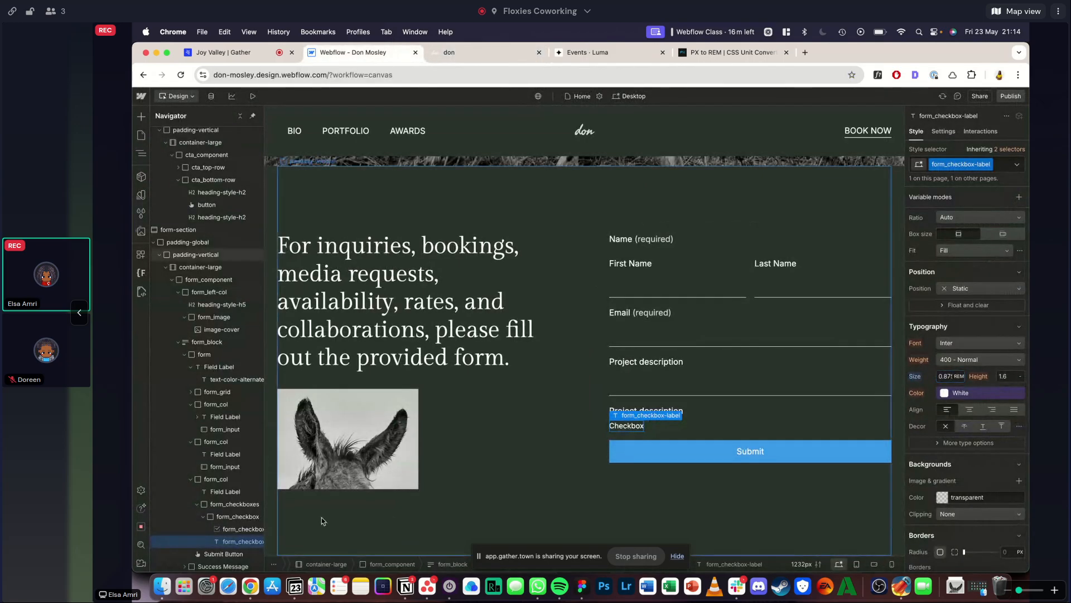
- Give the form_checkbox element a solid 1 px border on all sides in the Grey color variable
click(220, 517)
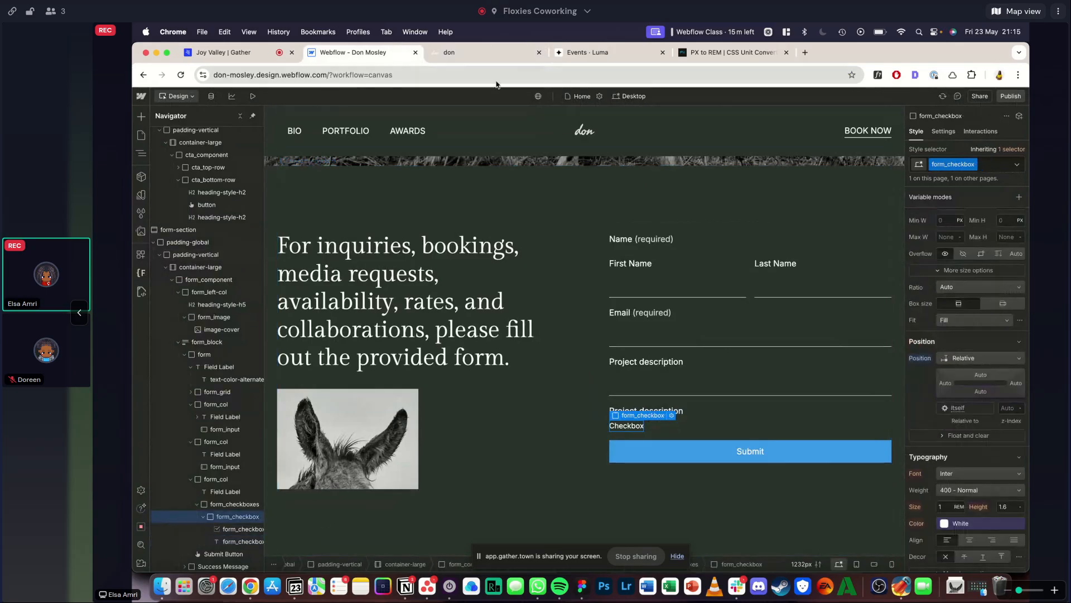
click(482, 54)
click(338, 52)
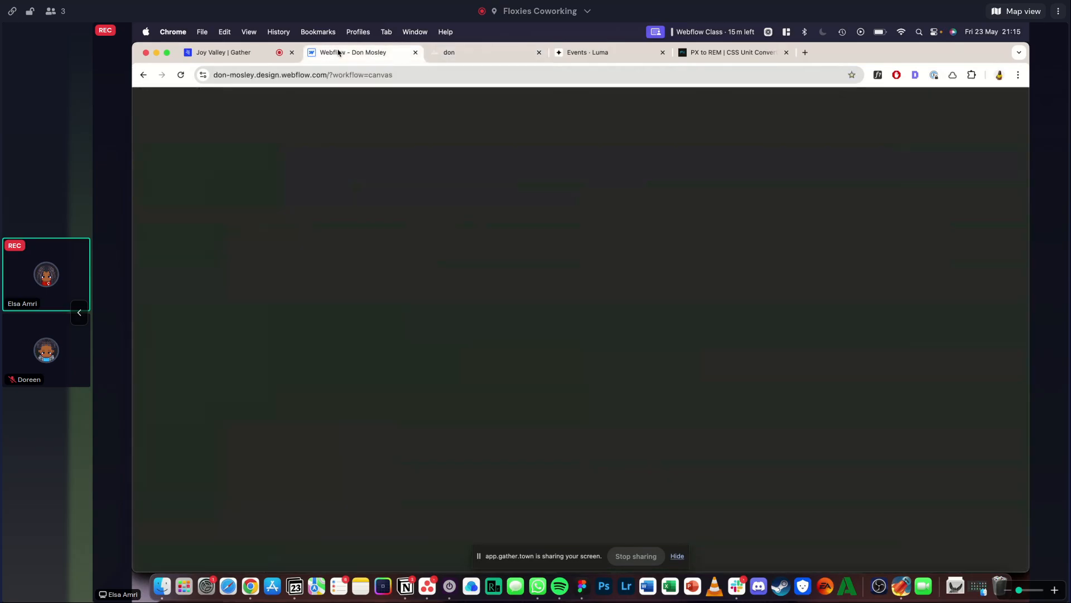
scroll(982, 332, down, 10)
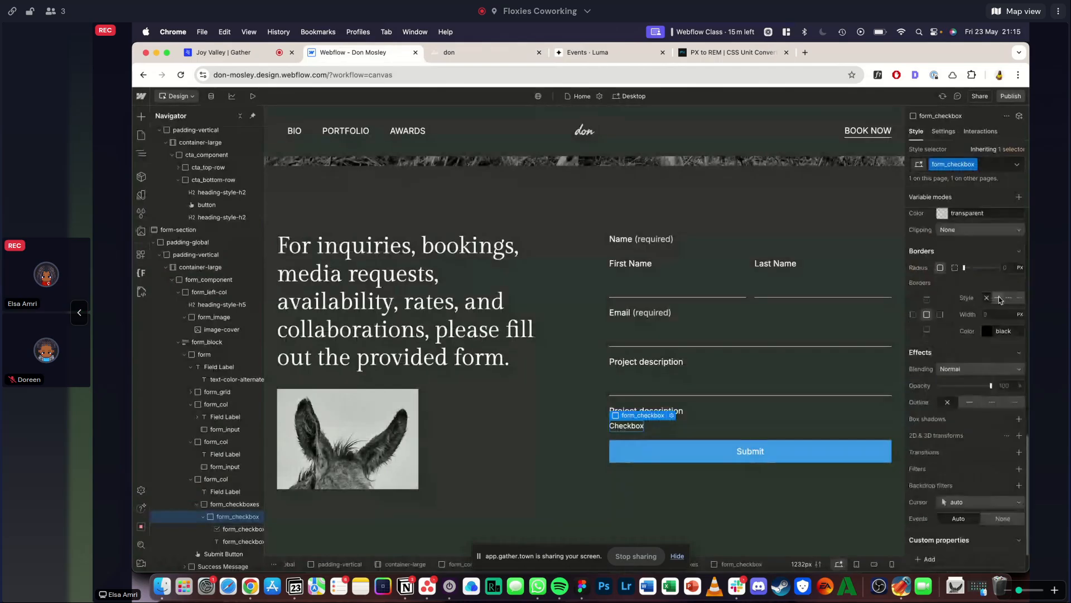
click(981, 330)
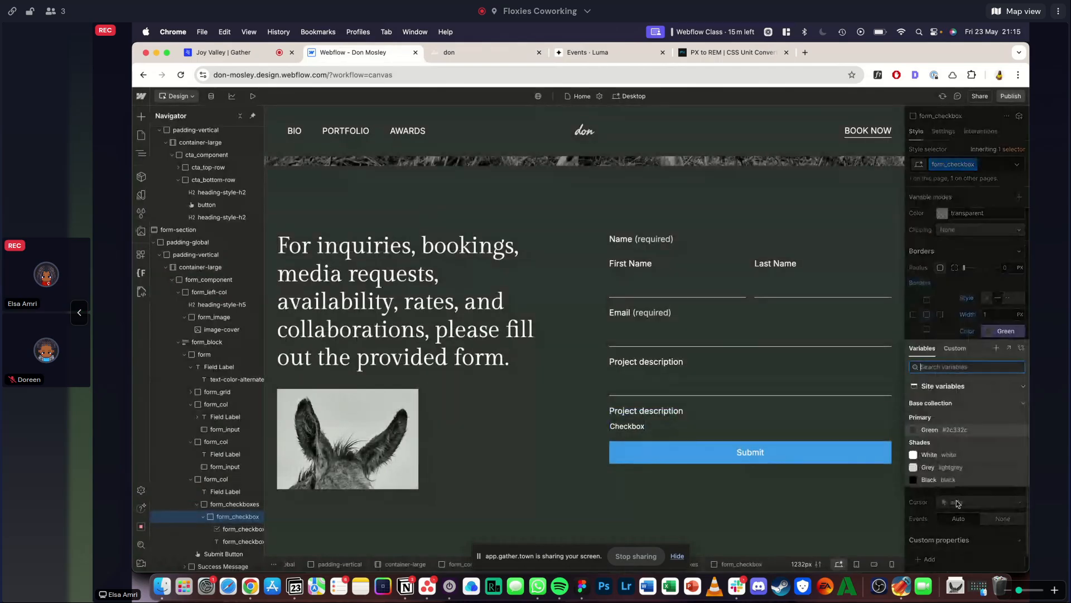
click(950, 472)
- Set the padding of form_checkbox to 0.5 rem on all four sides
scroll(1006, 331, up, 5)
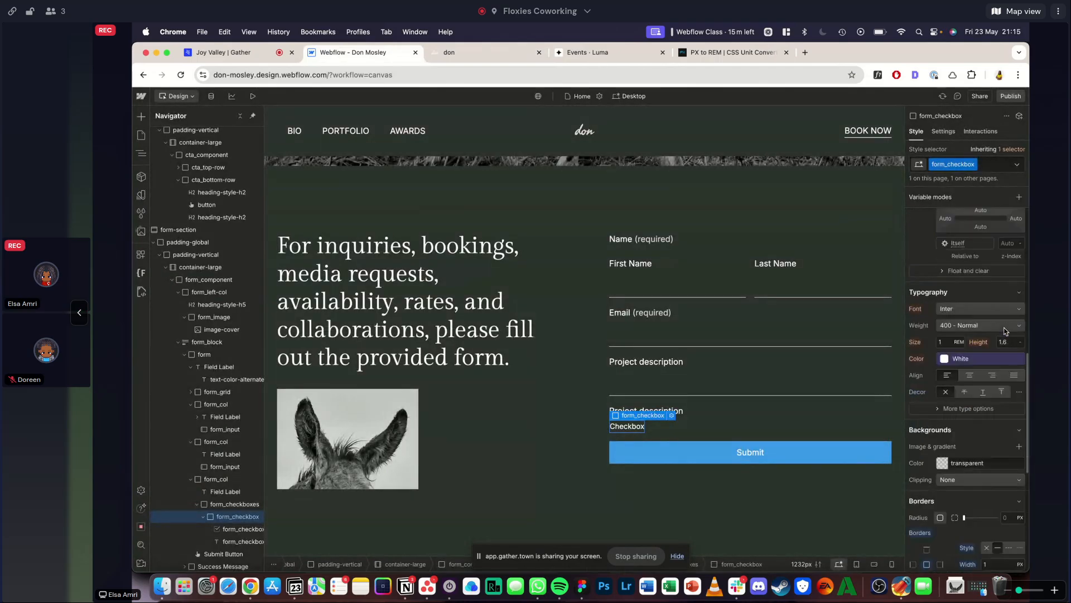
scroll(998, 324, up, 5)
click(967, 279)
text(.5rem)
key(Return)
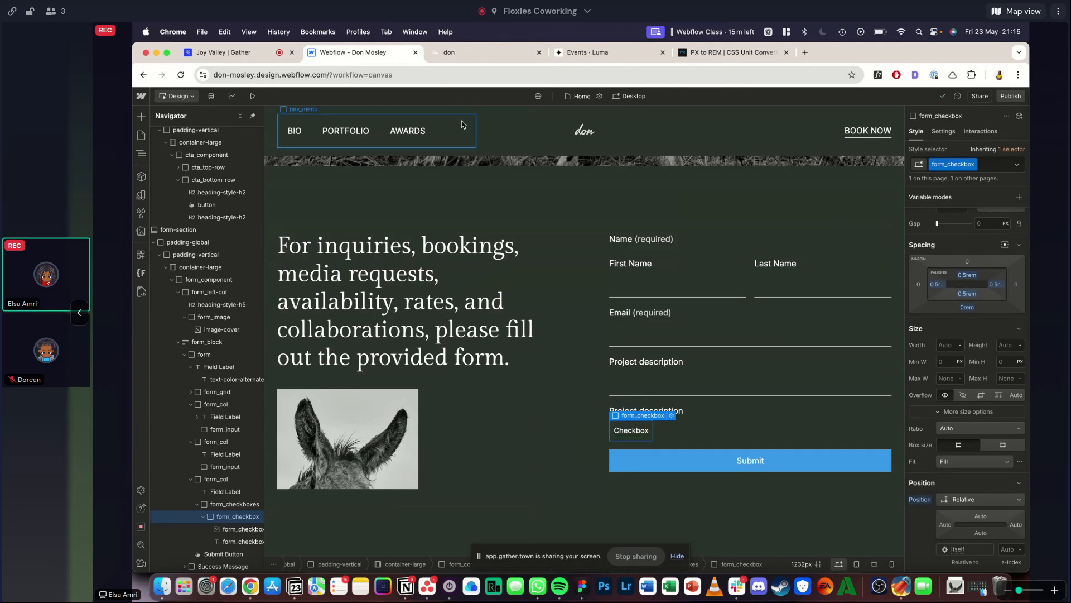
- Compare form_checkbox with the reference options and set its padding to 0.2 rem on all four sides
click(453, 55)
click(360, 55)
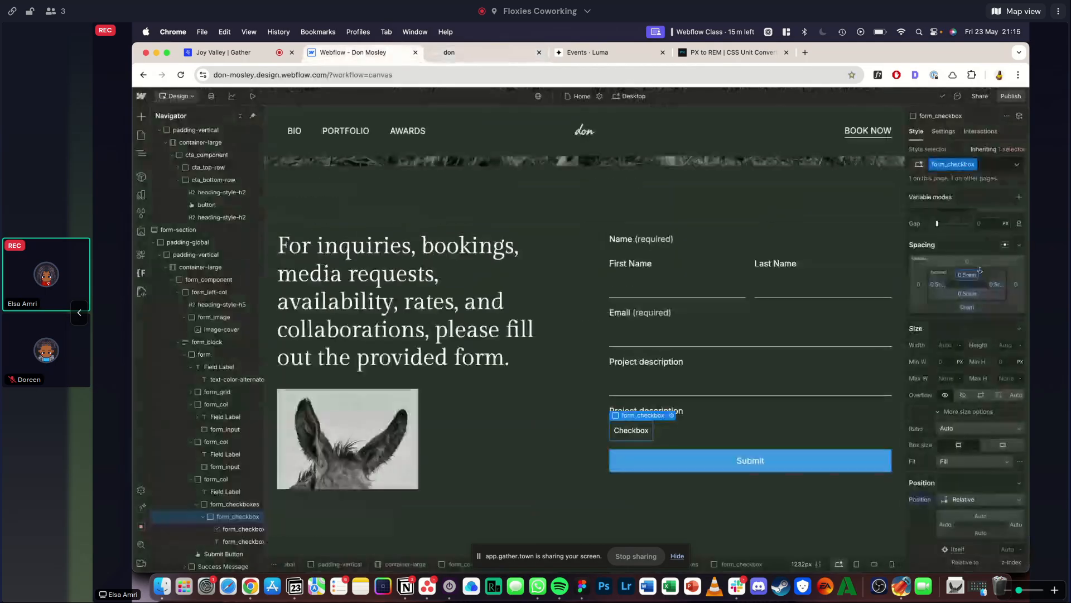
drag(971, 274, 971, 272)
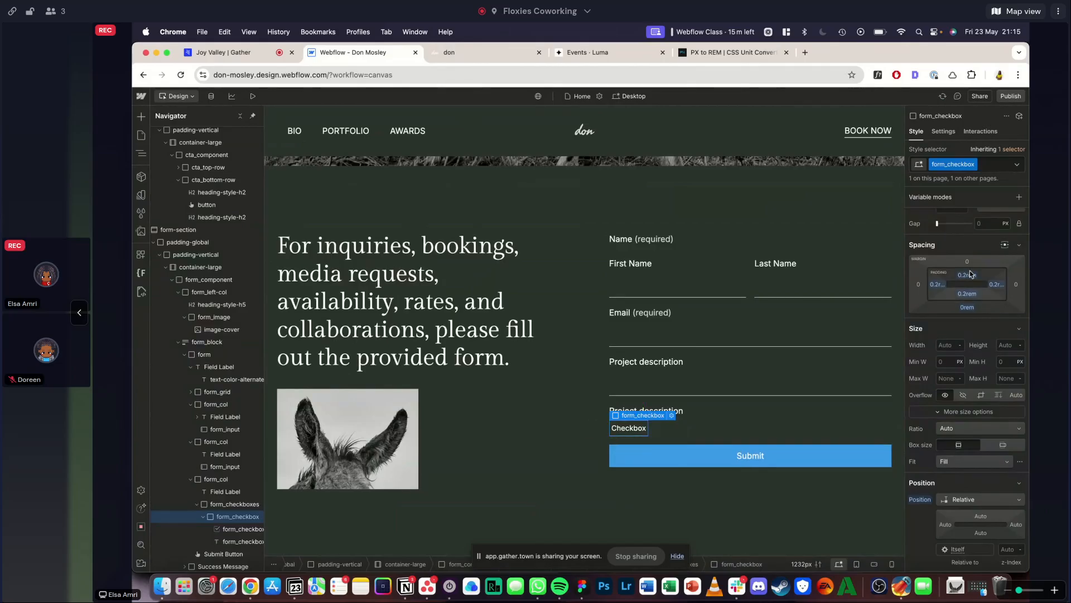
click(495, 300)
- Compare with the reference form again and set the left and right padding of form_checkbox to 0.4 rem
click(452, 53)
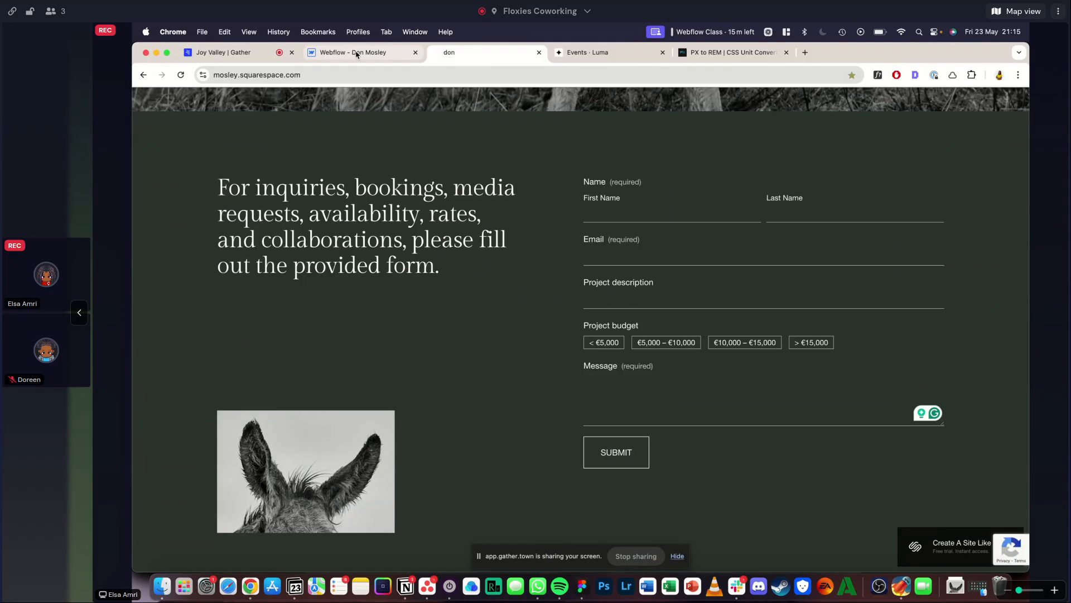
click(356, 53)
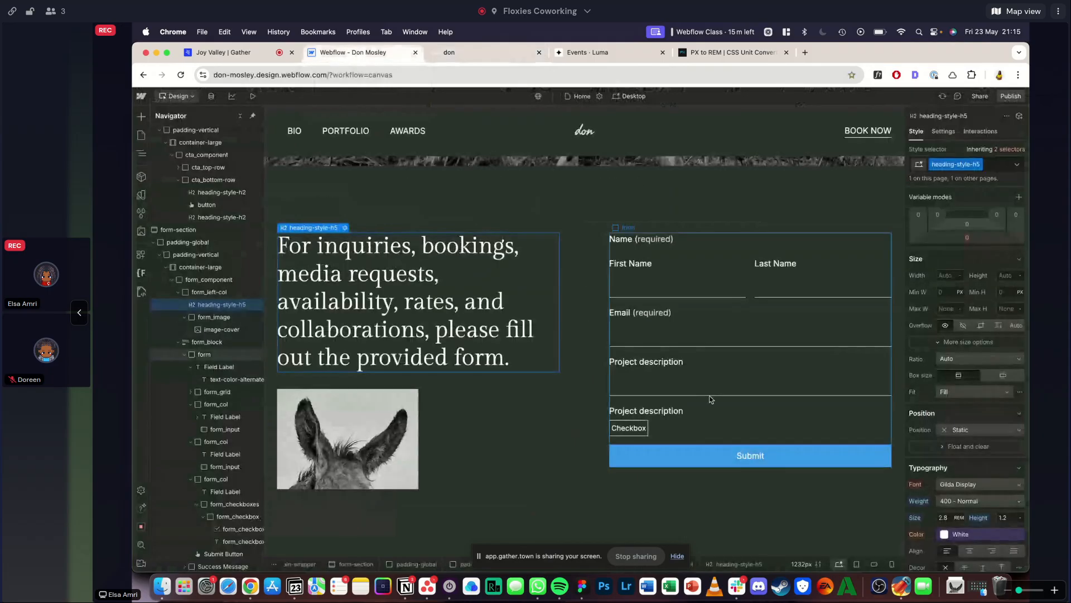
click(644, 430)
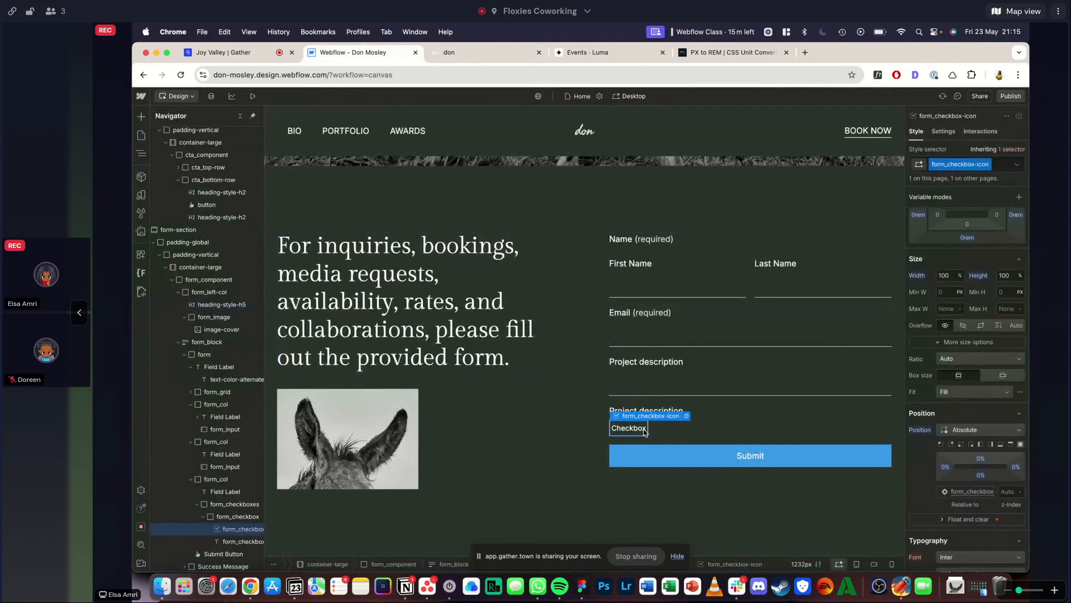
key(Up)
click(938, 287)
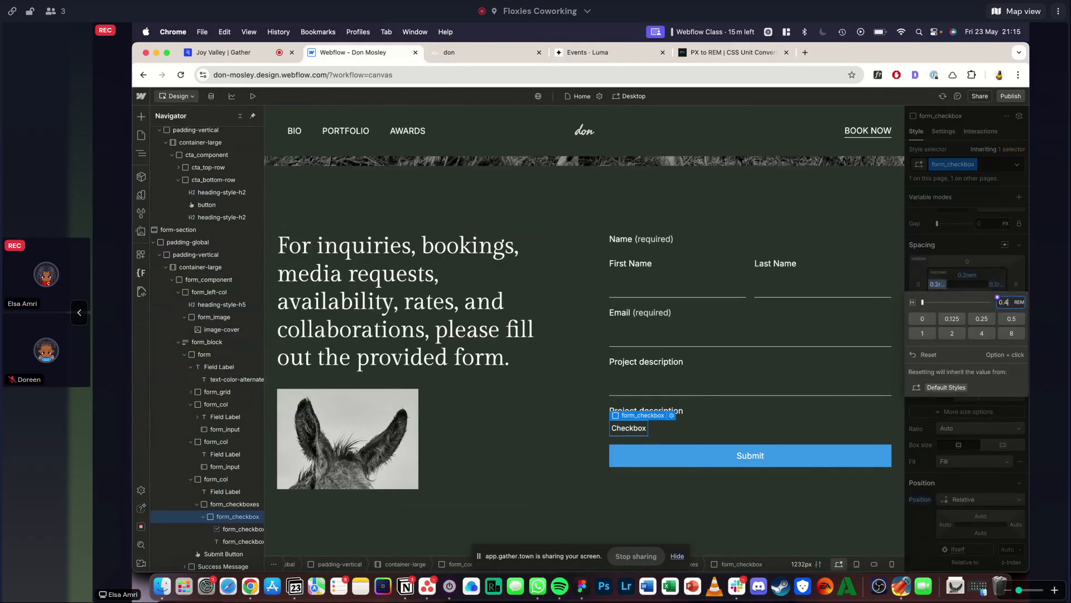
key(Return)
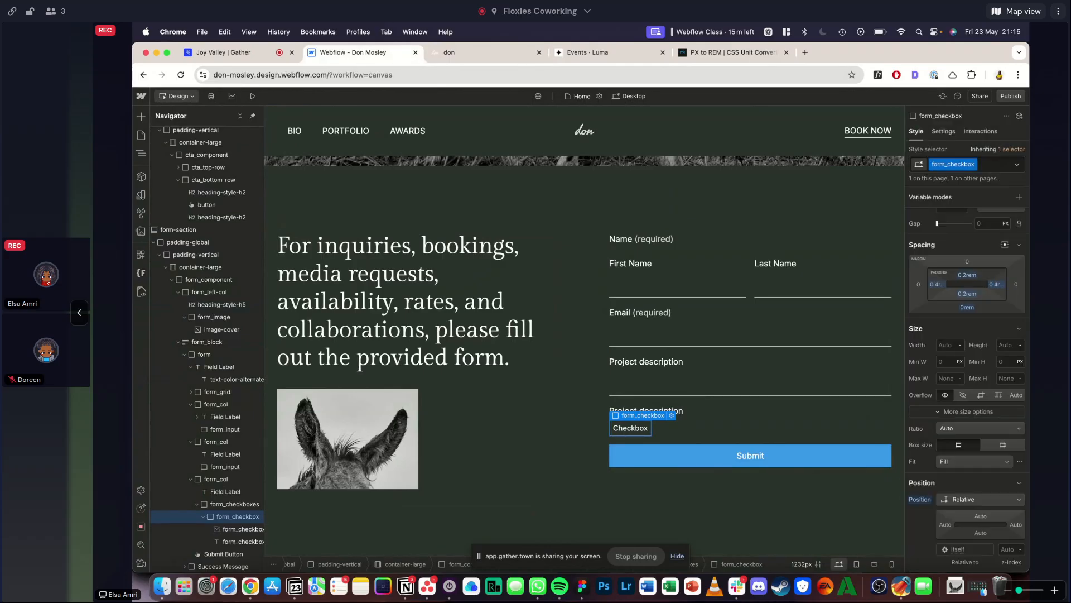
click(526, 438)
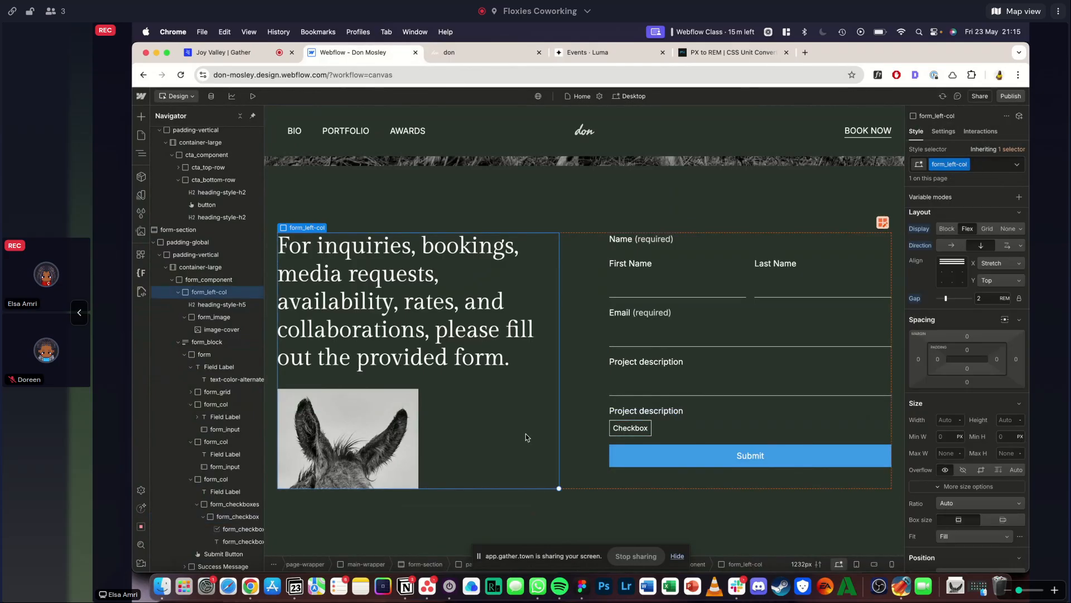
- Inspect the first project budget option on the reference page, copy its text "< €5,000", and return to the Webflow project
click(471, 54)
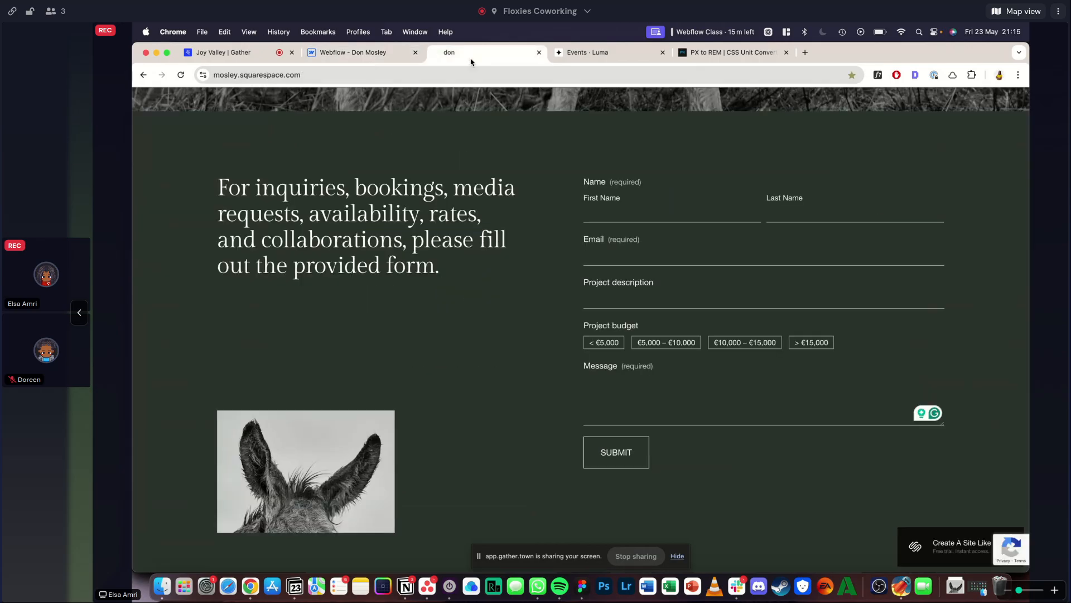
right_click(612, 345)
click(635, 560)
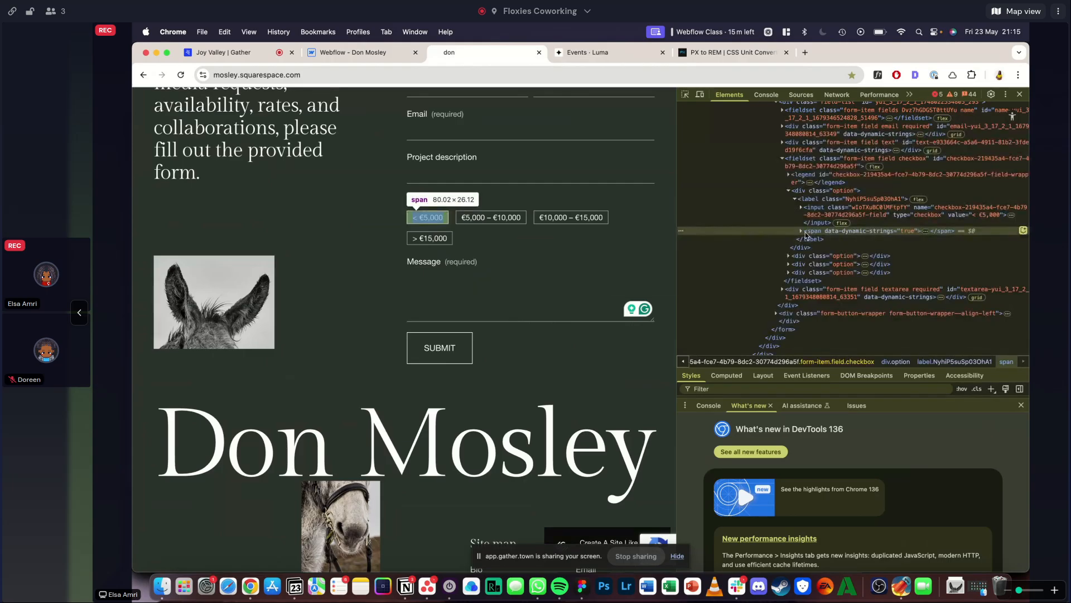
click(801, 231)
click(826, 247)
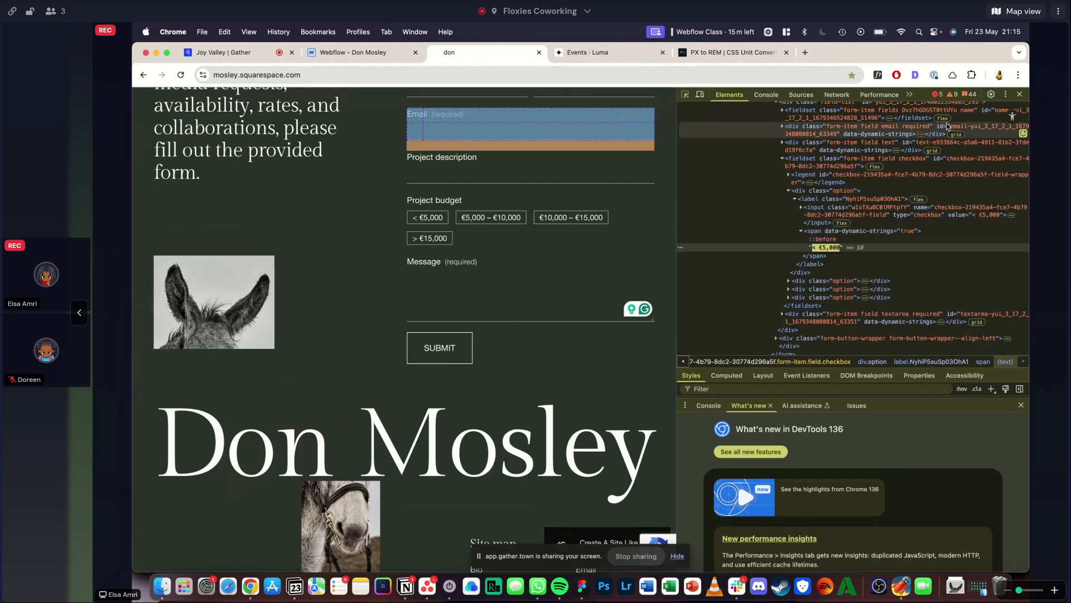
key(super+alt+i)
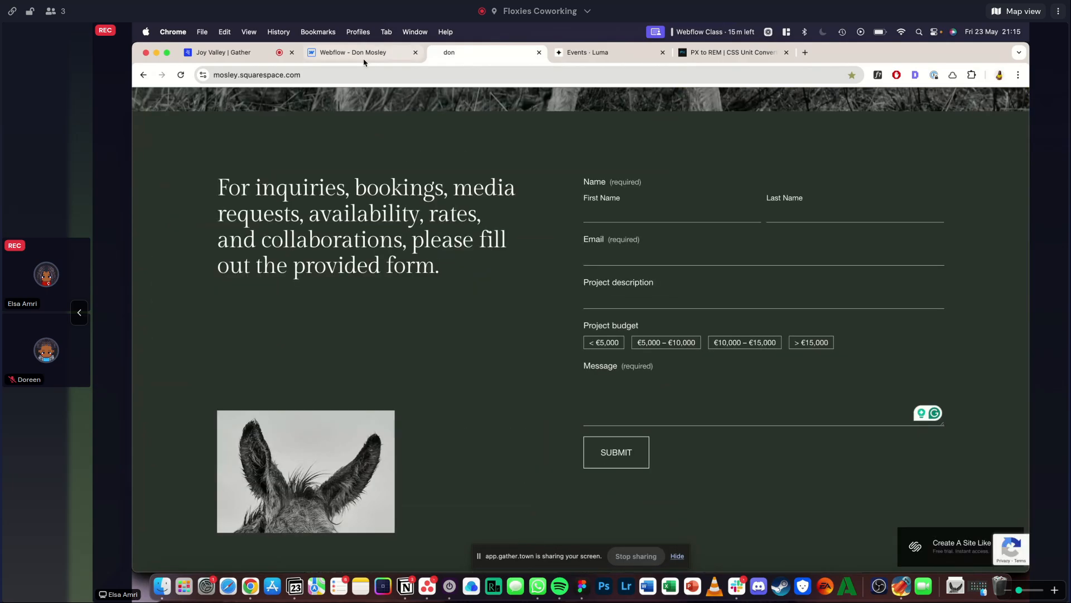
click(363, 56)
click(634, 428)
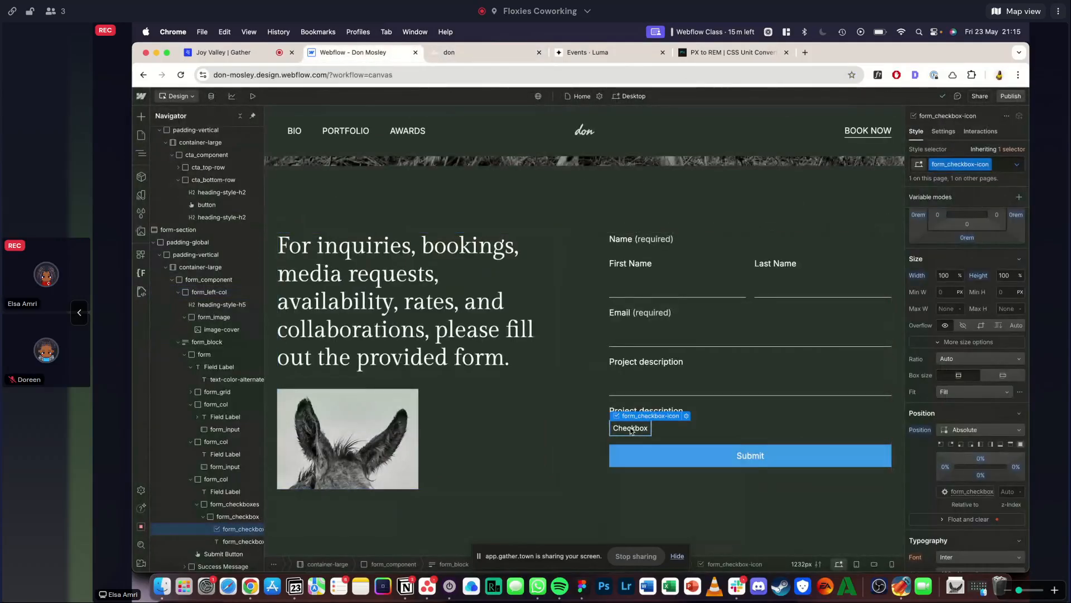
double_click(631, 430)
click(631, 430)
double_click(631, 430)
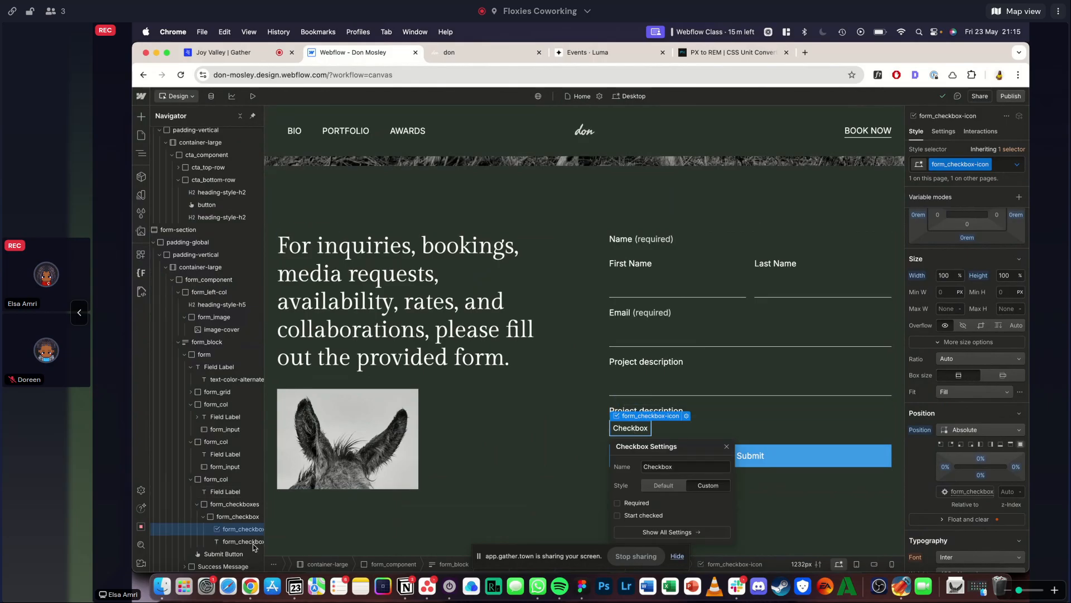
- Replace the text of form_checkbox-label with the copied "< €5,000"
scroll(226, 518, down, 1)
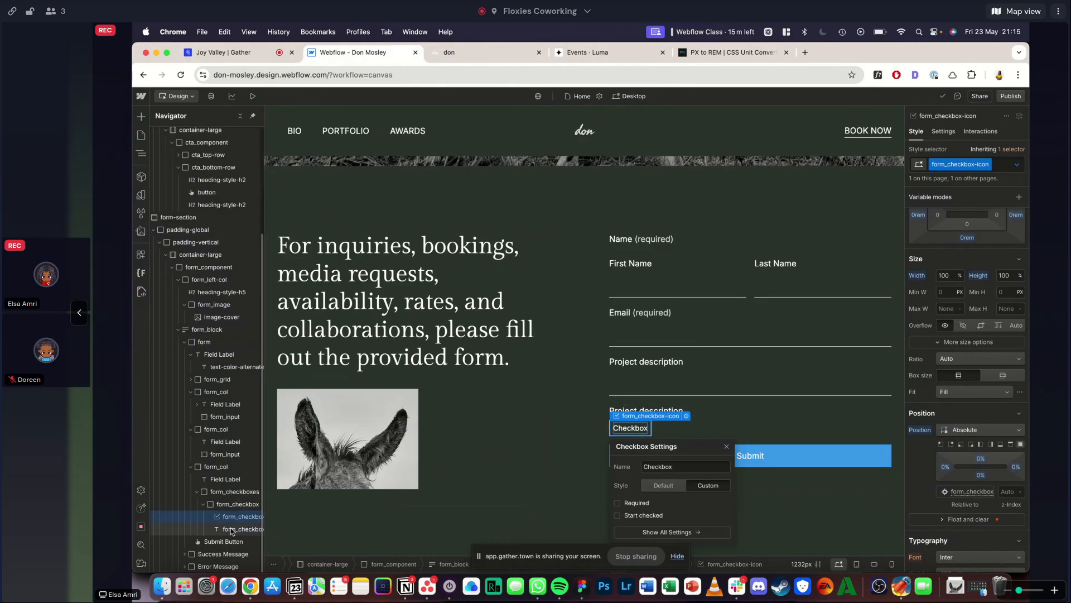
click(231, 528)
key(Return)
key(super+a)
text(< €5,000)
key(Escape)
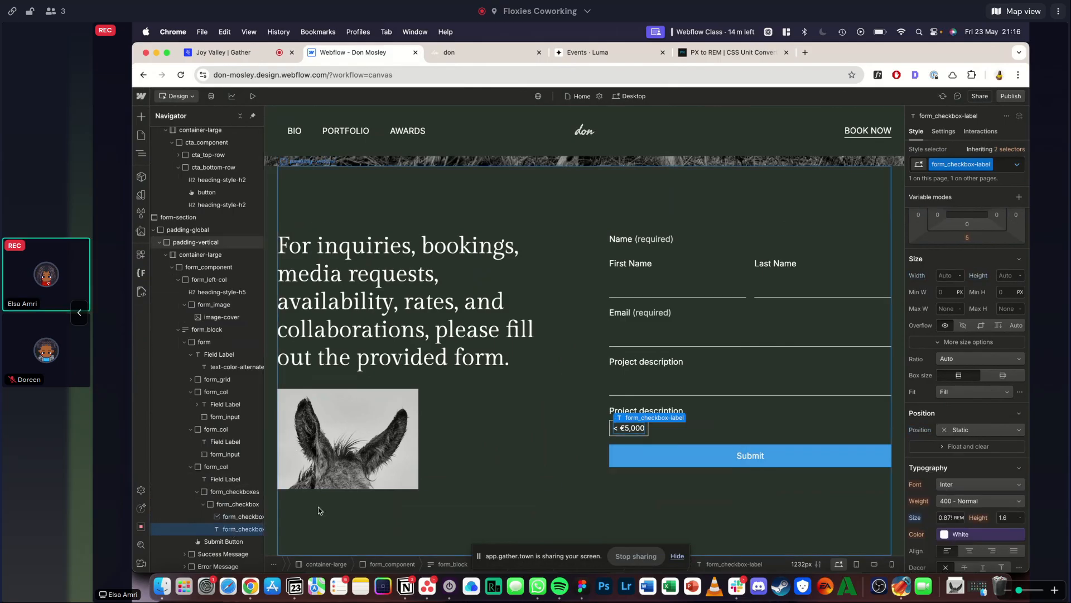
- Duplicate the form_checkbox element four times inside form_checkboxes
click(227, 509)
key(super+d)
key(super+d)
key(super+d)
key(super+d)
- Following the reference options, change the second checkbox's label to "€5,000 - €10,000"
click(466, 52)
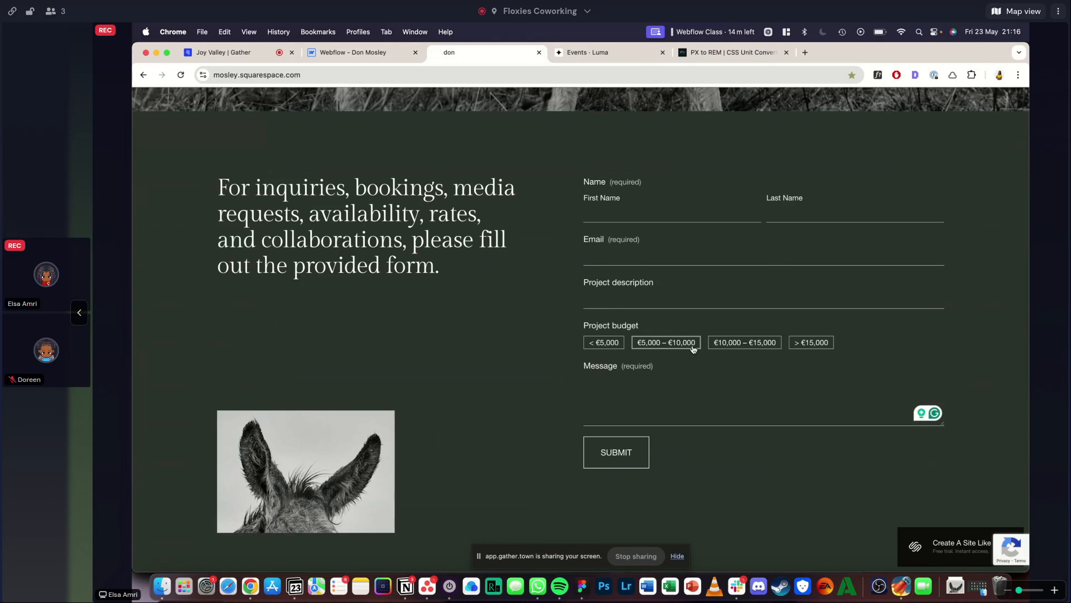
click(374, 53)
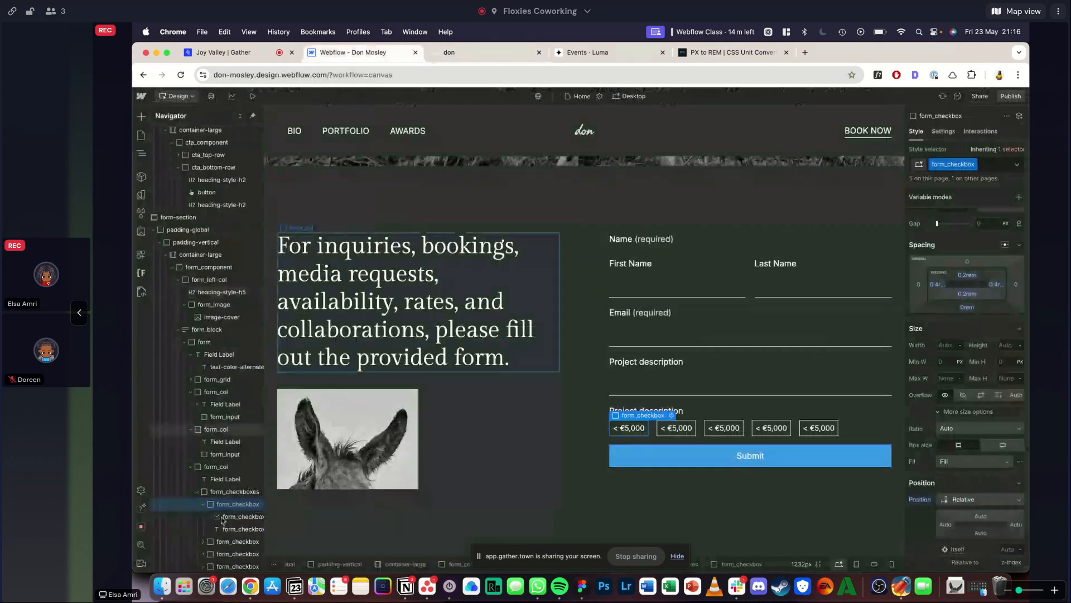
scroll(224, 530, down, 3)
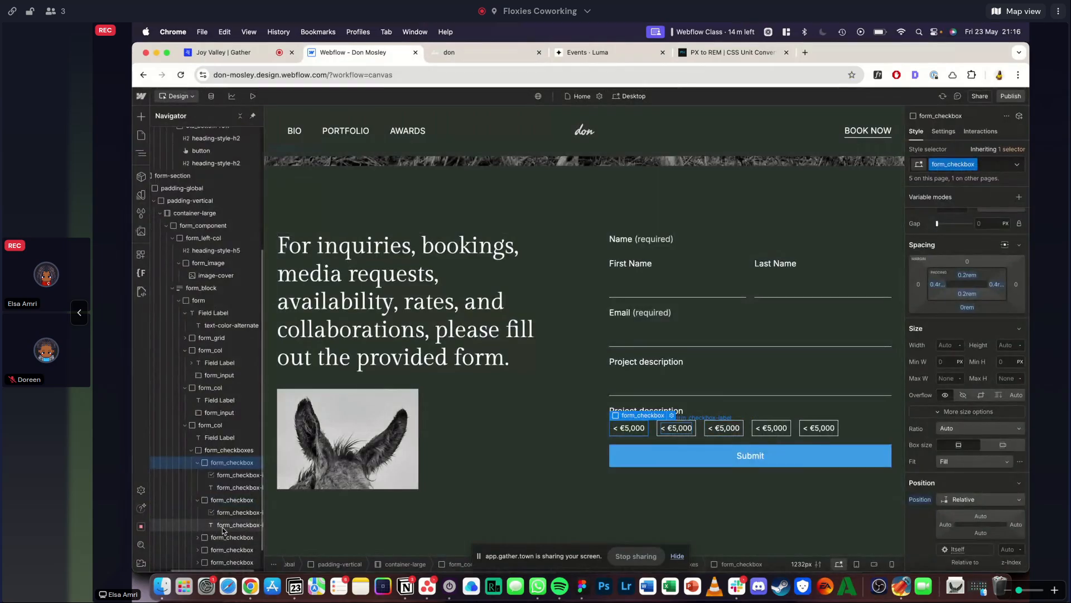
click(222, 527)
key(BackSpace)
key(BackSpace)
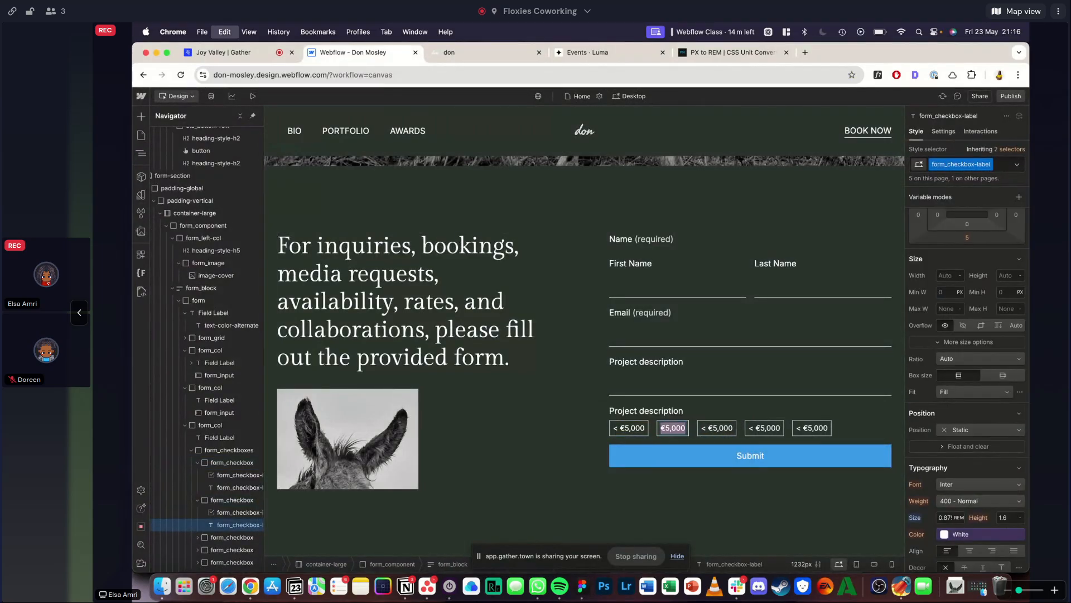
click(466, 59)
click(370, 58)
text(-)
text(€5,000)
key(BackSpace)
text(10)
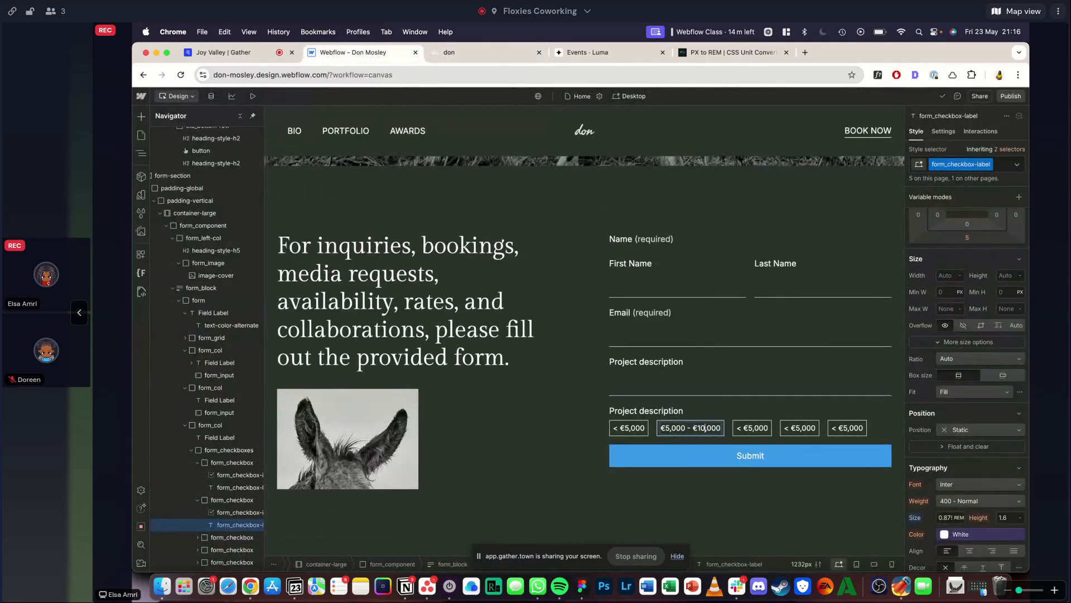
key(Escape)
click(456, 54)
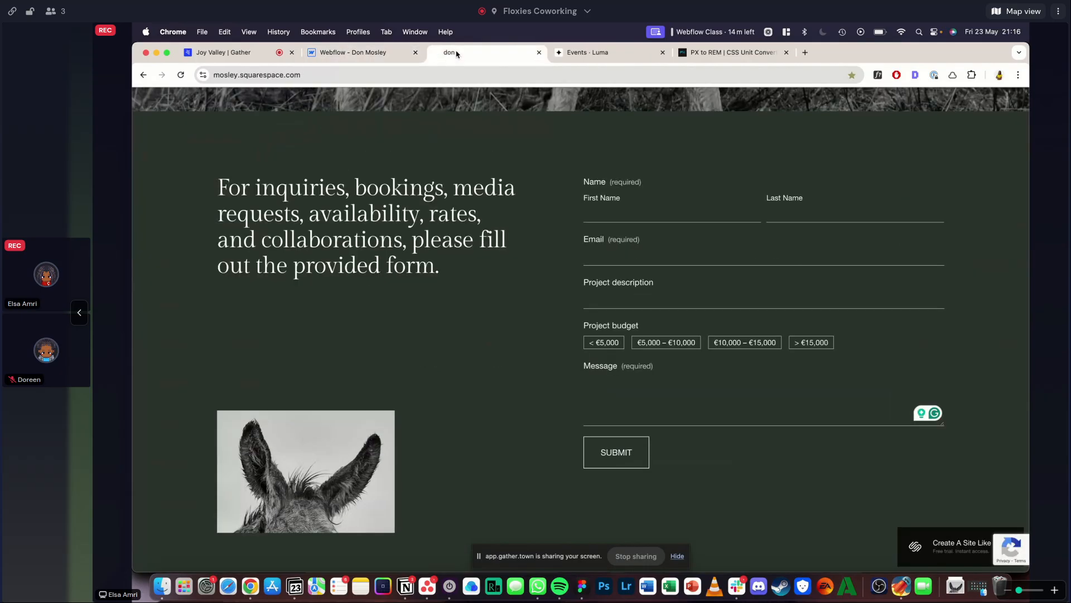
click(363, 54)
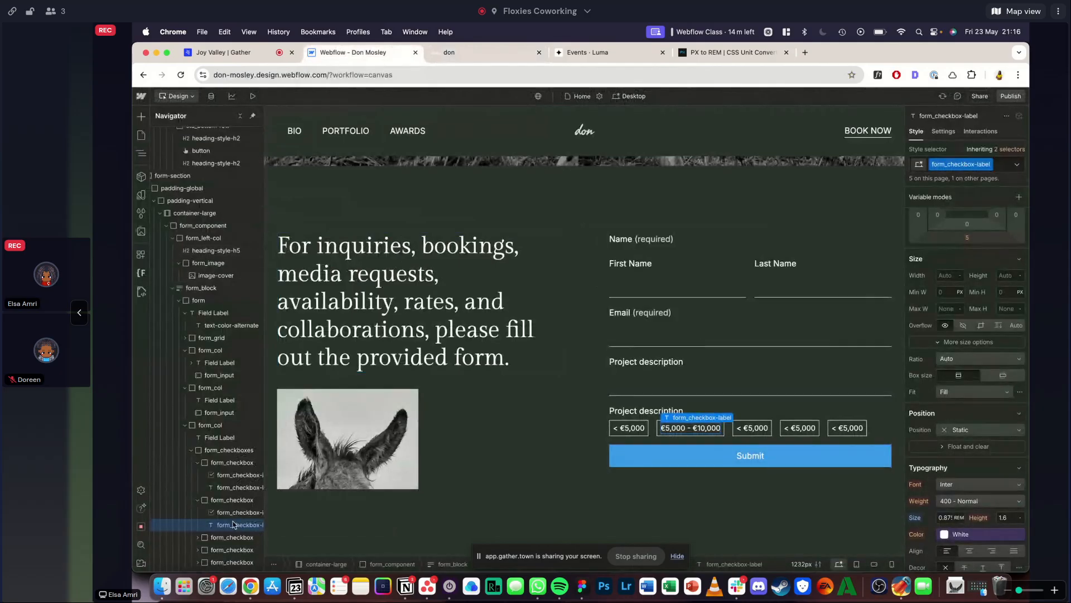
- Change the third project budget checkbox's label to "€10,000 - €15,000", following the reference form
click(198, 537)
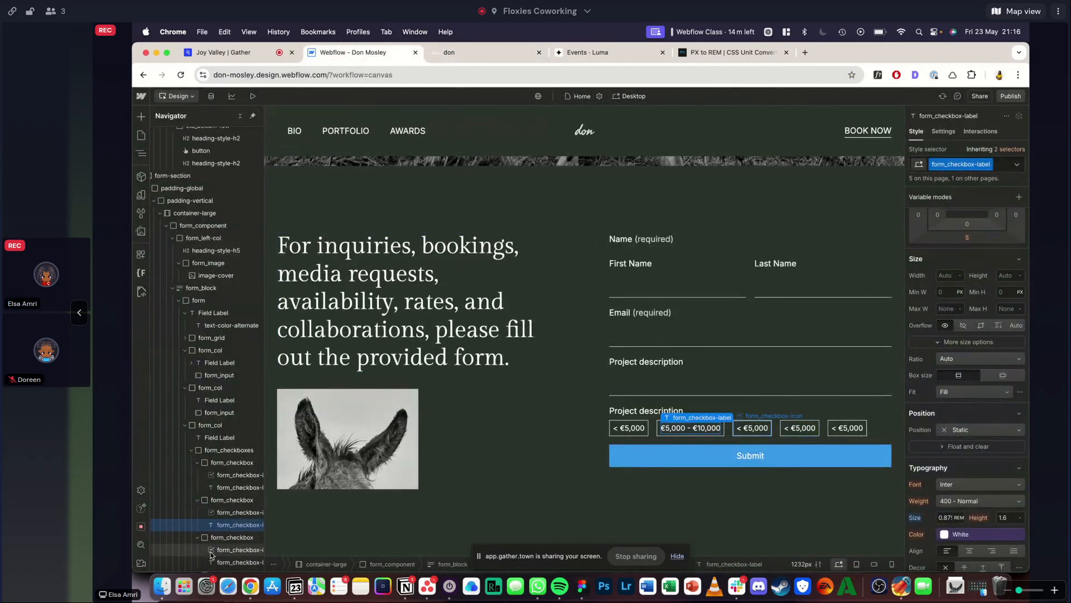
click(214, 562)
text(€5,000 - €10,000)
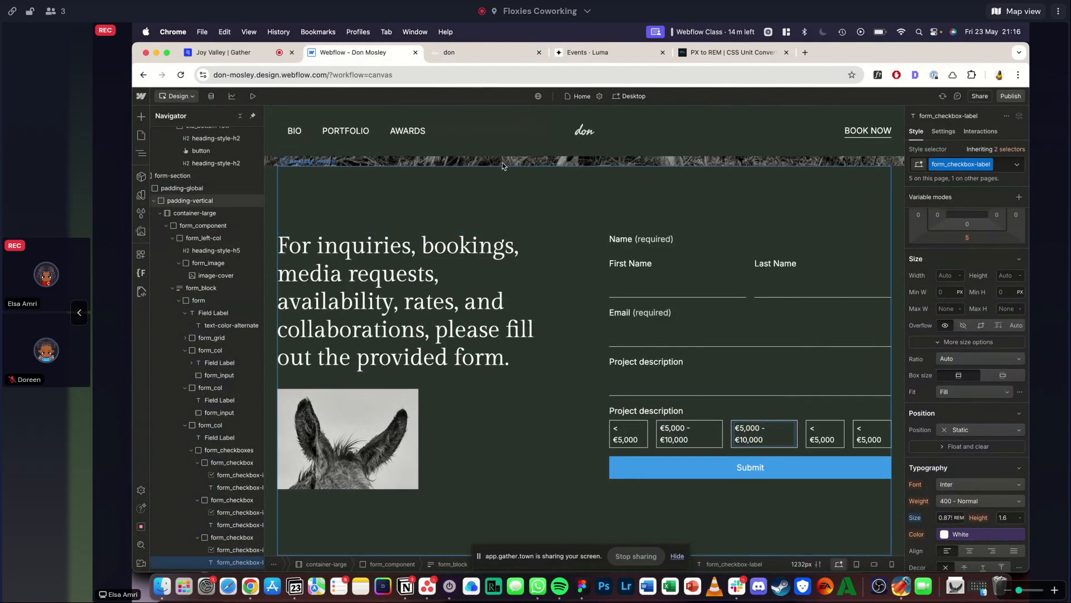
click(480, 52)
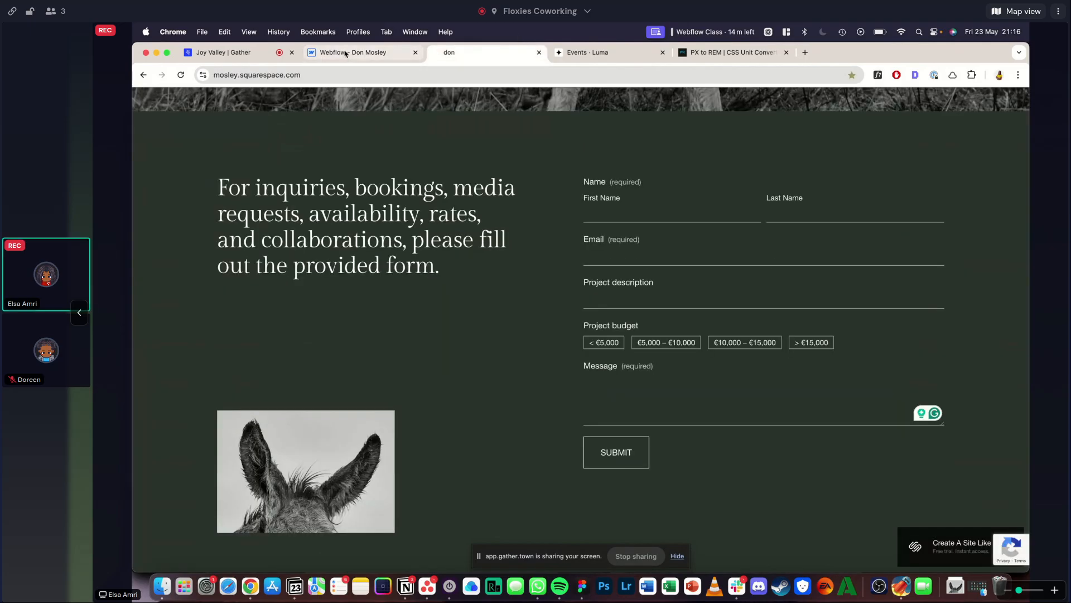
click(345, 52)
key(BackSpace)
text(5)
click(746, 428)
key(BackSpace)
text(5)
key(BackSpace)
text(10,000 - €15,000)
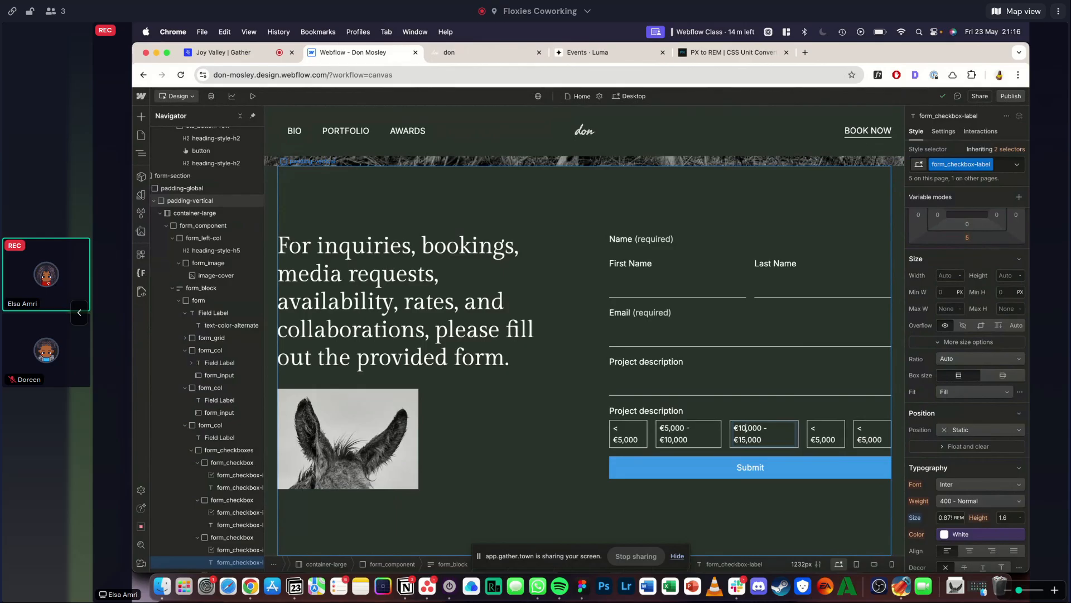
- Change the fourth project budget checkbox's label to "> €15,000"
scroll(206, 540, down, 2)
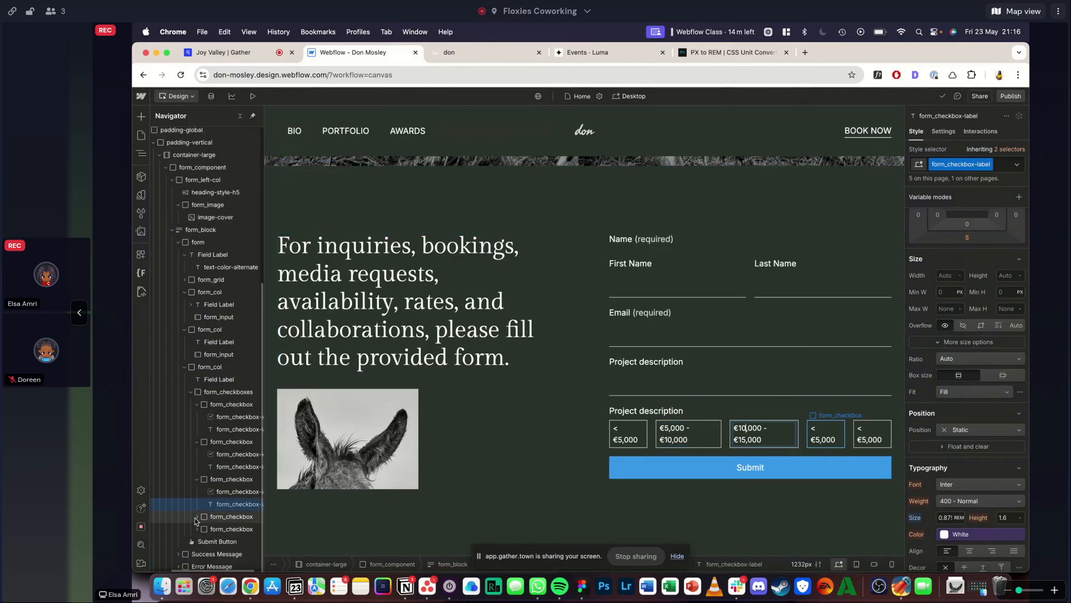
scroll(205, 527, down, 1)
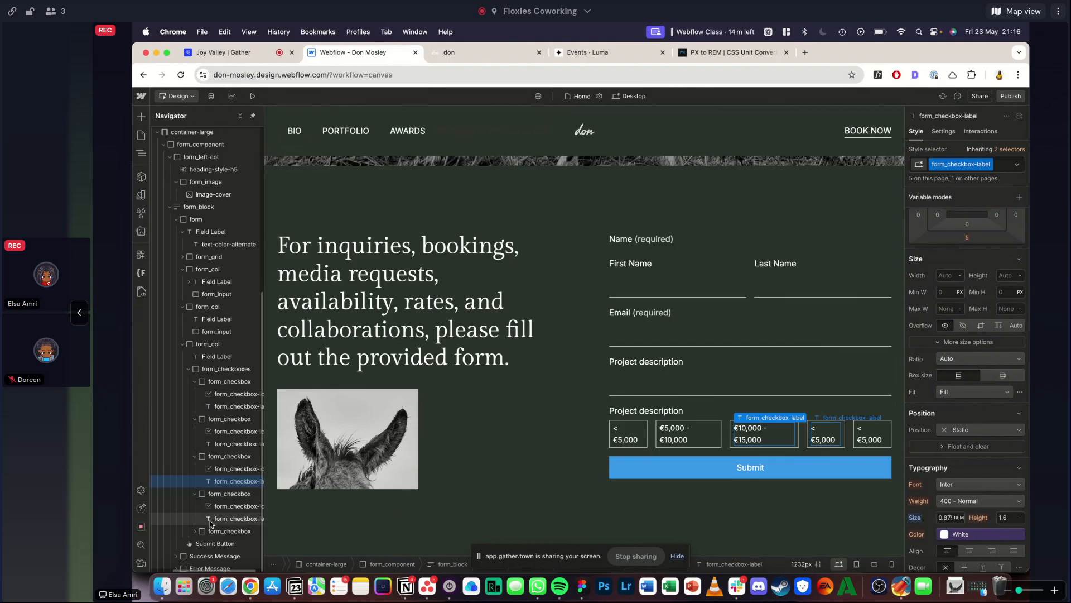
click(210, 521)
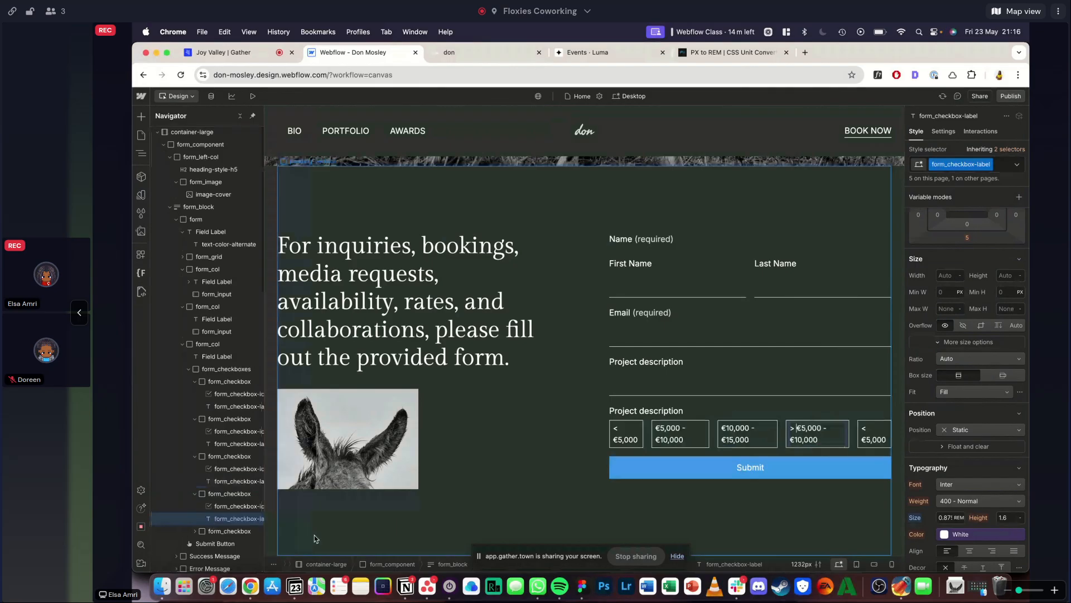
text(>)
key(Right)
text(1)
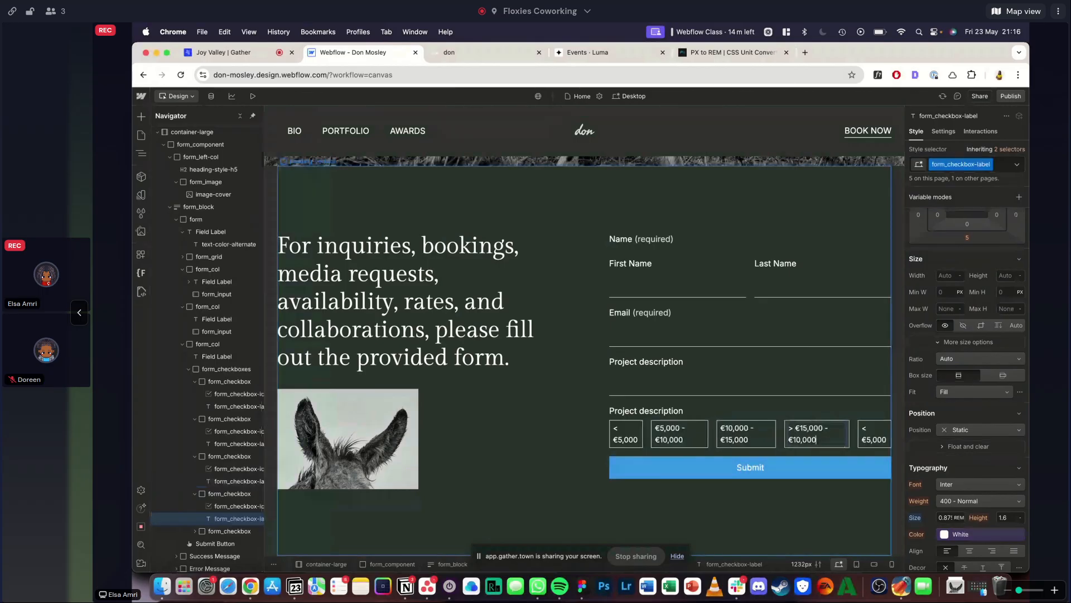
key(super+Down)
key(BackSpace)
key(BackSpace)
key(BackSpace)
key(BackSpace)
key(BackSpace)
key(BackSpace)
key(BackSpace)
key(BackSpace)
key(BackSpace)
key(BackSpace)
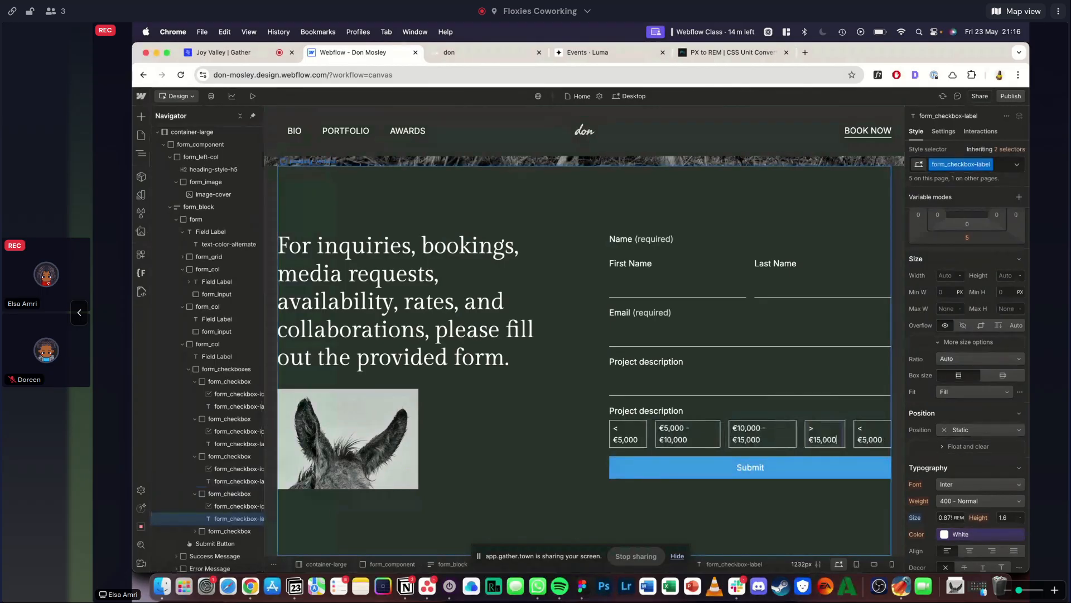
key(Escape)
- Delete the surplus fifth form_checkbox from form_checkboxes
click(215, 531)
key(Delete)
click(504, 367)
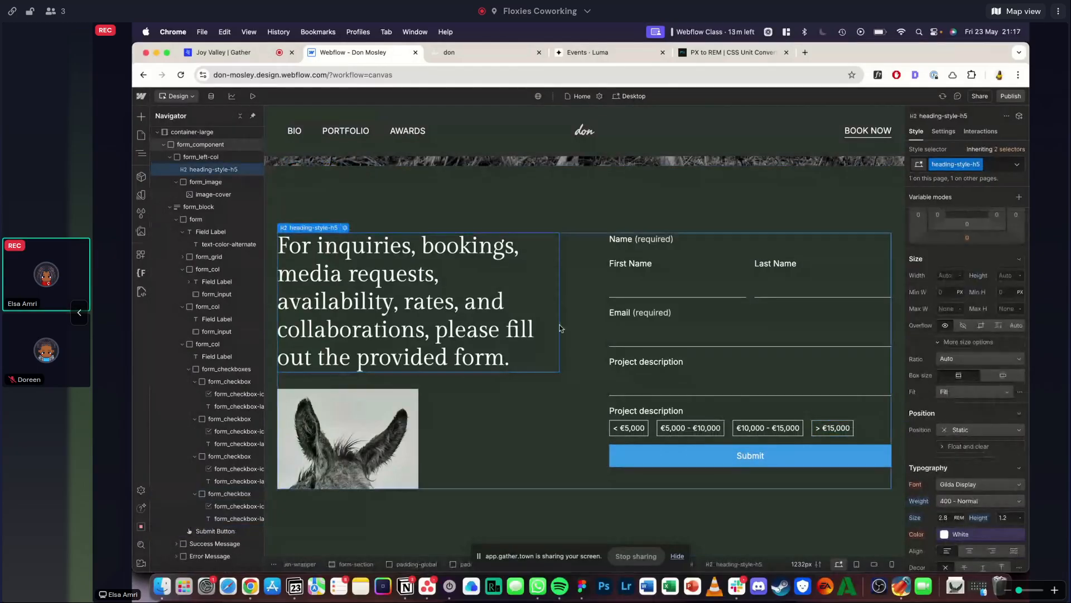
- Following the reference form, change the label above the budget checkboxes to "Project budget"
click(468, 53)
click(409, 58)
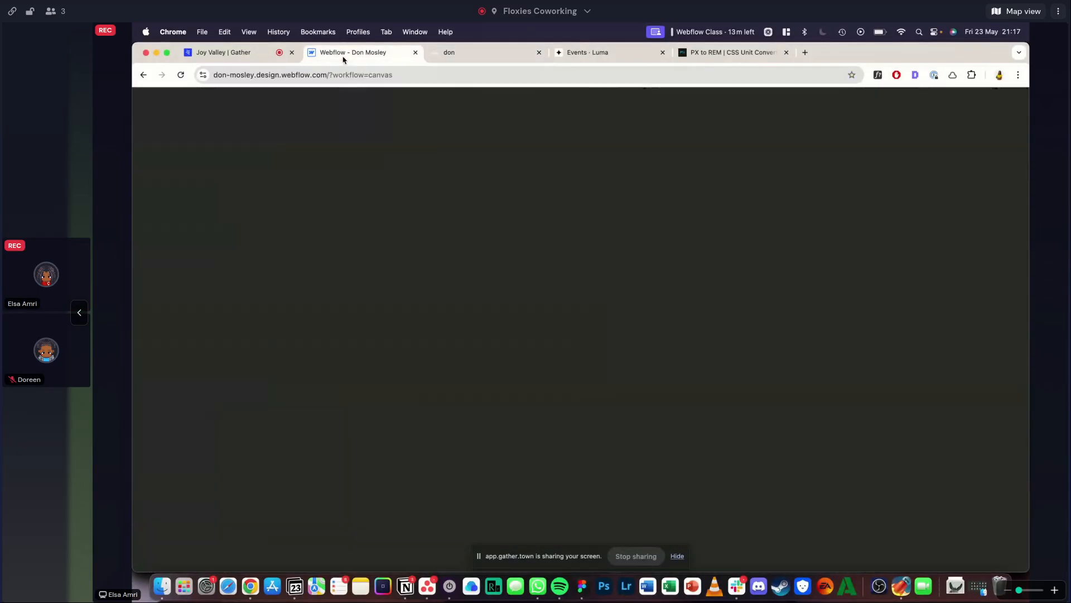
click(658, 409)
double_click(658, 409)
text(budget)
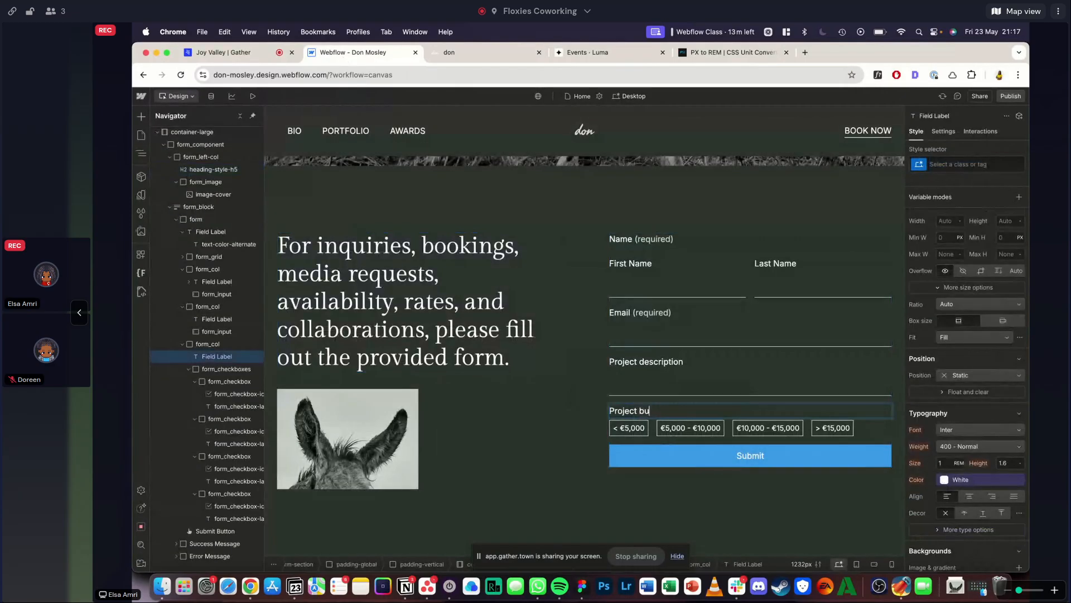
key(Escape)
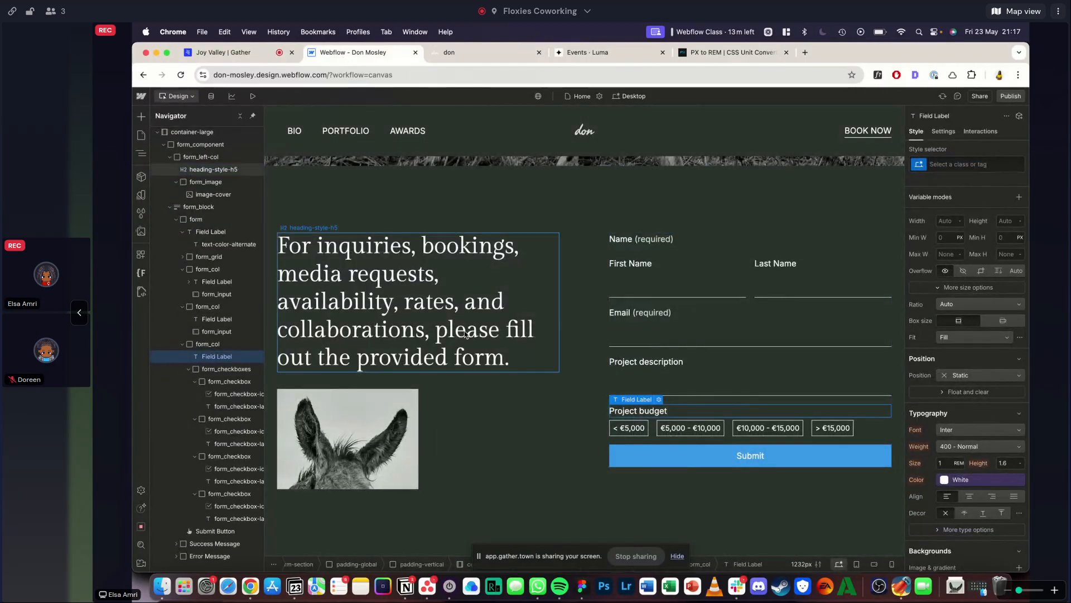
- Compare the "(required)" text with the reference and darken the Grey variable in the base collection to #bbb
click(214, 169)
click(448, 53)
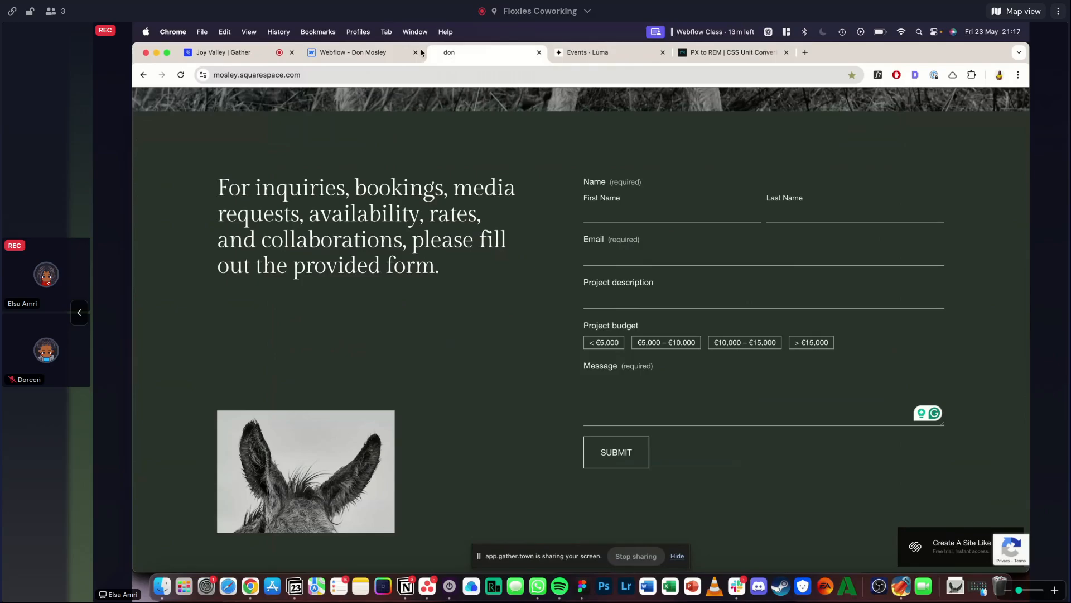
click(362, 52)
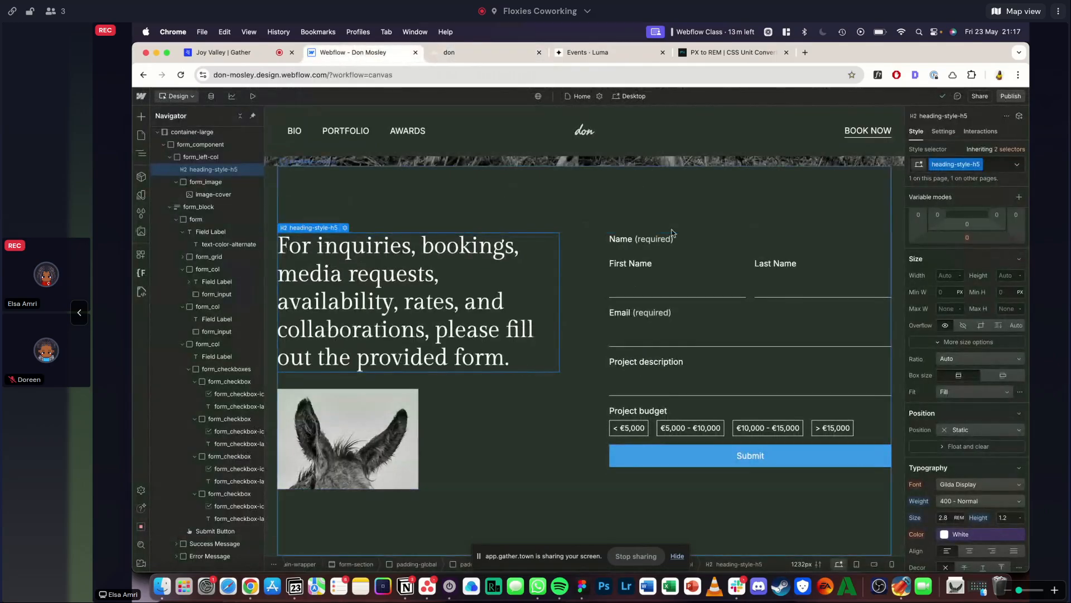
click(654, 238)
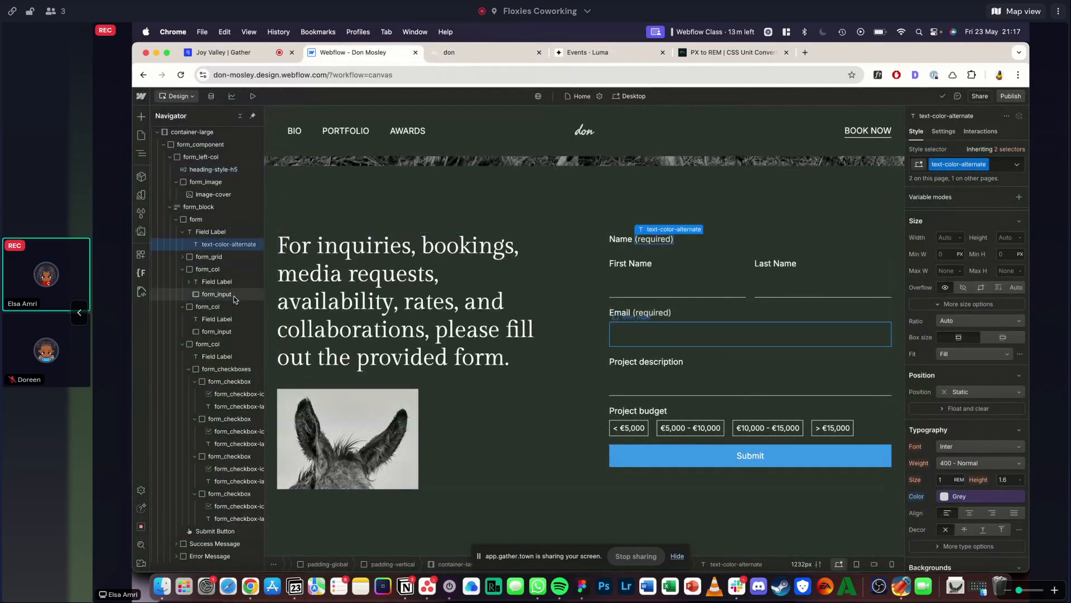
click(141, 212)
click(141, 195)
click(189, 139)
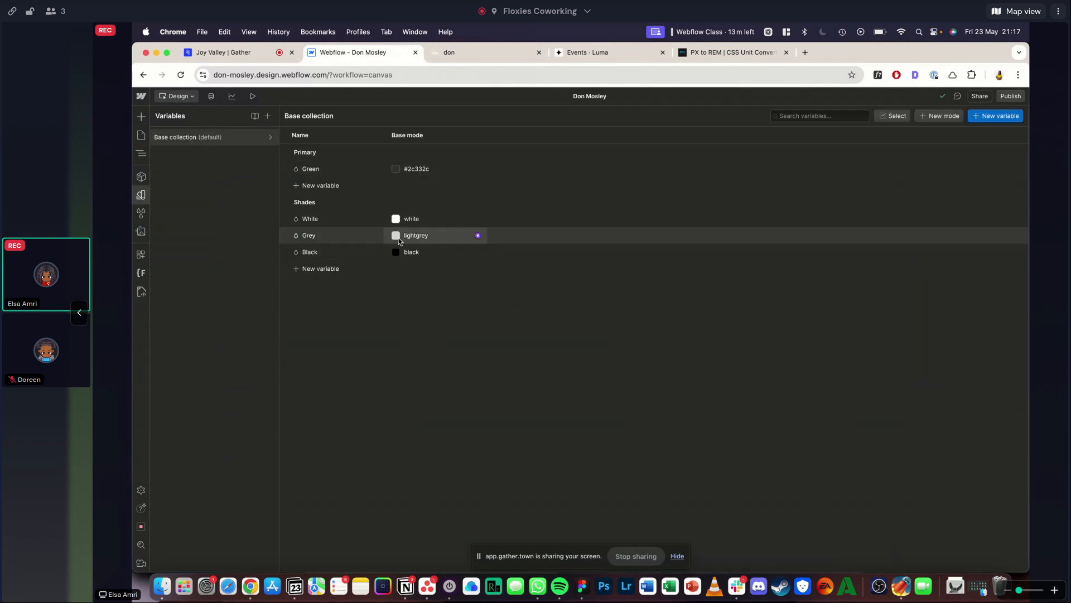
click(396, 234)
drag(336, 260, 330, 266)
click(306, 298)
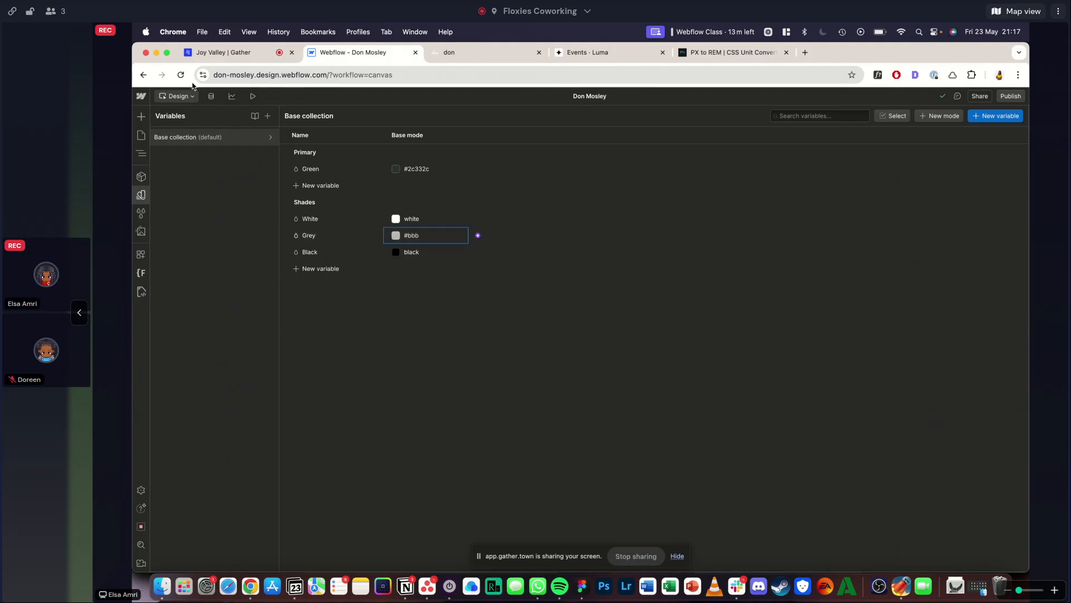
click(140, 197)
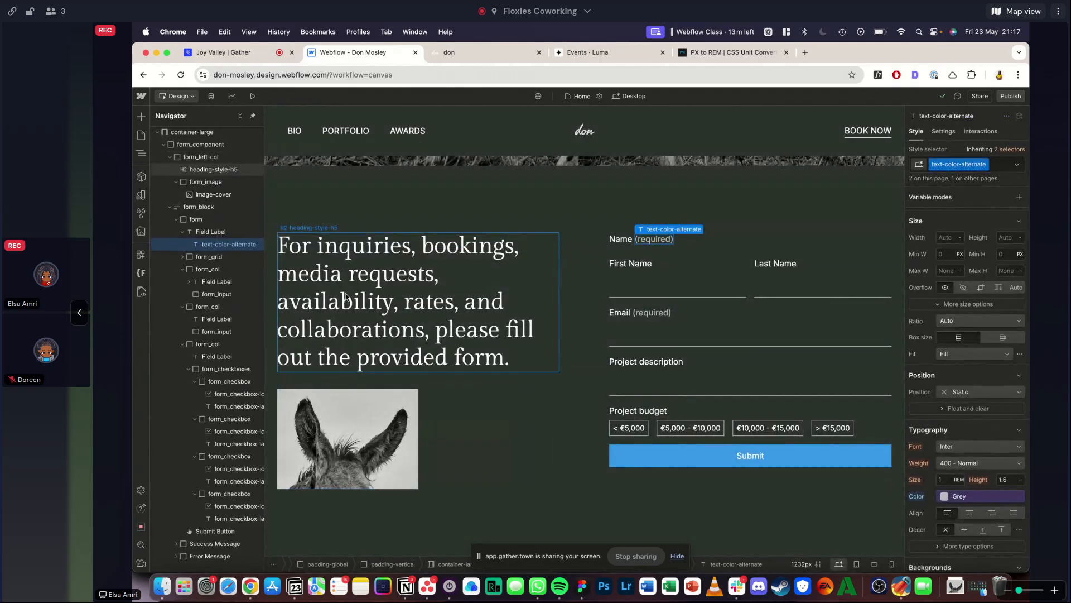
- Set the Grey variable in the base collection to the darker shade #adadad
click(141, 195)
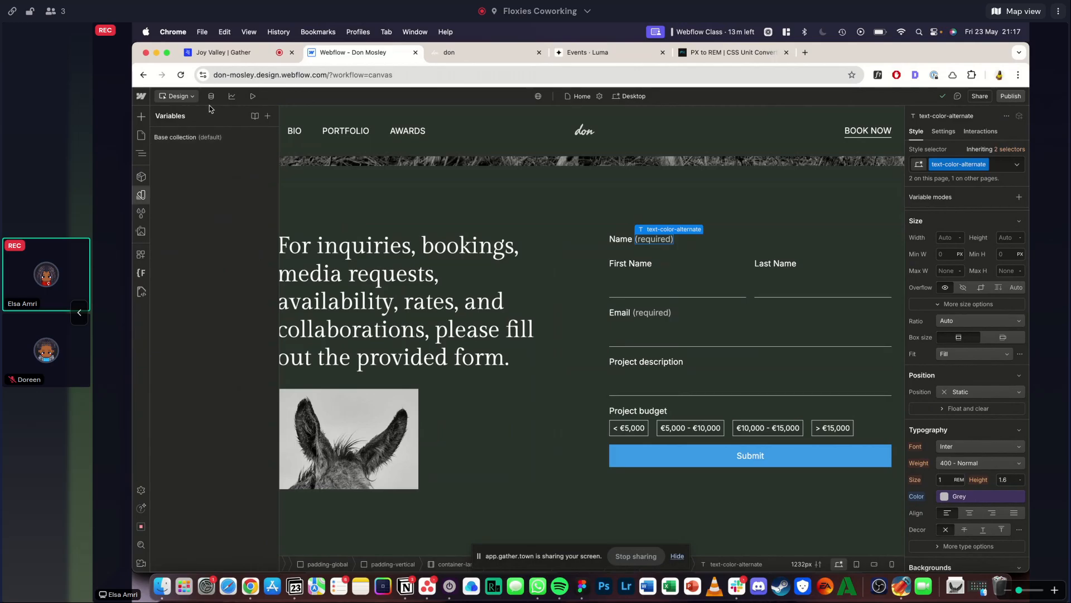
click(201, 139)
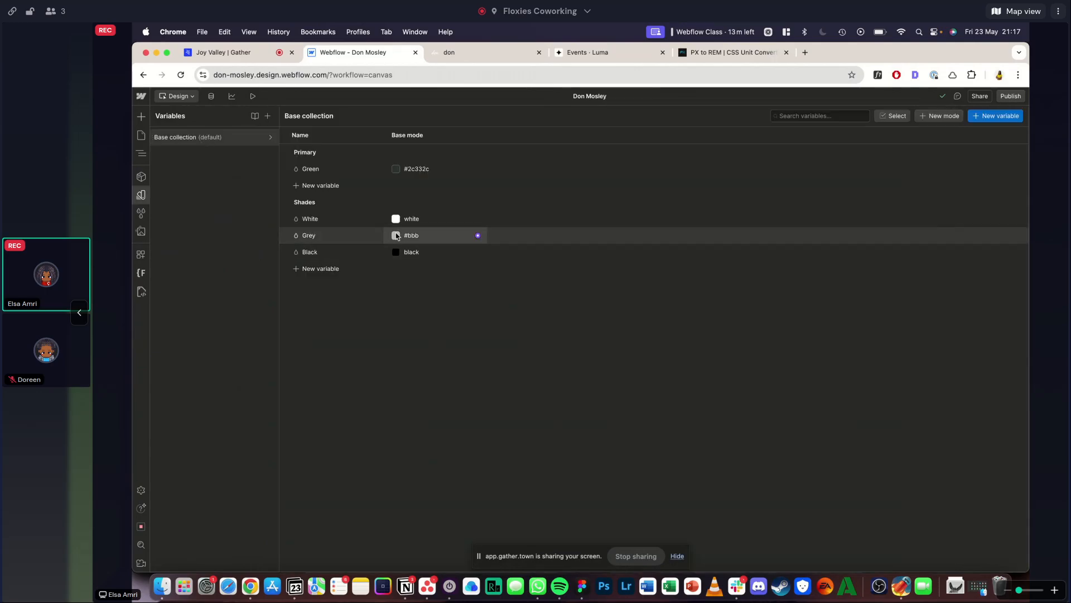
click(396, 236)
drag(333, 268, 330, 271)
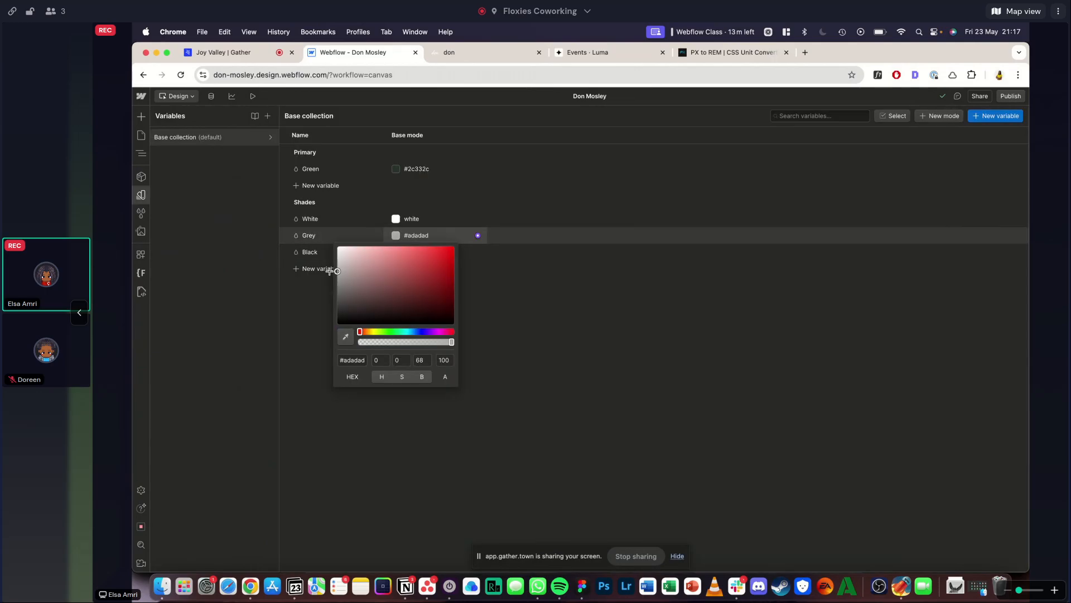
click(275, 358)
click(141, 195)
- Check the reference form, then duplicate the form_col that holds the project budget label and checkboxes
click(441, 263)
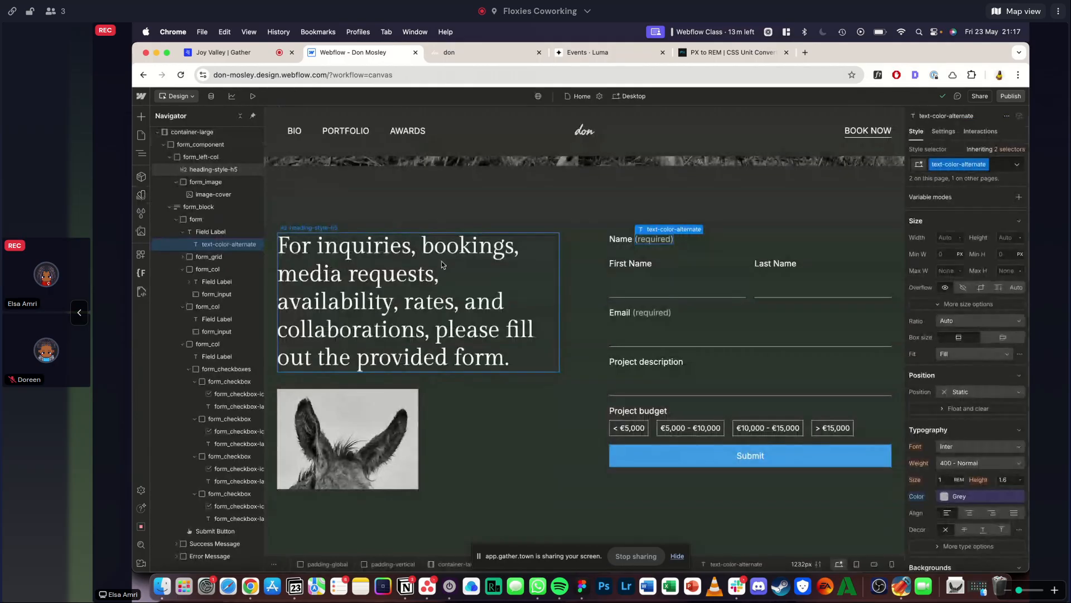
click(457, 469)
click(451, 53)
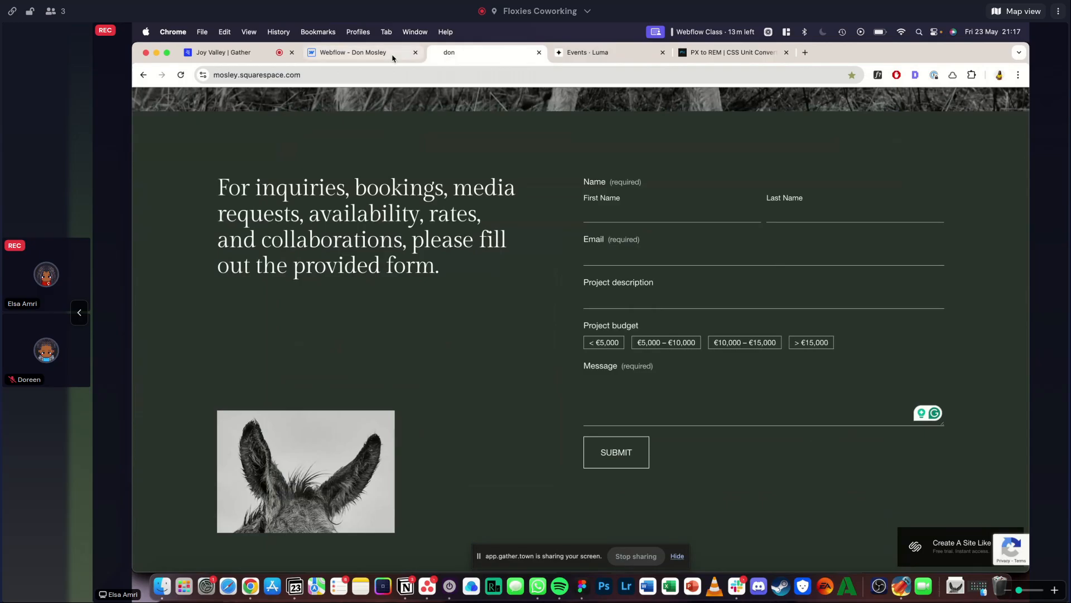
click(393, 57)
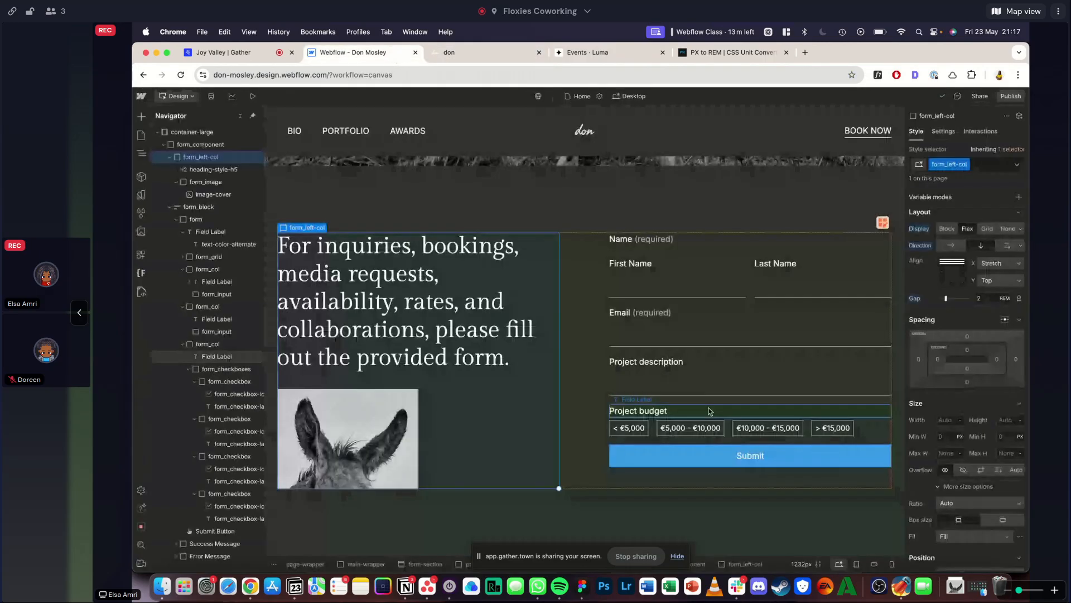
click(706, 407)
key(super+d)
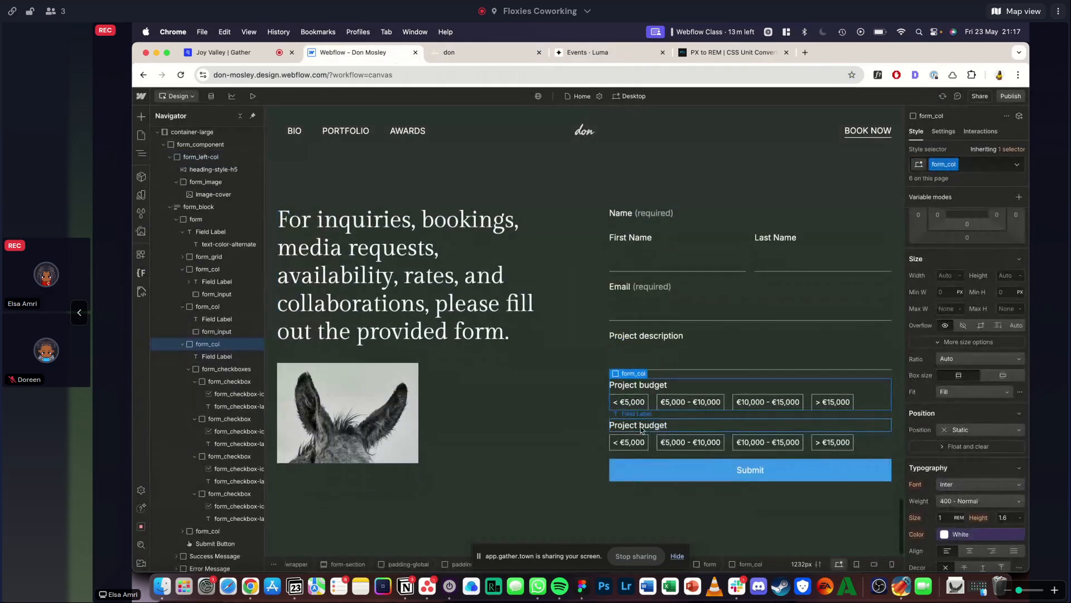
- Replace the duplicated column's label with a copy of the "Email (required)" text and change it to "Message (required)"
click(452, 53)
click(336, 55)
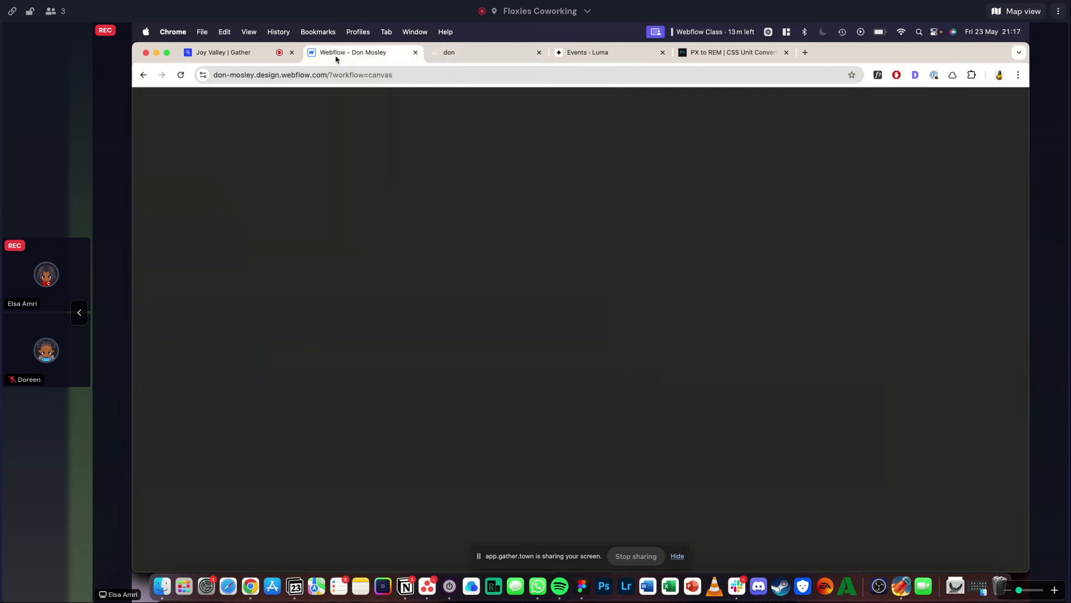
click(455, 53)
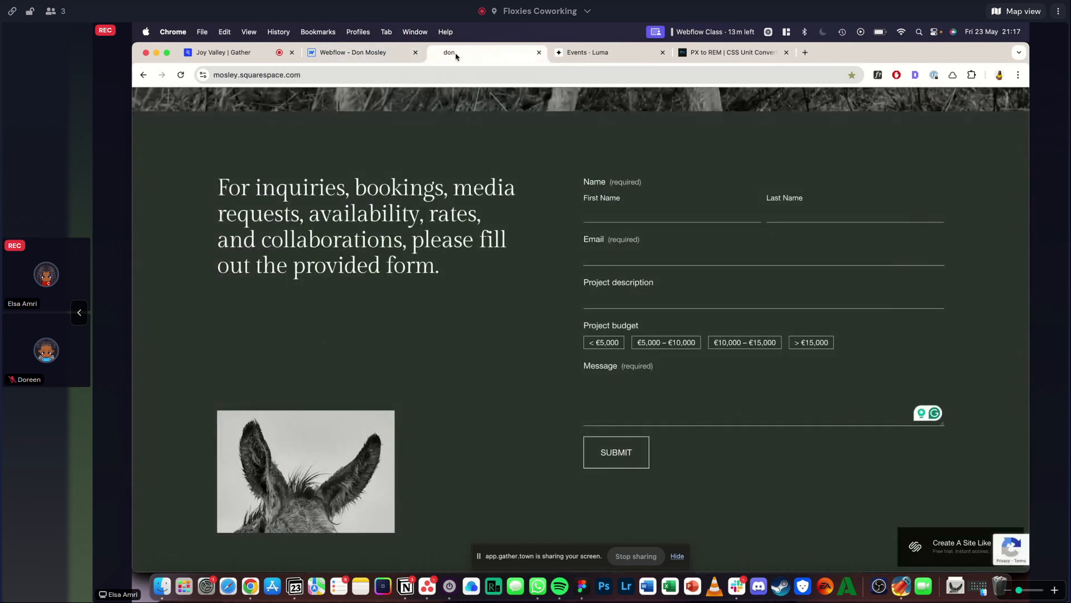
click(377, 52)
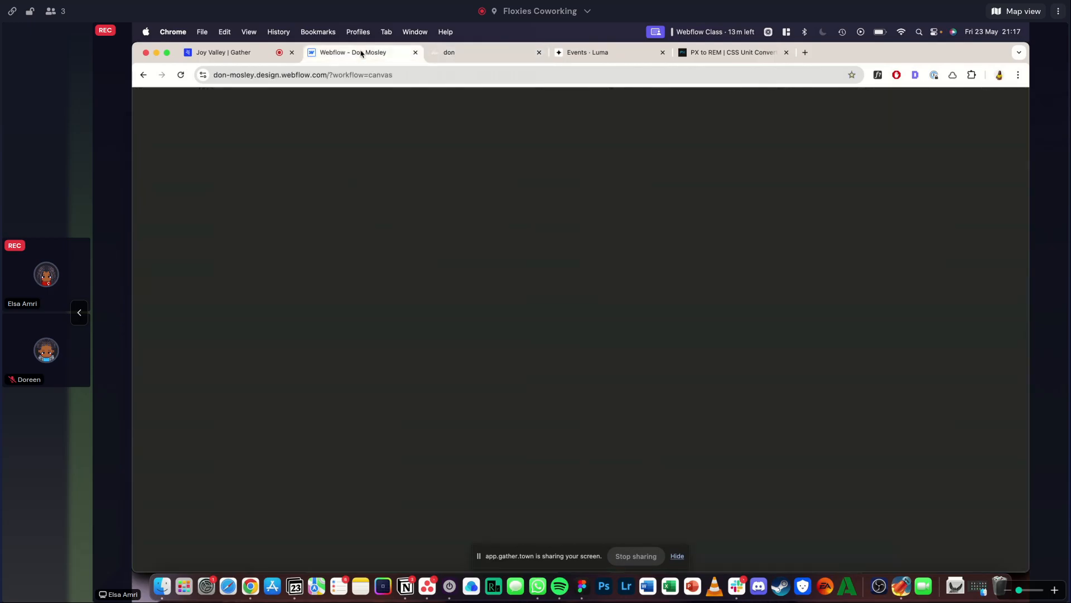
double_click(627, 287)
key(super+c)
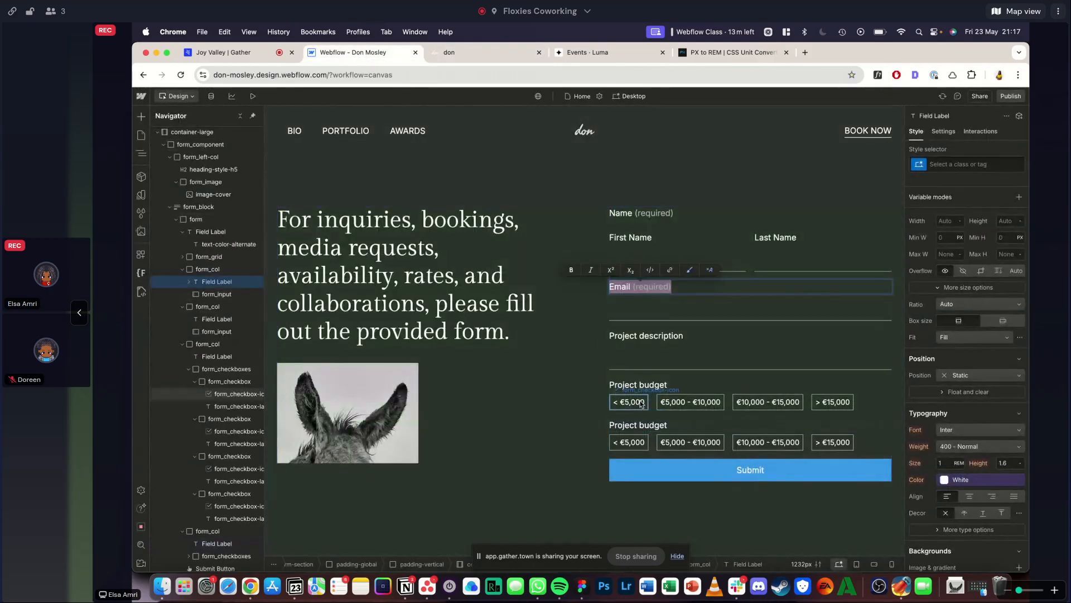
double_click(637, 425)
key(super+v)
double_click(654, 423)
double_click(620, 426)
text(Message)
key(Escape)
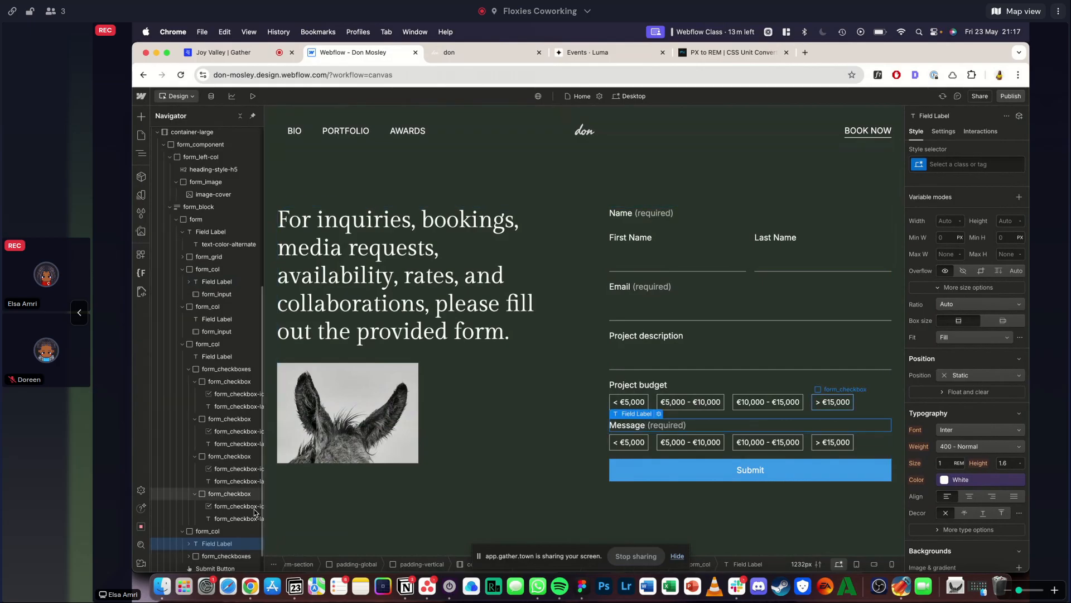
- Delete the duplicated form_checkboxes under the Message label and insert a Text Area in their place
click(206, 555)
key(Delete)
key(super+k)
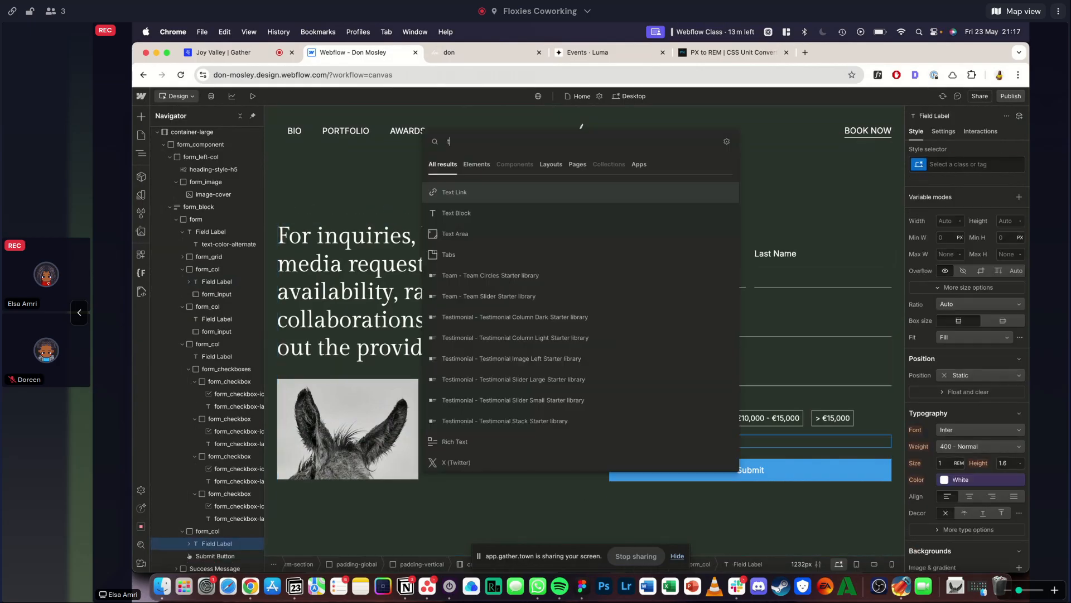
text(text)
key(Return)
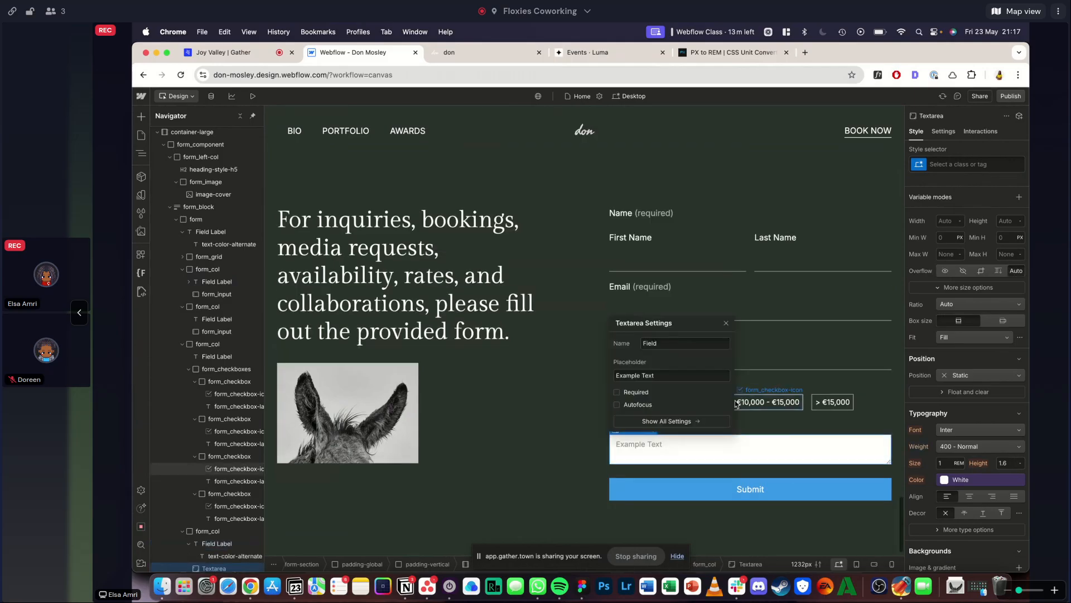
key(Escape)
- Check the message field in the reference form, then give the new text area the form_input class
click(463, 53)
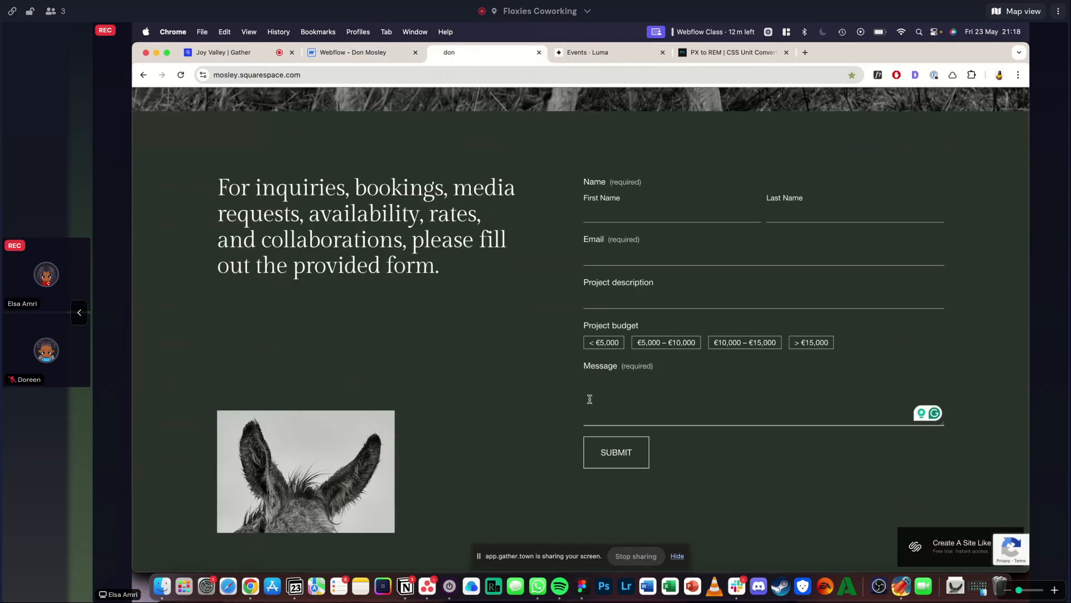
click(355, 53)
key(super+Return)
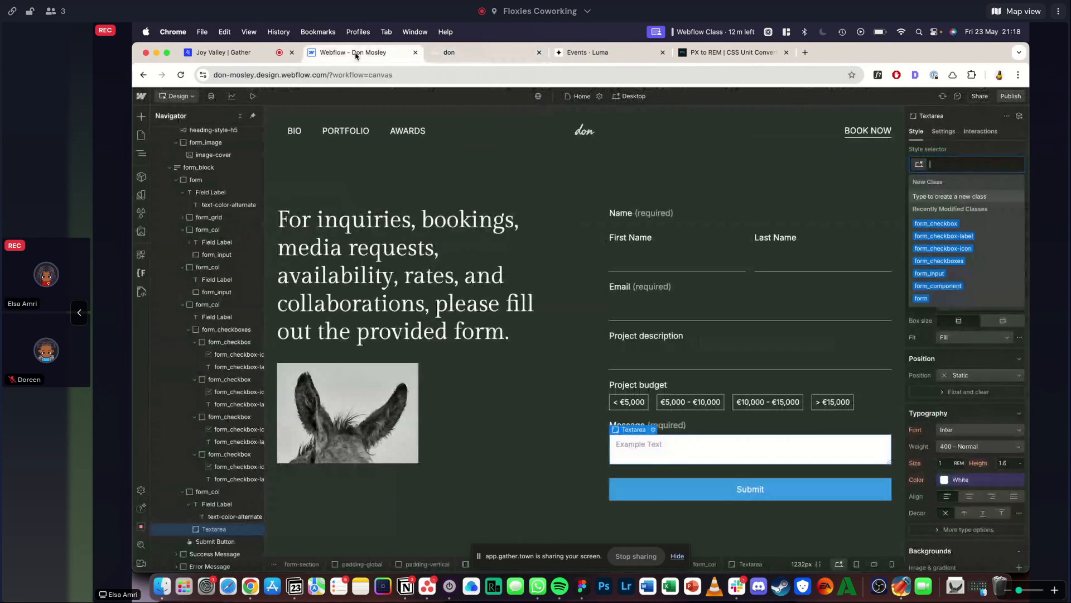
text(form_input)
key(Return)
- Add the existing is-text-area combo class to the message text area's form_input class
key(super+Return)
key(Down)
key(Up)
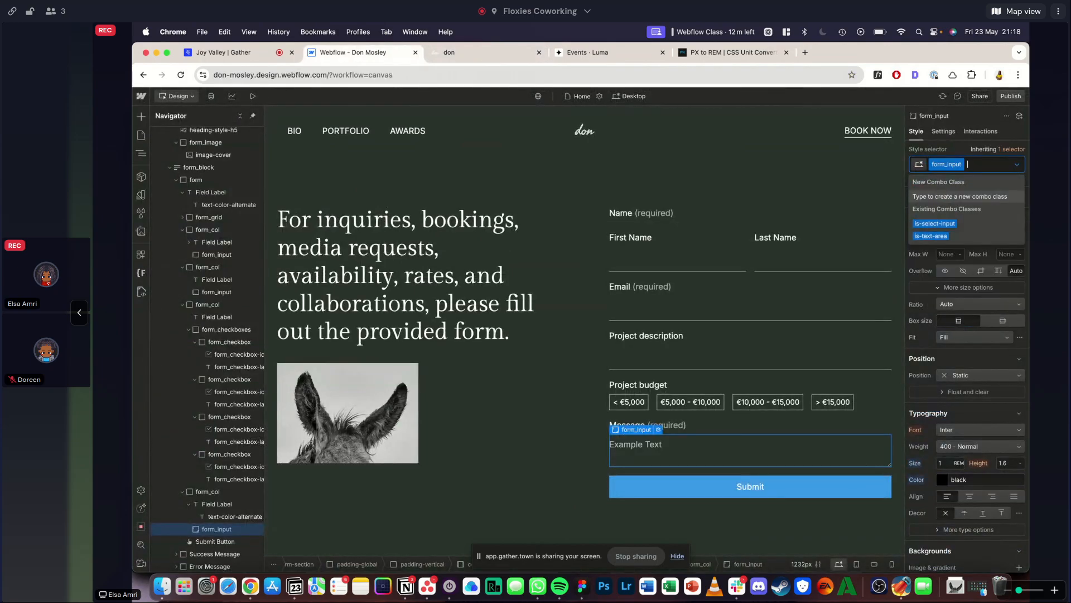
key(Down)
key(Down)
key(Return)
scroll(985, 261, down, 1)
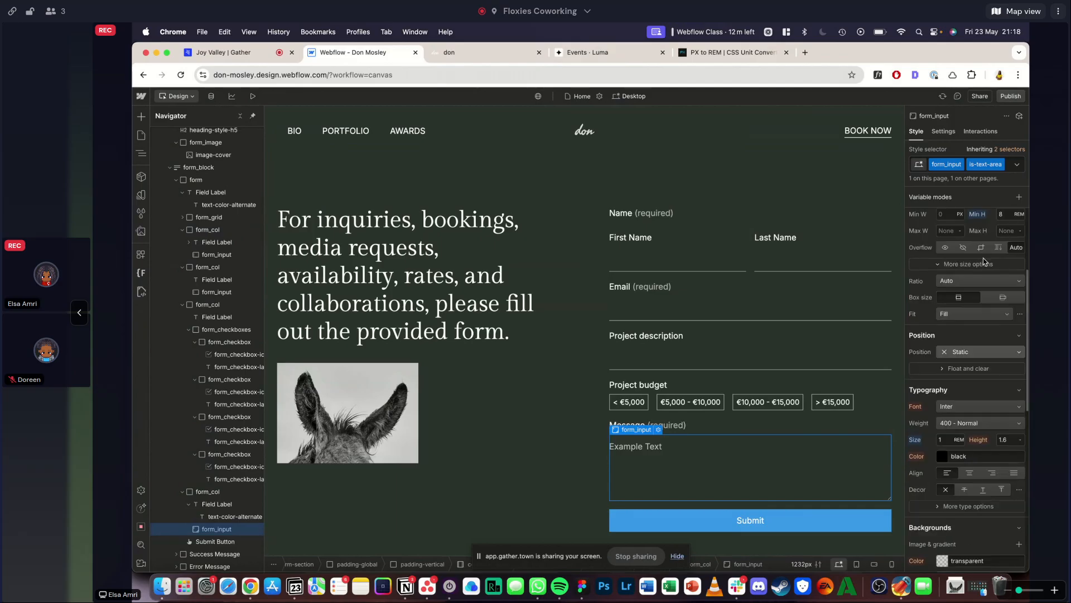
scroll(984, 262, up, 1)
- Compare the form with the reference, then clear the "Example Text" placeholder from the message text area
click(476, 395)
scroll(476, 395, down, 1)
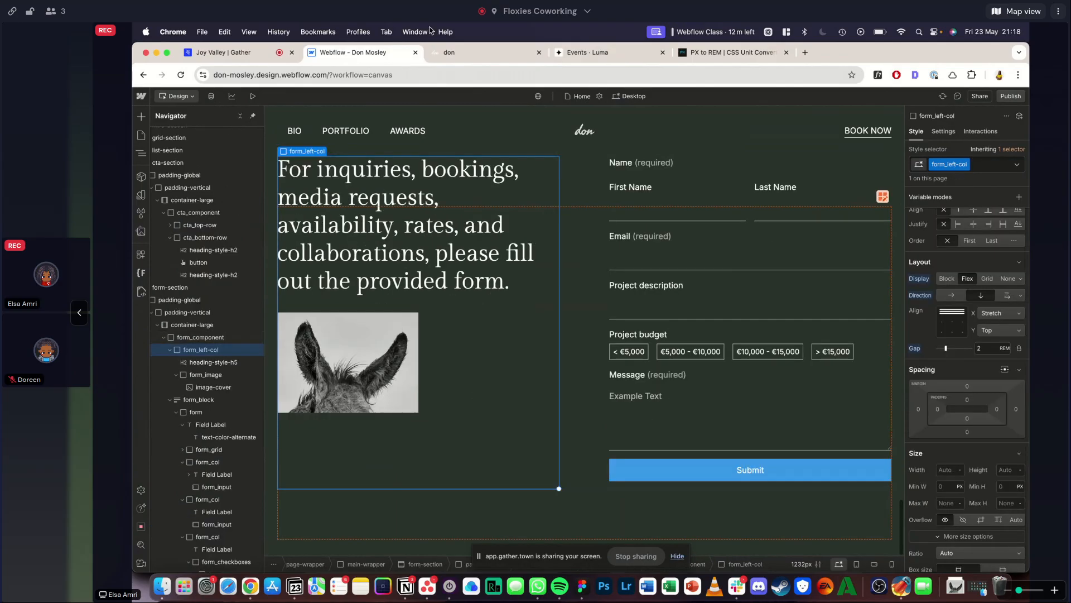
click(441, 51)
click(360, 52)
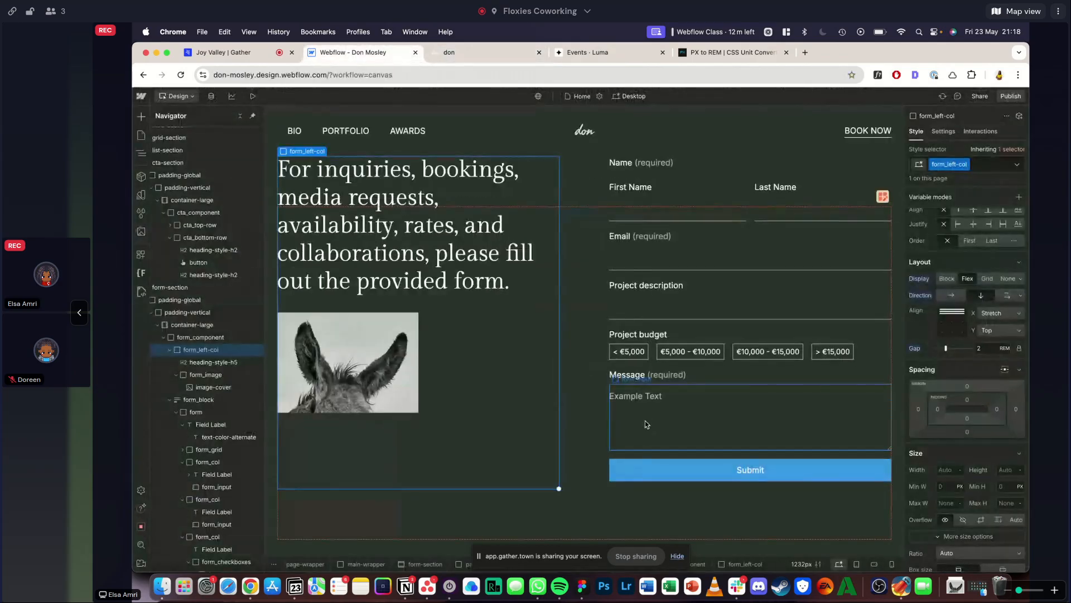
double_click(644, 420)
click(657, 324)
key(super+a)
key(BackSpace)
click(543, 319)
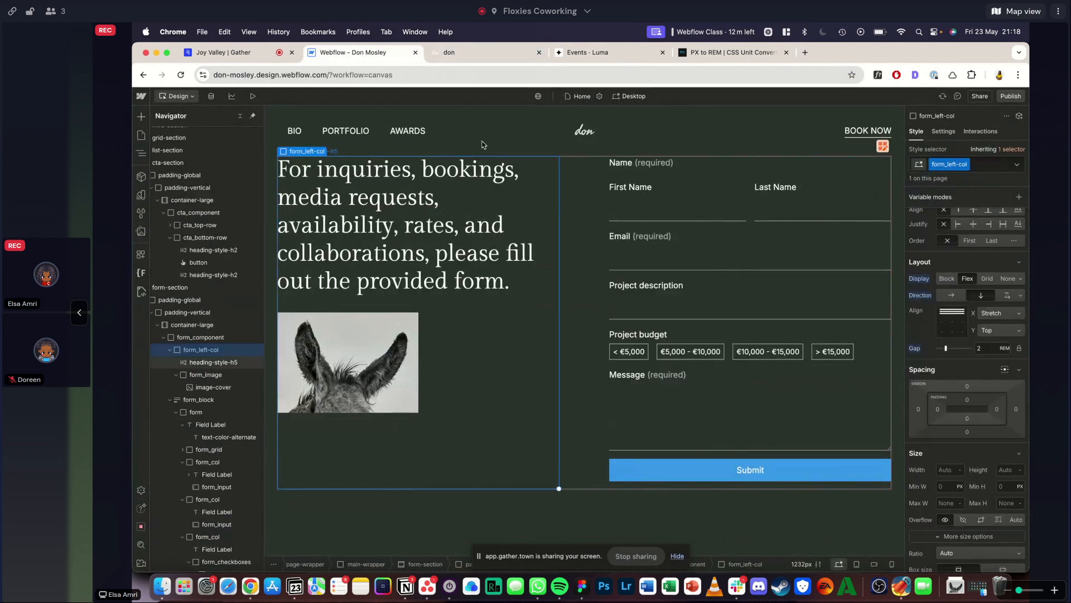
- Compare the field spacing with the reference form and set the form's gap to 1.25 rem
click(455, 52)
click(352, 52)
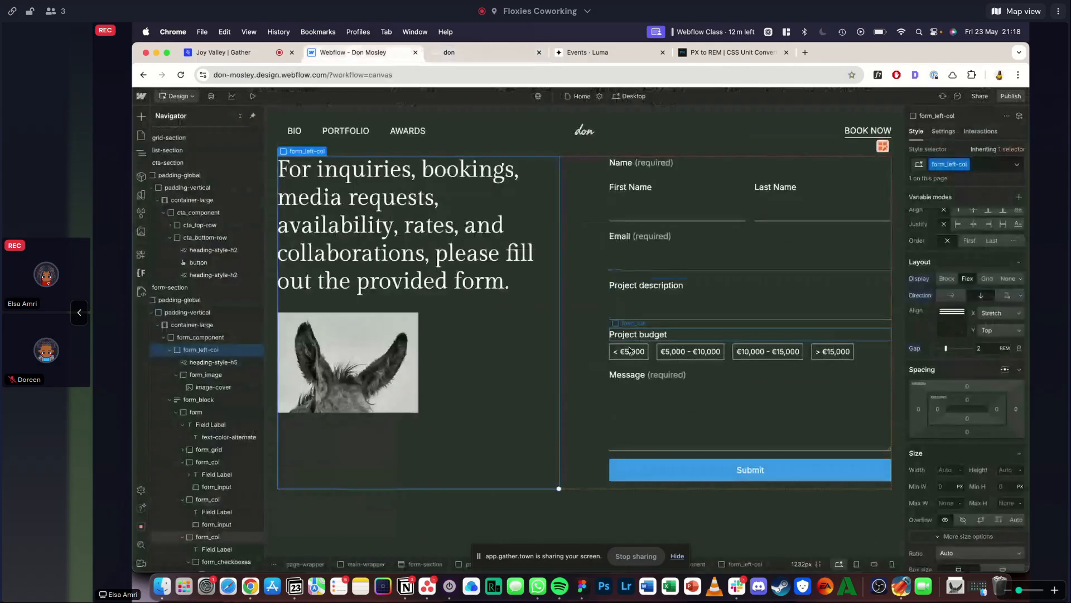
click(647, 375)
click(811, 299)
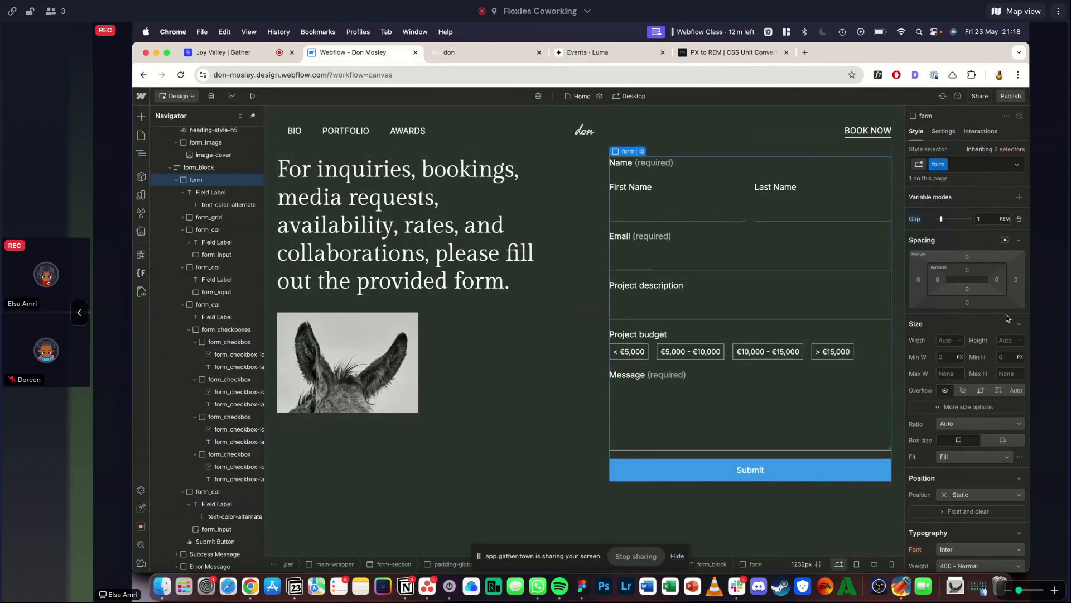
click(993, 304)
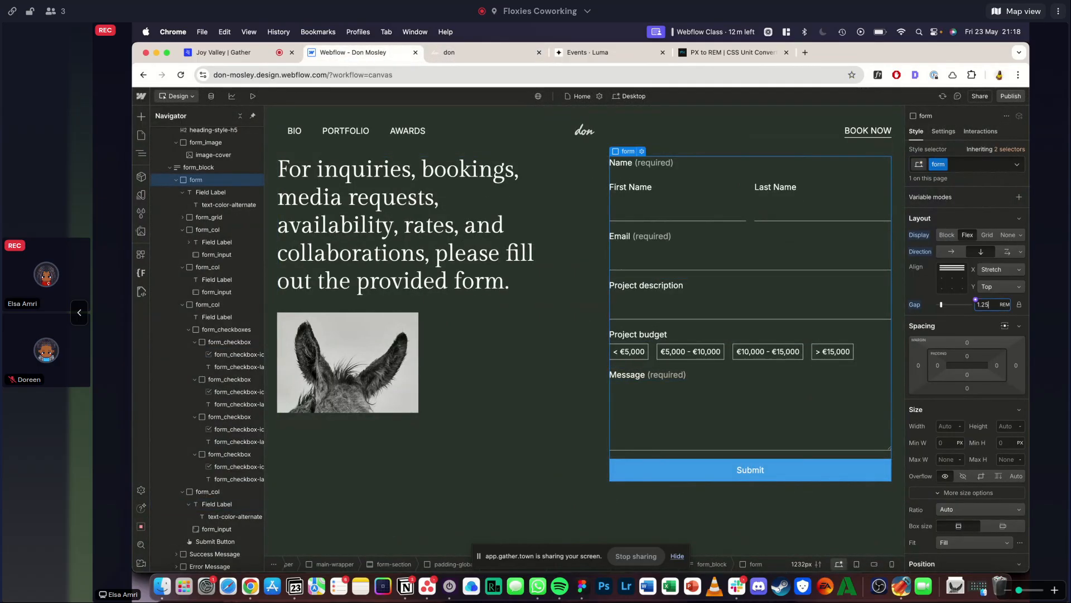
key(Return)
click(537, 251)
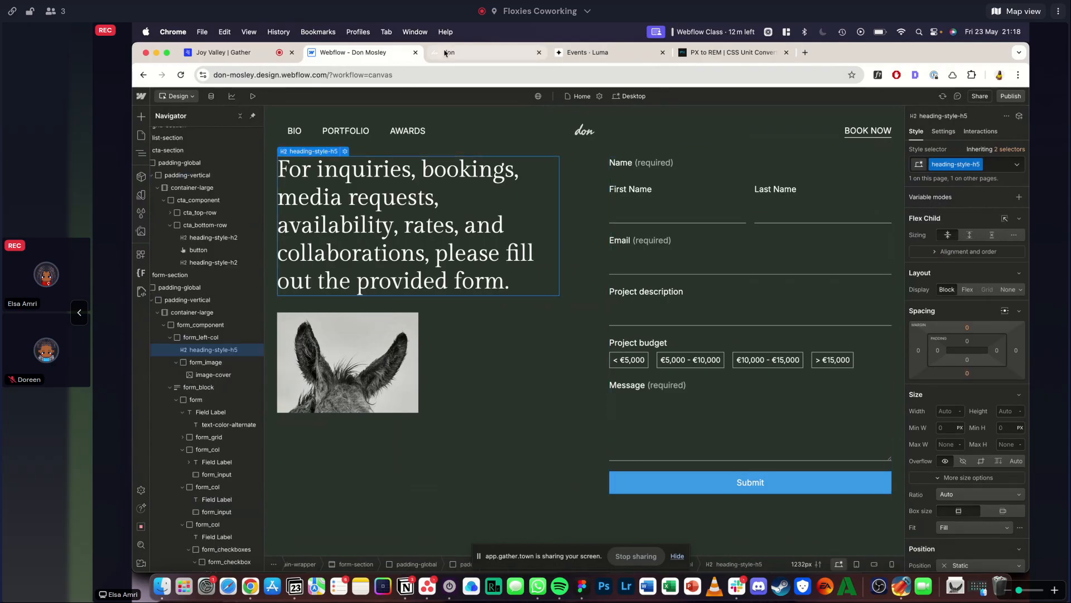
- Check the reference form's submit button, then apply the button class to the Submit button
click(445, 53)
scroll(480, 296, down, 2)
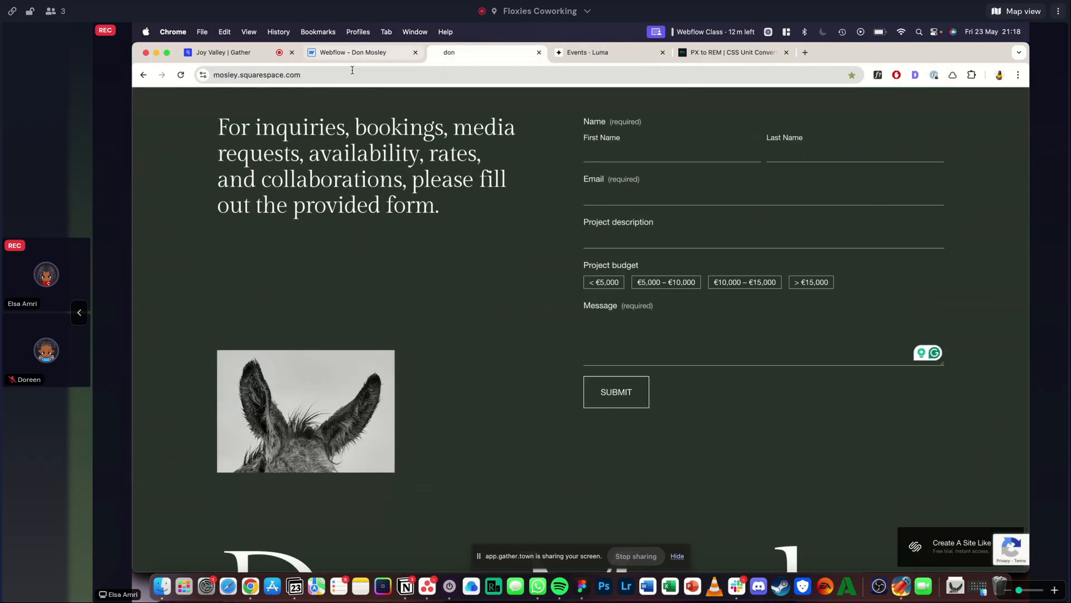
click(353, 53)
click(635, 483)
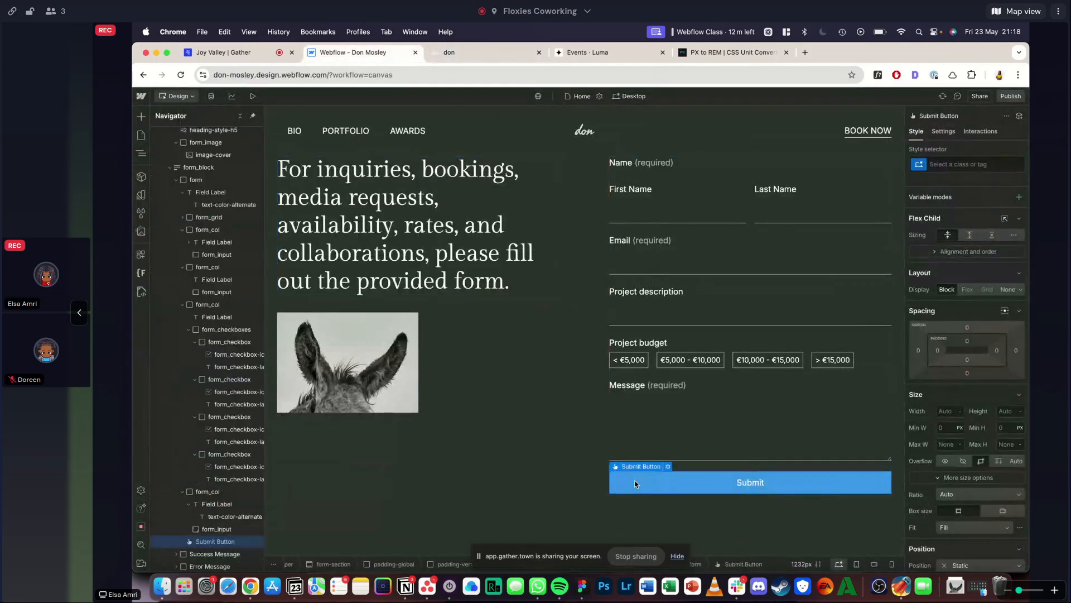
click(498, 55)
click(364, 54)
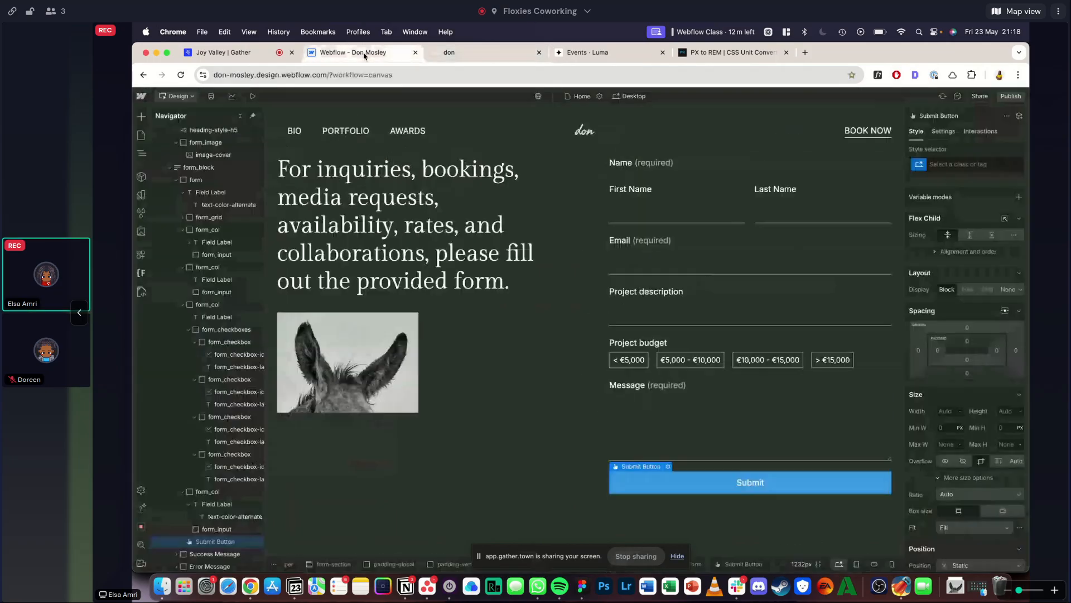
click(958, 164)
text(but)
key(Down)
key(Return)
- Add the existing is-secondary combo class to the Submit button
key(super+Return)
key(Down)
key(Down)
key(Down)
key(Down)
key(Return)
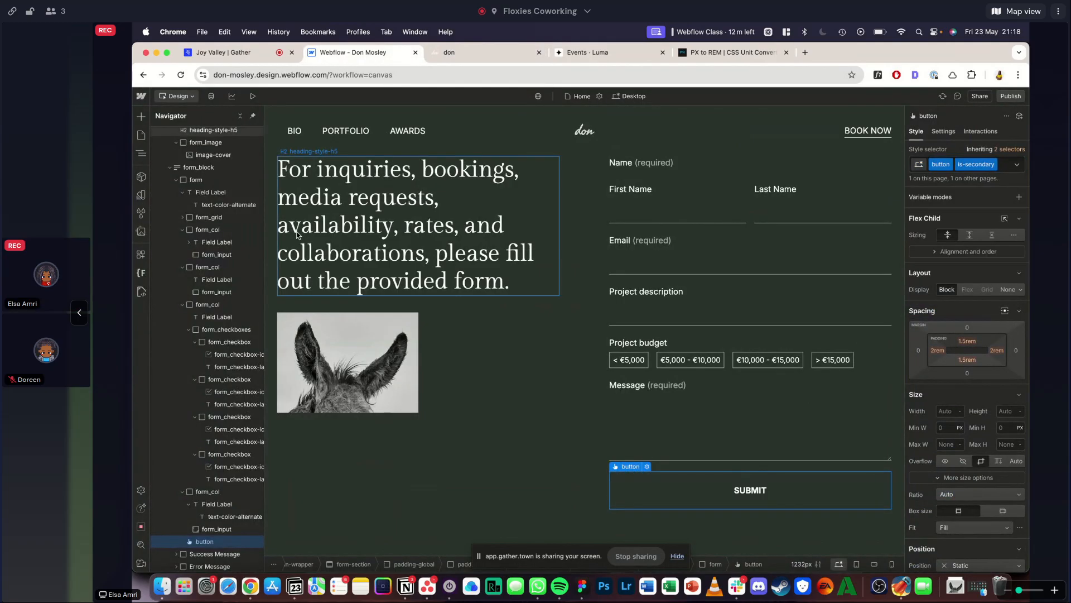
click(387, 245)
scroll(502, 379, down, 1)
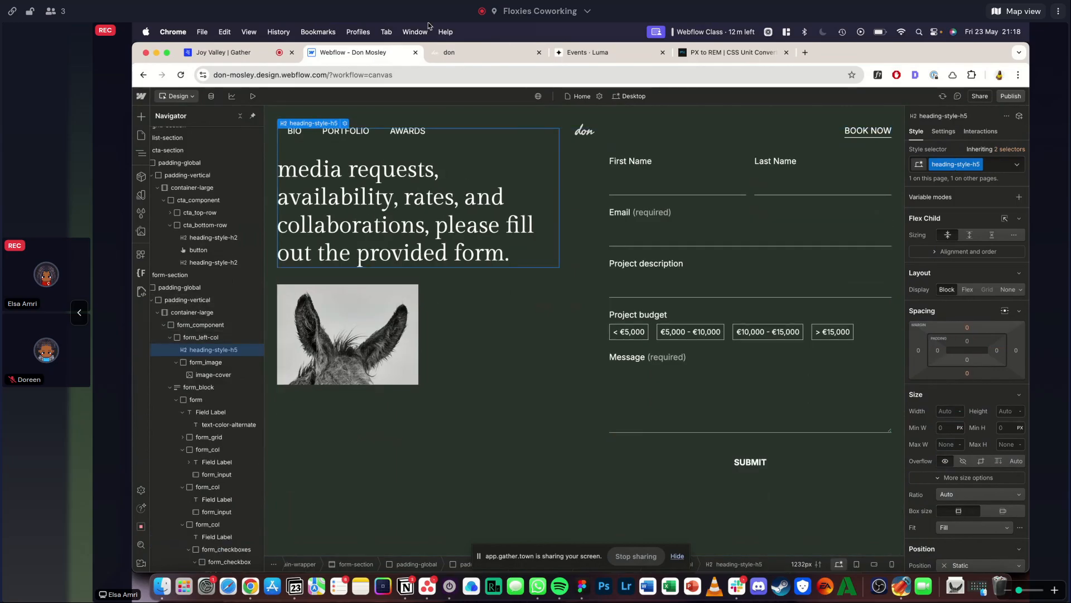
- Compare the buttons on the reference site, then replace the Submit button's is-secondary combo class with is-form-submit
click(459, 56)
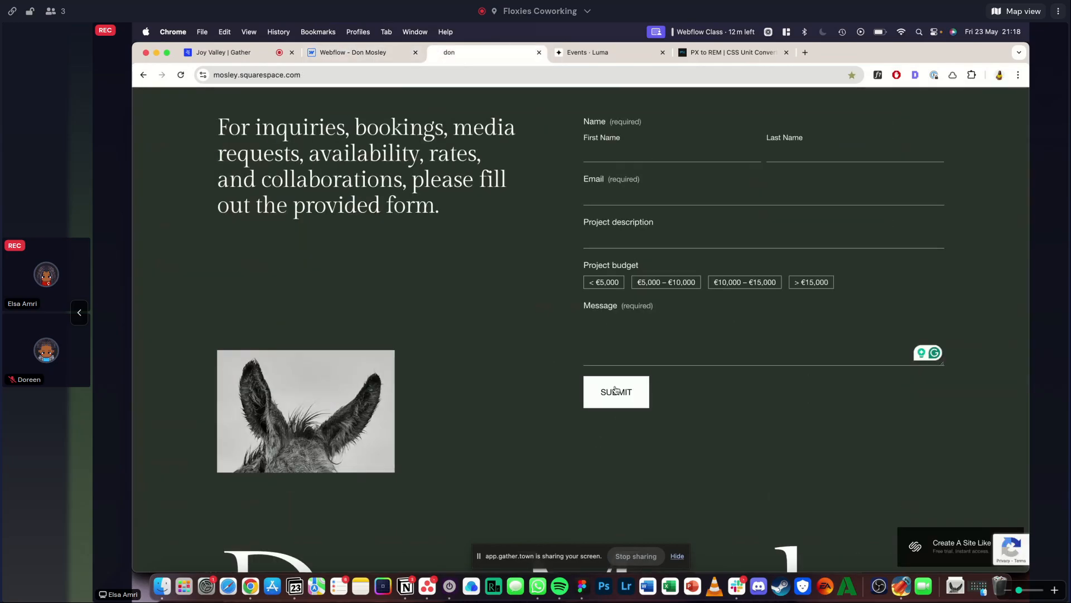
scroll(615, 389, down, 10)
scroll(615, 386, up, 15)
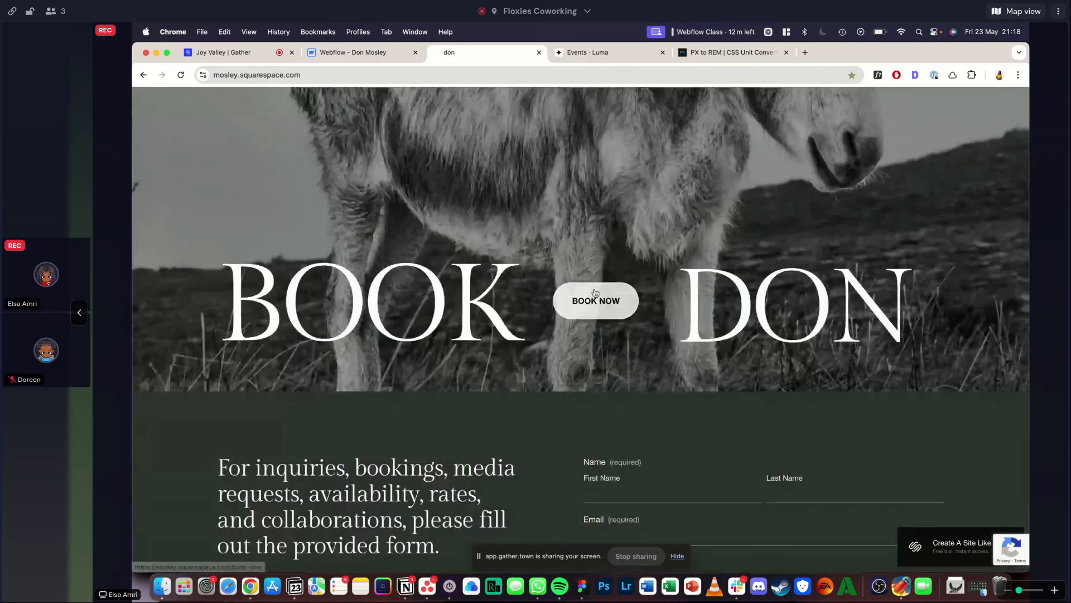
scroll(598, 301, down, 5)
click(372, 62)
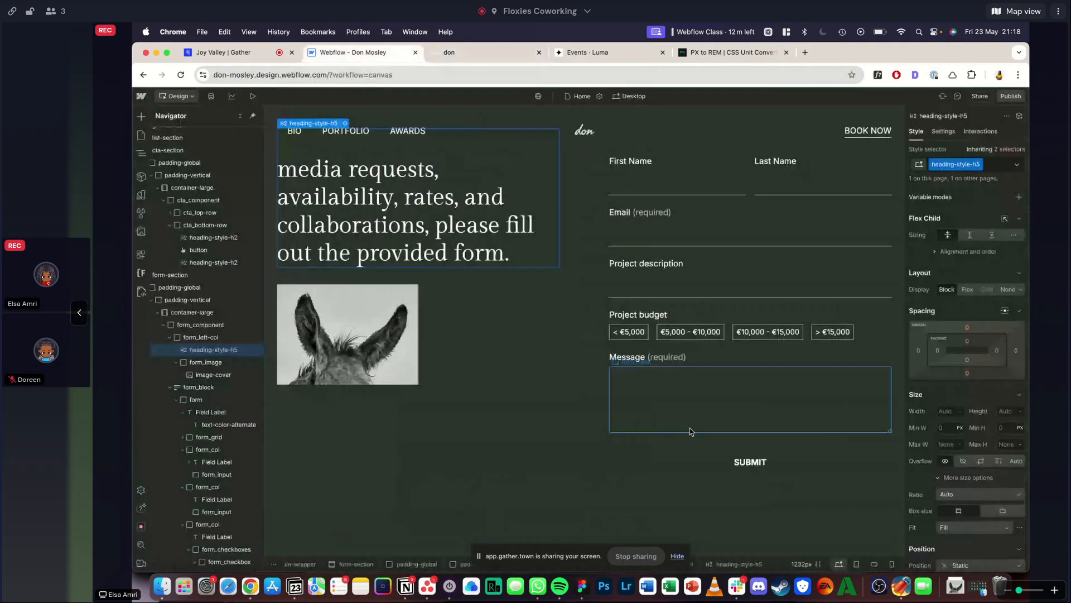
click(692, 458)
click(988, 164)
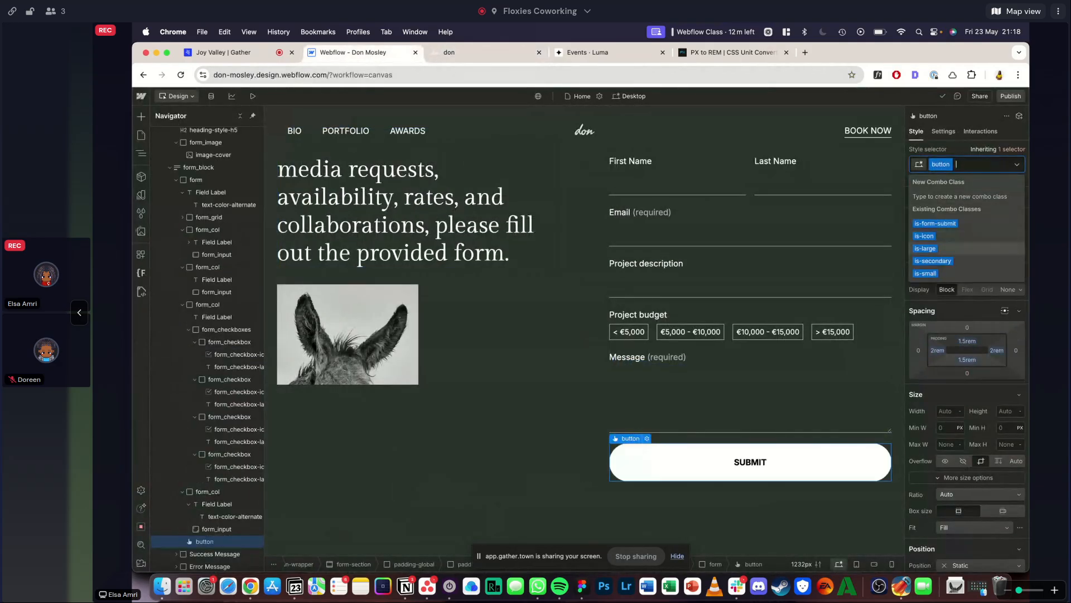
text(is-)
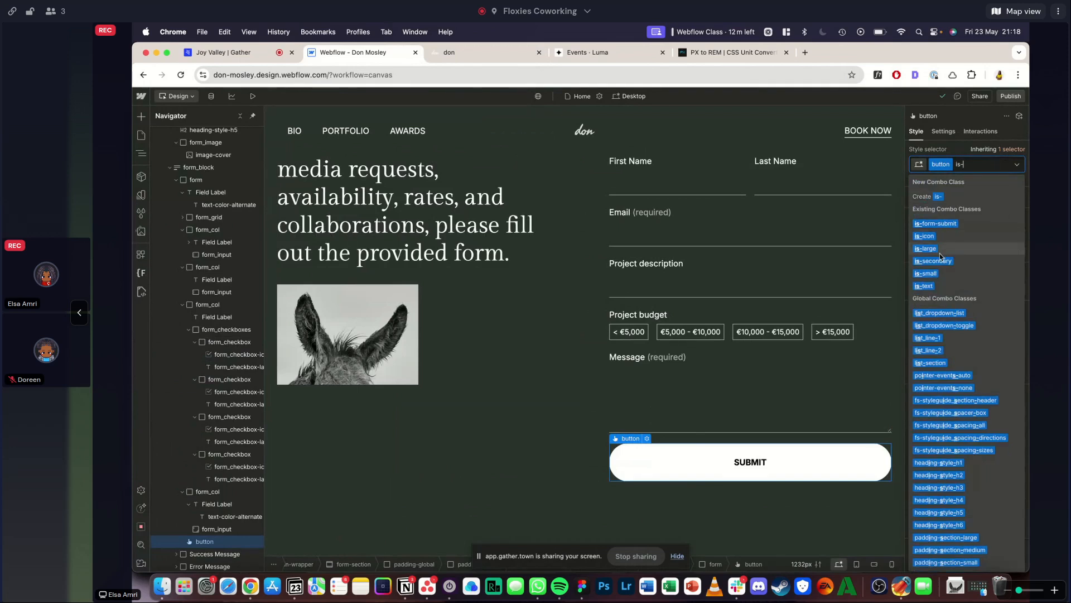
click(940, 224)
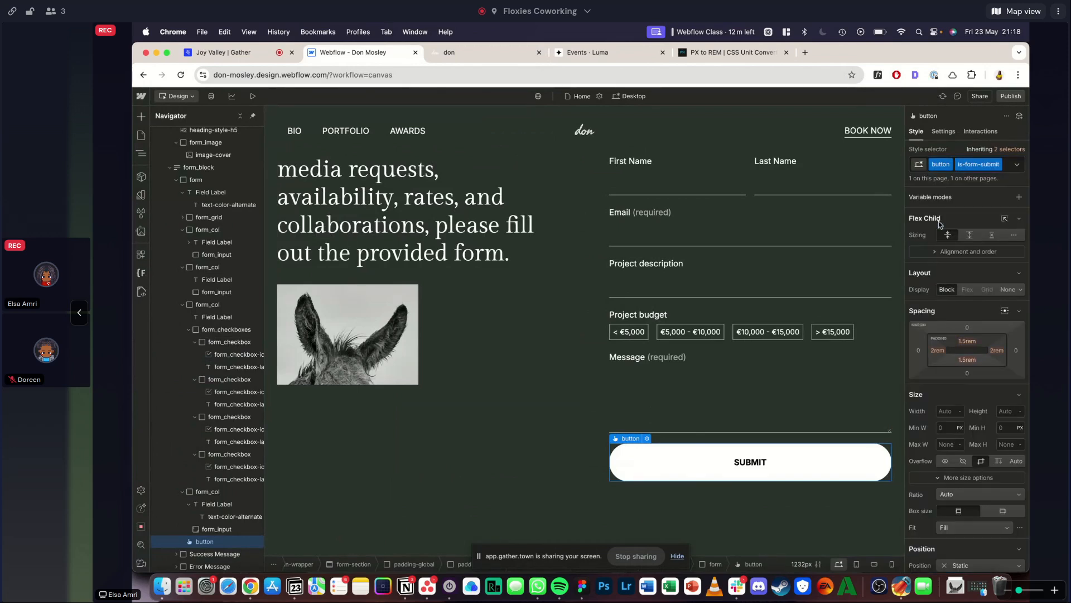
- Check the reference submit button's corners and set the Submit button's border radius to 0
scroll(917, 333, down, 1)
scroll(917, 333, down, 5)
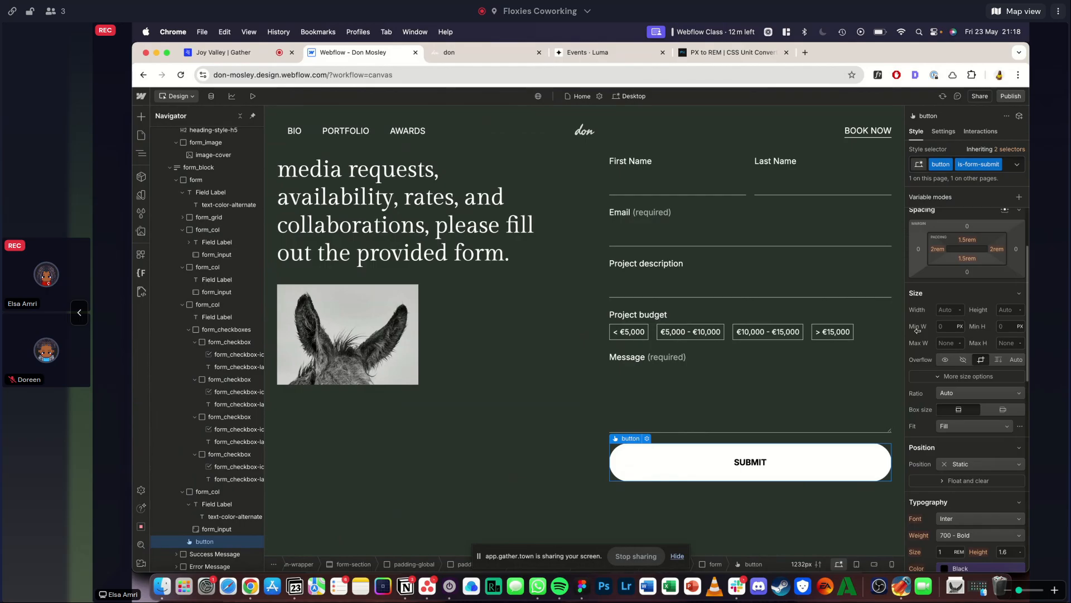
click(443, 53)
click(363, 52)
scroll(960, 394, down, 5)
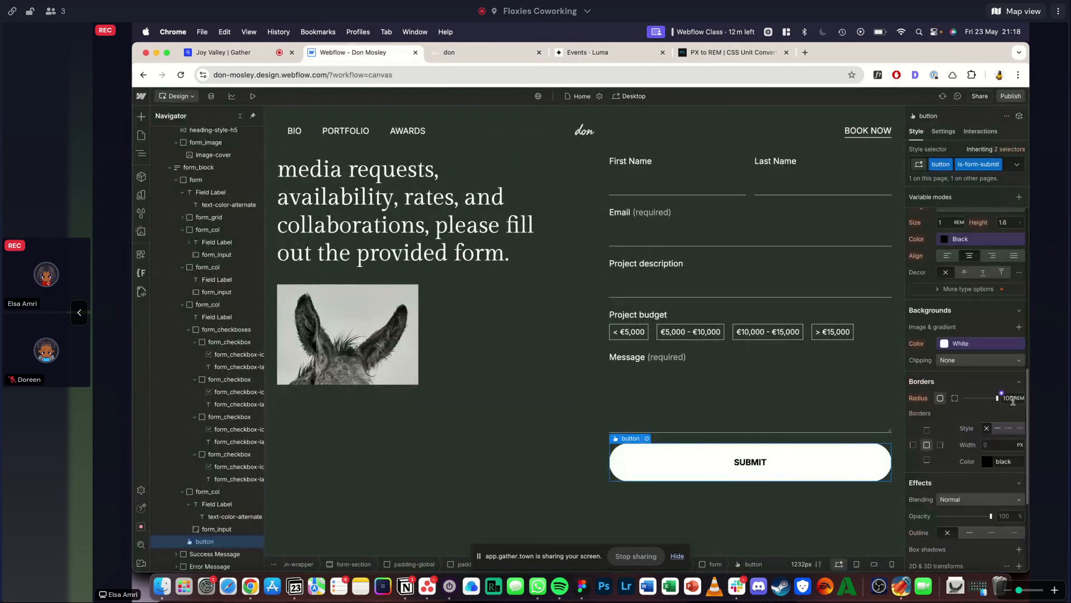
drag(1002, 398, 971, 416)
scroll(969, 414, down, 2)
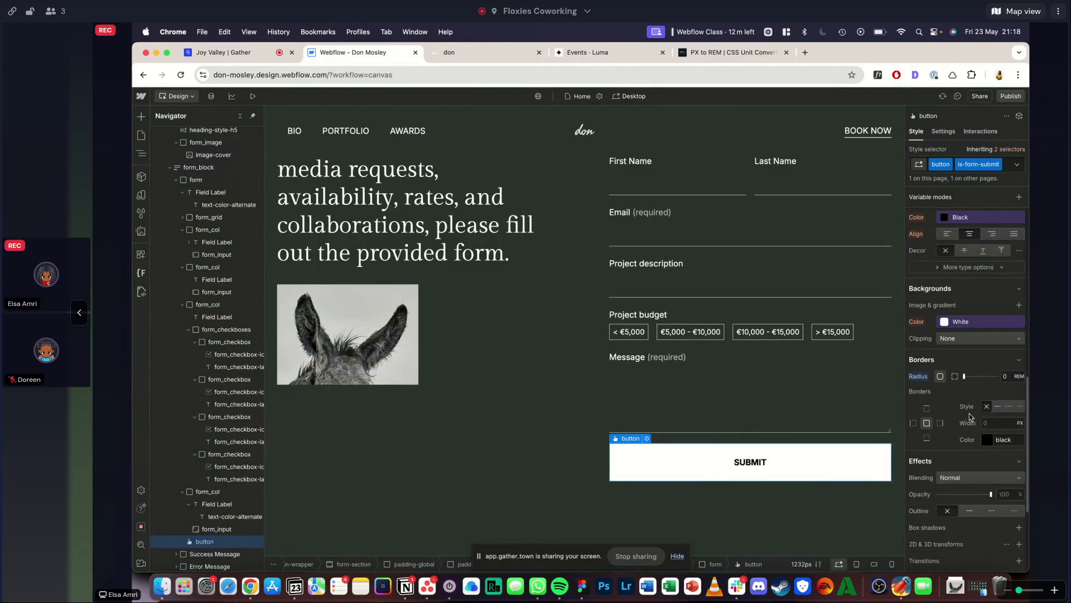
click(982, 296)
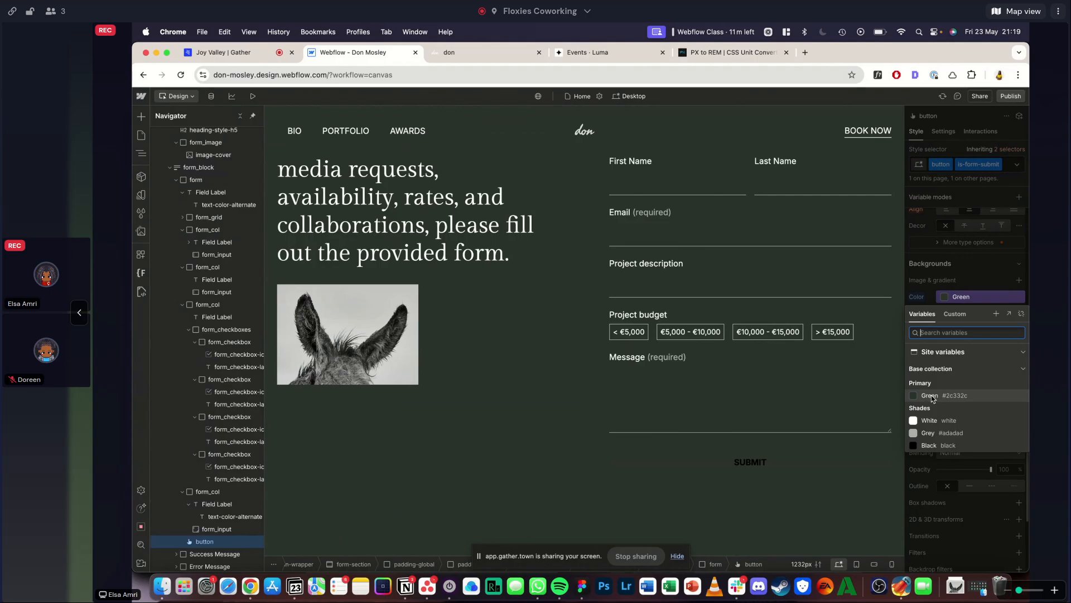
click(946, 294)
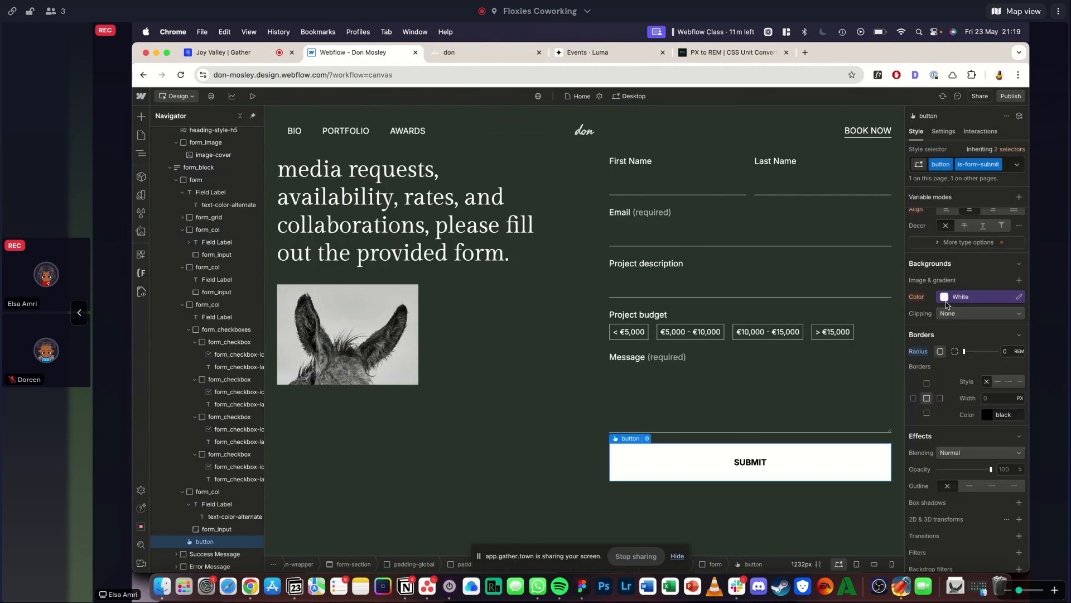
- Unlink the Submit button's background color from the White variable and lower its opacity to 0, giving rgba(255, 255, 255, 0)
click(945, 297)
click(1020, 314)
click(942, 297)
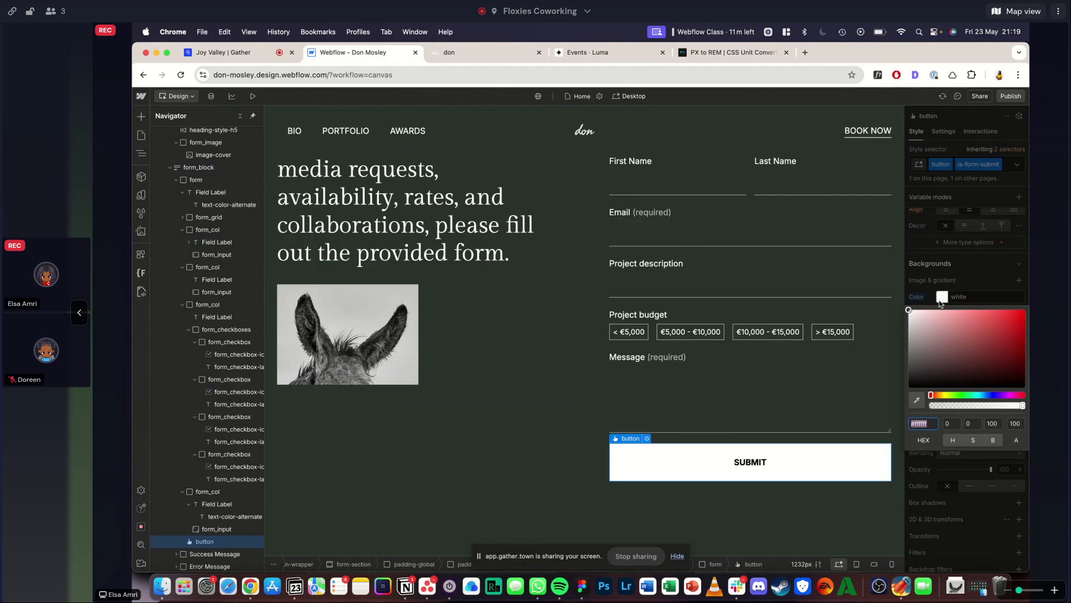
drag(932, 405, 886, 402)
click(960, 265)
- Save the Submit button's background color as a new variable Shades/Transparent in the base collection
click(940, 294)
click(996, 314)
text(Shades/Transparent)
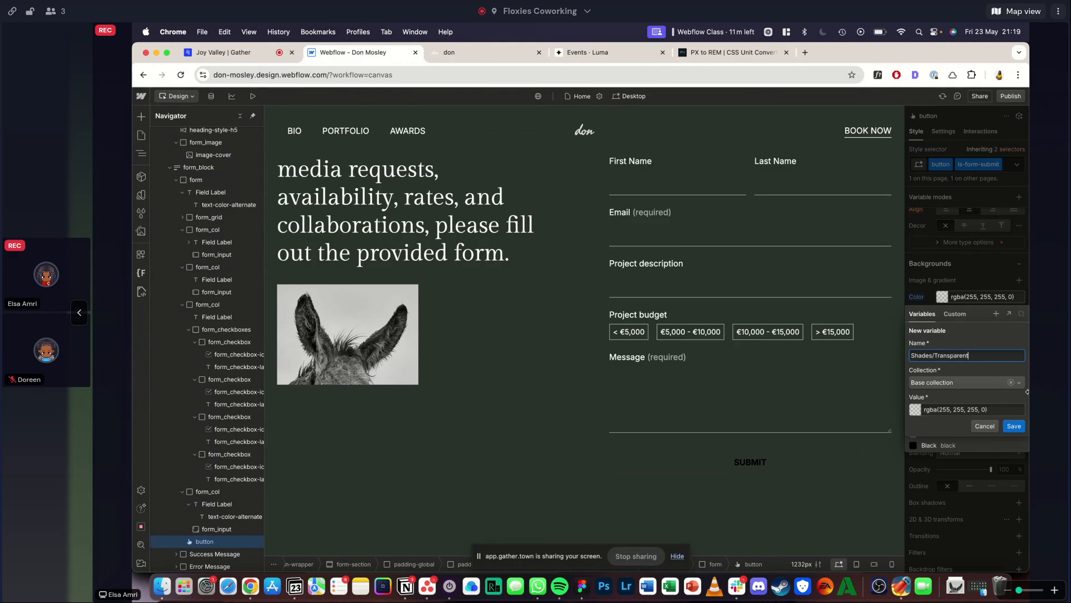
click(1013, 425)
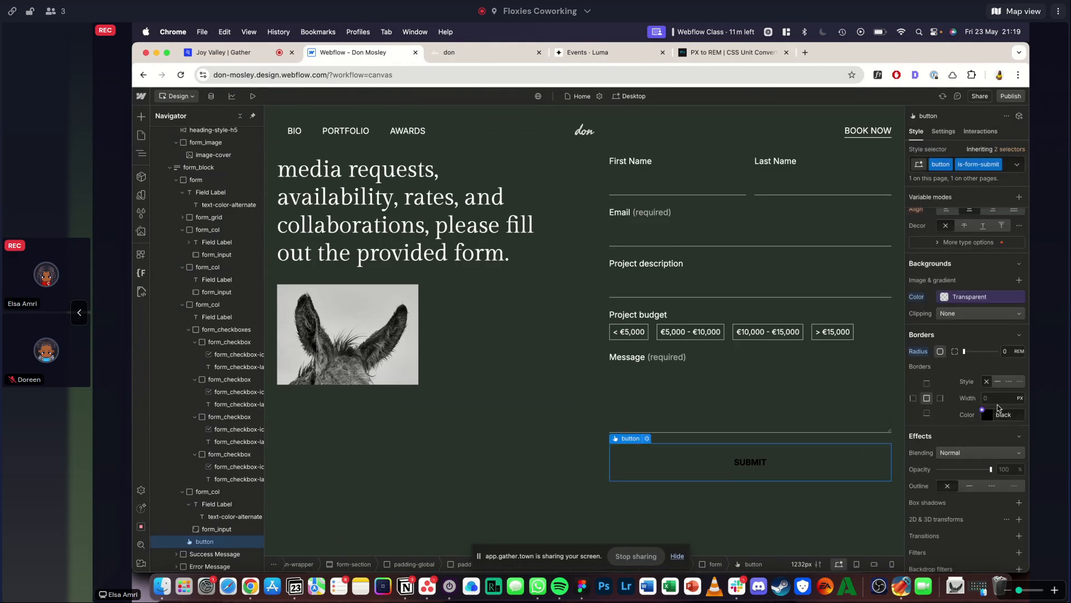
- Give the Submit button a solid 1 px White border and set its text color to the White variable
click(998, 382)
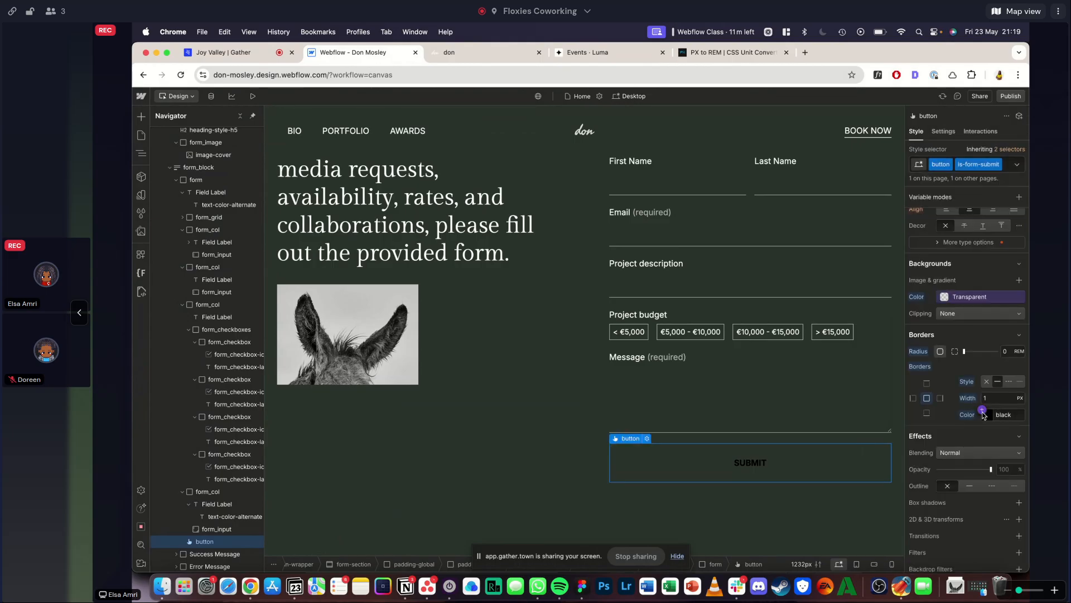
click(987, 415)
click(936, 539)
scroll(969, 363, up, 3)
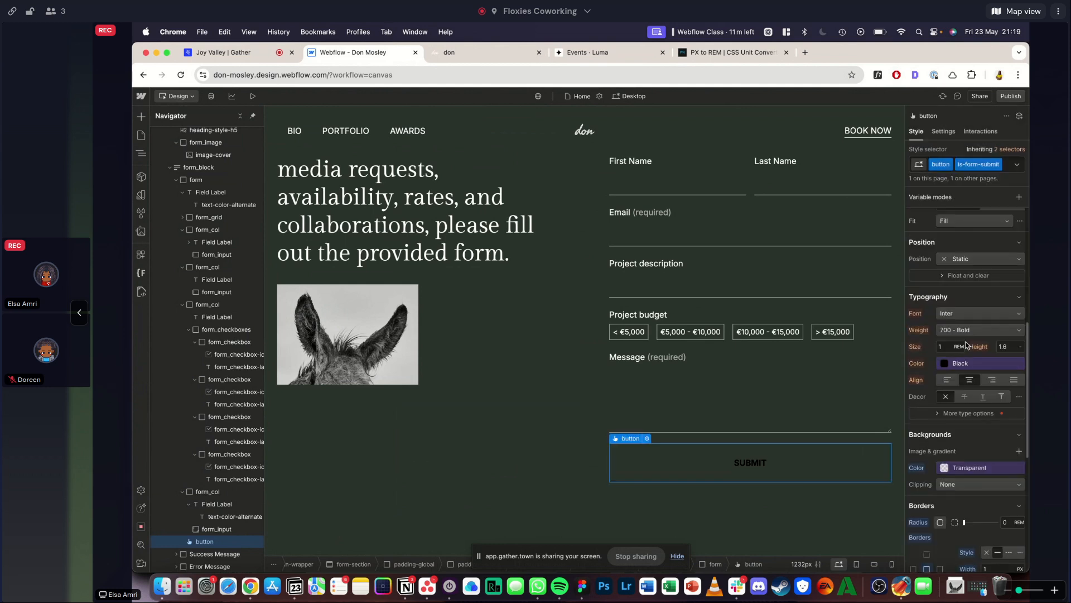
click(954, 363)
click(929, 489)
- Compare the Submit button with the reference site's button and set its font weight to 400 - Normal
click(463, 54)
click(878, 75)
click(610, 434)
scroll(610, 428, down, 2)
key(Escape)
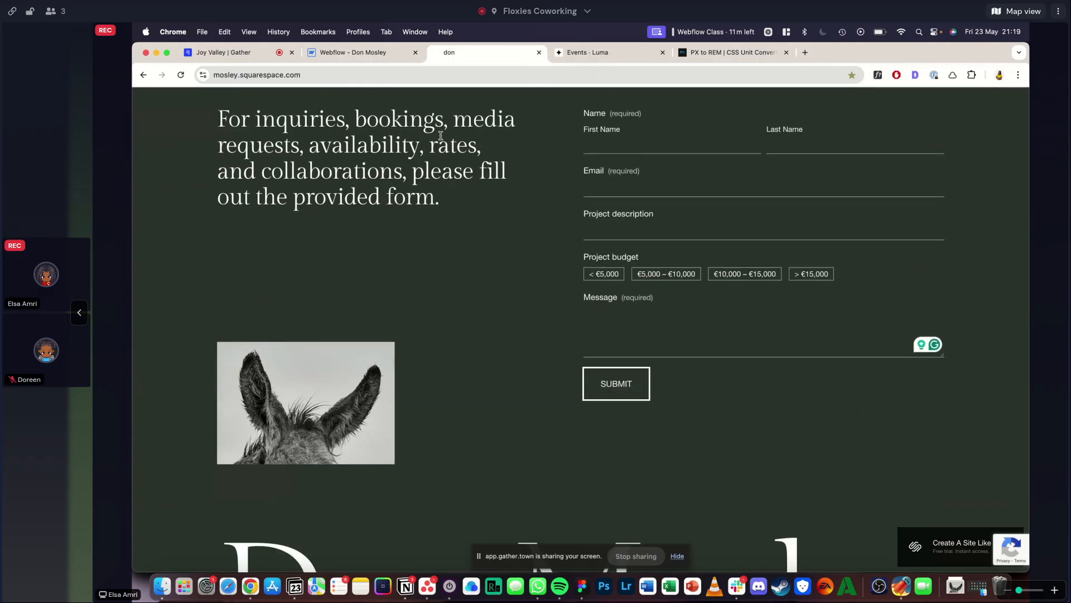
click(382, 54)
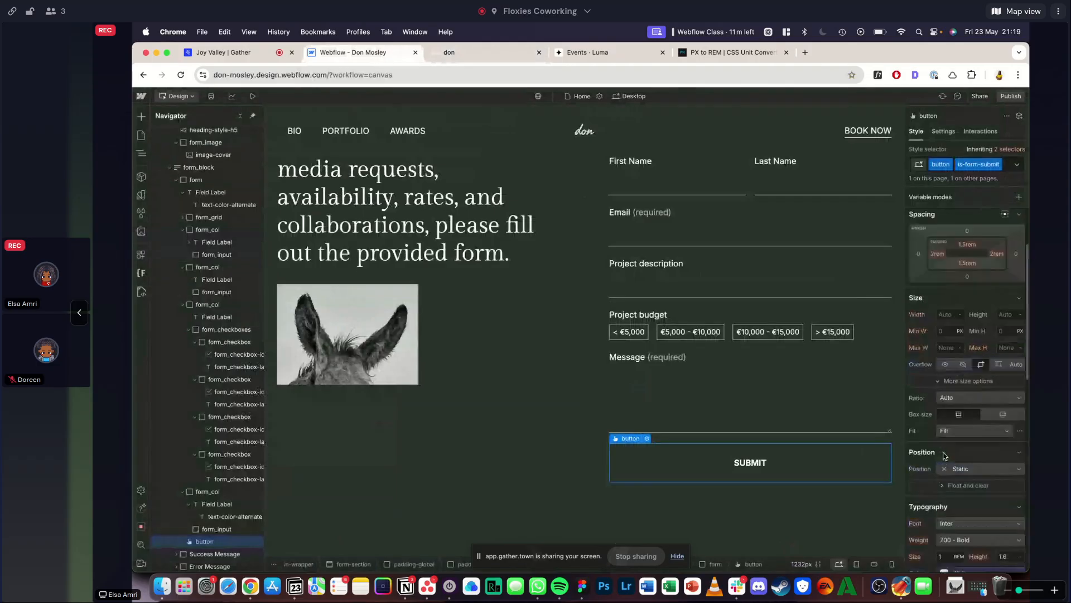
scroll(1021, 483, down, 5)
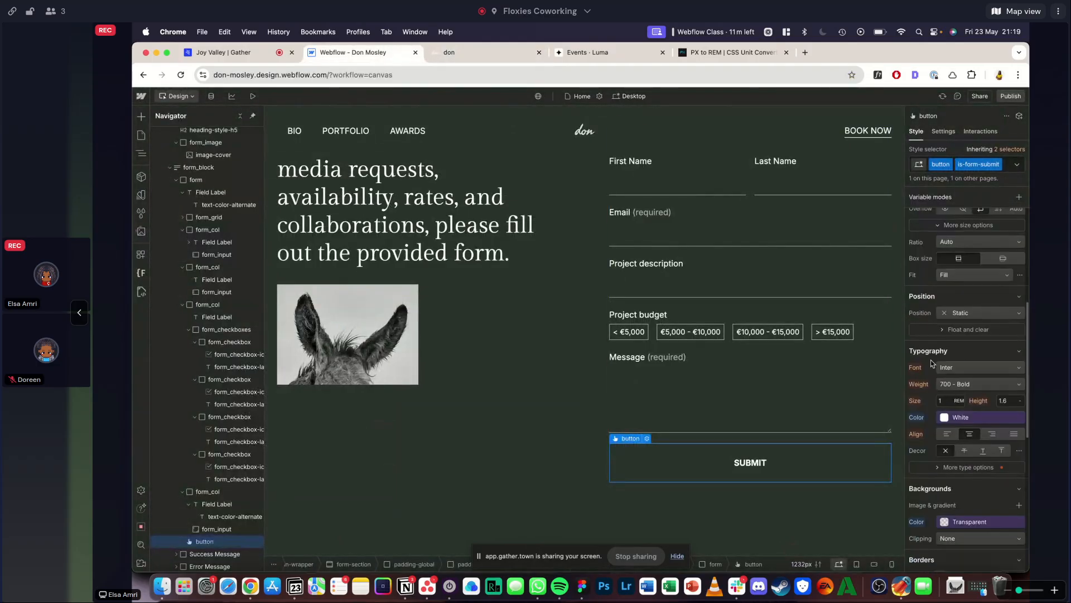
scroll(1021, 458, down, 5)
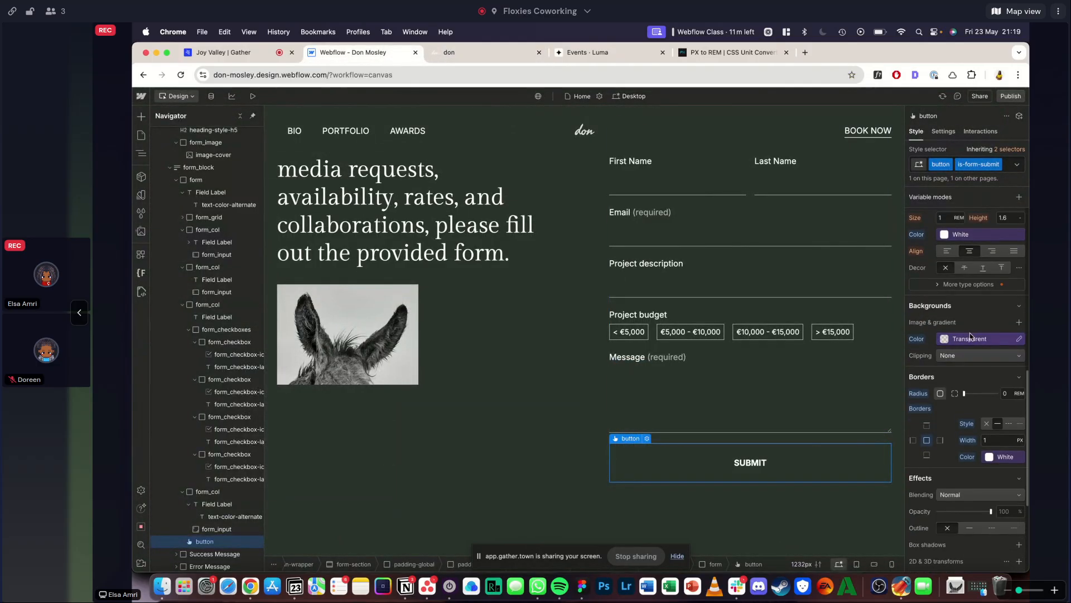
scroll(969, 332, up, 3)
click(961, 258)
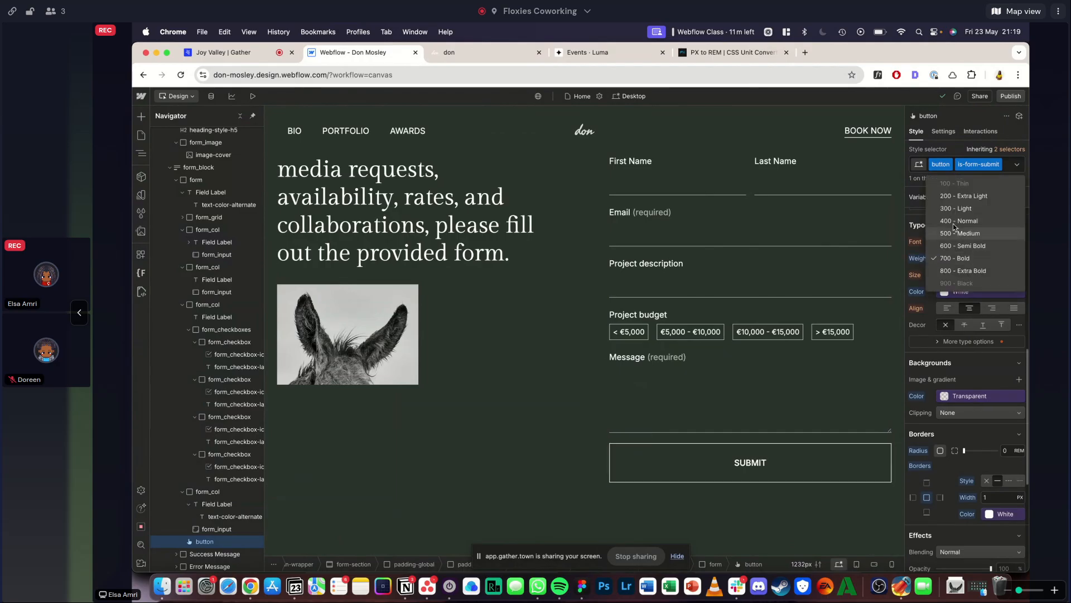
click(960, 221)
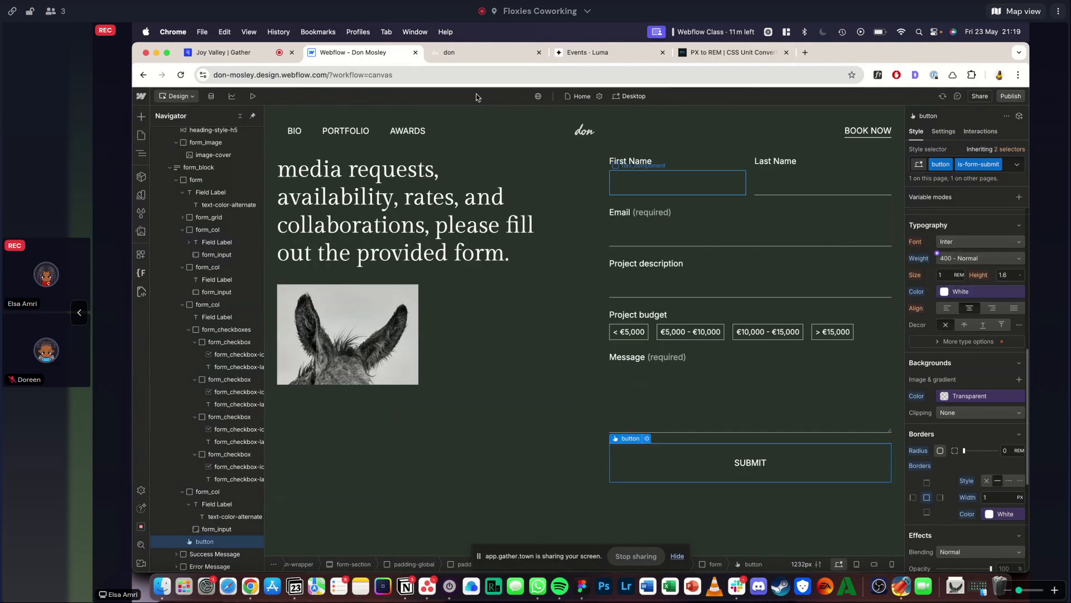
- Check the reference form's layout, try left-aligning all the children of the form's vertical flex layout, and undo that alignment
click(714, 438)
click(463, 53)
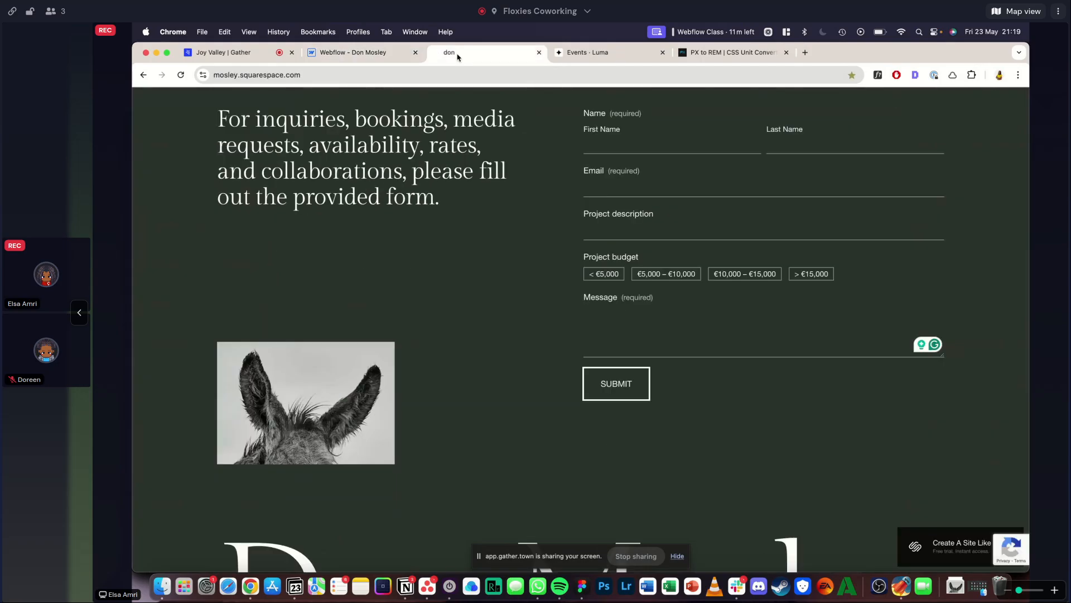
scroll(555, 368, up, 2)
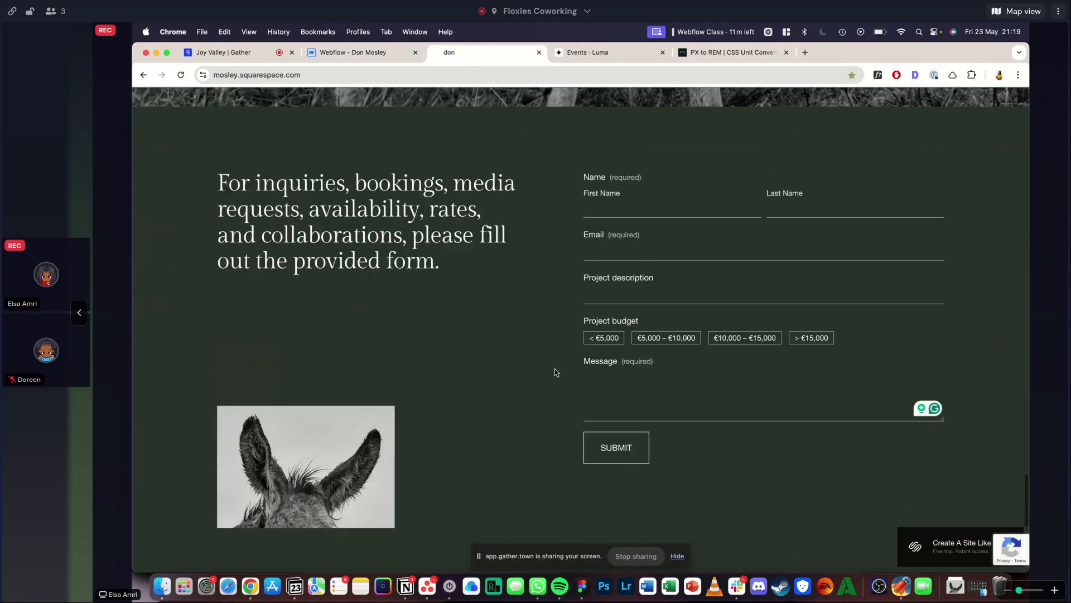
click(391, 53)
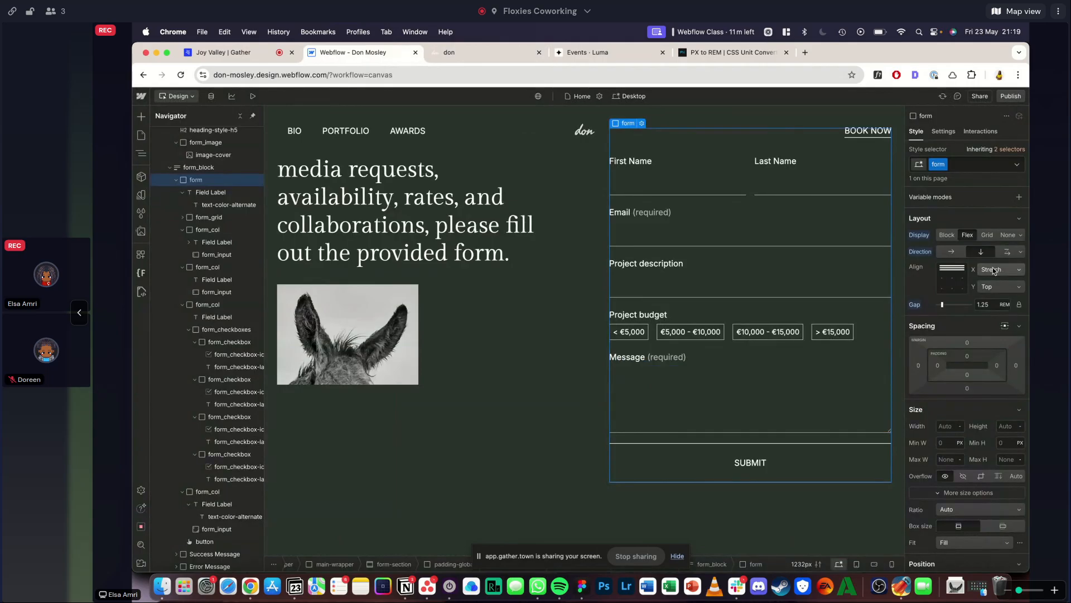
click(942, 270)
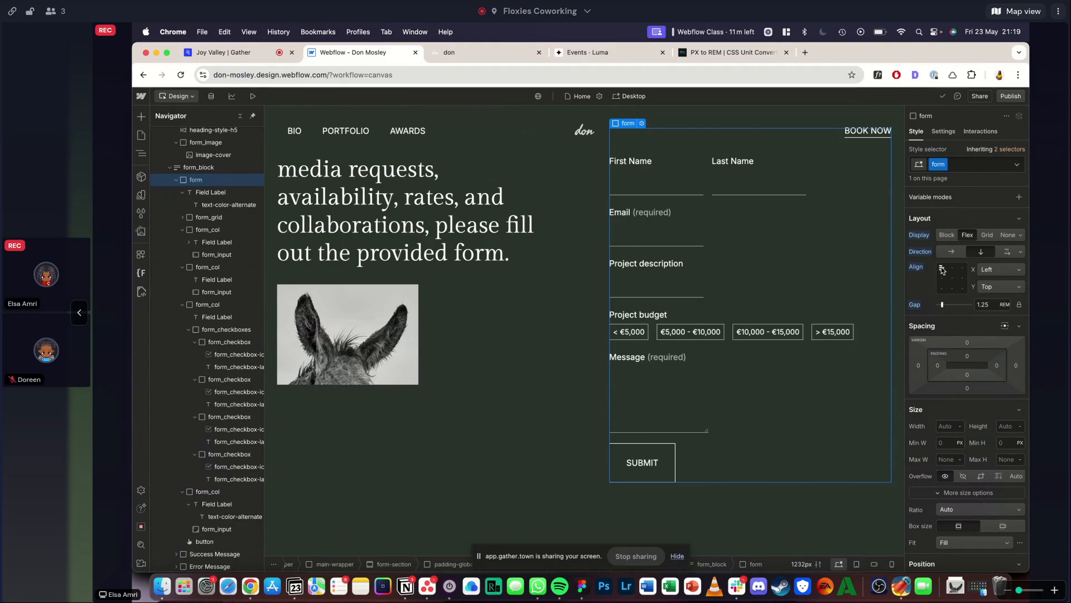
scroll(775, 275, up, 1)
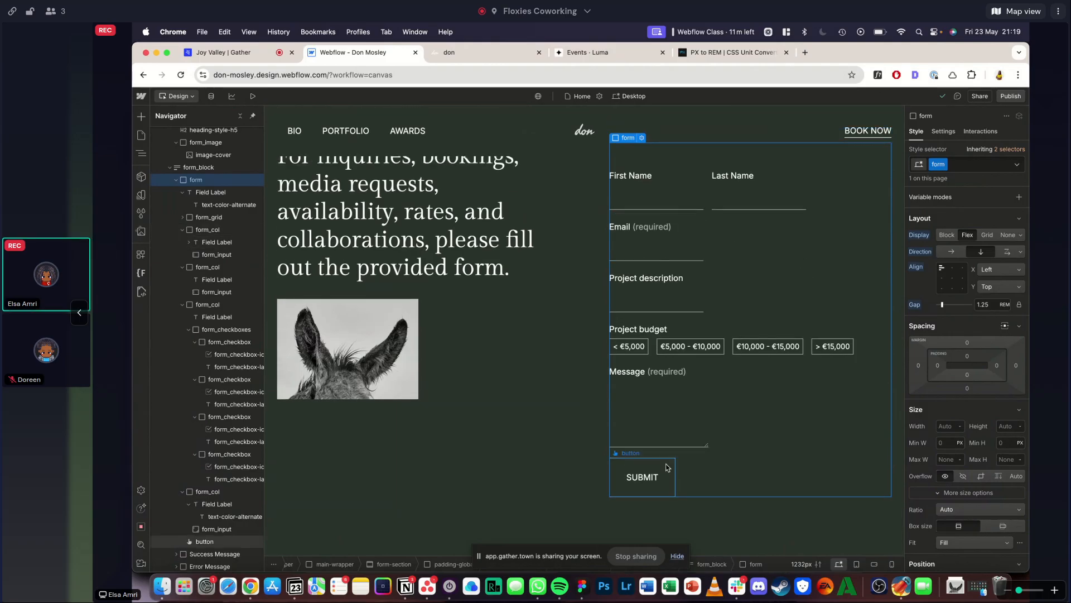
click(661, 480)
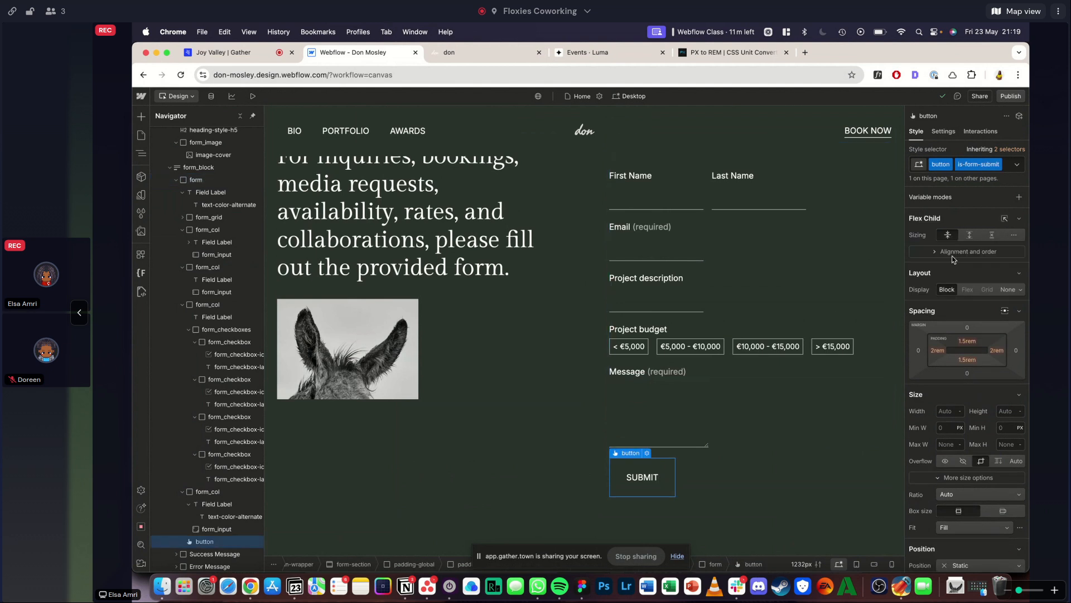
click(953, 252)
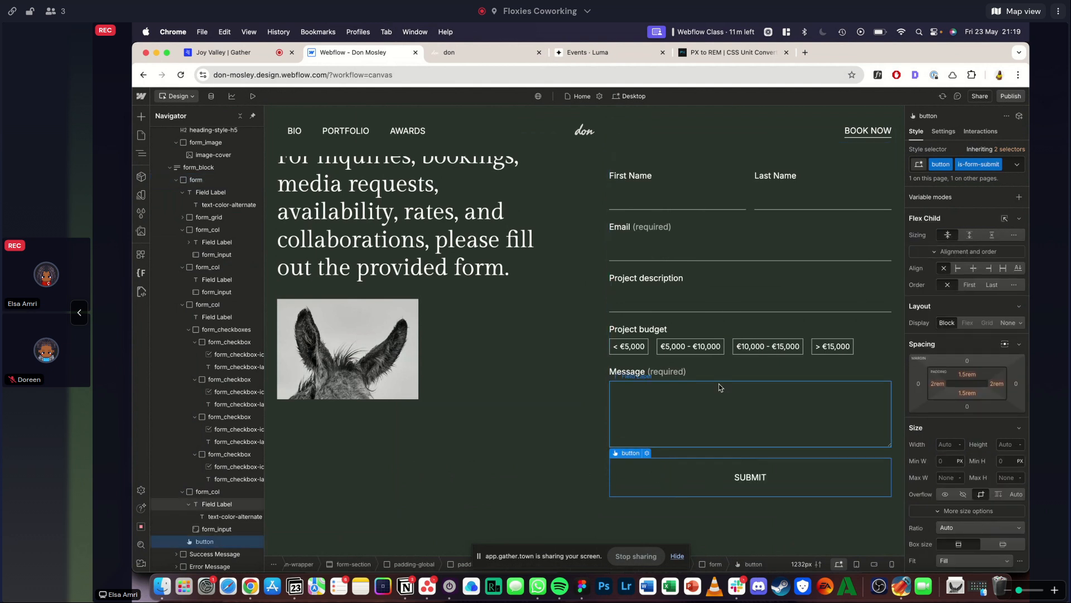
click(708, 197)
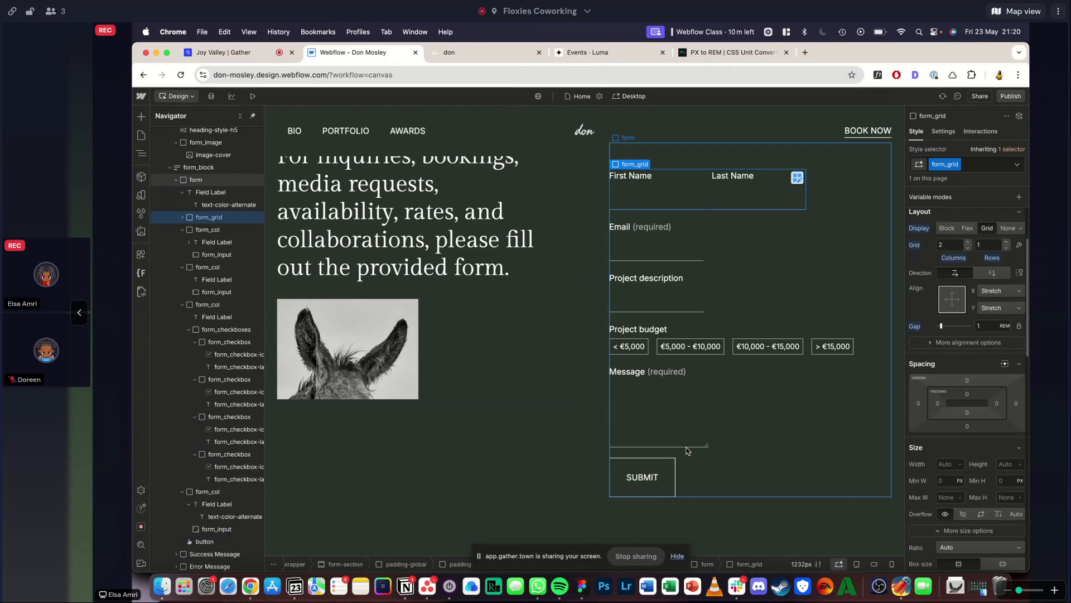
key(super+z)
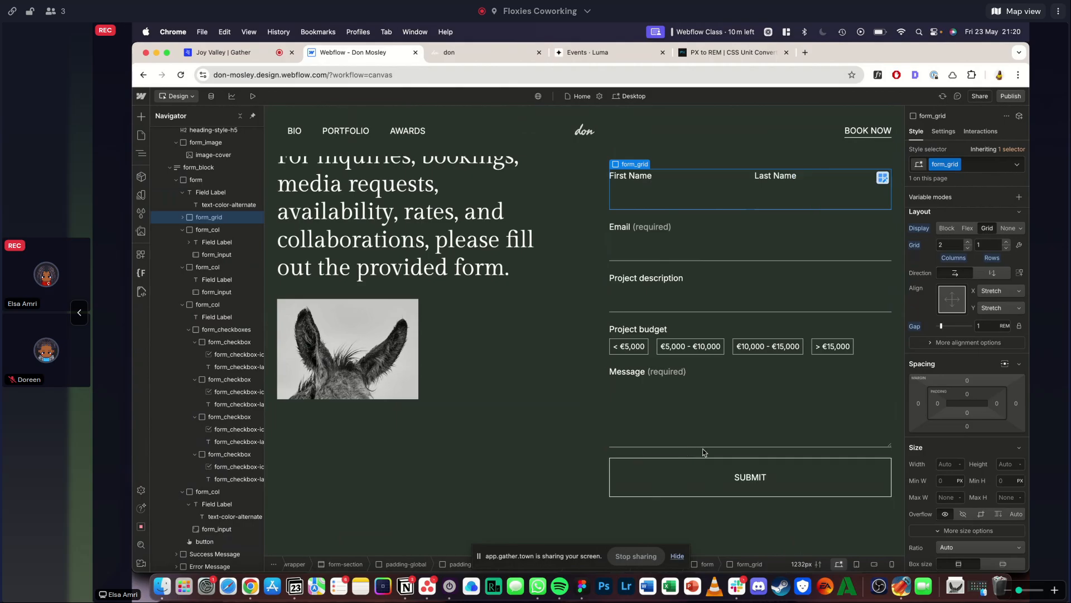
- Align only the Submit button to the start of the form using its own flex child alignment
click(674, 470)
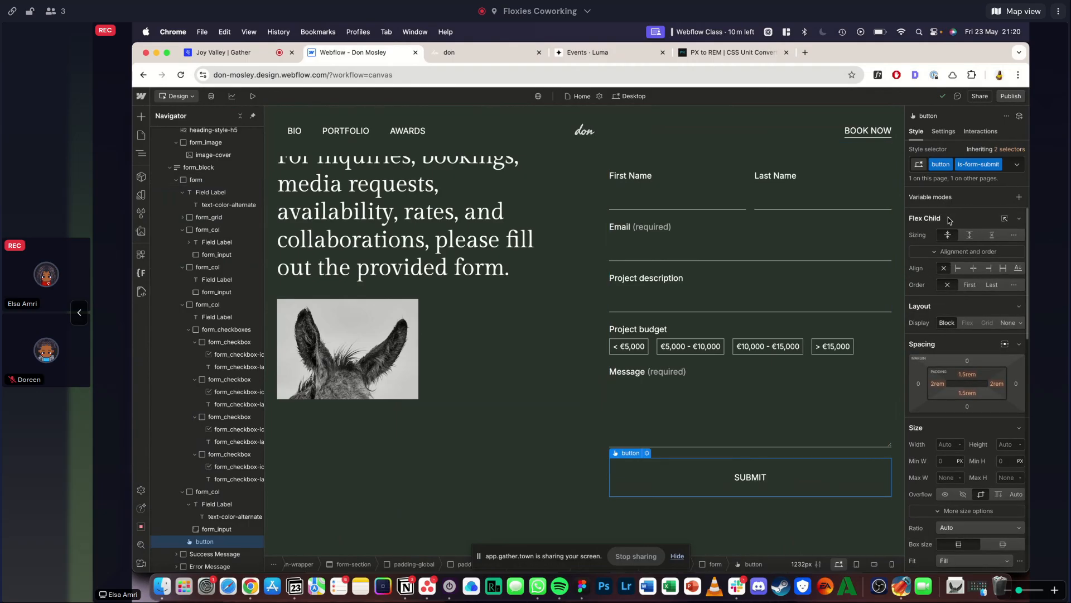
click(958, 268)
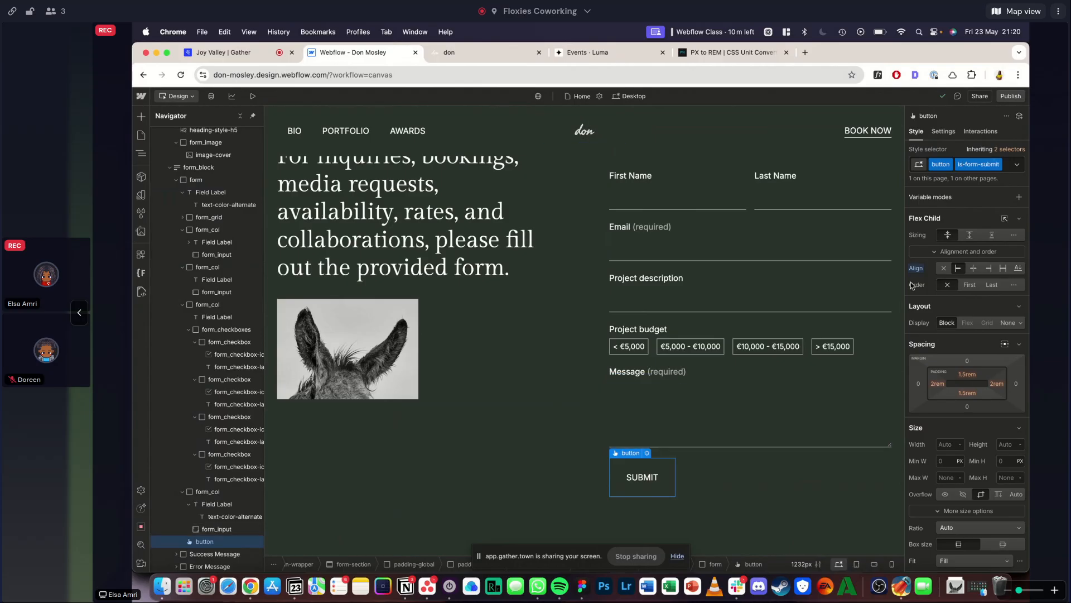
- Compare the Submit button with the reference site's button and set its top and bottom padding to 1rem
click(594, 397)
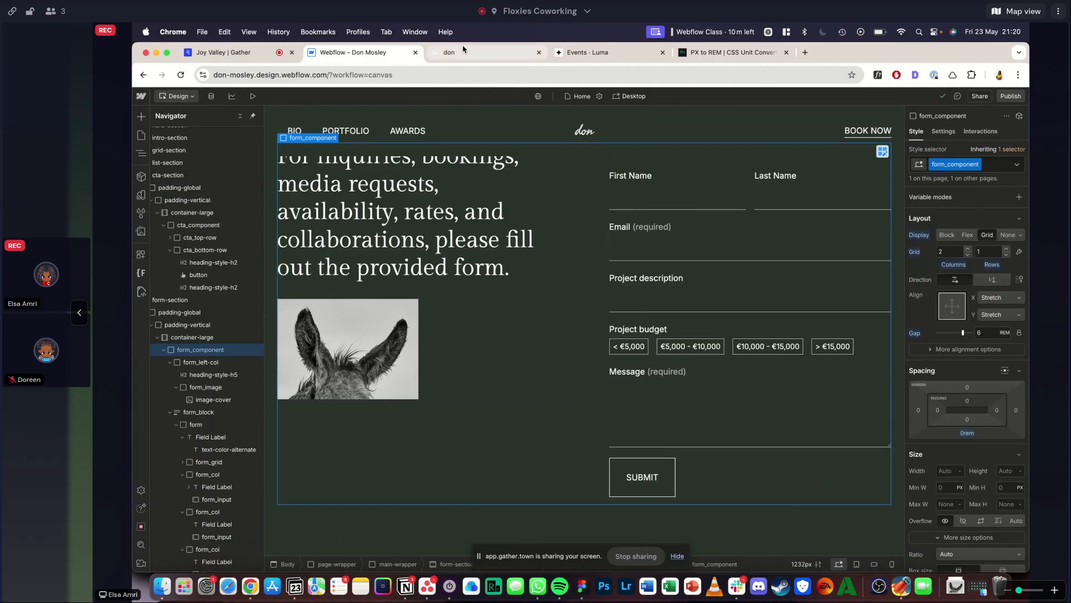
click(449, 52)
click(357, 52)
click(625, 461)
click(968, 376)
text(1)
key(Return)
click(967, 396)
text(1)
key(Return)
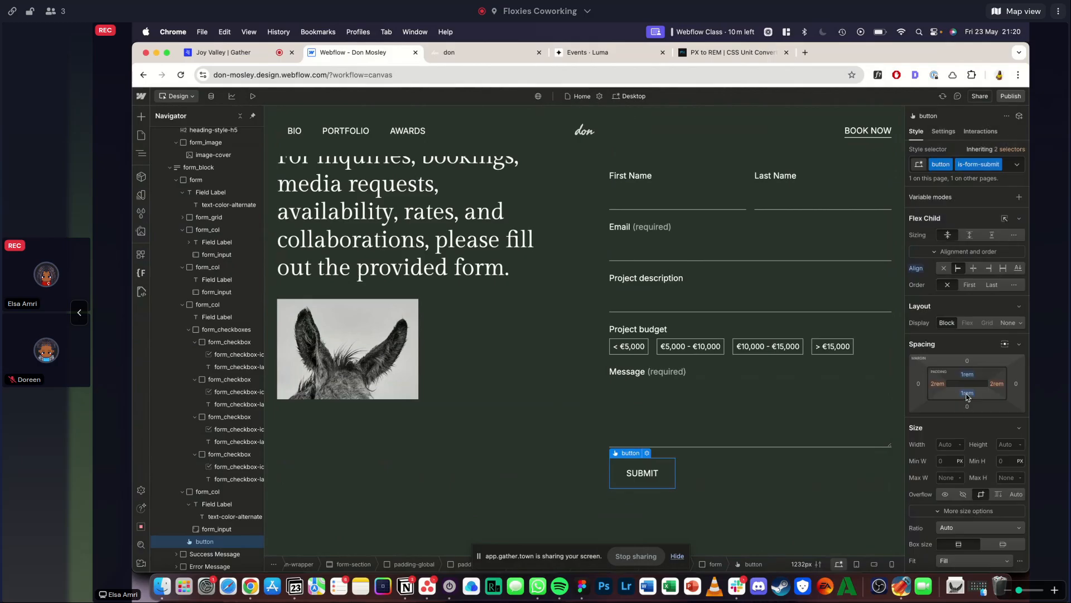
- Compare the form section's left column with the reference site and set form_left-col's vertical alignment to Space between
click(714, 277)
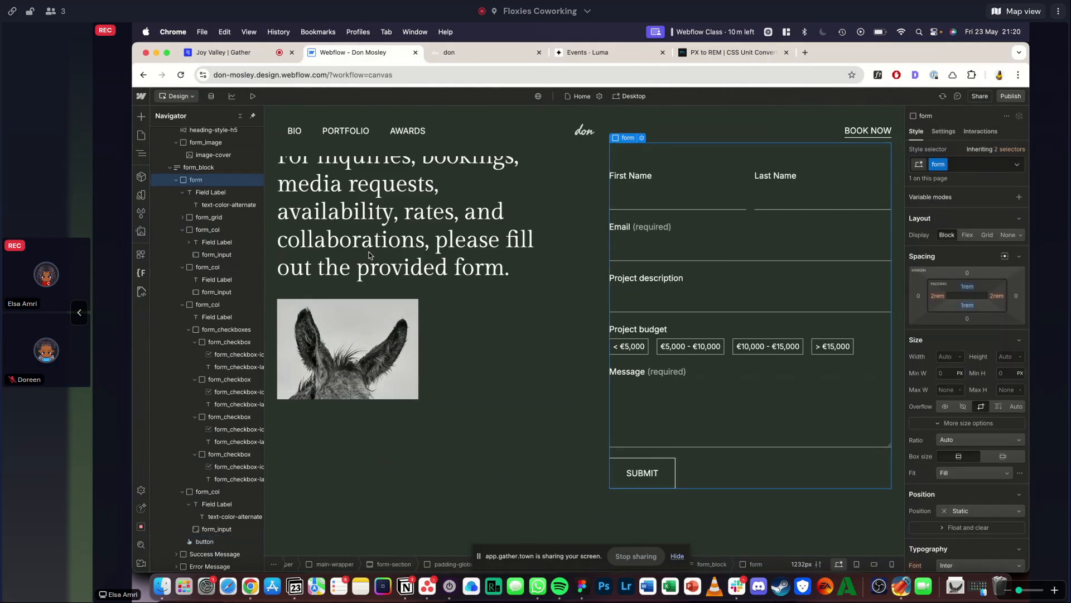
click(370, 252)
click(453, 52)
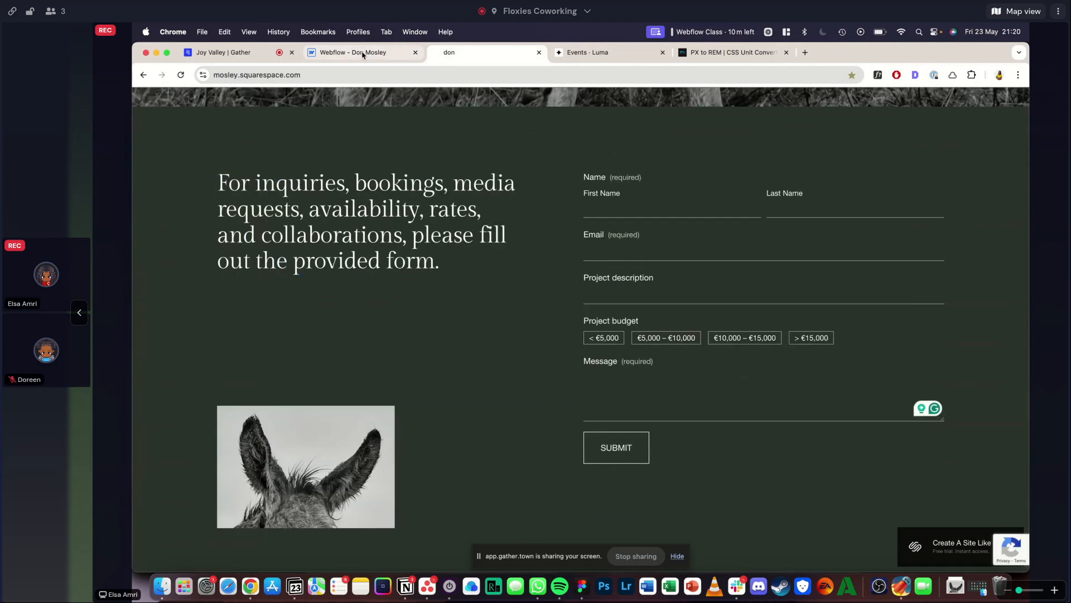
click(362, 54)
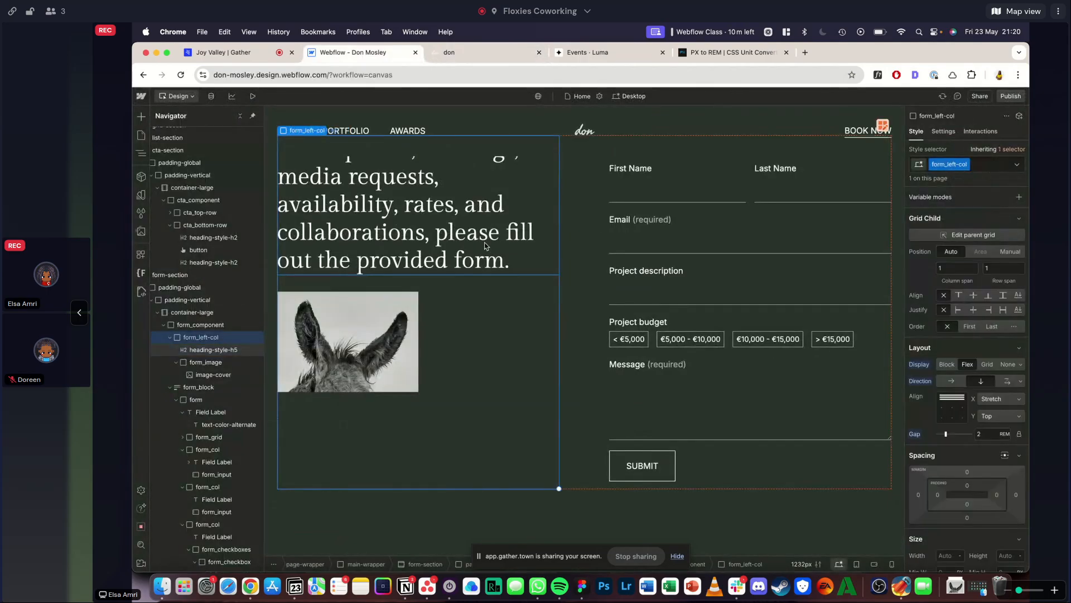
click(471, 52)
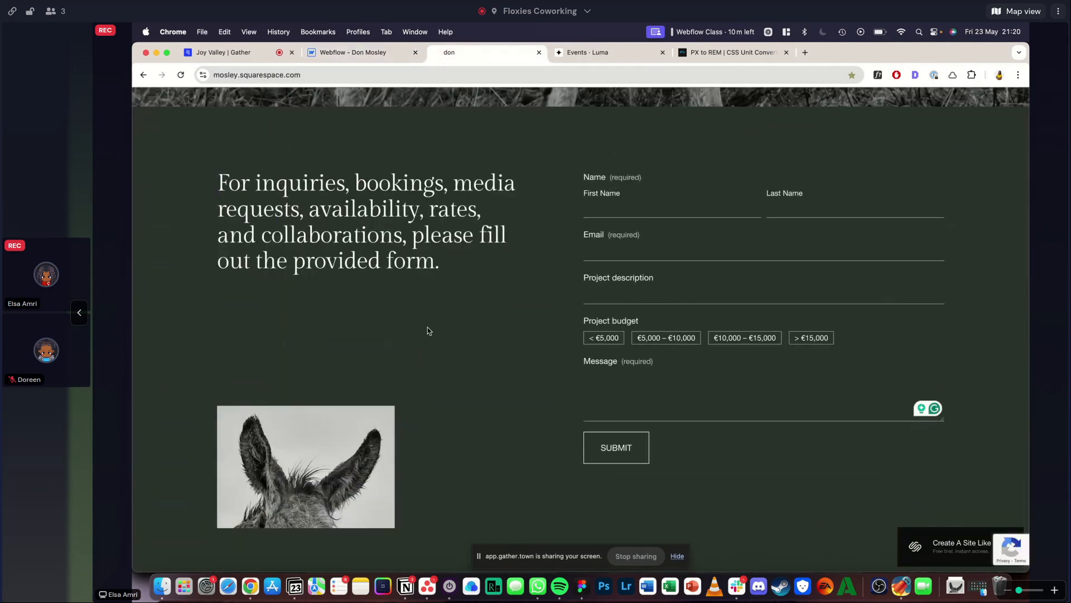
click(353, 53)
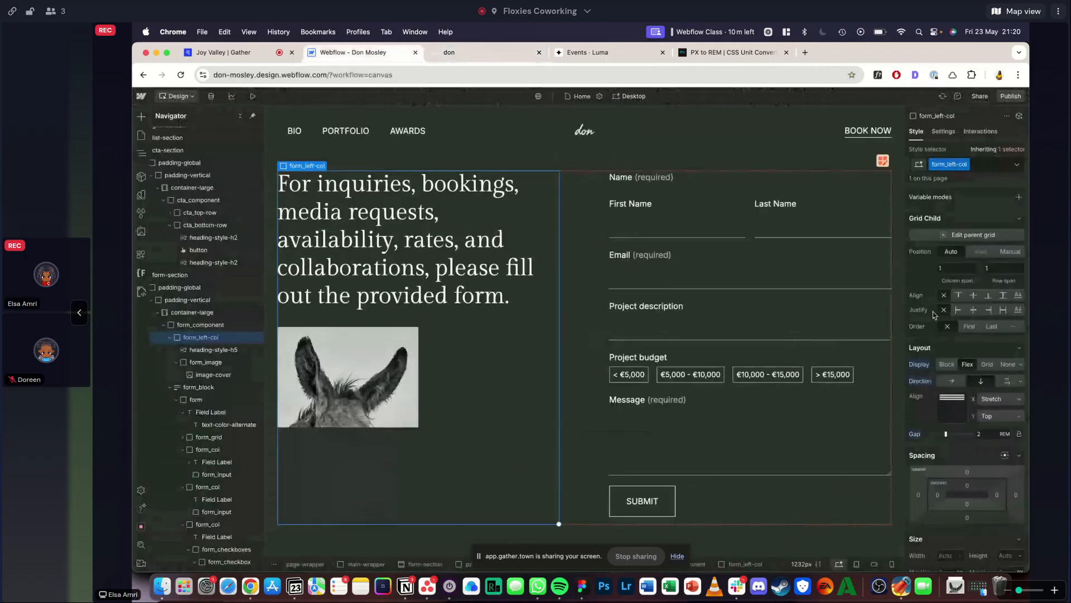
click(983, 423)
click(1003, 456)
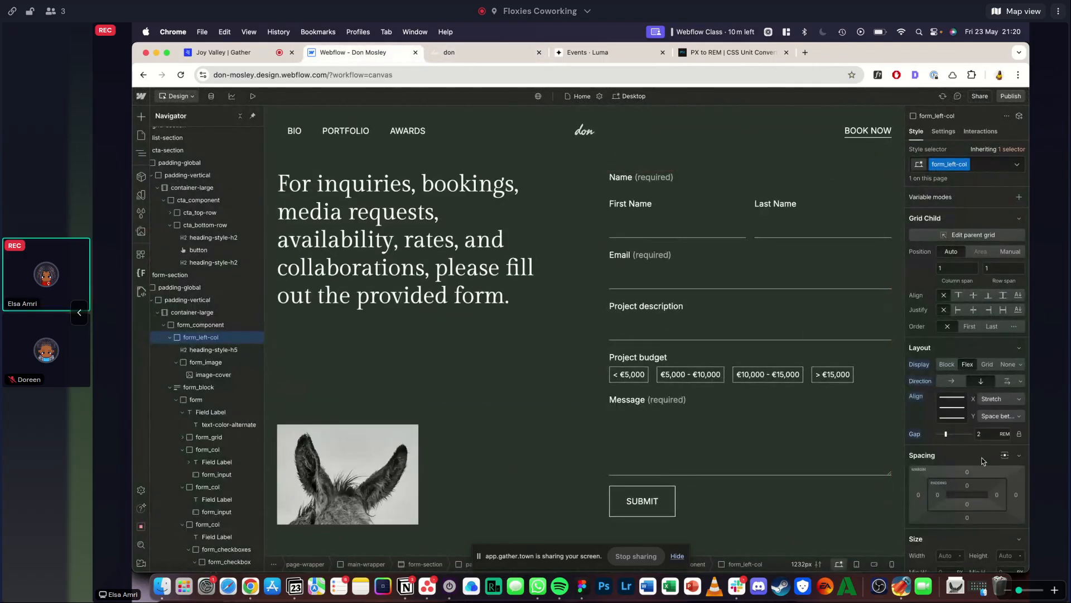
- Preview the form section and compare the donkey image's vertical position with the reference site
scroll(558, 251, down, 1)
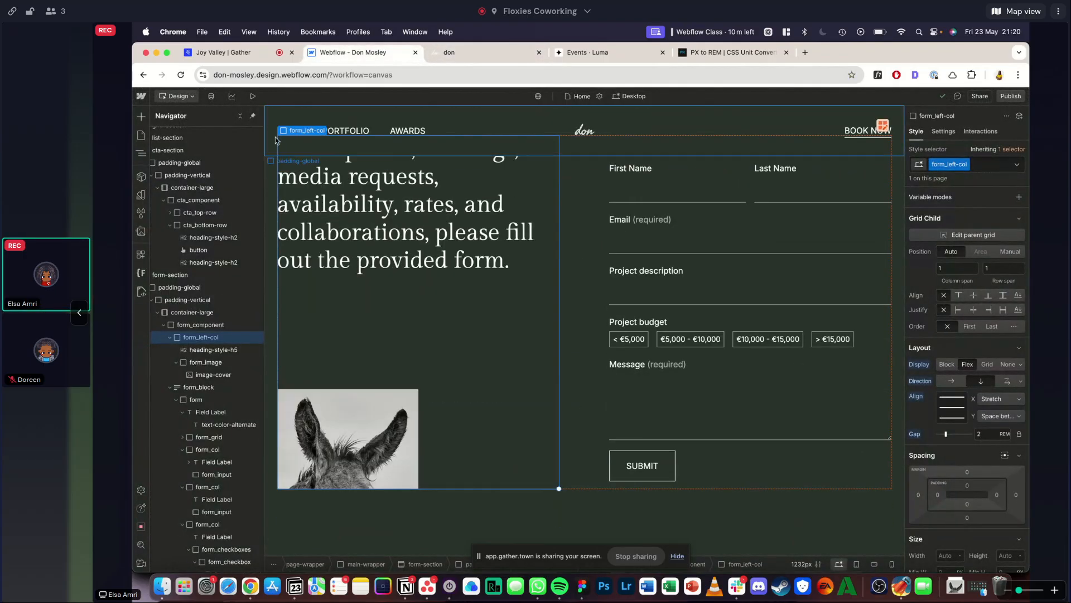
click(439, 52)
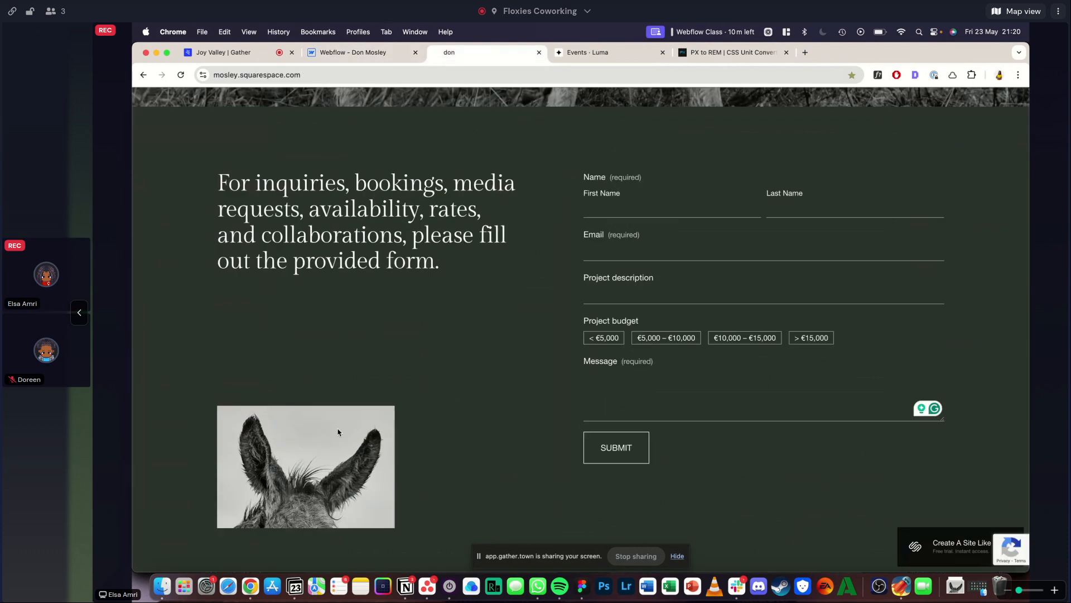
click(357, 52)
click(237, 96)
scroll(396, 369, down, 3)
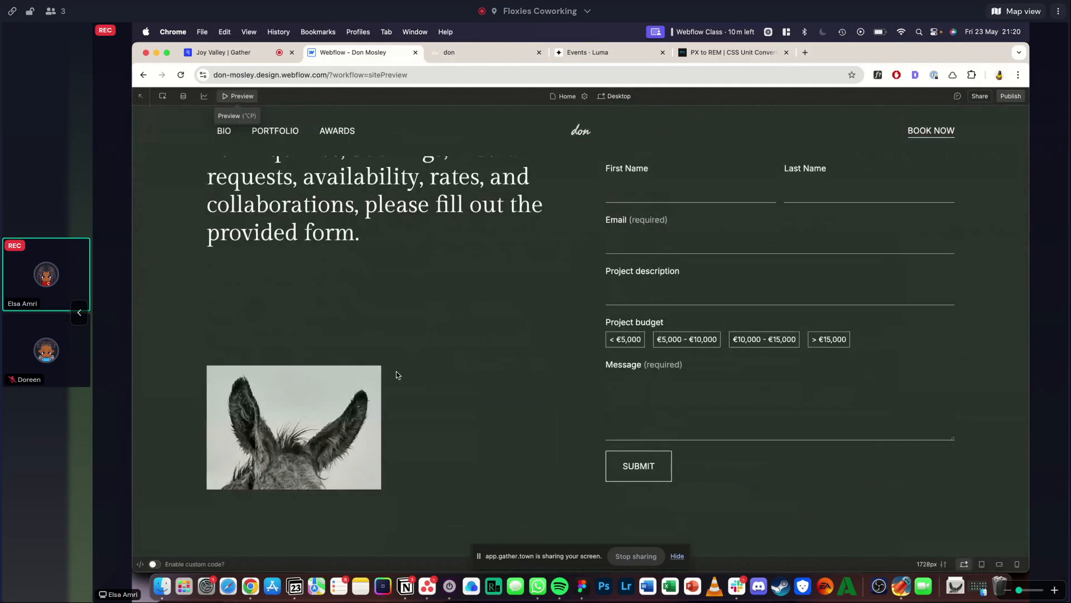
click(449, 52)
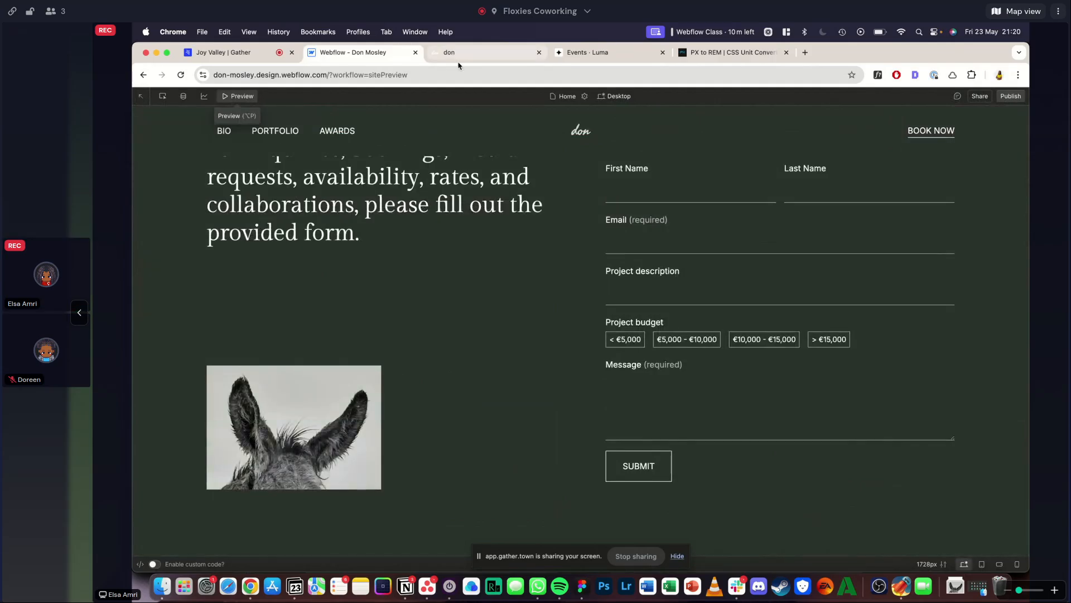
scroll(362, 444, down, 2)
scroll(362, 340, up, 2)
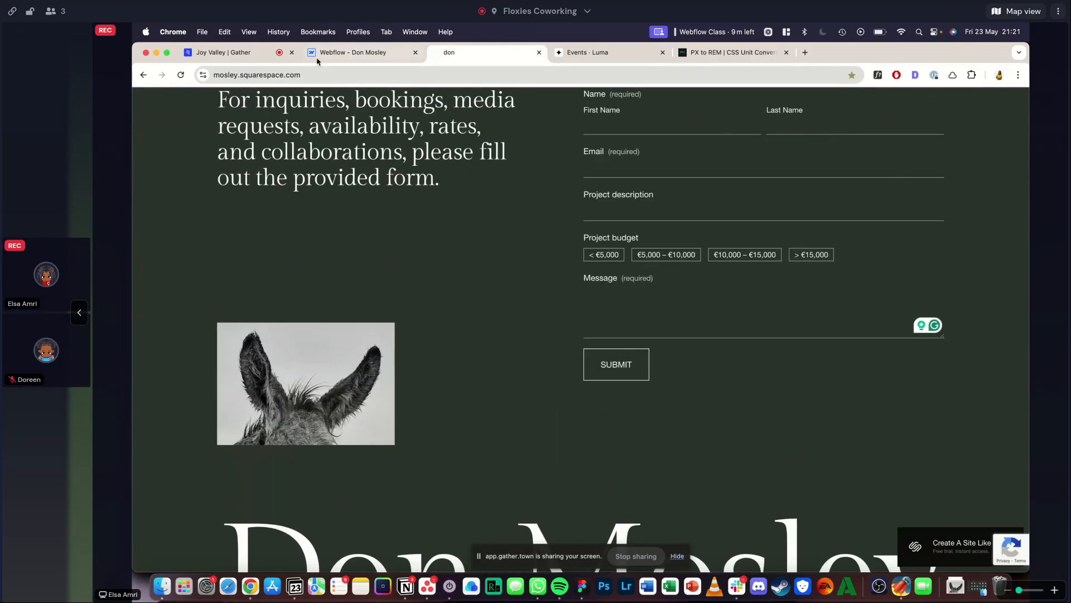
click(351, 51)
click(241, 96)
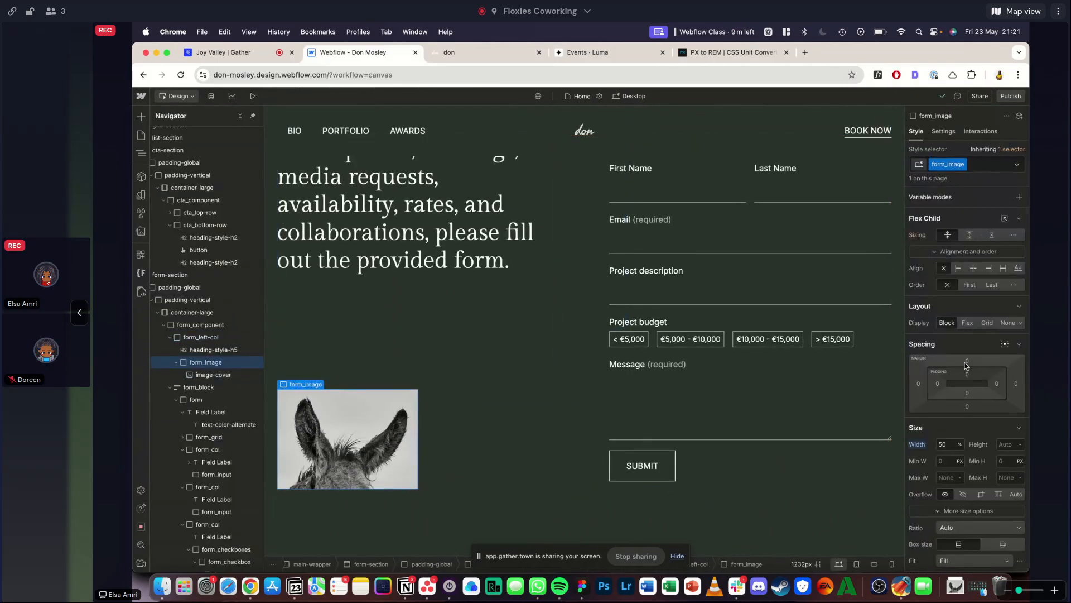
- Try a 5% top margin on the form_image block and remove it
click(1016, 372)
text(5)
key(Return)
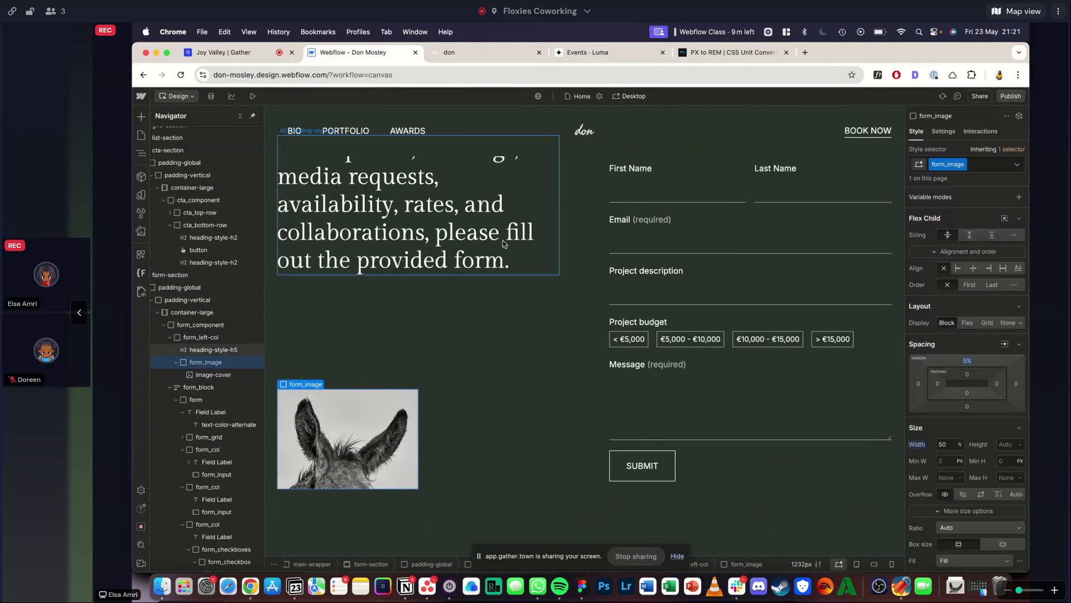
click(969, 361)
key(Return)
mouse_move(972, 363)
mouse_down()
mouse_move(979, 391)
mouse_move(978, 343)
mouse_up()
alt+click(968, 363)
- Try a -5% bottom margin on the form_image block and replace it with -5rem
scroll(980, 449, down, 4)
scroll(967, 385, up, 4)
click(967, 406)
text(-5%)
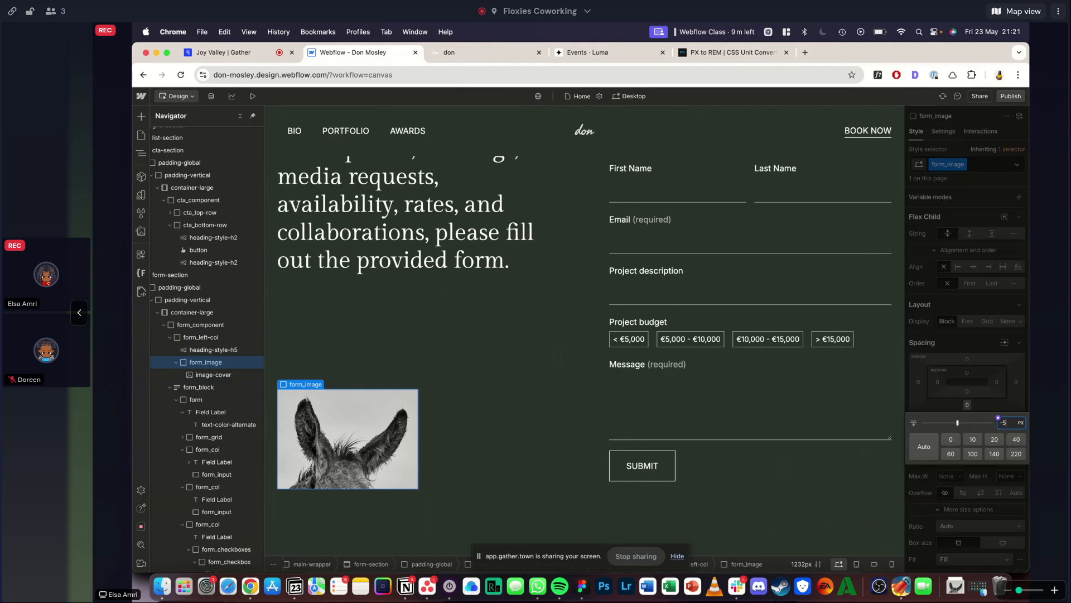
key(Return)
click(968, 406)
text(-5rem)
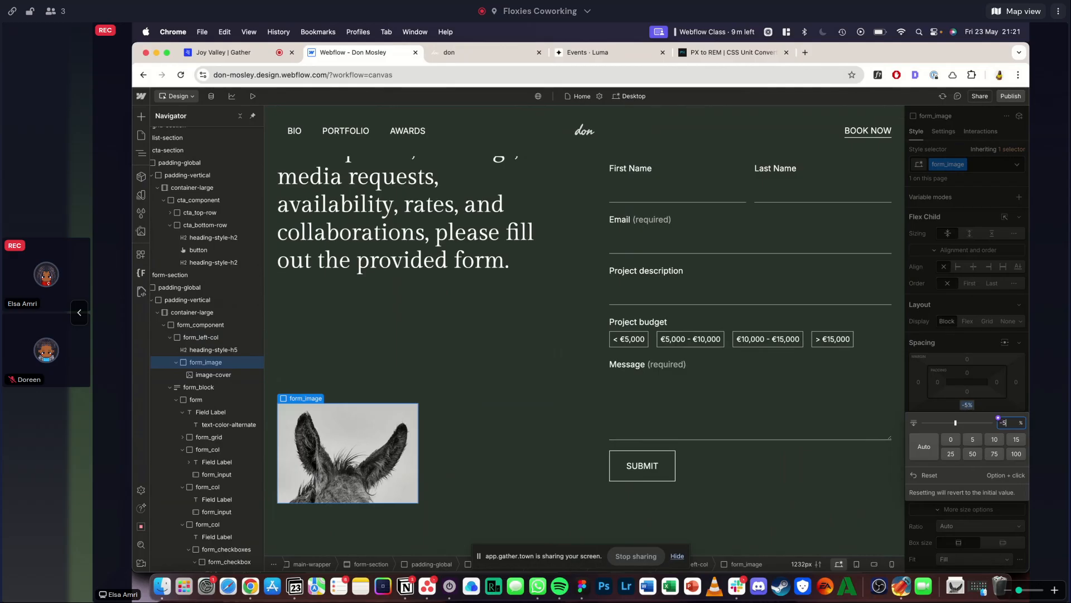
key(Return)
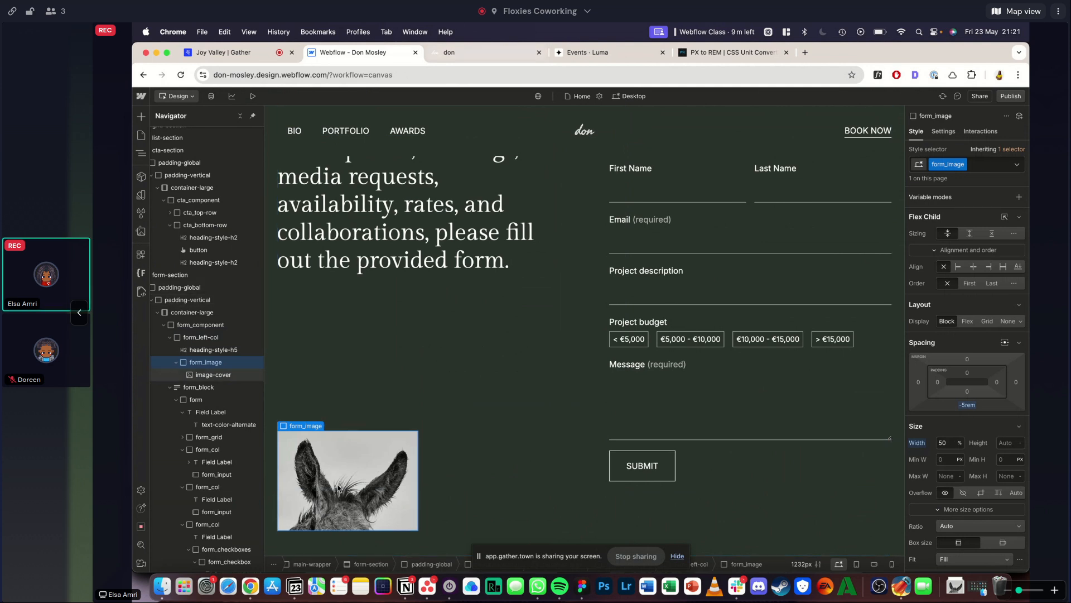
- Compare the previewed image position with the reference site and set form_component's bottom padding to 6rem
click(464, 52)
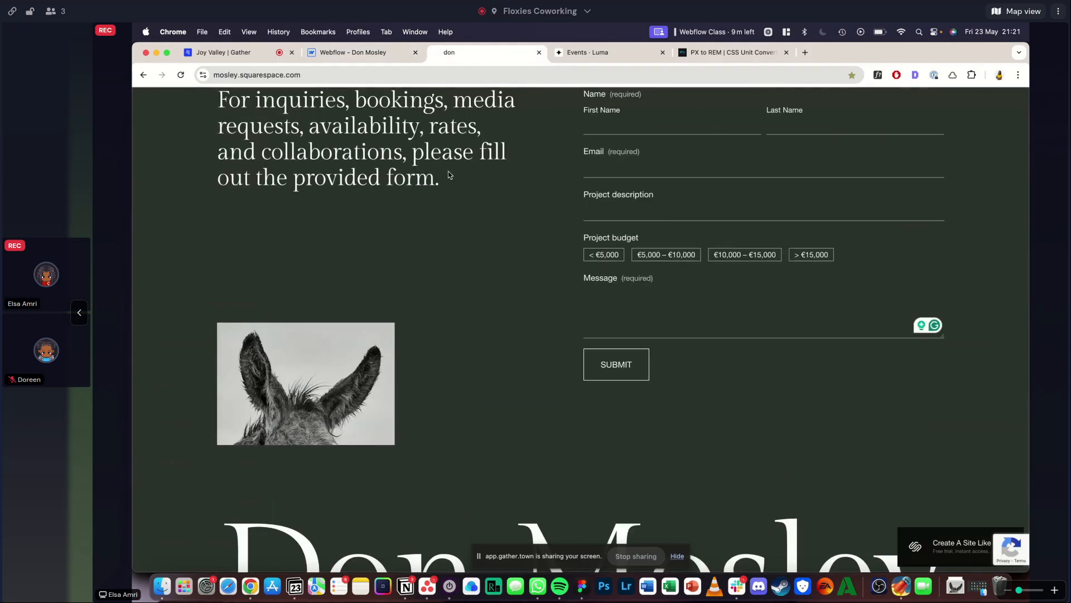
click(363, 53)
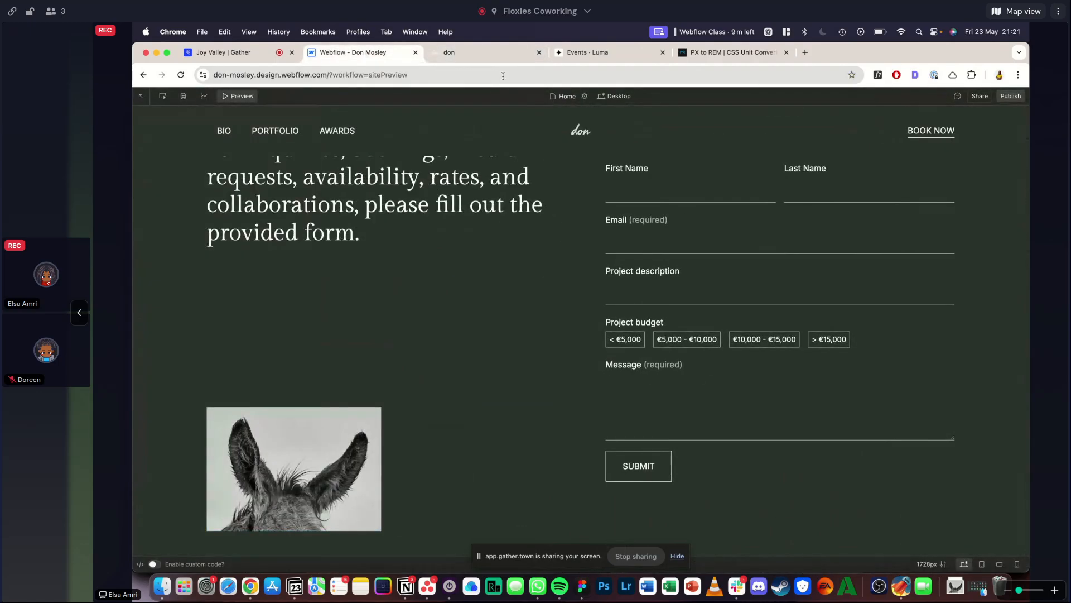
click(482, 56)
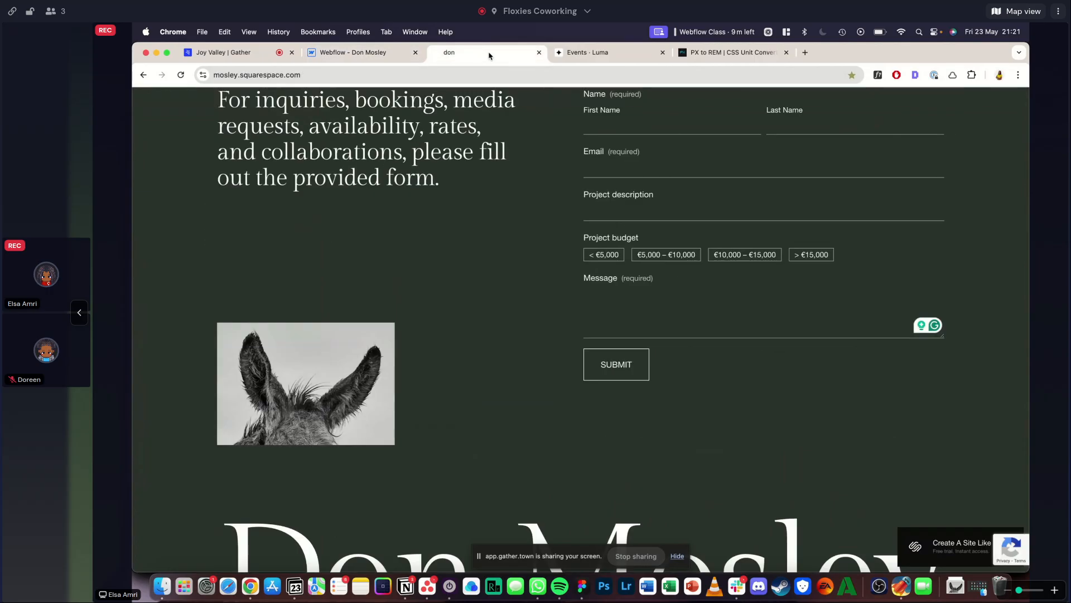
click(393, 58)
click(239, 96)
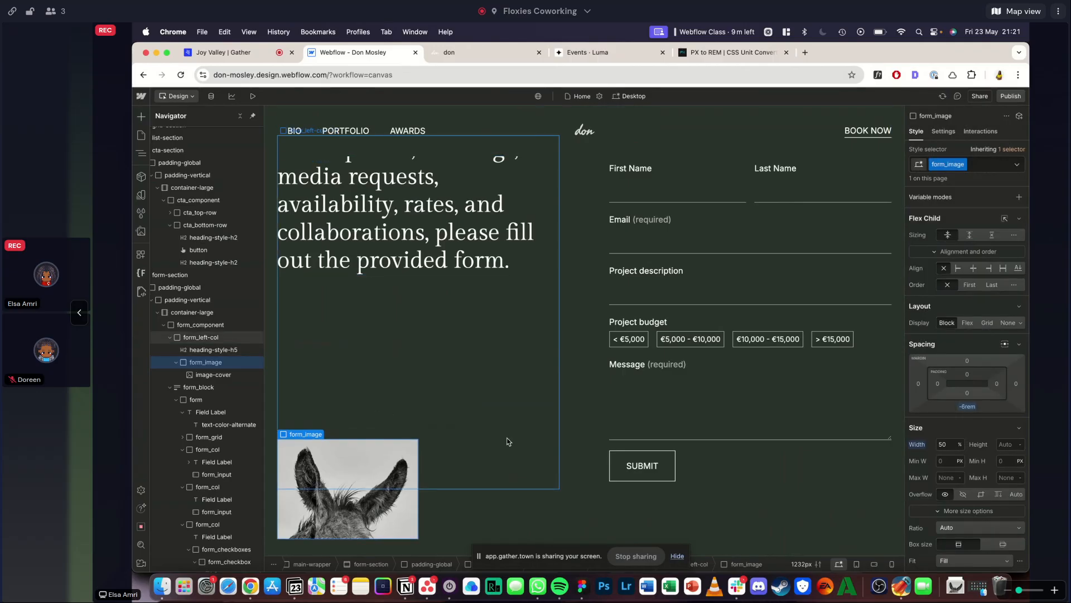
click(195, 324)
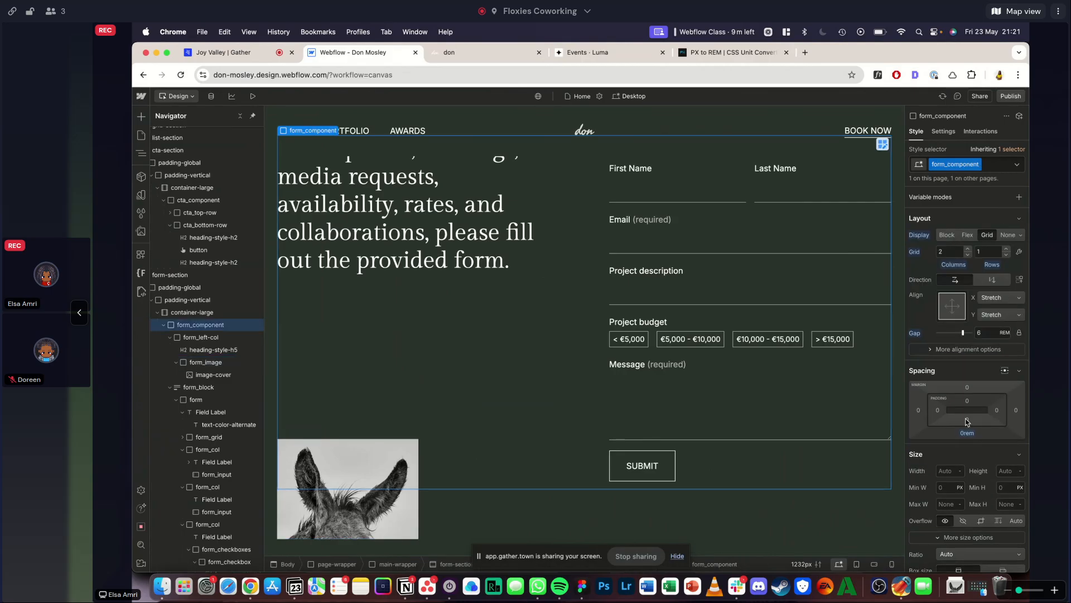
click(968, 422)
key(Return)
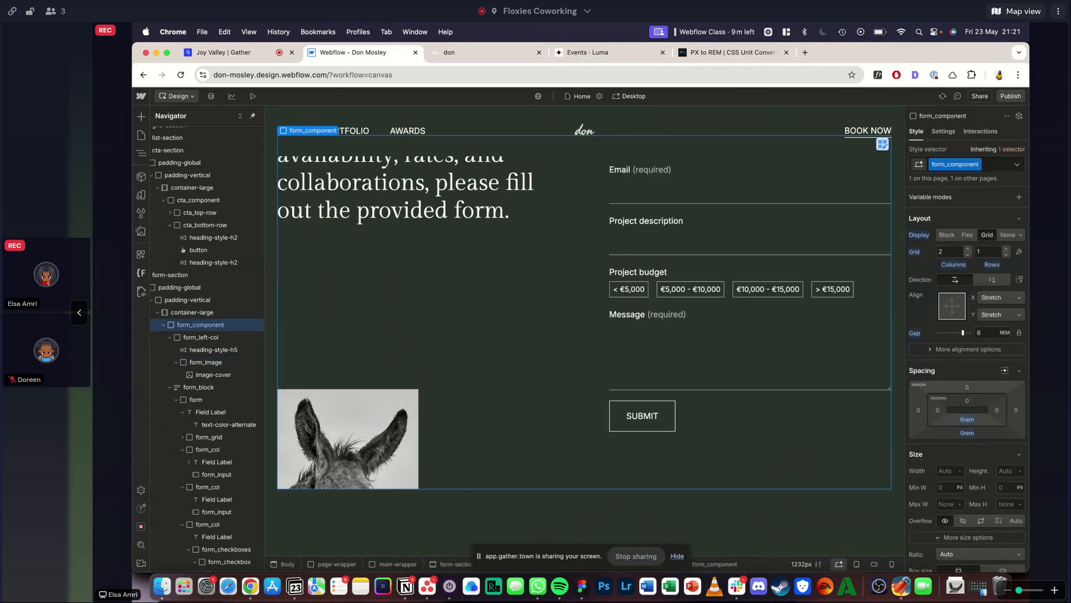
- Examine the spacing between the contact form section and the large footer title on the reference site
click(492, 53)
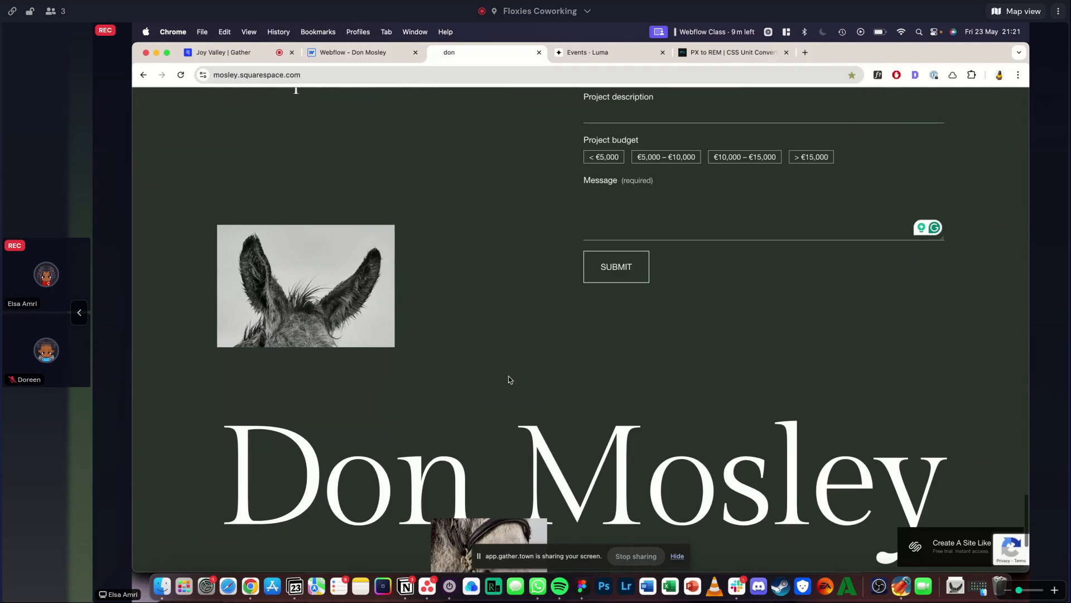
scroll(508, 376, down, 5)
scroll(255, 253, up, 1)
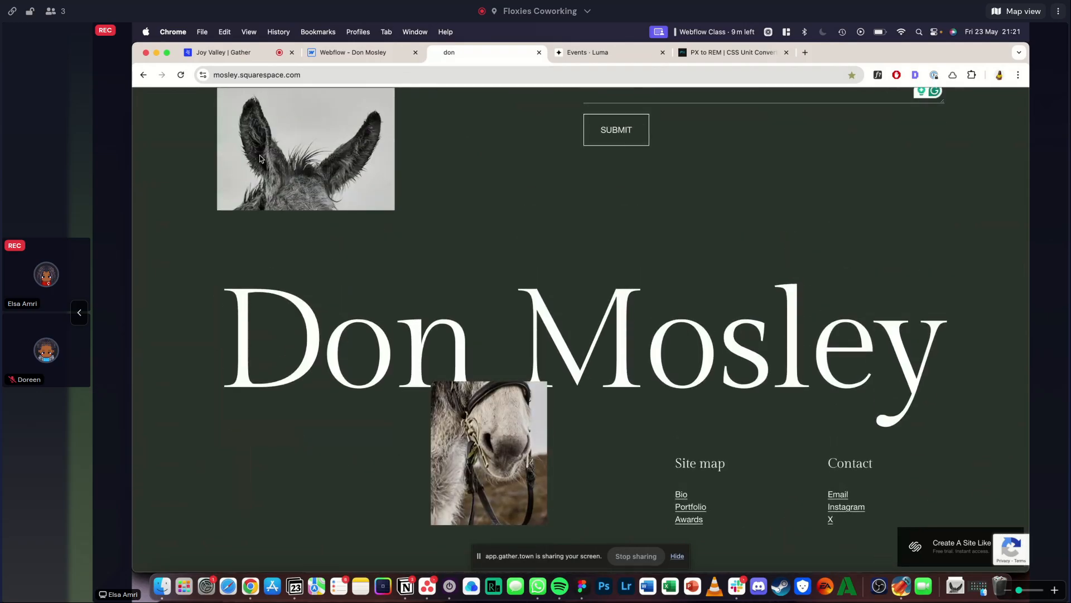
scroll(302, 168, up, 4)
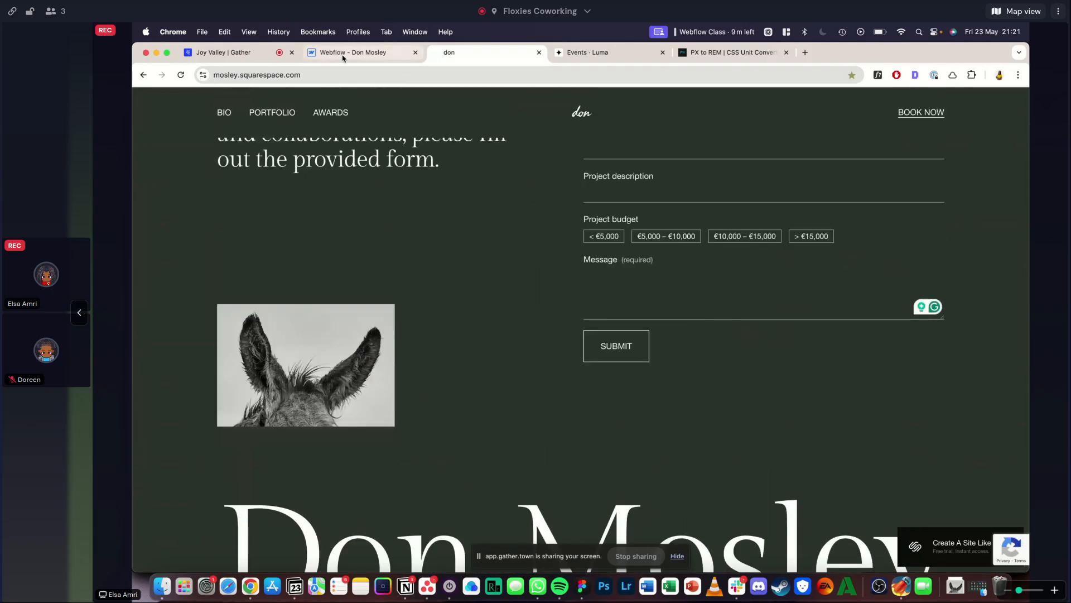
click(343, 53)
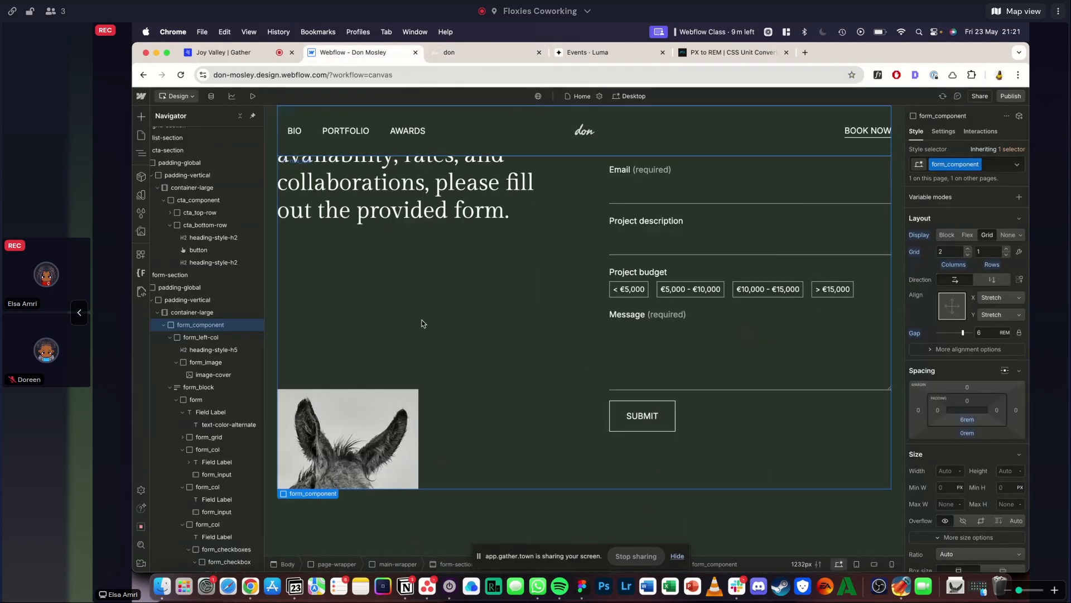
click(463, 51)
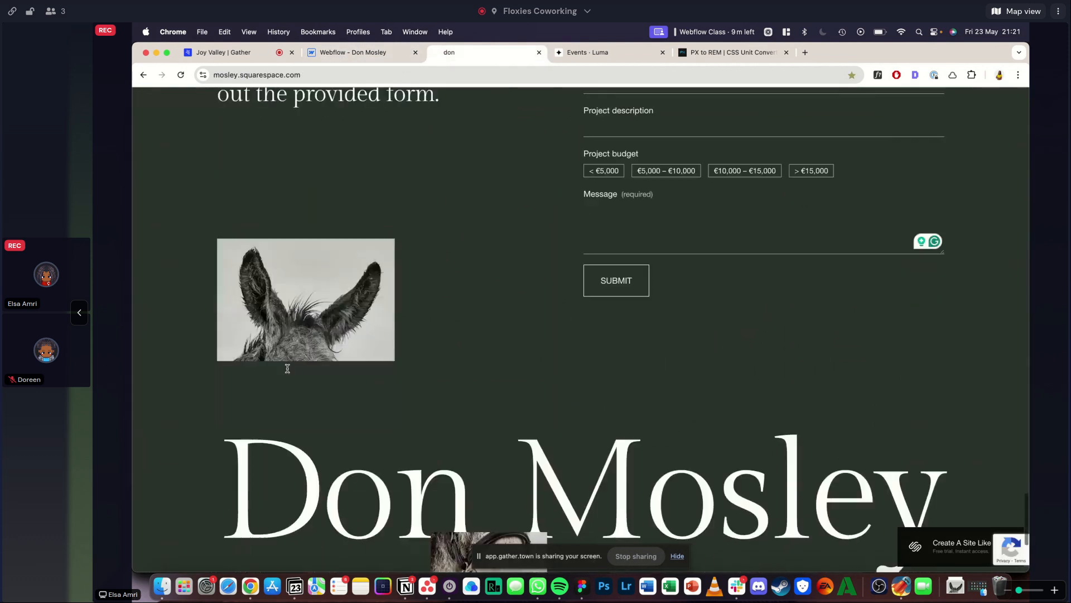
- Preview the form section and tick all four Project budget options to test their checked appearance
click(346, 52)
click(252, 96)
scroll(338, 295, down, 2)
scroll(338, 296, up, 3)
scroll(365, 278, down, 1)
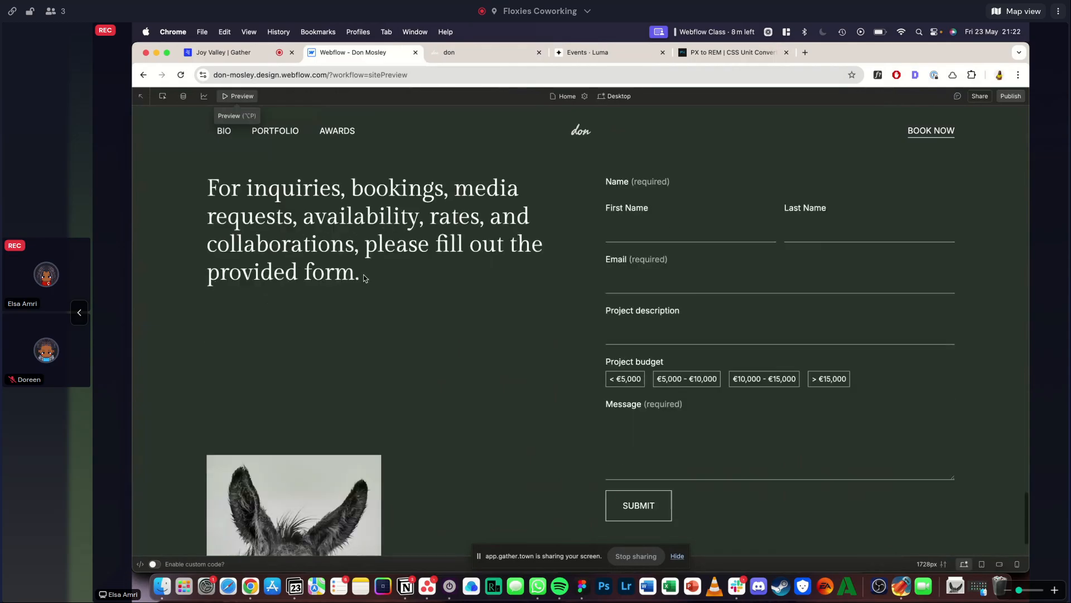
click(630, 368)
click(684, 368)
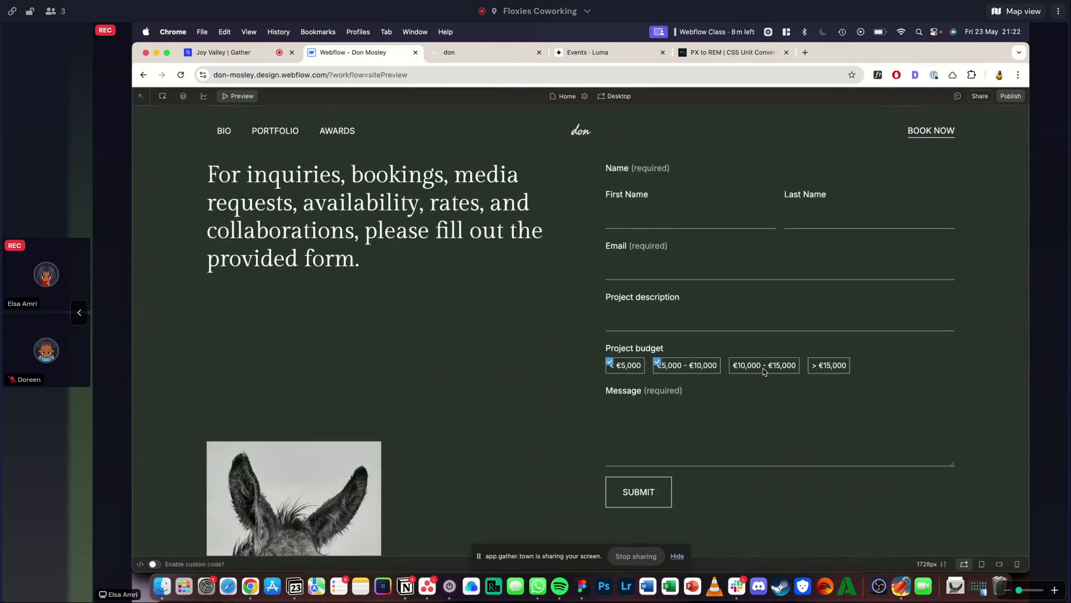
click(764, 370)
click(831, 366)
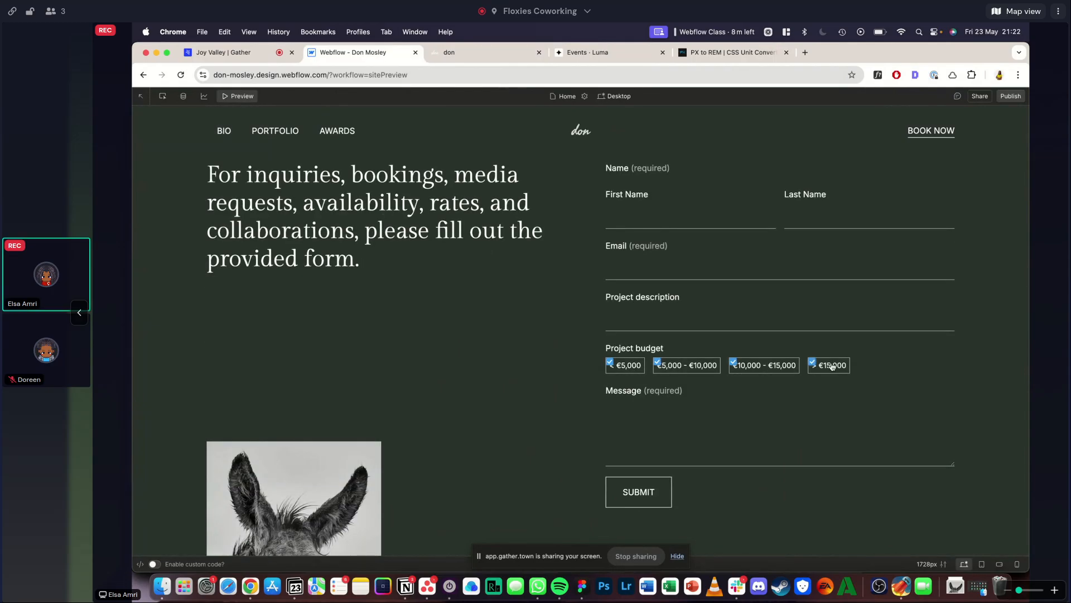
- Leave the preview and reset the width, height and right margin overrides in form_checkbox-icon's Checked state
click(242, 97)
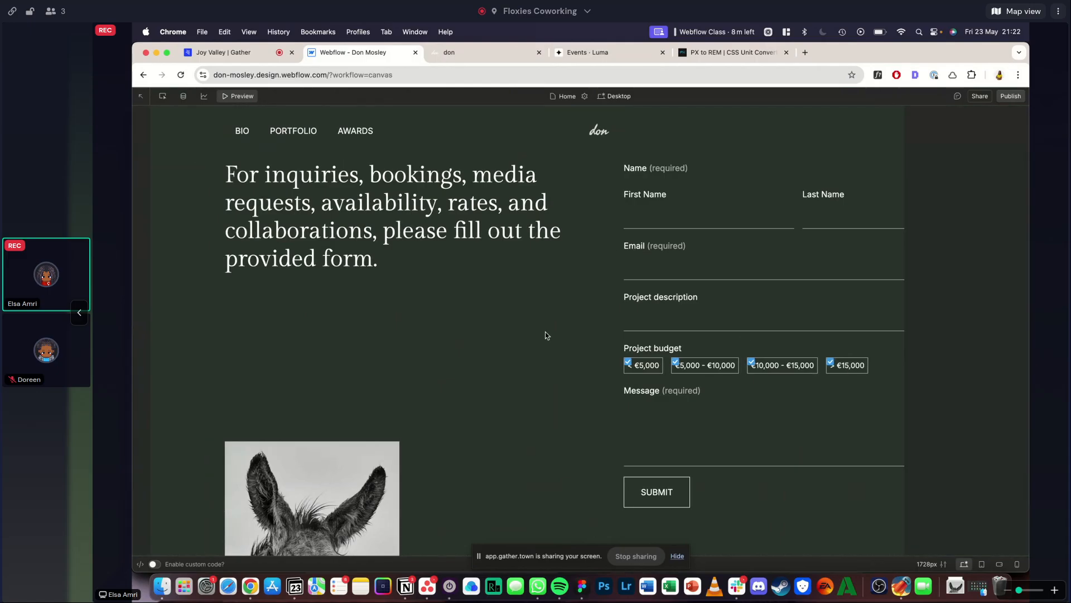
click(632, 290)
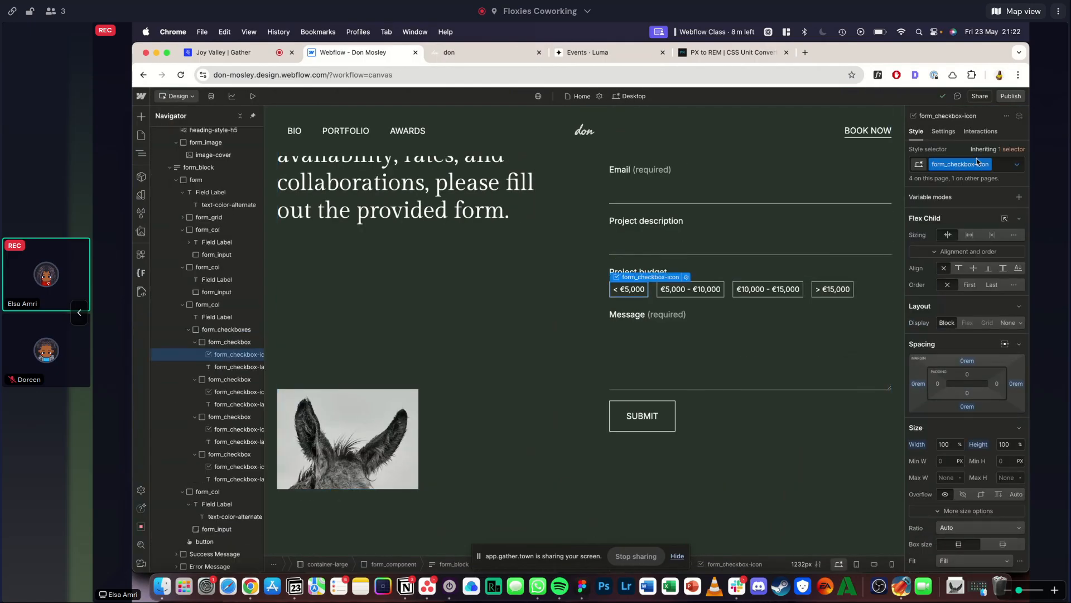
click(1018, 164)
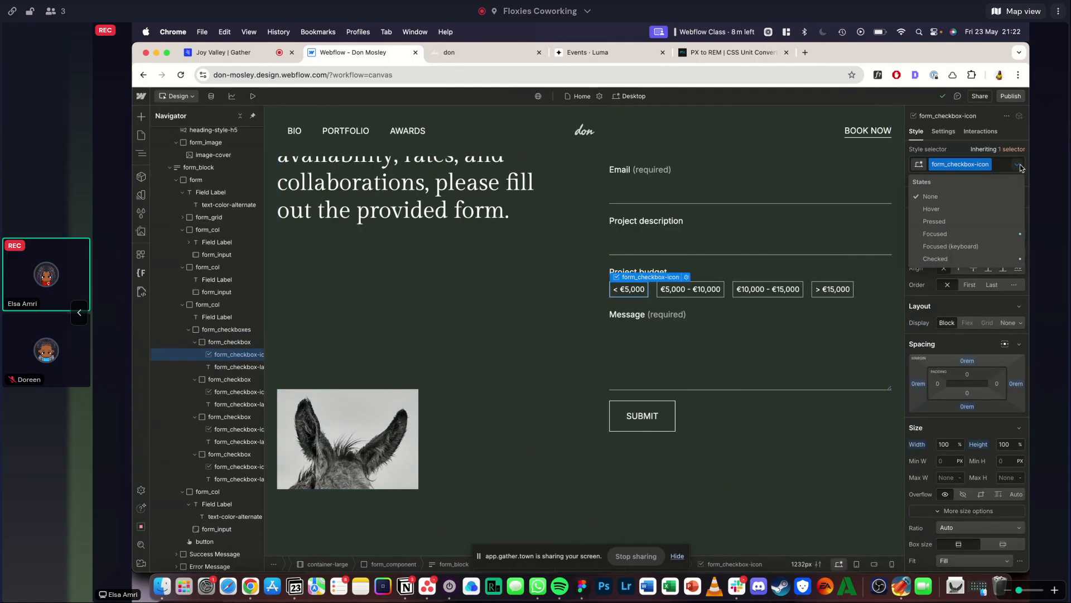
click(941, 258)
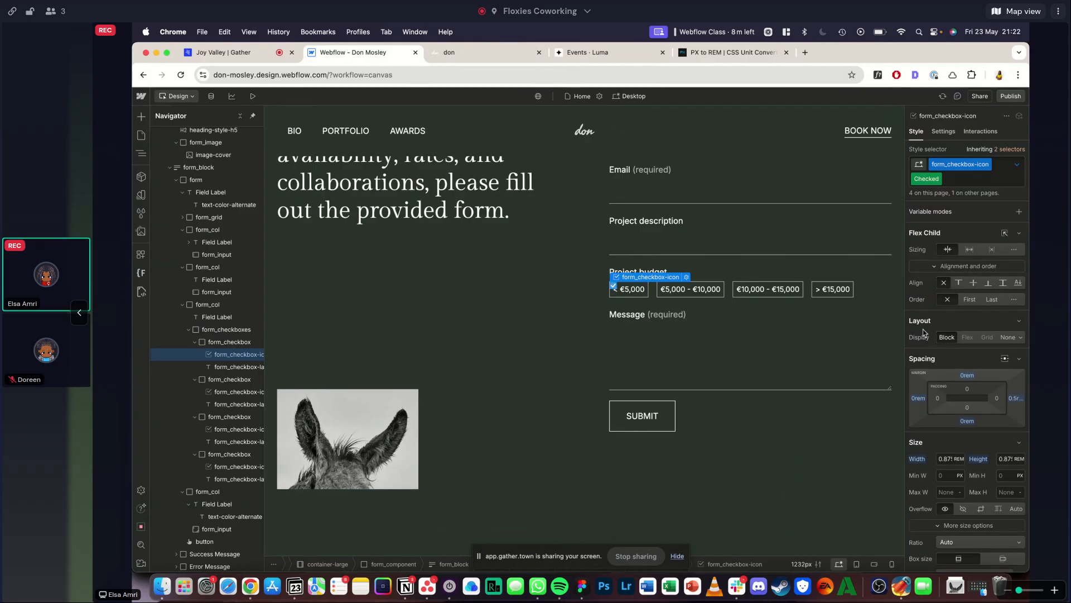
scroll(923, 333, down, 2)
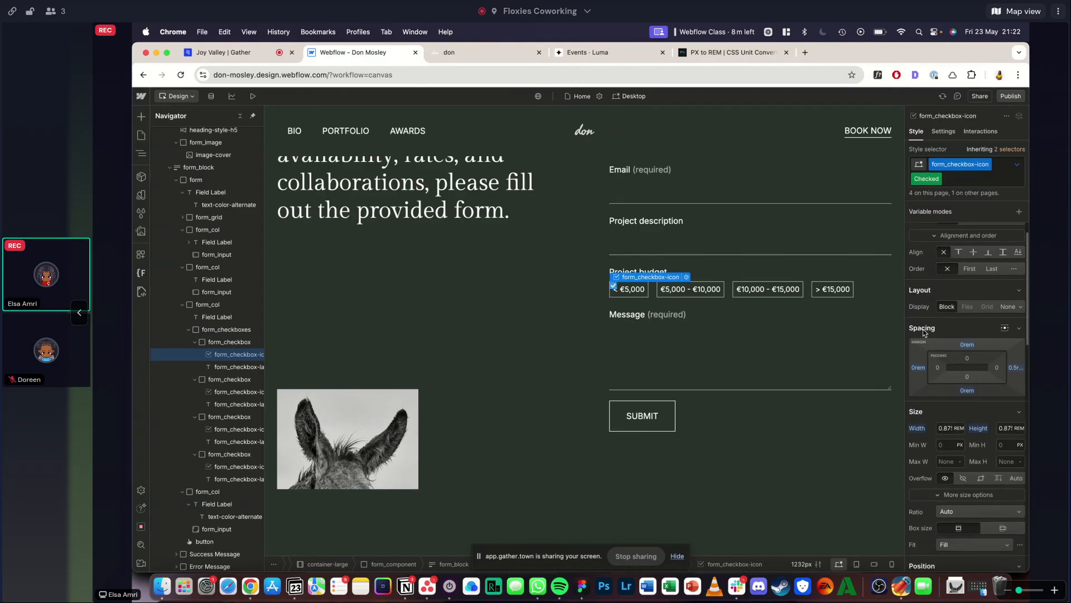
alt+click(918, 429)
alt+click(977, 428)
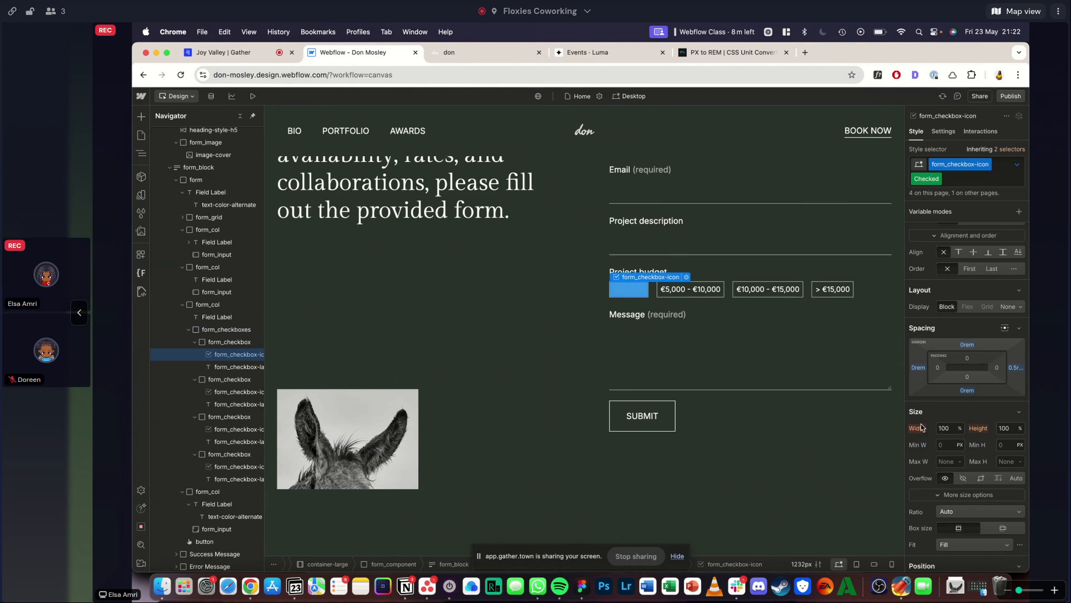
scroll(1004, 390, down, 1)
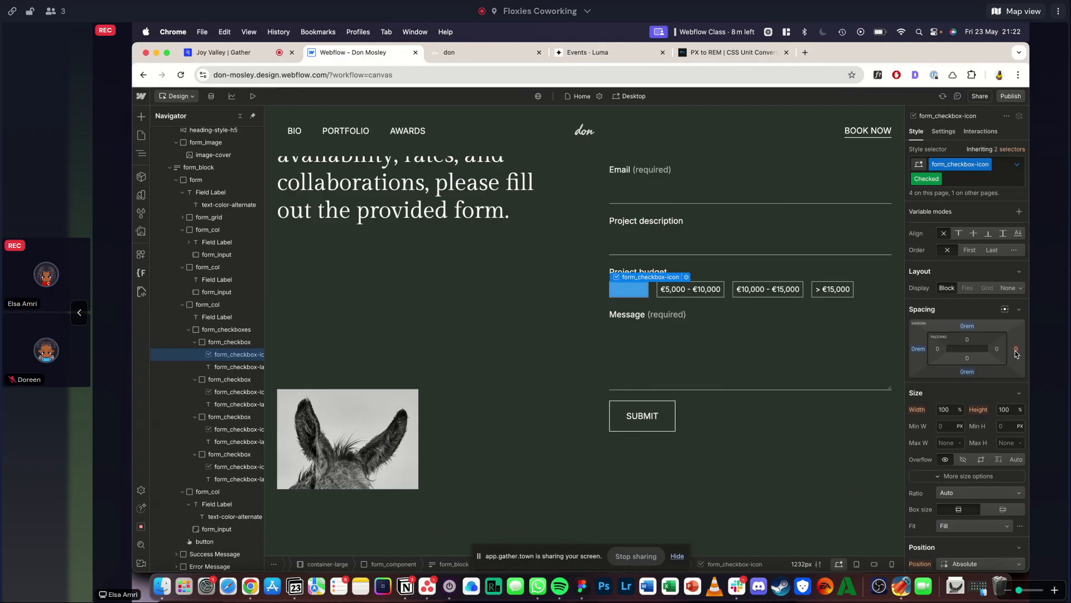
- Try resetting the Checked state's background image and adding a new background image layer
scroll(929, 467, down, 5)
scroll(929, 467, down, 8)
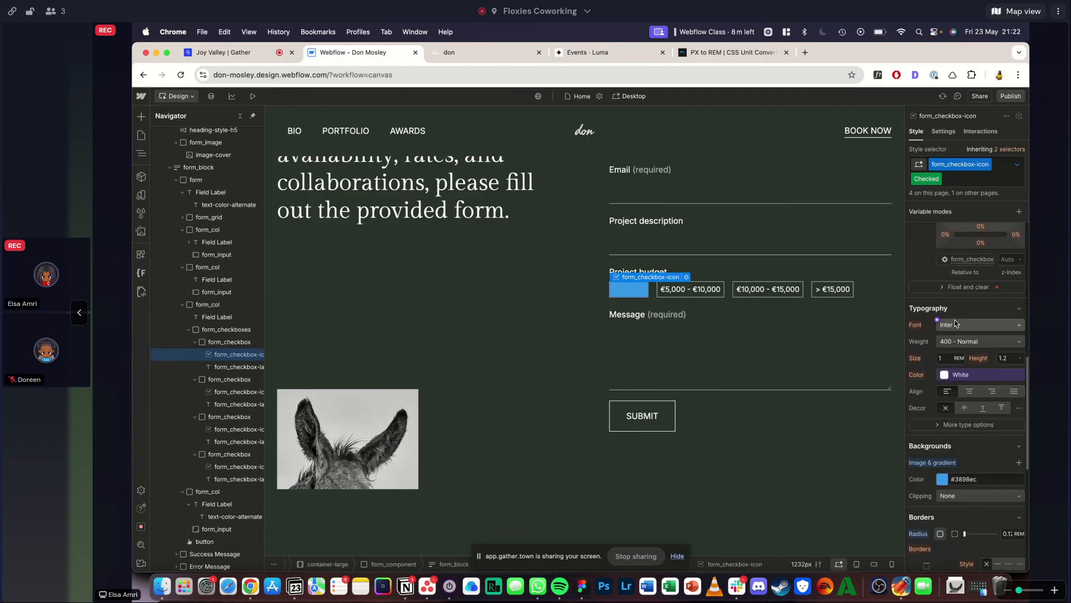
scroll(955, 320, down, 1)
alt+click(929, 323)
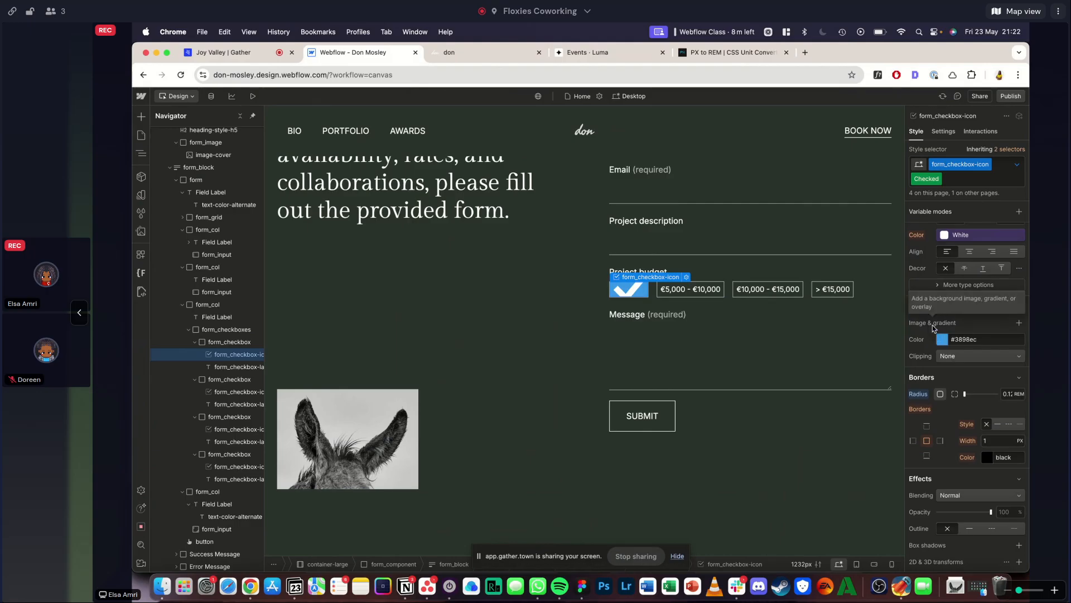
click(942, 324)
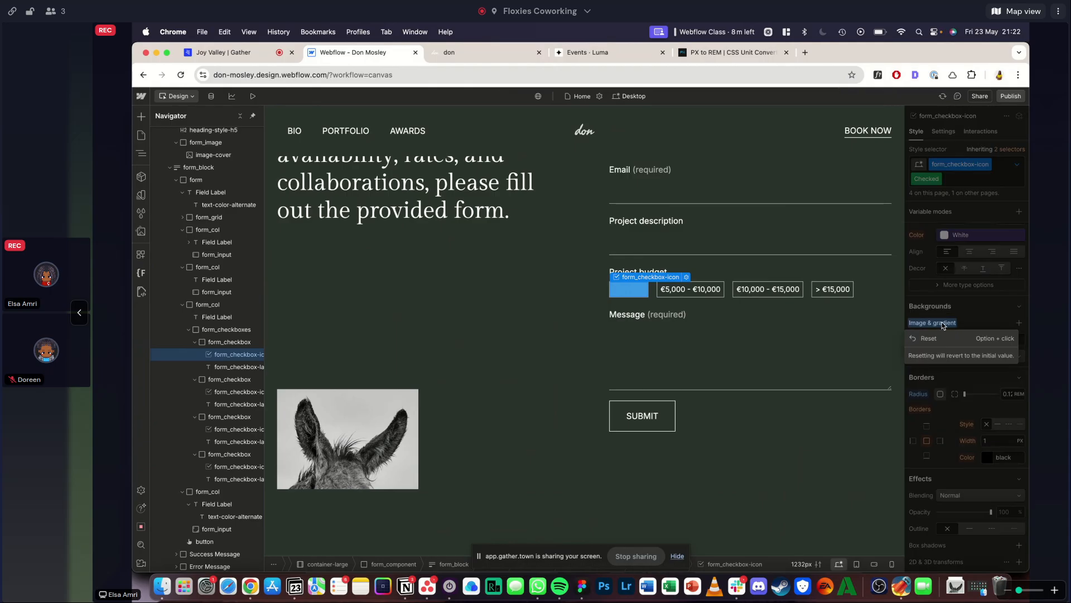
click(943, 325)
click(951, 321)
click(970, 319)
click(1019, 323)
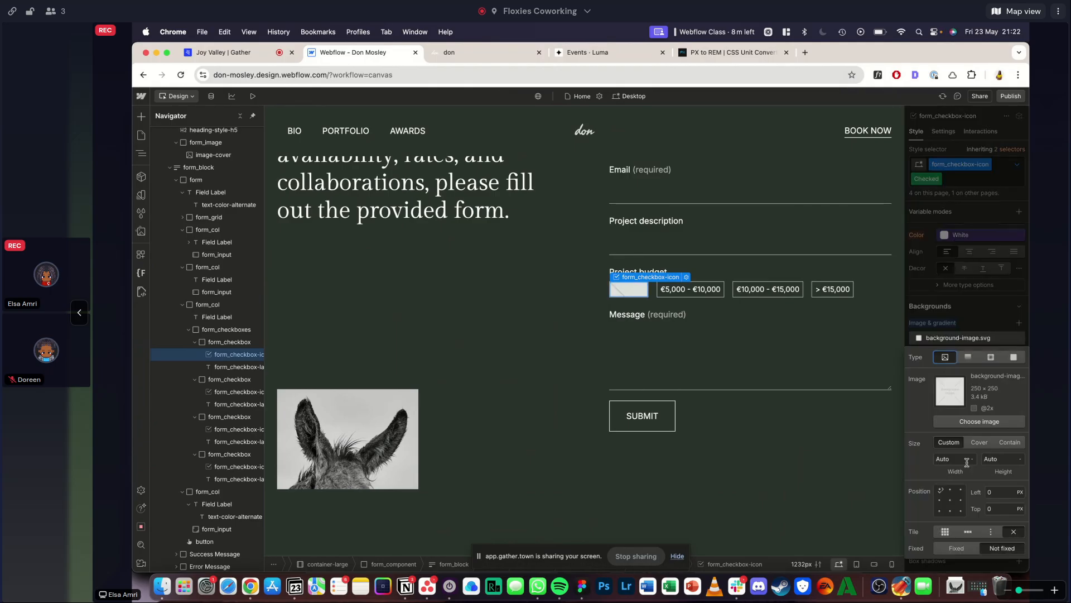
- Discard the added background image layer and set the Checked state's background color to the Transparent variable
click(993, 307)
click(921, 324)
click(930, 305)
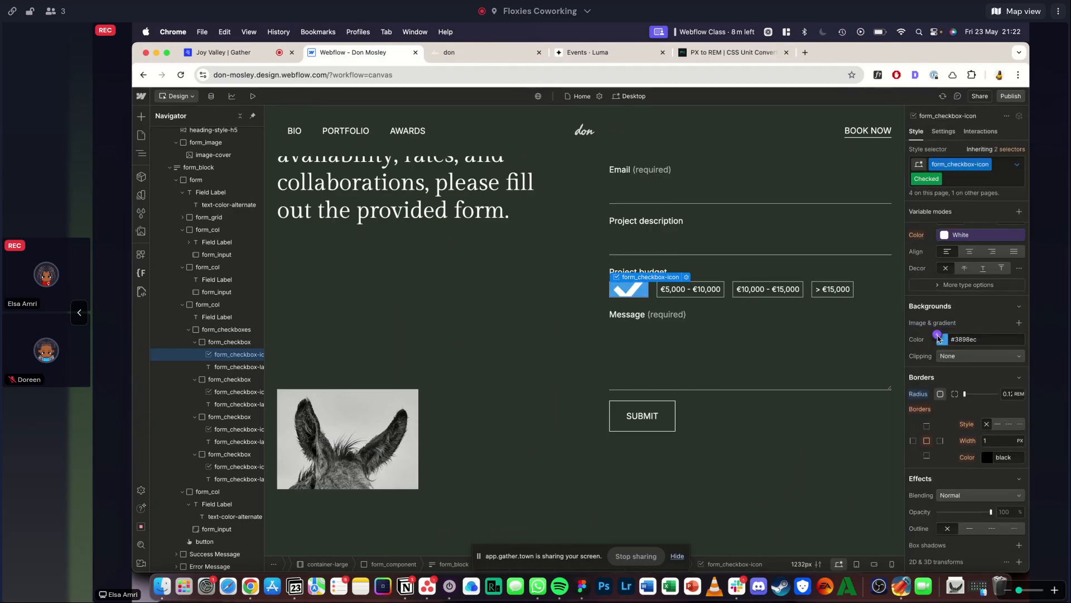
click(937, 334)
click(932, 501)
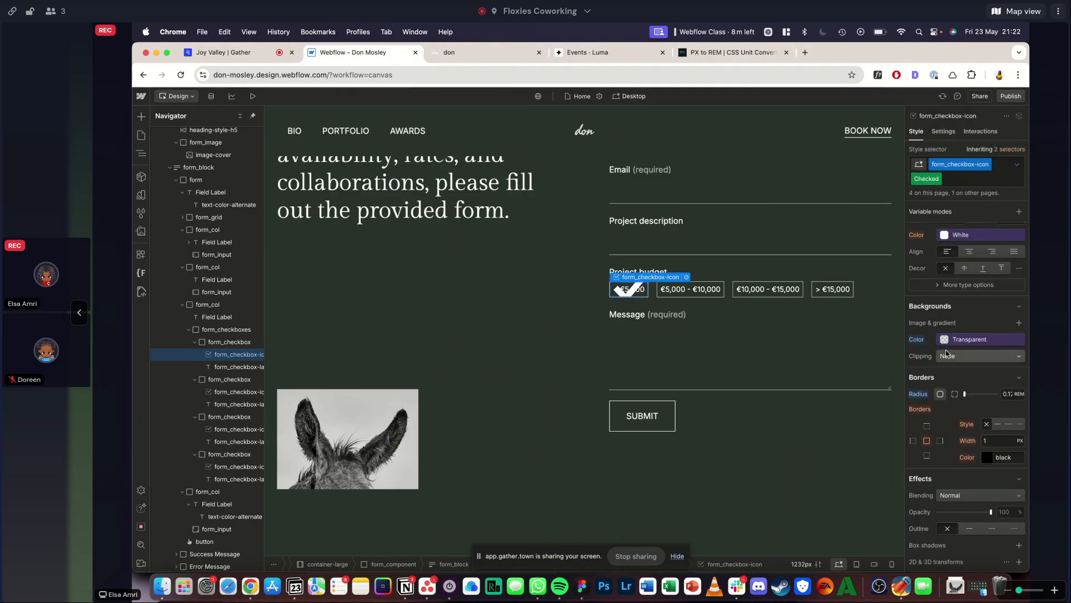
- Add a background image layer to form_checkbox-icon's Checked state and center its position at 50% left and 50% top
click(1019, 323)
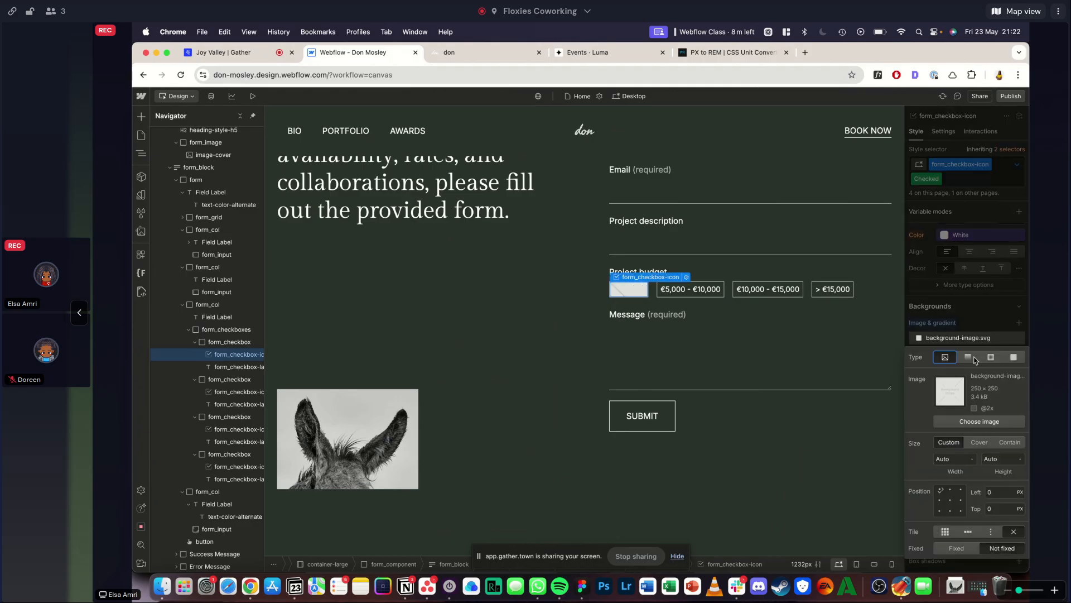
key(Escape)
click(945, 127)
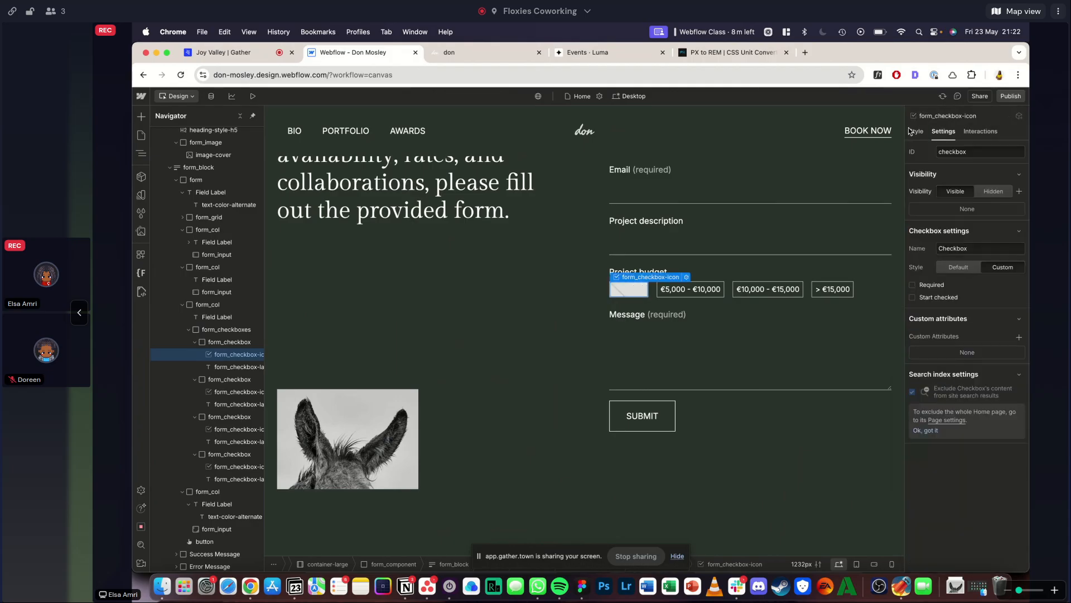
click(916, 131)
scroll(976, 347, down, 2)
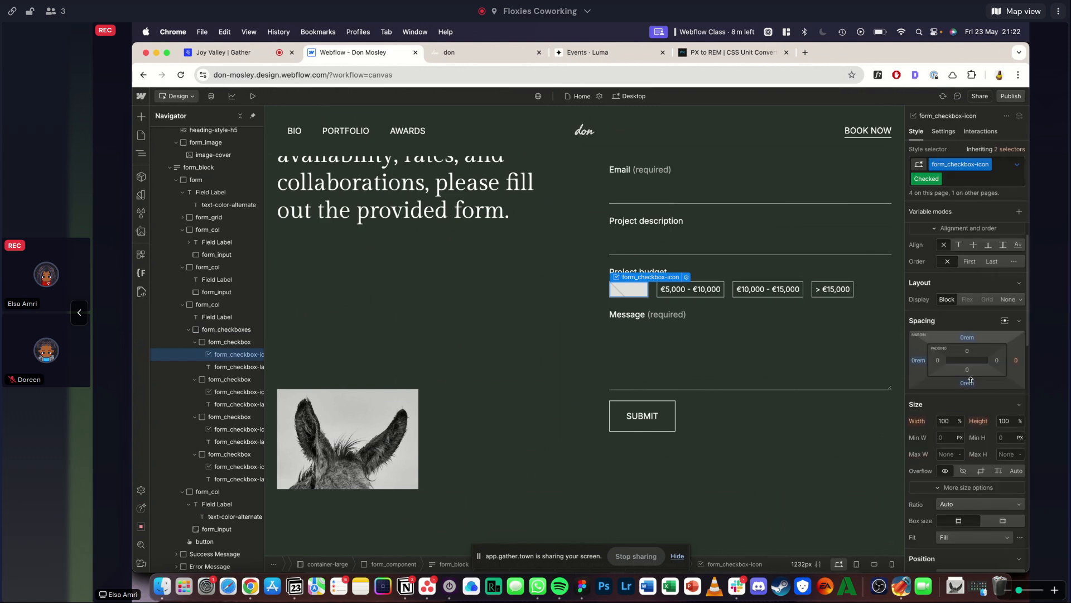
scroll(970, 380, down, 5)
click(962, 301)
click(950, 462)
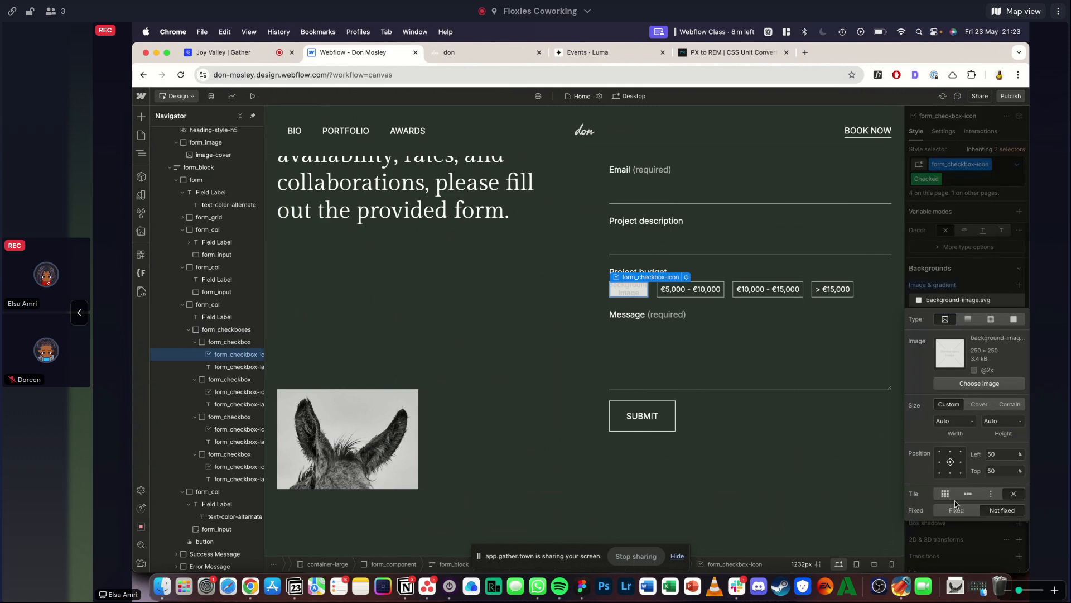
- Change the Checked state's background layer to a solid color overlay using the Transparent variable
click(968, 322)
click(1013, 319)
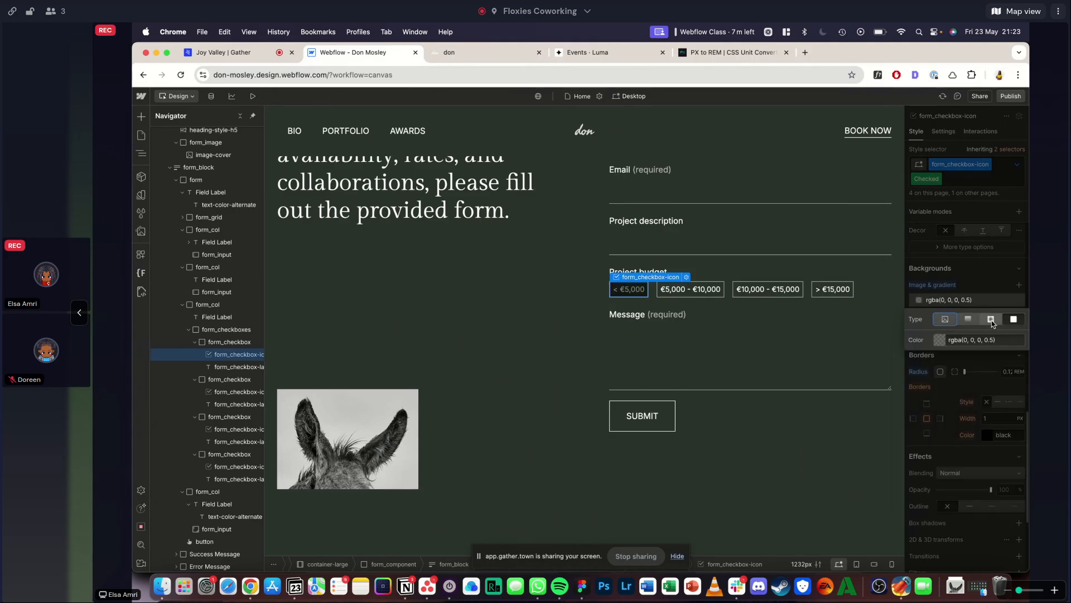
click(933, 336)
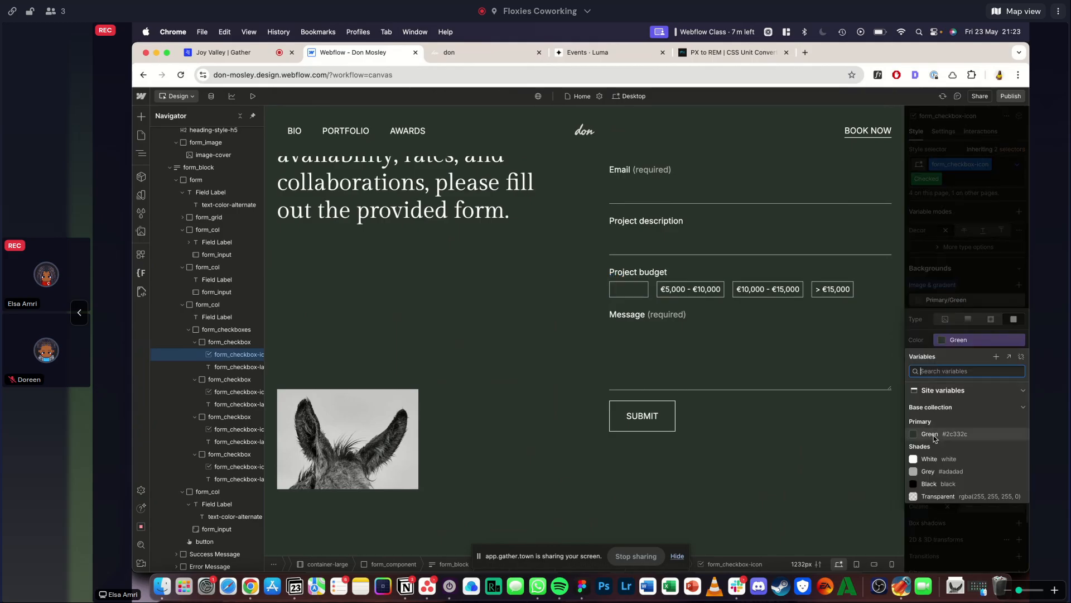
click(930, 496)
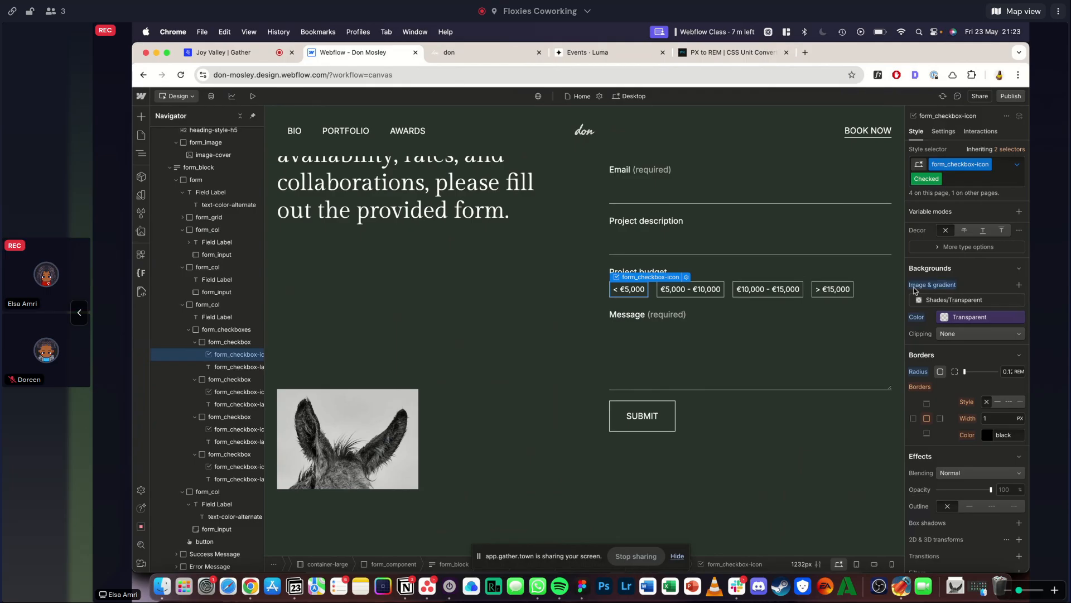
- Recheck the Transparent overlay layer and reset the border radius override in form_checkbox-icon's Checked state
alt+click(915, 317)
key(super+z)
click(947, 302)
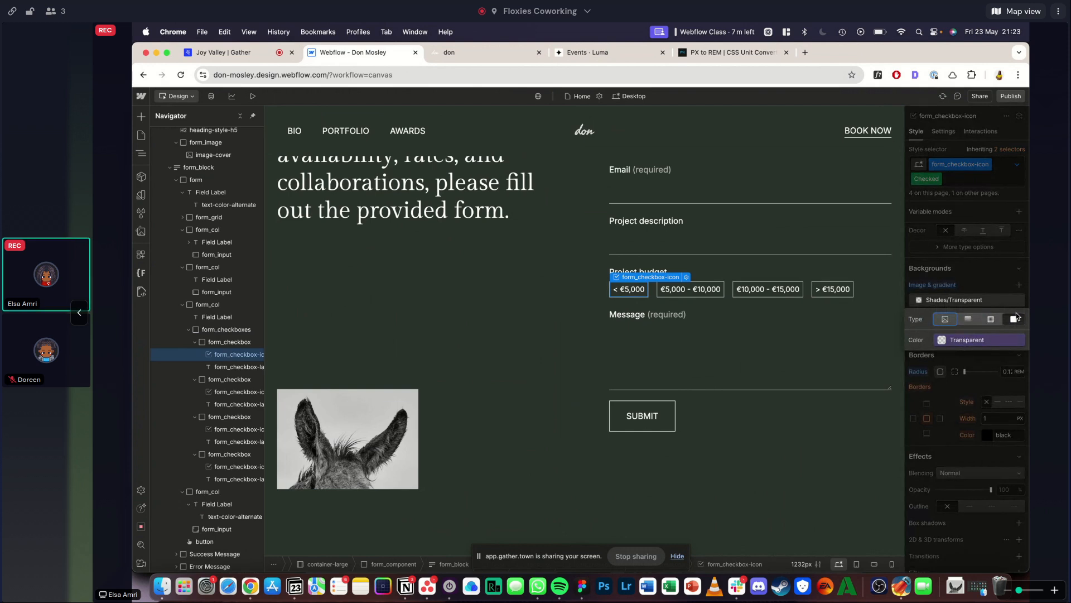
click(983, 283)
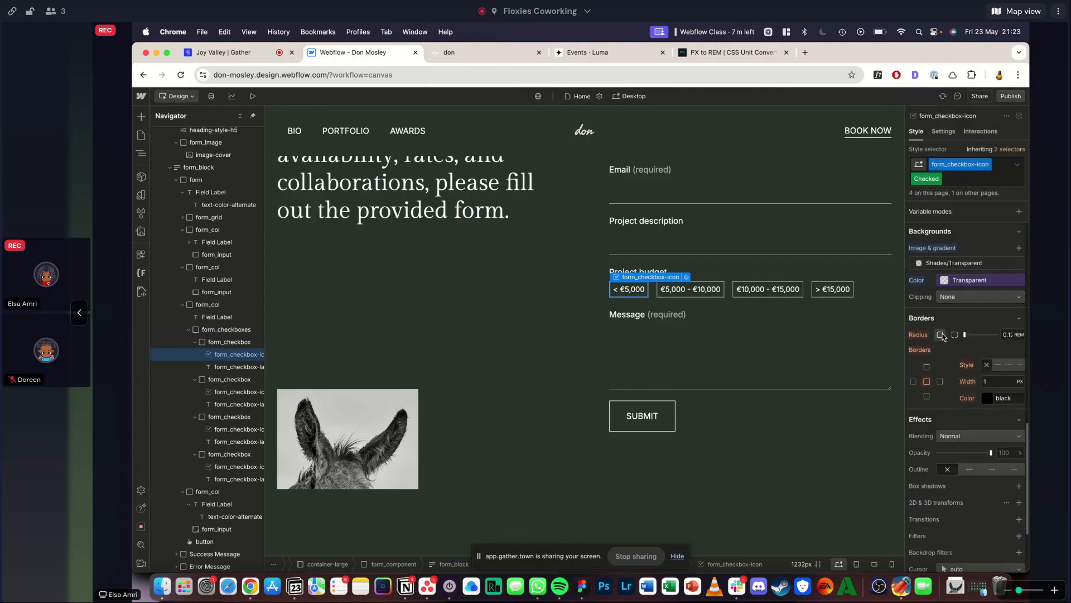
scroll(939, 372, down, 3)
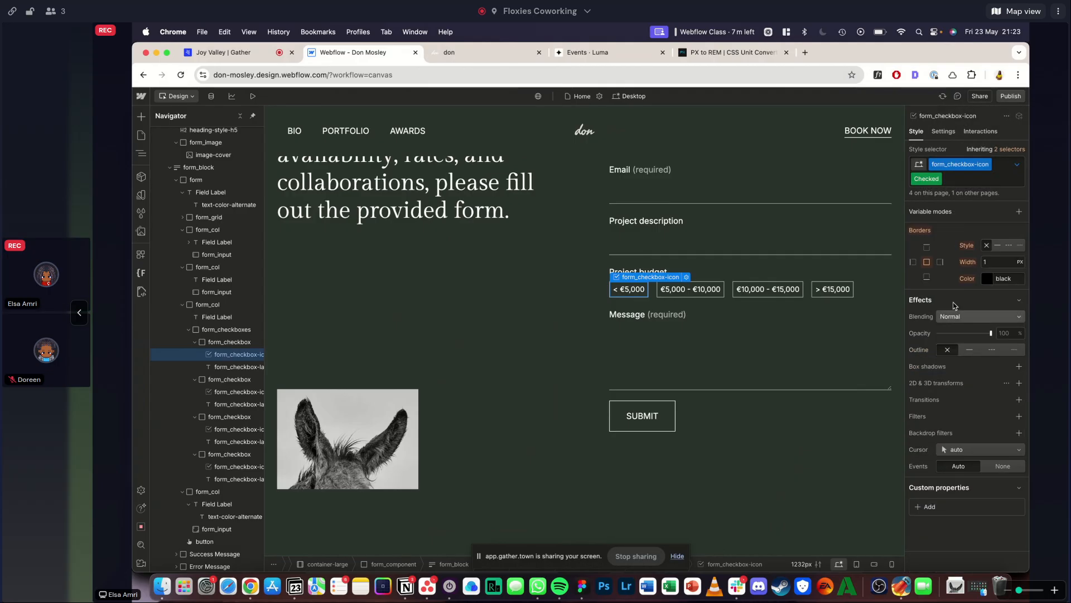
scroll(960, 334, up, 2)
scroll(971, 314, down, 2)
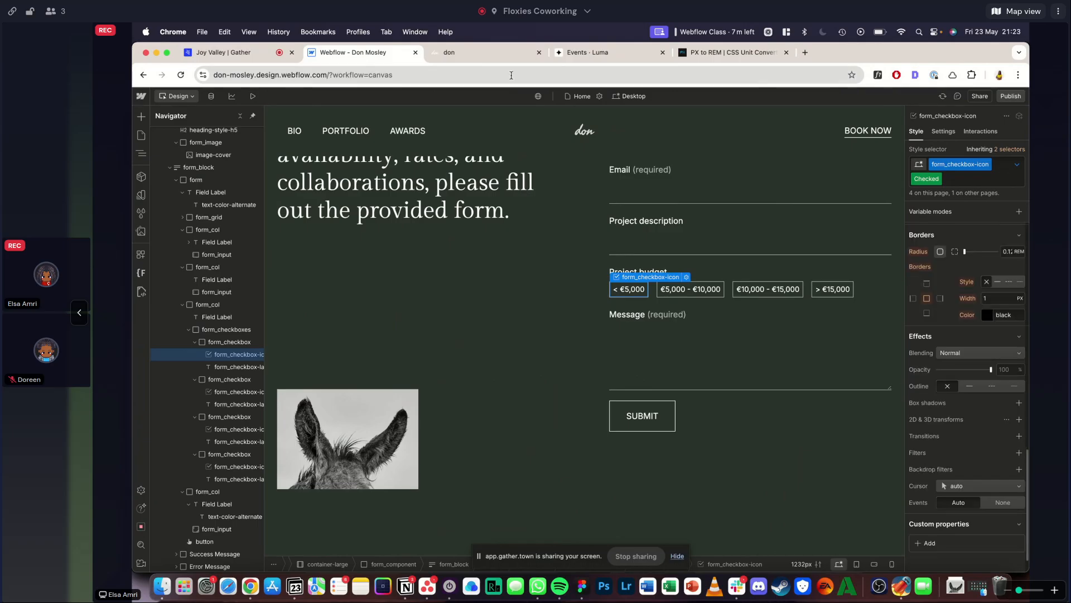
- Select the < €5,000 budget option on the reference site to examine its checked appearance
click(494, 53)
scroll(642, 210, up, 1)
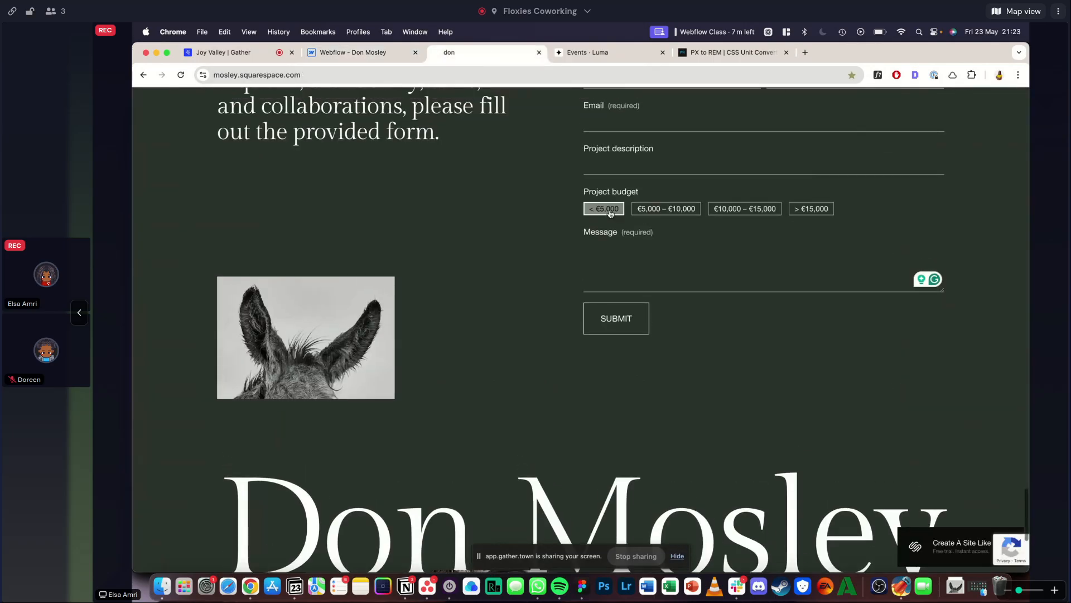
click(603, 214)
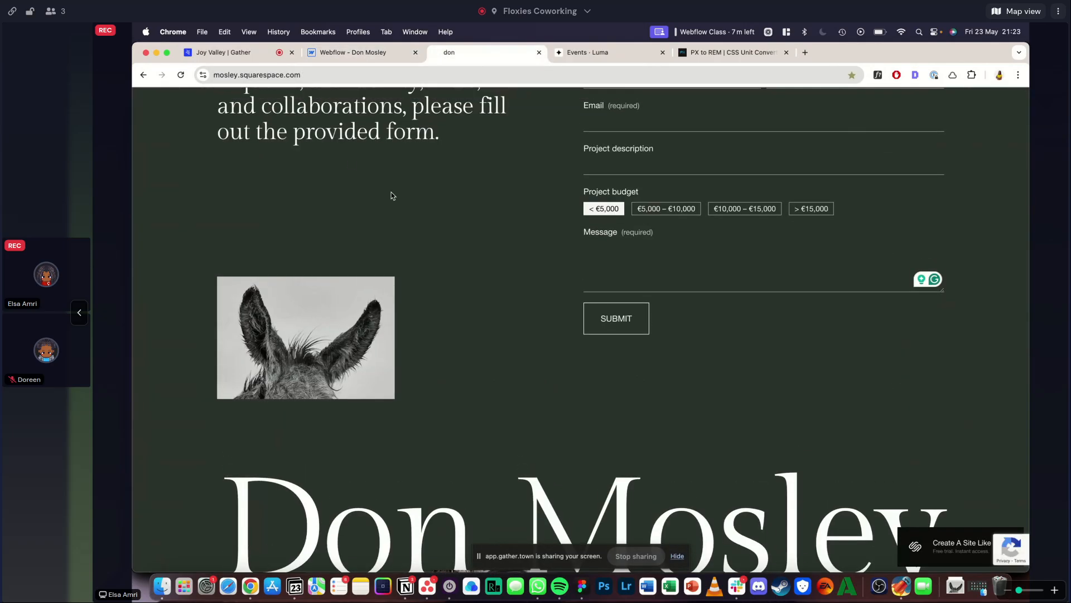
- Back in Webflow, try a White background color on form_checkbox-icon's Checked state and undo it
click(336, 59)
scroll(949, 402, up, 3)
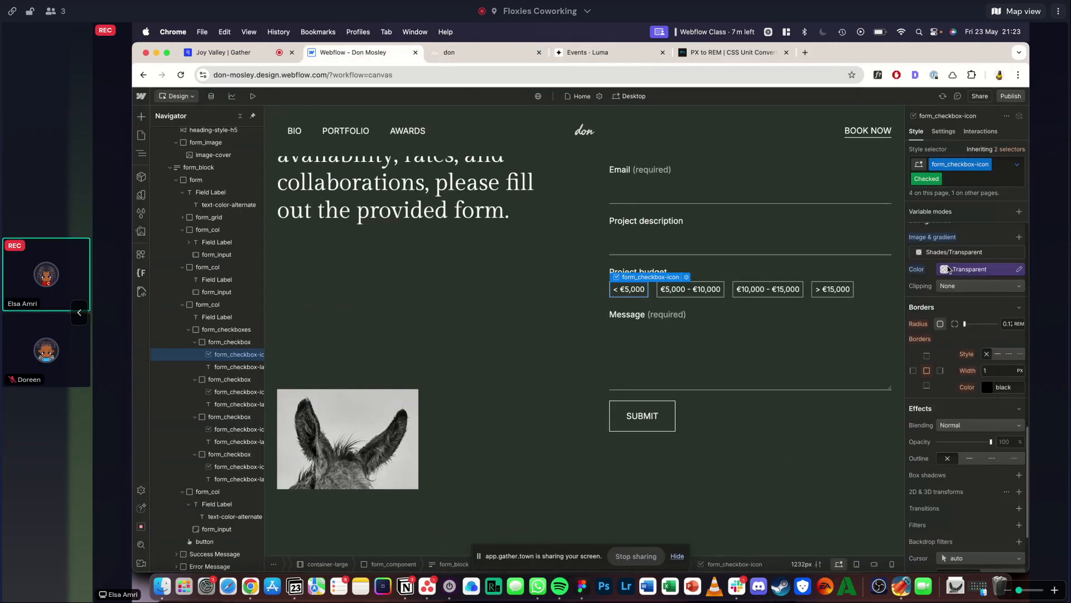
click(960, 269)
click(928, 393)
scroll(958, 258, up, 5)
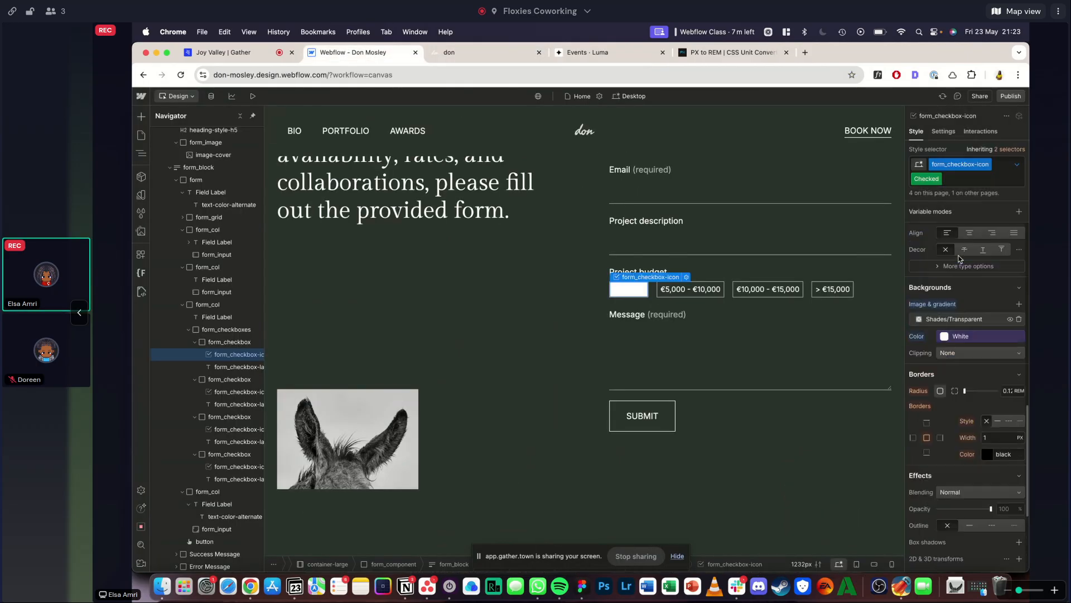
scroll(959, 258, down, 2)
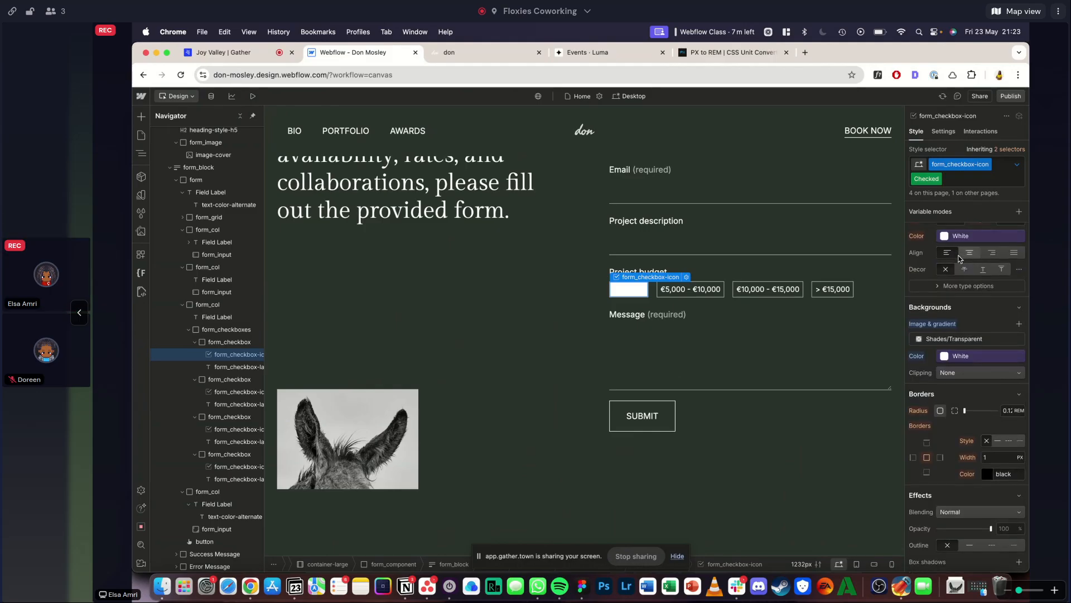
key(super+z)
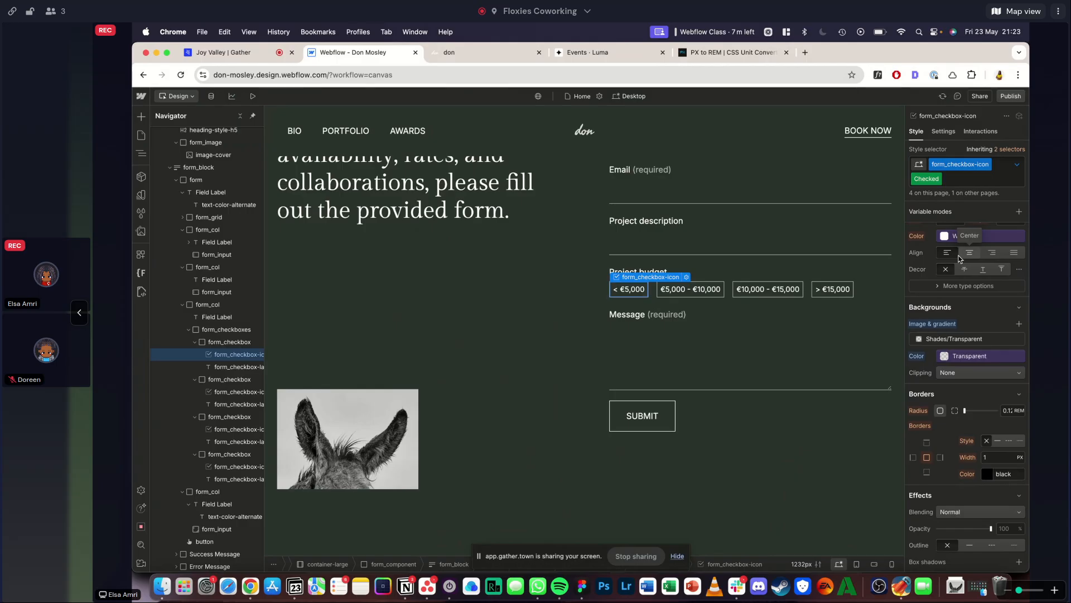
scroll(952, 296, down, 2)
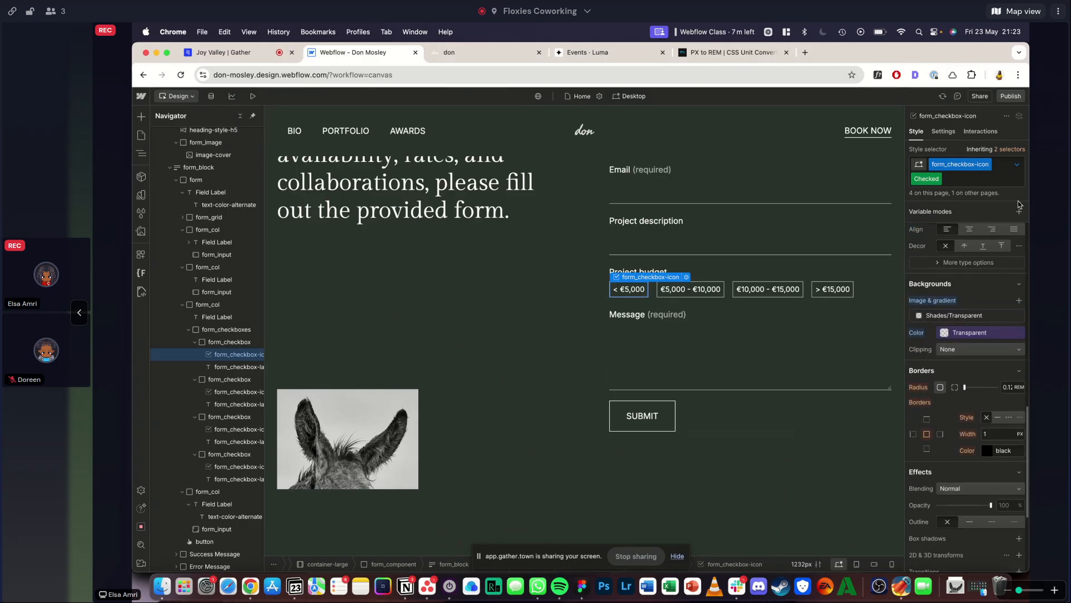
- Switch form_checkbox-icon back to its None state, look over its border settings and preview the form section
click(1018, 165)
click(953, 214)
scroll(976, 235, down, 5)
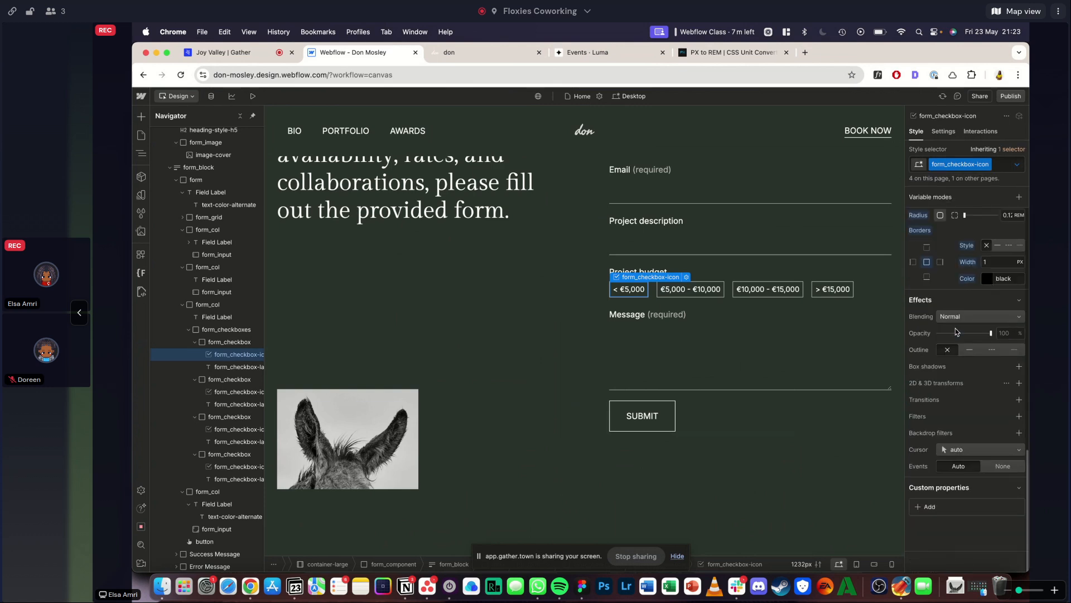
alt+click(925, 249)
click(383, 404)
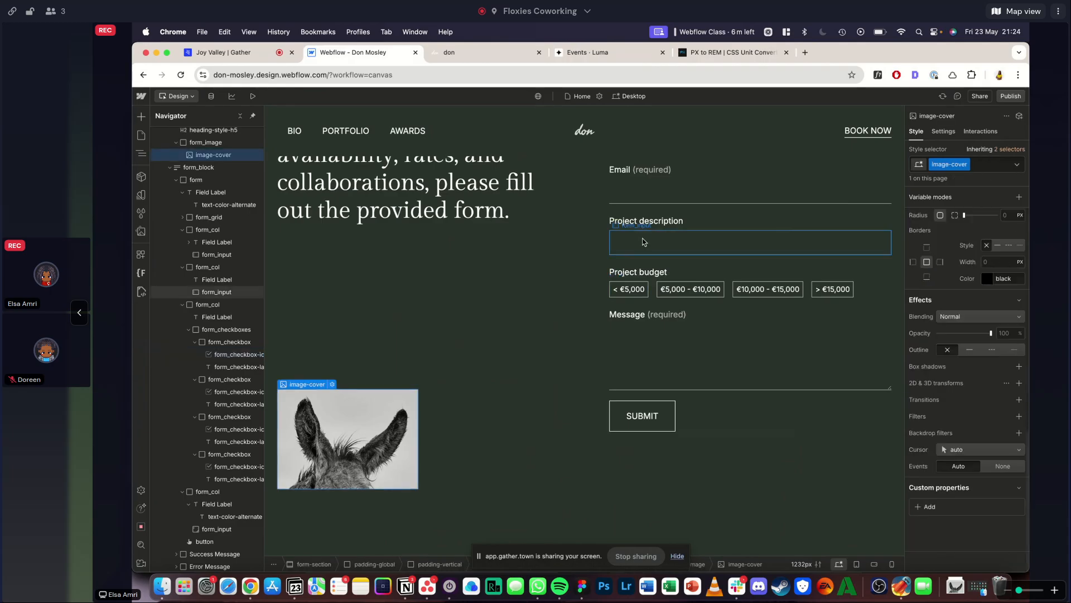
click(252, 96)
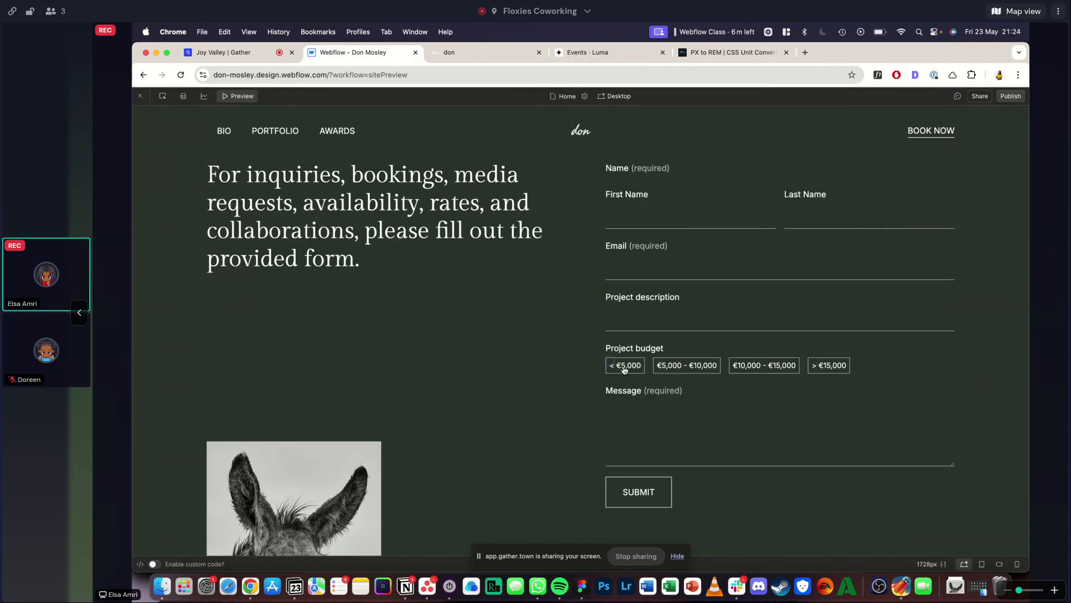
- Leave the preview and set both the outline and the border style to None in form_checkbox-icon's Checked state
scroll(624, 368, up, 5)
scroll(625, 368, down, 5)
click(252, 99)
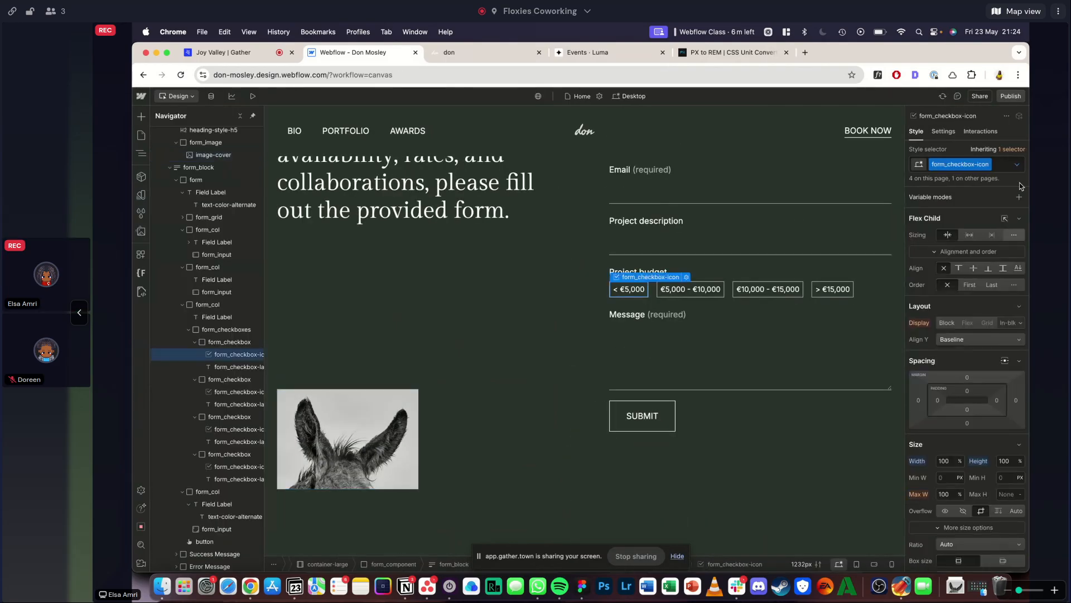
click(1017, 164)
click(935, 258)
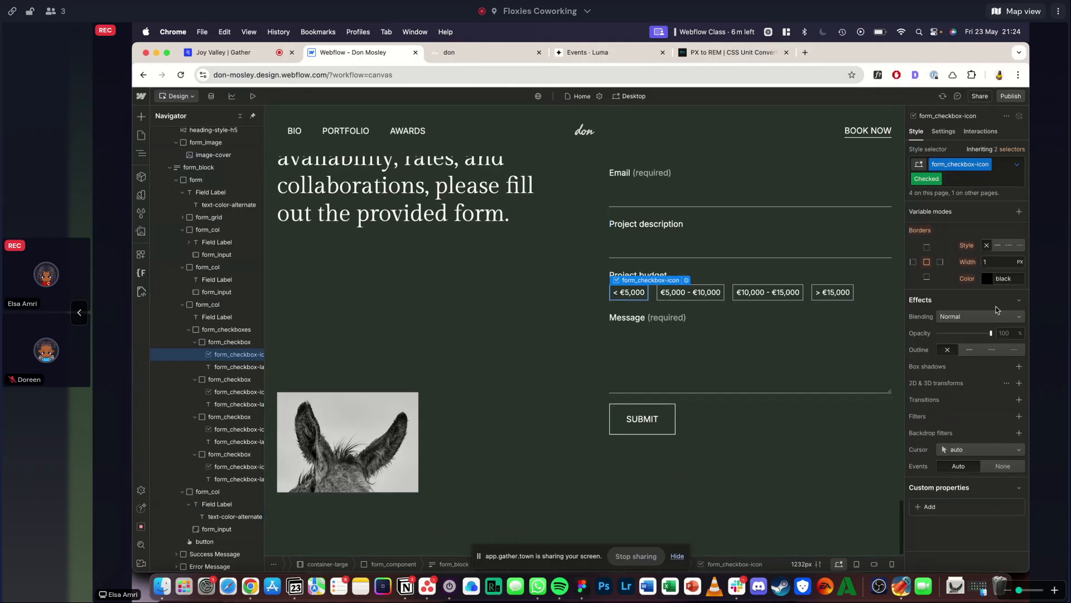
click(948, 351)
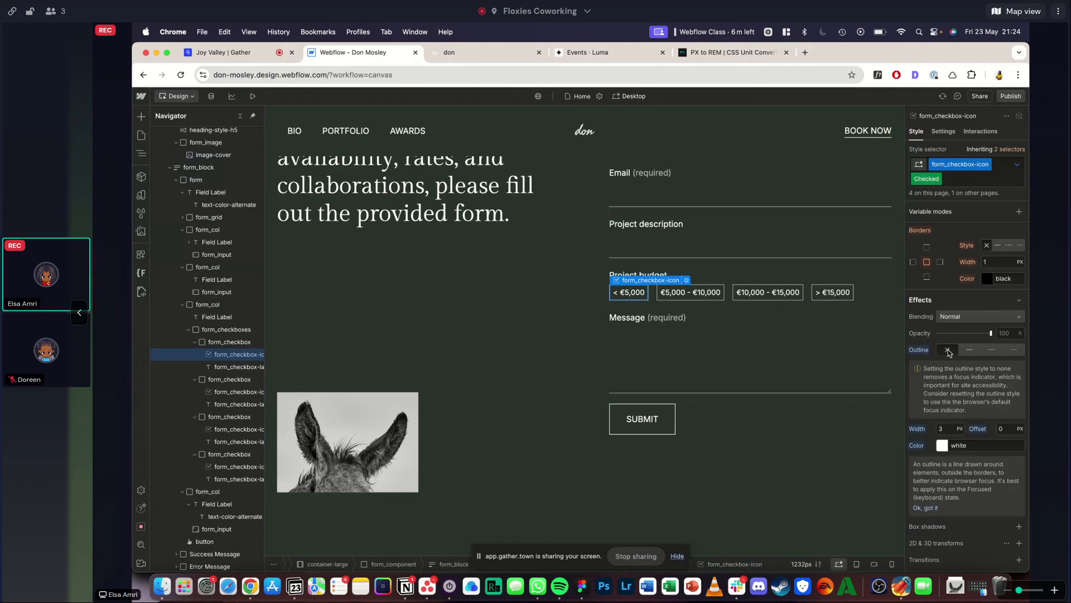
scroll(949, 353, up, 2)
click(986, 273)
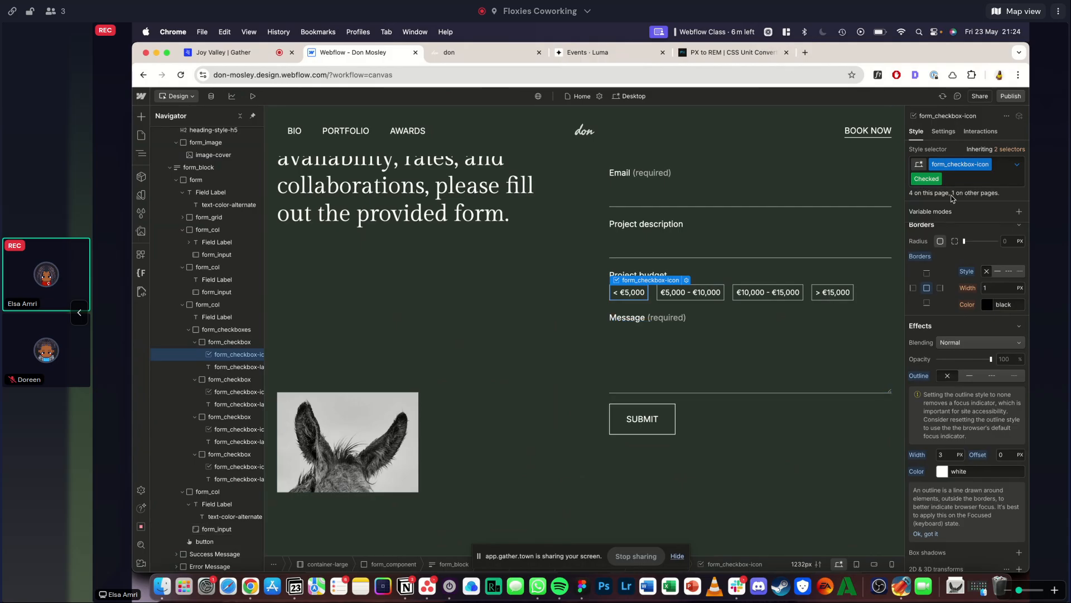
- Return form_checkbox-icon to its None state and preview the budget checkboxes up close
click(1016, 165)
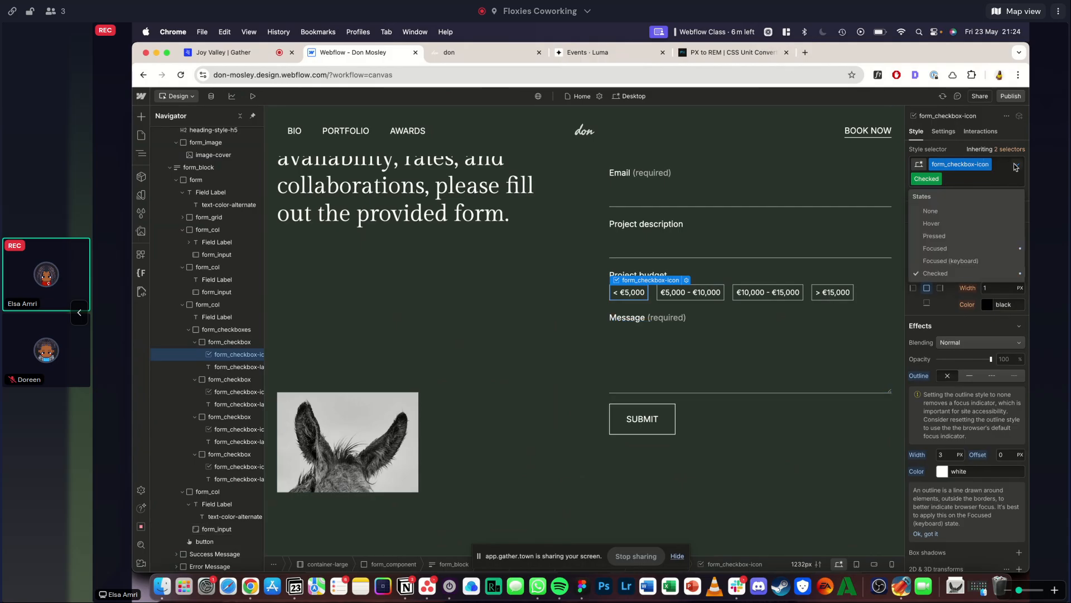
click(943, 211)
click(252, 96)
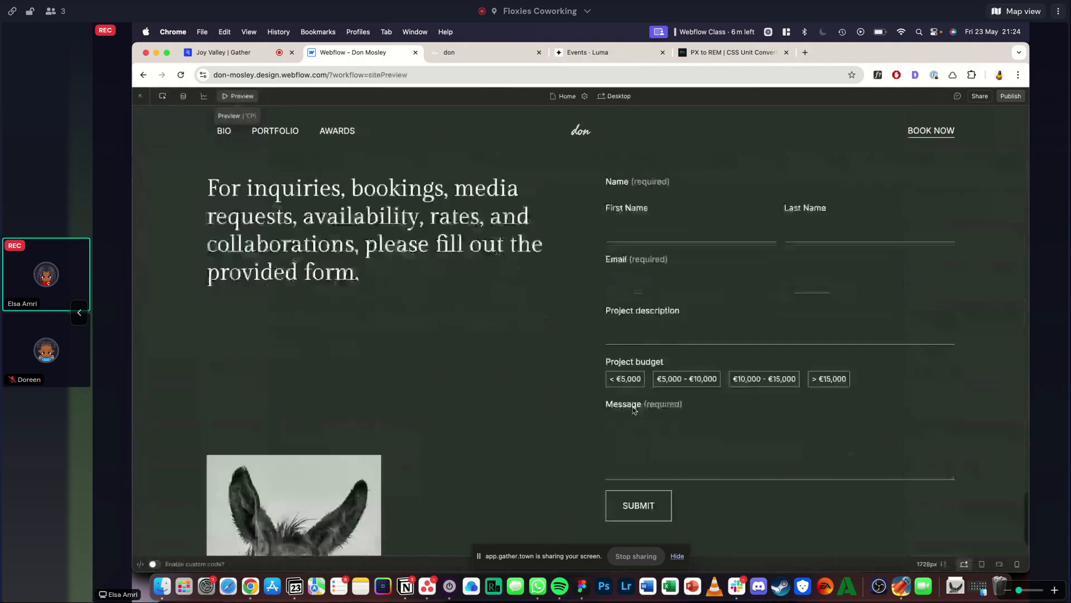
scroll(737, 378, up, 5)
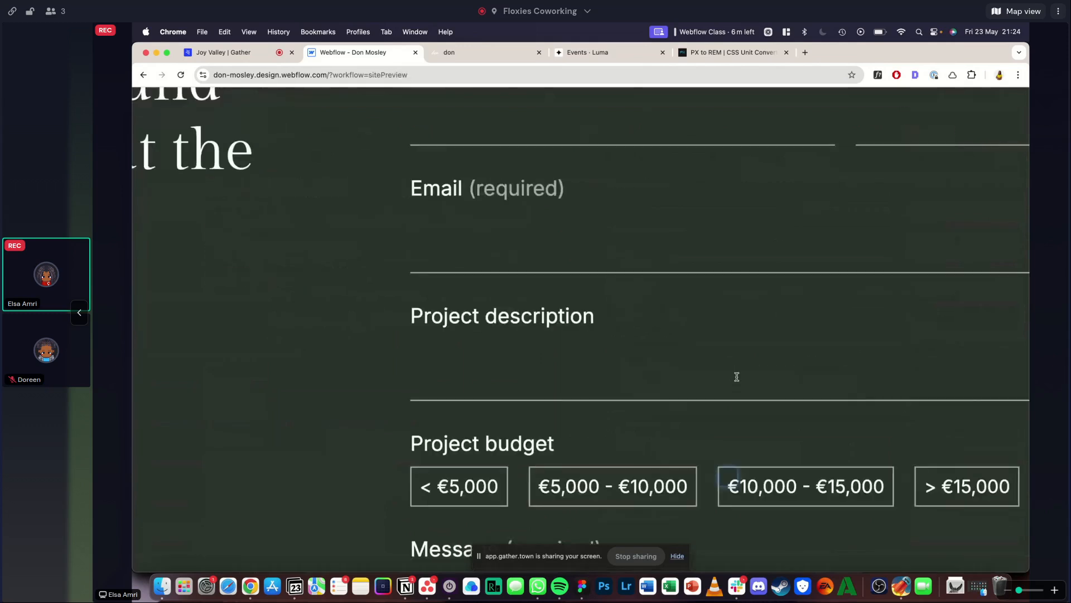
scroll(737, 378, down, 5)
click(234, 99)
- Switch the < €5,000 option's form_checkbox-icon to its Focused state and remove its outer box shadow
click(632, 377)
click(633, 293)
click(1017, 164)
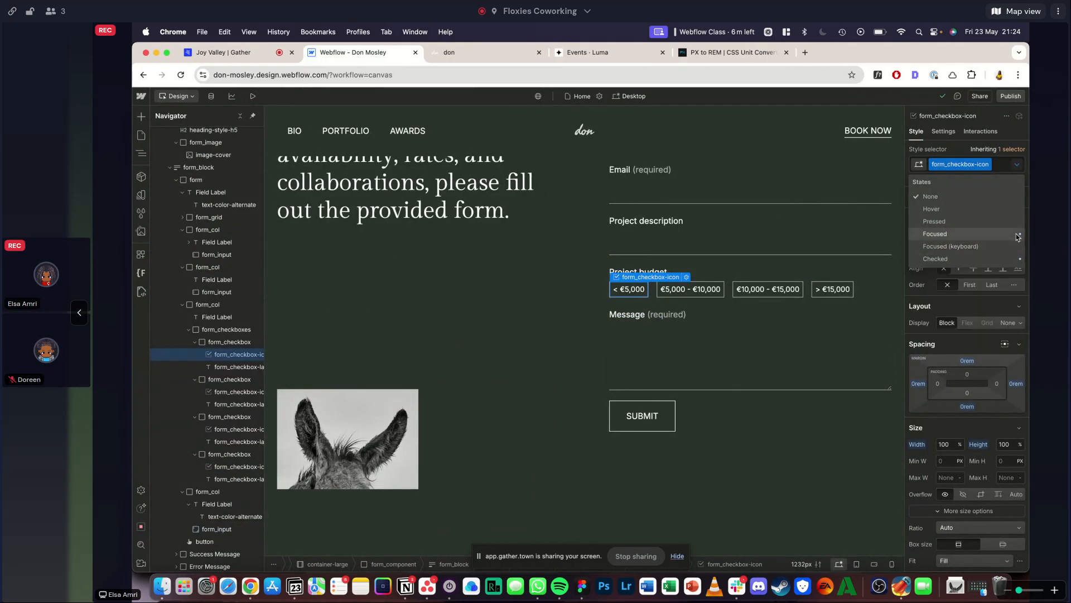
click(942, 236)
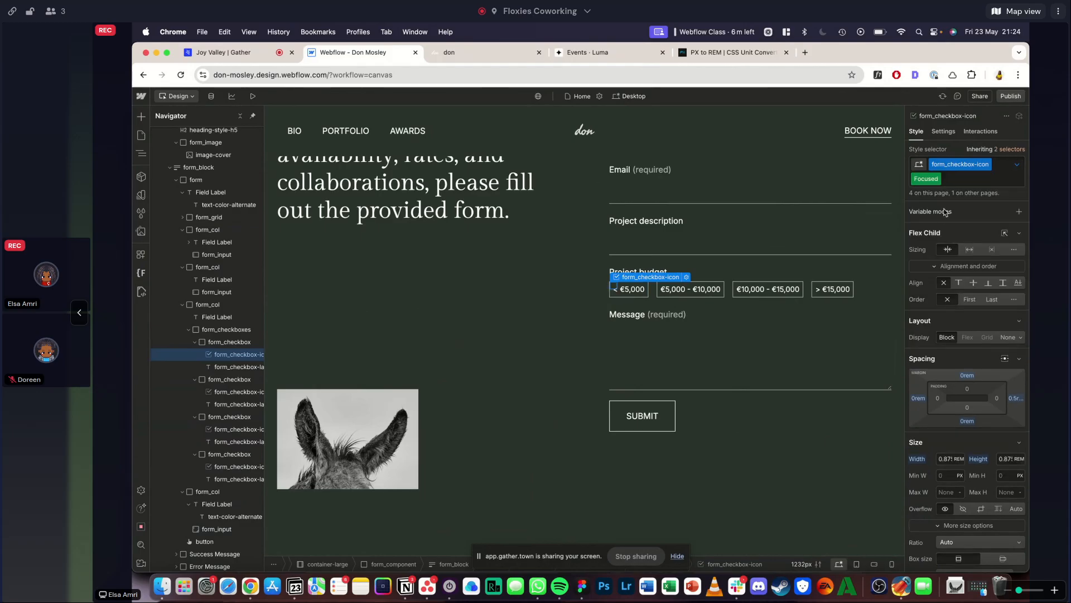
scroll(946, 364, down, 2)
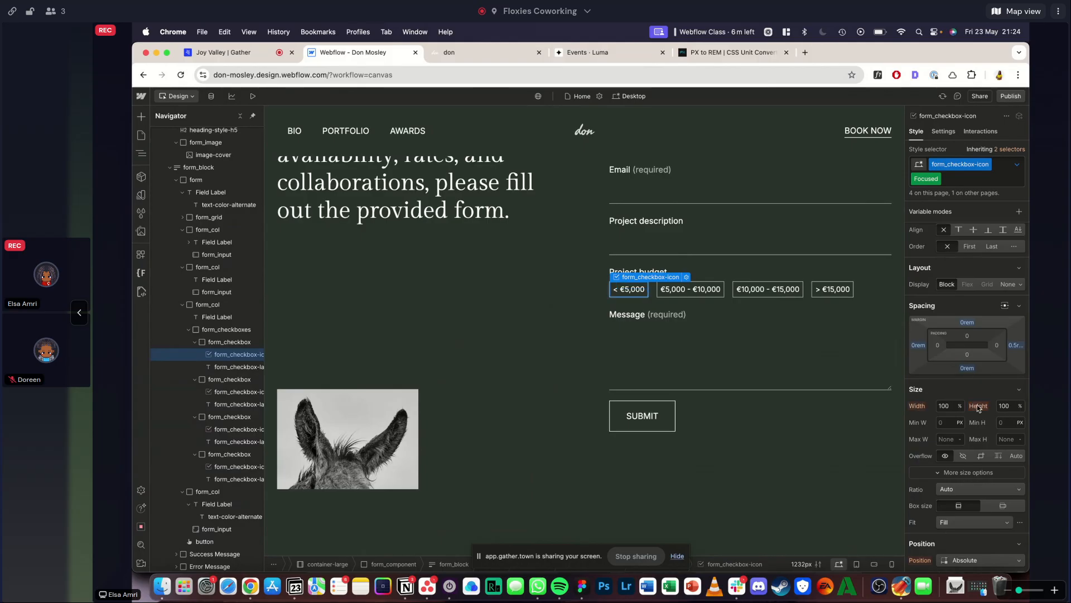
scroll(977, 406, down, 10)
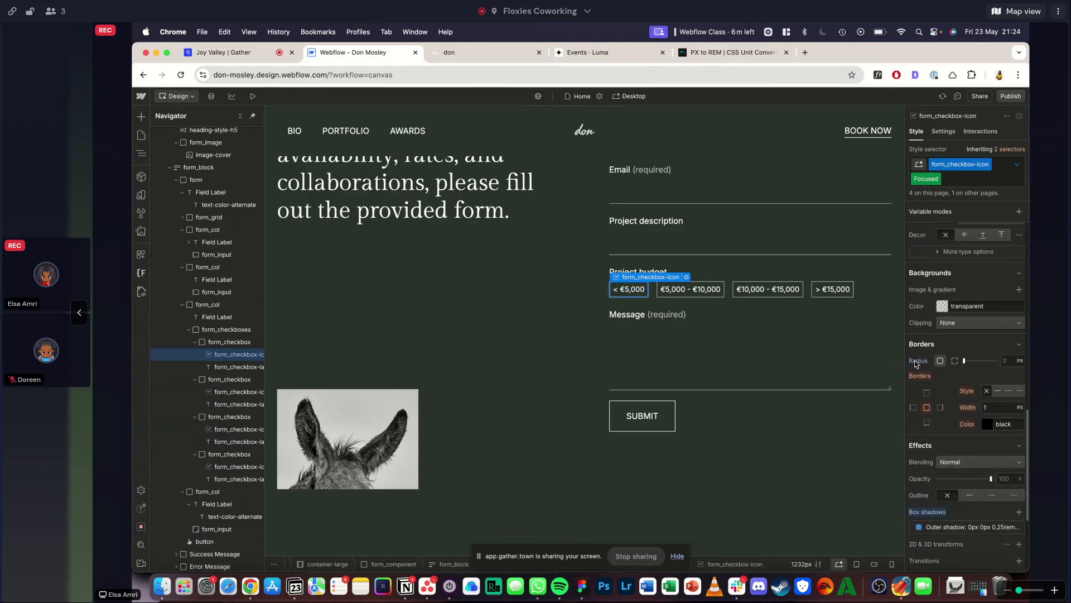
scroll(949, 390, down, 5)
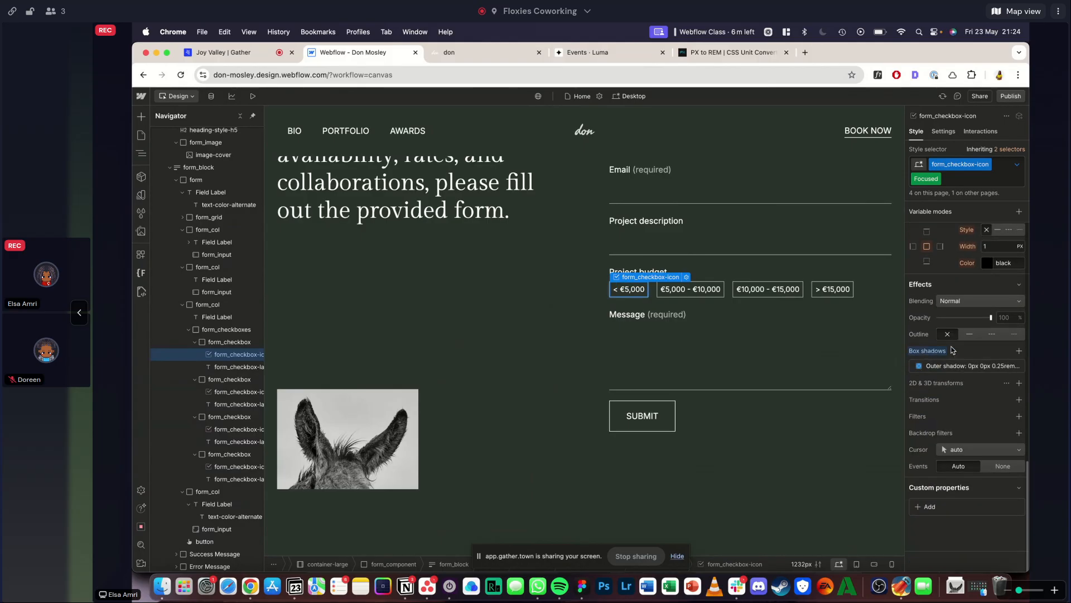
click(1011, 366)
scroll(949, 357, up, 7)
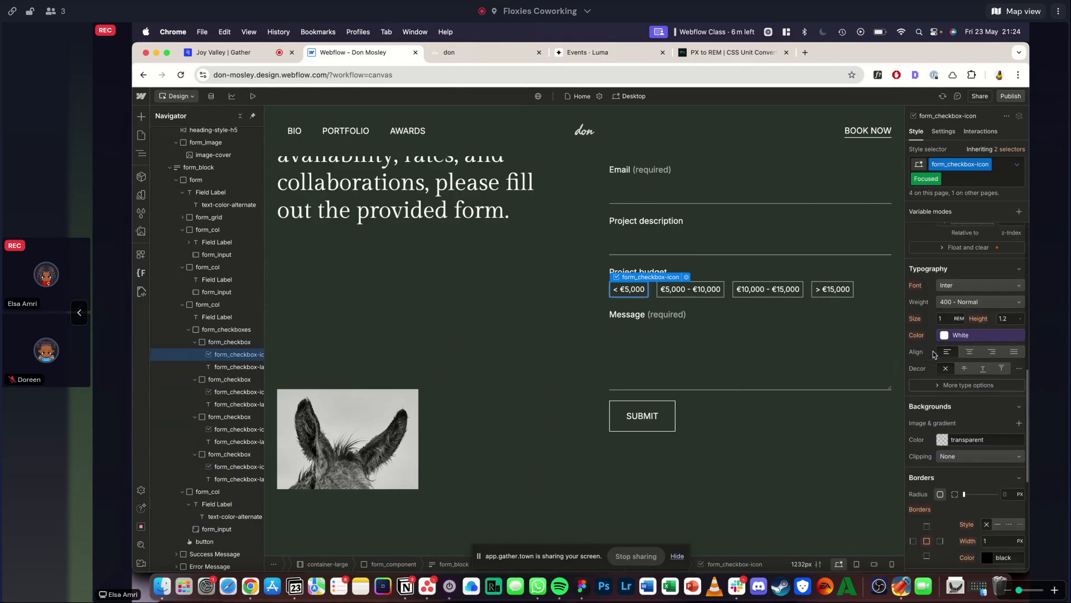
- Preview the form and select the < €5,000 budget option to inspect its selected appearance up close
click(613, 237)
key(super+shift+p)
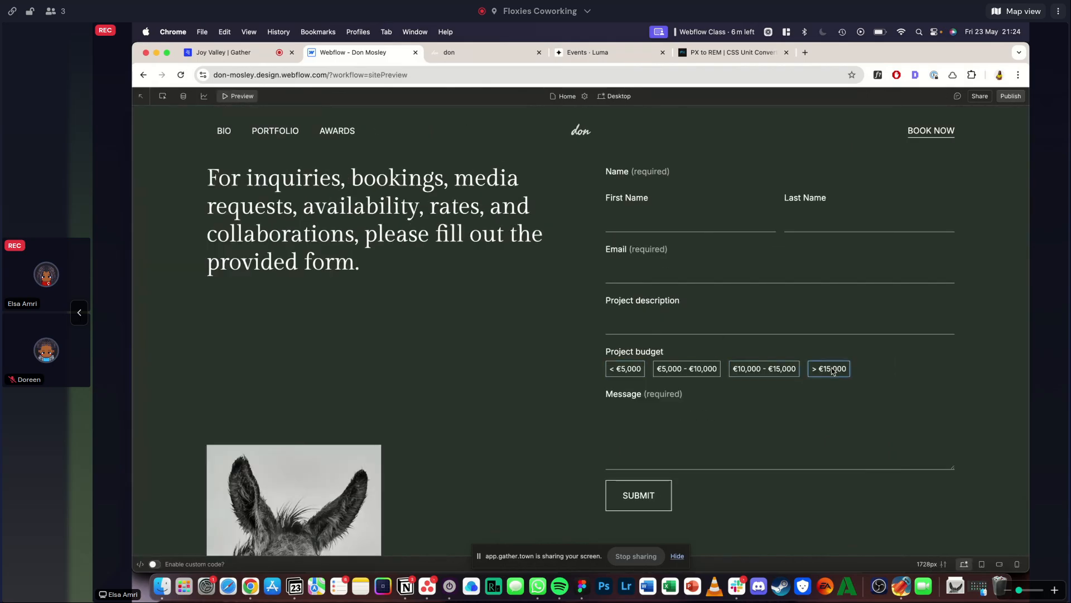
click(632, 373)
scroll(632, 372, up, 5)
scroll(631, 373, down, 5)
click(240, 97)
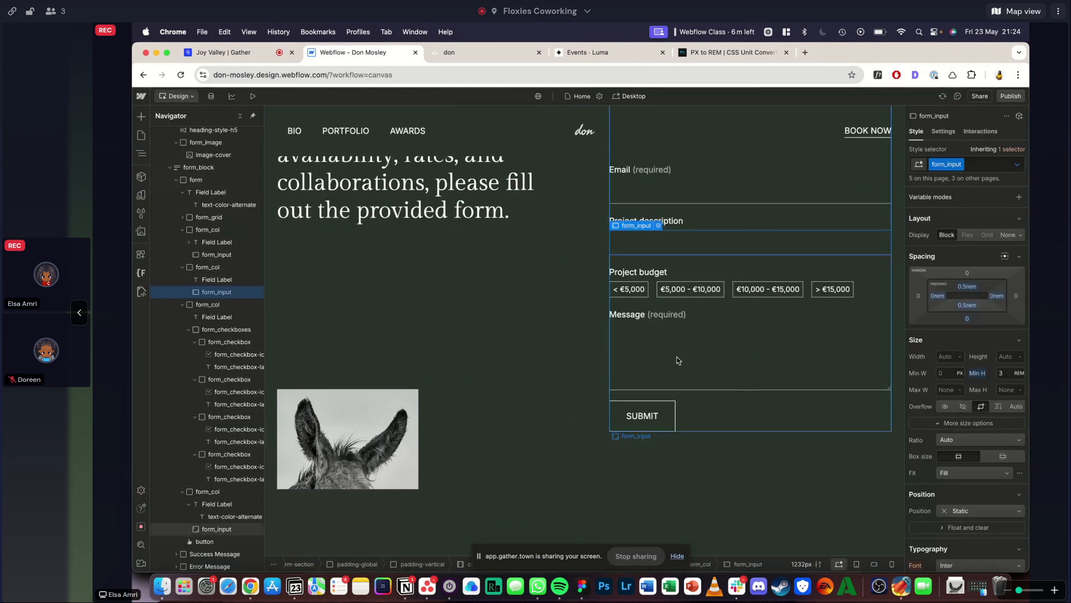
click(635, 293)
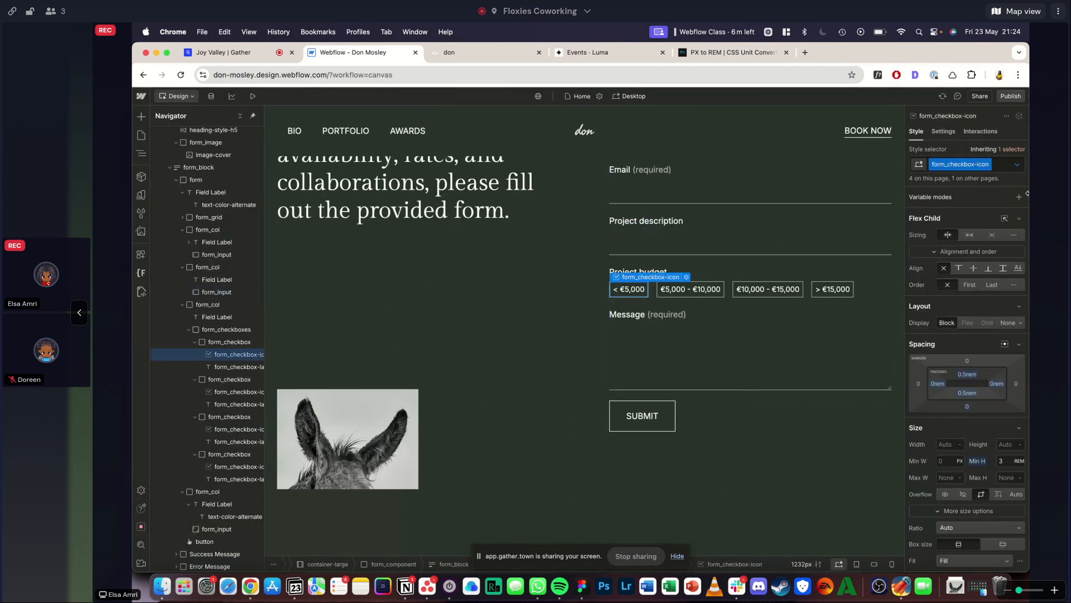
click(485, 343)
- Switch to the Squarespace reference site and examine its footer section against the hero section
click(447, 52)
scroll(382, 203, down, 5)
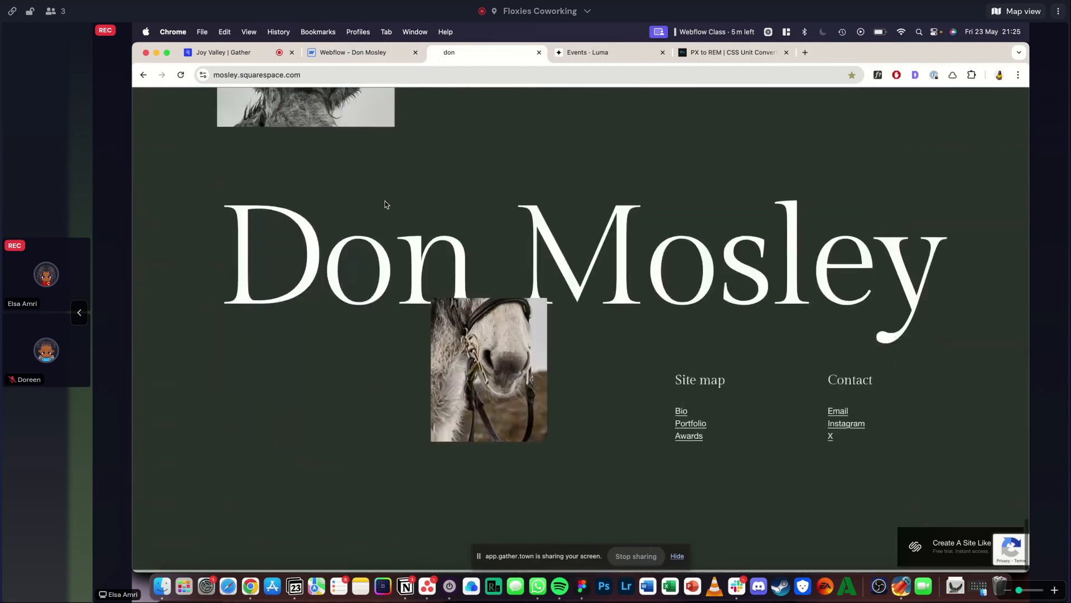
scroll(385, 202, down, 1)
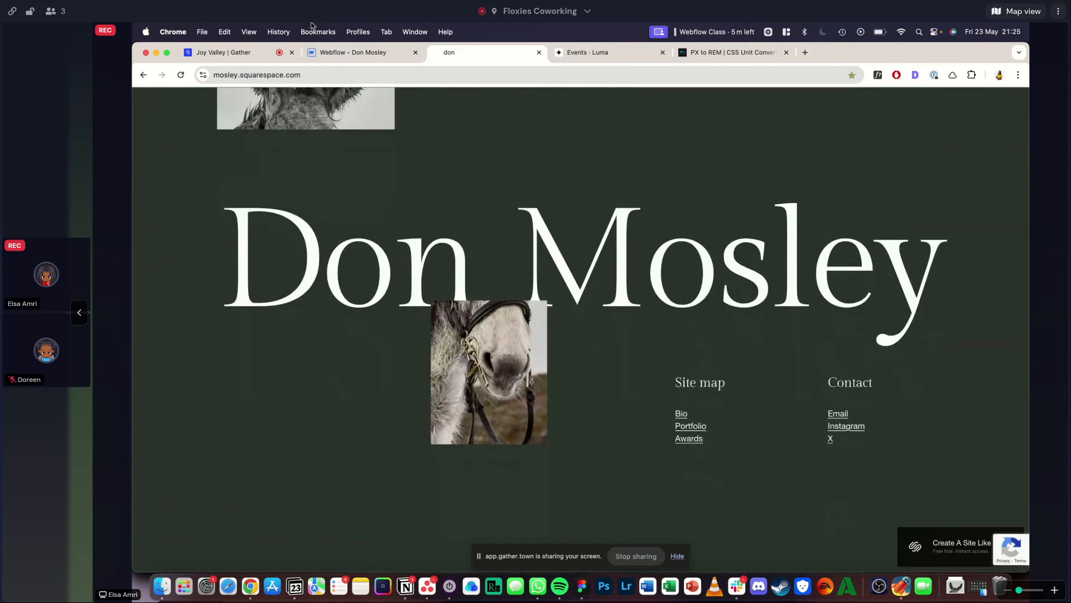
scroll(390, 276, up, 20)
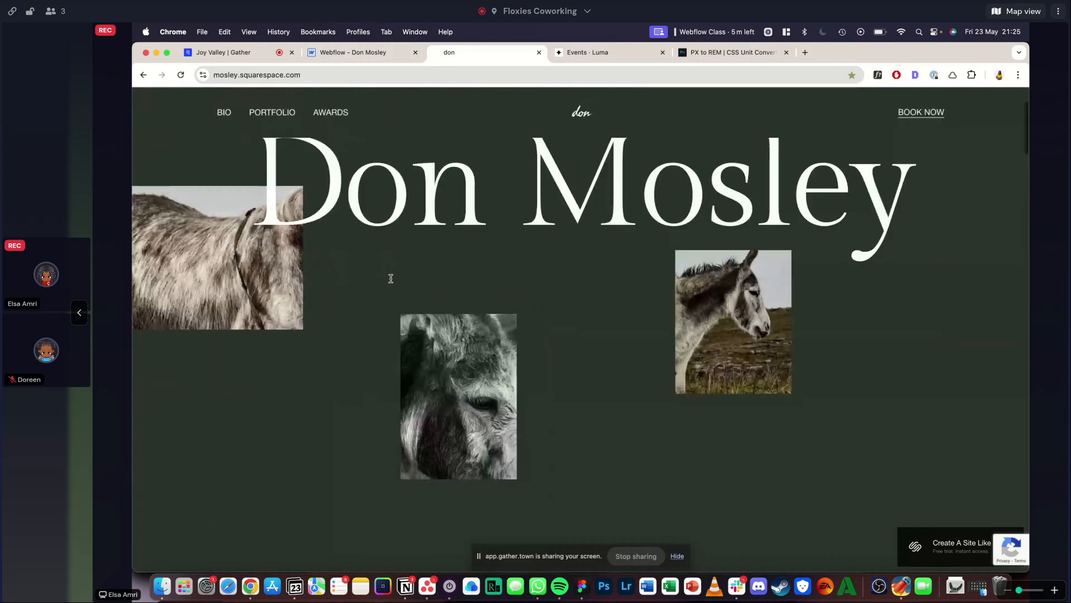
scroll(391, 281, down, 20)
scroll(391, 281, down, 5)
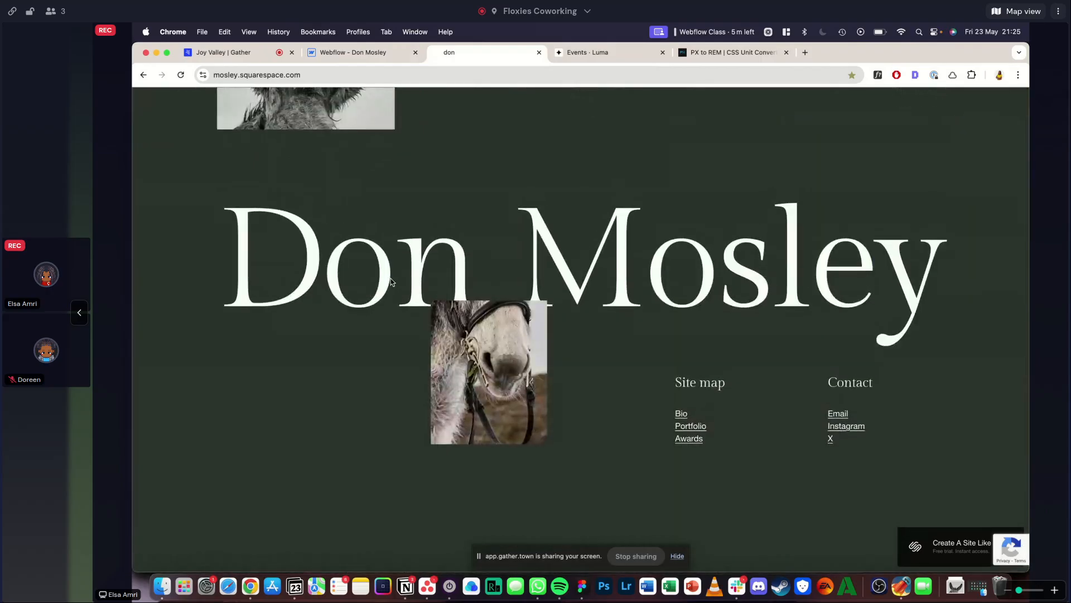
- Back in Webflow, copy hero-section and place the duplicate after main-wrapper inside page-wrapper
click(316, 55)
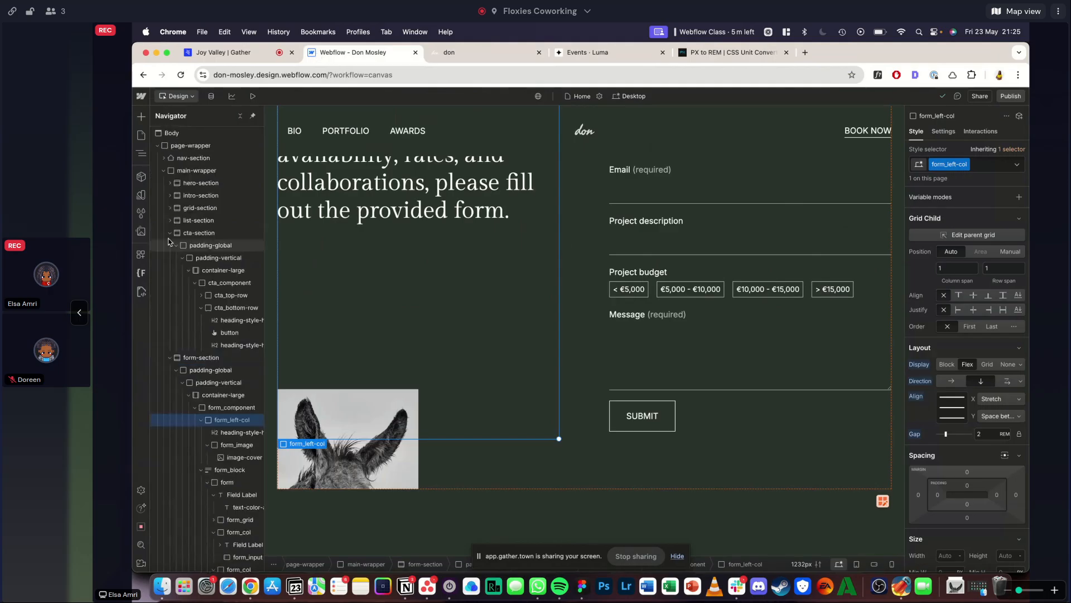
click(200, 184)
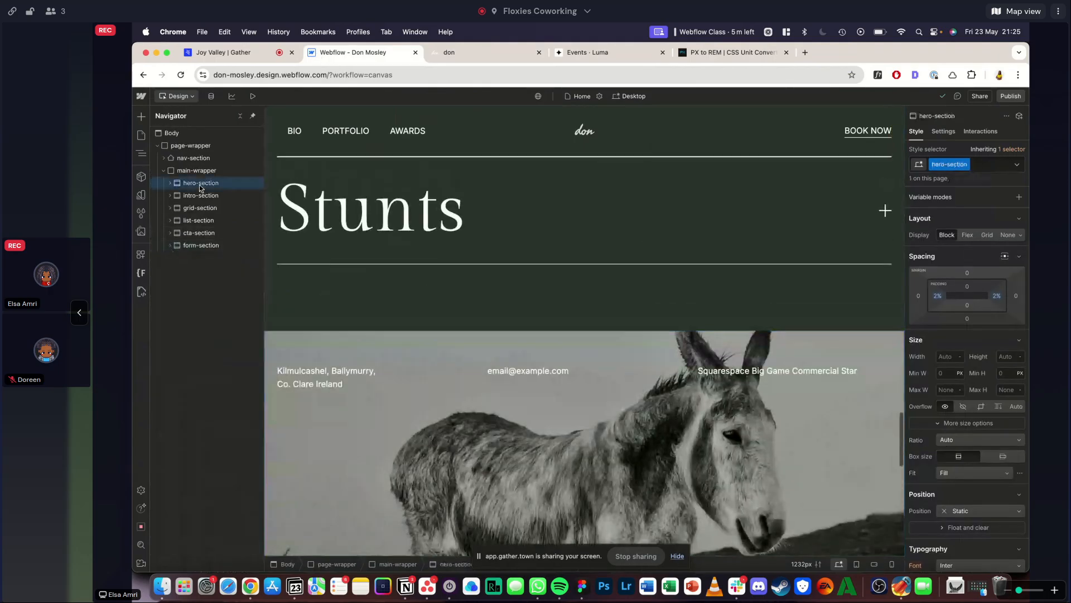
mouse_move(199, 185)
mouse_down()
mouse_move(191, 163)
mouse_move(190, 189)
mouse_up()
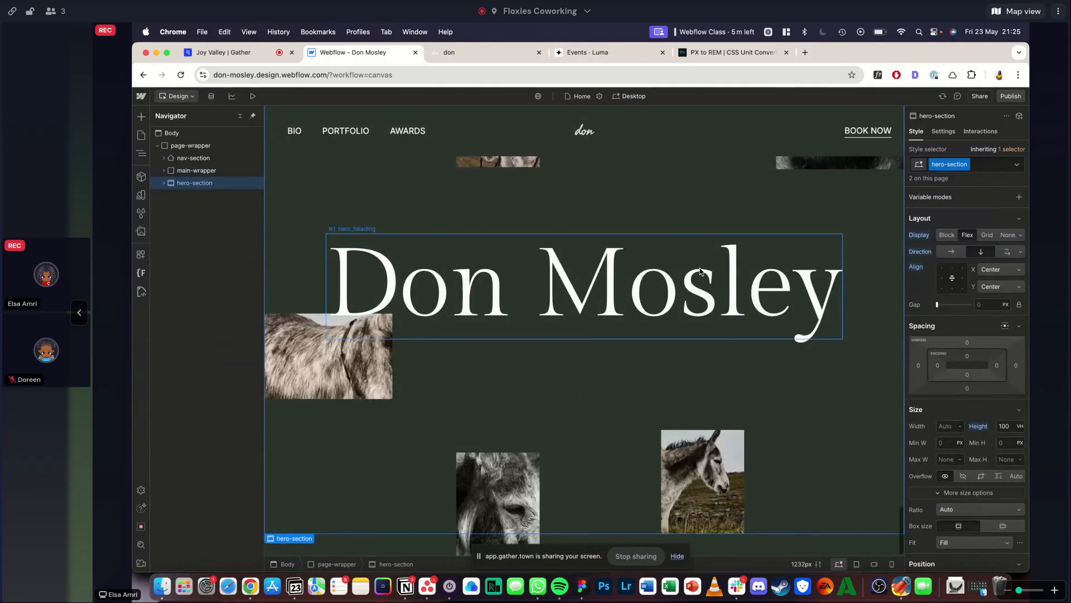
- Duplicate the hero-section class on the copied section and name it footer-section
scroll(701, 272, up, 1)
click(968, 165)
click(959, 190)
text(footer-section)
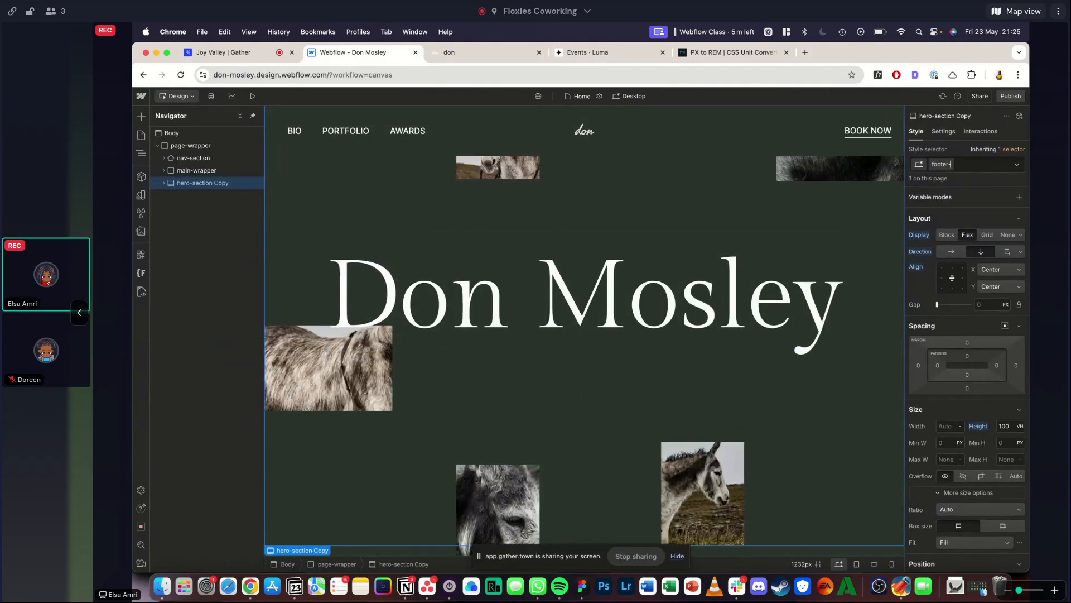
key(Return)
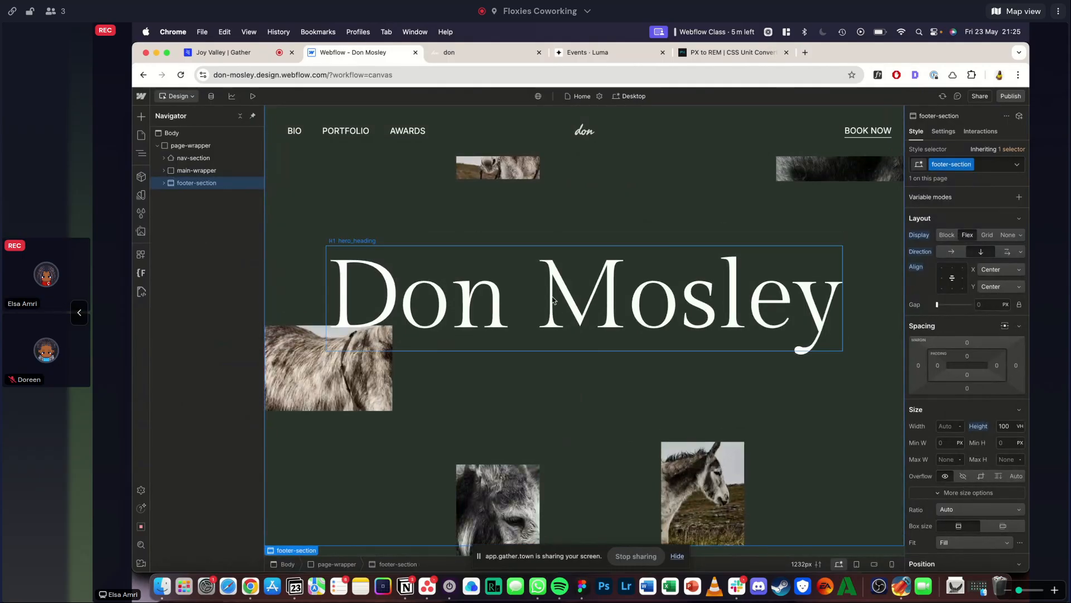
- Compare the new footer-section with the reference site, examining how its footer heading, image and link columns are laid out
scroll(535, 234, up, 2)
click(472, 59)
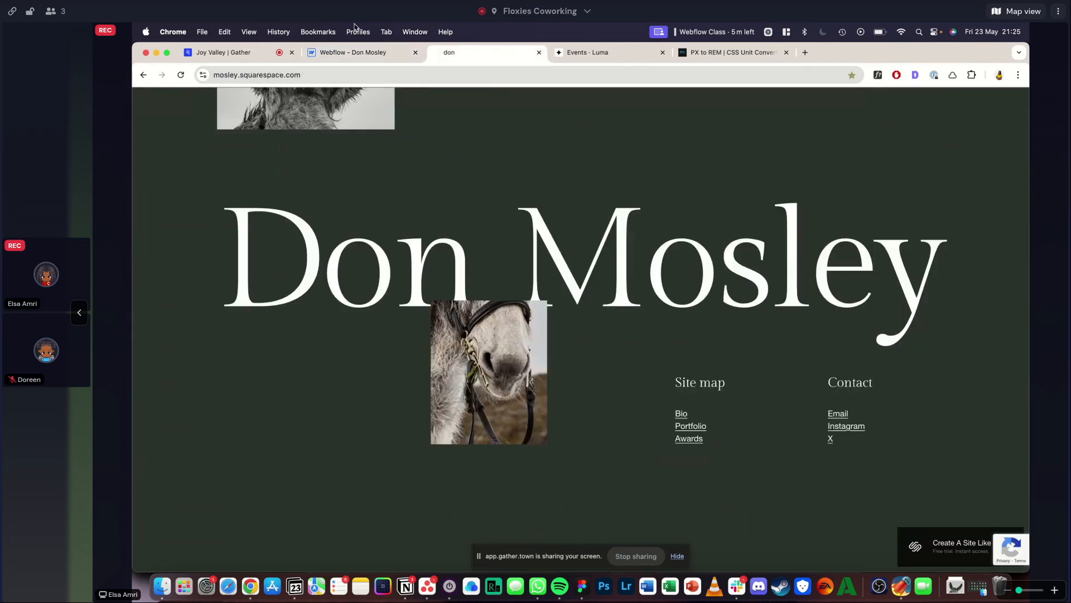
click(352, 54)
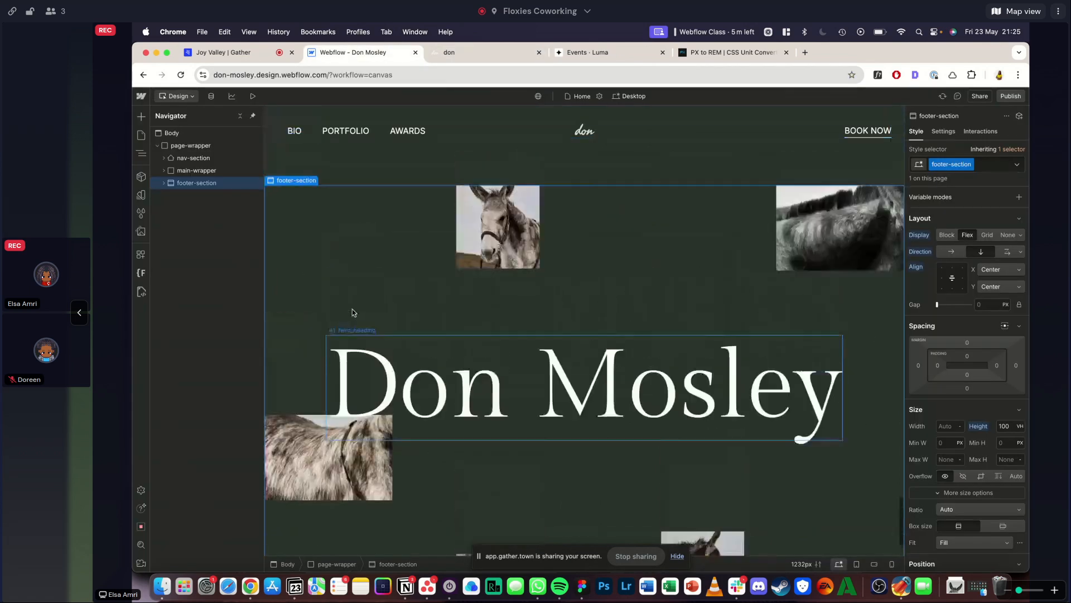
click(447, 53)
scroll(461, 394, up, 15)
scroll(462, 395, down, 20)
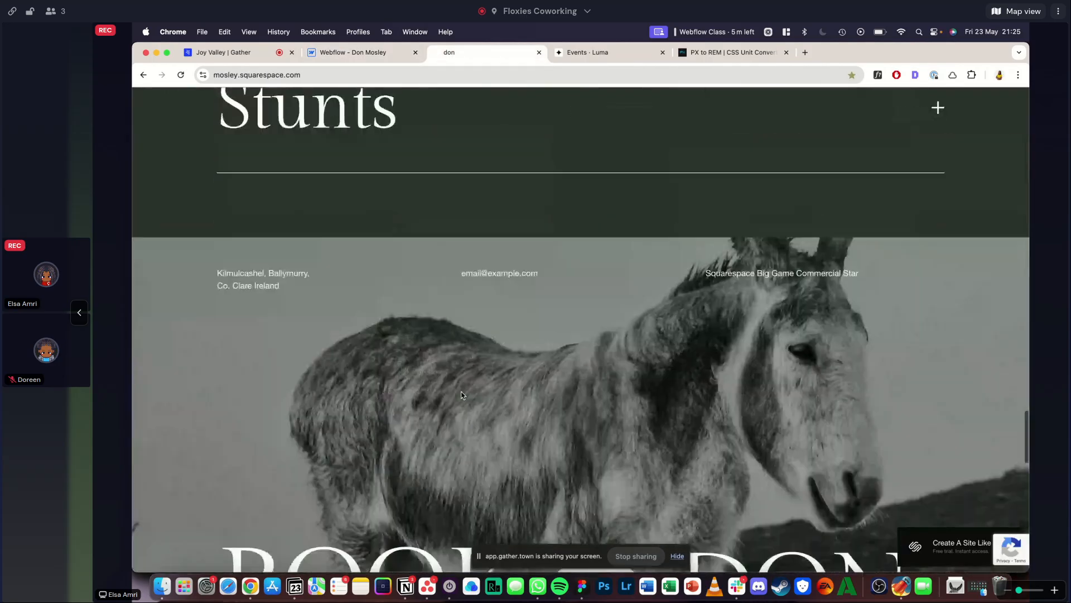
scroll(319, 412, up, 20)
scroll(319, 412, down, 16)
scroll(319, 412, down, 10)
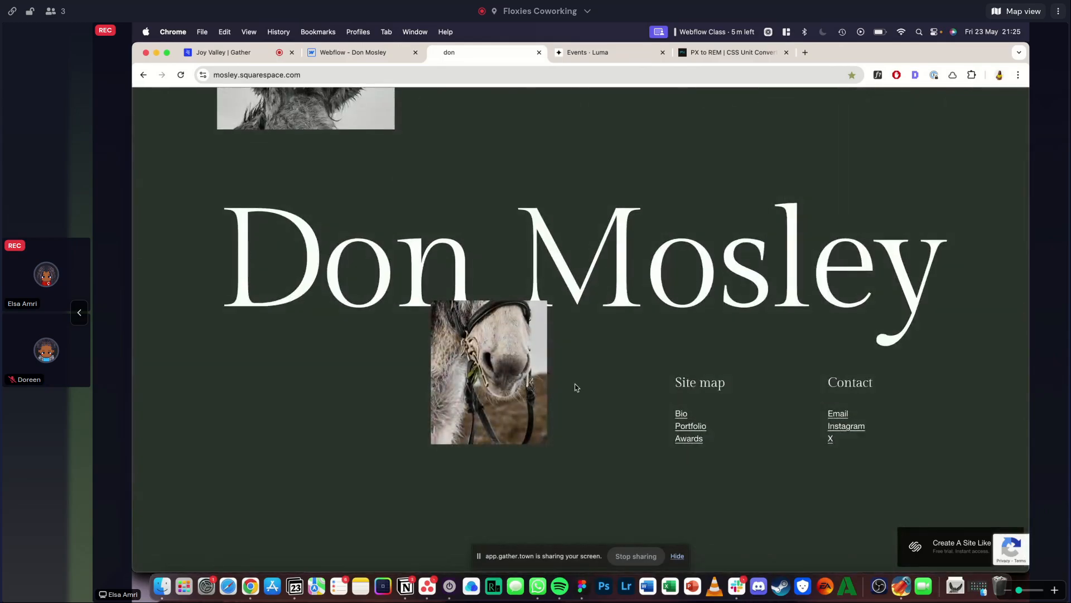
scroll(576, 387, up, 20)
scroll(574, 387, down, 20)
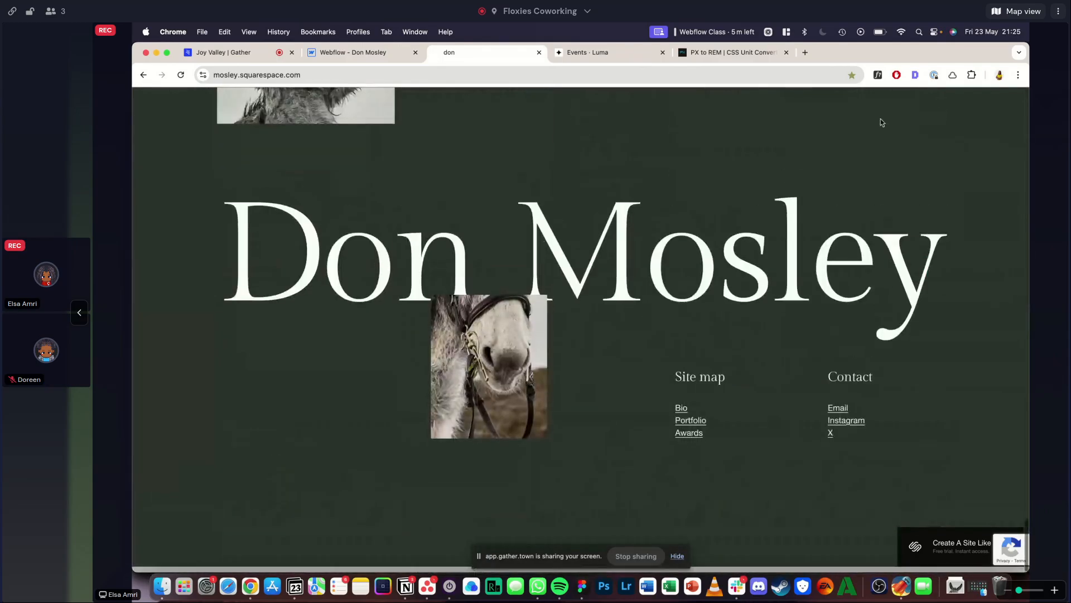
- Inspect the reference footer heading's font with WhatFont and convert 270 px to rem in the PX to REM converter
click(698, 268)
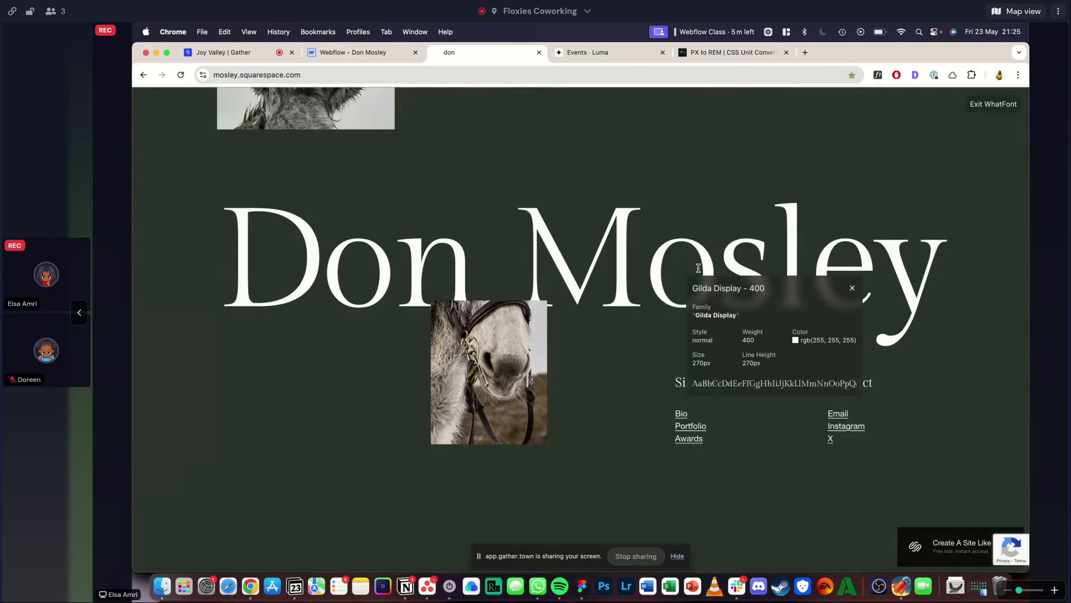
click(728, 52)
double_click(566, 229)
text(270)
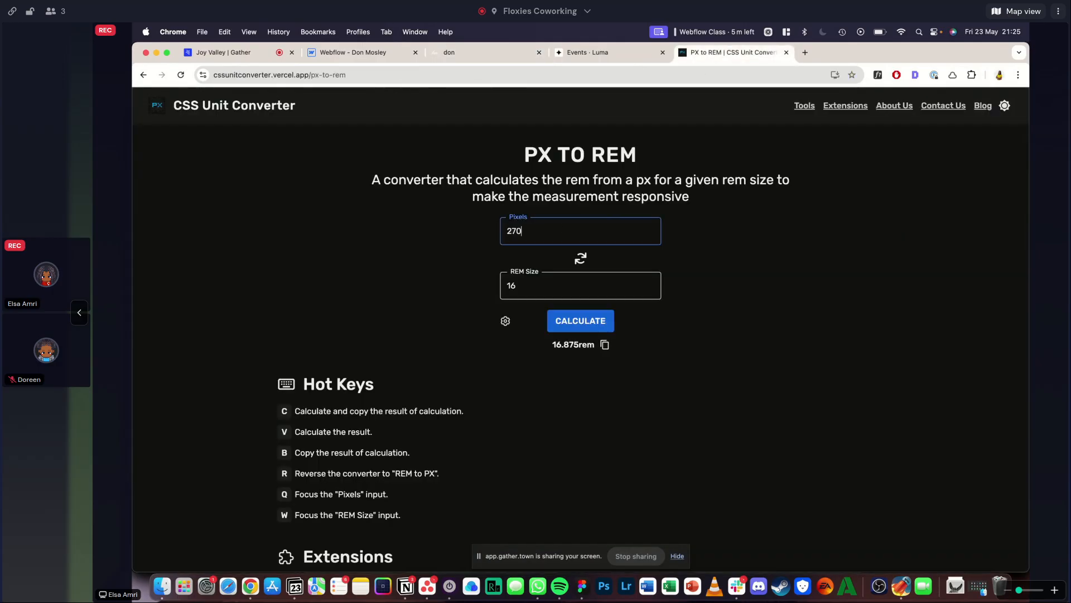
click(556, 318)
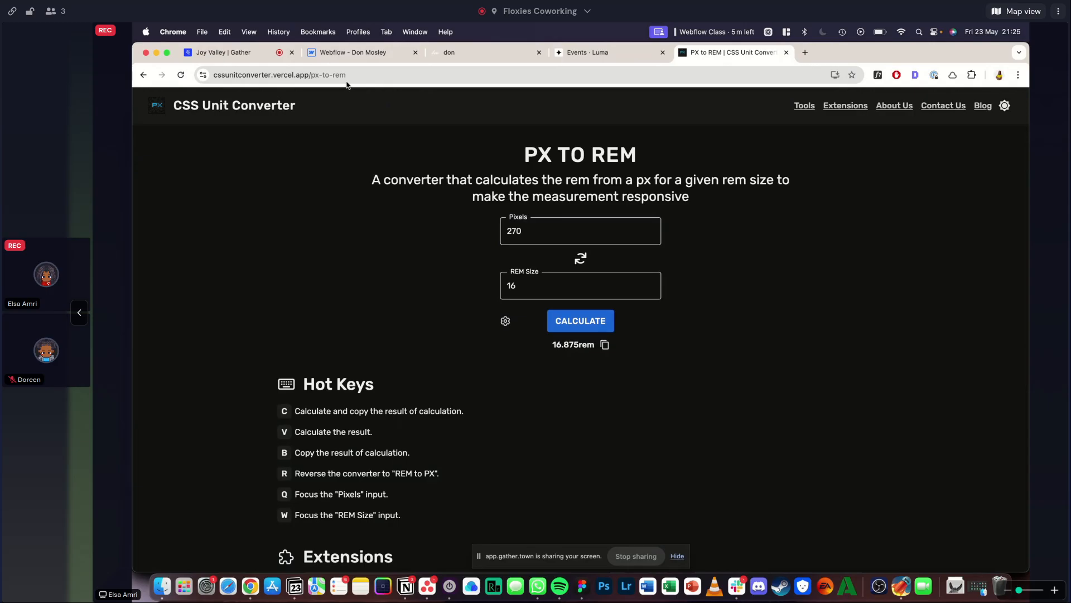
- Back in Webflow, select hero_heading inside footer-section and preview the section at full width
click(329, 53)
click(420, 292)
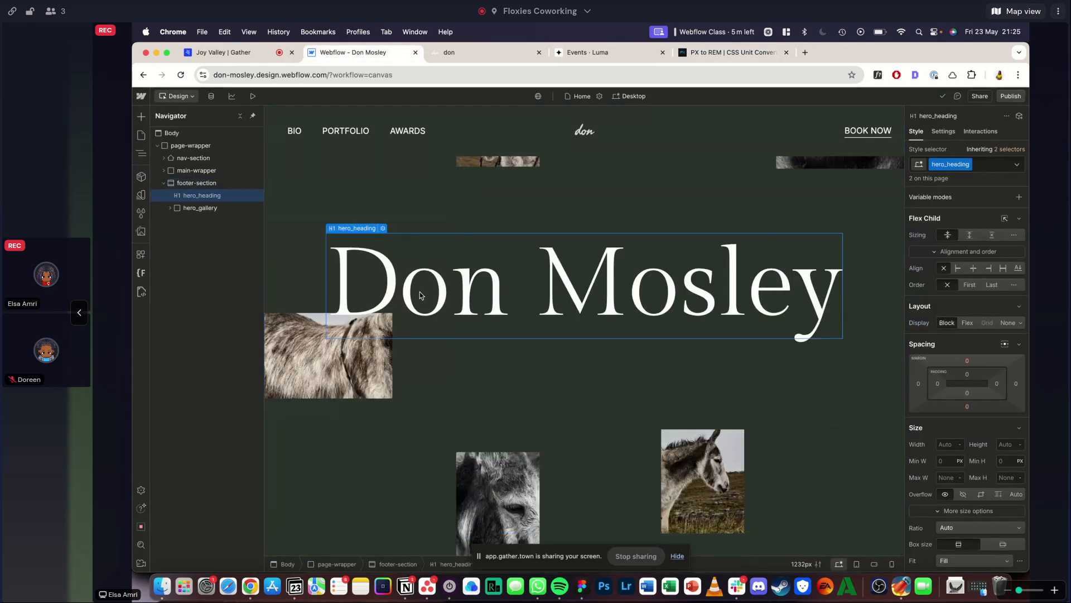
click(251, 99)
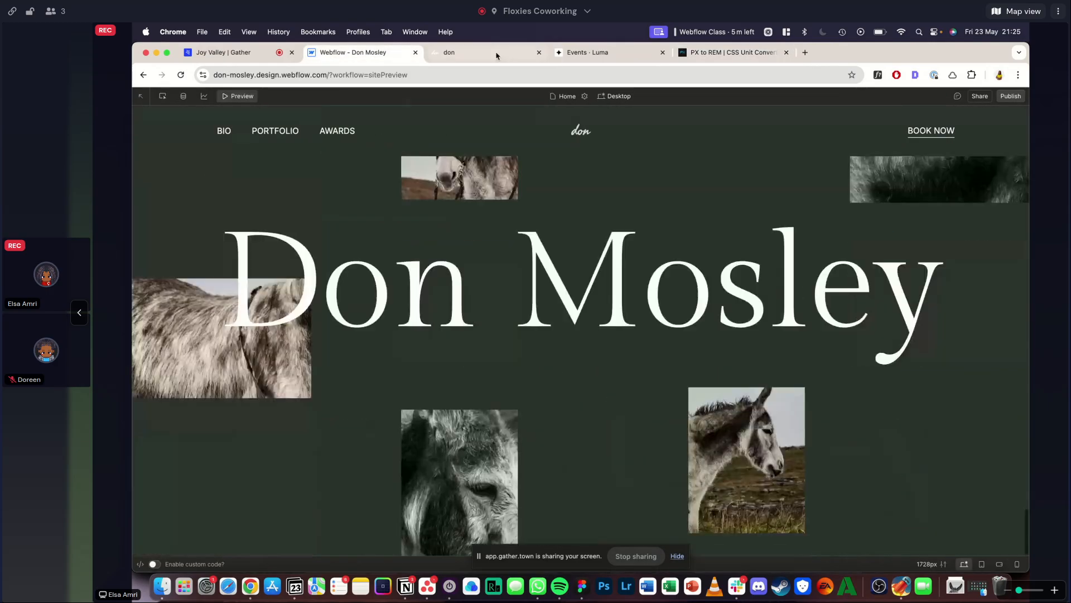
- Compare the footer in the reference site with the Webflow version, examining the heading, the overlapping image and the link columns
key(ctrl+Tab)
scroll(374, 271, up, 2)
scroll(374, 271, up, 2)
key(Escape)
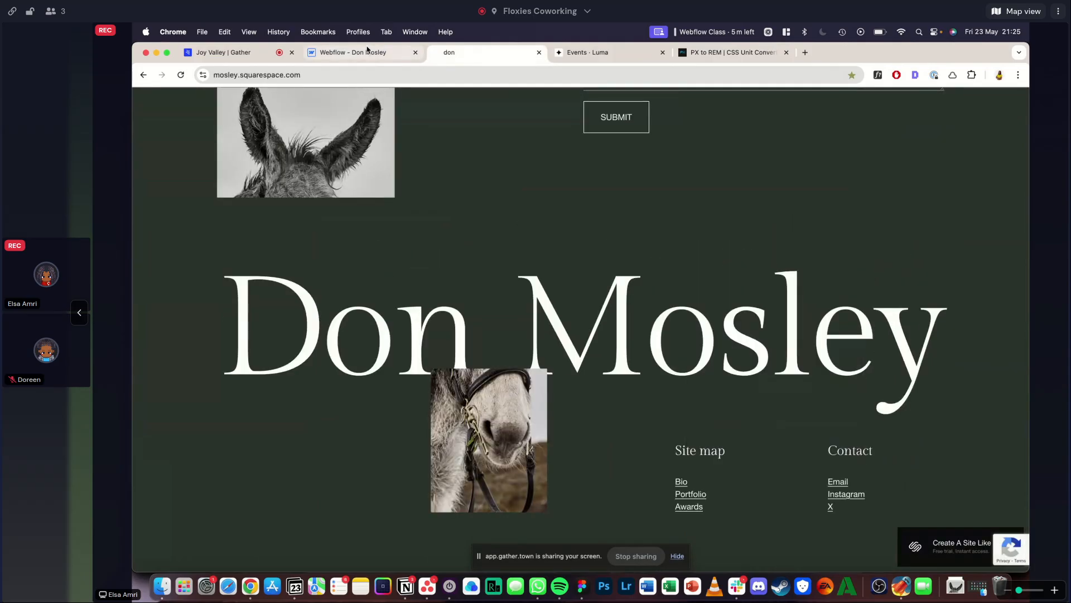
click(368, 51)
click(455, 49)
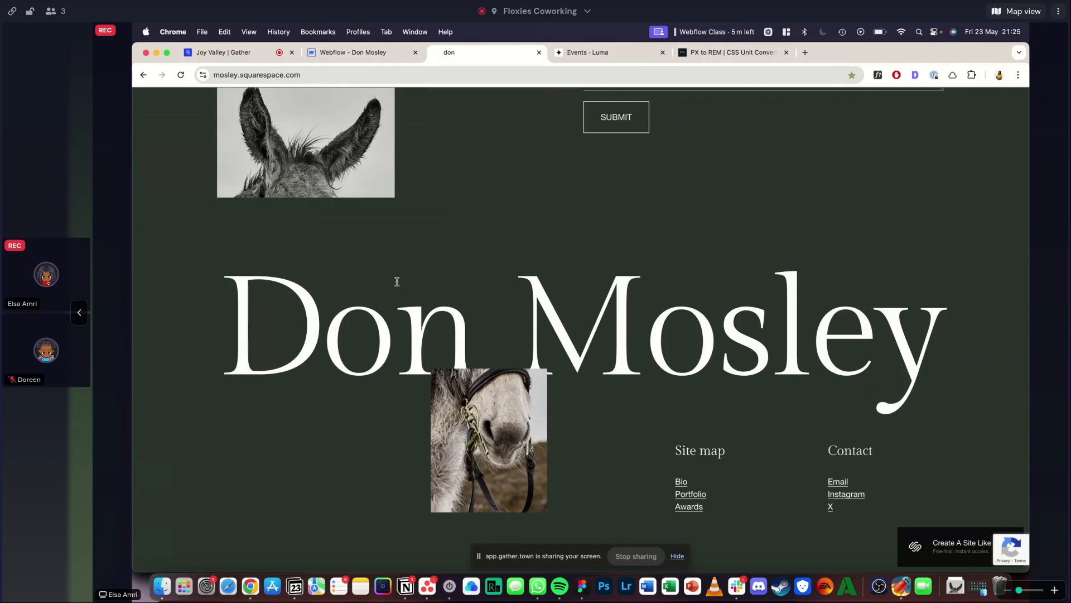
scroll(626, 352, down, 3)
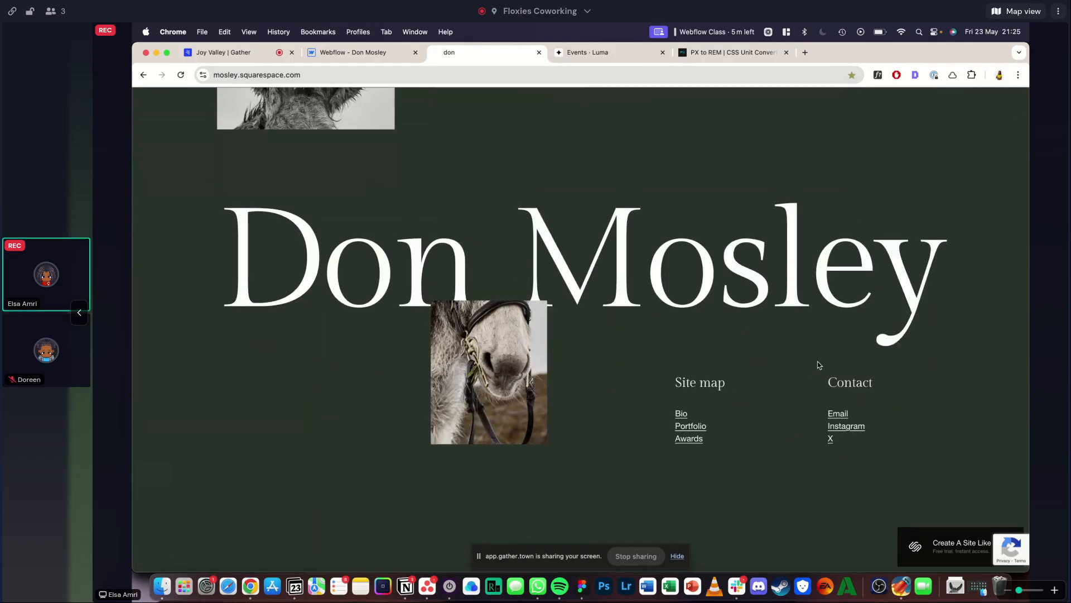
click(382, 57)
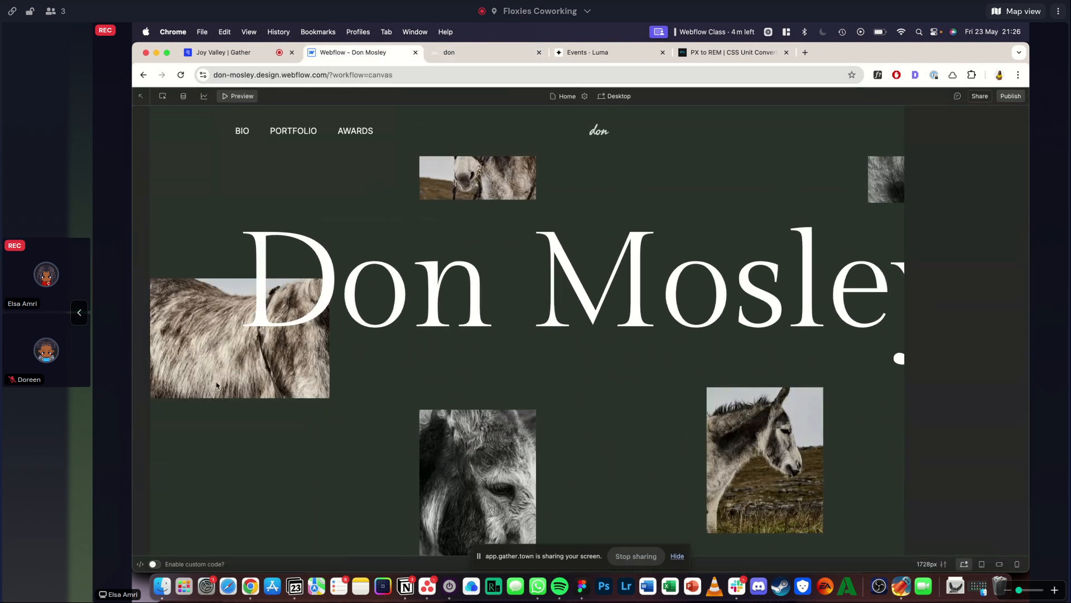
- Leave the preview and delete hero_img-2 through hero_img-5 from footer-section's hero_gallery, keeping only hero_img-1
key(super+shift+p)
click(297, 357)
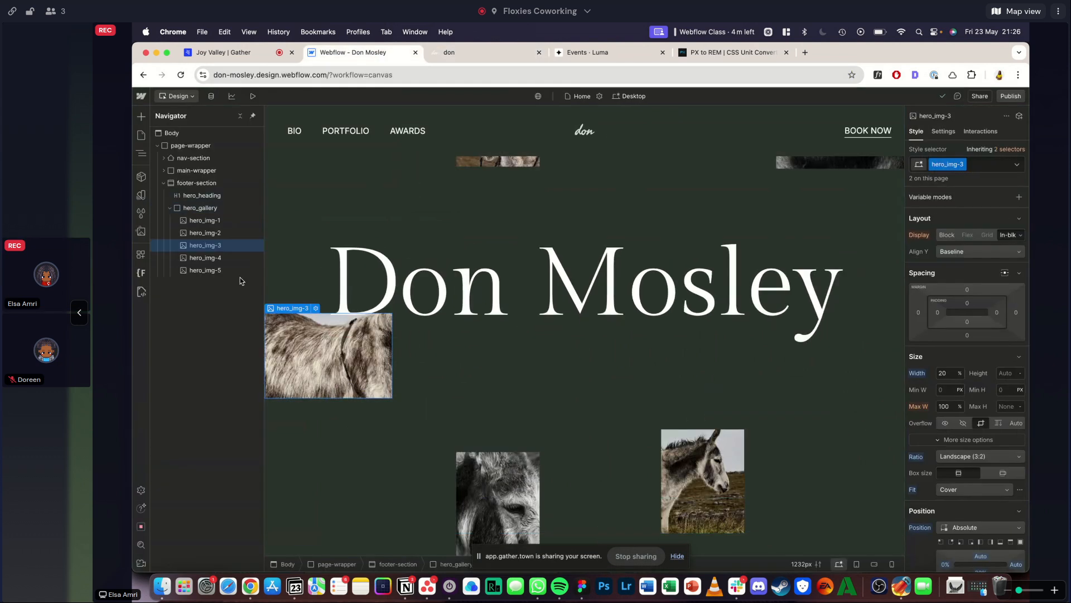
click(208, 233)
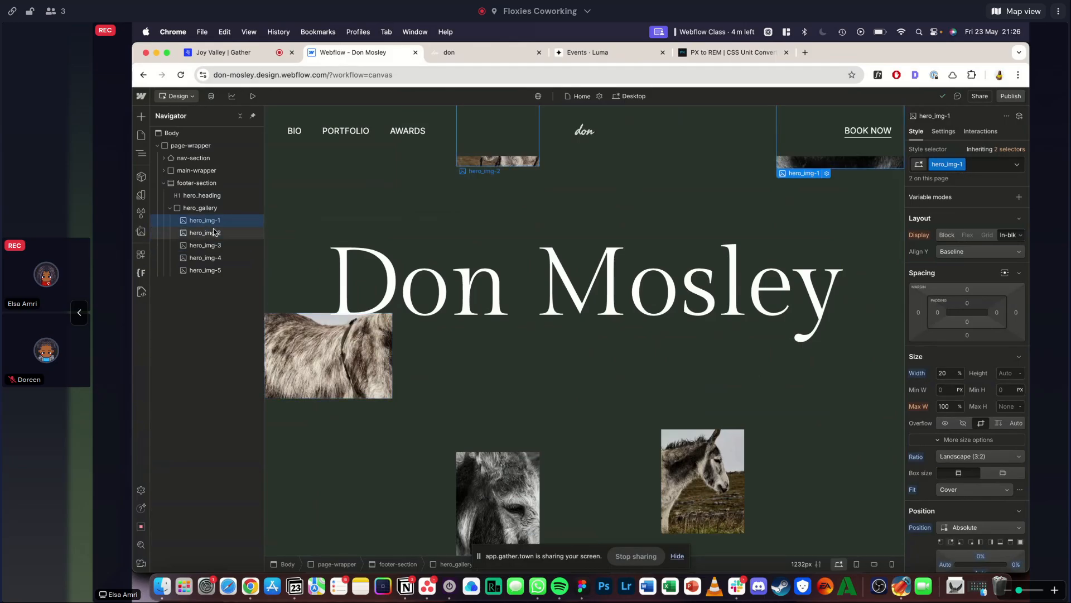
key(BackSpace)
key(BackSpace)
key(BackSpace)
key(BackSpace)
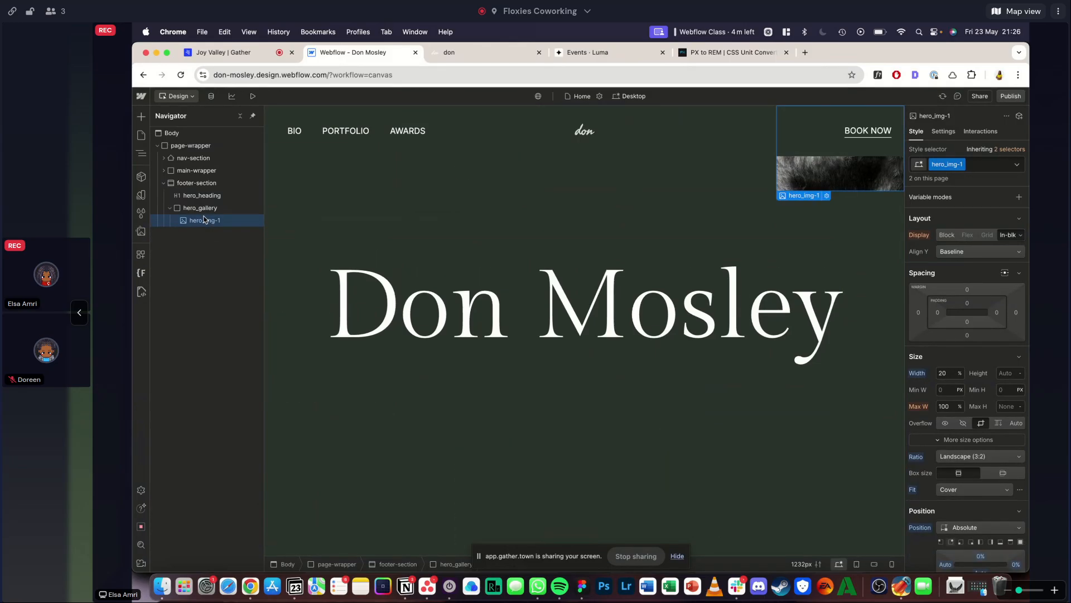
- Duplicate the hero_img-1 class on the remaining footer image and name it footer_img
click(955, 164)
click(953, 191)
text(footer_img)
key(Return)
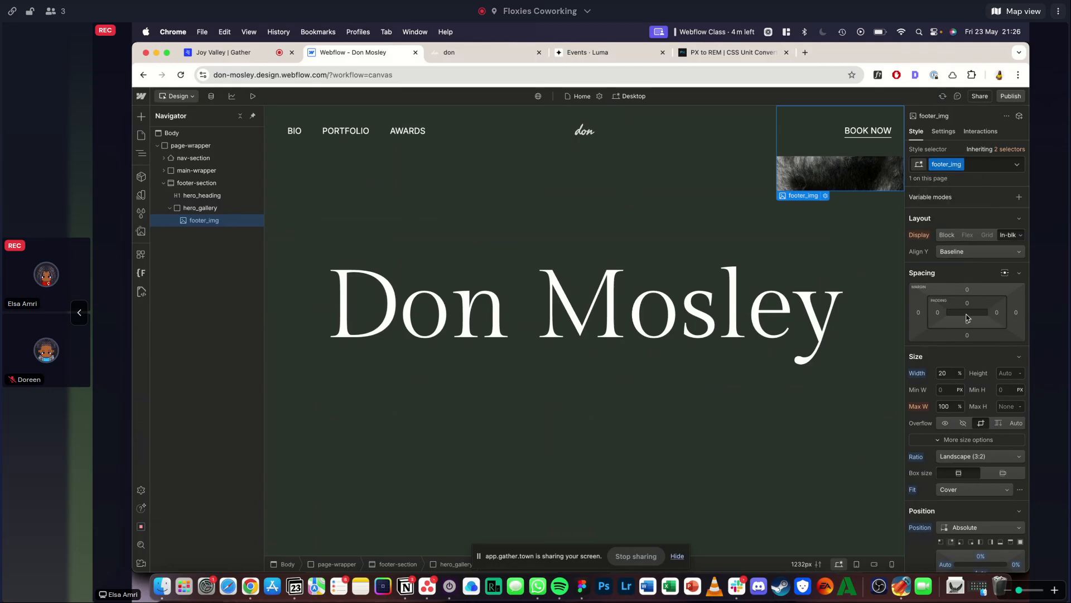
- Anchor footer_img absolutely to the bottom-left of hero_gallery, with a left offset of 20% and a bottom offset of 30%
scroll(967, 317, down, 2)
click(961, 473)
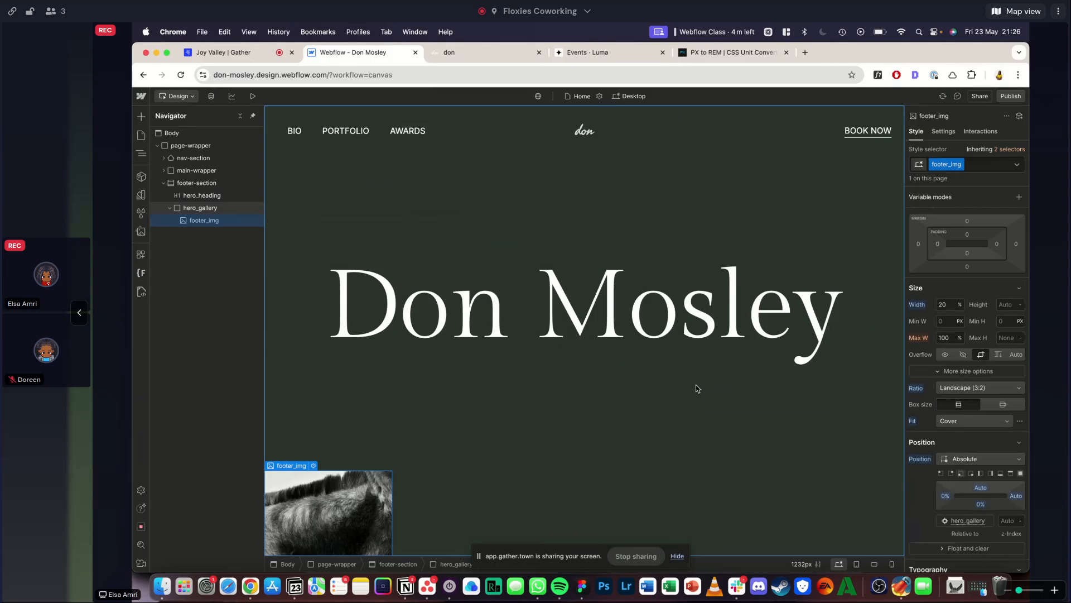
click(945, 495)
text(10)
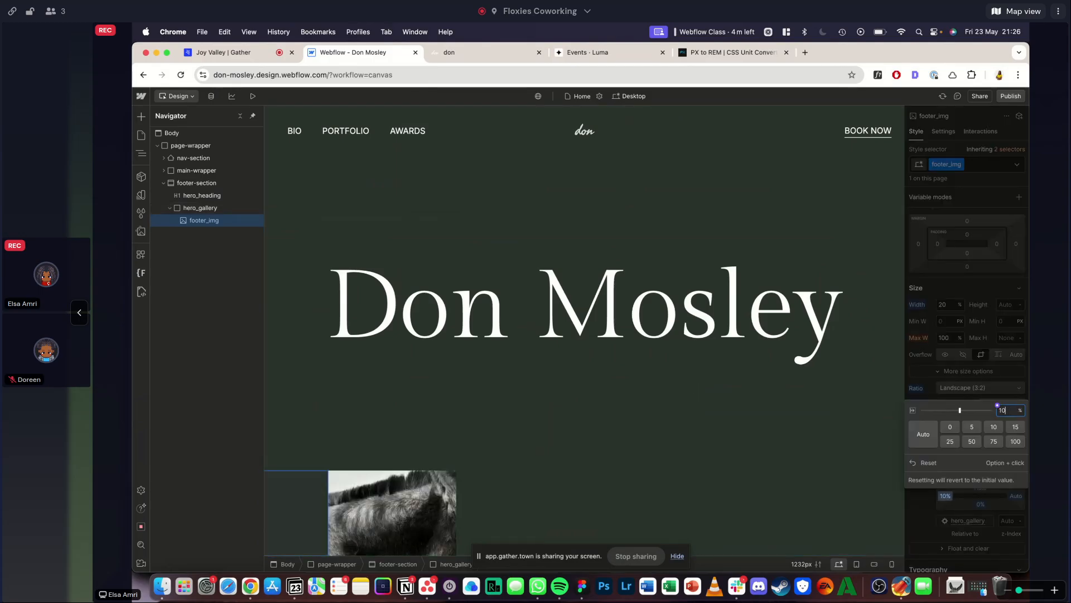
key(shift+Up)
click(990, 363)
click(980, 503)
key(shift+Up)
key(shift+Down)
key(shift+Up)
key(shift+Up)
key(shift+Up)
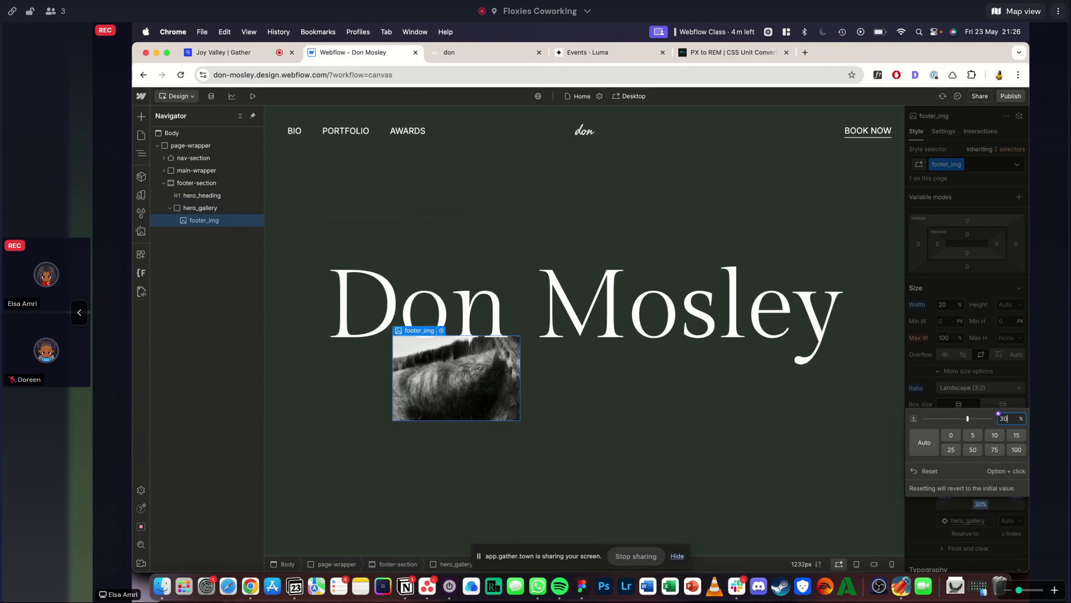
click(1006, 330)
- Give footer_img a custom aspect ratio of 2 : 2.5
click(973, 162)
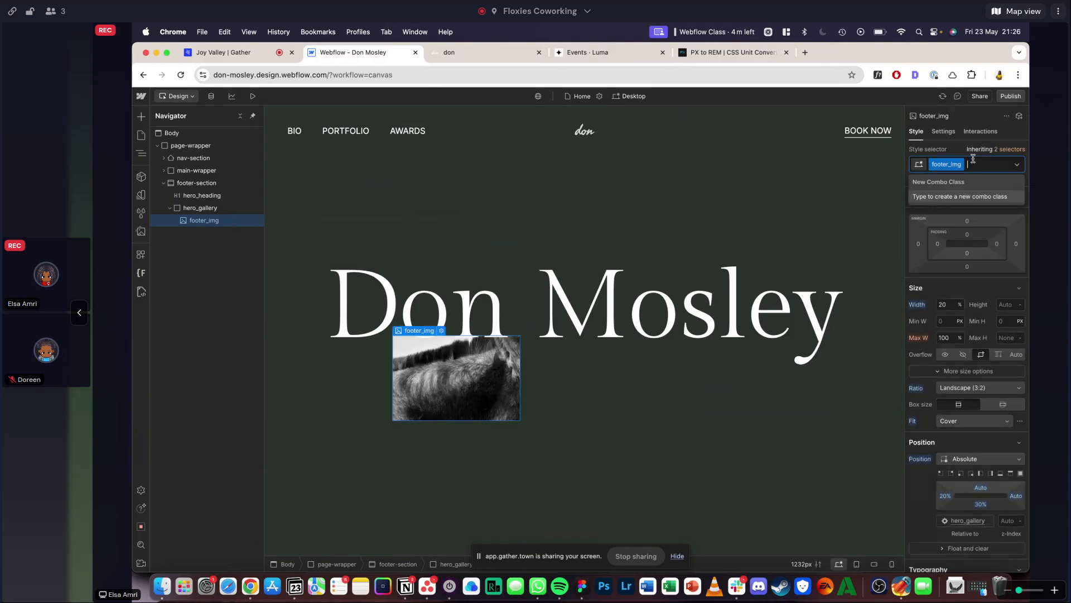
click(948, 357)
scroll(950, 359, down, 3)
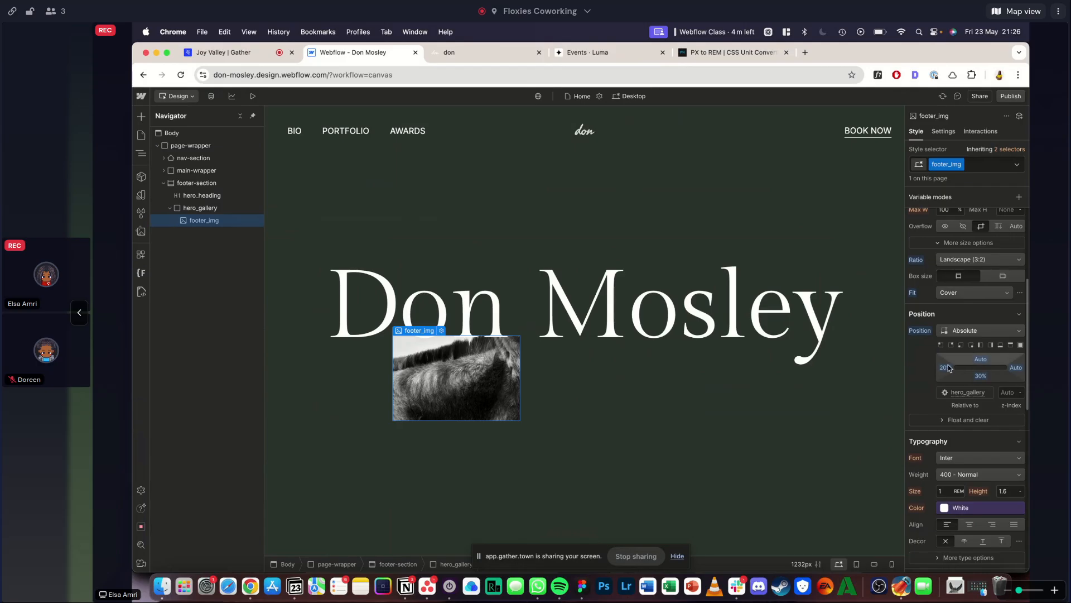
scroll(952, 367, up, 2)
click(963, 306)
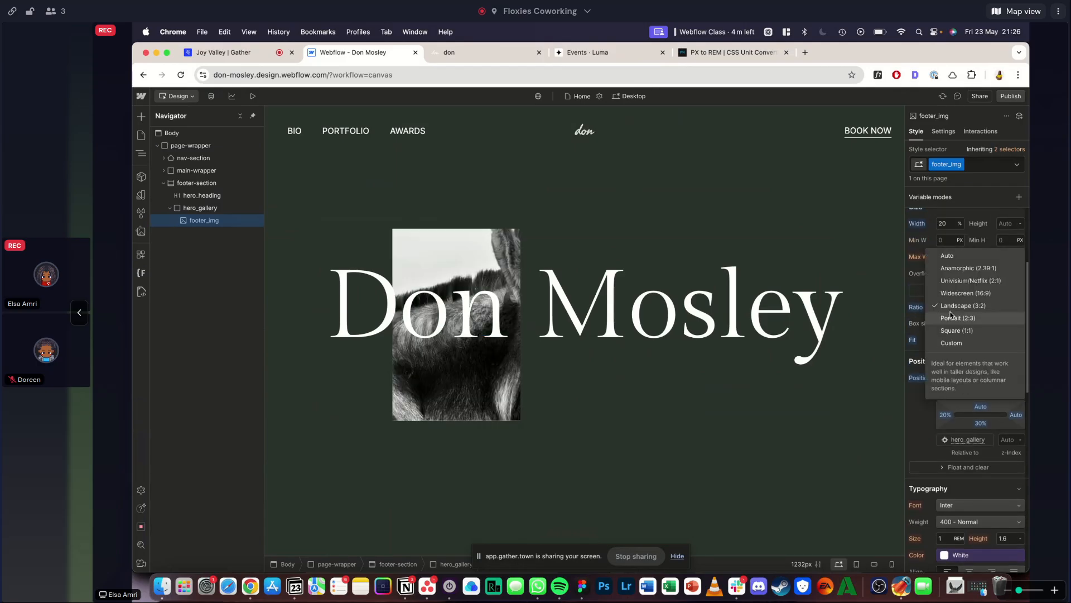
click(956, 318)
click(955, 304)
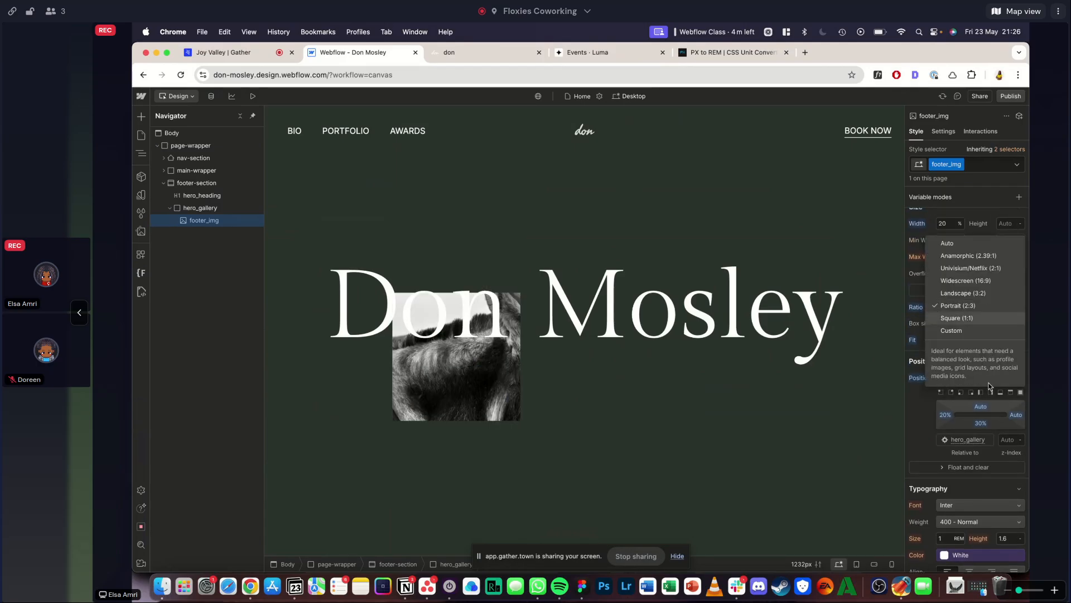
click(965, 333)
click(1009, 322)
text(2.5)
key(Return)
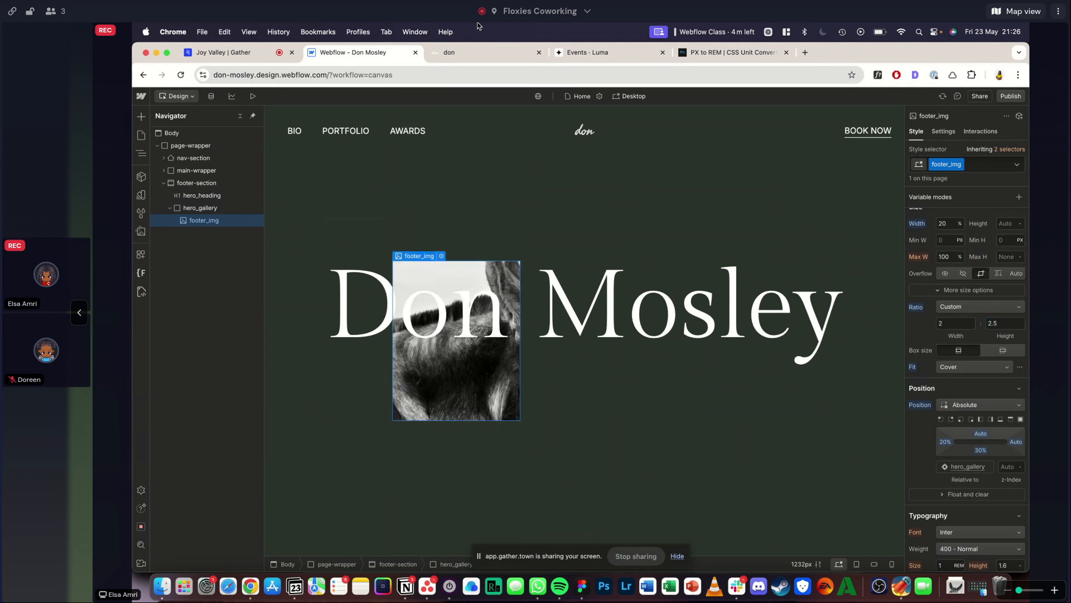
- Check the reference footer image and replace footer_img's picture with the matching close-up of the bridled donkey's muzzle
click(455, 54)
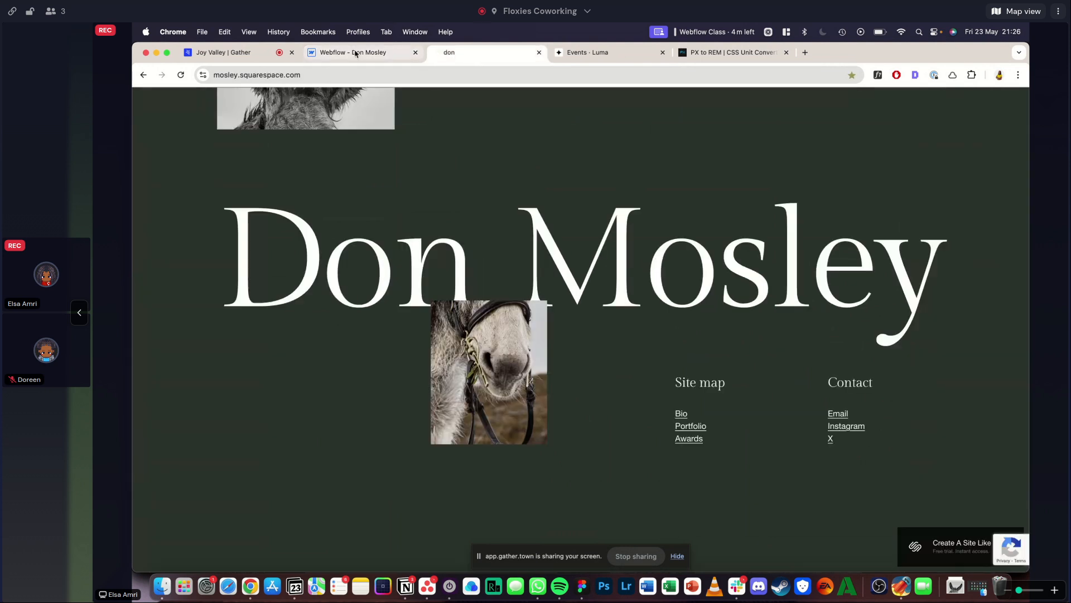
click(355, 54)
click(943, 131)
click(956, 281)
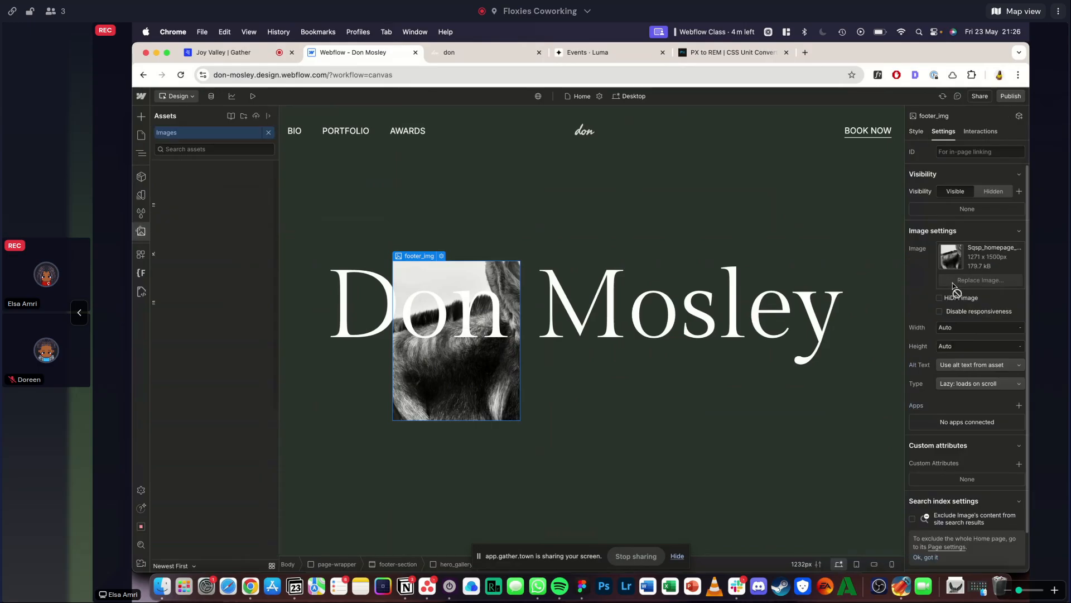
click(204, 195)
- Lower footer_img's bottom offset to 20%, recheck the reference footer, and set the image's z-index to 1
click(916, 132)
scroll(1012, 407, down, 2)
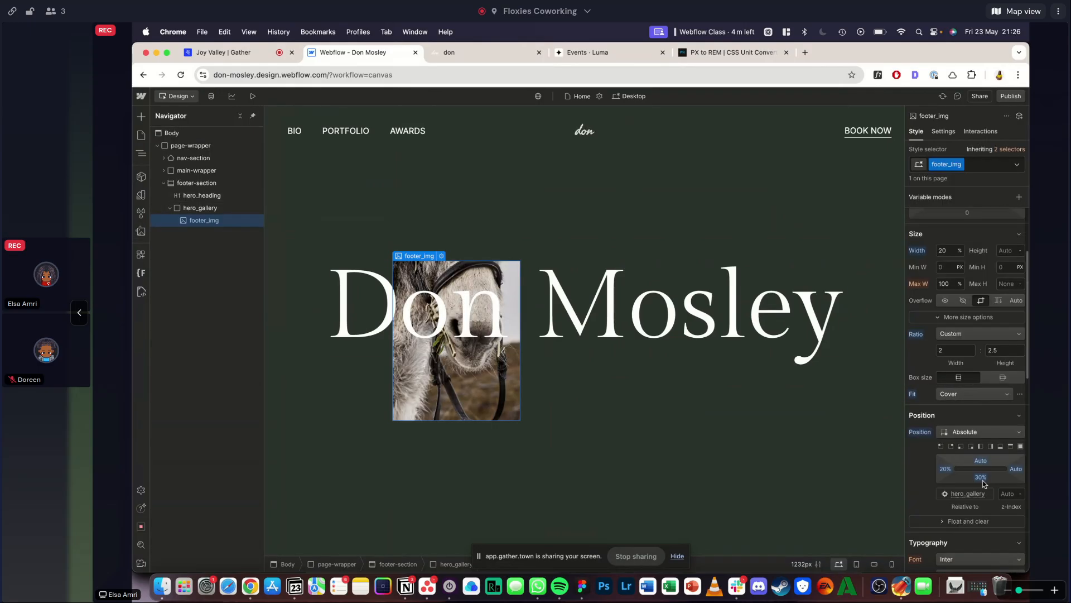
click(982, 480)
key(shift+Up)
key(shift+Down)
key(shift+Down)
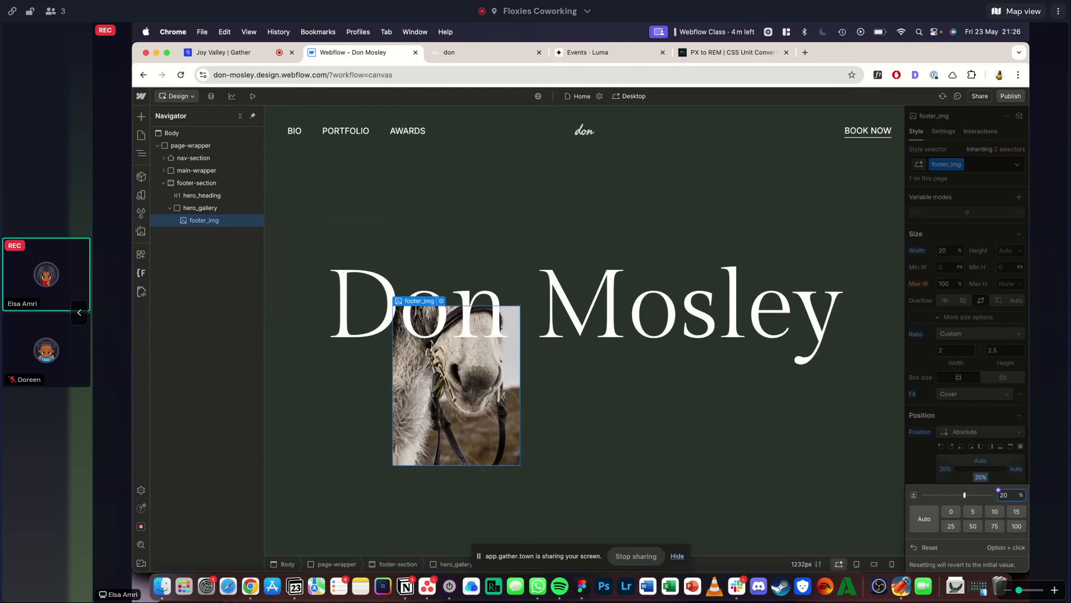
click(455, 52)
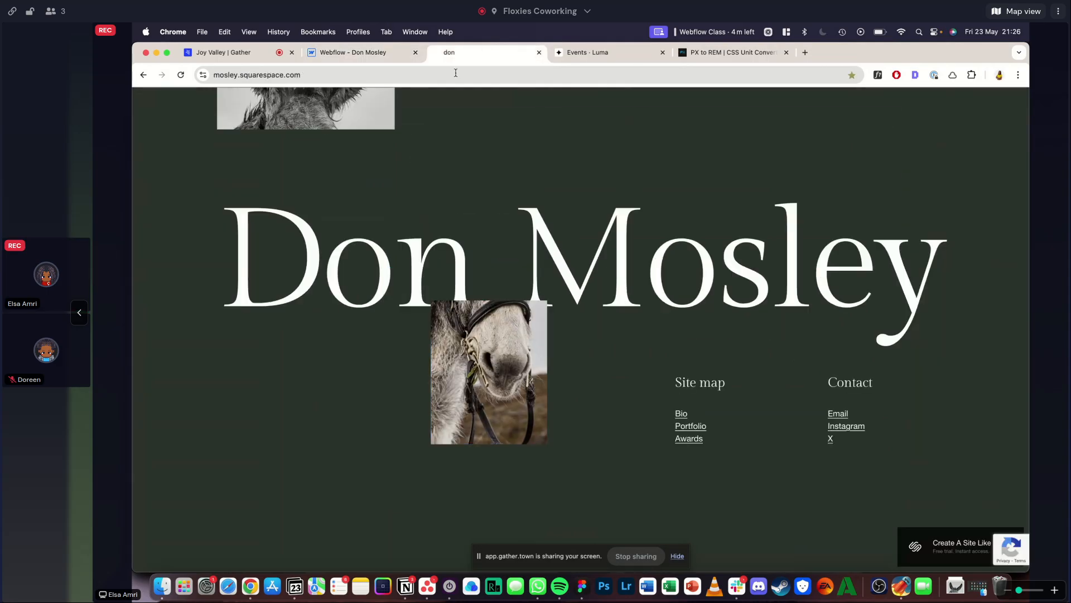
click(352, 52)
click(1004, 434)
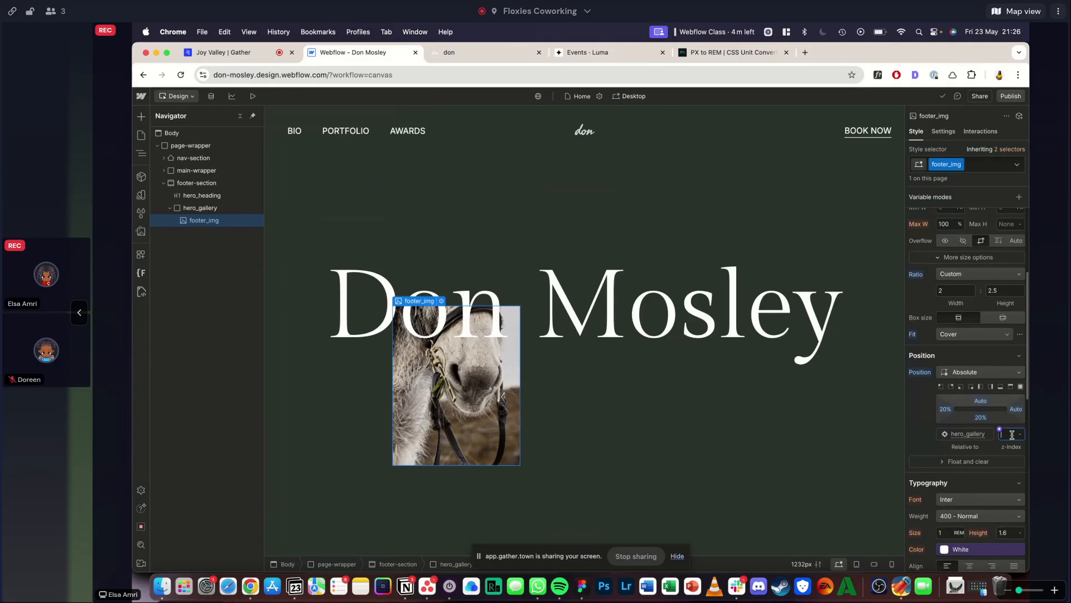
- Try a bottom offset of 25% on footer_img and settle on 15%
click(984, 418)
text(25)
key(Return)
click(984, 418)
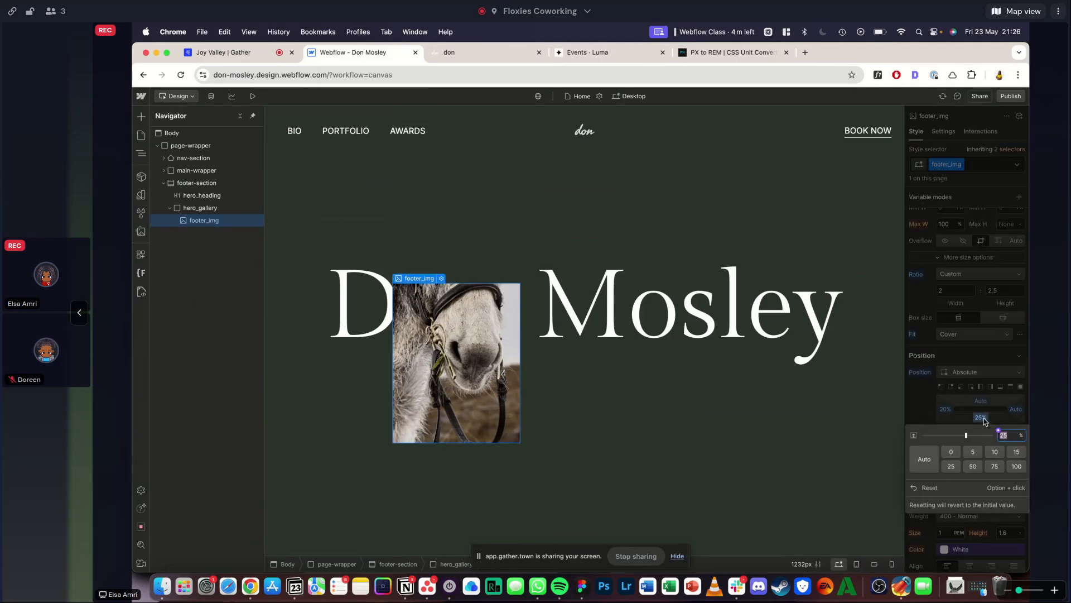
key(Return)
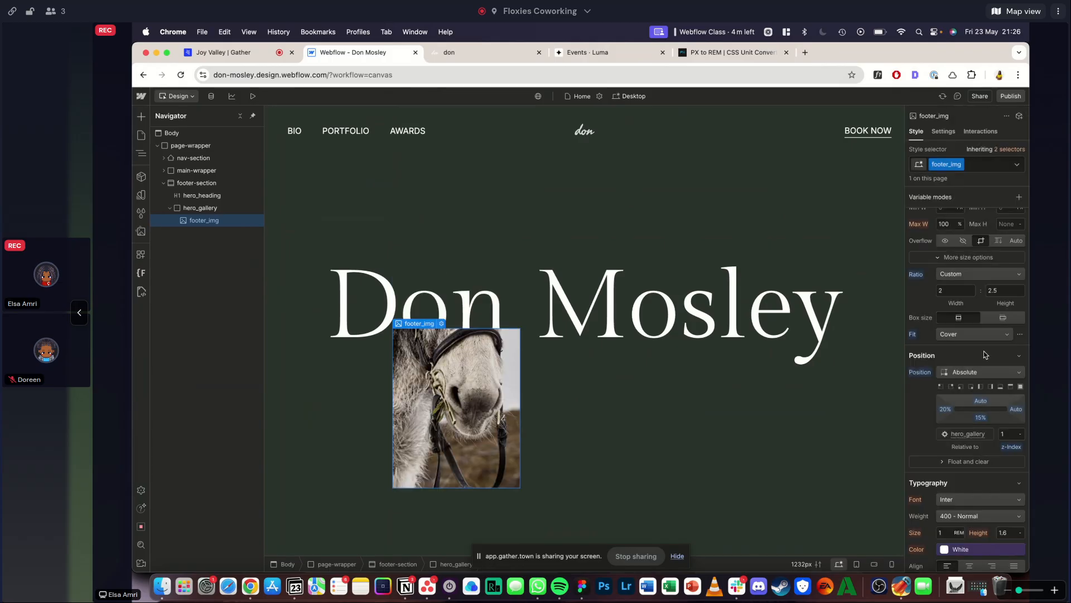
- Preview the footer, compare its image with the reference, and set footer_img's width to 14%
click(252, 96)
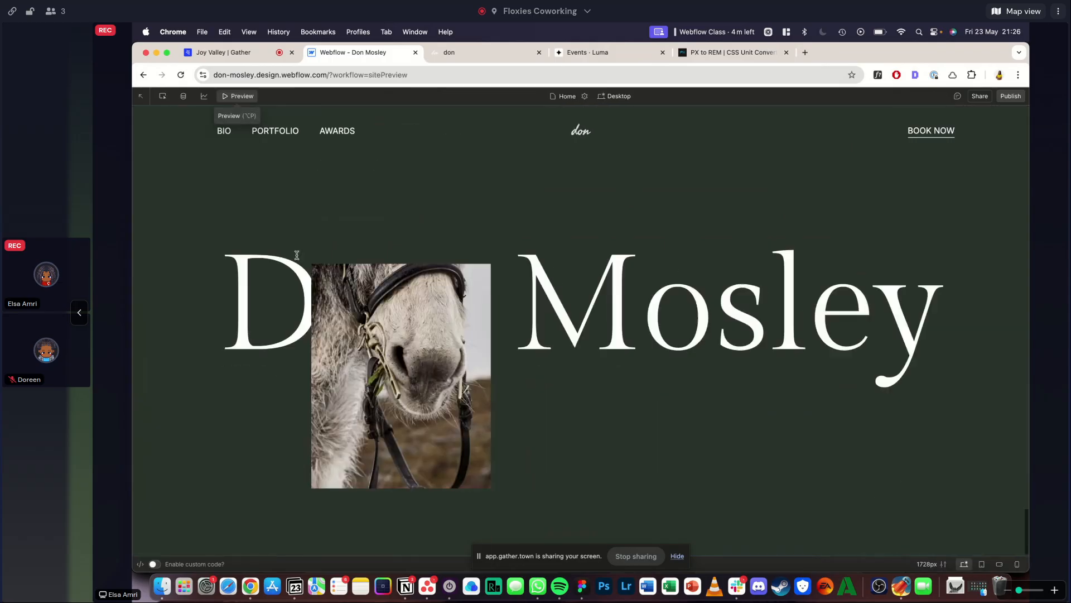
click(240, 97)
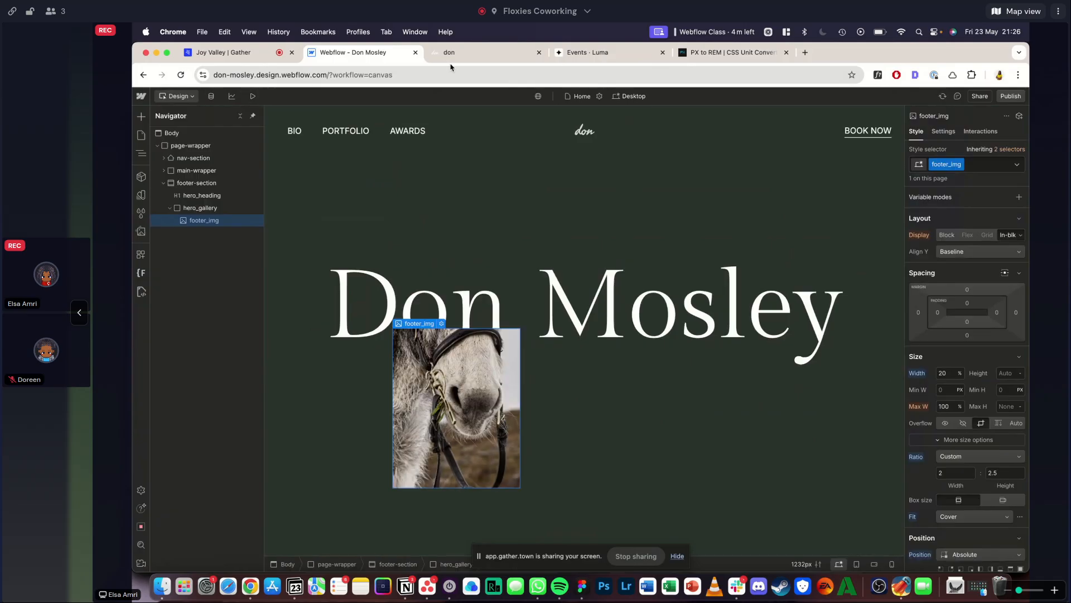
key(ctrl+Tab)
mouse_move(1027, 172)
mouse_down()
mouse_move(466, 171)
mouse_move(1028, 171)
mouse_up()
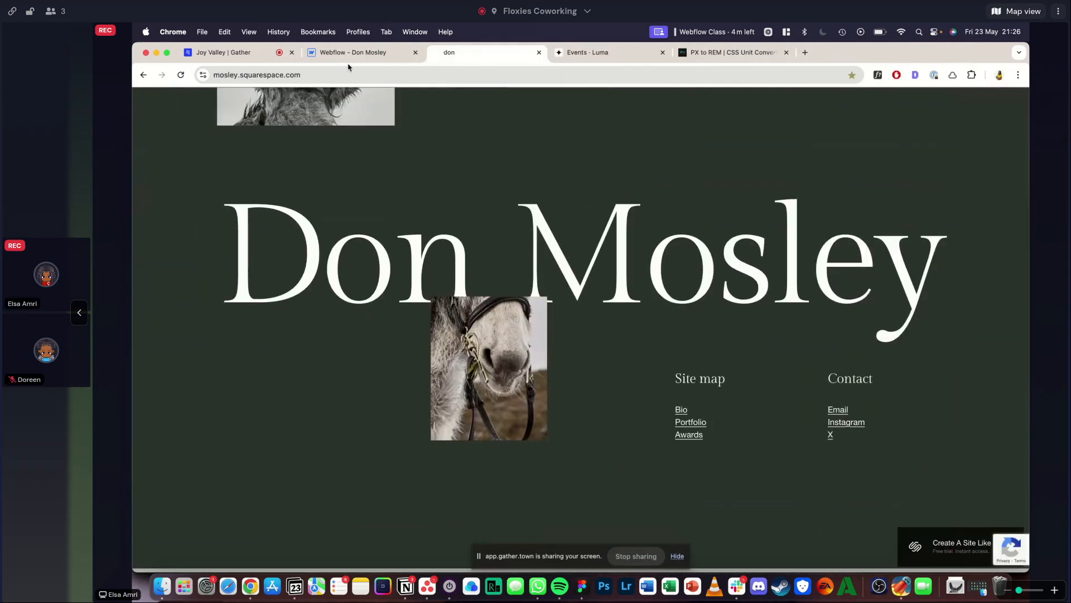
key(ctrl+shift+Tab)
click(944, 371)
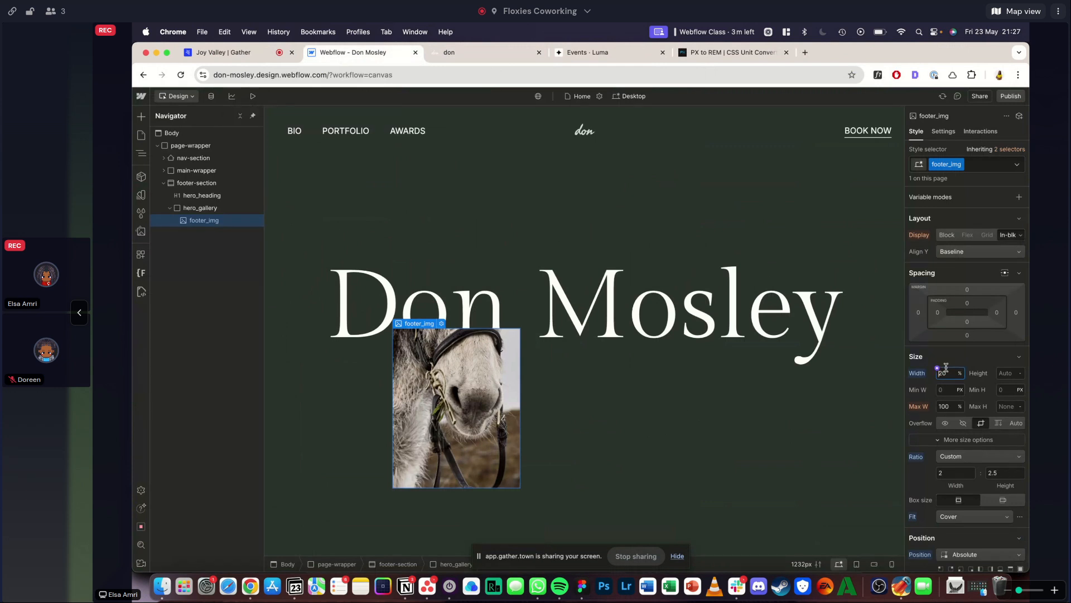
text(14)
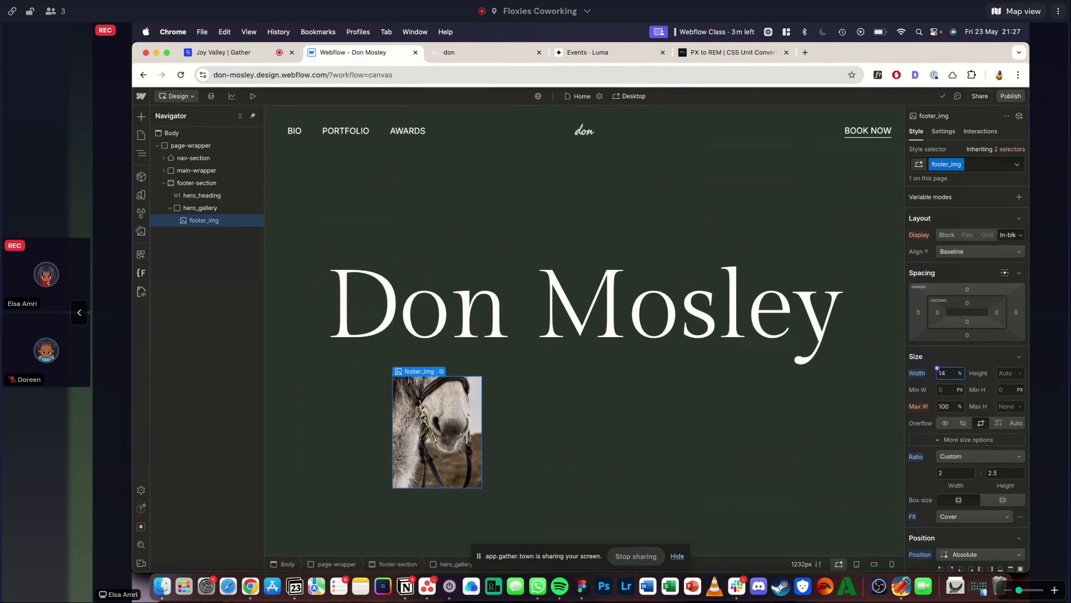
- Preview the resized image, try left offsets of 25% and 40% on footer_img, and settle on 30%
click(250, 95)
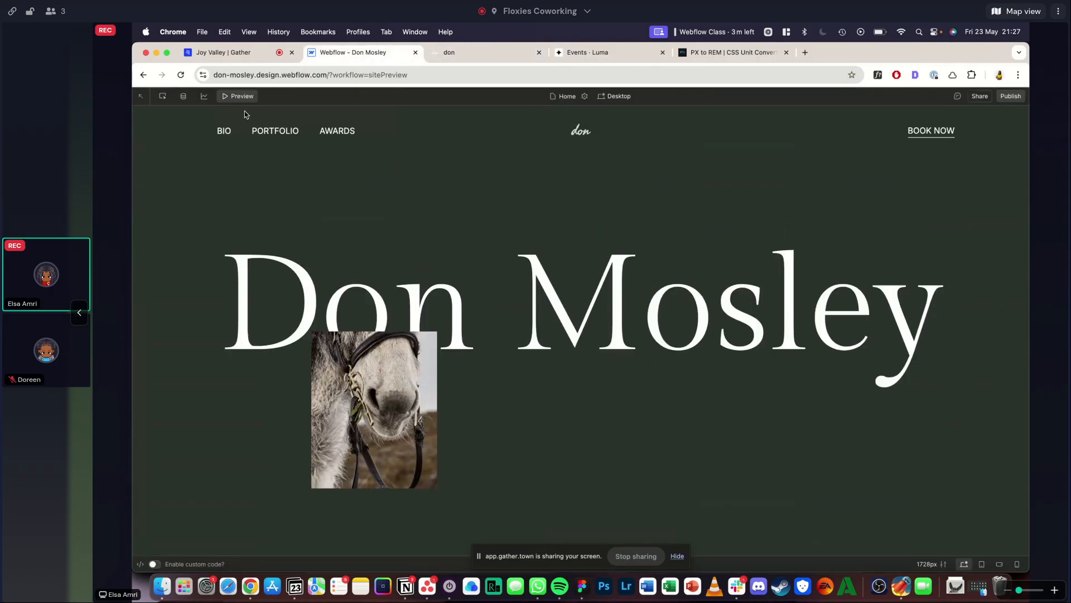
click(243, 98)
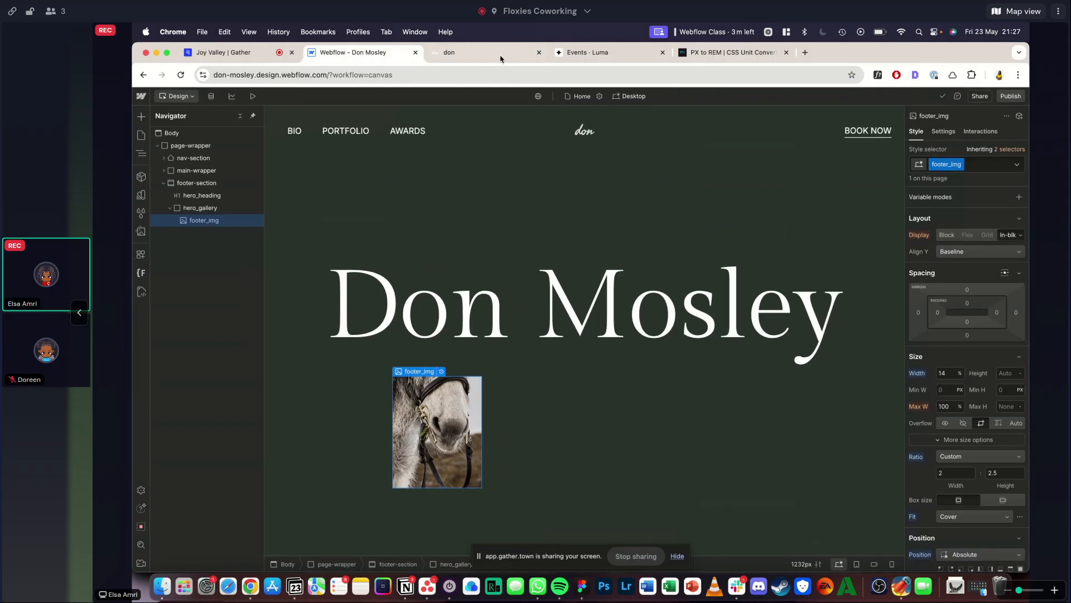
scroll(966, 410, down, 3)
click(945, 414)
text(25)
key(Return)
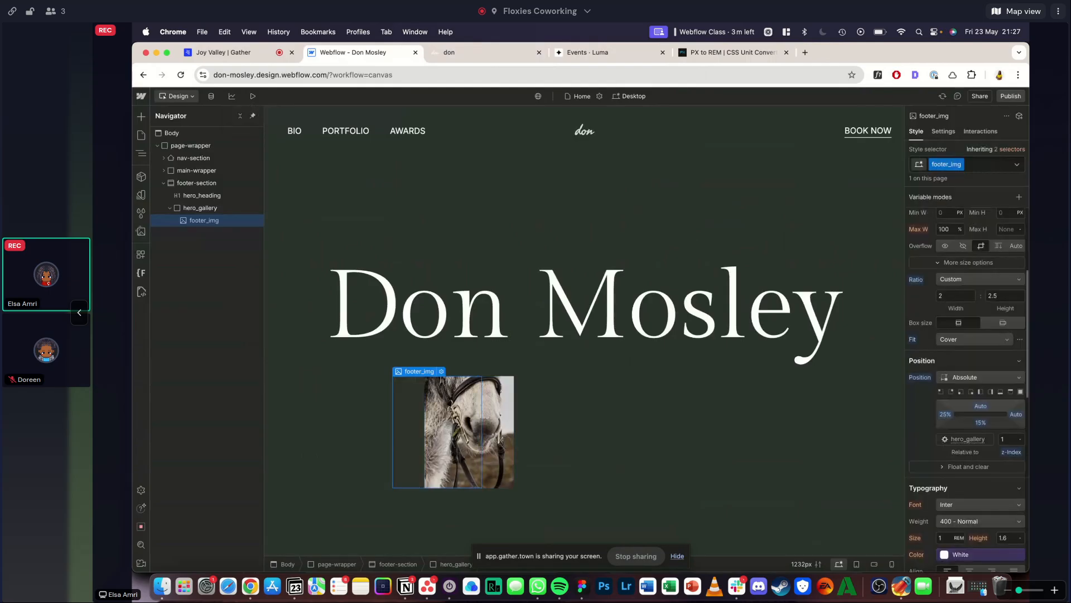
click(944, 414)
text(40)
key(Return)
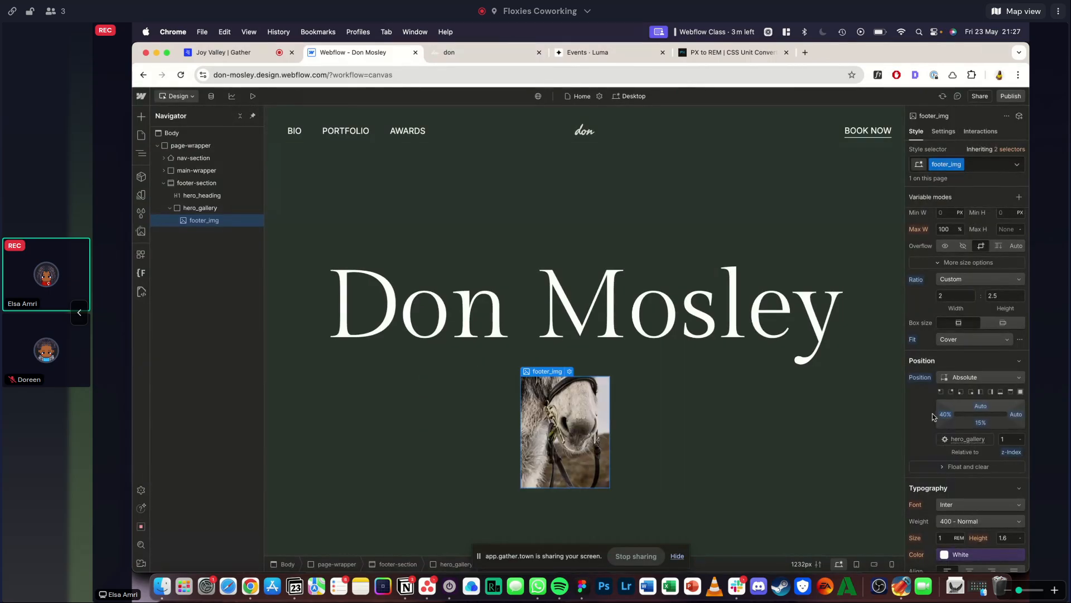
key(shift+3)
key(shift+1)
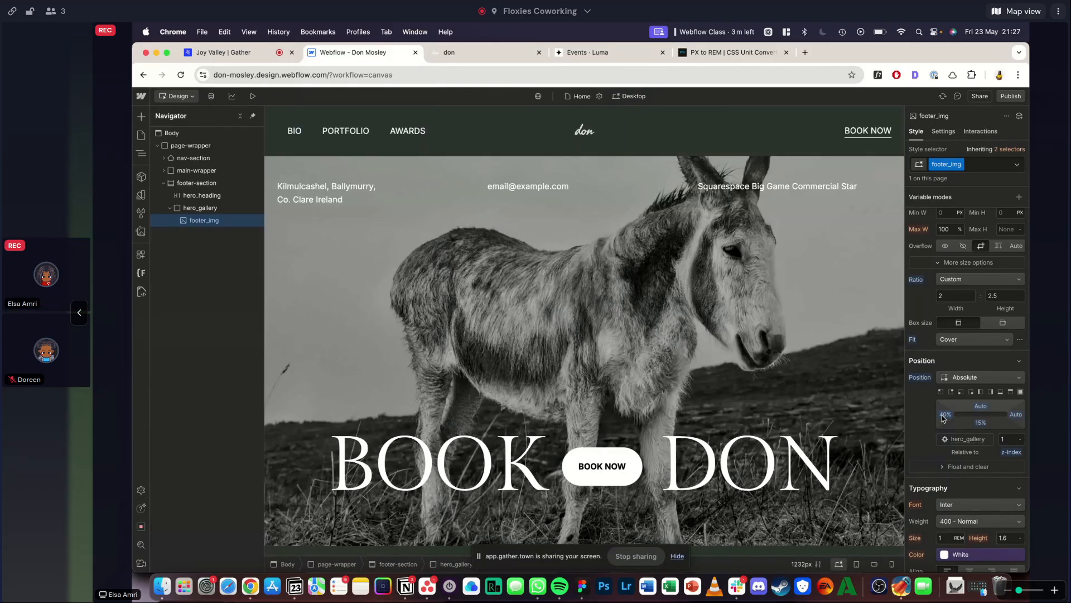
- Preview the footer at full desktop width and compare the image's overlap on the heading with the reference site
click(249, 96)
key(shift+2)
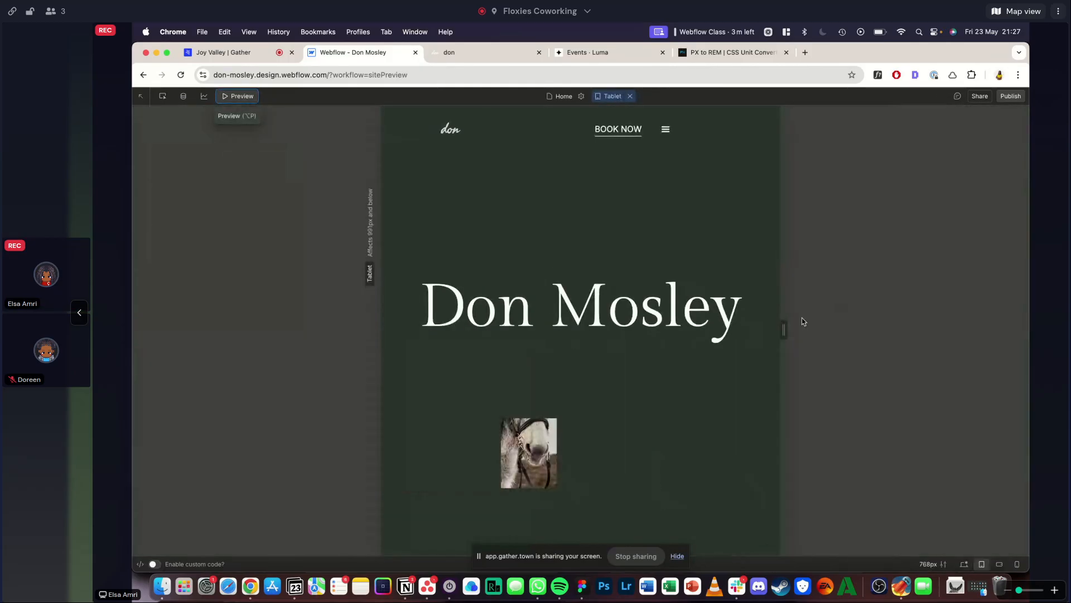
drag(784, 329, 1027, 330)
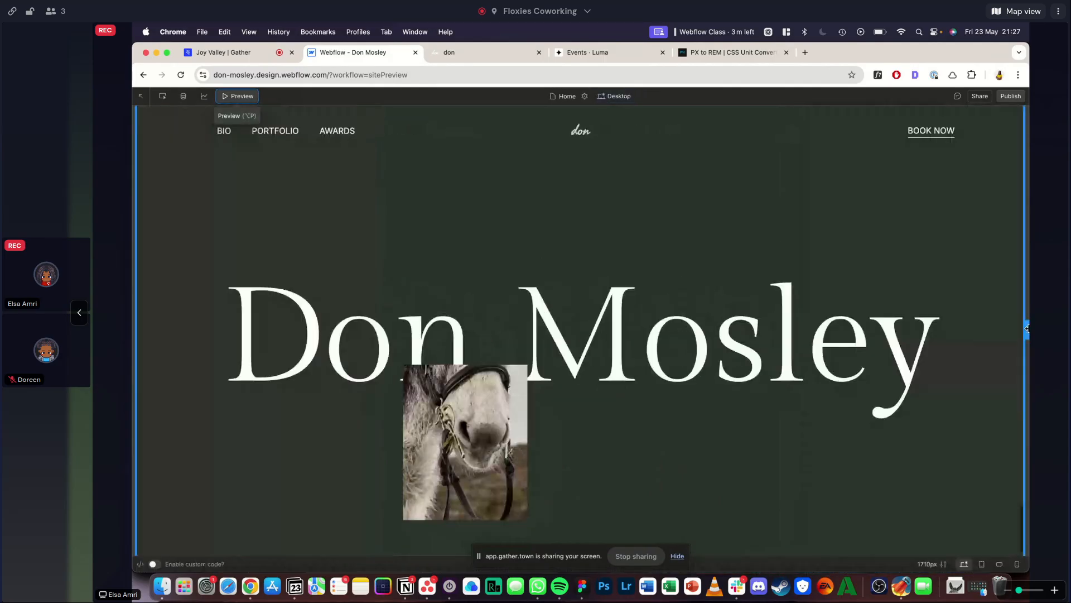
click(246, 95)
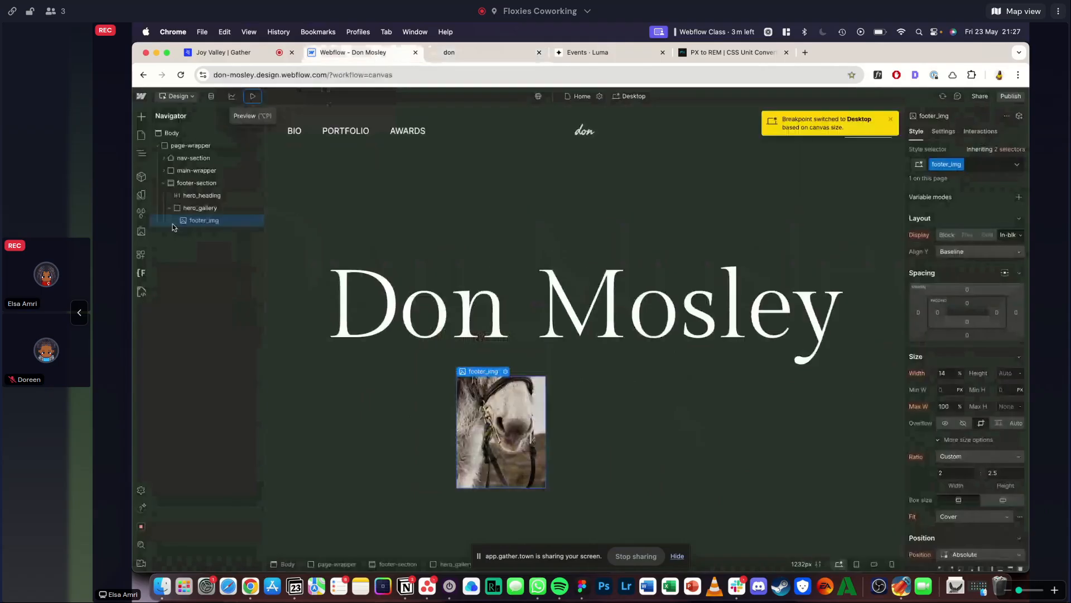
click(253, 95)
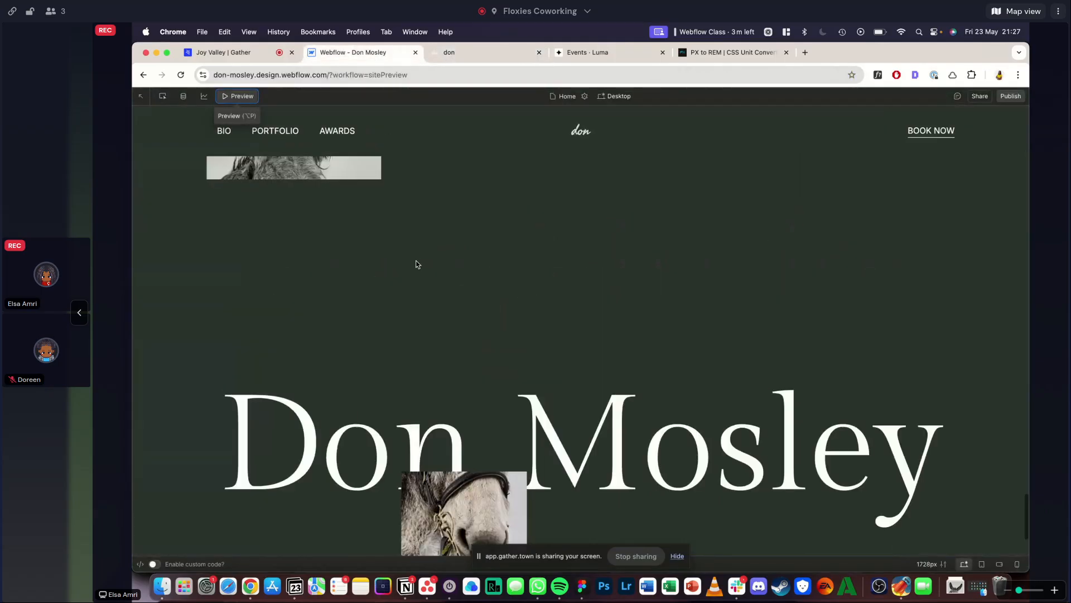
key(ctrl+Tab)
scroll(462, 233, down, 3)
scroll(462, 233, up, 3)
scroll(460, 222, down, 3)
click(361, 54)
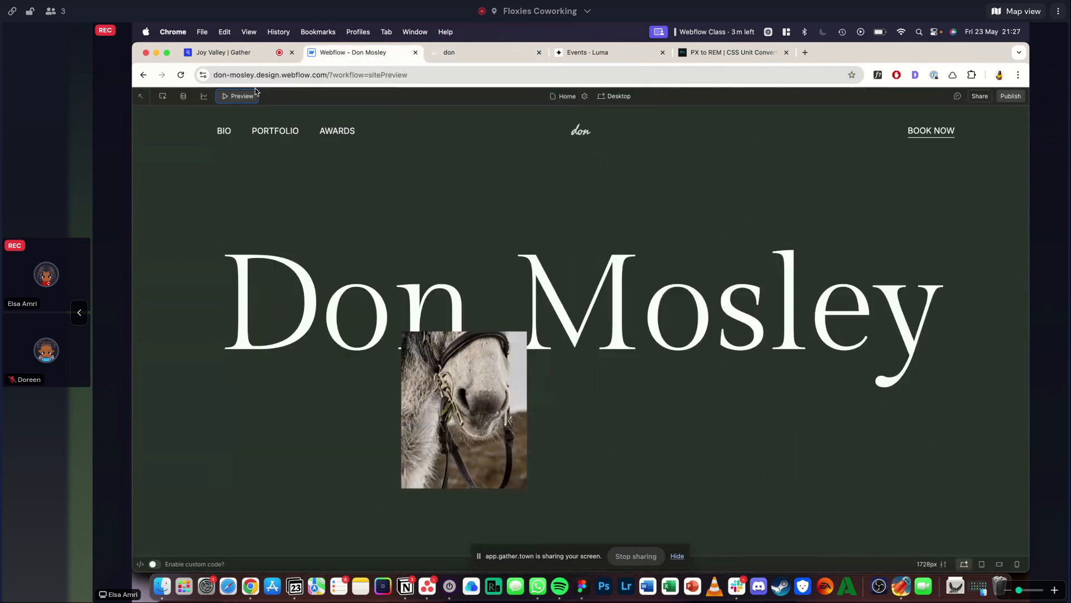
click(239, 97)
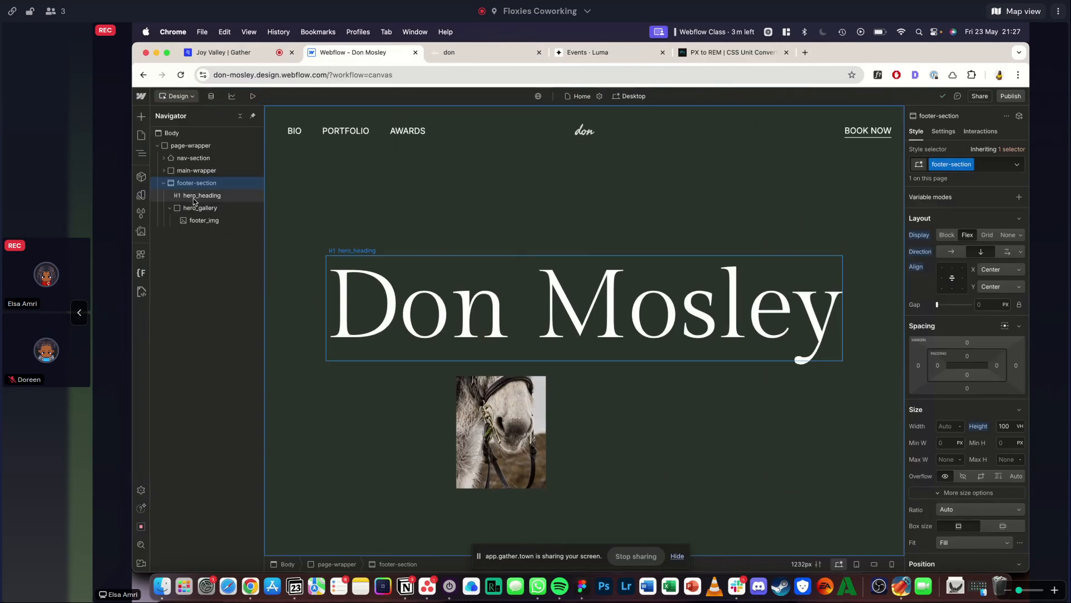
- Add a div block after hero_heading in the footer section and give it the class footer_links
click(193, 198)
key(super+e)
text(div)
key(Return)
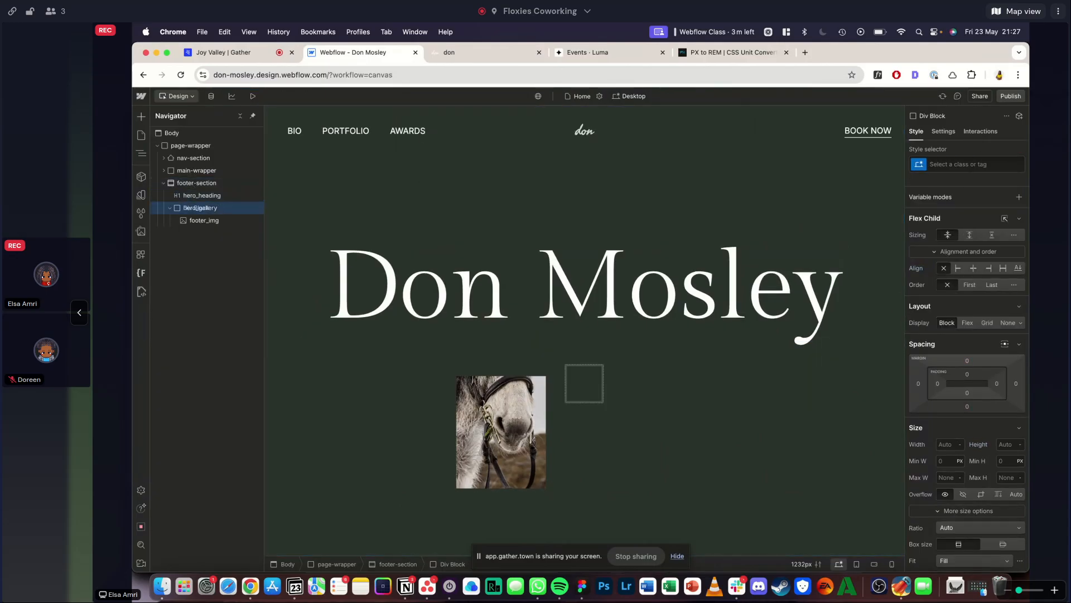
key(super+Return)
text(footer_links)
key(Return)
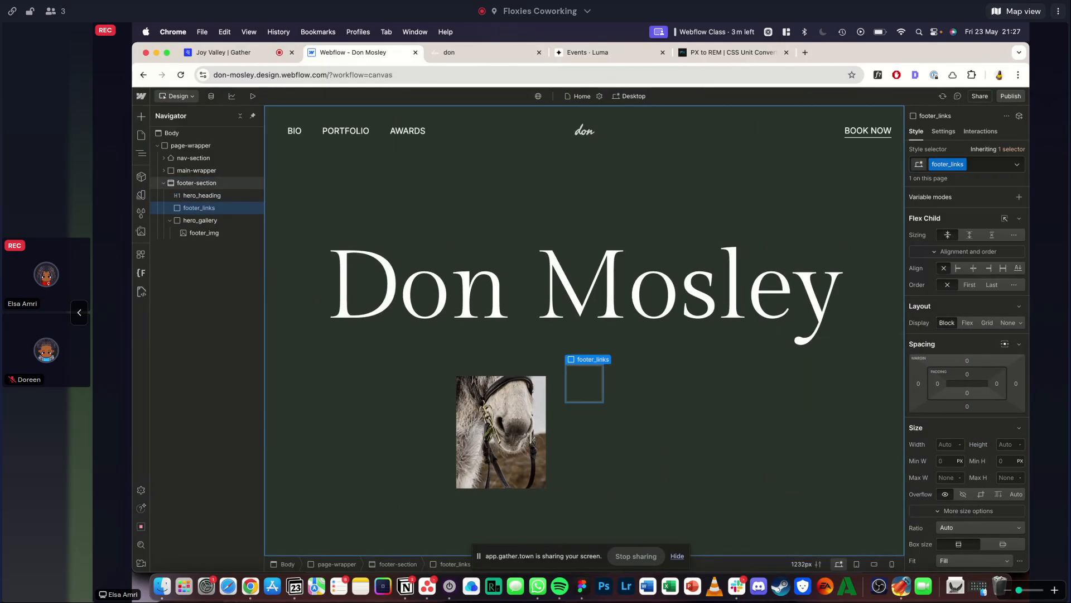
- Check the link columns in the reference footer and align footer_links to the end of its flex parent
click(467, 53)
click(375, 55)
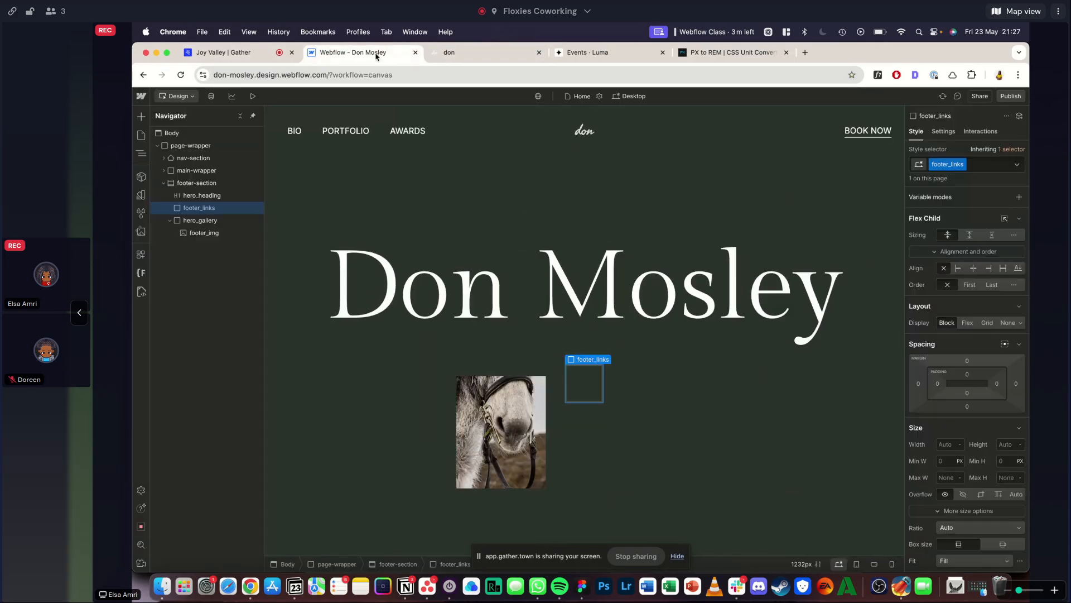
click(484, 51)
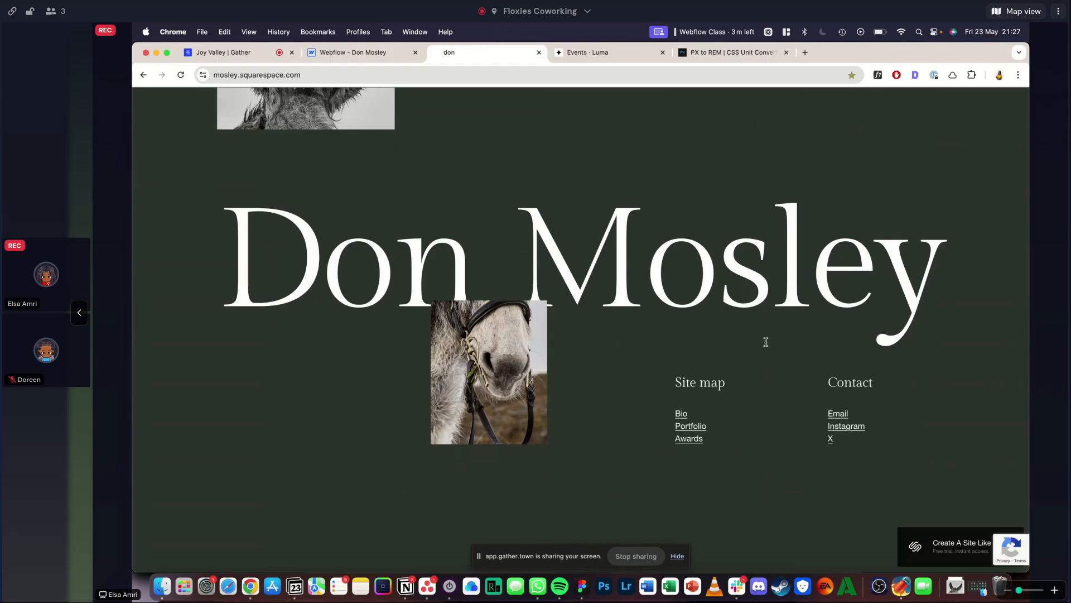
click(338, 53)
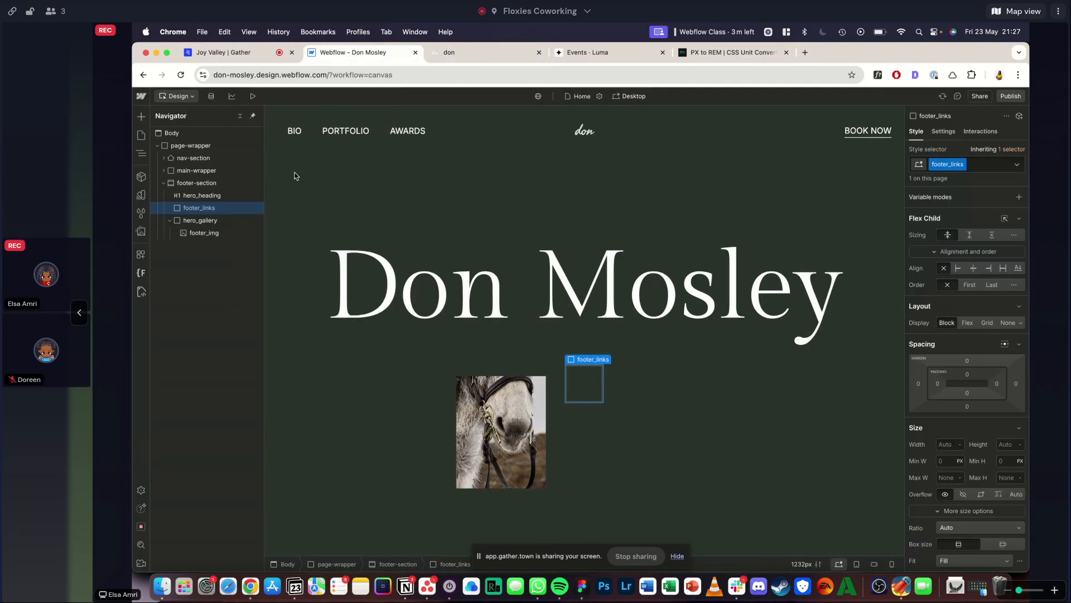
click(988, 268)
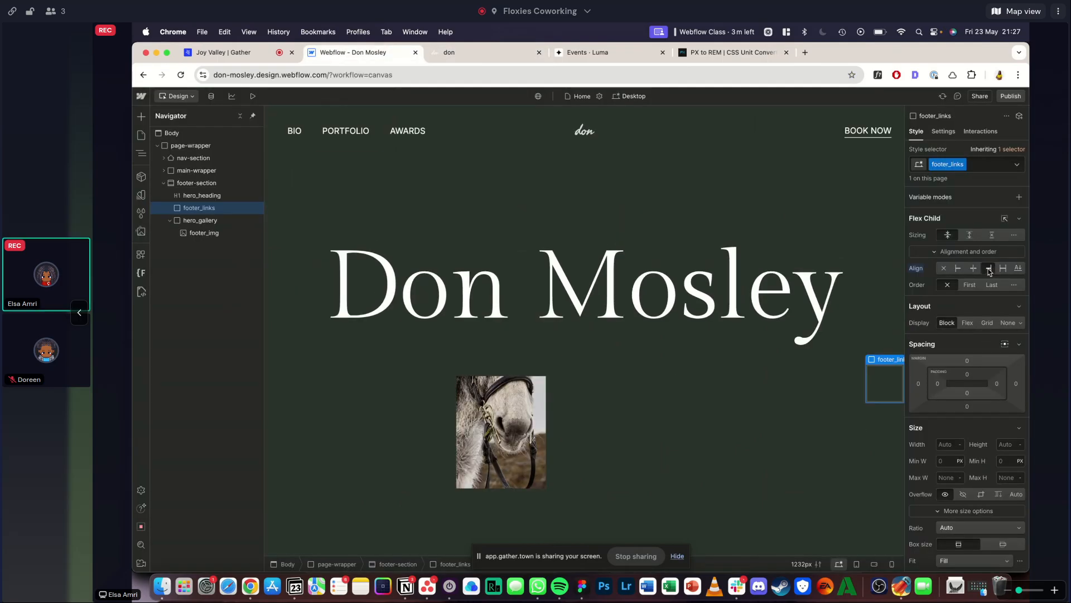
- Wrap footer_links in a div block and give the wrapper the class padding-global
right_click(192, 206)
mouse_move(283, 229)
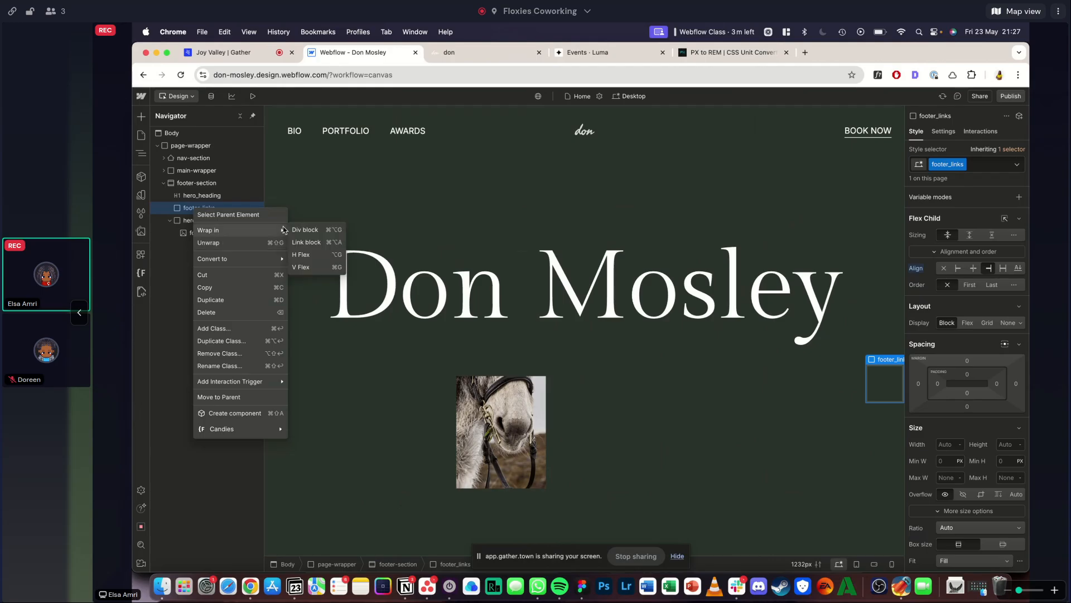
click(310, 230)
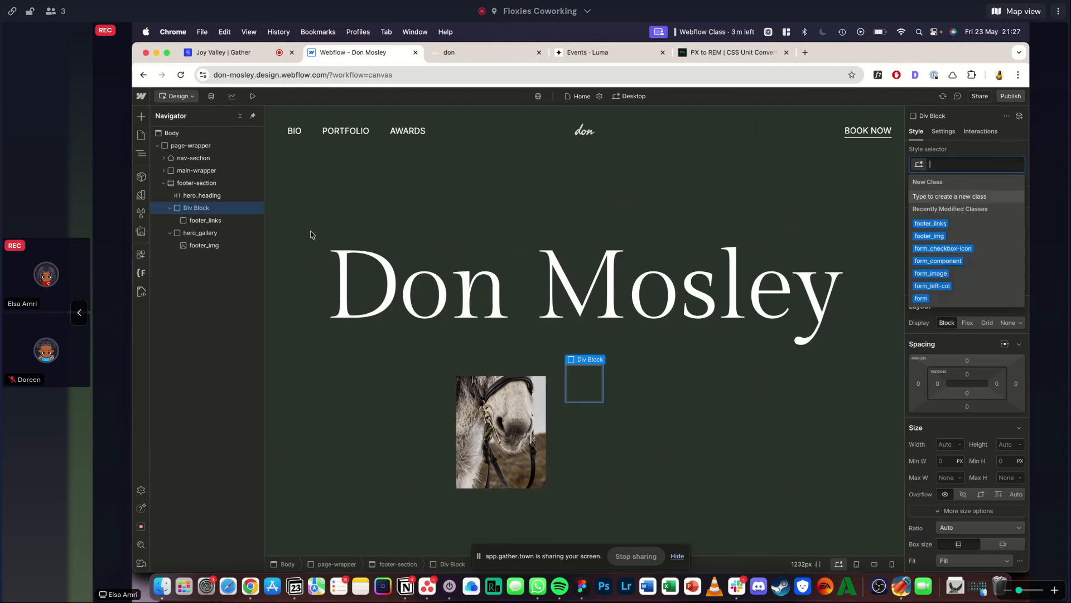
text(pading-)
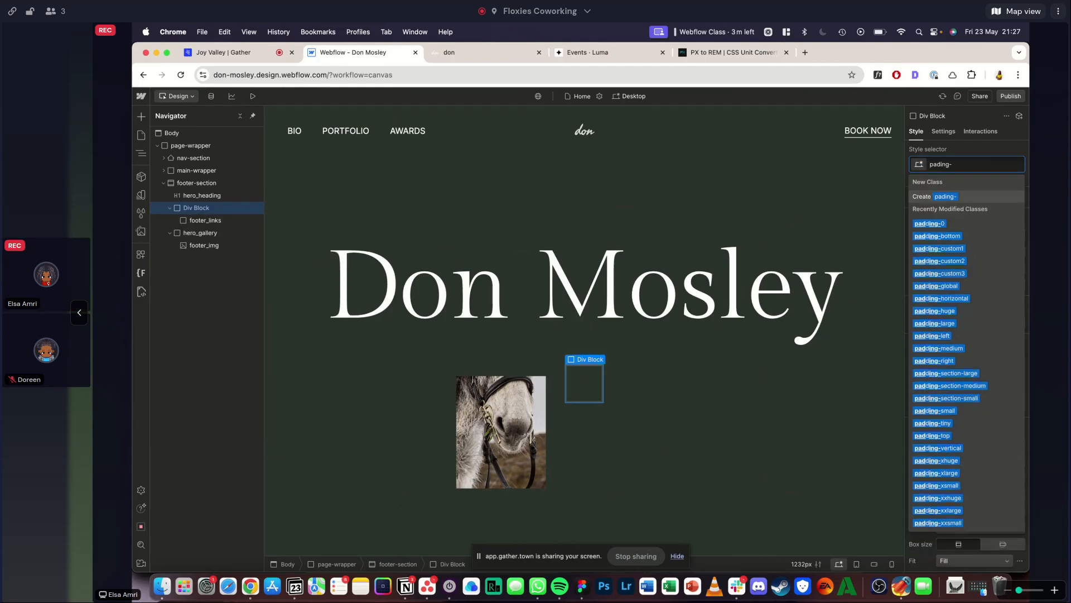
key(BackSpace)
key(BackSpace)
key(BackSpace)
key(BackSpace)
key(BackSpace)
key(BackSpace)
key(BackSpace)
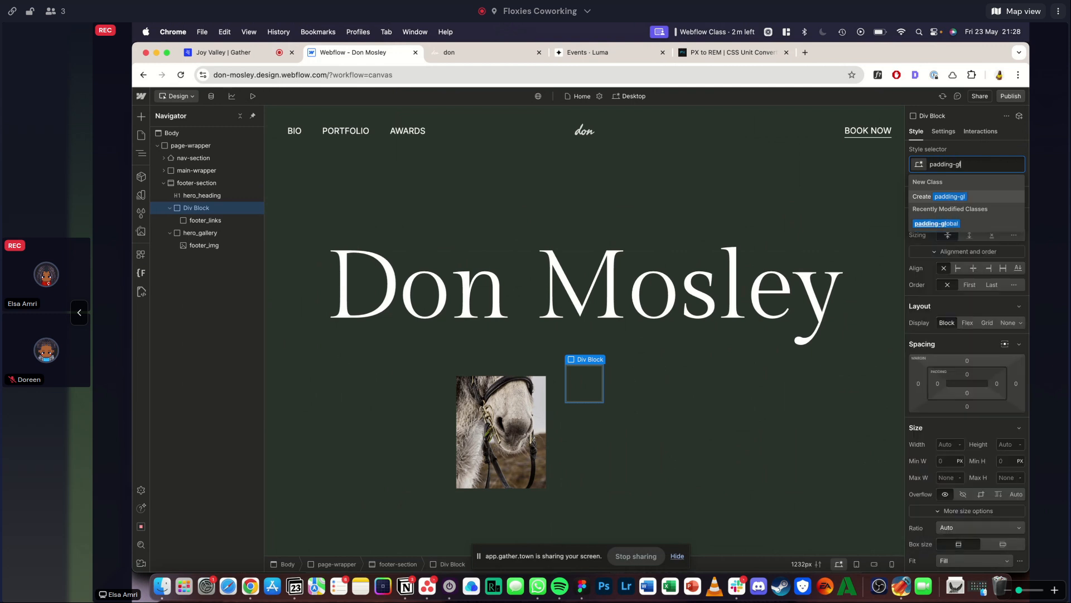
text(padding-global)
key(Return)
- Add a container with the class container-large inside padding-global and move hero_heading and footer_links into it
key(super+e)
text(cont)
key(Return)
key(super+Return)
text(containe)
key(Down)
key(Return)
drag(209, 239, 207, 224)
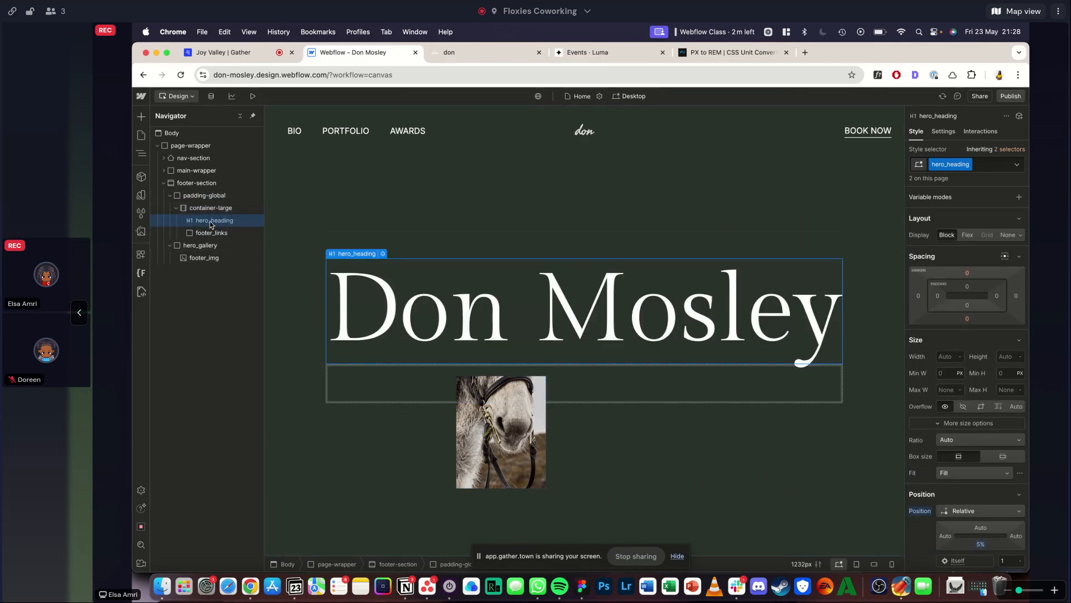
- Wrap hero_heading in a div block with the class footer_component and move footer_links into it below the heading
right_click(206, 225)
mouse_move(271, 253)
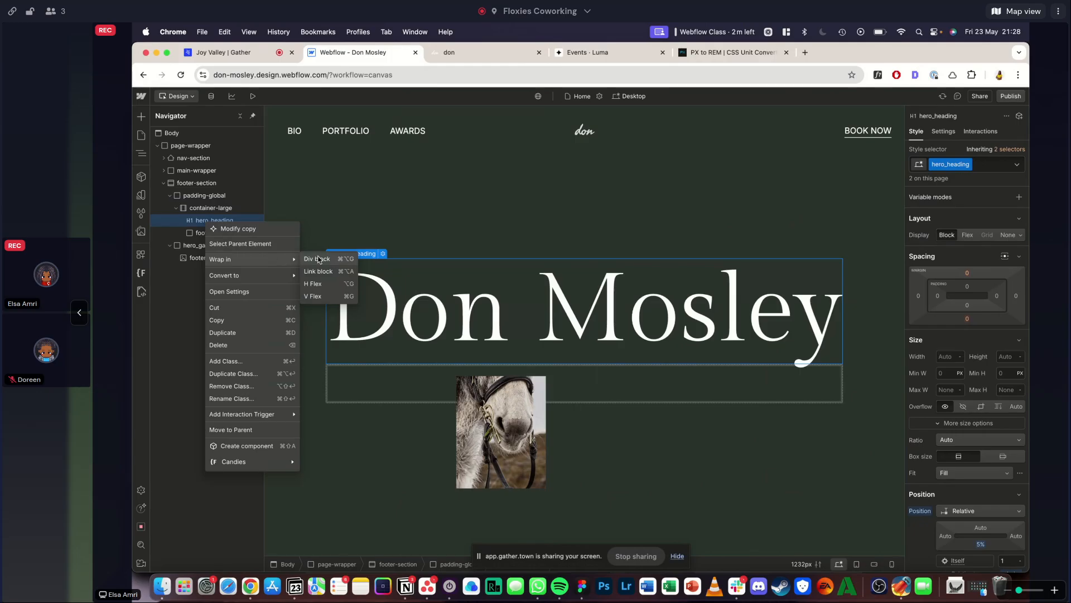
click(317, 257)
key(super+Return)
text(footer_component)
key(Return)
click(211, 245)
mouse_move(211, 245)
mouse_down()
mouse_move(235, 235)
mouse_move(226, 243)
mouse_up()
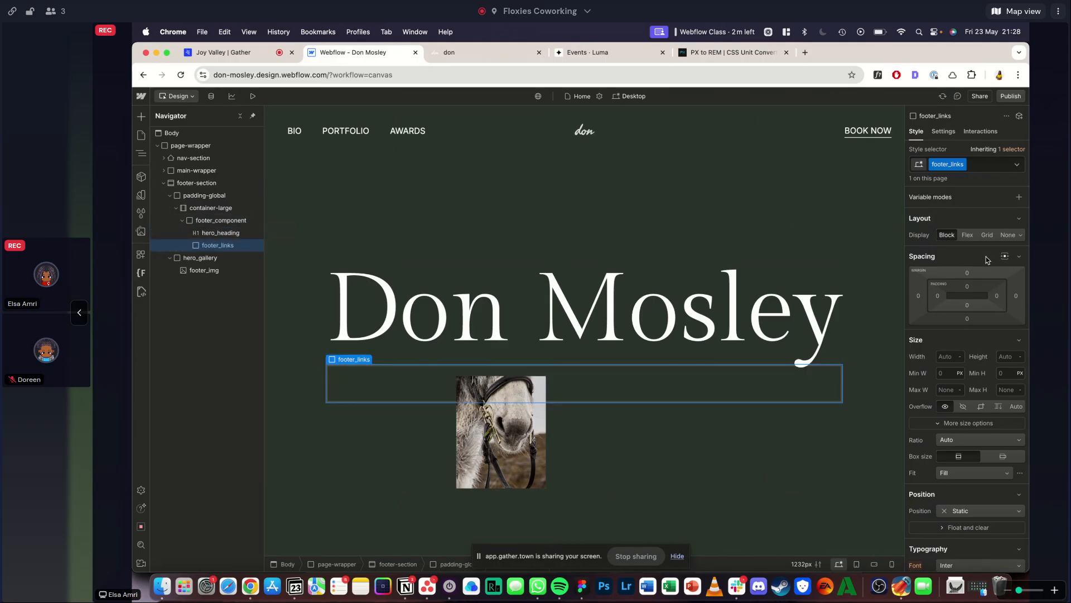
- Set footer_component to a vertical flex layout with a 4rem gap, checking the spacing in the reference footer
click(220, 220)
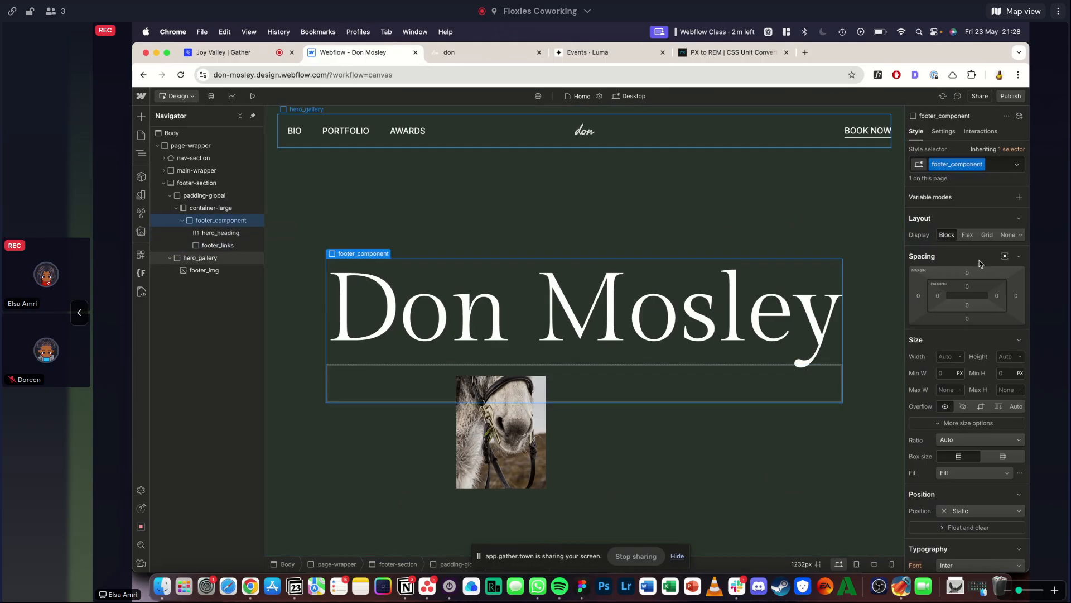
click(968, 235)
click(240, 245)
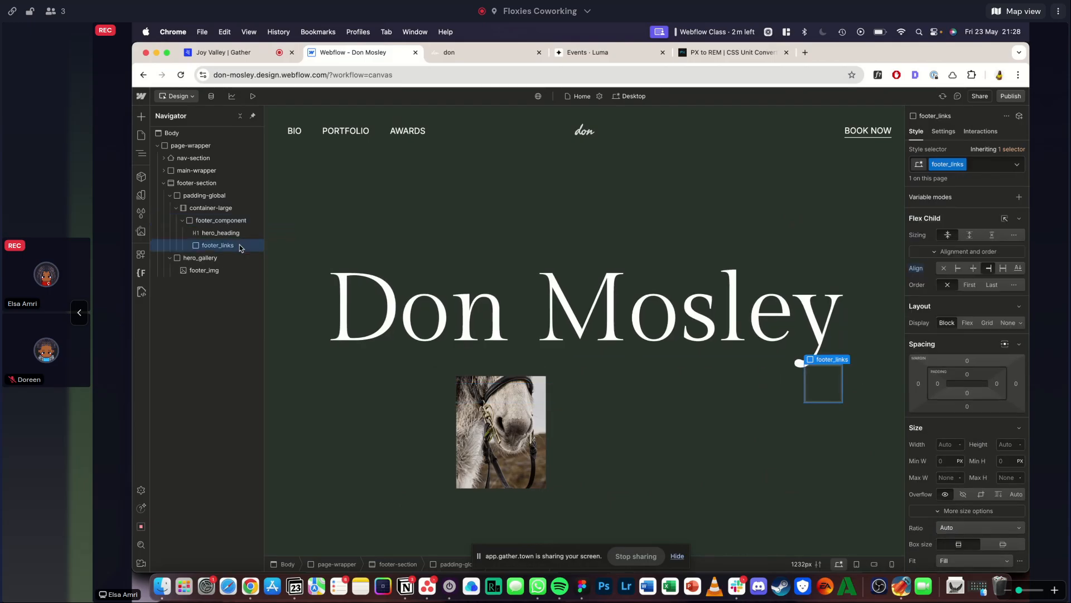
click(459, 55)
click(344, 51)
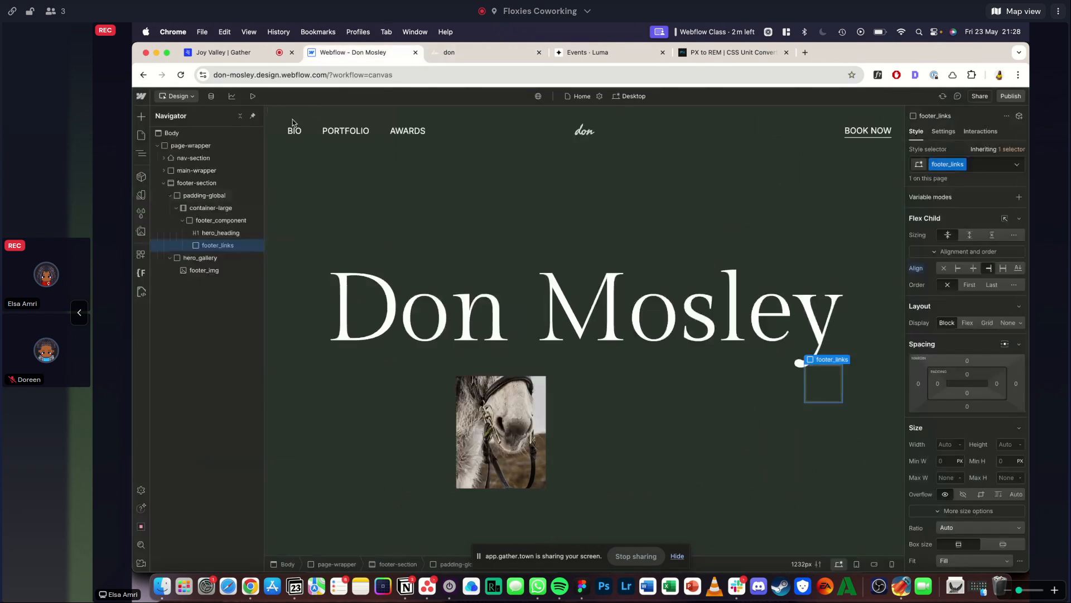
click(216, 219)
click(988, 306)
text(4rem)
key(Return)
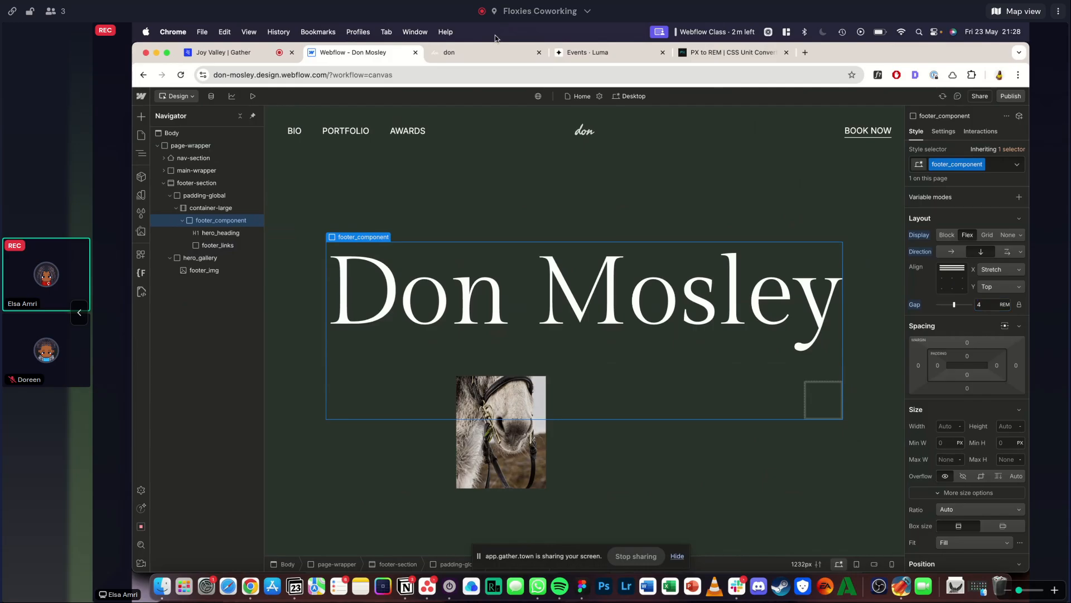
- Recheck the reference footer and set footer_links to a grid of 2 columns and 1 row with a 3rem gap
click(465, 56)
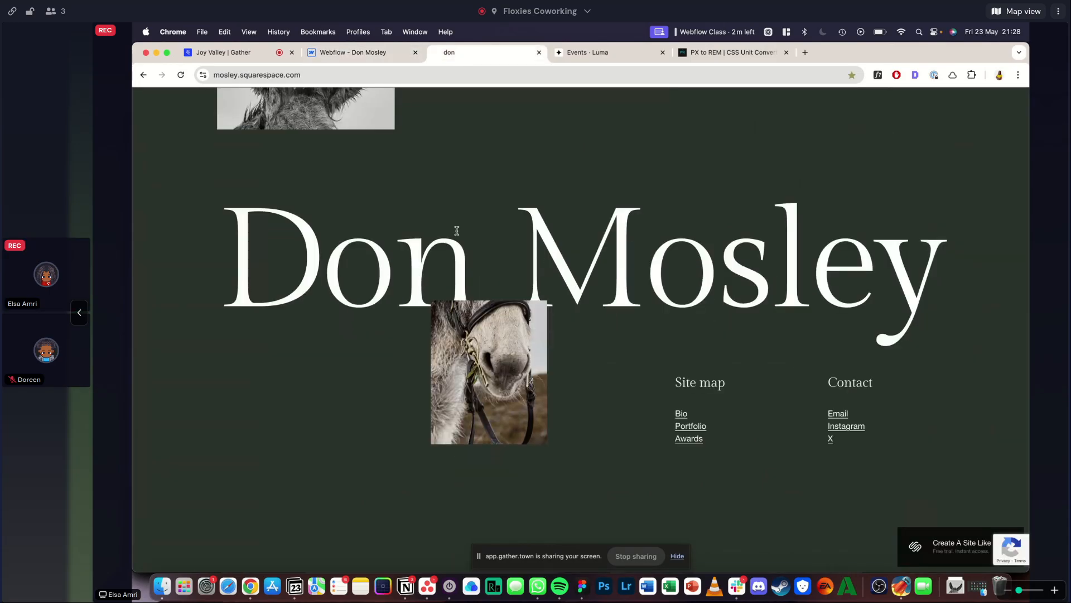
click(382, 55)
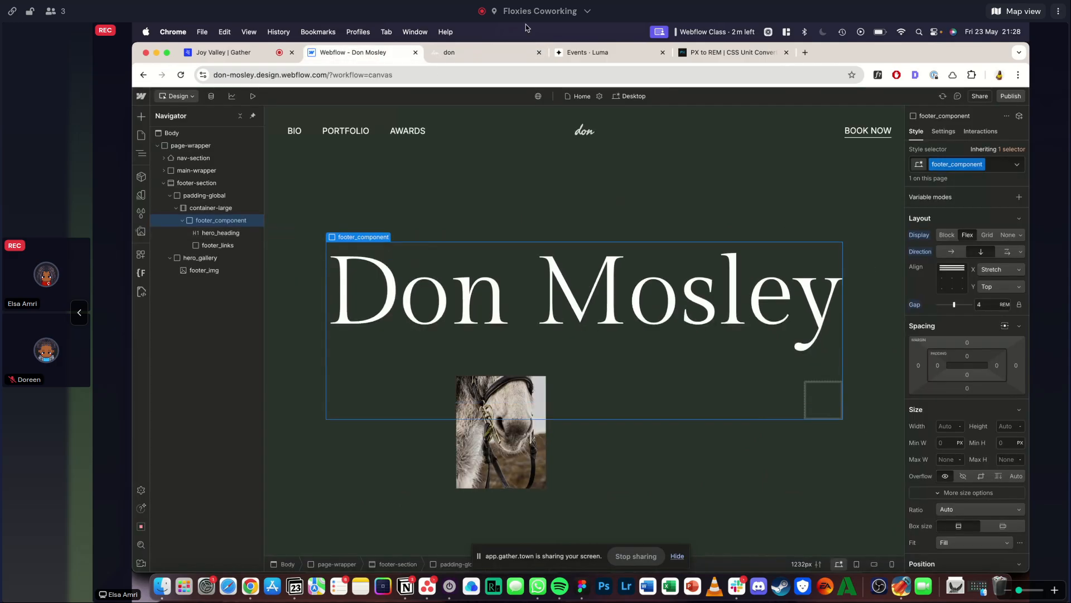
click(493, 49)
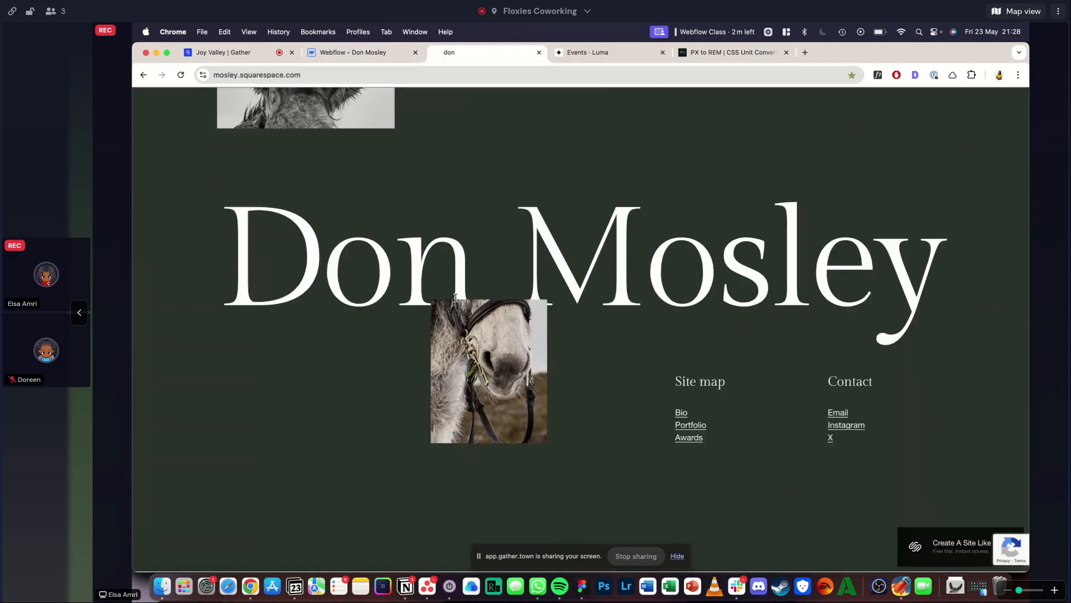
click(370, 54)
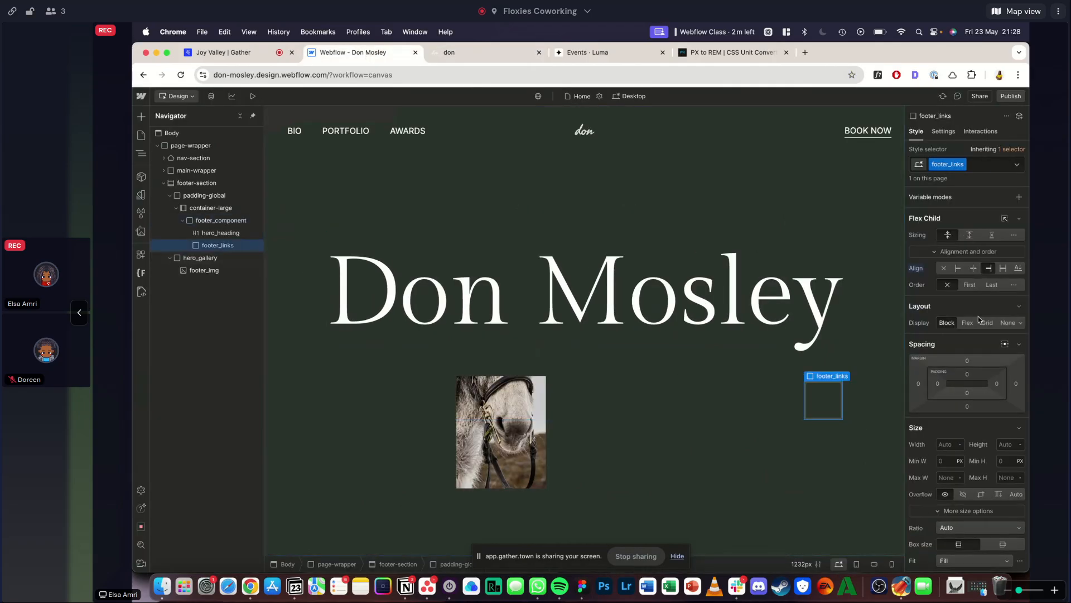
click(987, 323)
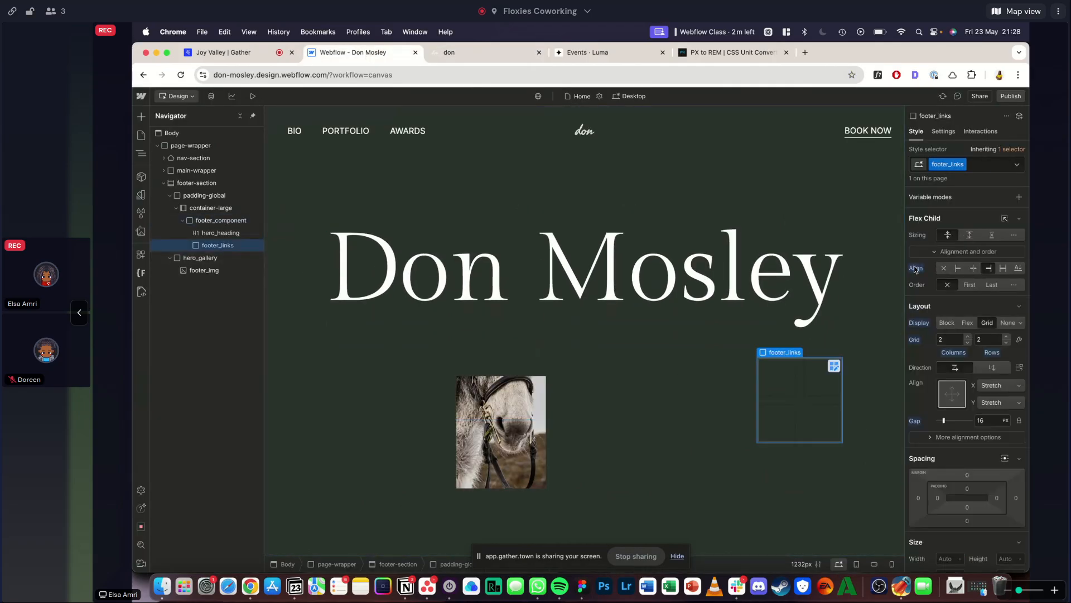
scroll(1012, 327, down, 1)
click(1007, 325)
click(996, 404)
text(3rem)
key(Return)
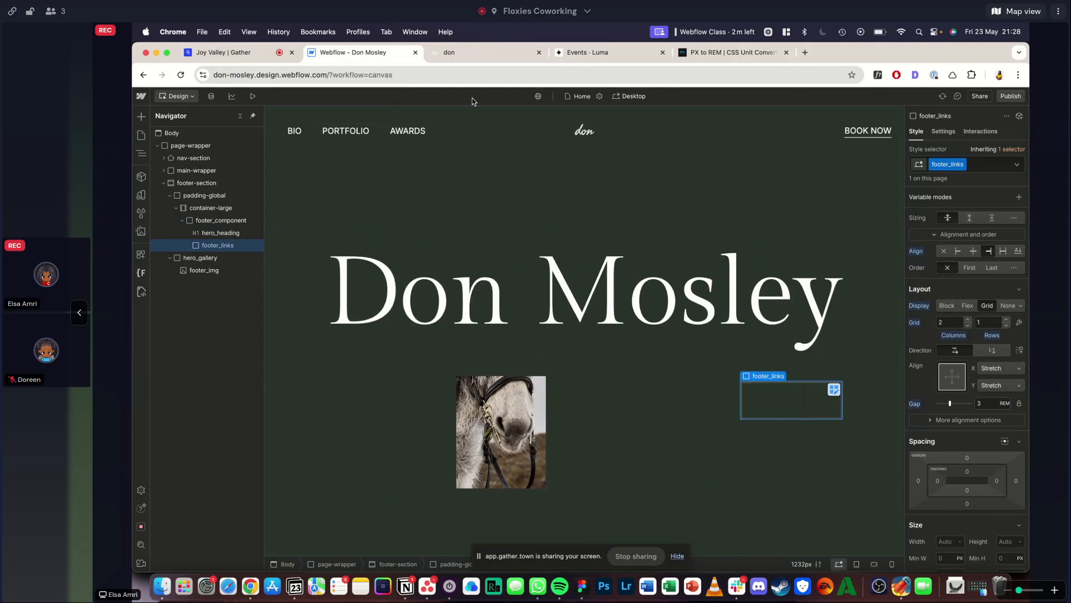
- Check the reference link columns and add a div block with the class footer_col inside footer_links
click(472, 52)
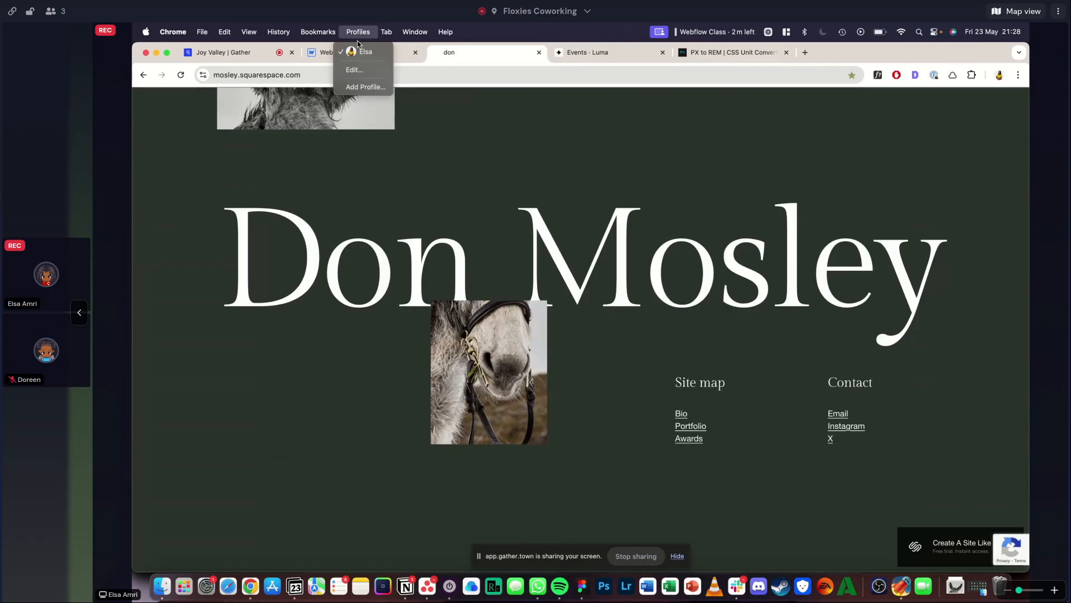
click(357, 56)
key(super+Return)
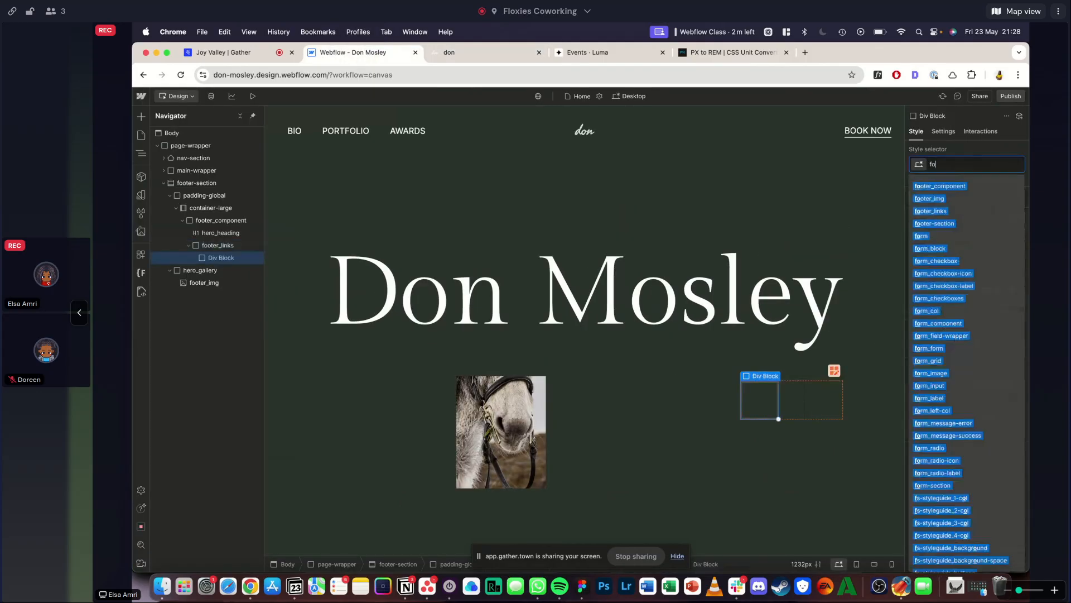
text(footer_col)
key(Return)
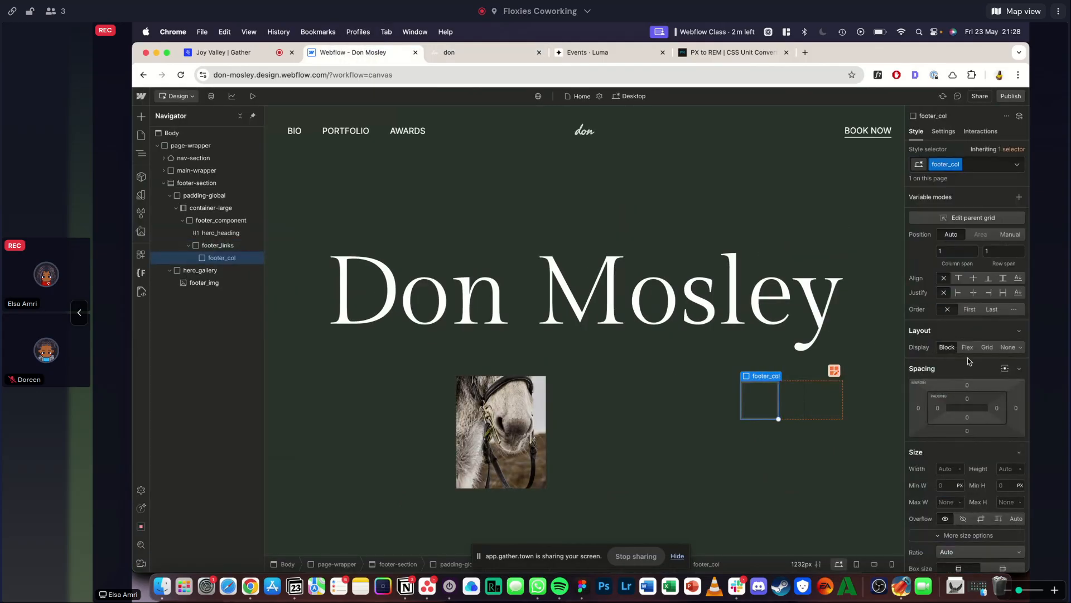
- Set footer_col to a vertical flex layout and enter a 3rem gap
click(967, 347)
click(981, 364)
click(988, 417)
text(3rem)
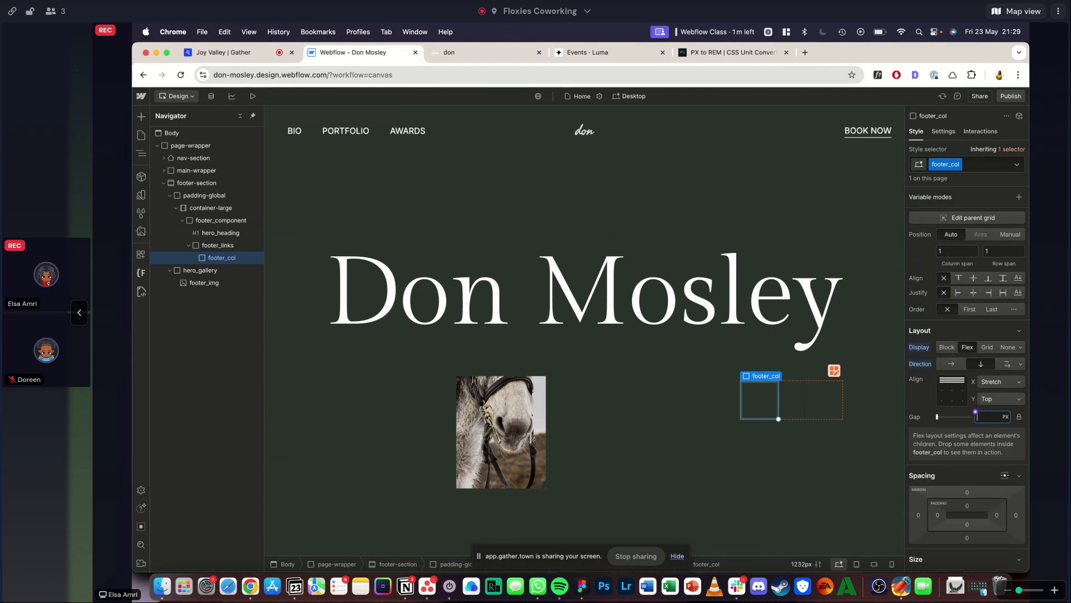
- Inspect the font of the "Site map" heading in the reference footer with WhatFont
click(477, 52)
click(878, 75)
click(693, 384)
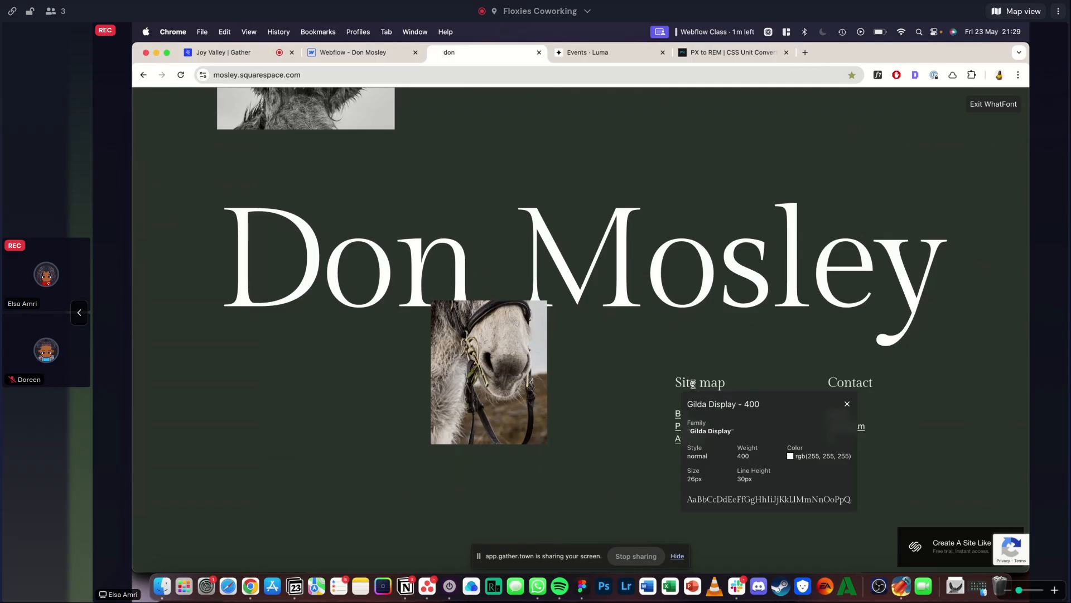
key(Escape)
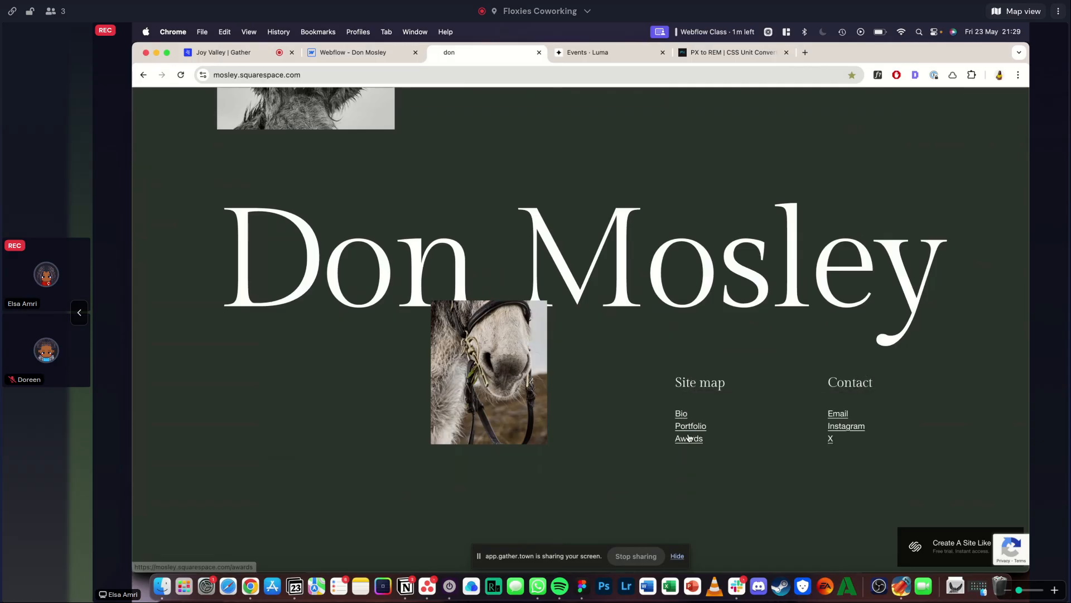
- Return to the Webflow project and add a heading with tag H3 inside footer_col
key(super+alt+Left)
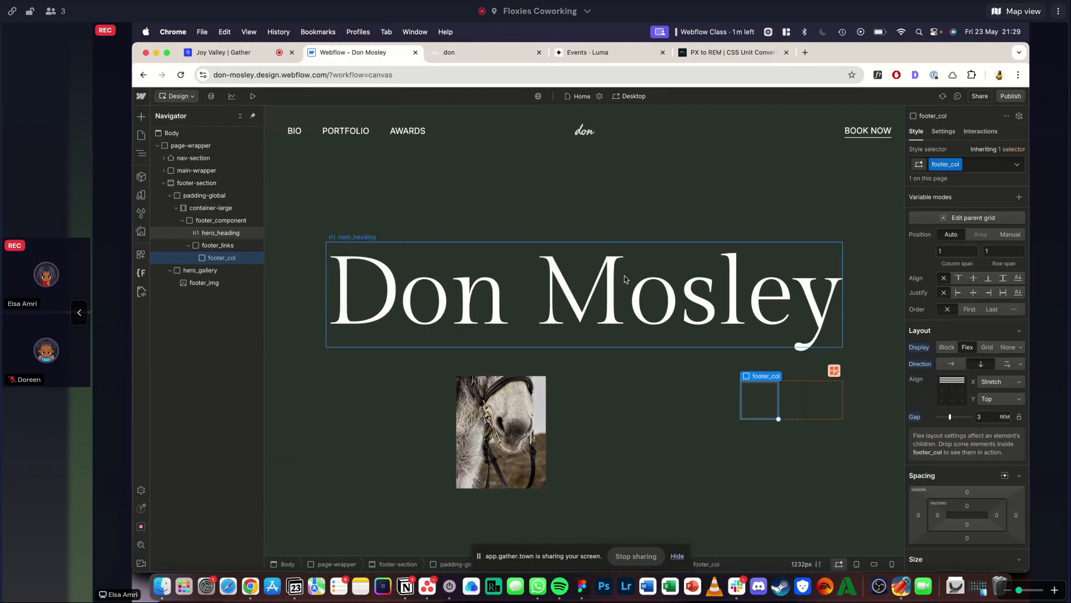
key(super+e)
text(head)
key(Return)
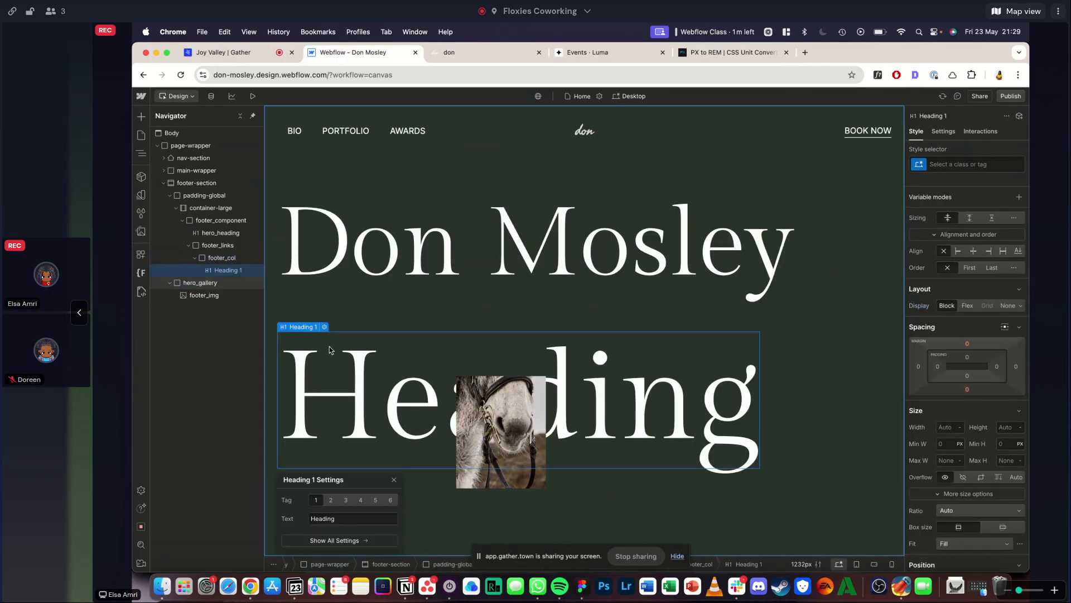
click(348, 501)
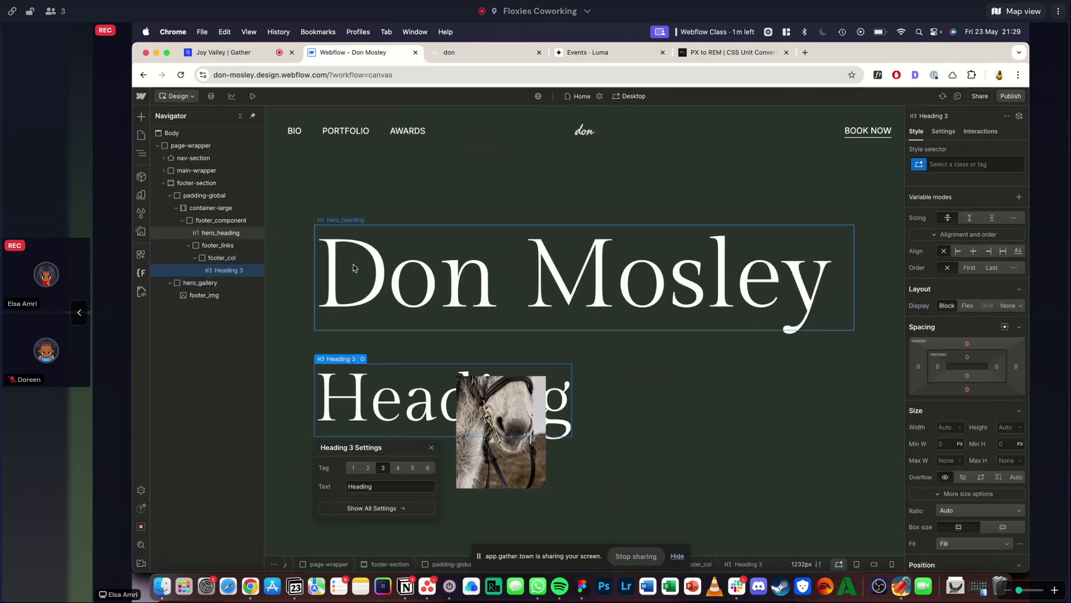
- Change the tag of the footer's large "Don Mosley" heading to H2
click(353, 263)
click(371, 219)
click(367, 361)
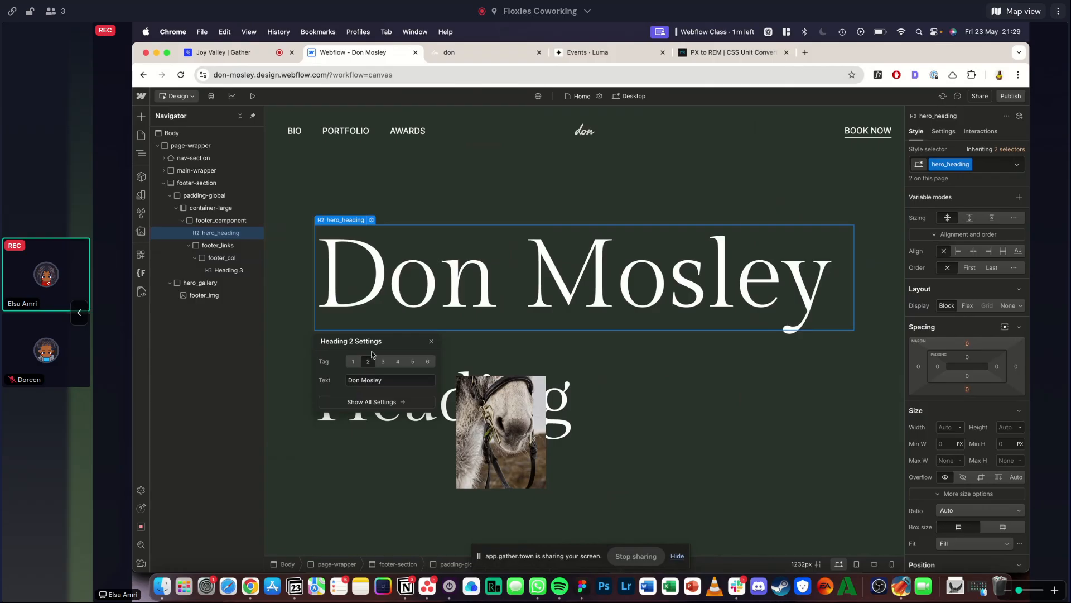
- Try the heading-style-h6 class on the H3 heading inside footer_col
click(219, 269)
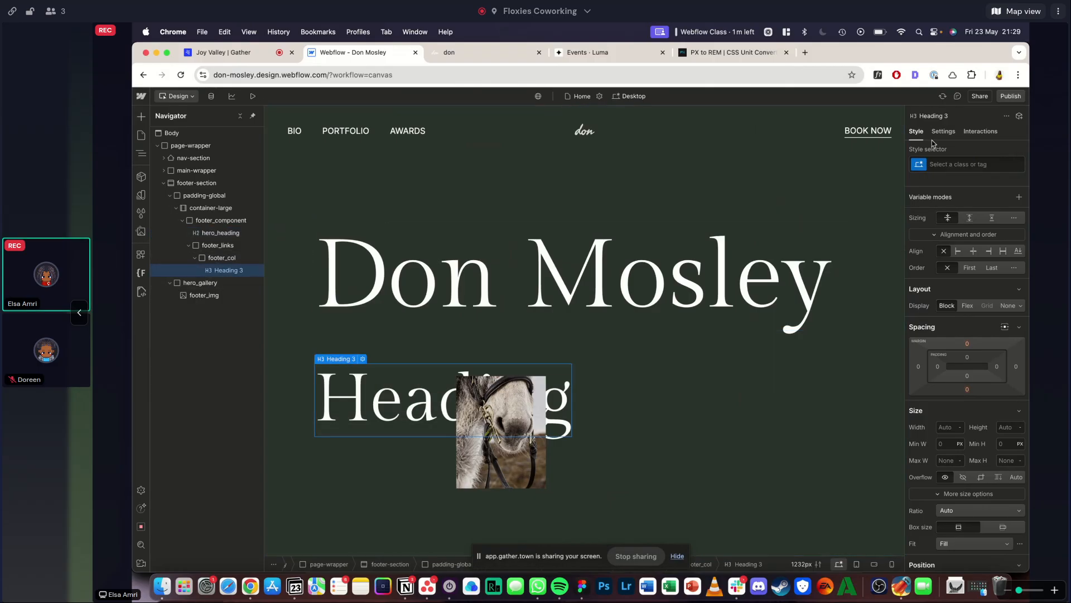
click(940, 165)
text(h6)
key(Down)
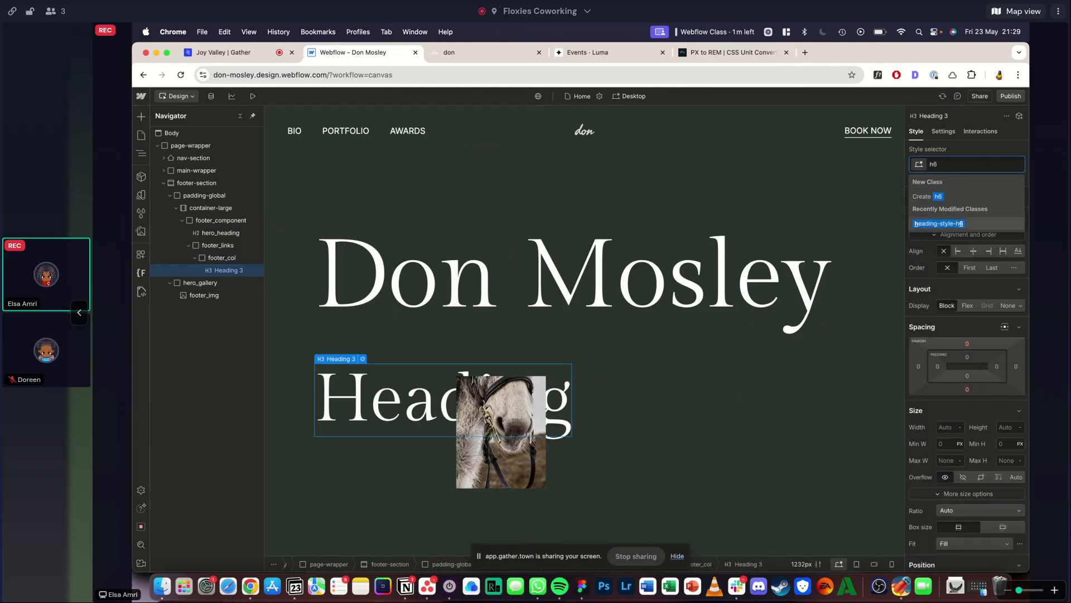
key(Return)
scroll(1027, 234, down, 3)
scroll(1027, 234, down, 3)
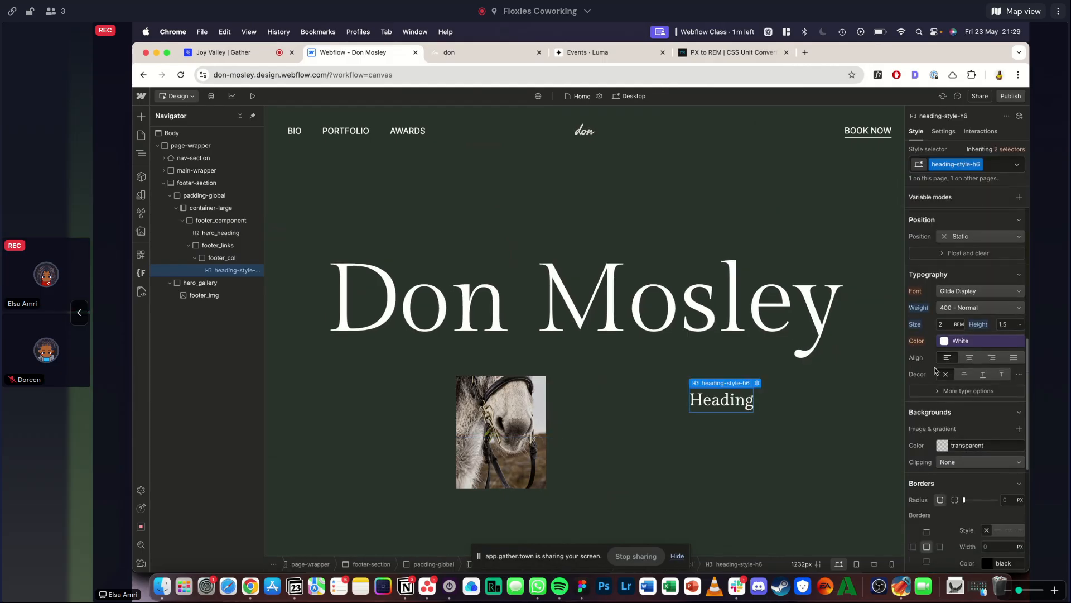
- Convert 26 pixels to rem with the CSS Unit Converter at a rem size of 16
click(698, 53)
double_click(513, 241)
text(26)
click(575, 321)
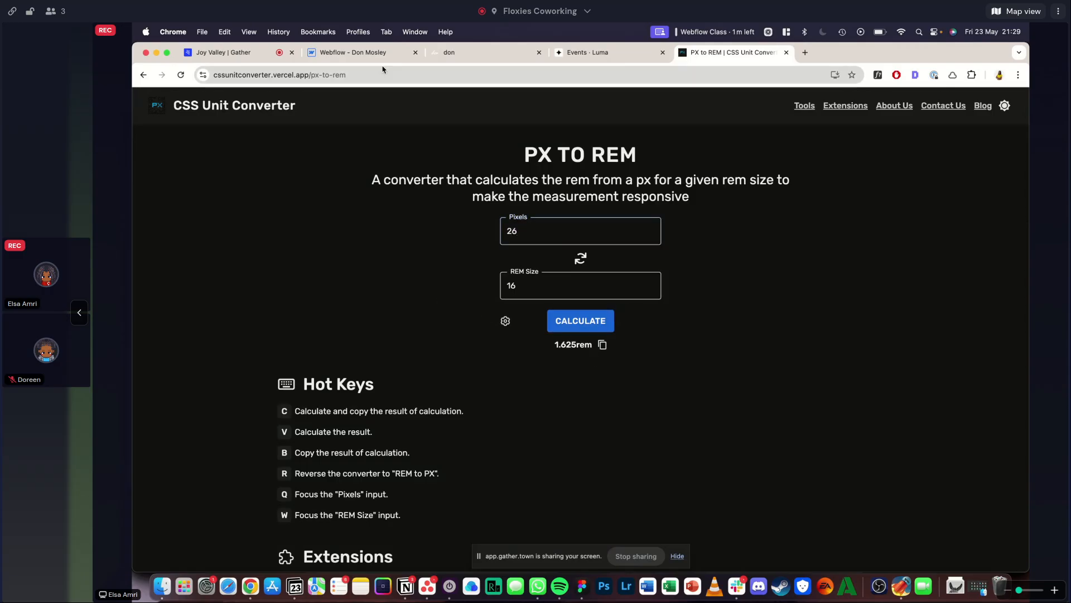
click(322, 59)
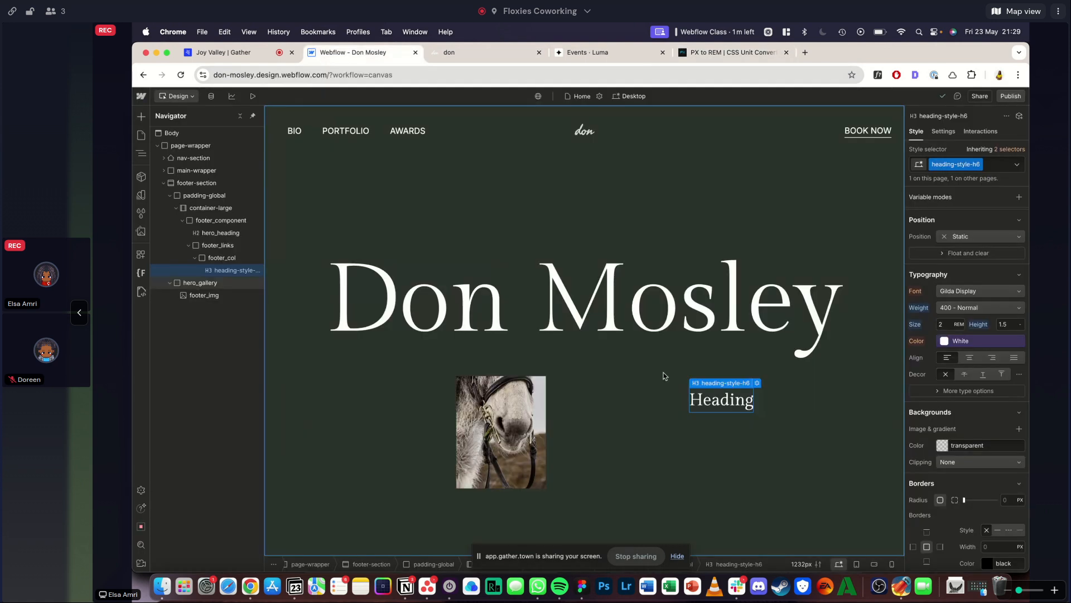
- Replace the H3 heading's class with text-size-large and recheck the converted rem value
click(992, 165)
key(BackSpace)
text(xlarge)
click(946, 349)
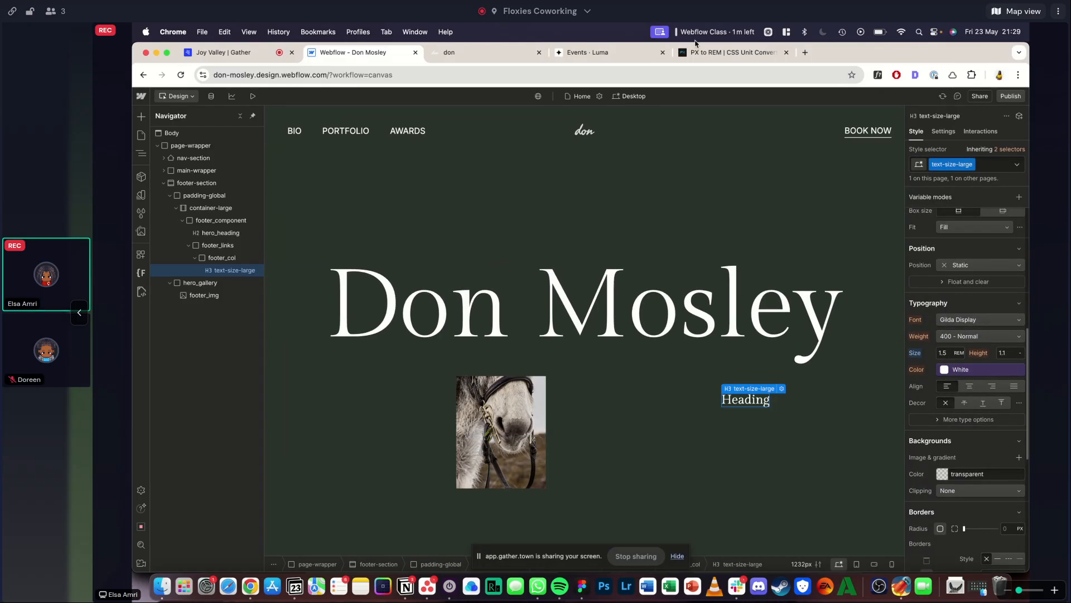
click(726, 52)
click(357, 55)
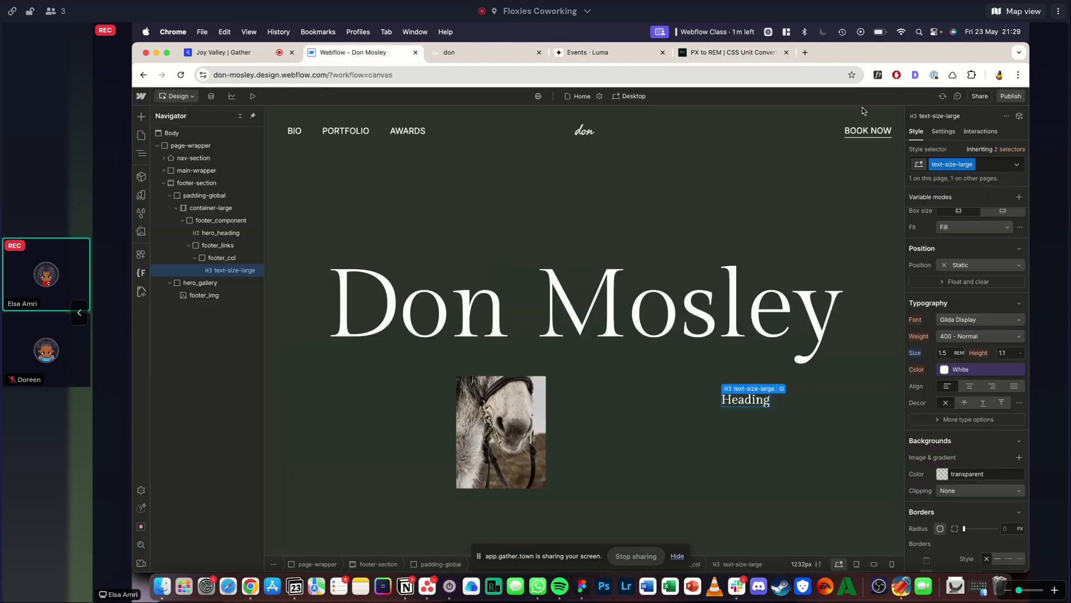
- Duplicate the heading's text-size-large class and rename the copy footer_col-heading
double_click(968, 164)
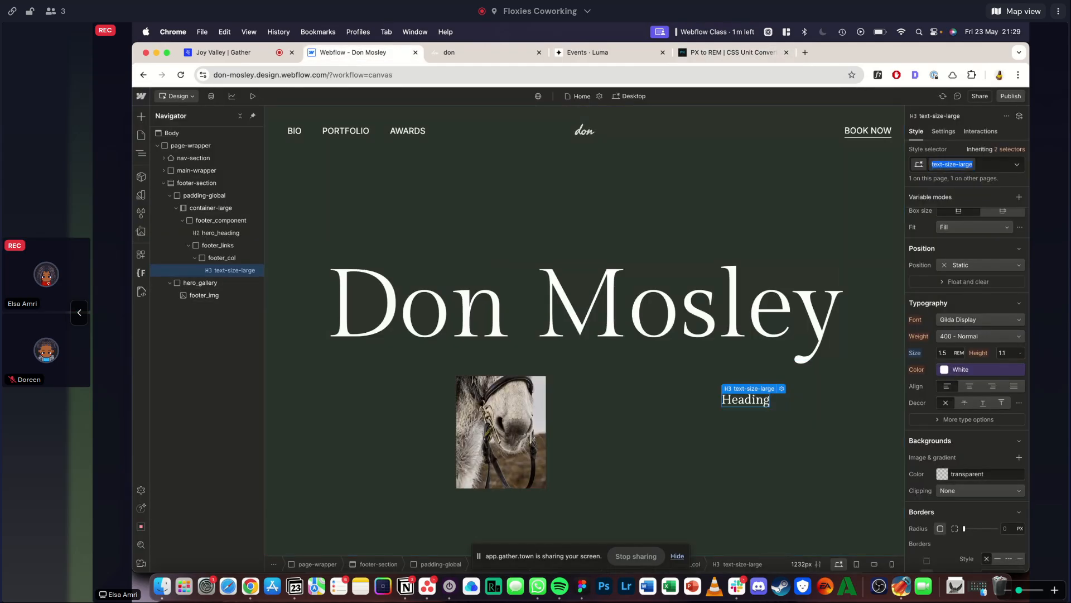
click(971, 164)
click(952, 190)
text(foote)
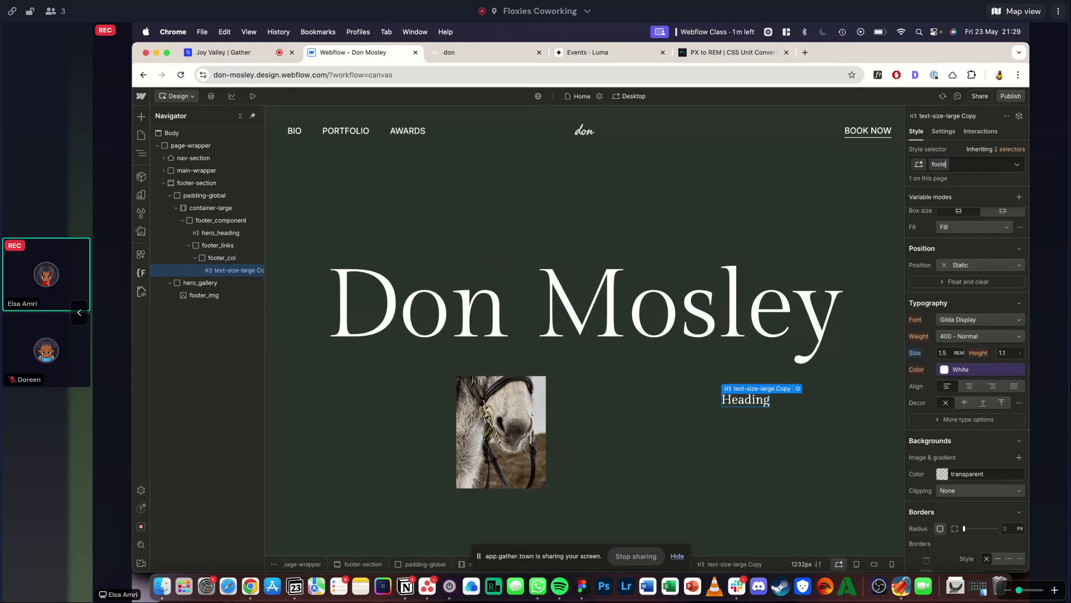
text(r_col-heading)
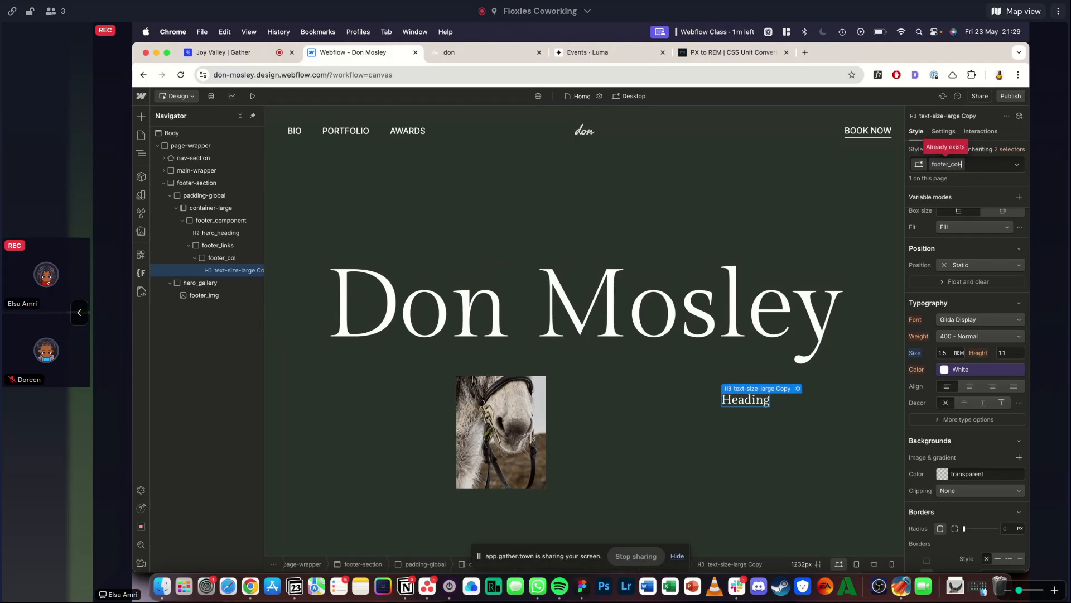
key(Return)
- Set the footer_col-heading font size to 1.625 rem and check the reference footer
click(943, 353)
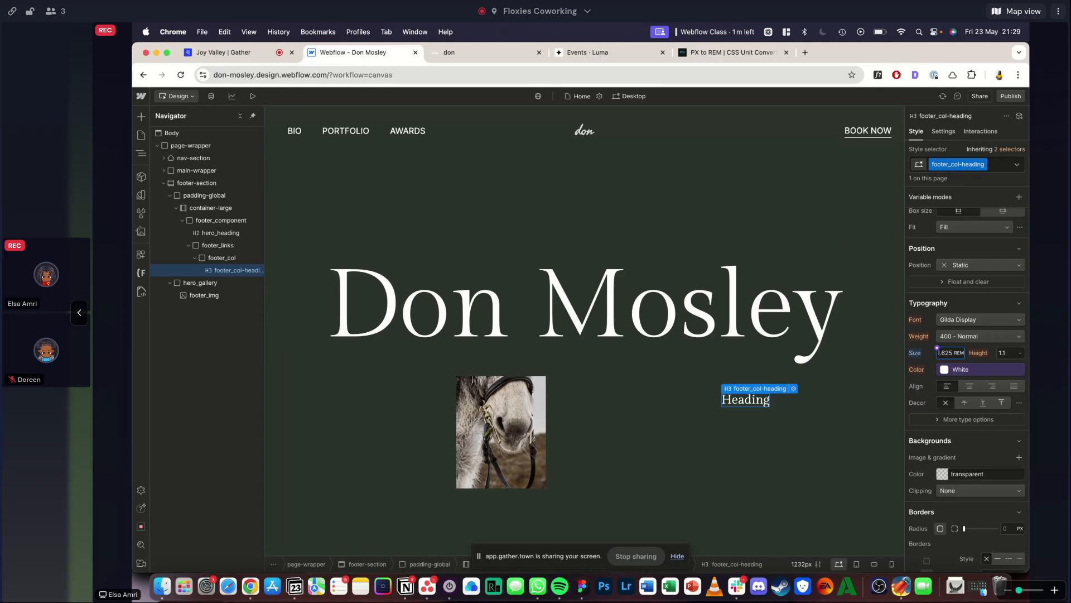
click(486, 52)
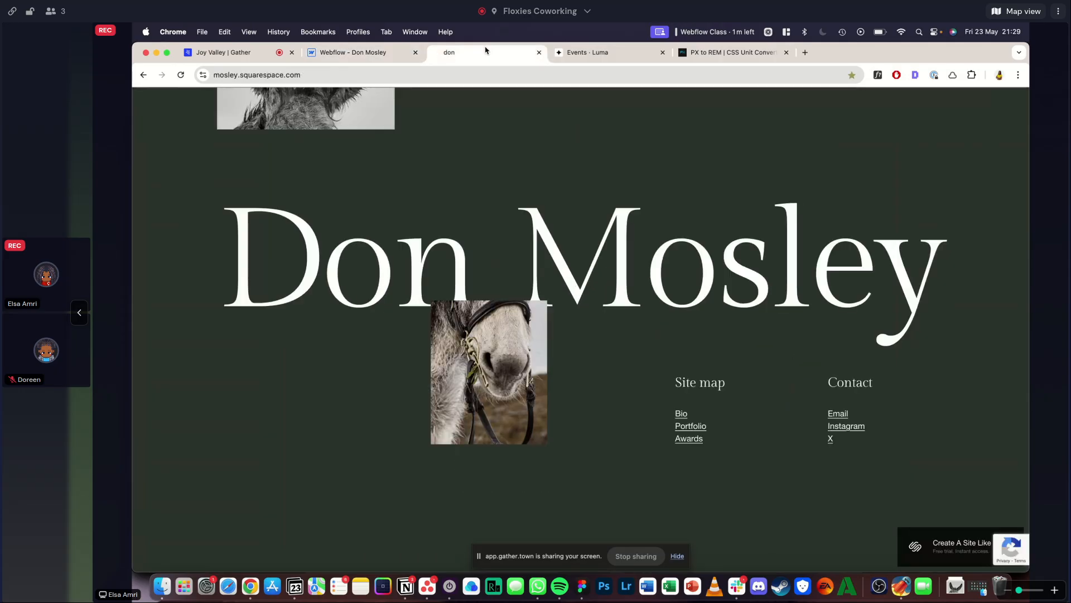
click(354, 52)
- Set the pointer events of hero_gallery to None so the footer elements beneath it can be selected
click(748, 402)
click(748, 402)
double_click(722, 400)
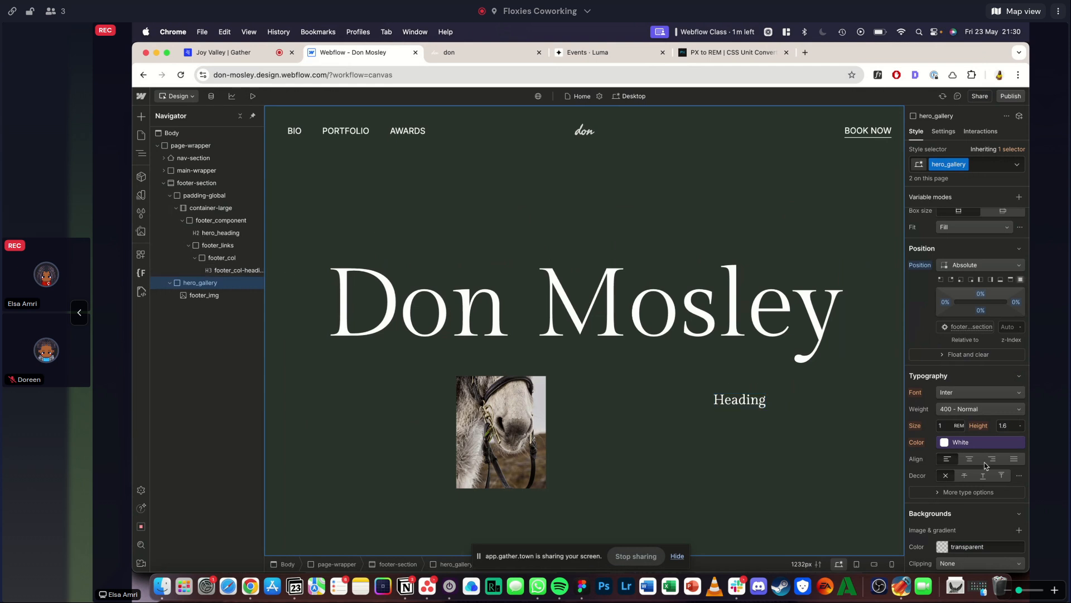
scroll(1027, 424, down, 10)
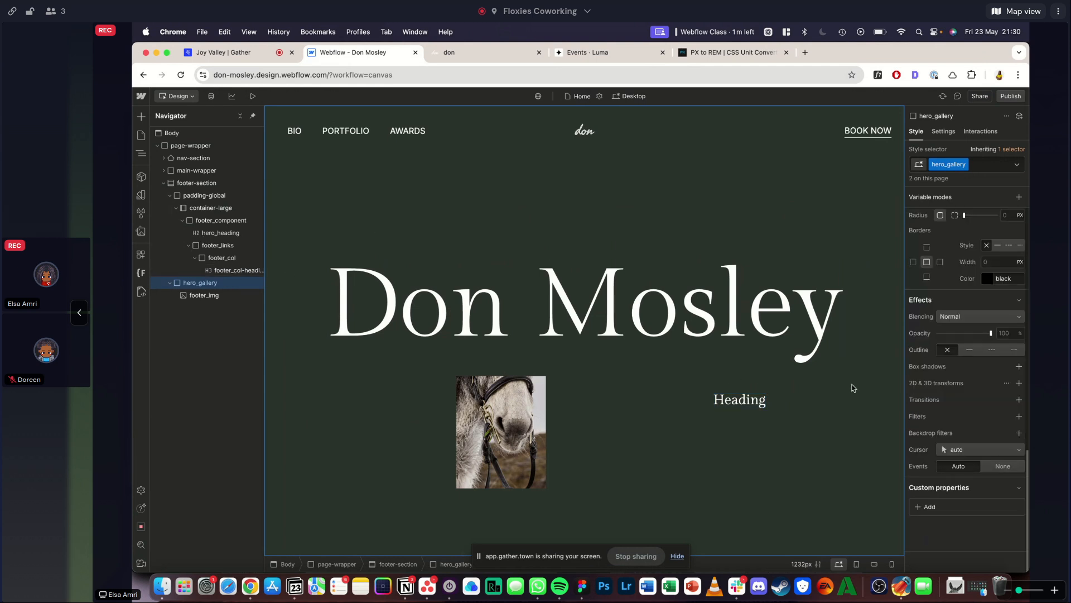
click(951, 467)
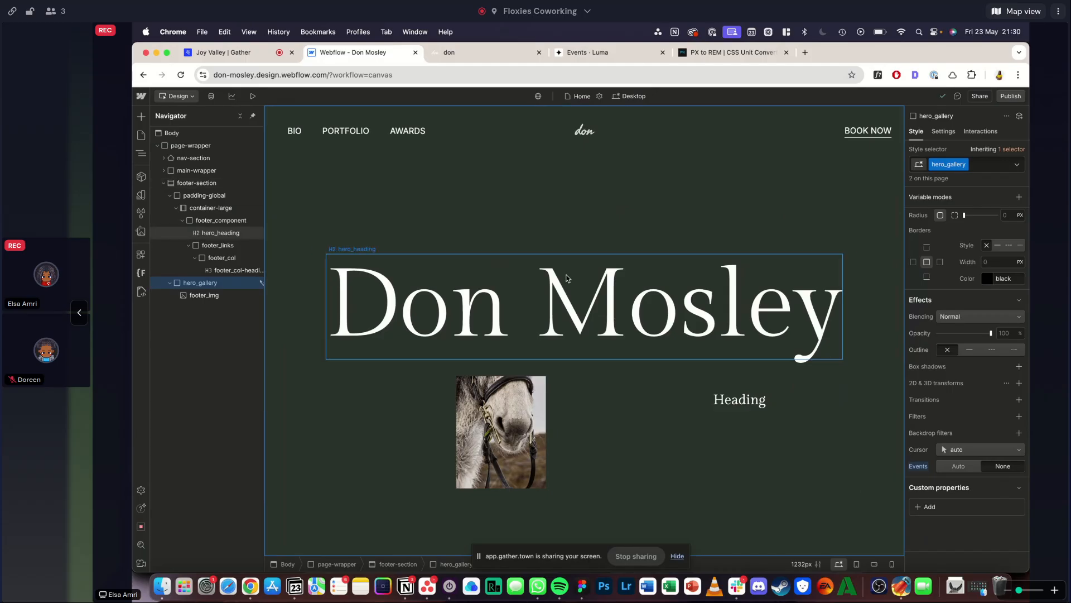
click(581, 363)
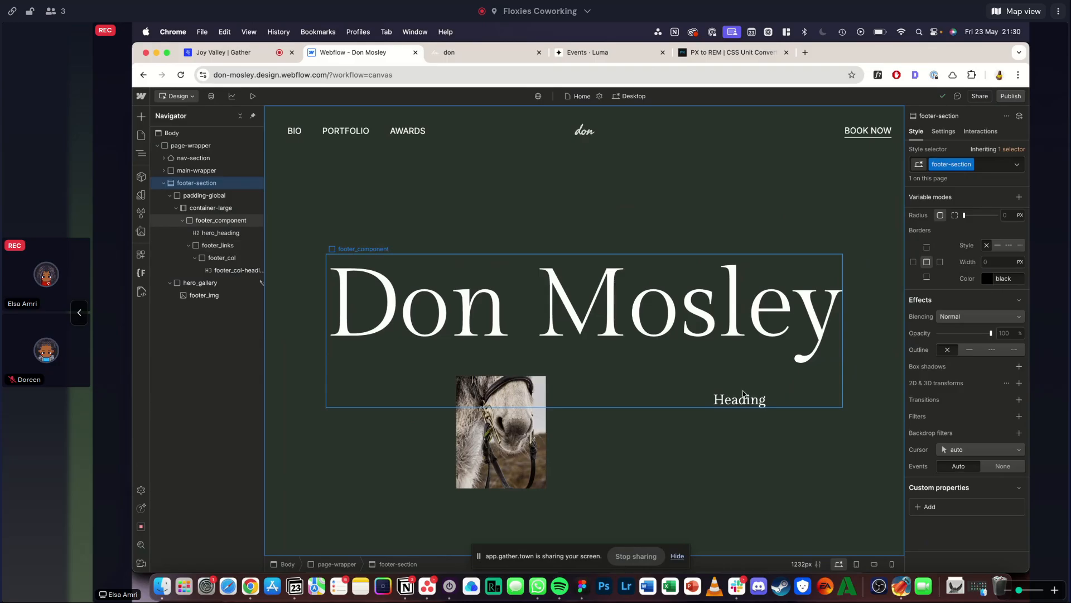
click(213, 283)
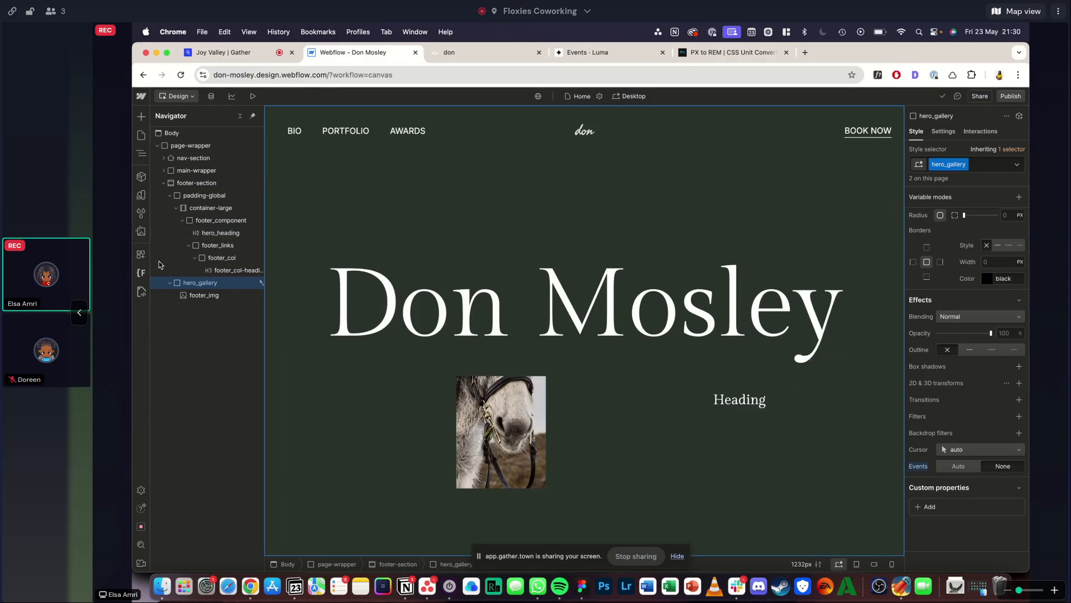
- Change the text of the footer_col-heading element to "Site map"
click(238, 271)
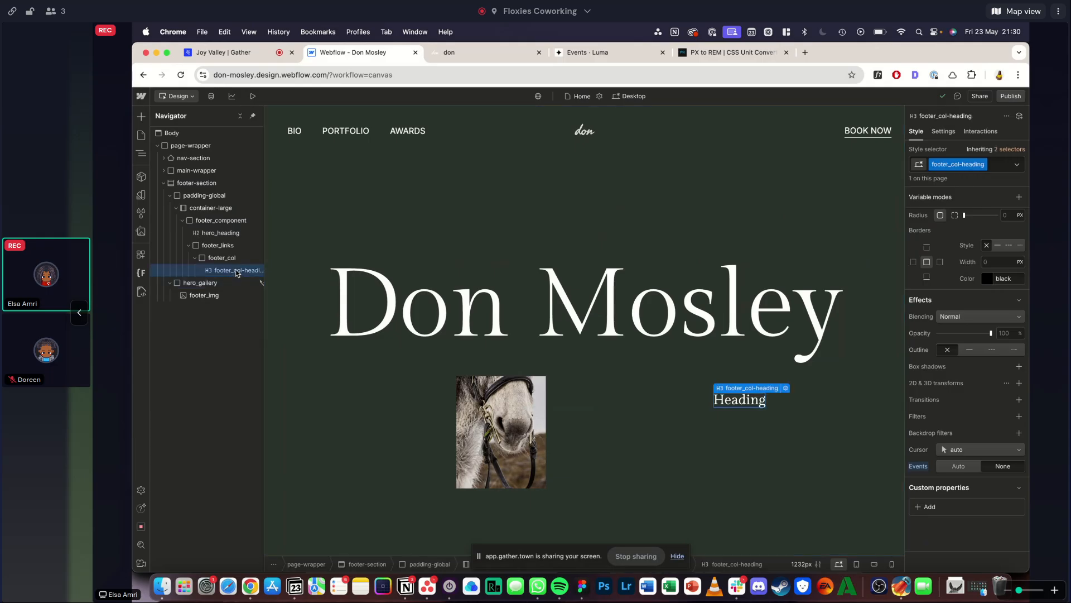
key(Return)
text(Site map)
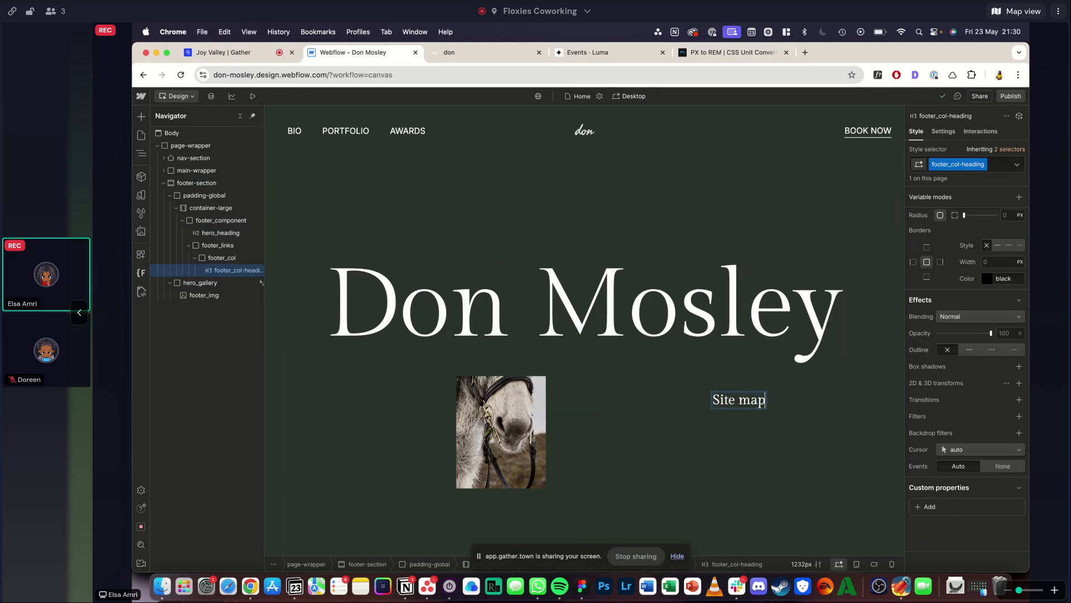
key(Escape)
- Add a div block with the class footer_col-links below the "Site map" heading and give it a vertical flex layout
key(super+k)
text(d)
key(Return)
key(super+Return)
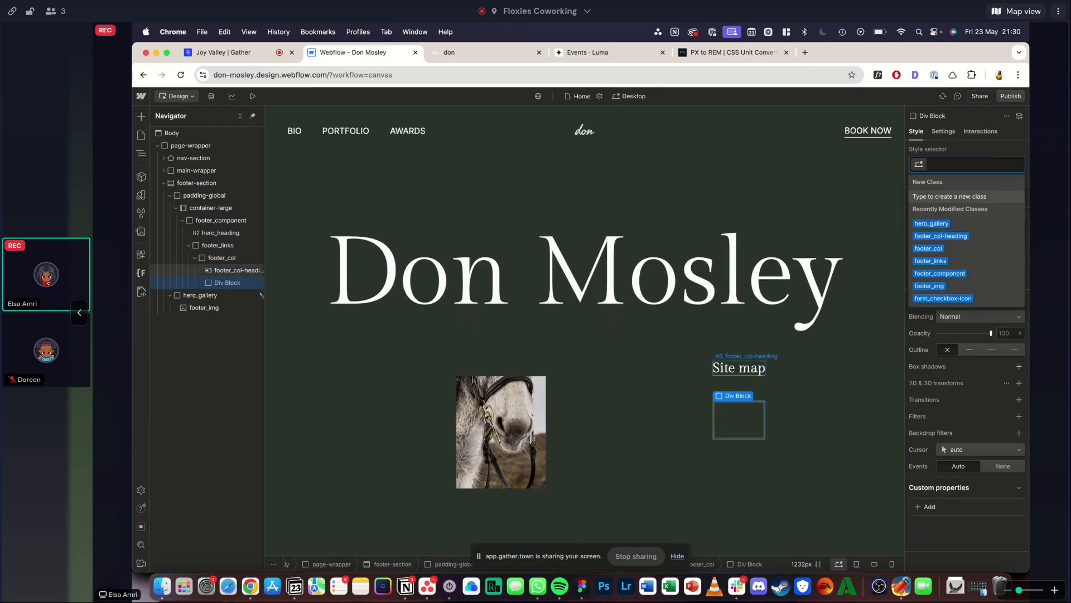
text(footer_)
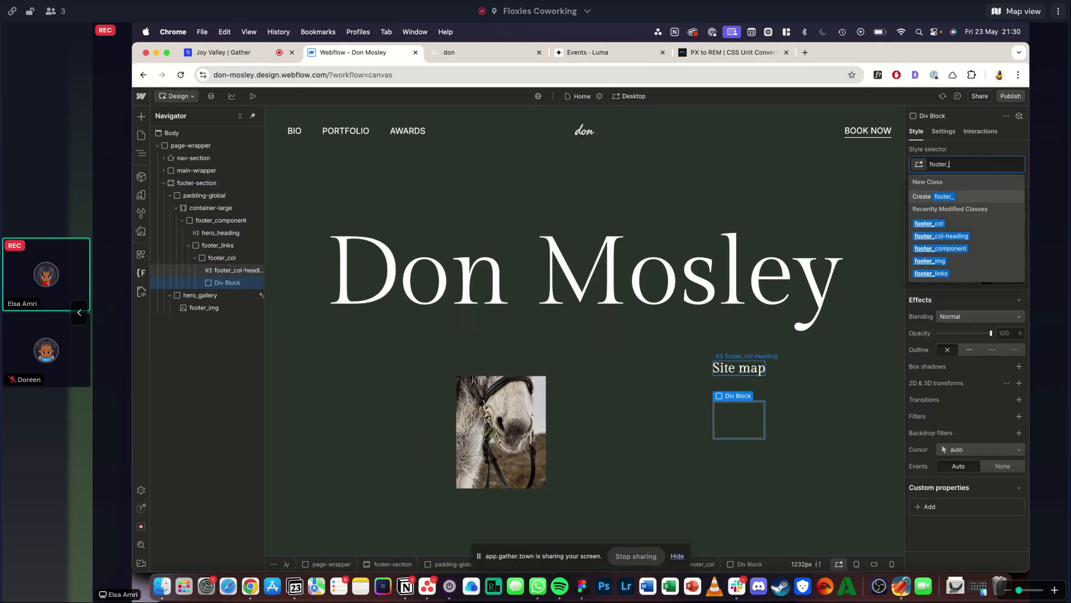
text(col-links)
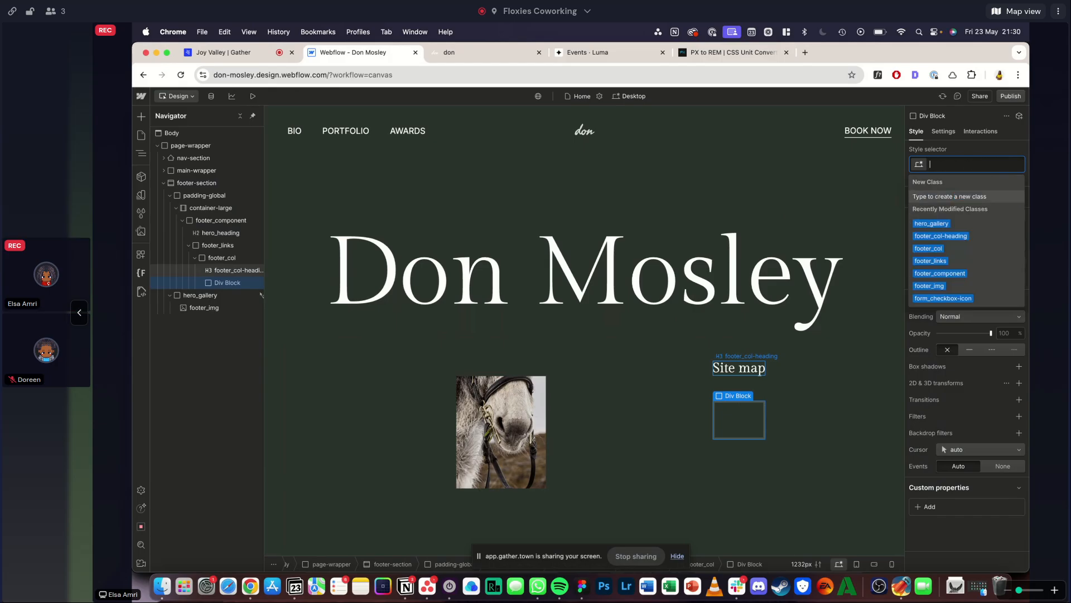
key(Return)
scroll(1011, 293, up, 5)
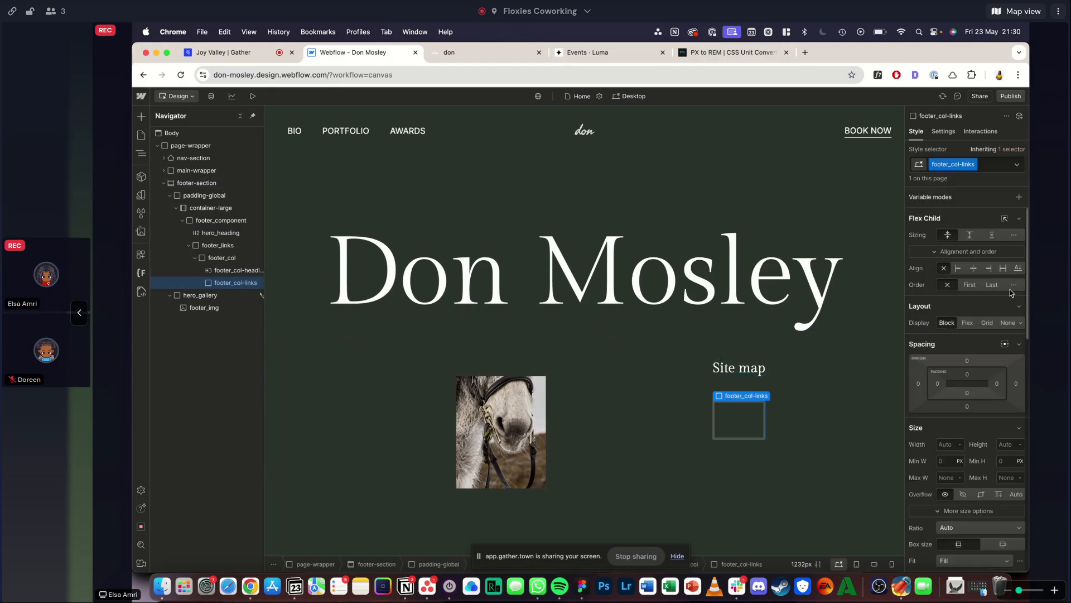
click(967, 323)
- Add a text link inside footer_col-links and set its text to "Bio", matching the reference footer
key(super+k)
text(text)
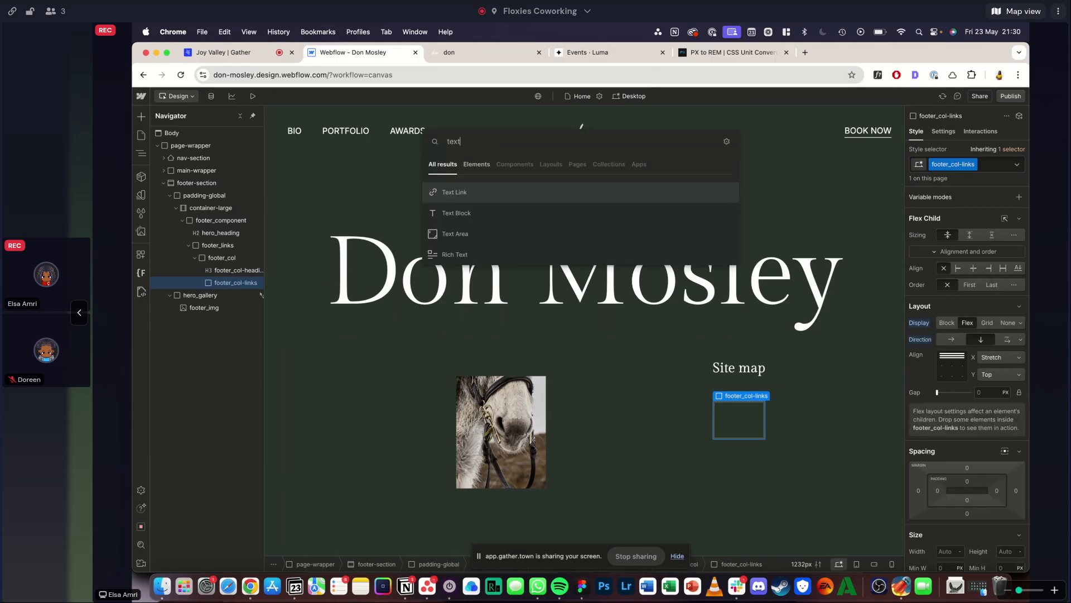
key(Return)
click(453, 58)
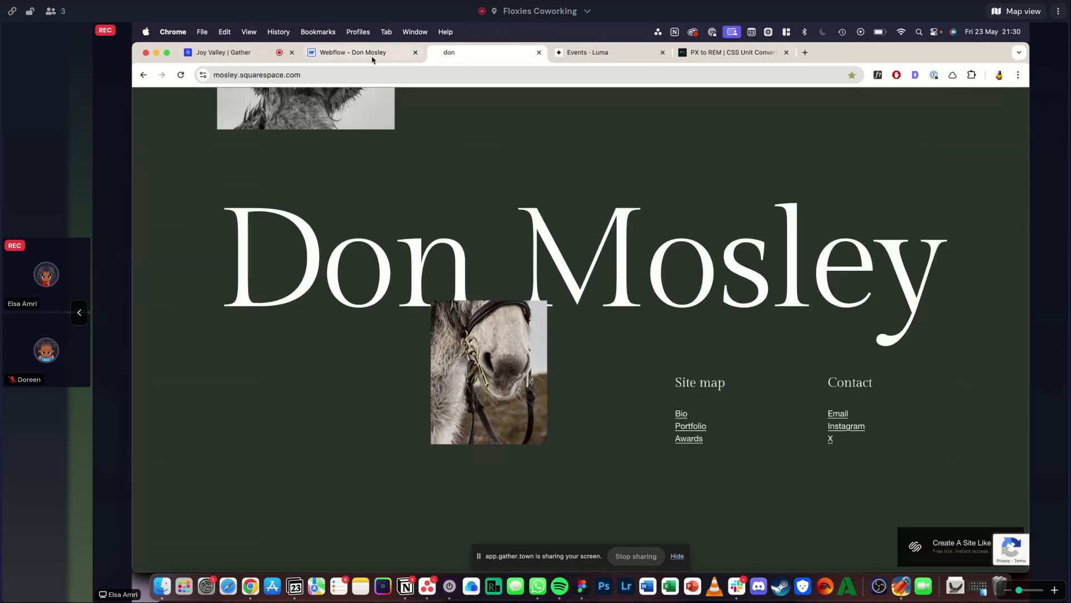
click(358, 56)
key(super+a)
click(738, 425)
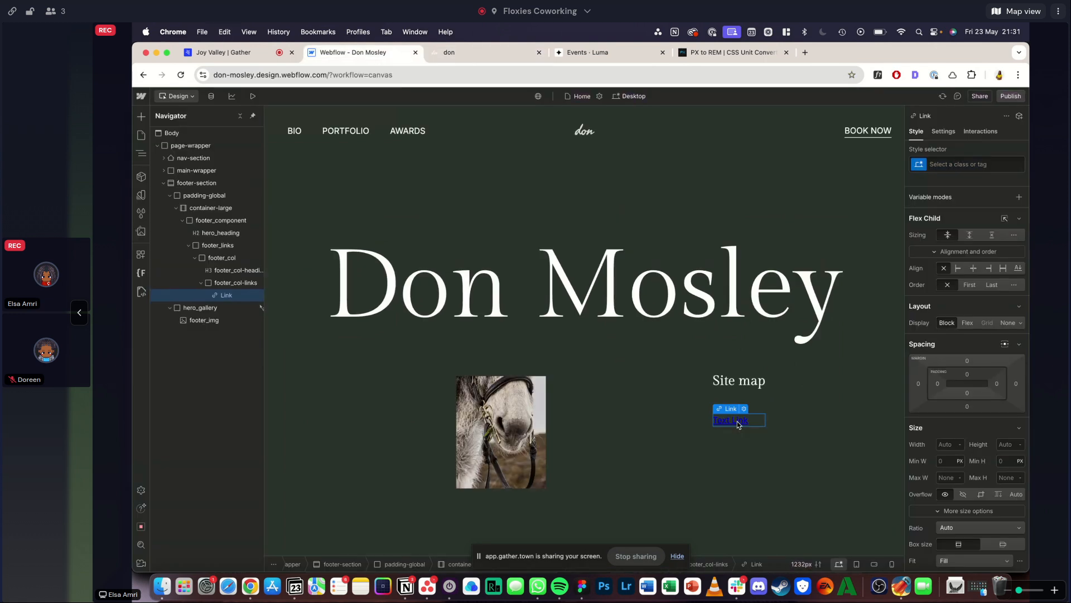
double_click(738, 422)
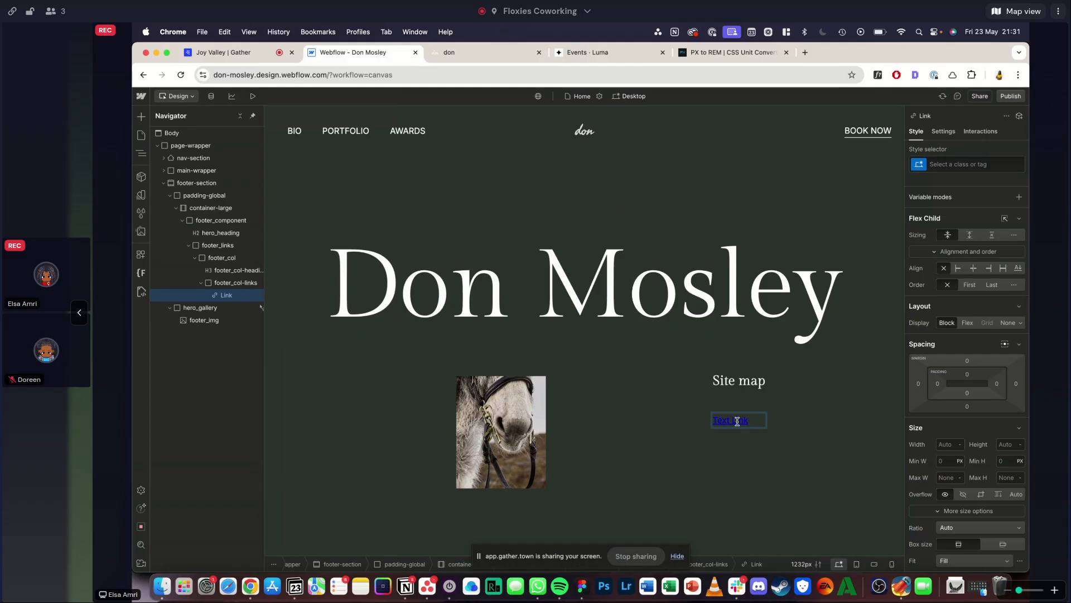
key(super+a)
text(Bio)
key(Escape)
- Give the "Bio" link the class footer_link
scroll(1000, 221, down, 4)
click(968, 164)
text(footer_link)
key(Return)
- Set the footer_link text alignment to left and open its text color settings
scroll(968, 426, down, 3)
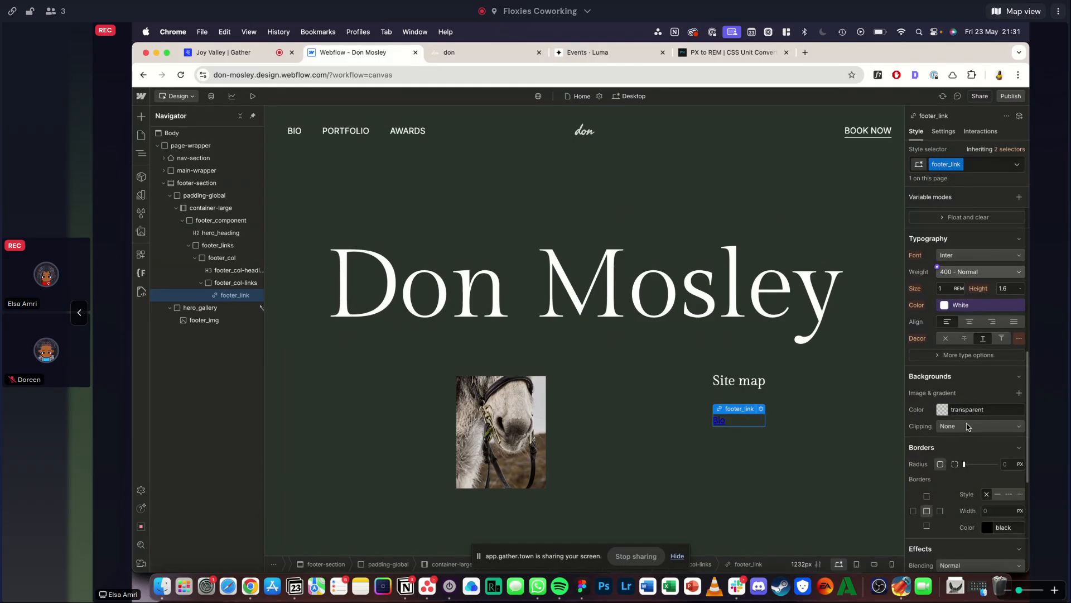
scroll(967, 427, down, 1)
scroll(953, 346, up, 1)
click(953, 333)
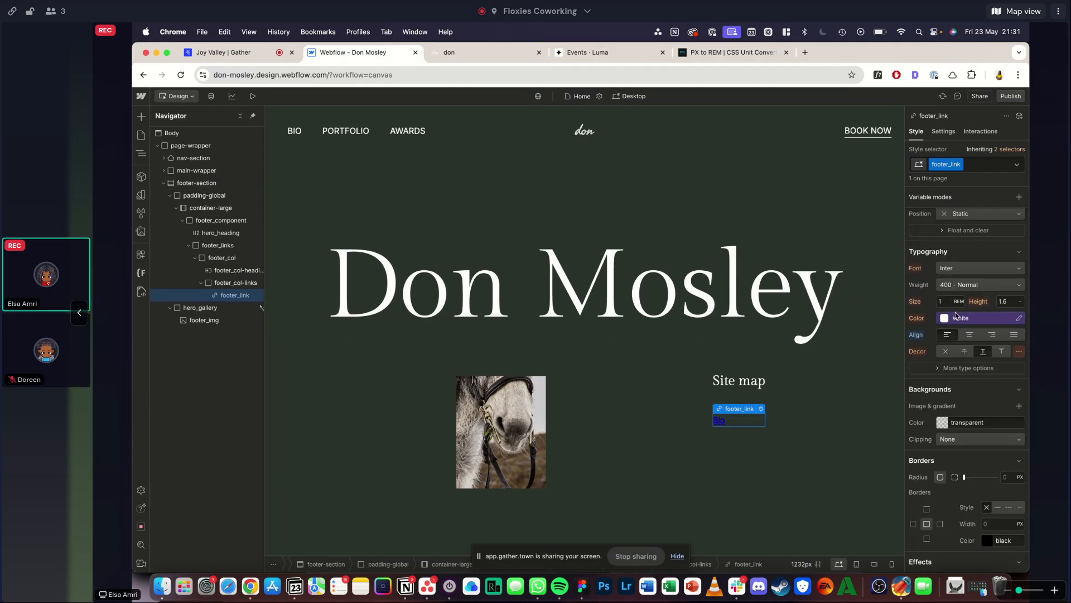
click(956, 317)
click(930, 442)
click(920, 335)
- Inspect the font of the "Bio" link in the reference footer with WhatFont
click(445, 52)
click(878, 75)
click(682, 416)
key(Escape)
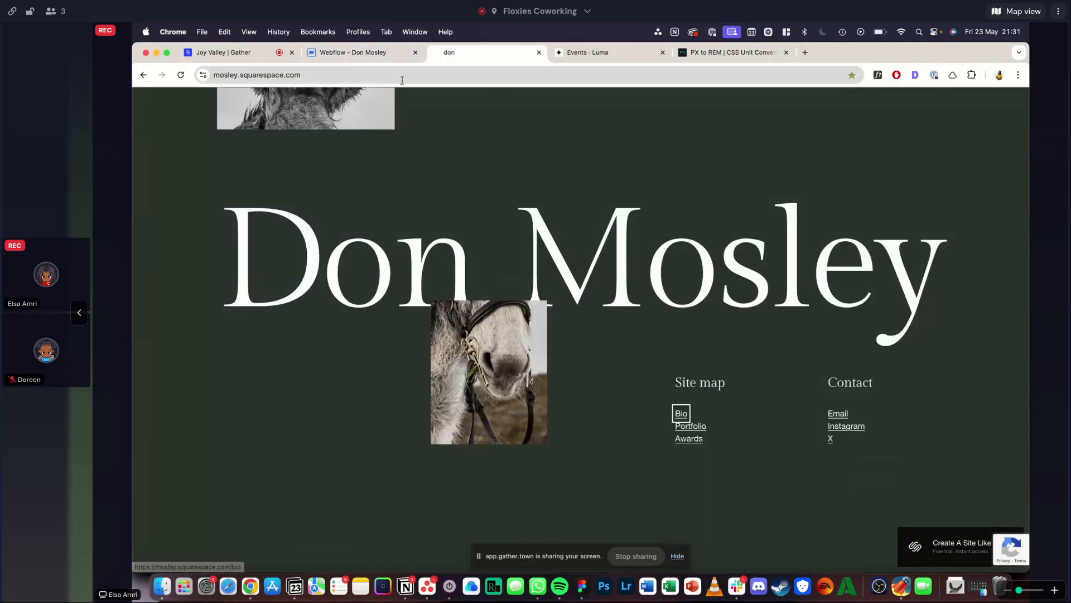
click(626, 354)
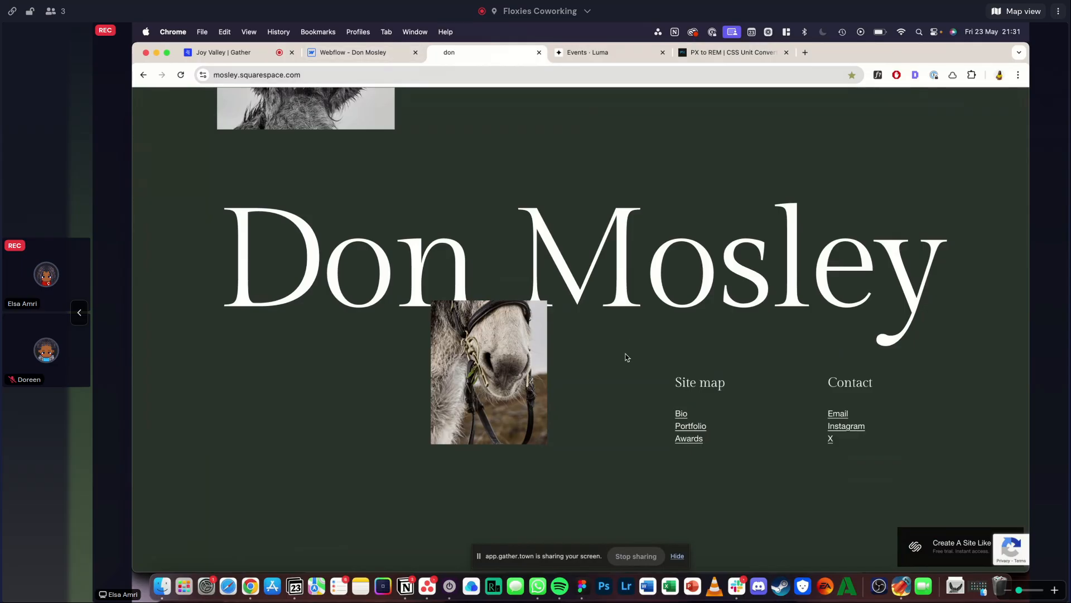
- Duplicate the "Bio" footer_link twice within footer_col-links, checking the link list against the reference footer
click(377, 56)
key(super+d)
key(super+d)
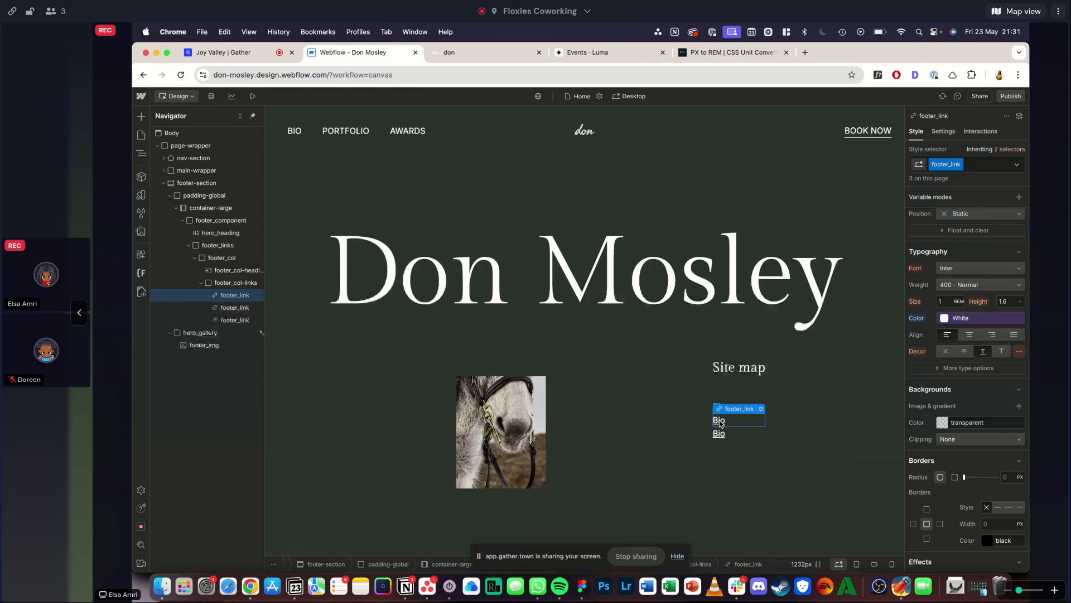
click(441, 54)
click(360, 54)
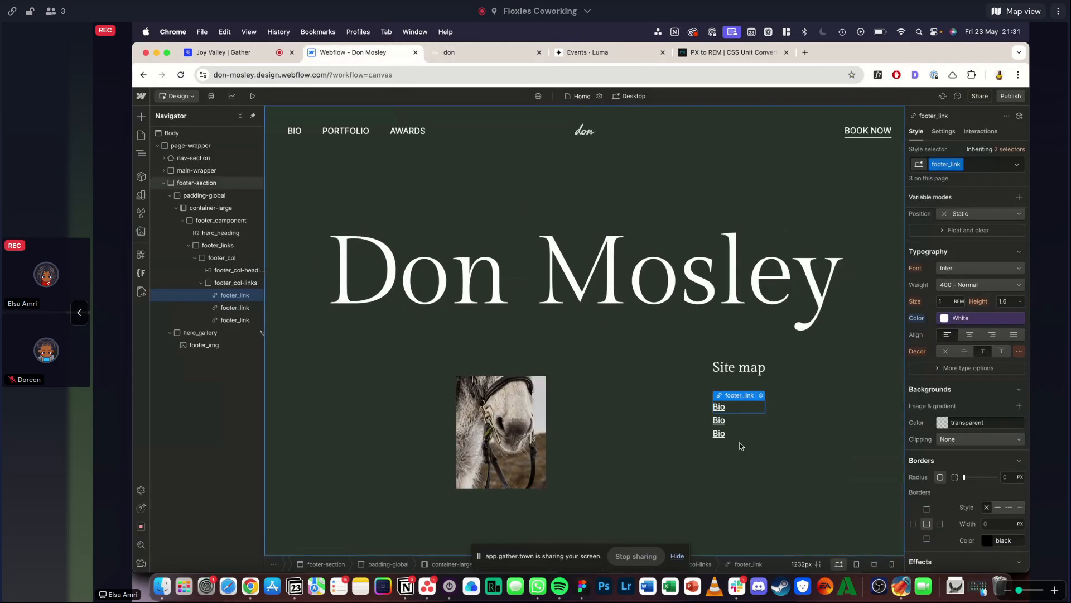
- Change the text of the second and third footer links to "Portfolio" and "Awards"
double_click(717, 420)
text(Portfol)
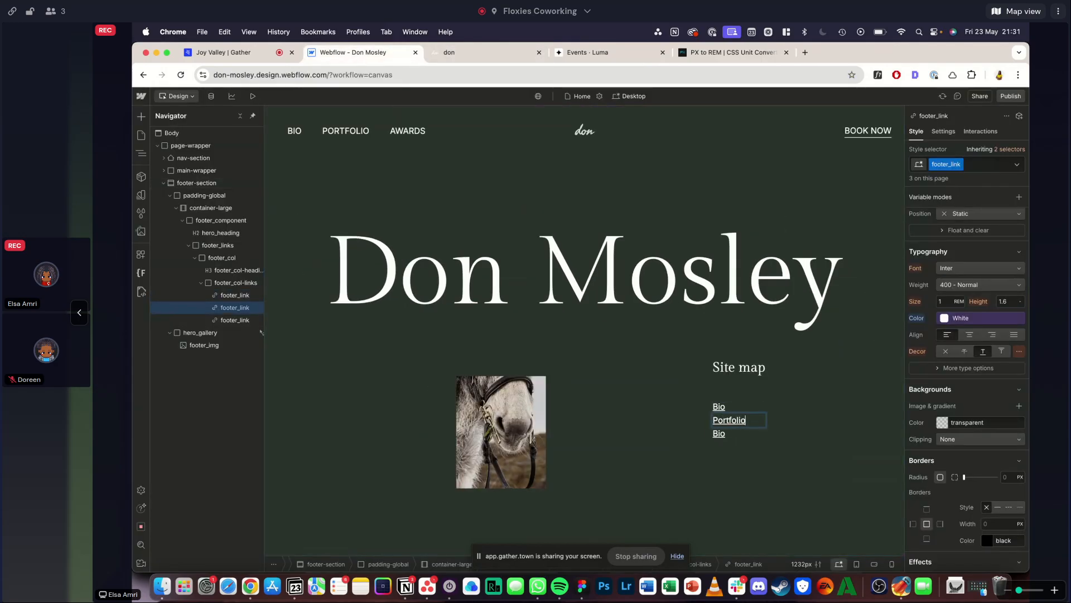
double_click(718, 434)
text(Awarads)
key(BackSpace)
key(BackSpace)
key(Escape)
- Duplicate the "Site map" footer_col within footer_links to create a second column
key(Up)
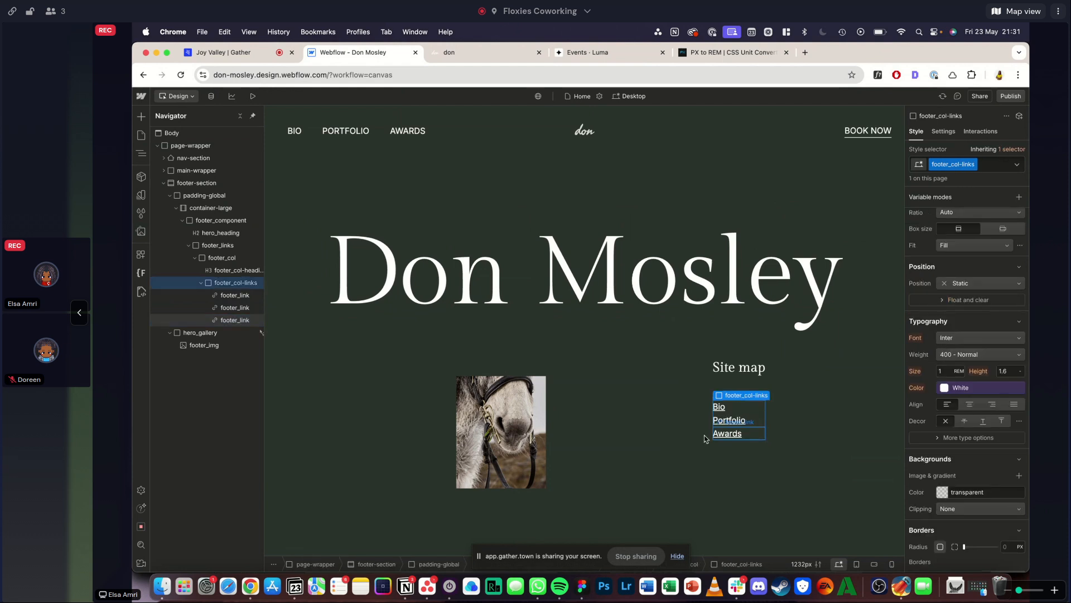
click(731, 379)
key(super+c)
key(super+v)
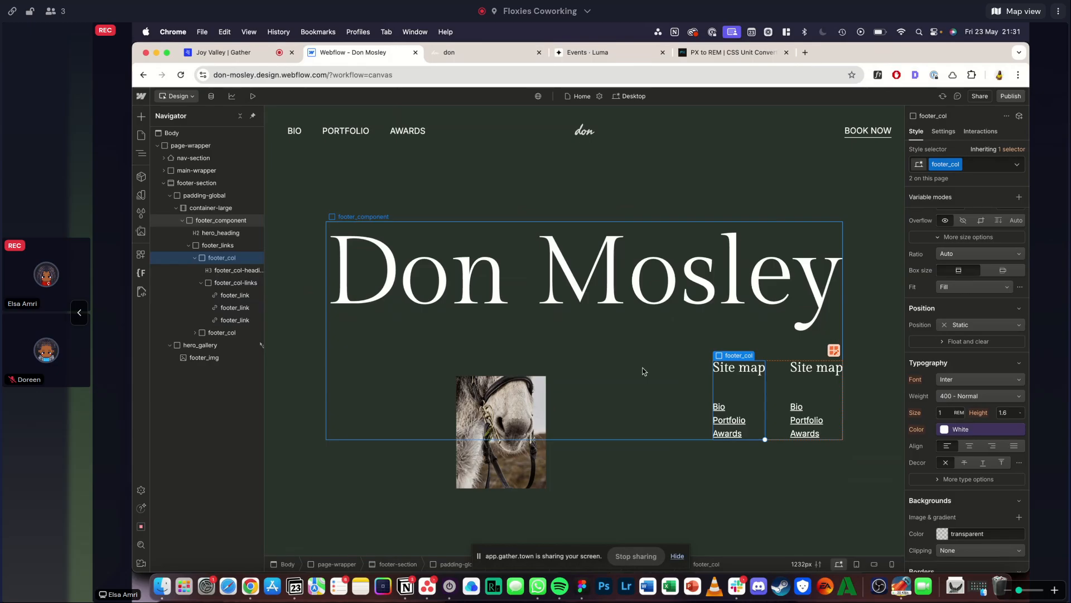
- Try to align the footer_links grid columns to the end with the block's own alignment cleared
click(781, 386)
scroll(986, 330, up, 3)
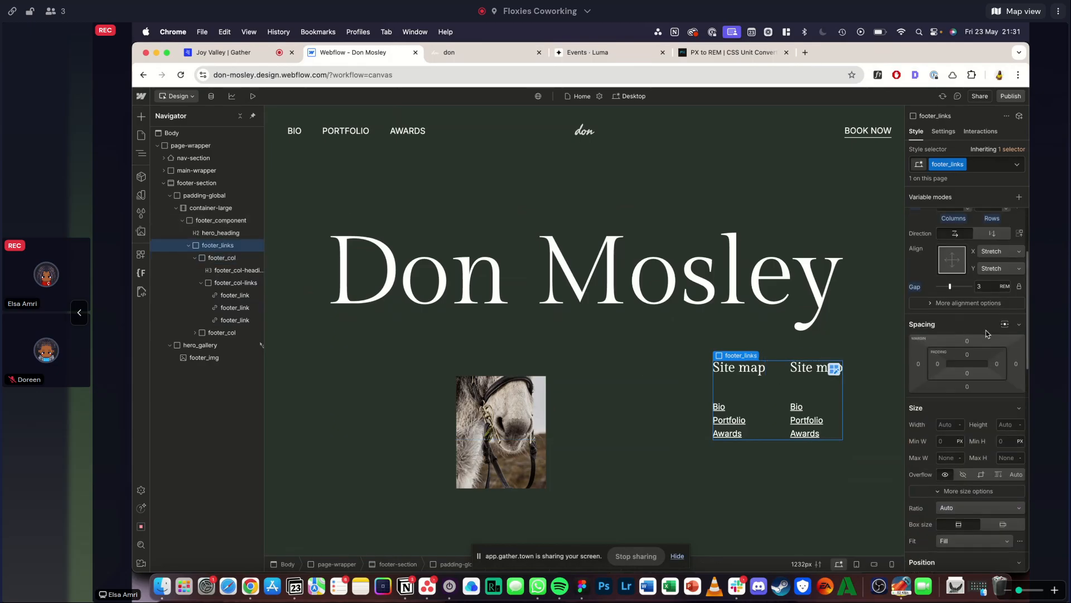
scroll(988, 333, up, 3)
alt+click(920, 270)
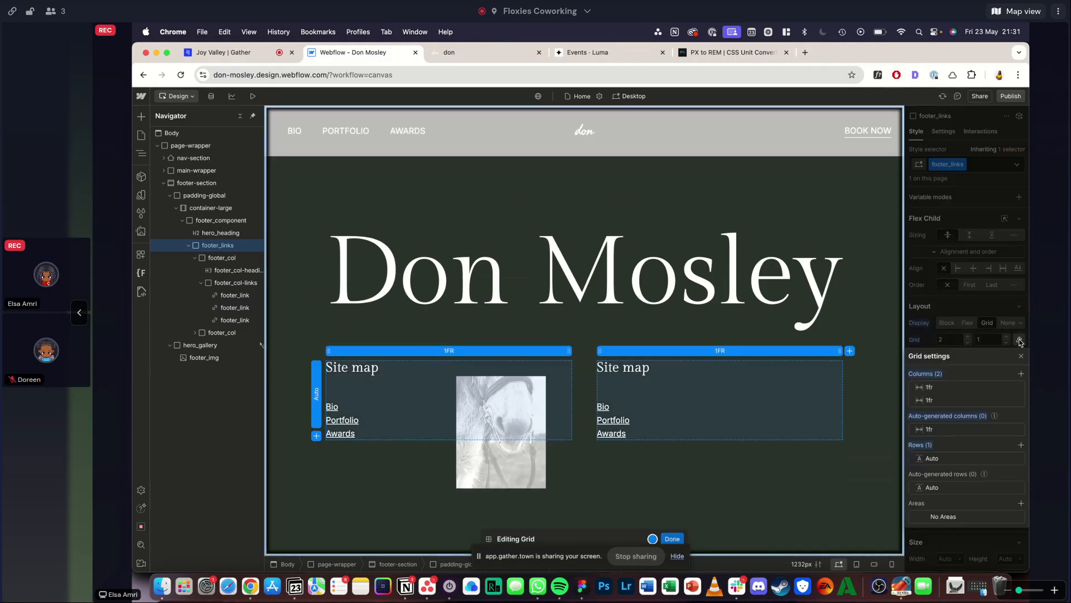
click(973, 438)
click(974, 454)
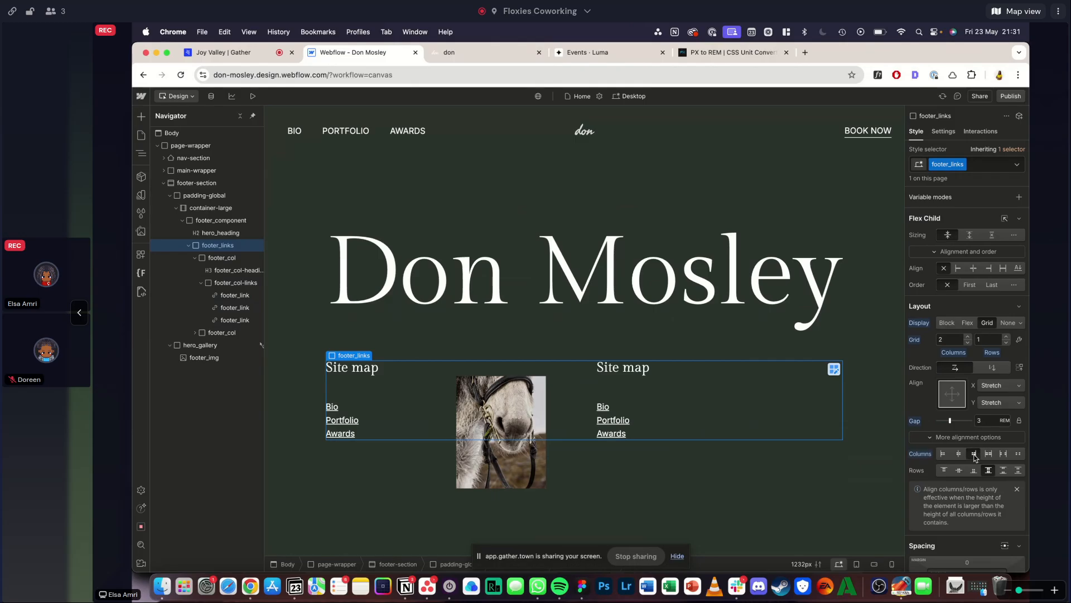
click(988, 269)
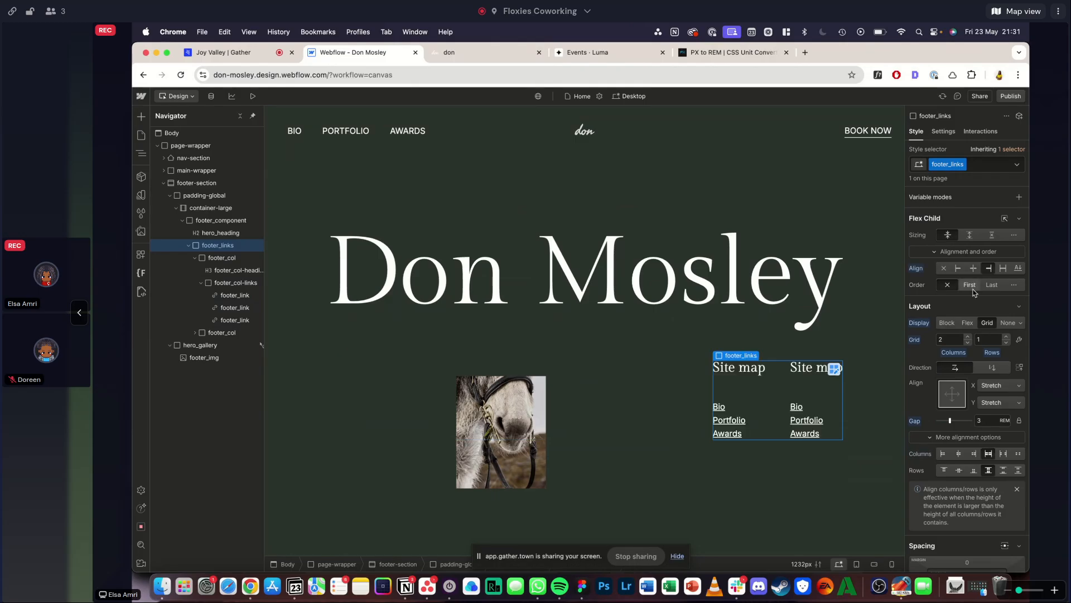
- Try widths of 50% and 40% for footer_links, comparing the column placement with the reference footer
key(ctrl+Tab)
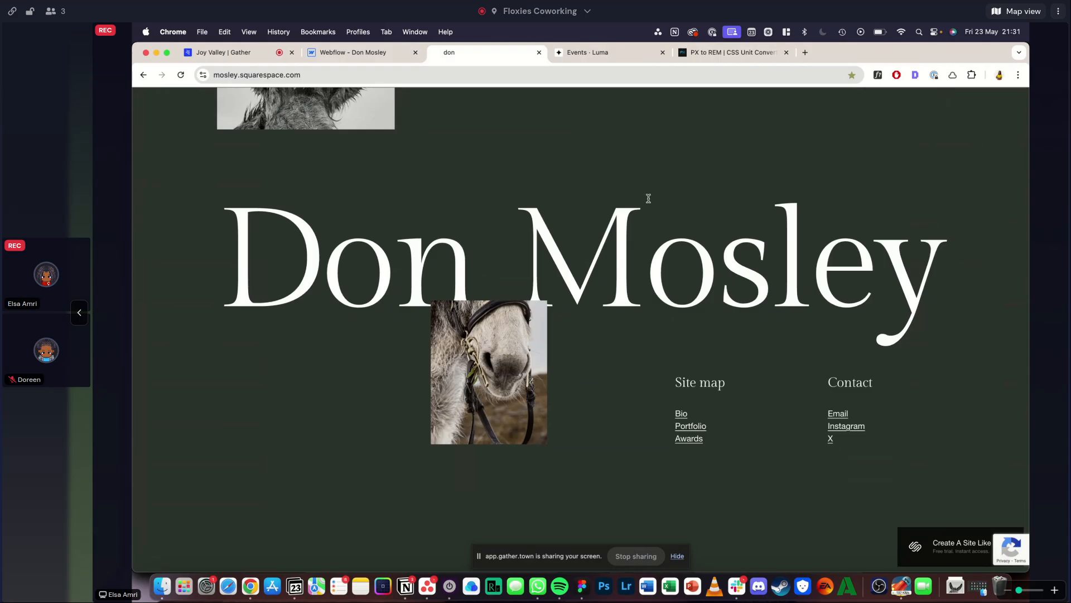
click(357, 56)
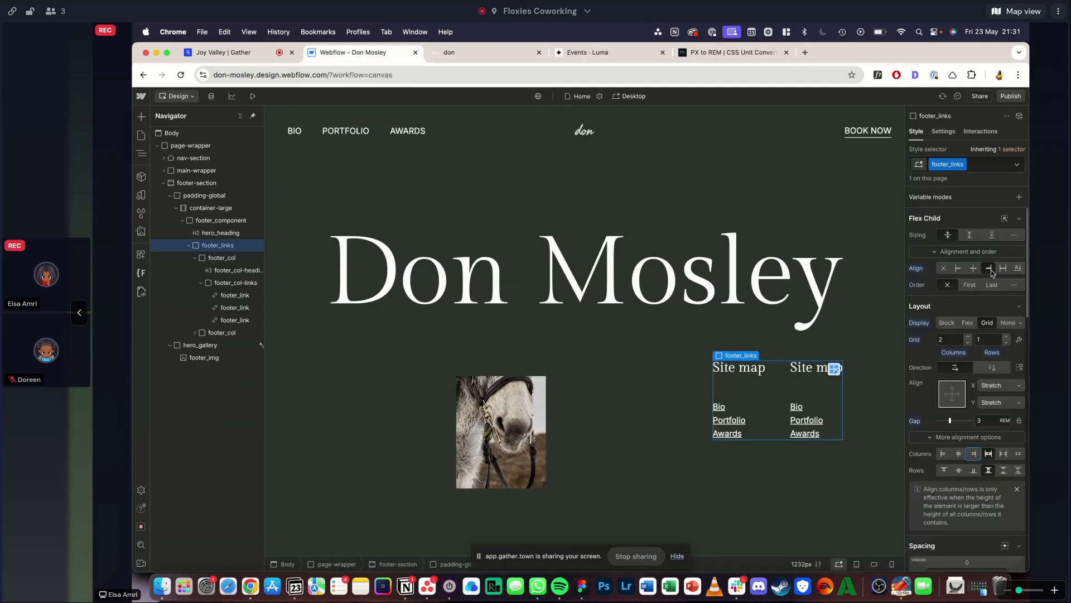
scroll(957, 391, down, 4)
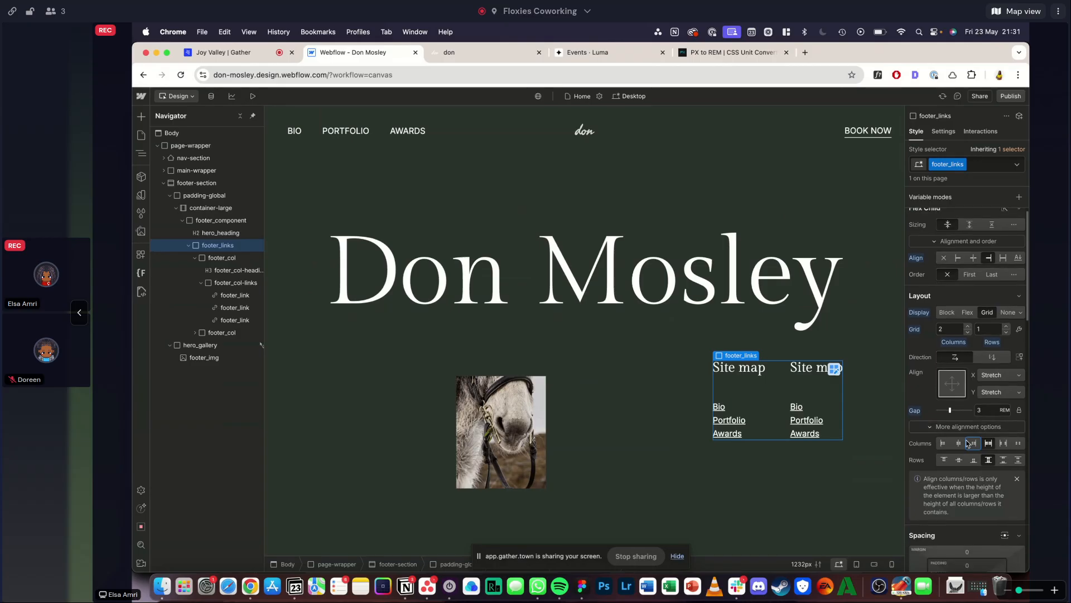
click(950, 430)
text(50%)
key(Return)
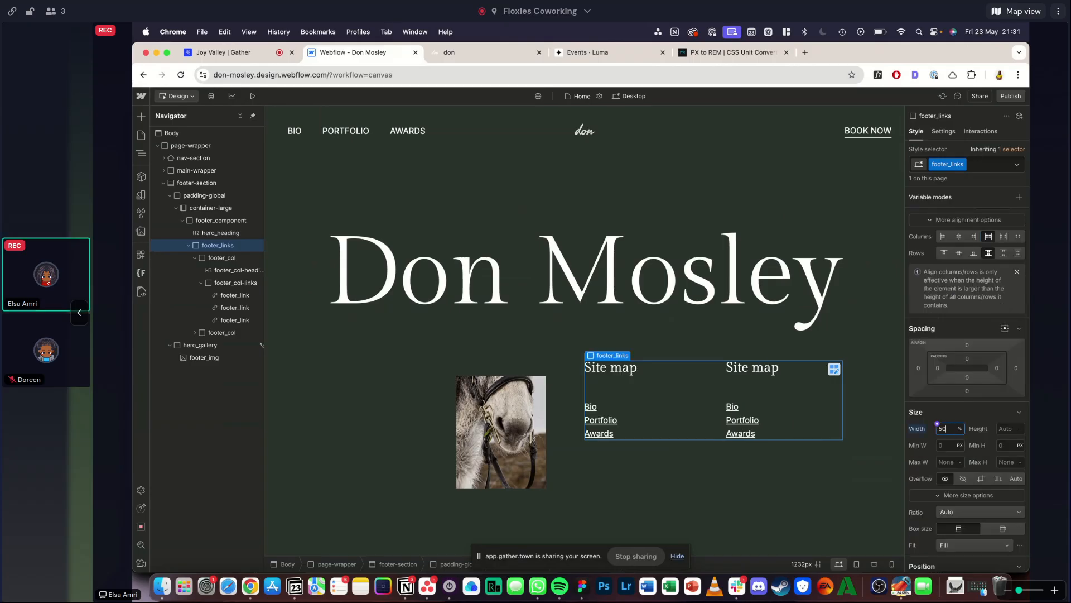
click(466, 51)
click(401, 54)
text(40)
key(Return)
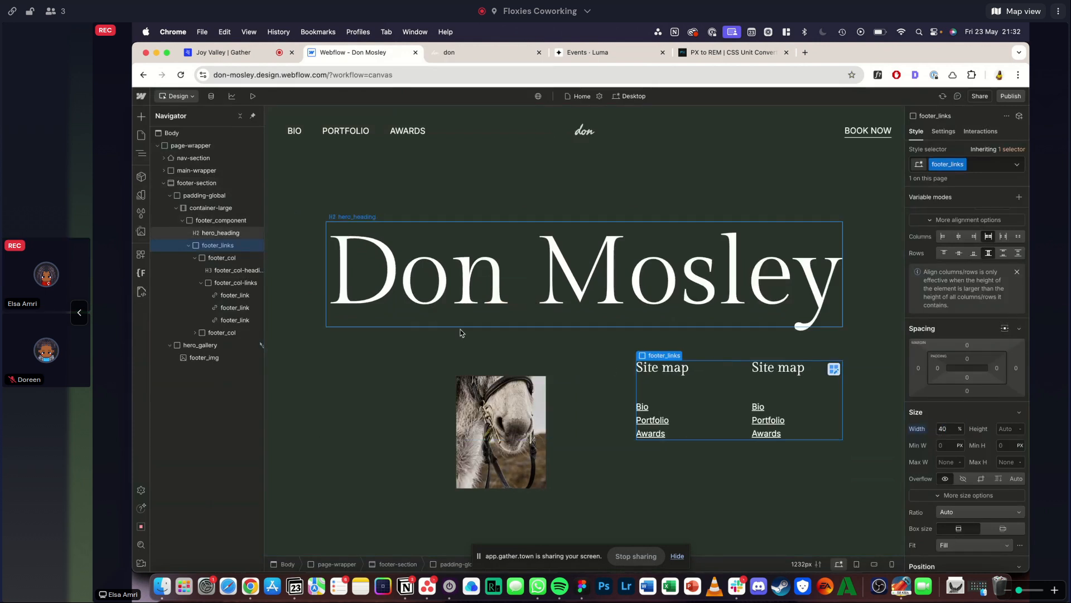
- Change the second footer column's heading to "Contact", matching the reference footer
click(781, 367)
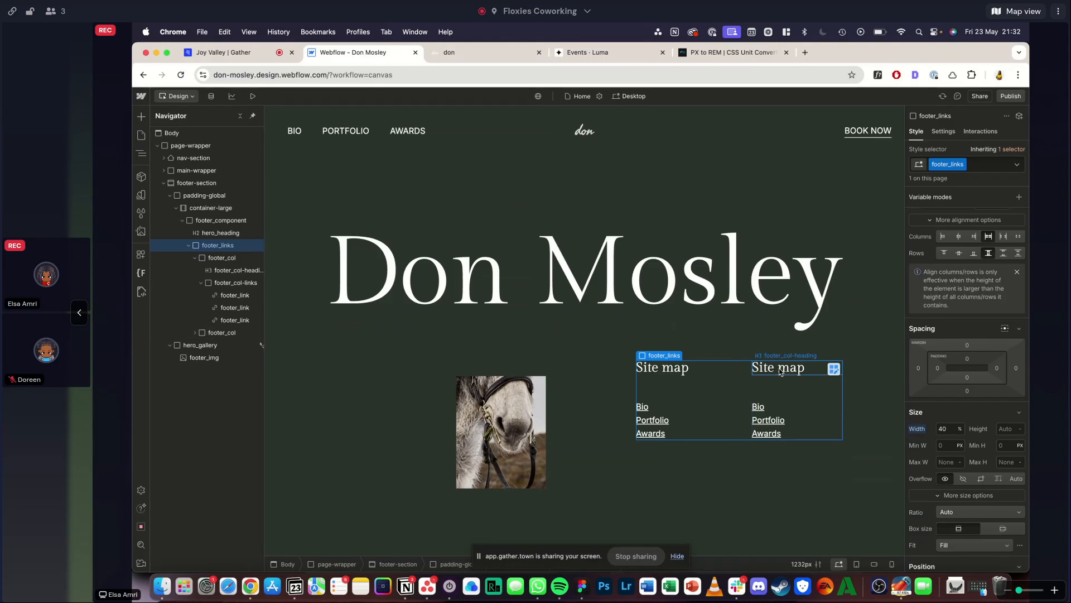
click(452, 60)
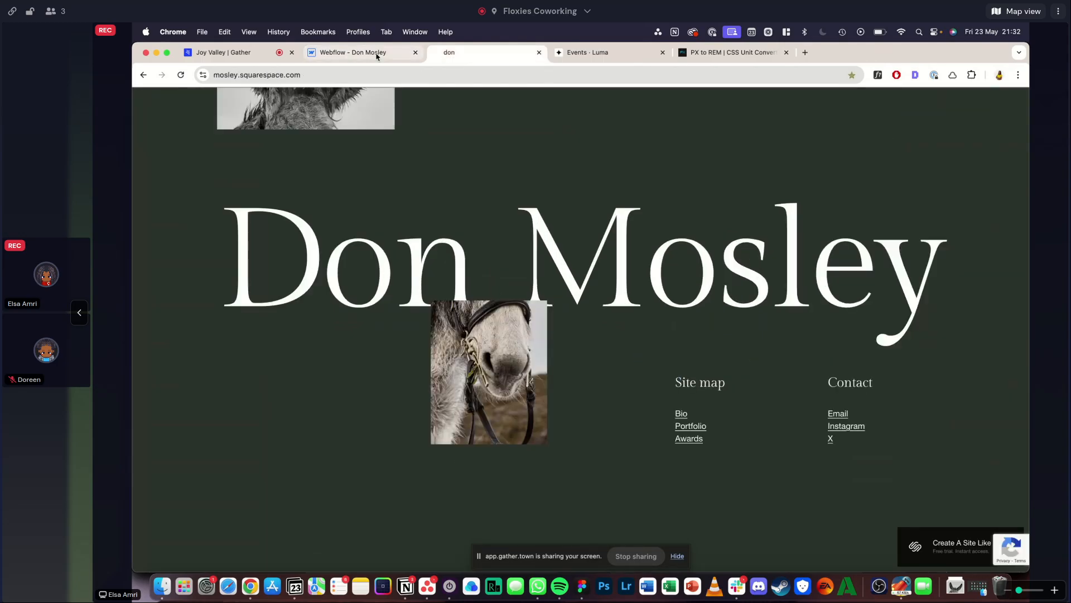
click(357, 53)
key(super+a)
text(Contact)
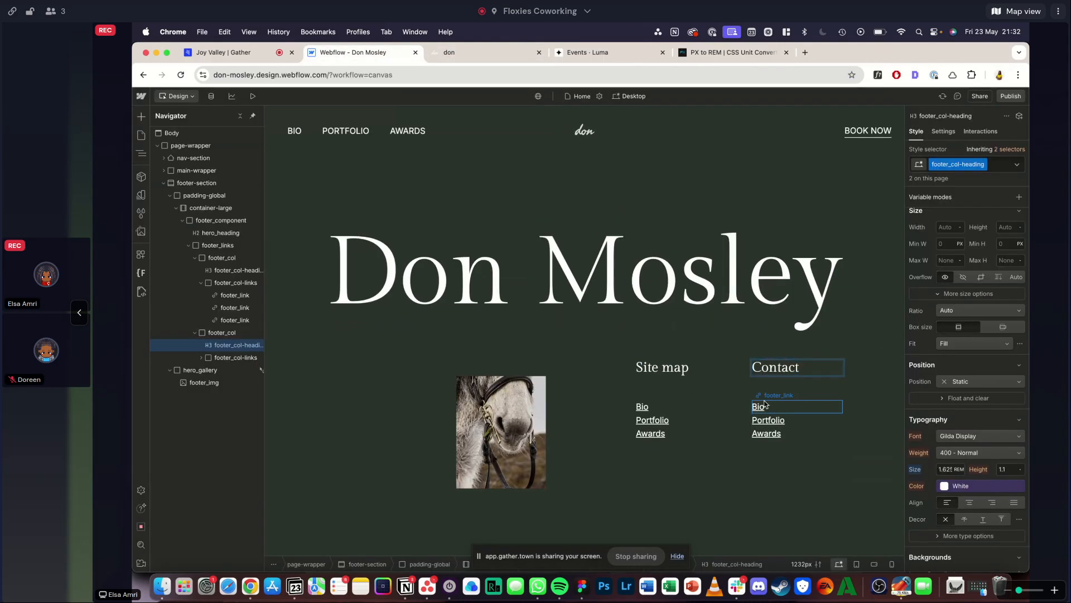
- Set the three links under the "Contact" heading to "Email", "Instagram" and "X"
double_click(765, 405)
double_click(764, 405)
text(ail)
key(Escape)
click(463, 52)
click(348, 56)
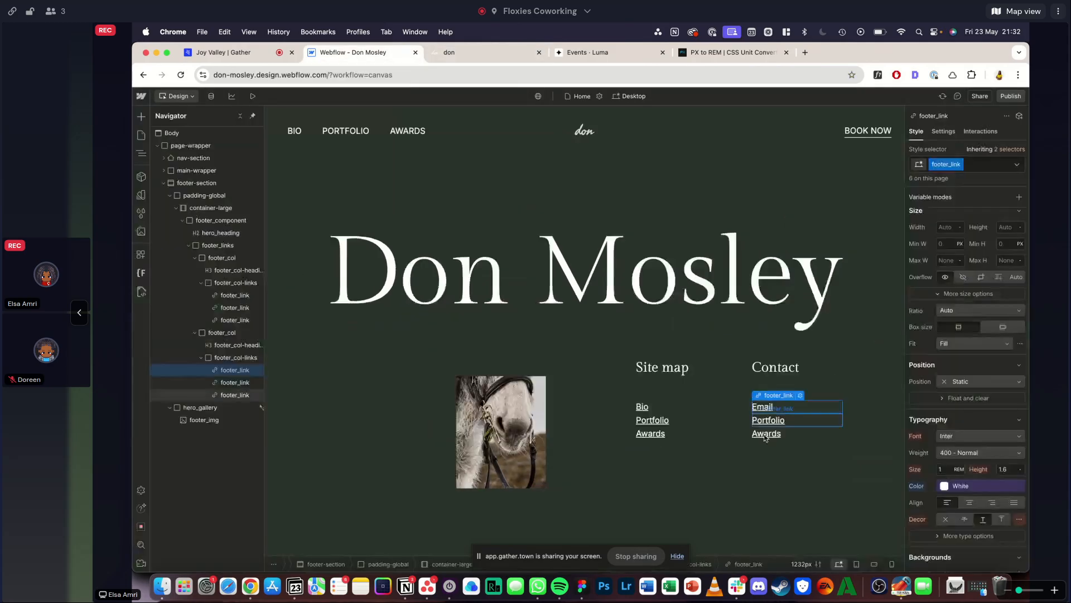
click(764, 420)
double_click(764, 419)
text(Instagram)
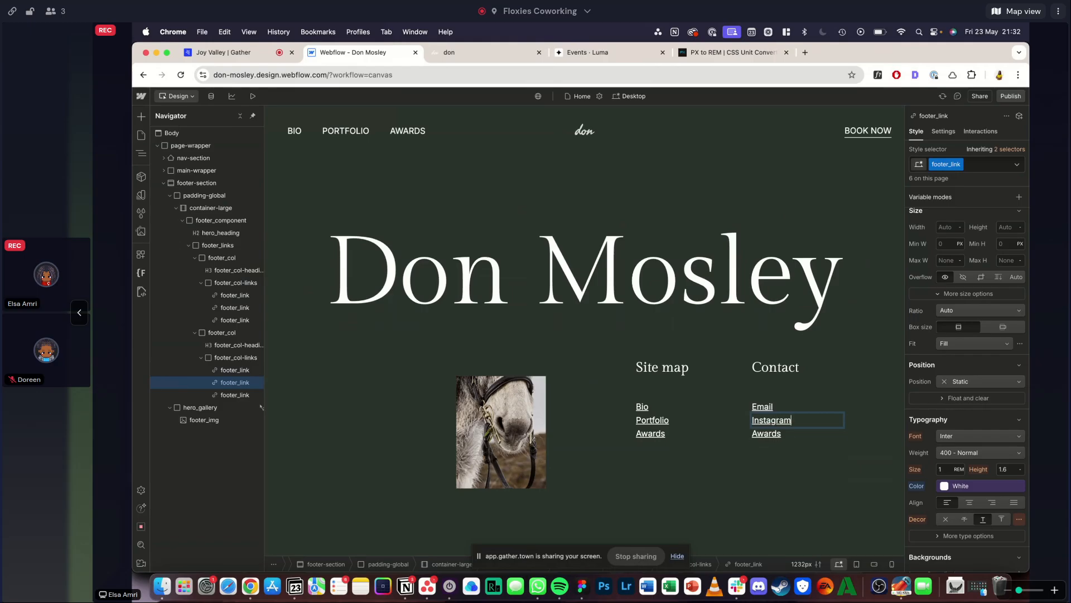
click(766, 433)
double_click(766, 433)
text(X)
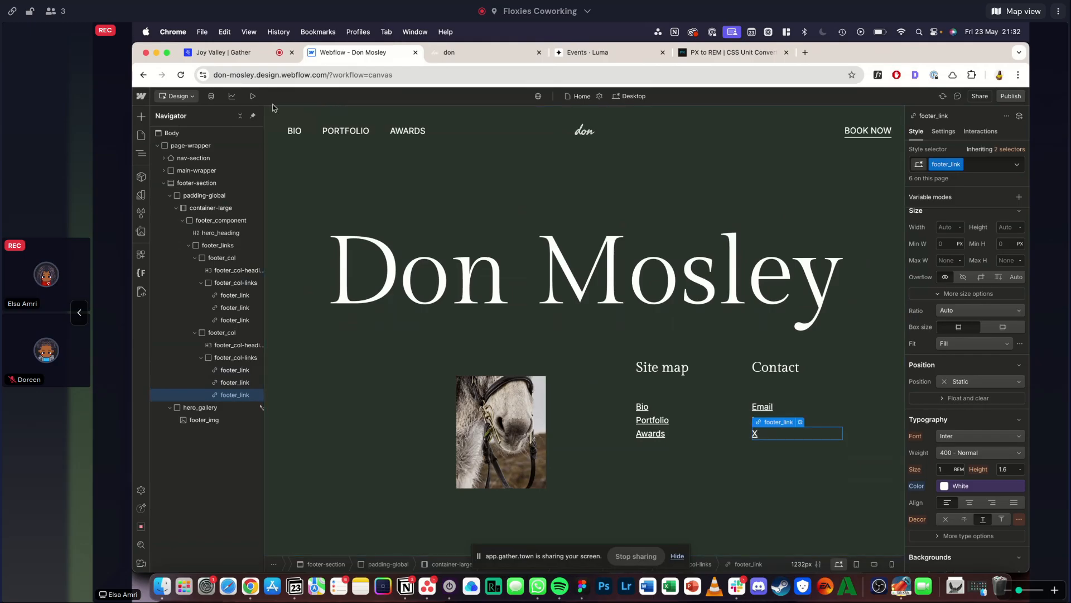
- Preview the footer against the reference and set the footer_links width to 35%
click(253, 96)
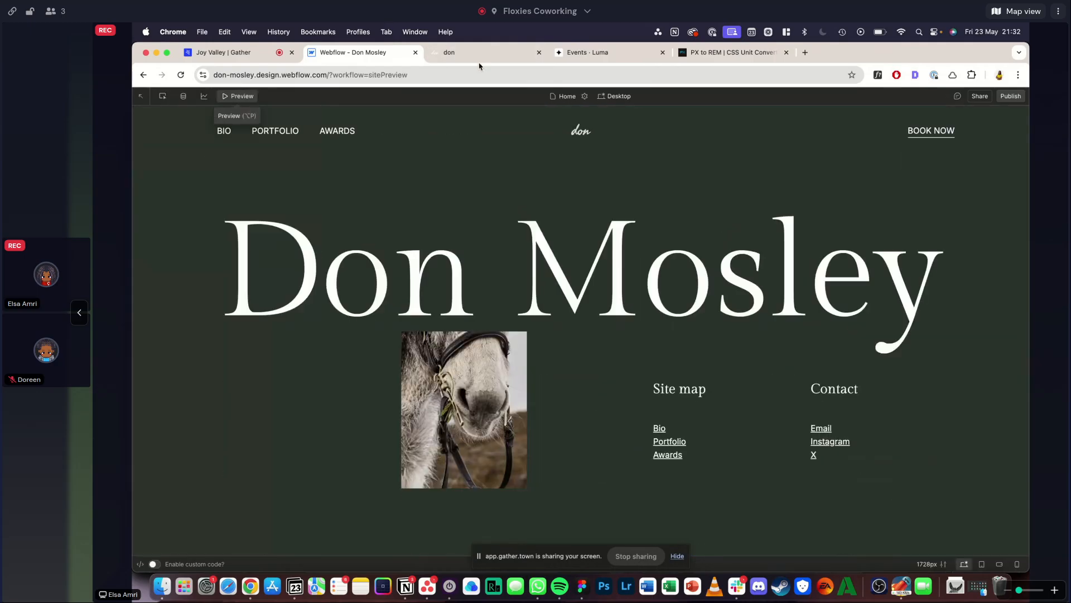
click(493, 50)
click(393, 56)
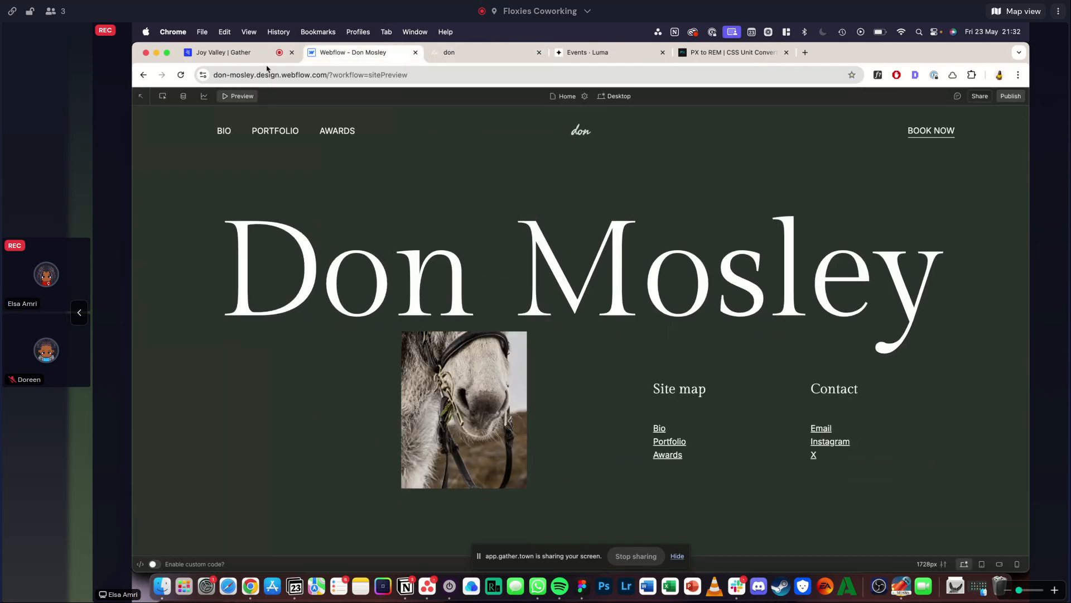
click(252, 100)
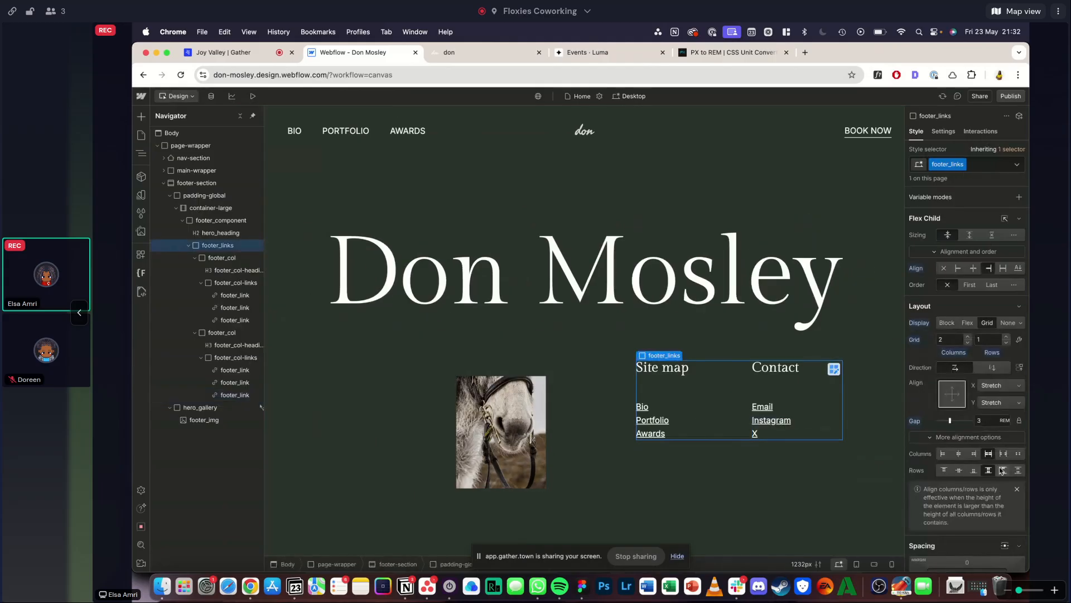
scroll(993, 435, down, 3)
click(942, 498)
text(35)
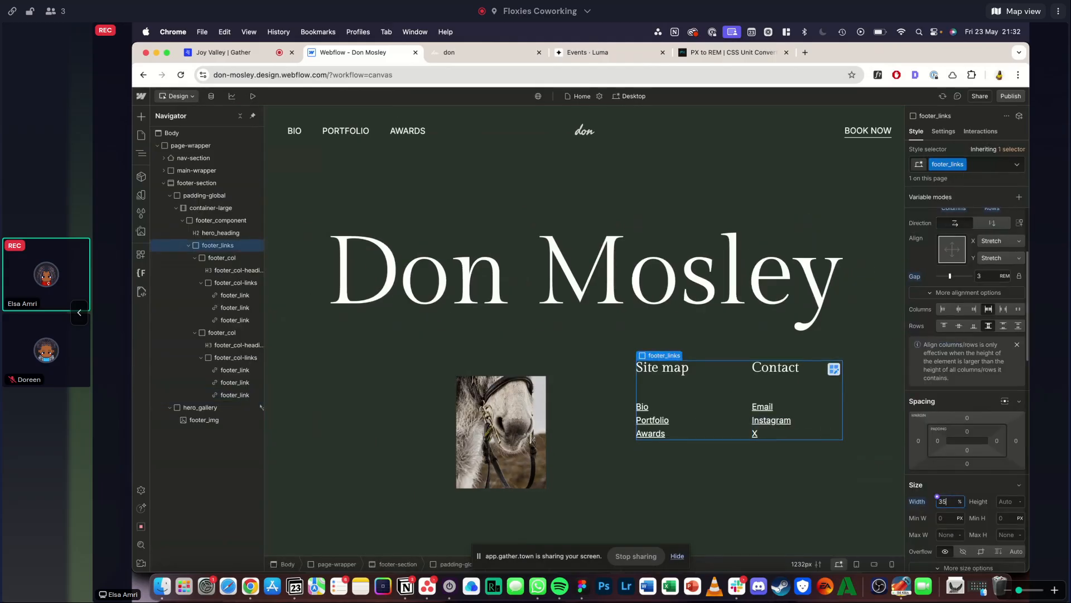
key(Return)
- Adjust the bottom offset of the absolutely positioned footer_img, trying 10% and settling on 20%
click(532, 415)
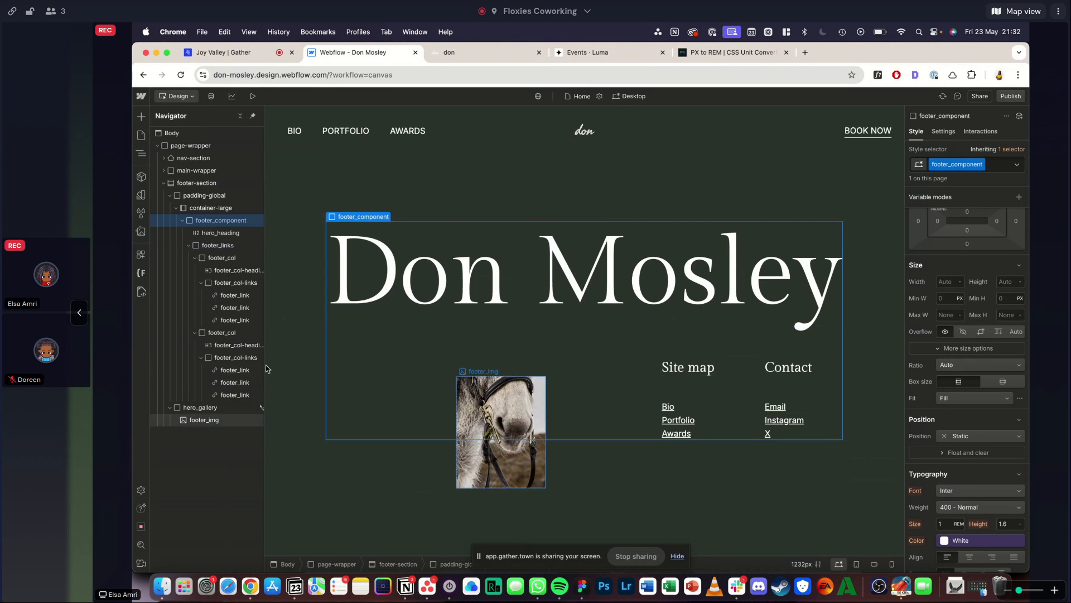
click(215, 420)
scroll(977, 406, down, 1)
click(980, 391)
text(10)
key(Return)
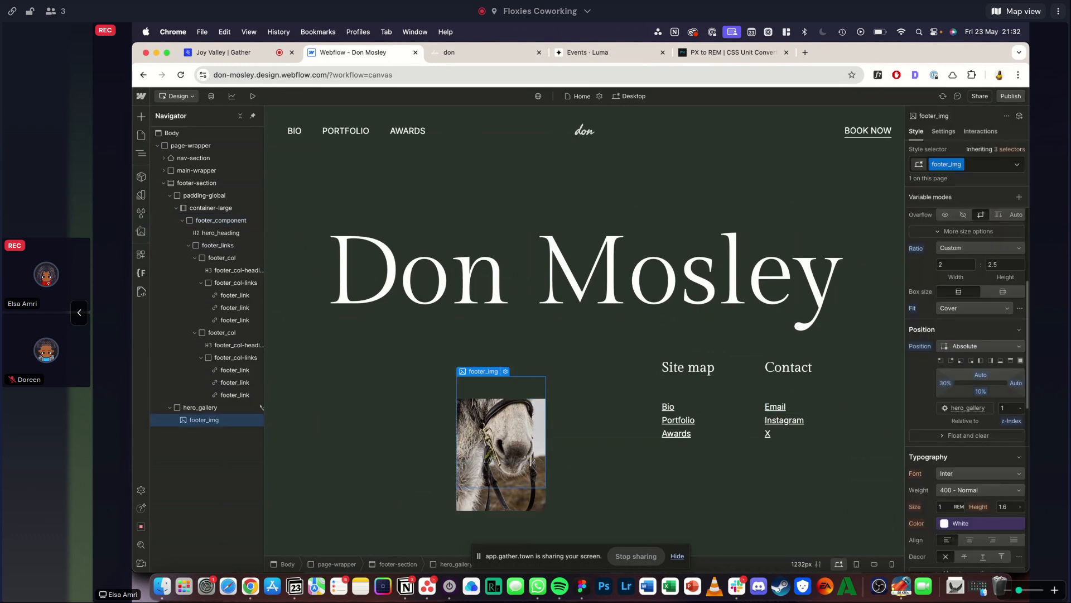
click(981, 393)
text(20)
key(Return)
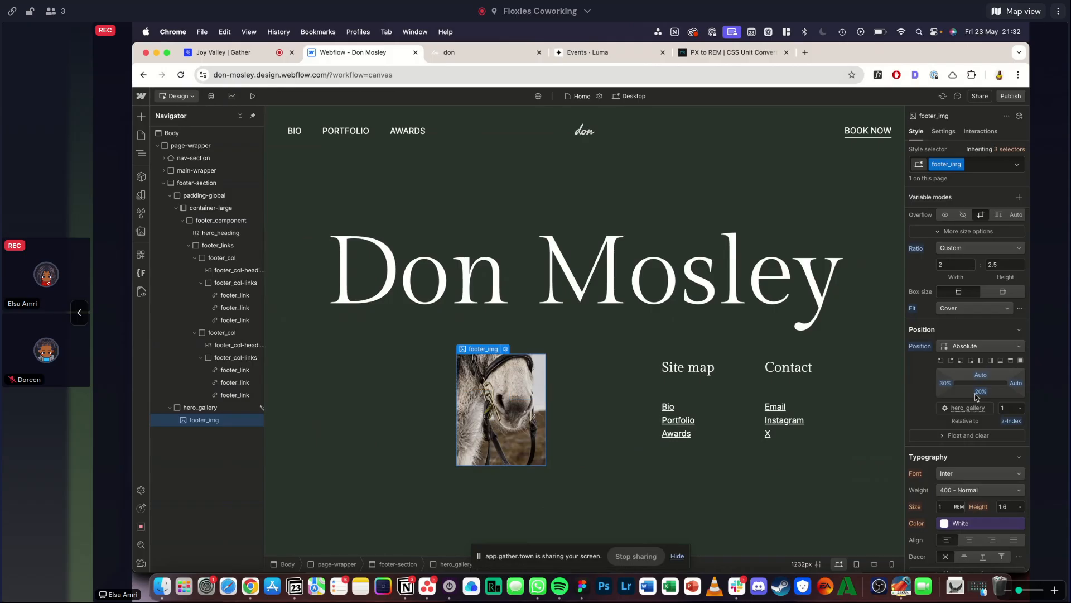
- Compare the previewed footer with the reference and set form_component's bottom padding to 0
click(253, 96)
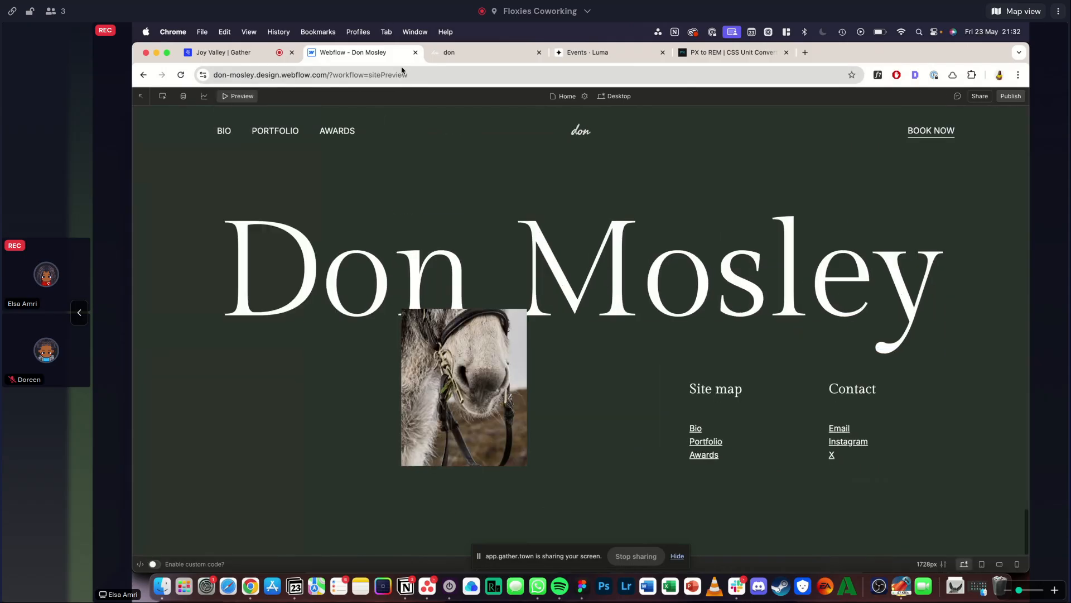
click(230, 97)
click(474, 52)
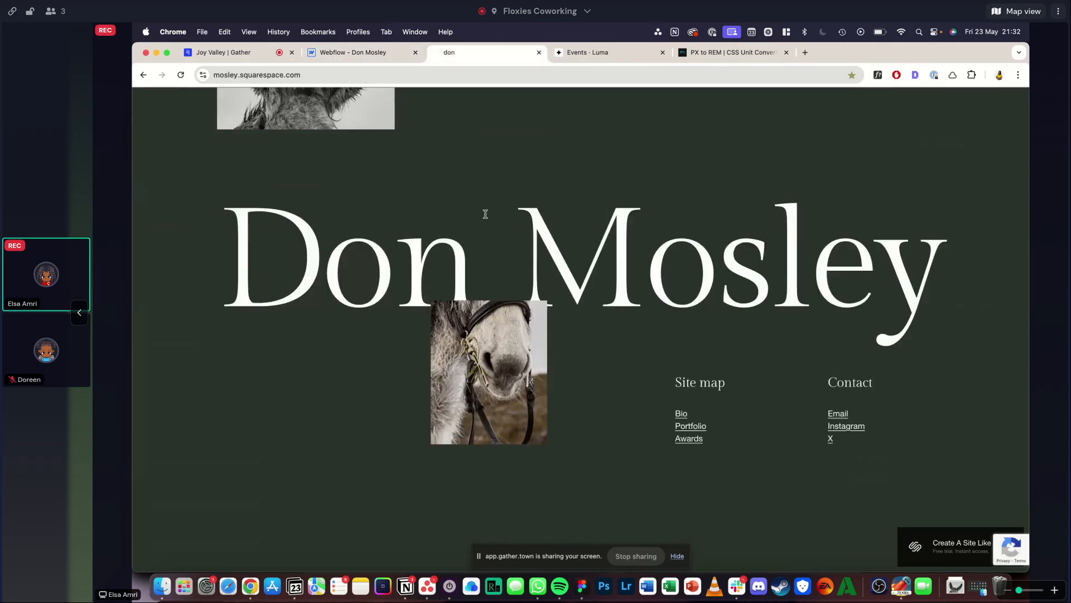
key(ctrl+shift+Tab)
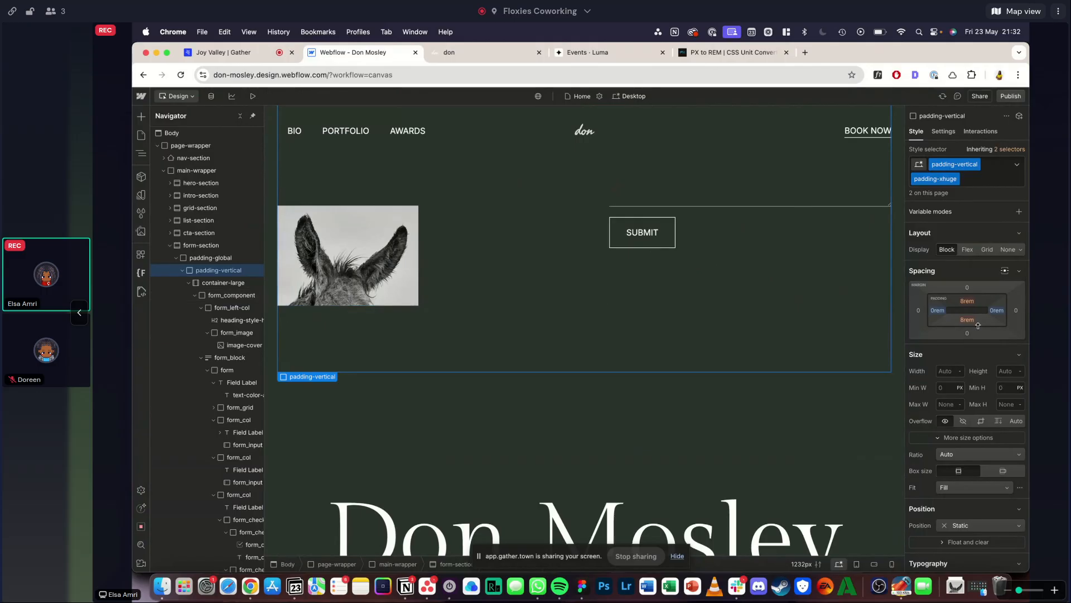
click(310, 274)
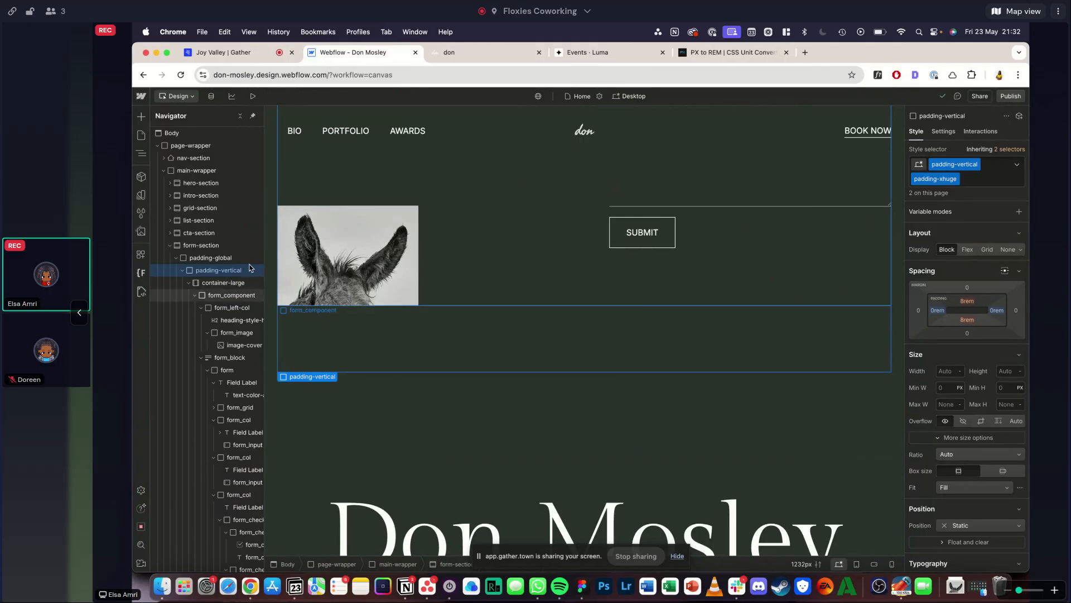
click(965, 506)
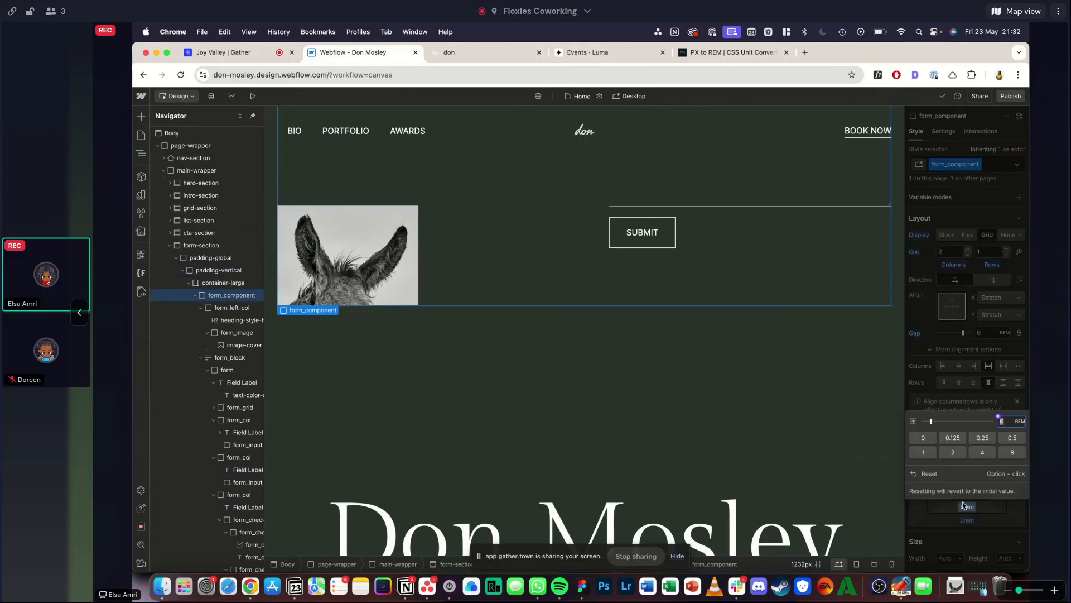
text(0)
key(Return)
- Compare the spacing around the reference footer with the previewed Webflow footer
click(439, 53)
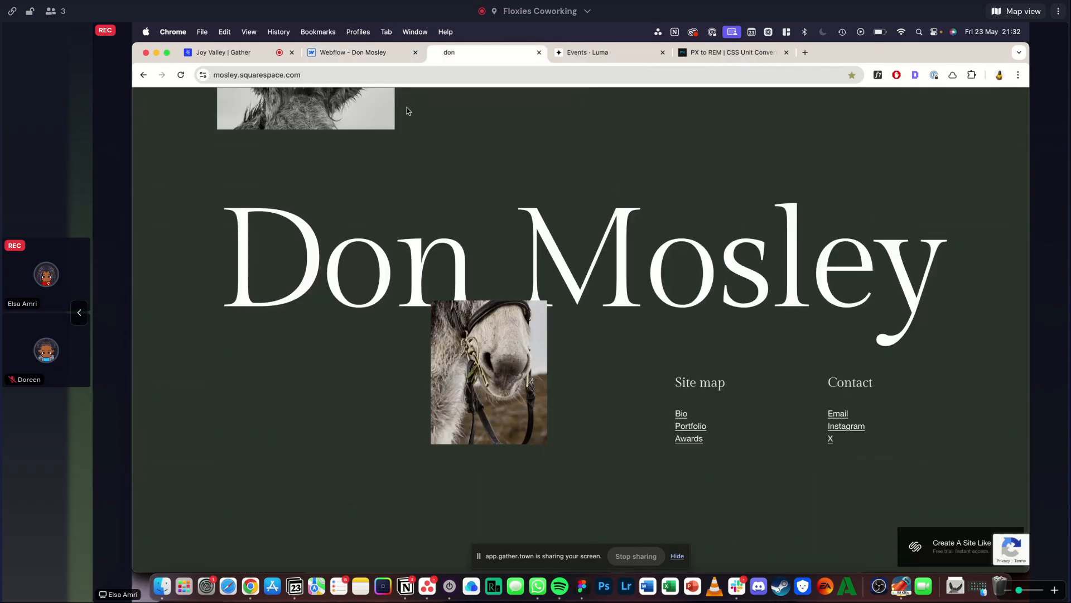
scroll(407, 108, down, 5)
scroll(346, 134, up, 5)
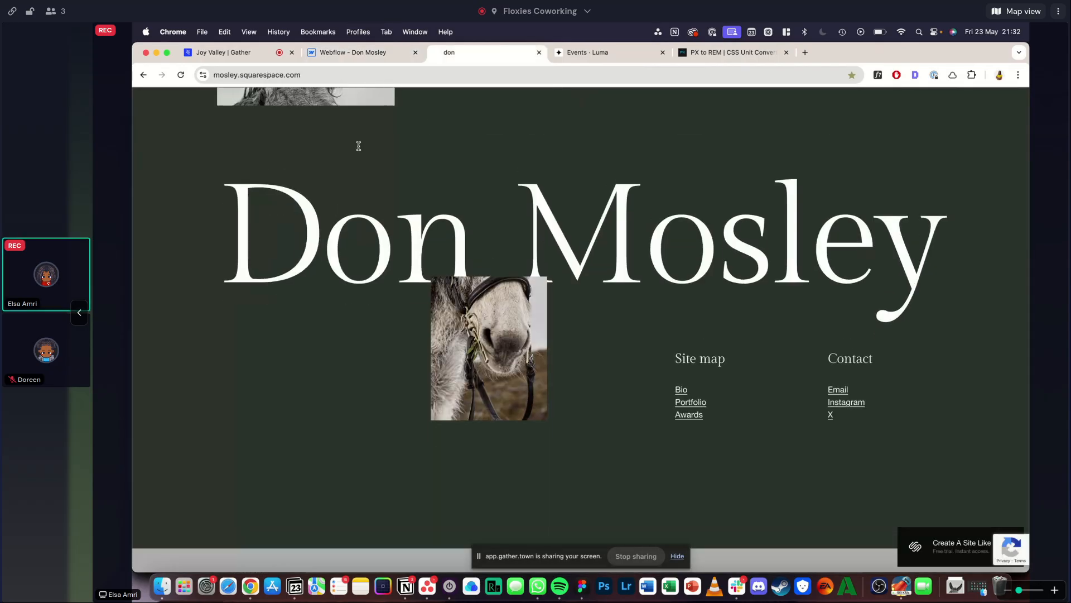
click(352, 53)
click(253, 96)
scroll(311, 327, down, 6)
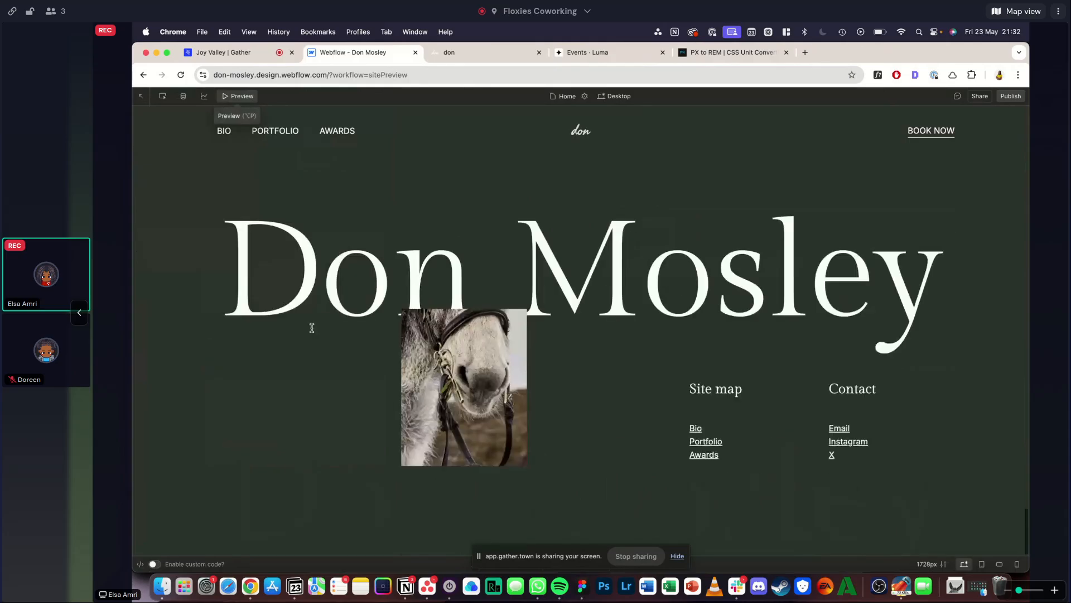
- Leave the preview, collapse the form-section in the element tree and set the footer-section's height to 80 VH
scroll(311, 327, up, 2)
scroll(312, 328, down, 2)
scroll(312, 327, up, 2)
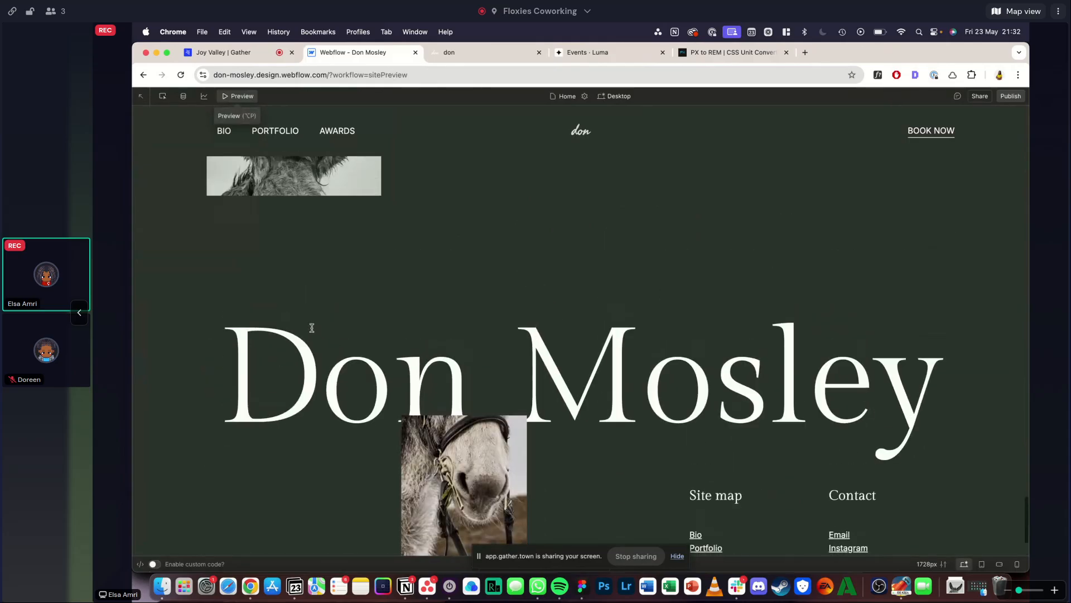
click(241, 100)
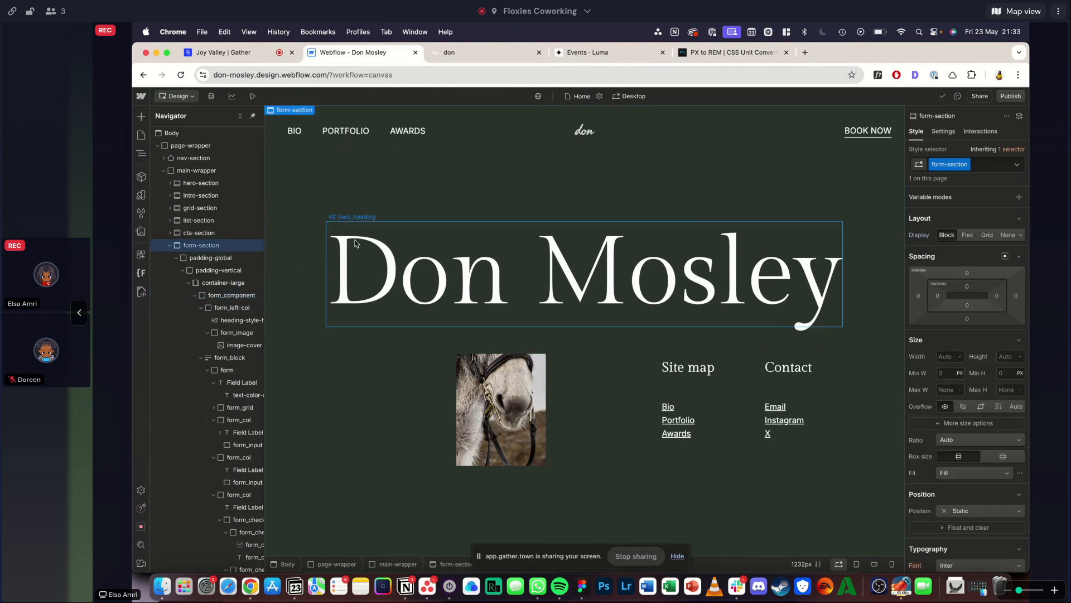
click(225, 294)
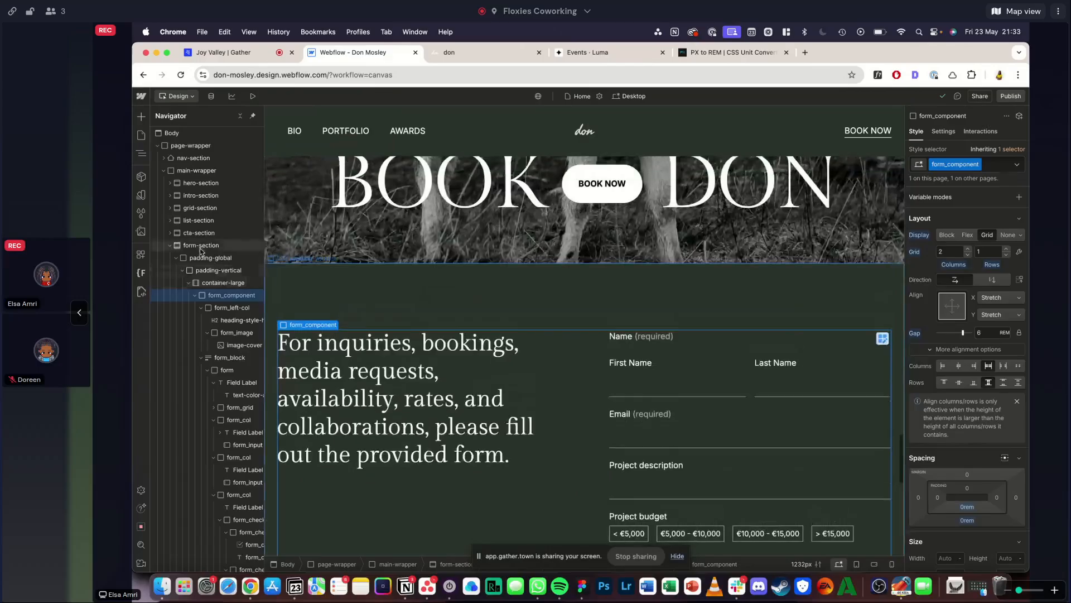
click(176, 258)
click(177, 258)
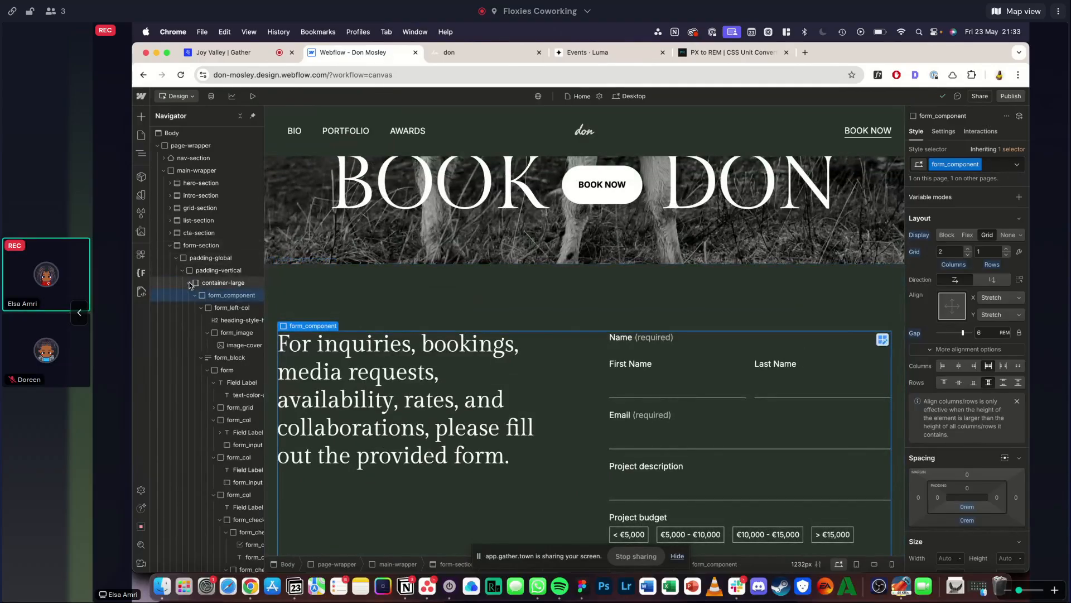
click(170, 245)
click(192, 257)
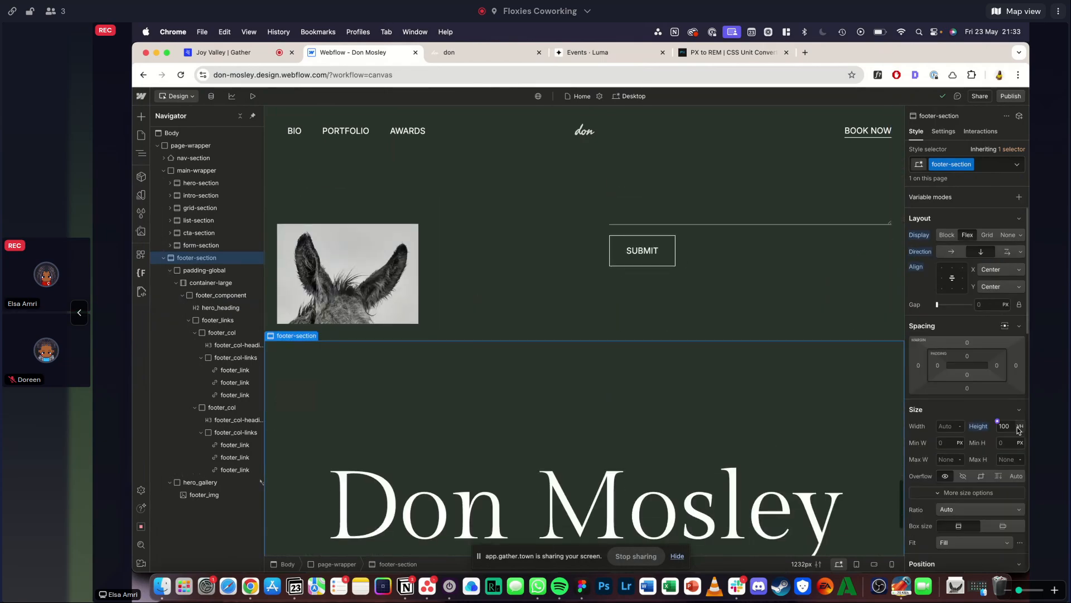
click(1012, 427)
text(80)
key(Return)
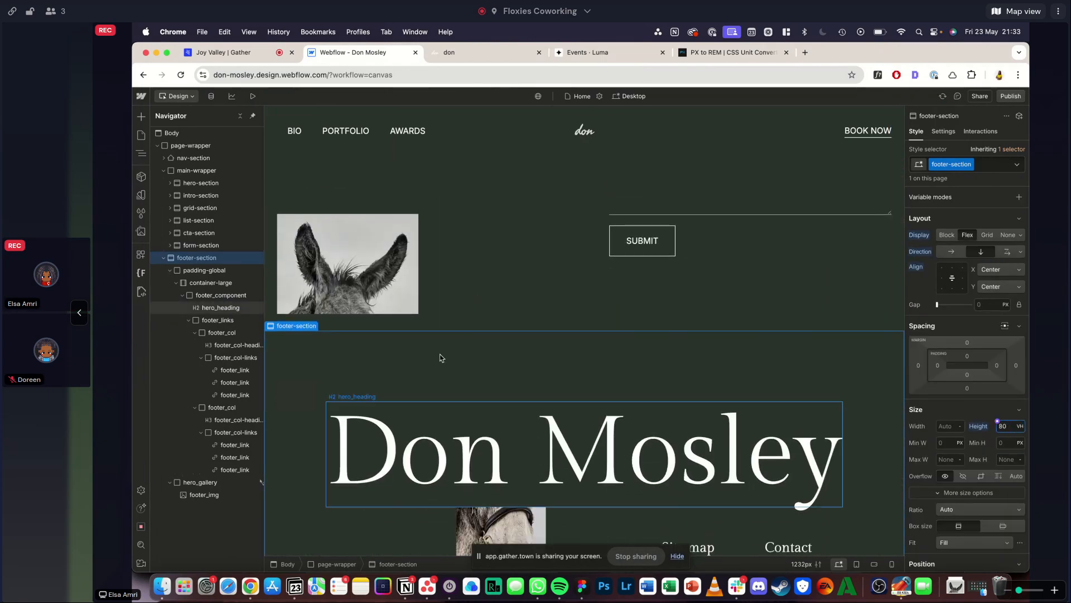
- Preview the page and compare the footer's spacing with the Squarespace reference footer
click(252, 95)
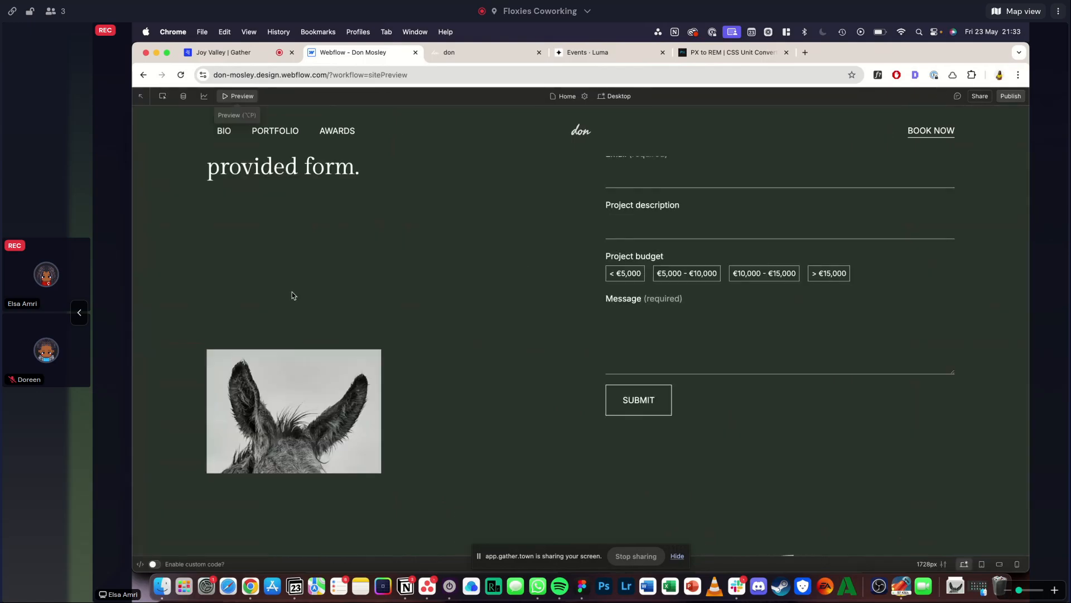
click(464, 55)
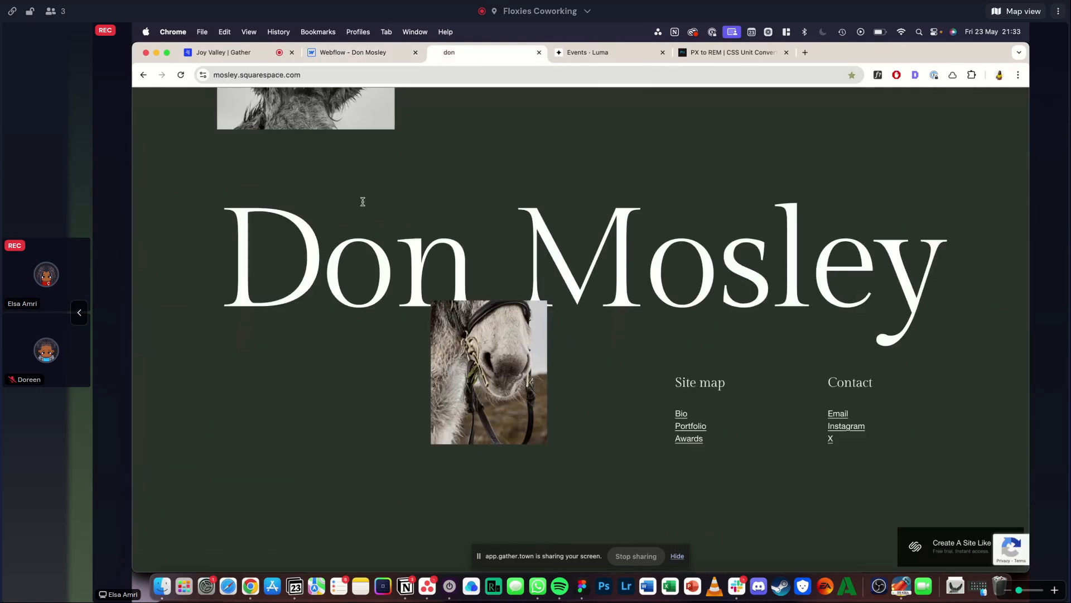
click(334, 52)
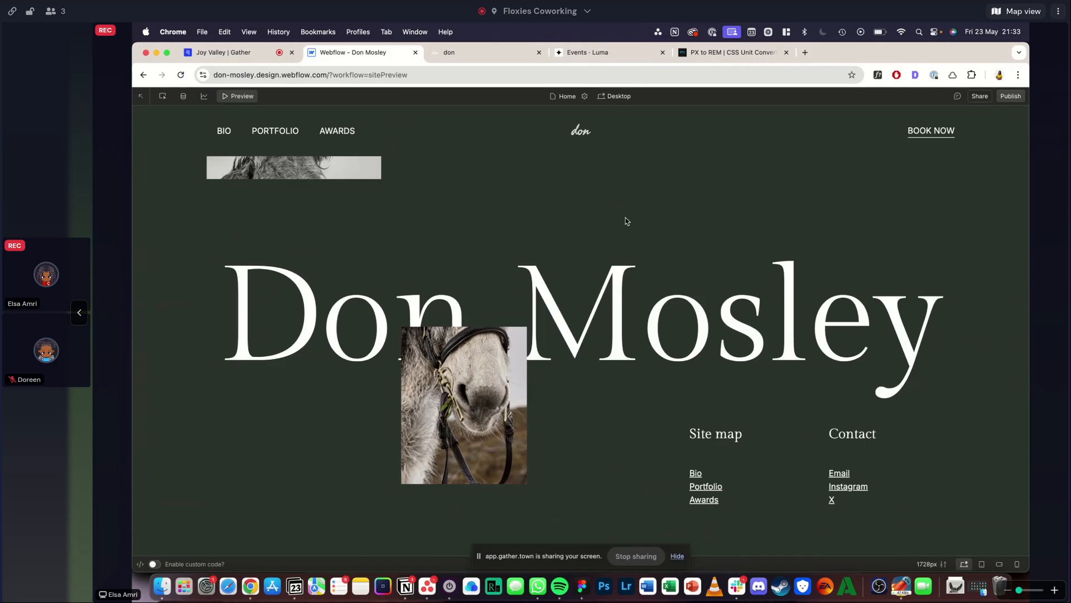
scroll(513, 288, up, 4)
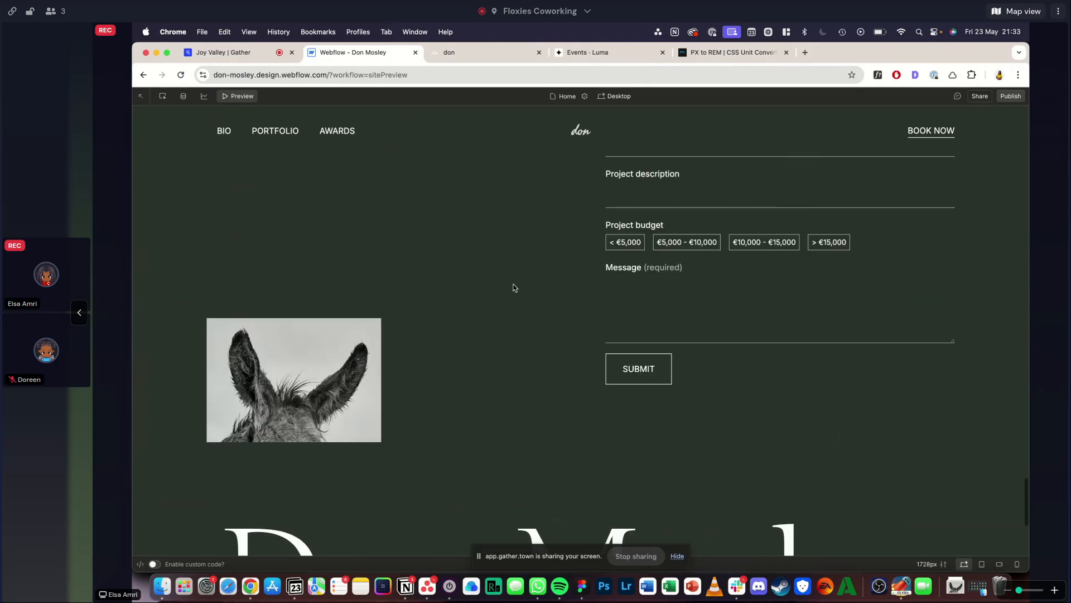
- Review the previewed home page from the hero to the footer, testing the Film and Stage service accordions along the way
scroll(514, 288, down, 4)
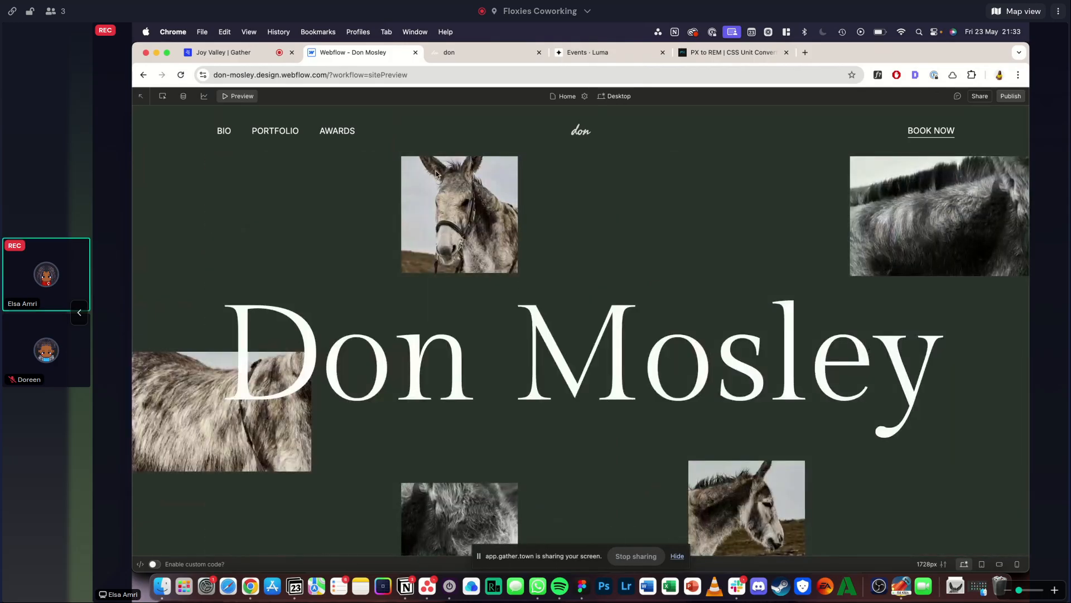
scroll(520, 266, down, 10)
scroll(520, 266, down, 5)
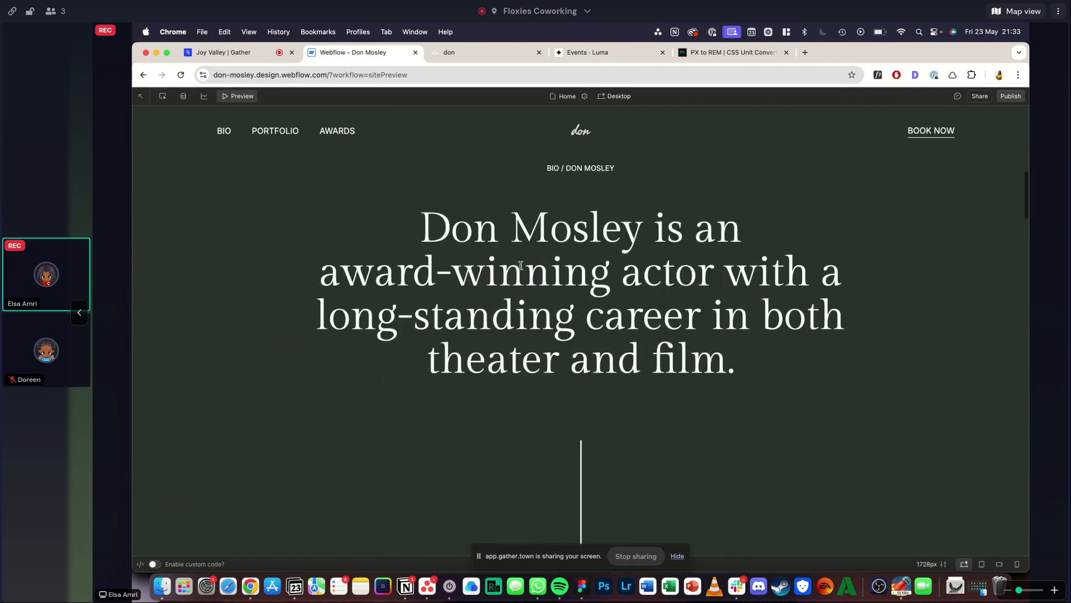
scroll(520, 268, down, 15)
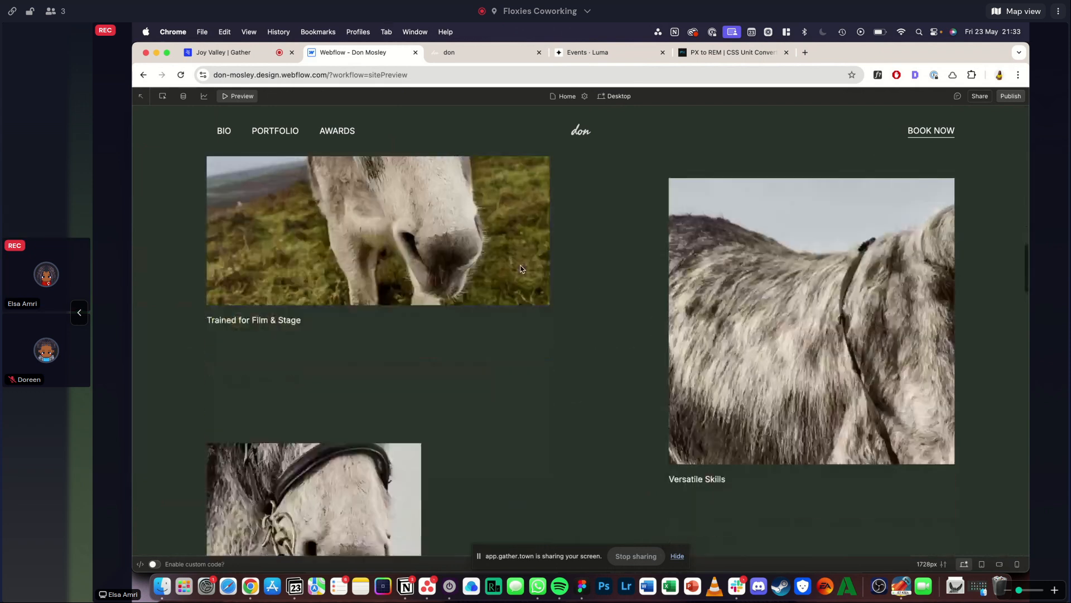
scroll(521, 268, down, 4)
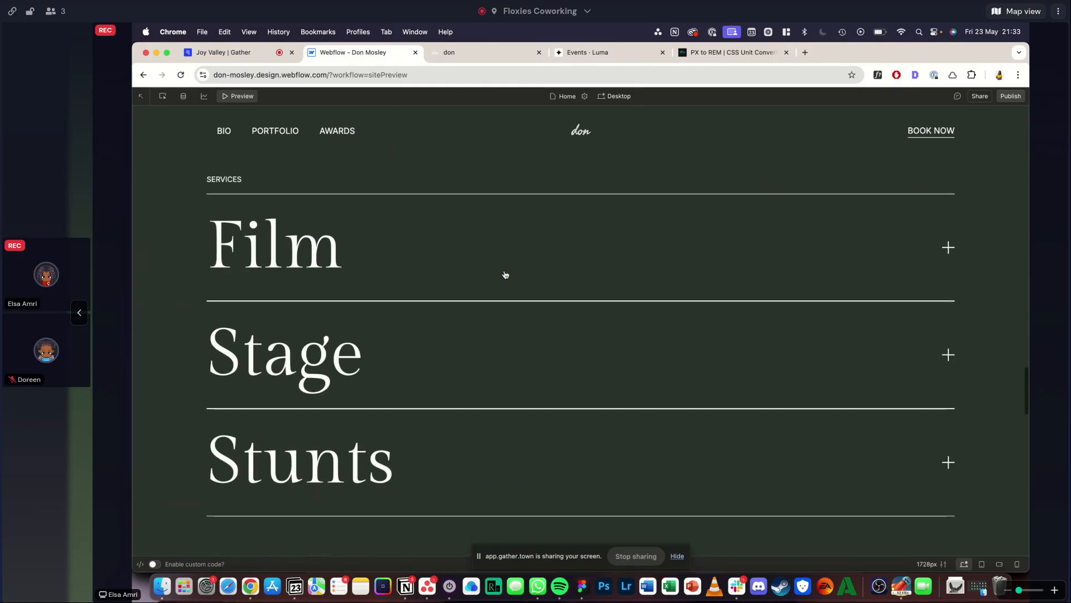
click(502, 273)
scroll(407, 279, down, 2)
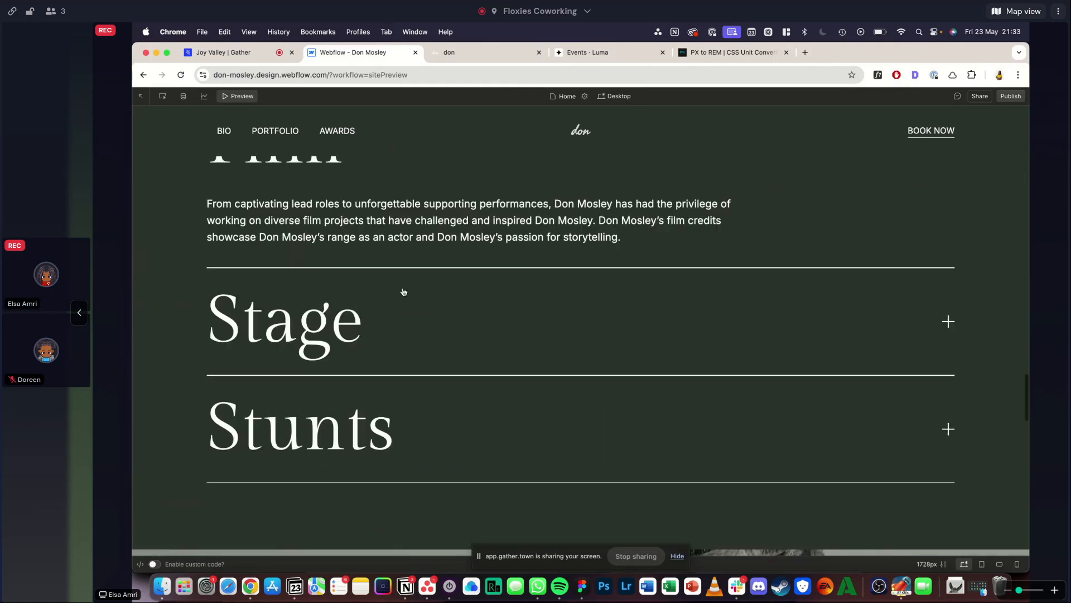
click(361, 372)
click(347, 305)
scroll(351, 334, down, 5)
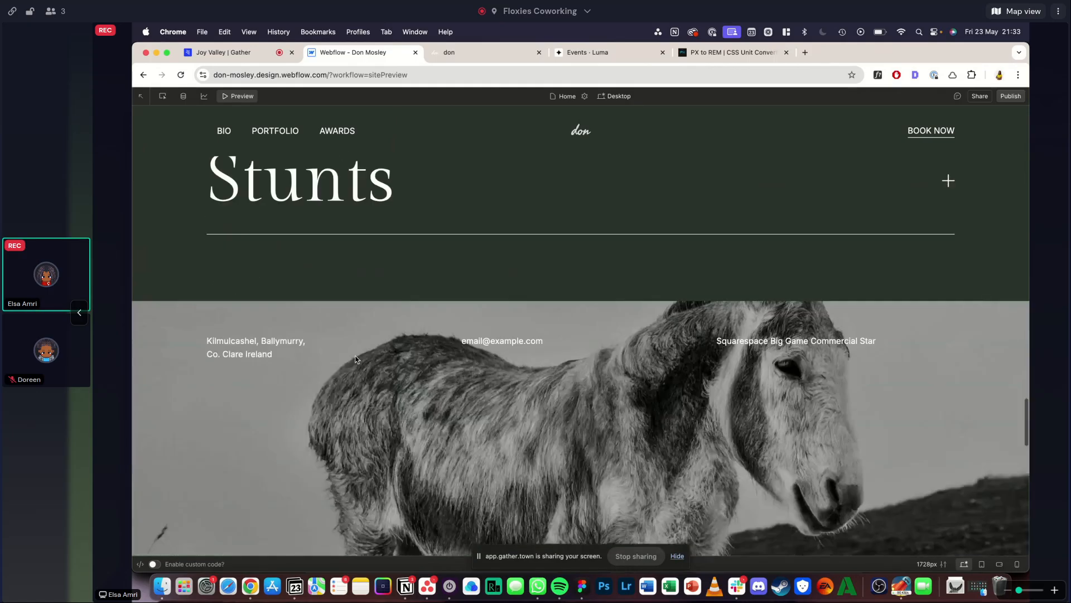
scroll(356, 358, down, 6)
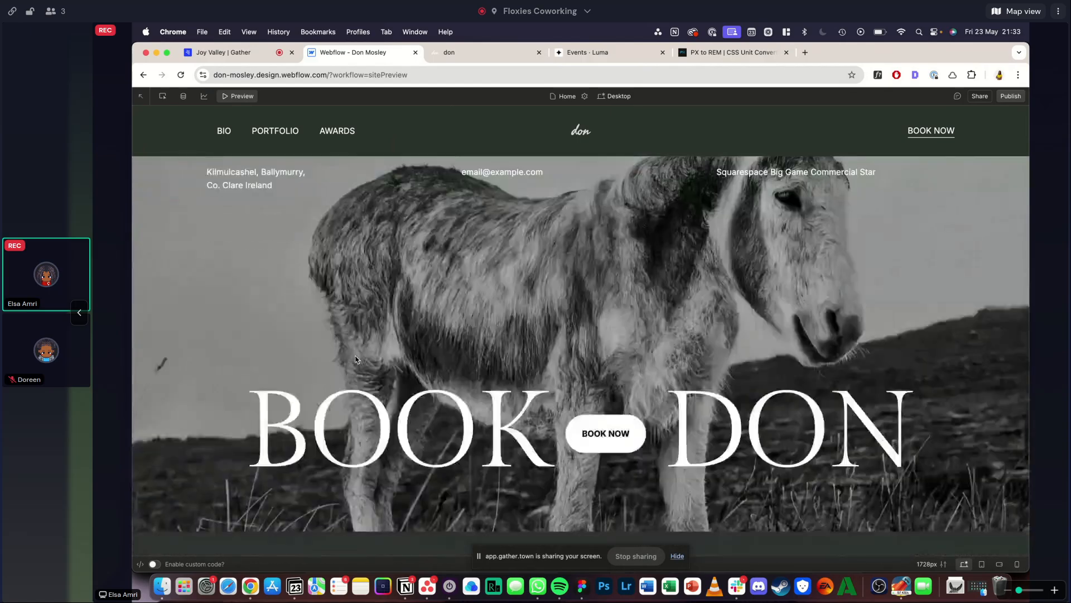
scroll(512, 382, down, 1)
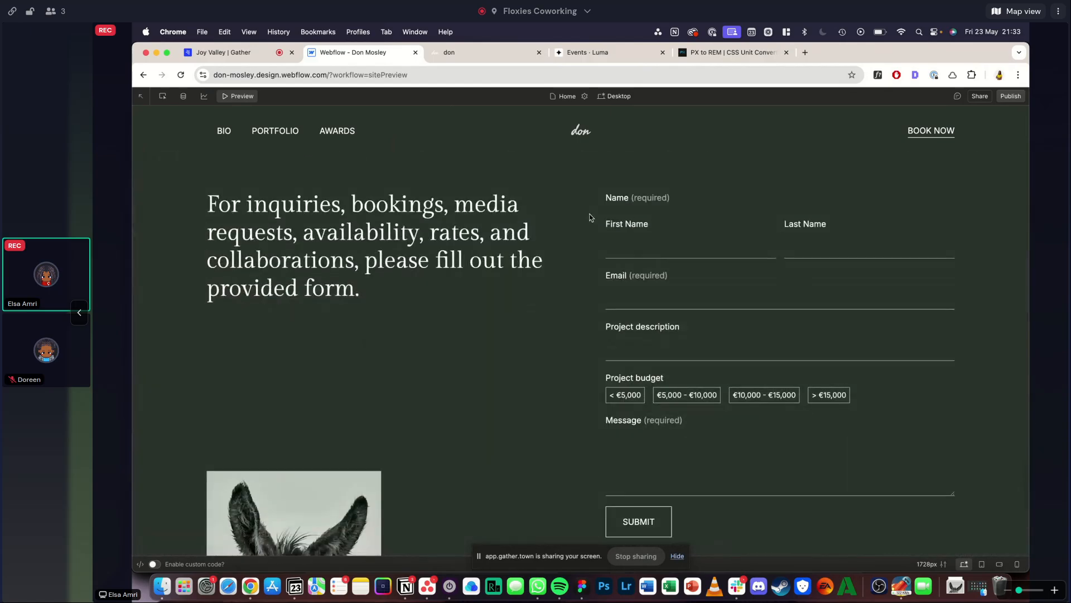
scroll(656, 244, down, 10)
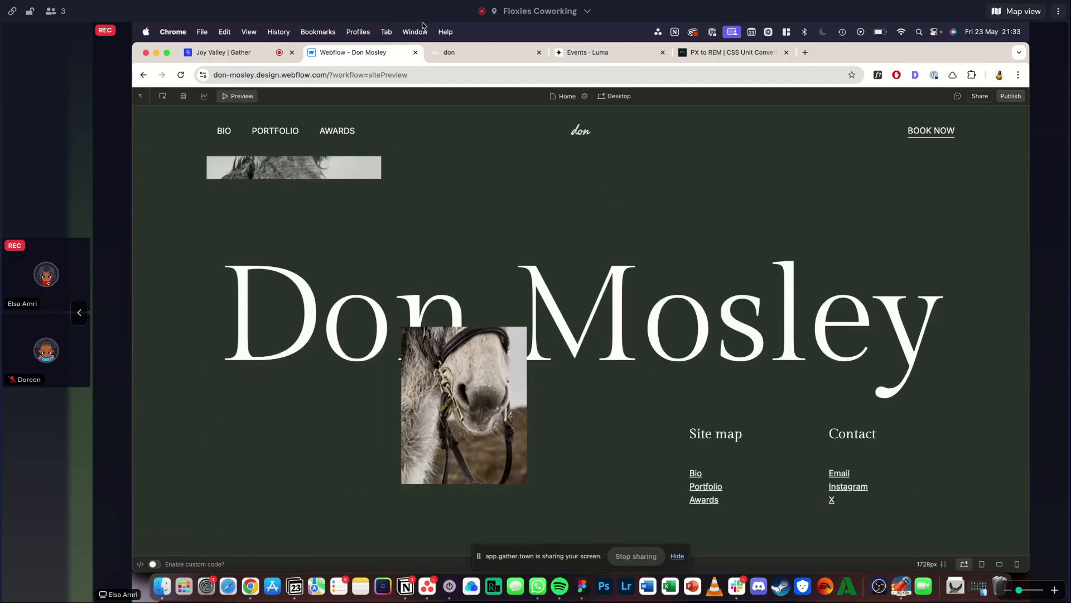
- Switch to the Squarespace reference, look over its home page hero and examine the Portfolio page's image layout
click(469, 52)
scroll(359, 313, up, 15)
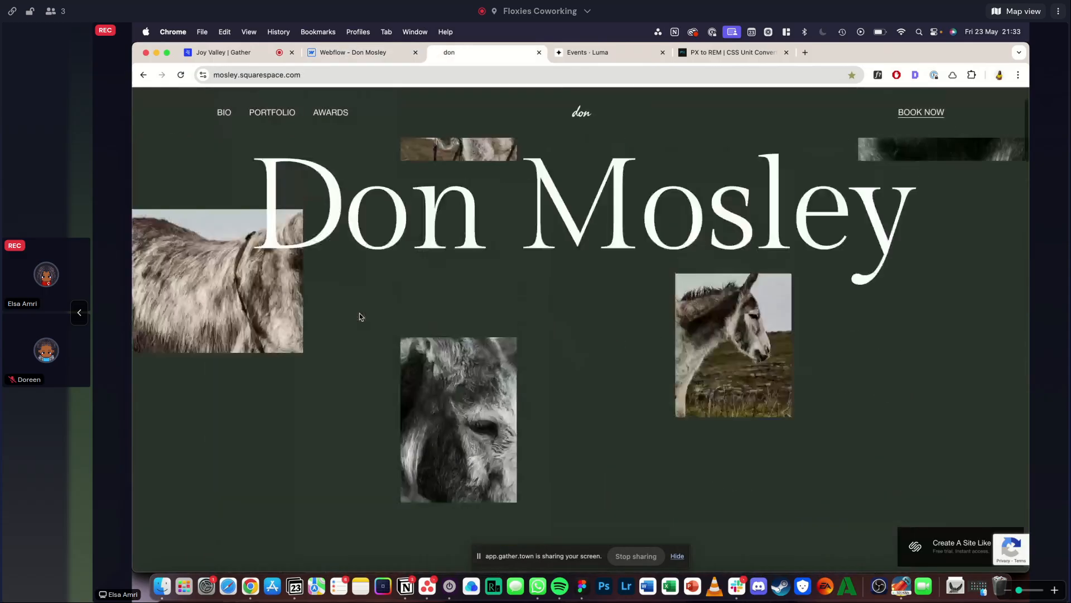
scroll(359, 316, up, 3)
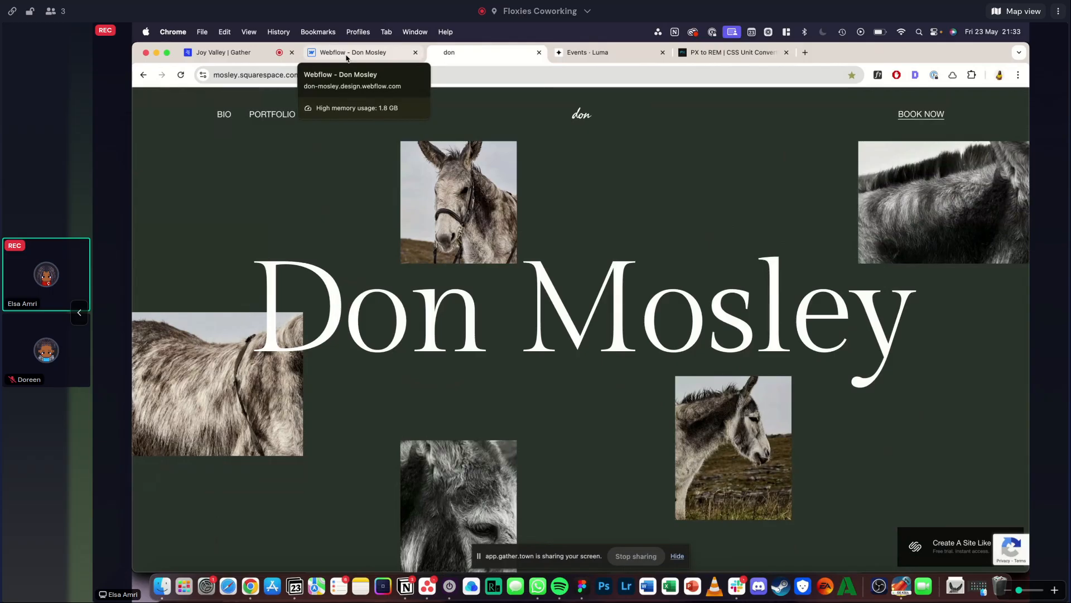
click(260, 122)
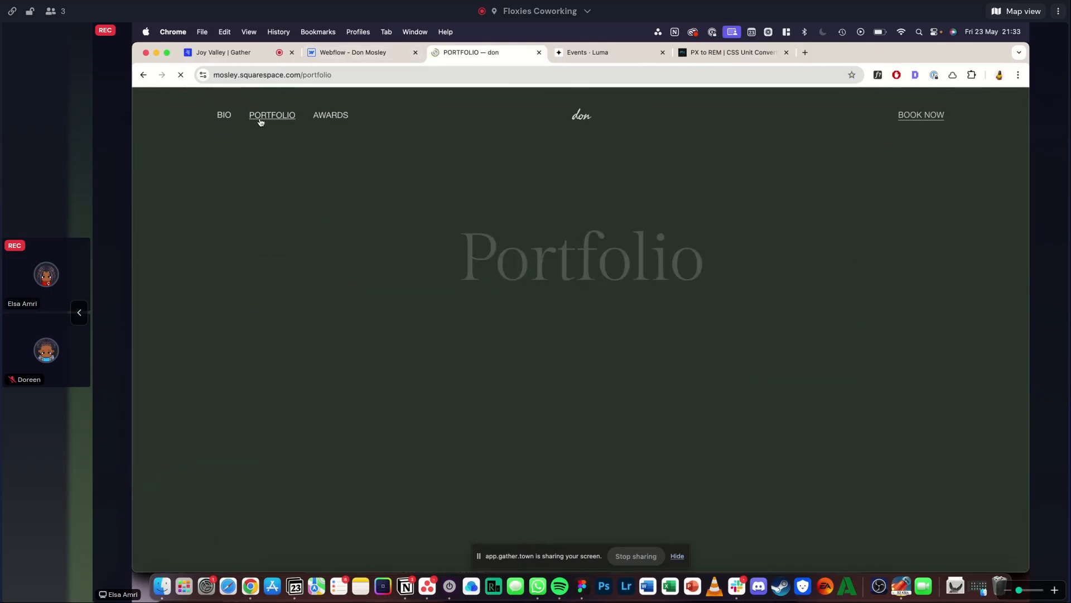
scroll(288, 285, down, 5)
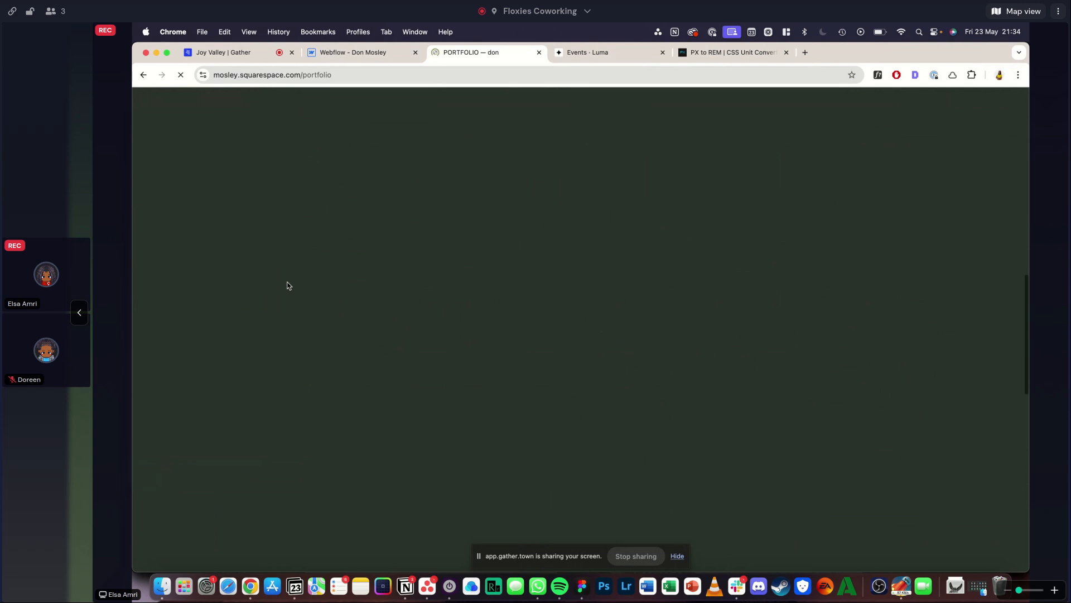
scroll(479, 373, down, 15)
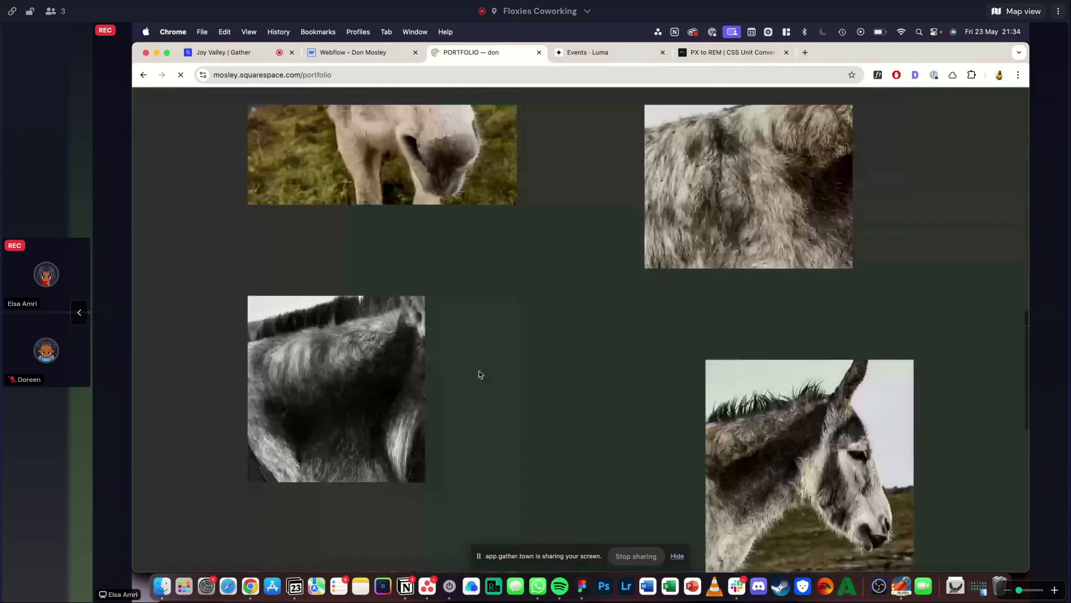
scroll(479, 373, up, 15)
- Open the reference's Awards page and examine its heading, banner image and acknowledgement section
click(330, 114)
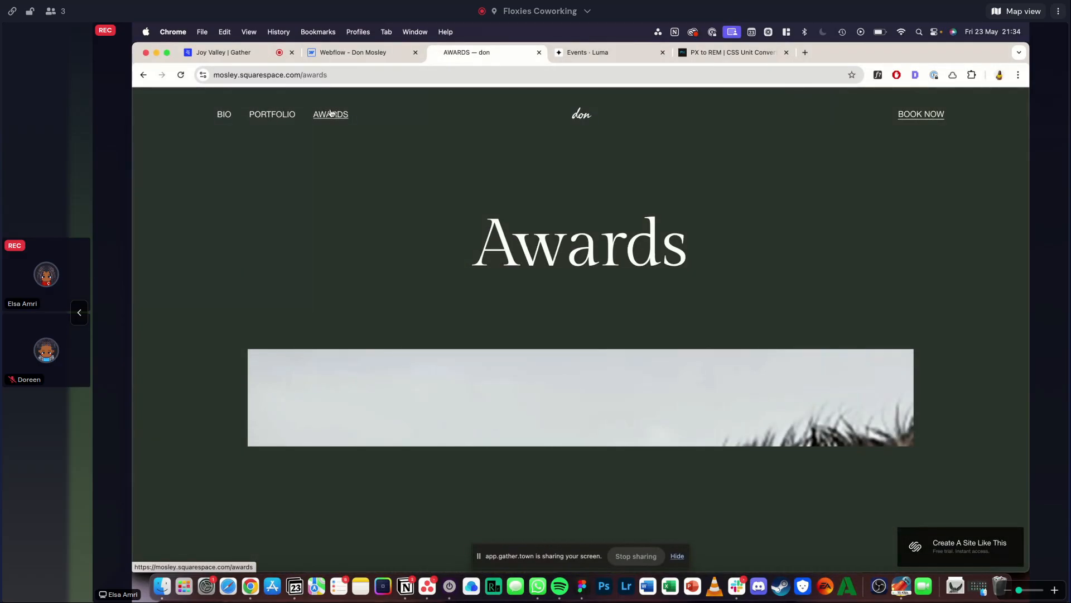
scroll(429, 381, down, 10)
scroll(429, 380, up, 5)
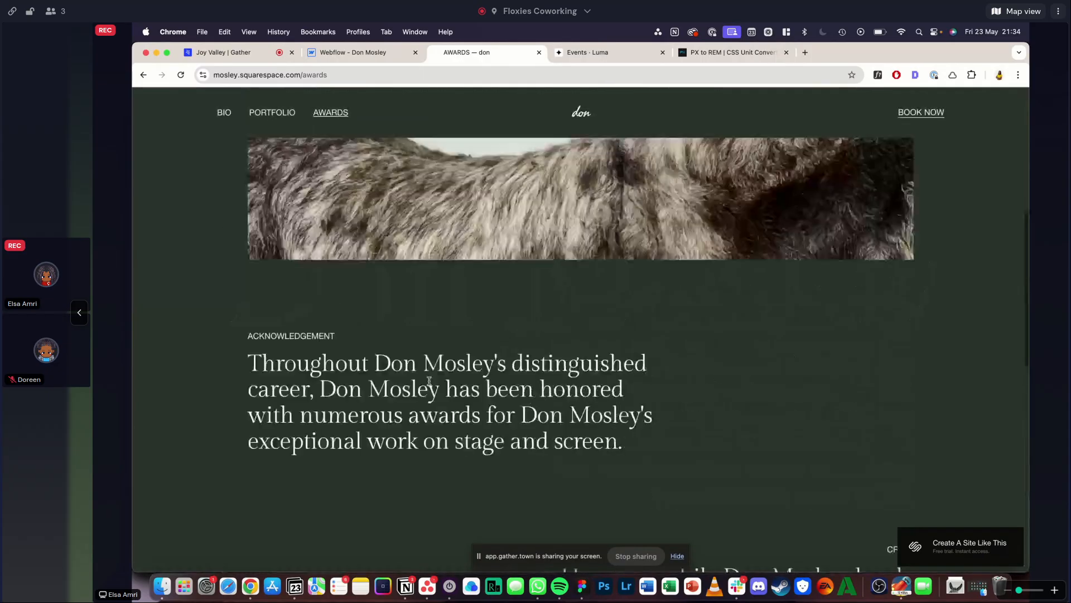
scroll(429, 381, up, 8)
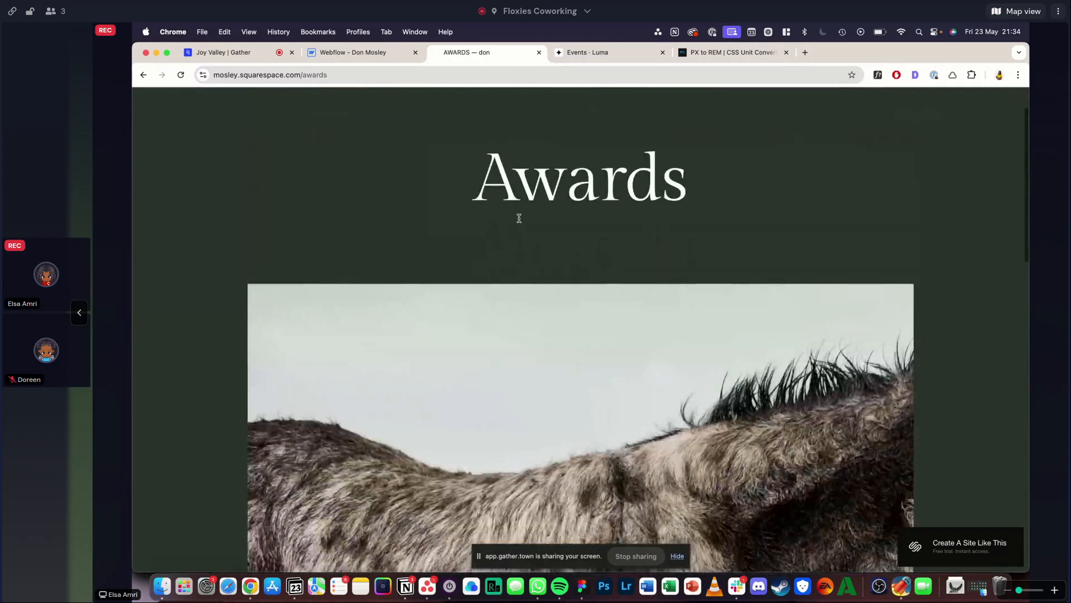
scroll(516, 223, down, 9)
scroll(512, 238, up, 6)
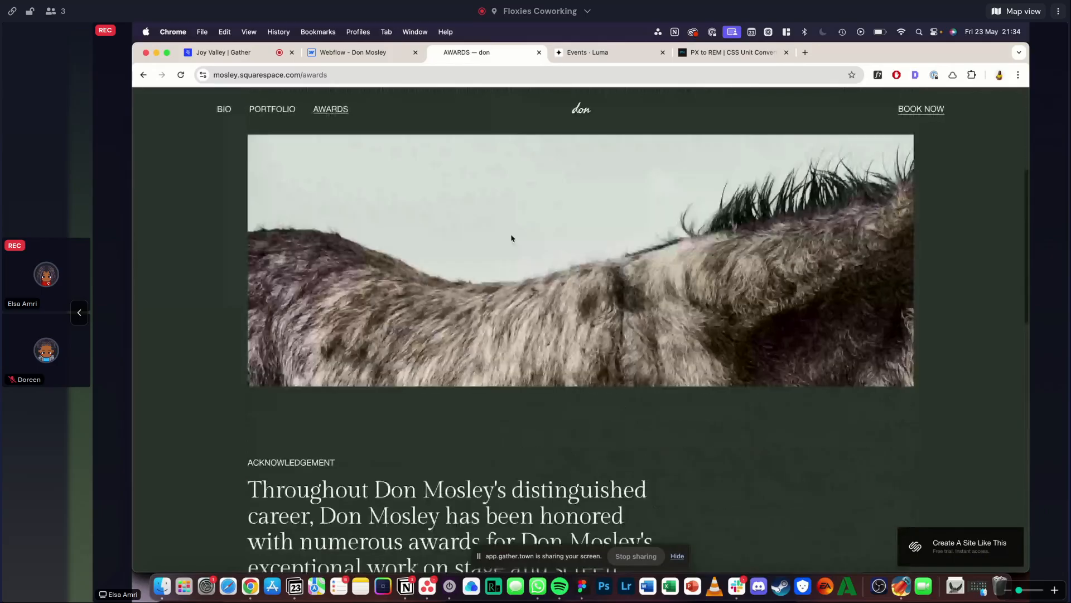
scroll(511, 238, down, 10)
scroll(512, 238, up, 15)
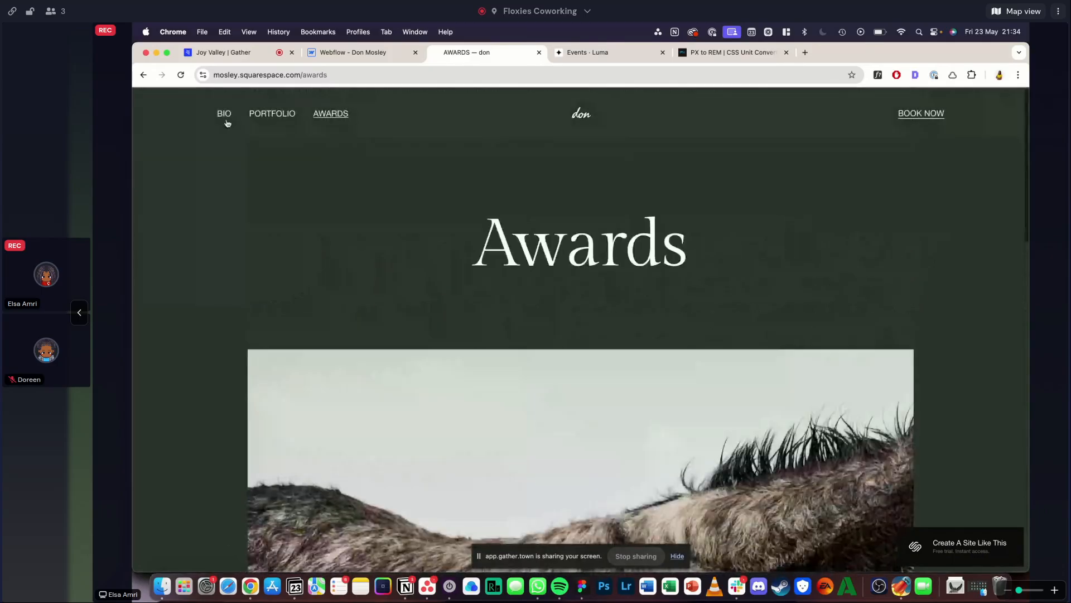
- Open the reference's Bio page and look through its layout down to the footer
click(224, 115)
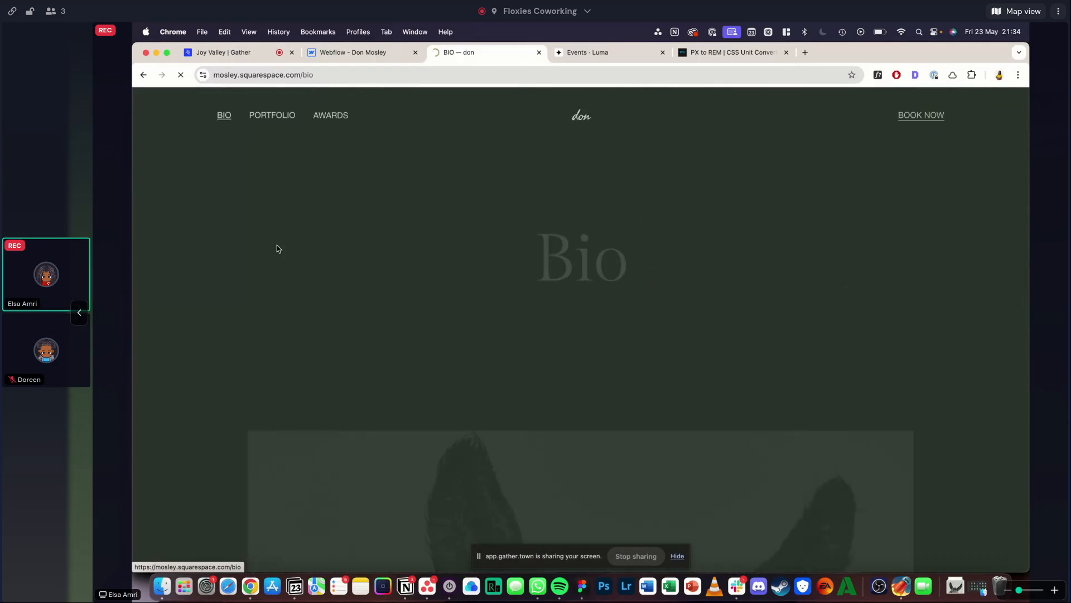
scroll(277, 245, down, 10)
scroll(276, 245, down, 10)
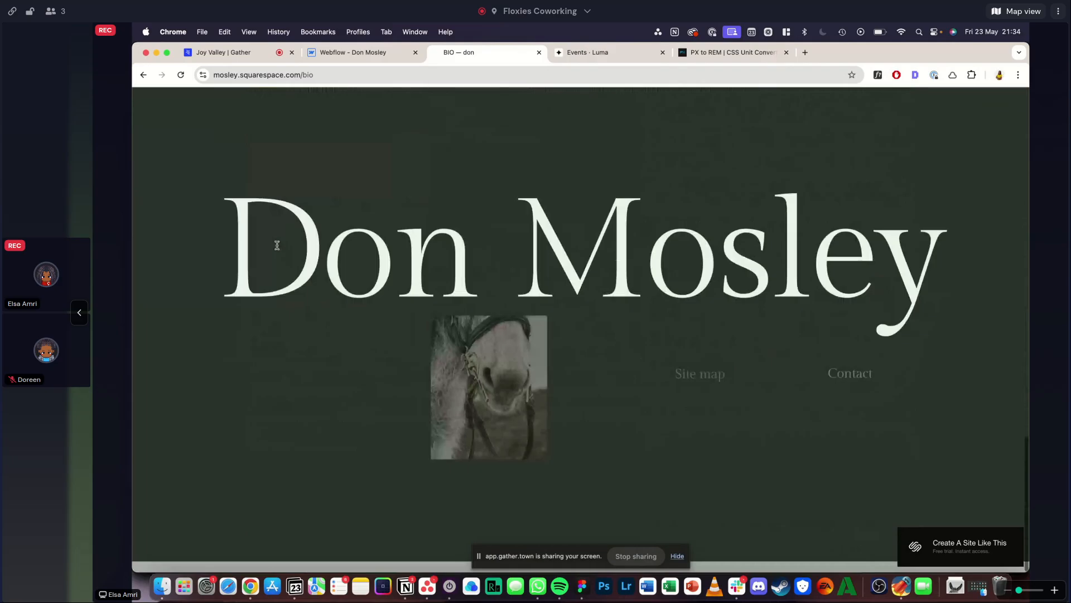
scroll(277, 246, up, 20)
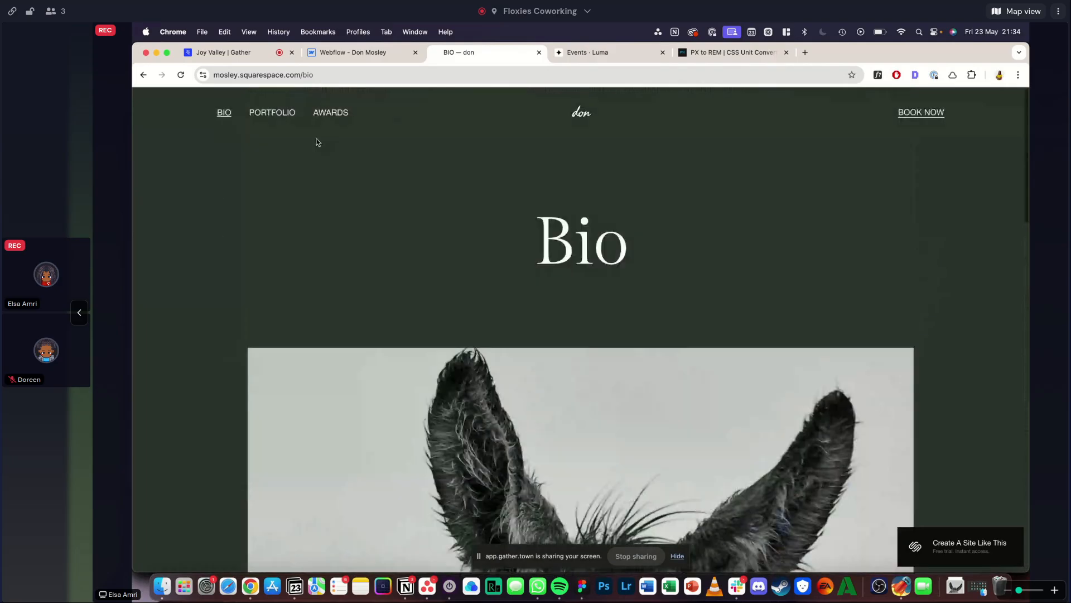
- Return to the reference's Awards page, then open the Book Now page and inspect it down to the footer
click(330, 113)
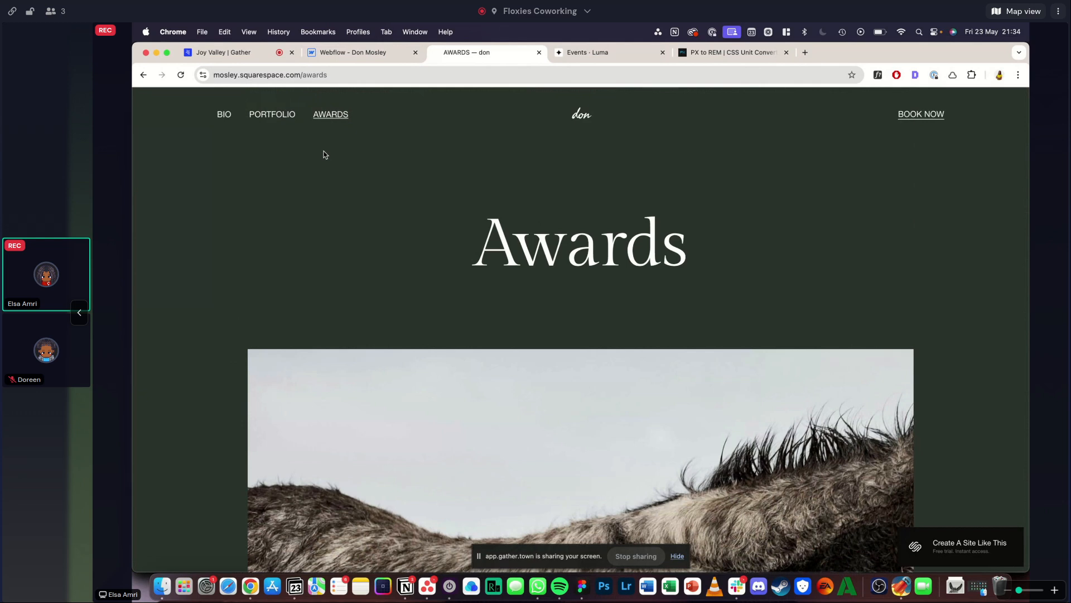
click(917, 116)
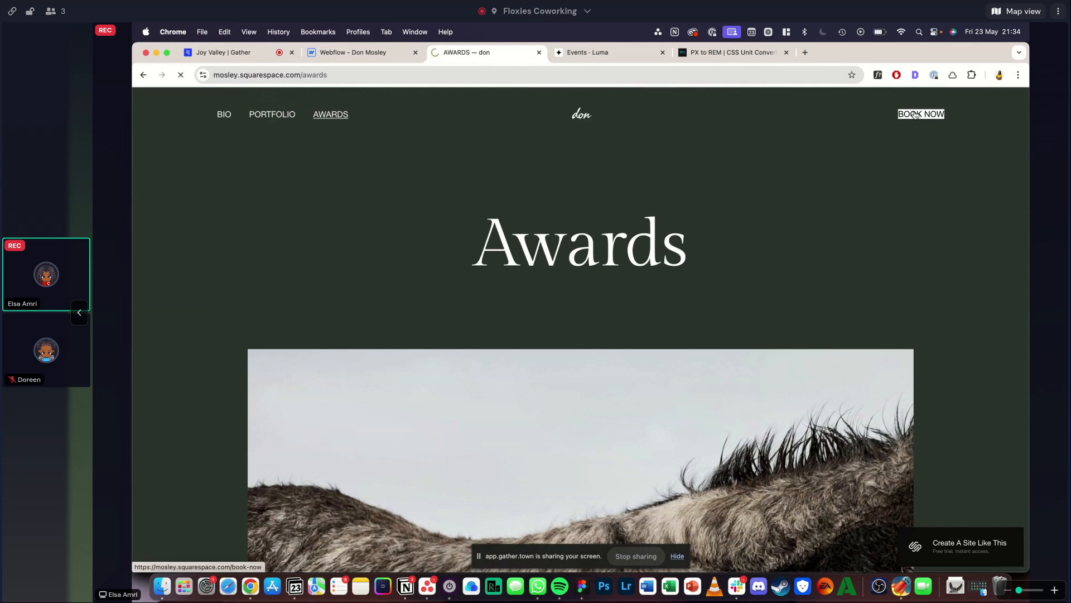
scroll(552, 481, down, 10)
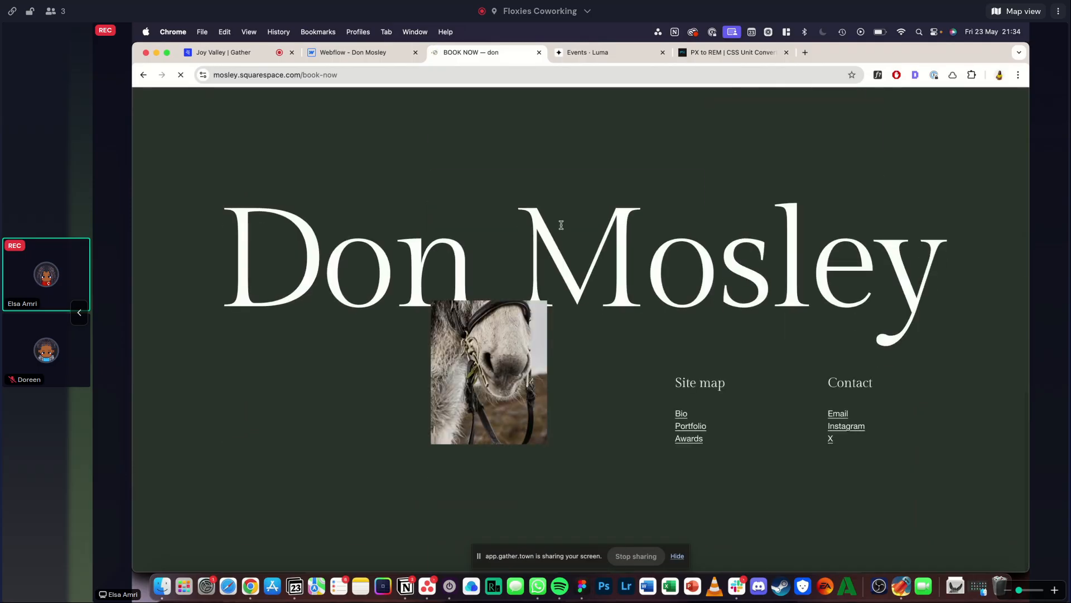
- Return to the start of the reference's Book Now page and open its Bio page
scroll(561, 225, up, 10)
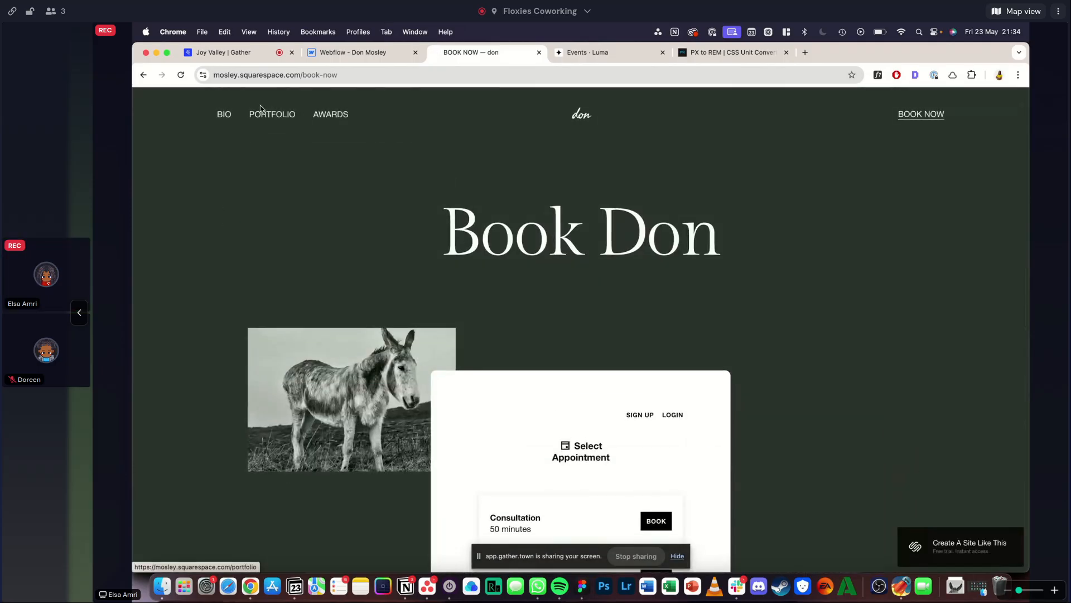
click(226, 119)
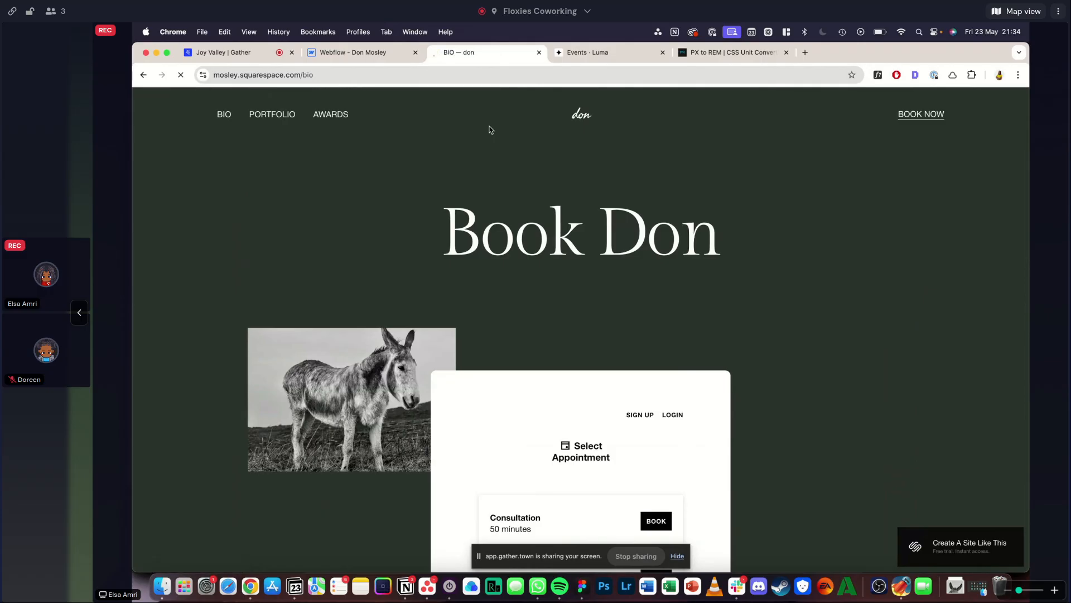
- Switch to the Webflow project, review the home page preview from the footer up to the hero, and return to design mode
click(344, 52)
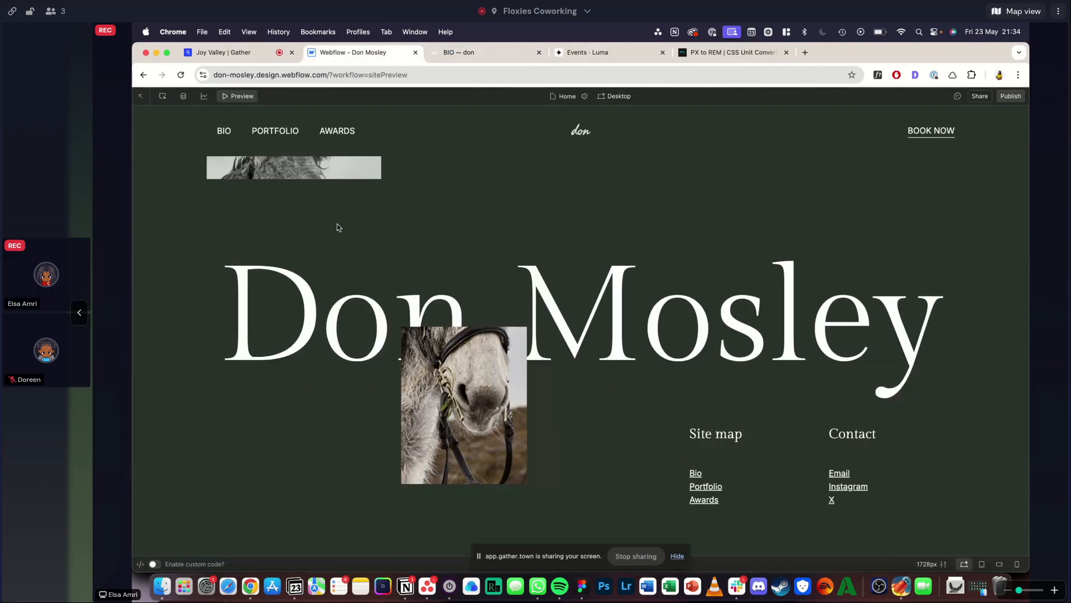
scroll(337, 224, up, 15)
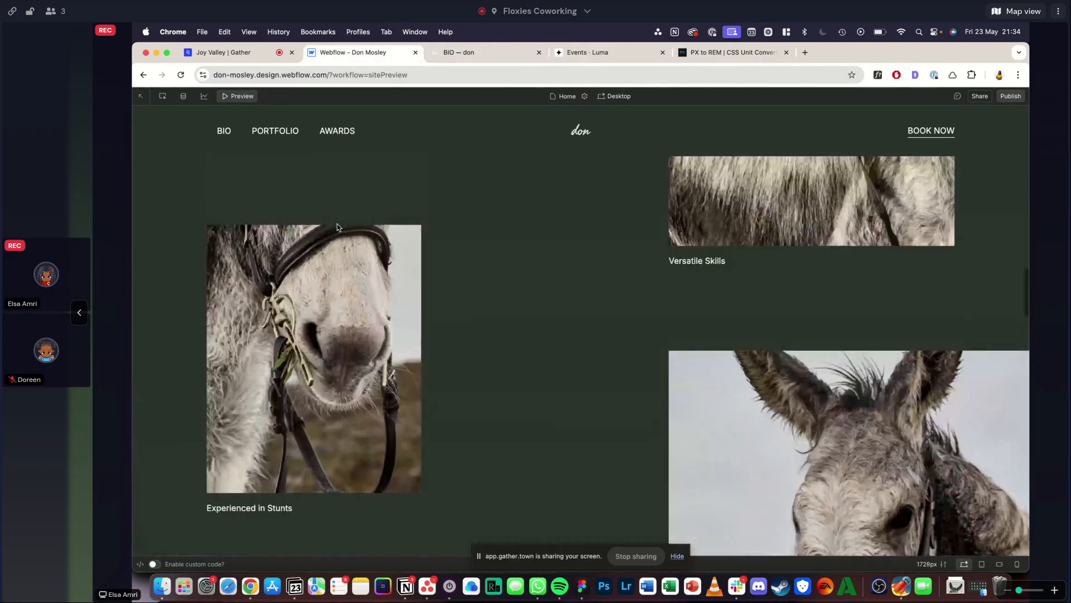
scroll(337, 226, up, 10)
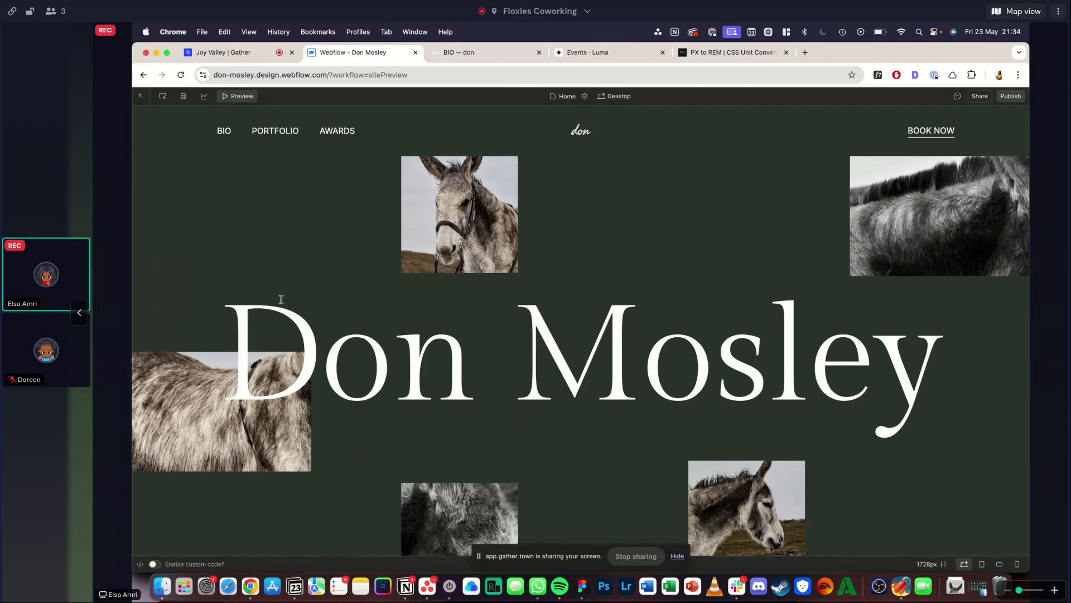
click(230, 97)
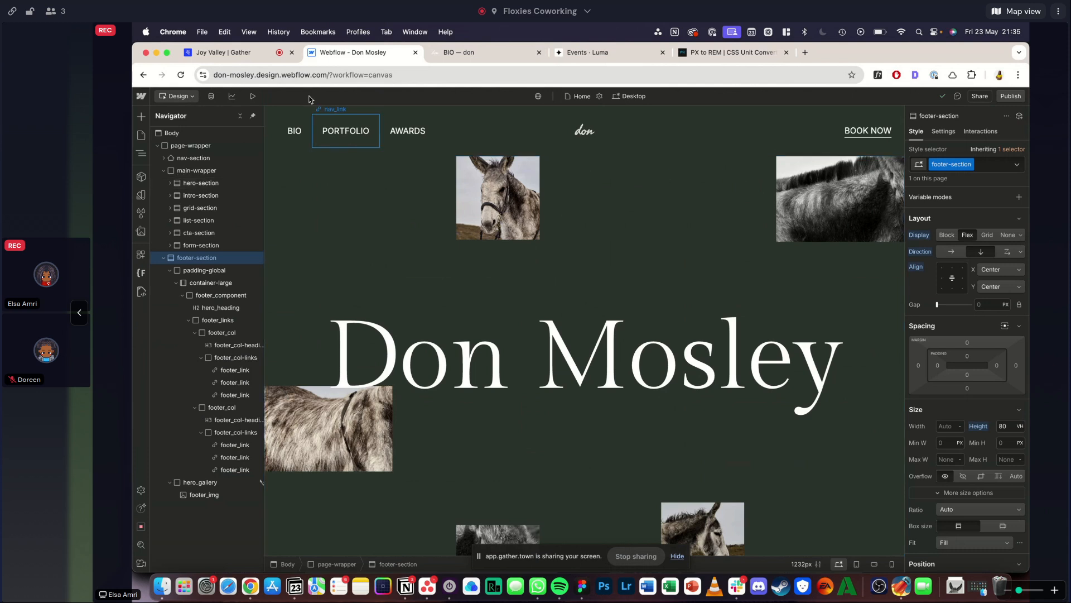
- Switch to the Gather coworking space that is sharing the screen
click(266, 56)
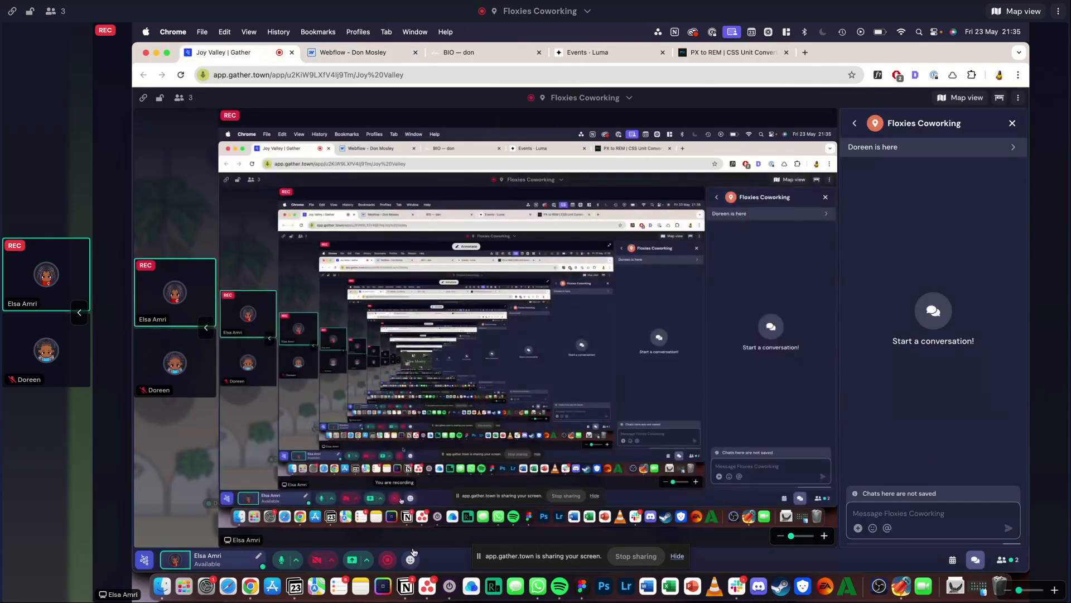